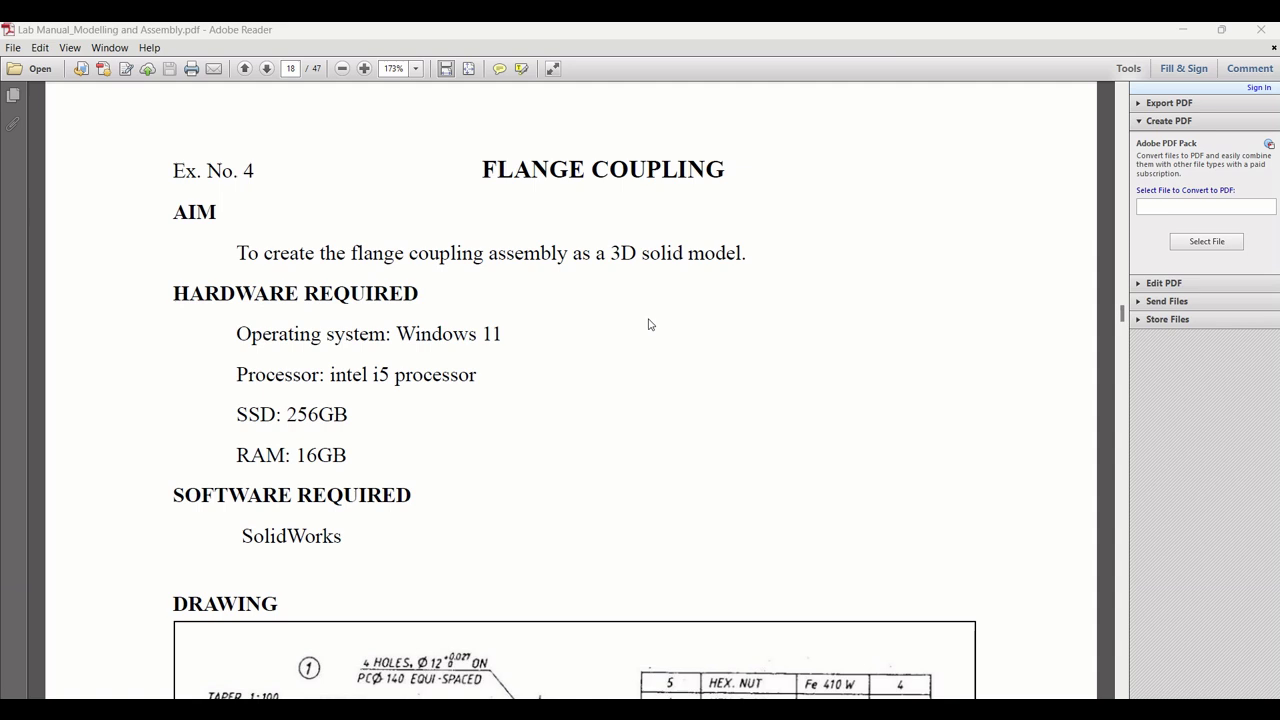
Step: Examine the flange coupling drawing in the lab manual, including the parts table, flange views, flange thickness and outer diameter
{"action": "scroll", "coordinate": [648, 324], "scroll_direction": "down", "scroll_amount": 10}
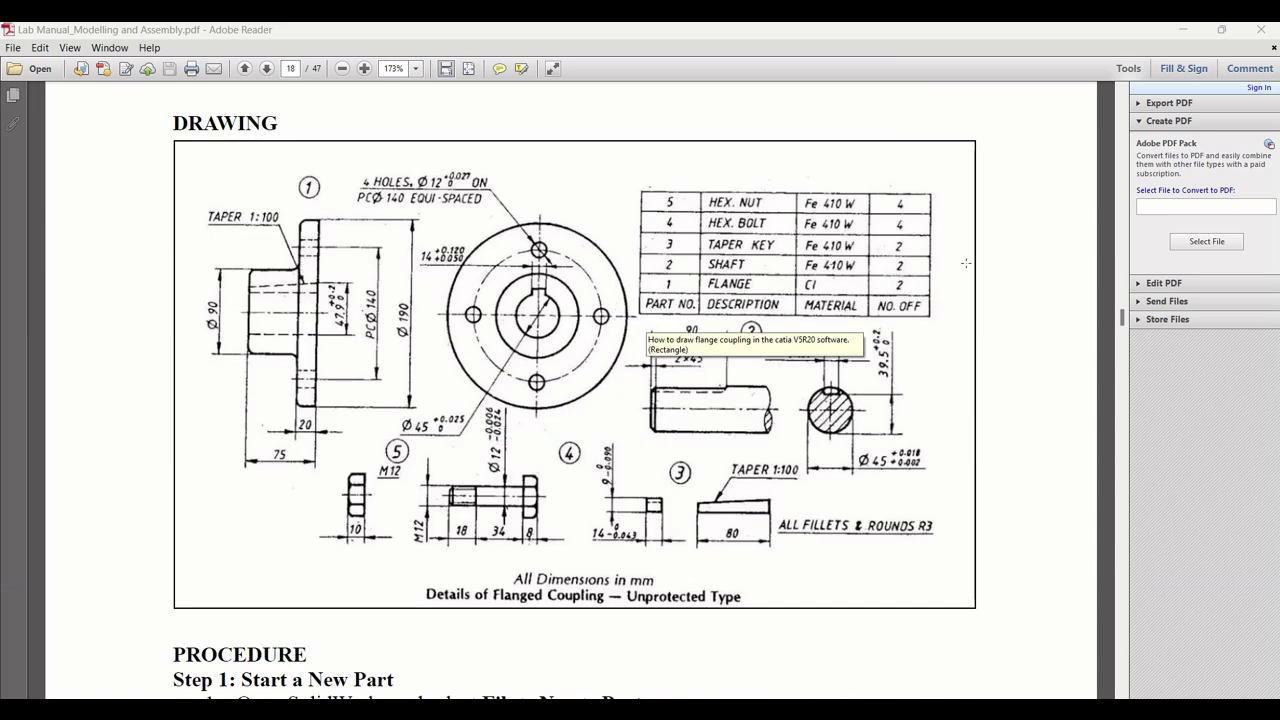
{"action": "left_click", "coordinate": [985, 263]}
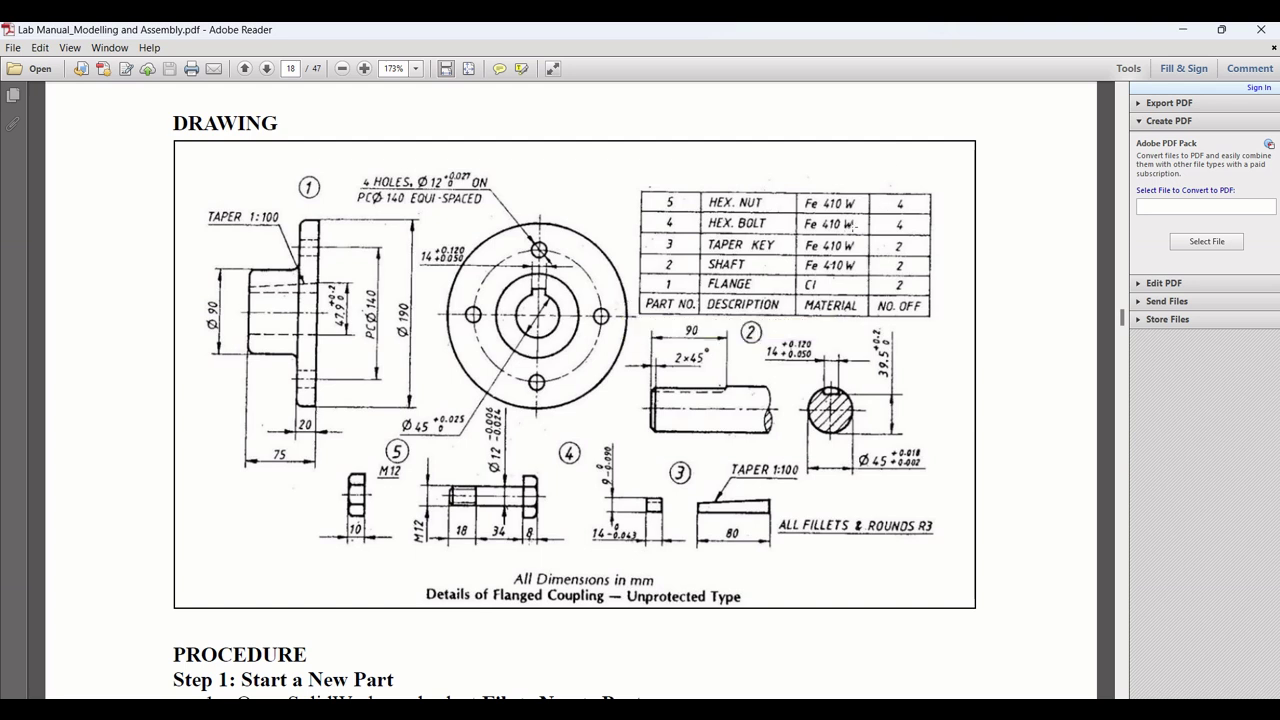
{"action": "left_click_drag", "start_coordinate": [630, 178], "coordinate": [941, 319]}
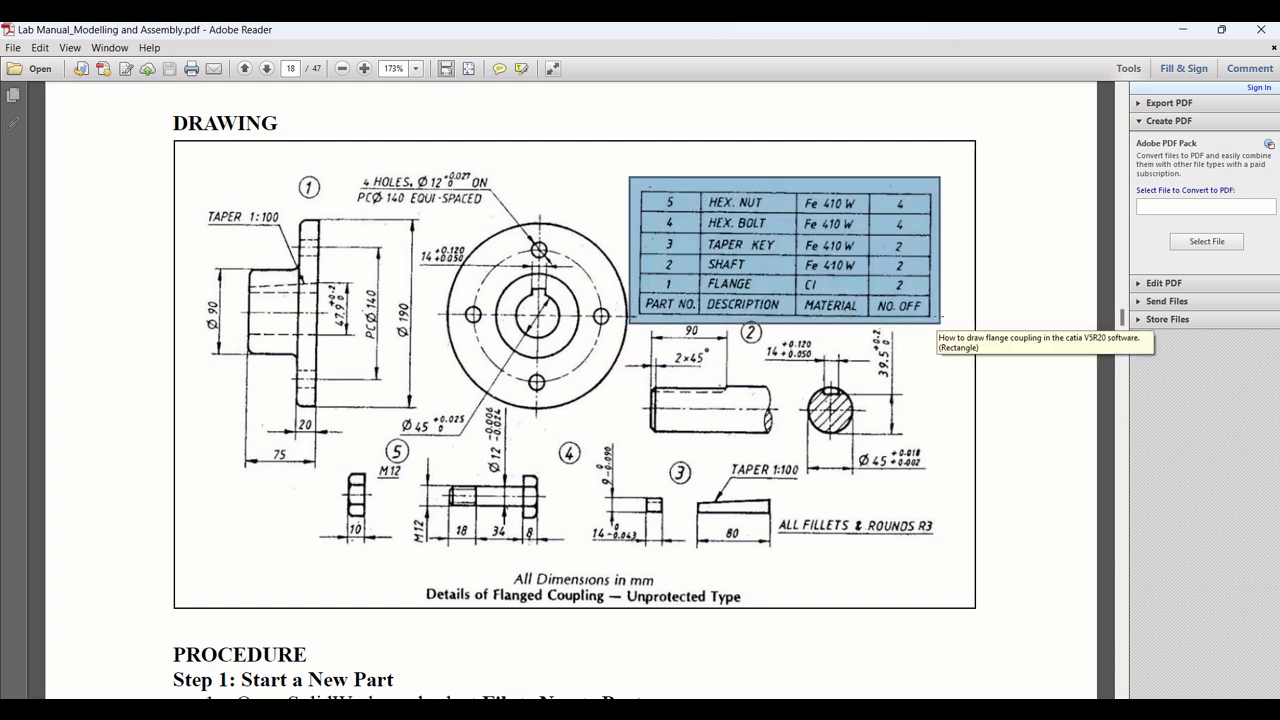
{"action": "left_click", "coordinate": [913, 300]}
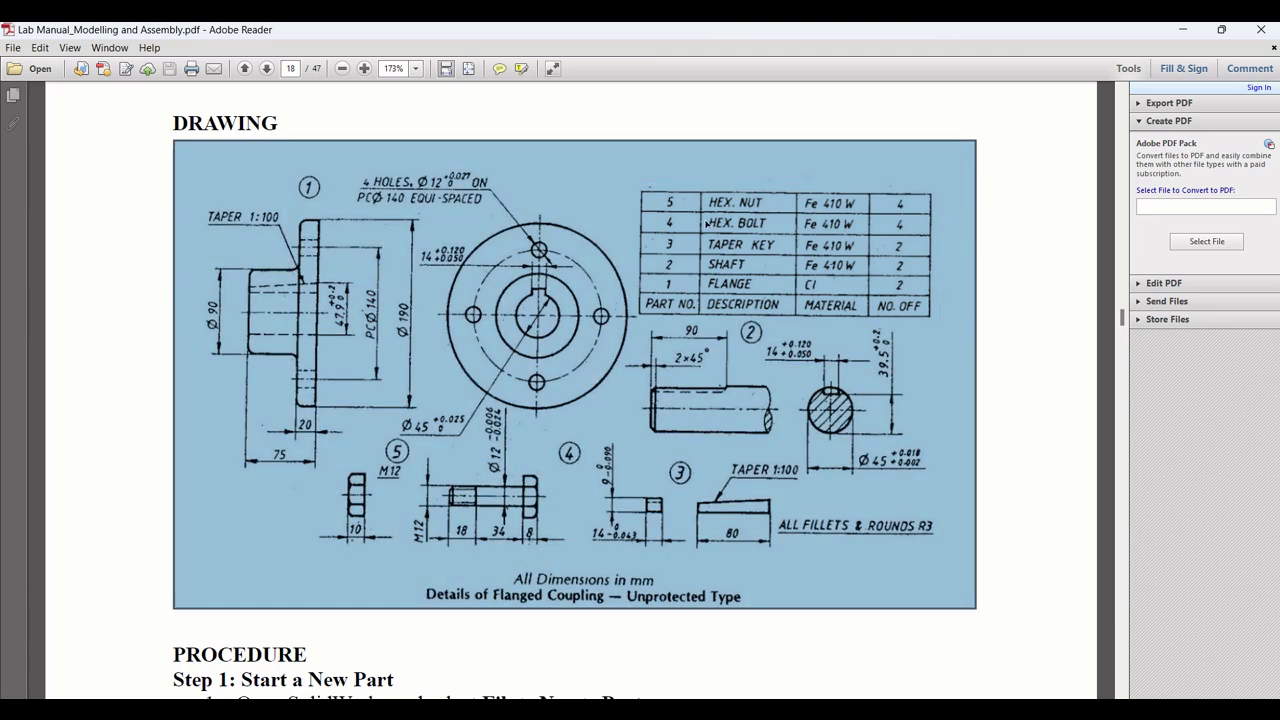
{"action": "left_click", "coordinate": [767, 179]}
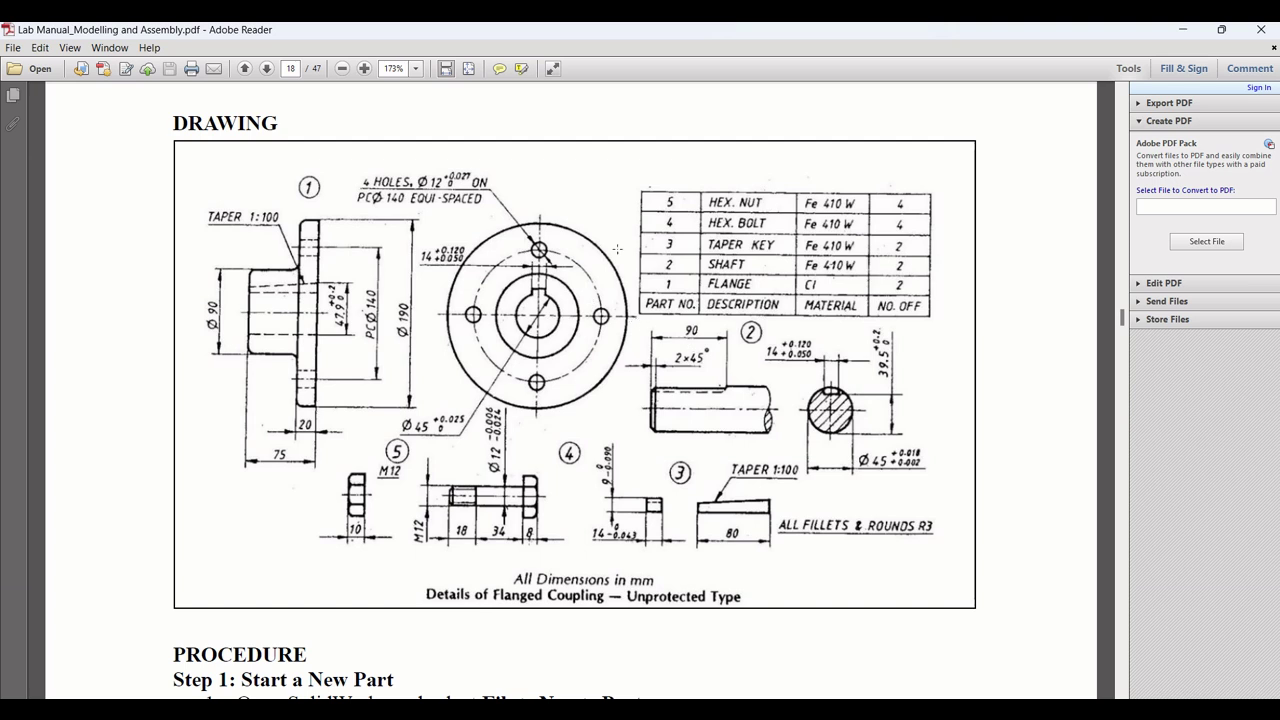
{"action": "mouse_move", "coordinate": [186, 149]}
{"action": "left_mouse_down"}
{"action": "mouse_move", "coordinate": [486, 388]}
{"action": "mouse_move", "coordinate": [624, 444]}
{"action": "mouse_move", "coordinate": [639, 438]}
{"action": "left_mouse_up"}
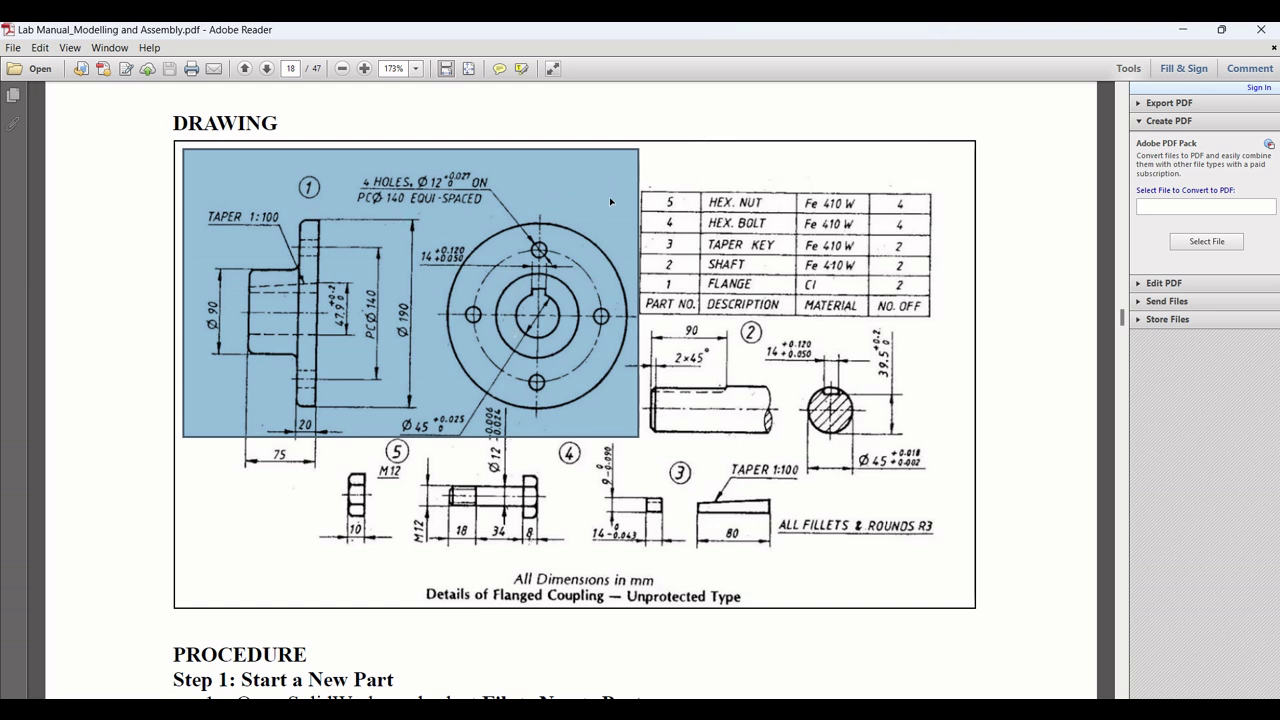
{"action": "left_click", "coordinate": [448, 331]}
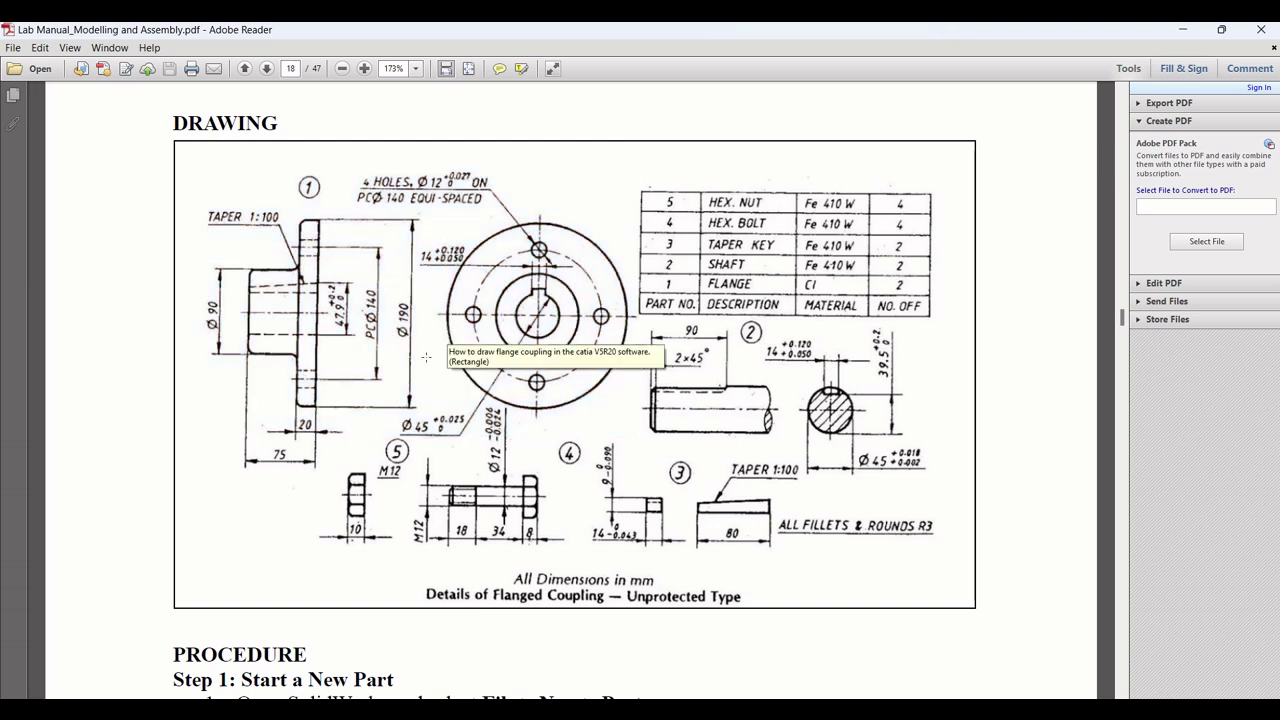
{"action": "left_click_drag", "start_coordinate": [258, 406], "coordinate": [363, 445]}
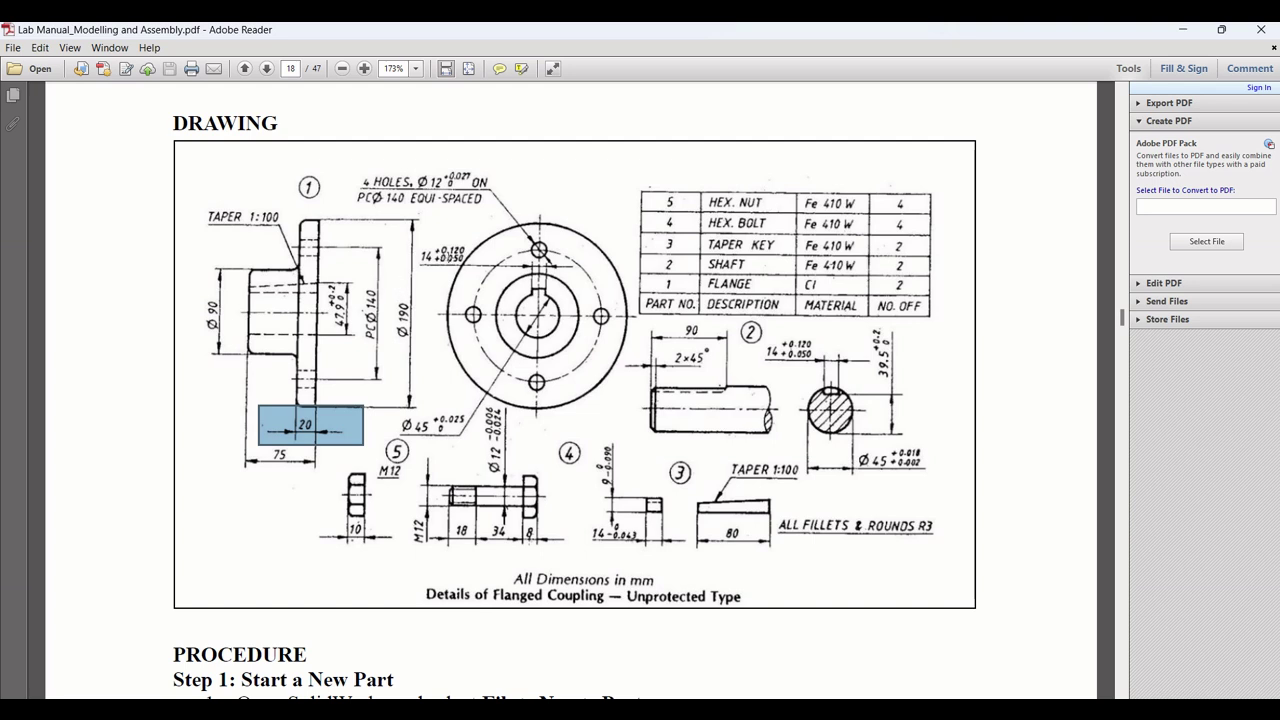
{"action": "left_click_drag", "start_coordinate": [395, 210], "coordinate": [426, 406]}
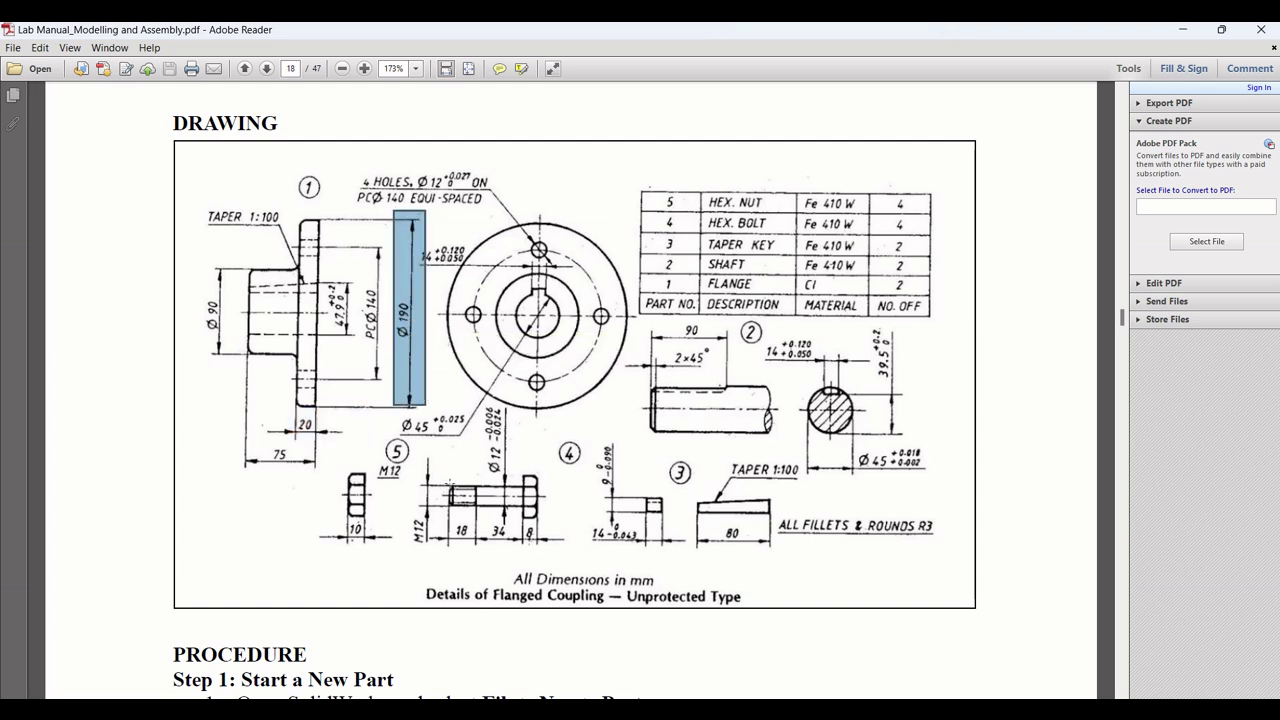
Step: Switch to SOLIDWORKS, create a new part document and set its units to MMGS (millimeter, gram, second)
{"action": "left_click", "coordinate": [660, 712]}
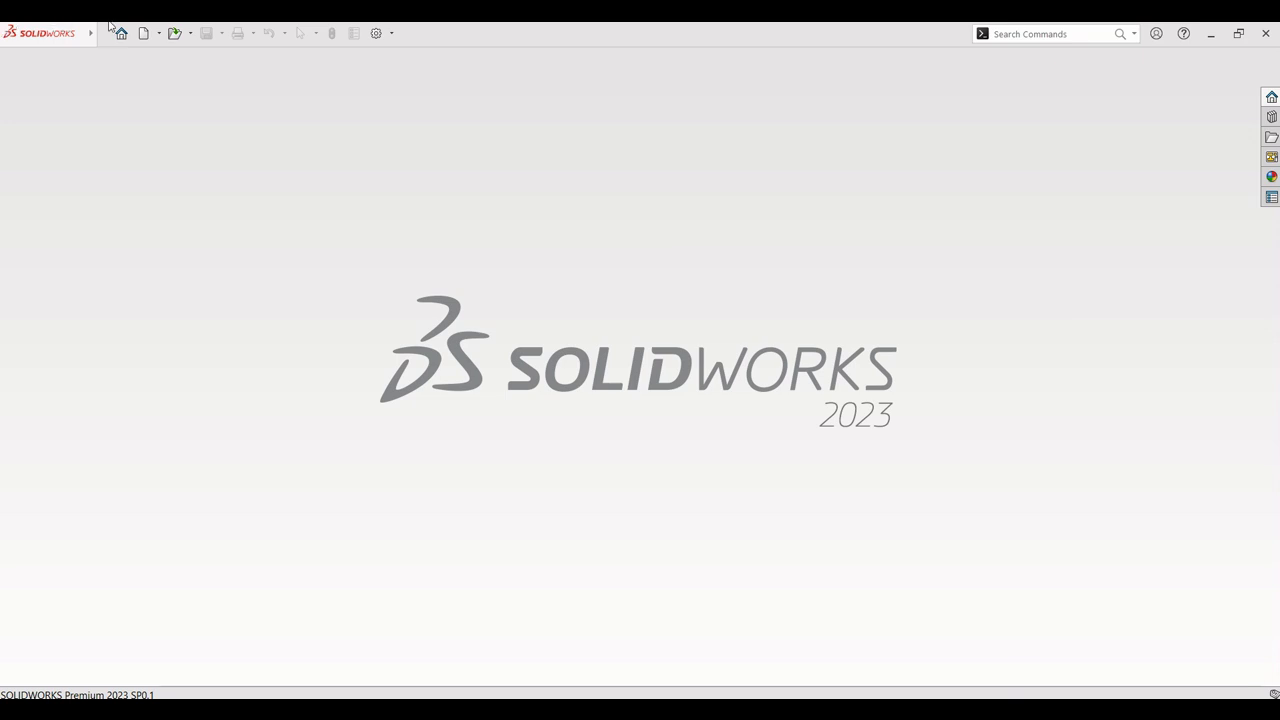
{"action": "left_click", "coordinate": [144, 36]}
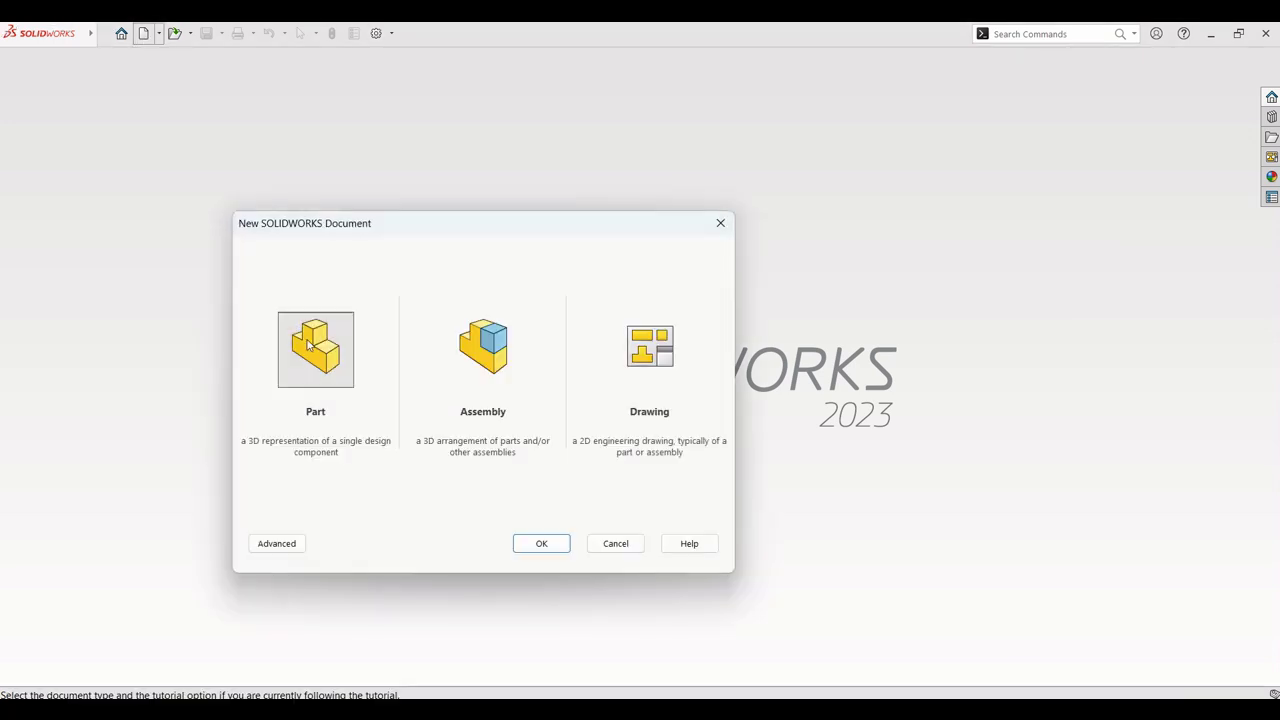
{"action": "left_click", "coordinate": [542, 544]}
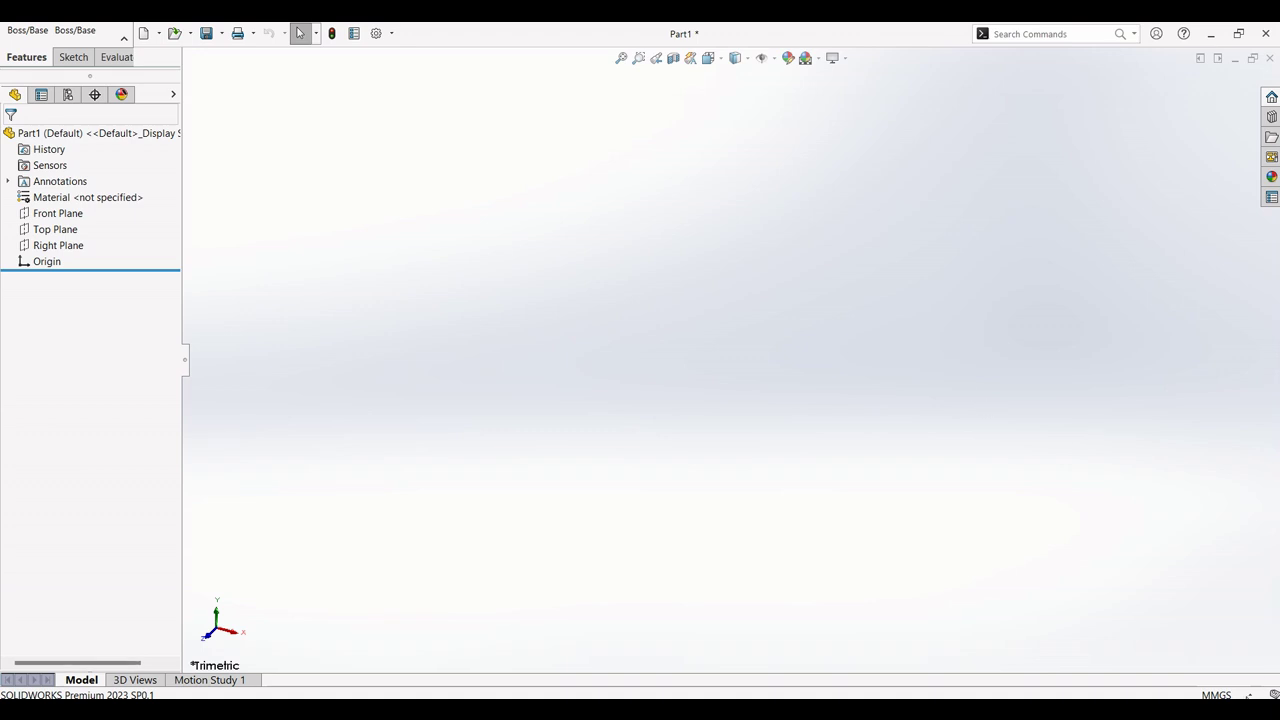
{"action": "left_click", "coordinate": [1250, 695]}
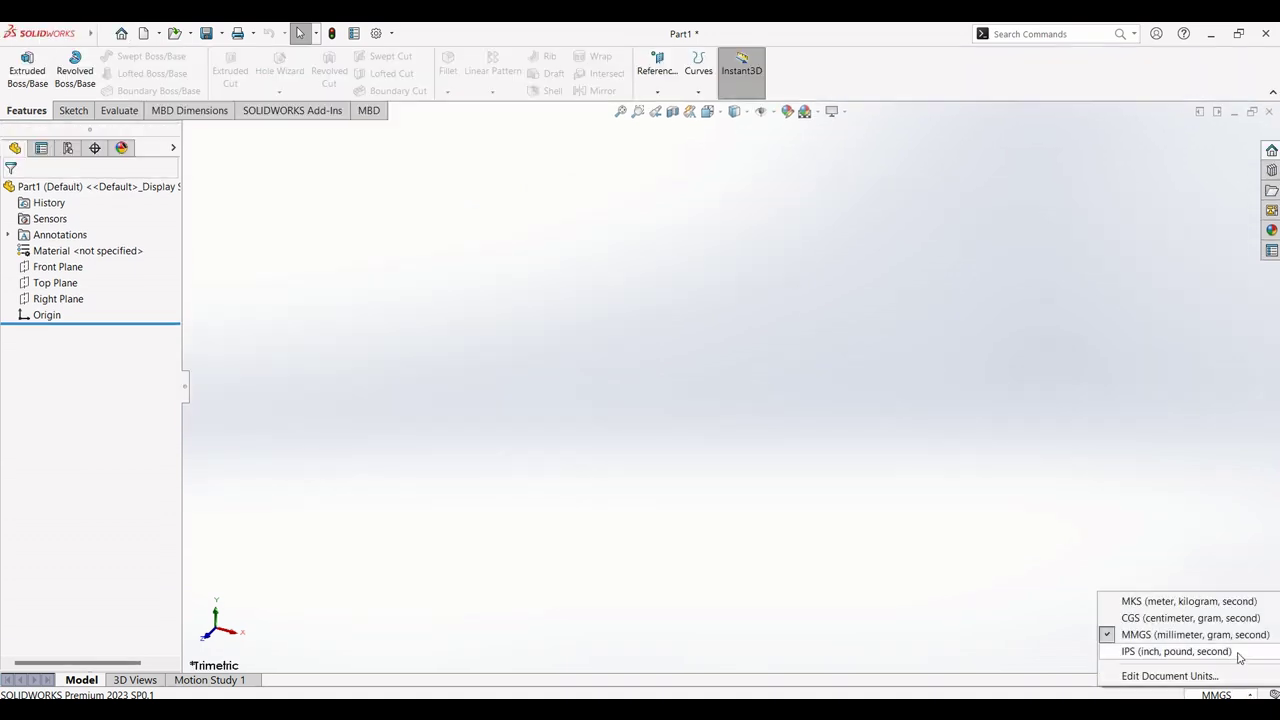
{"action": "left_click", "coordinate": [1160, 640]}
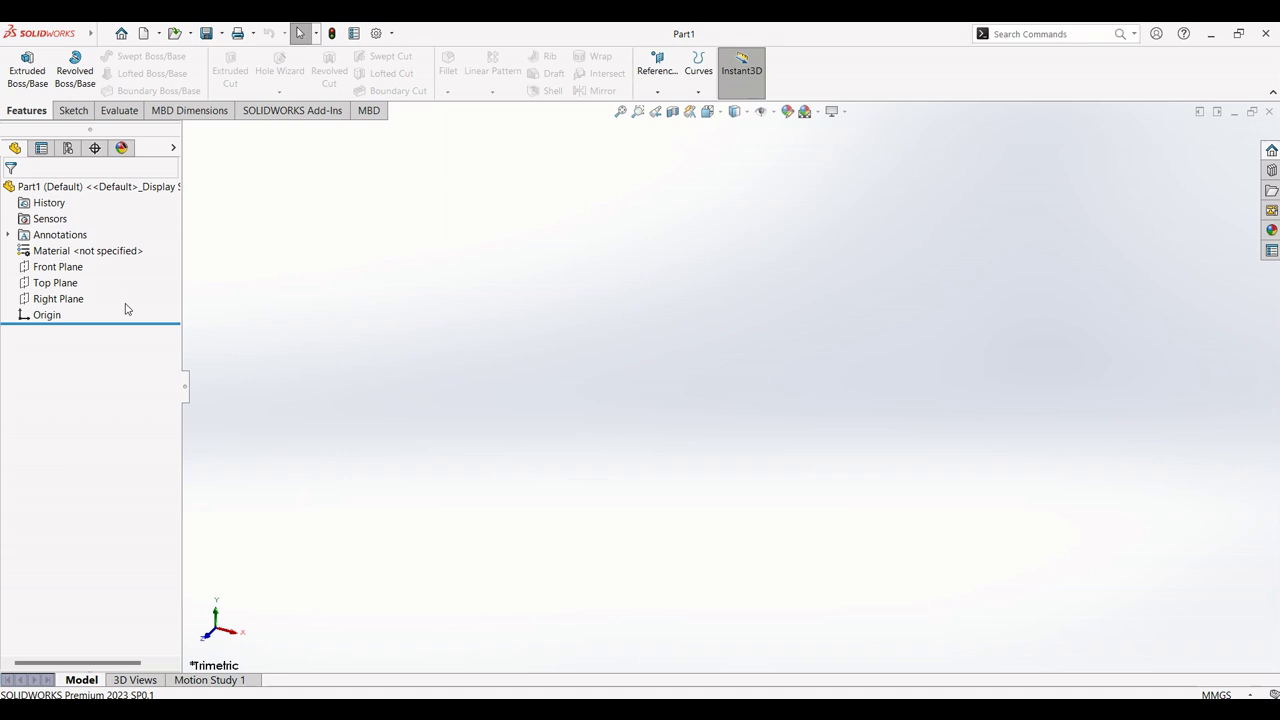
Step: Start a sketch on the Front Plane and orient the view normal to the sketch plane
{"action": "left_click", "coordinate": [57, 267]}
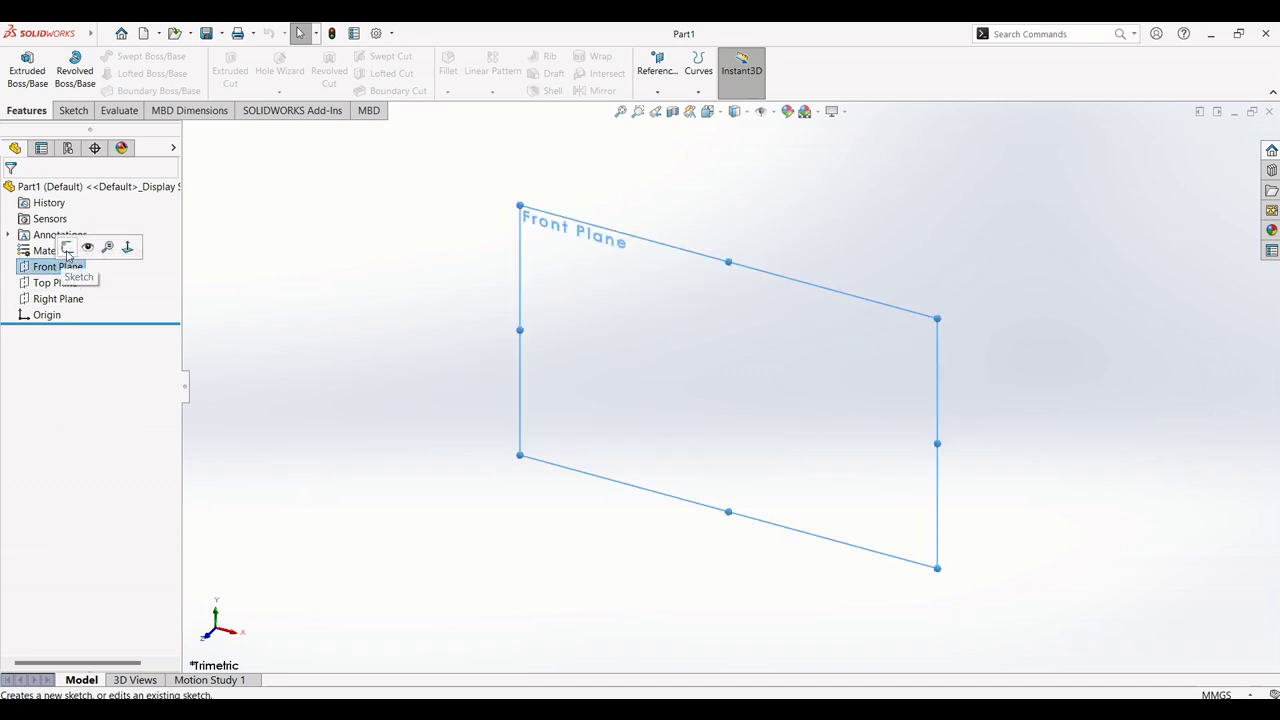
{"action": "left_click", "coordinate": [67, 250]}
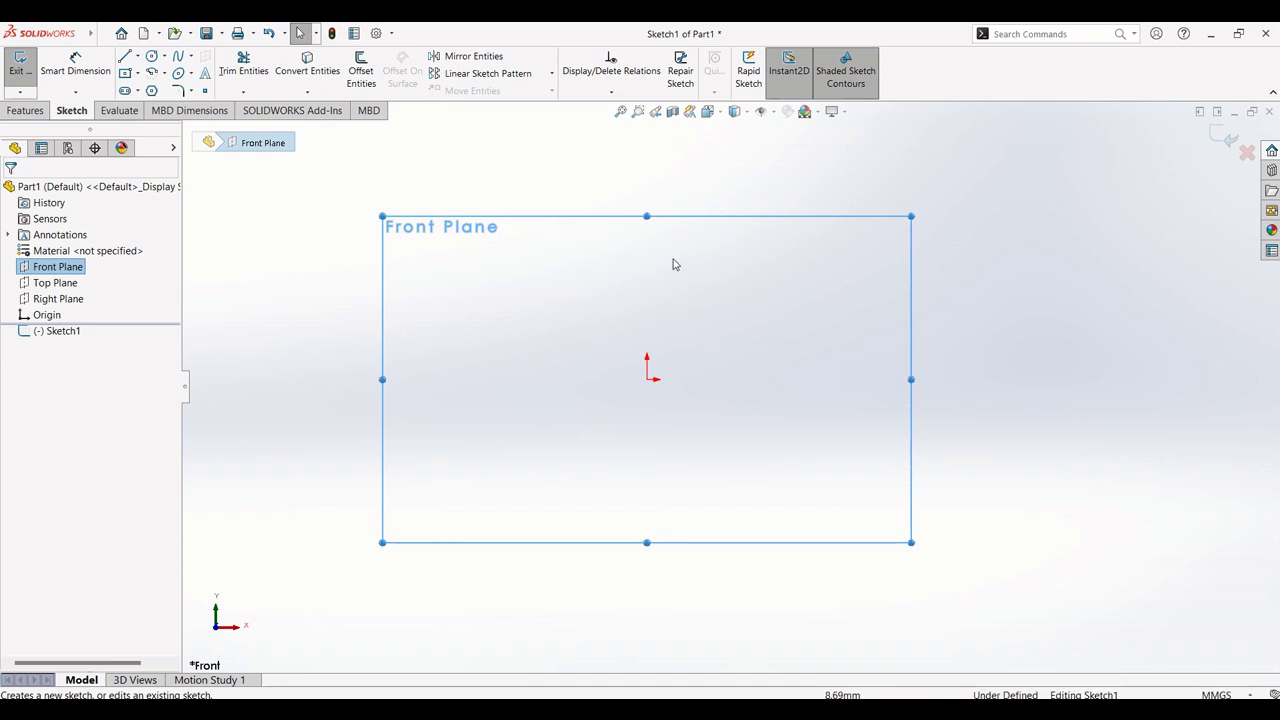
{"action": "left_click", "coordinate": [723, 113]}
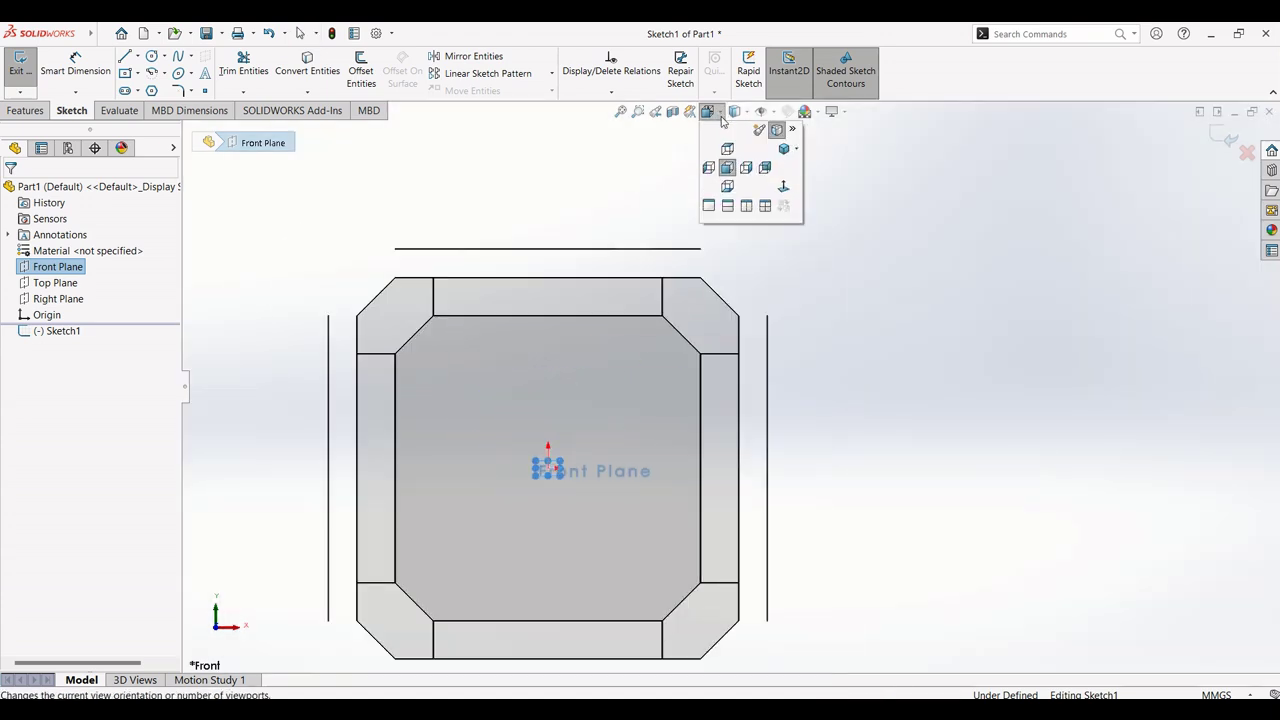
{"action": "left_click", "coordinate": [784, 188]}
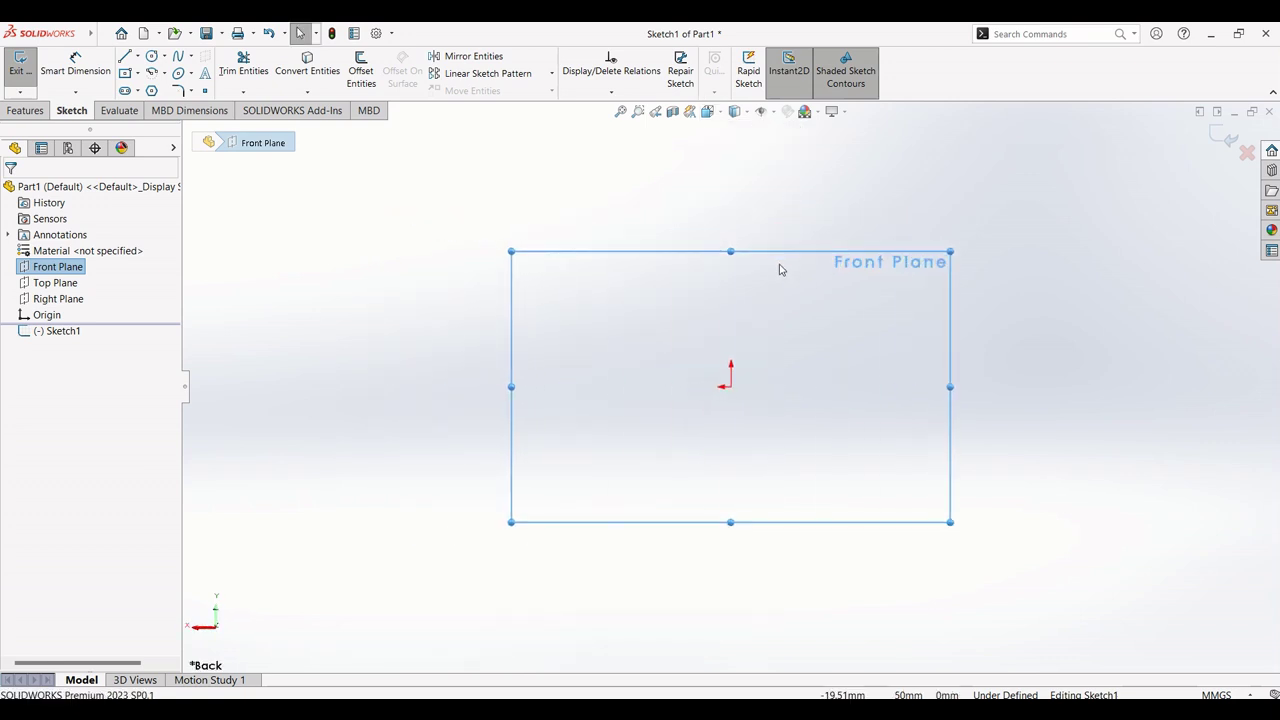
{"action": "key", "text": "ctrl+8"}
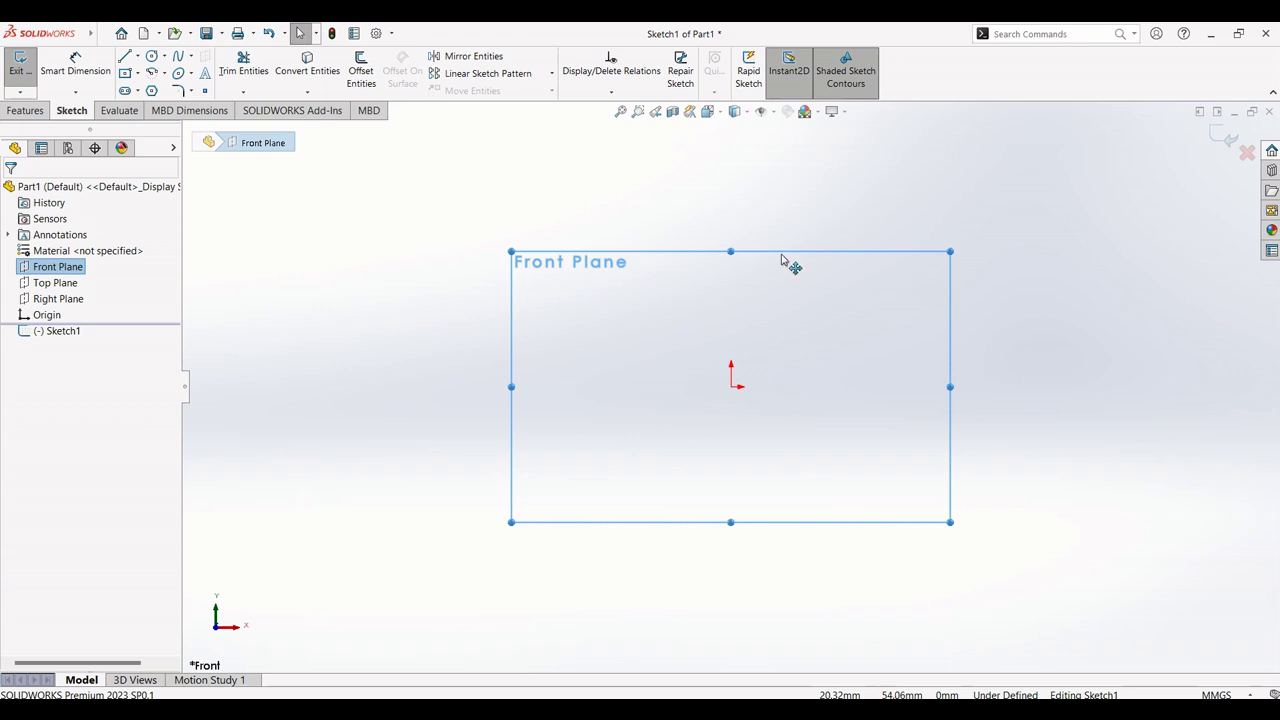
{"action": "scroll", "coordinate": [917, 404], "scroll_direction": "down", "scroll_amount": 1}
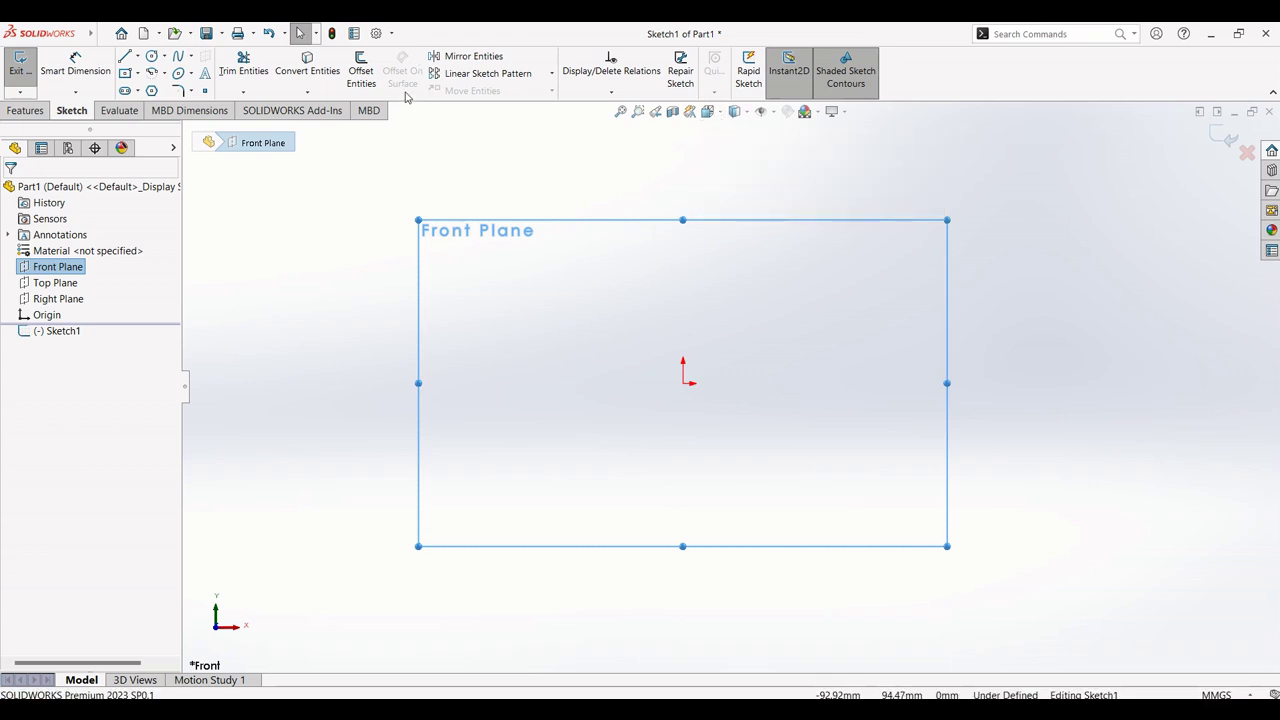
Step: Look up the keyboard shortcuts assigned to the Normal To command in the customization settings
{"action": "left_click", "coordinate": [391, 36]}
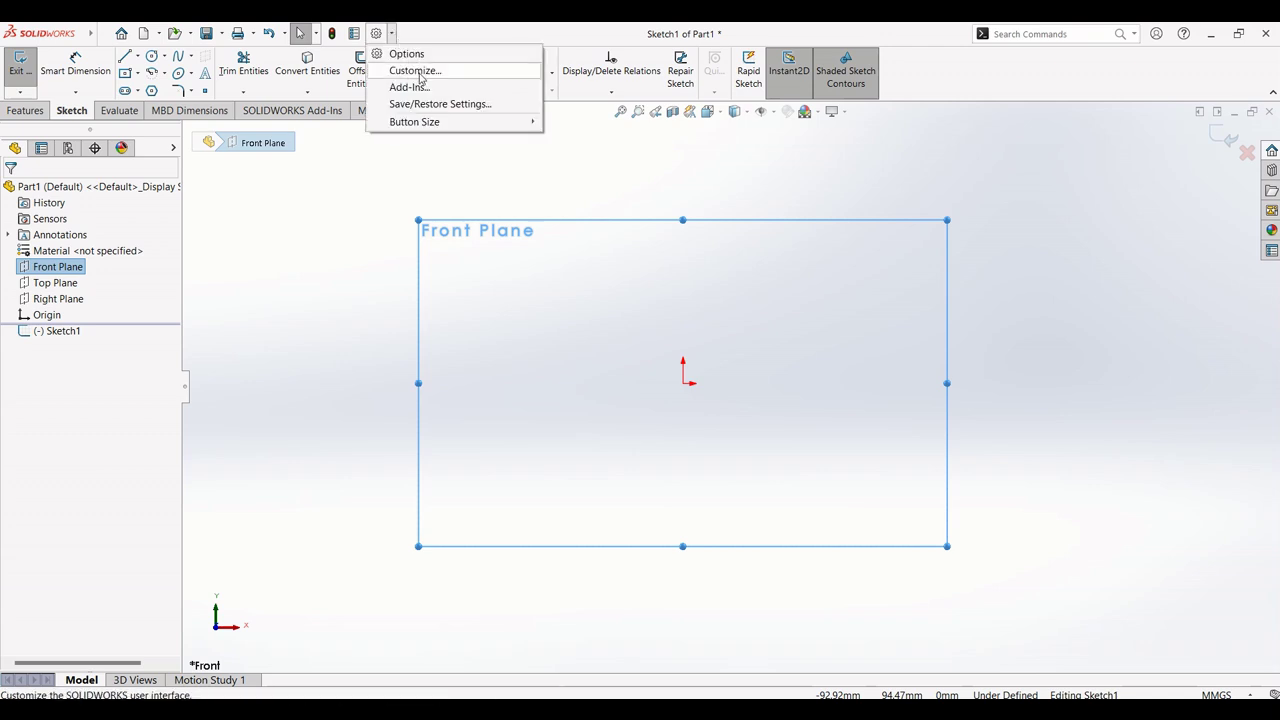
{"action": "left_click", "coordinate": [416, 71]}
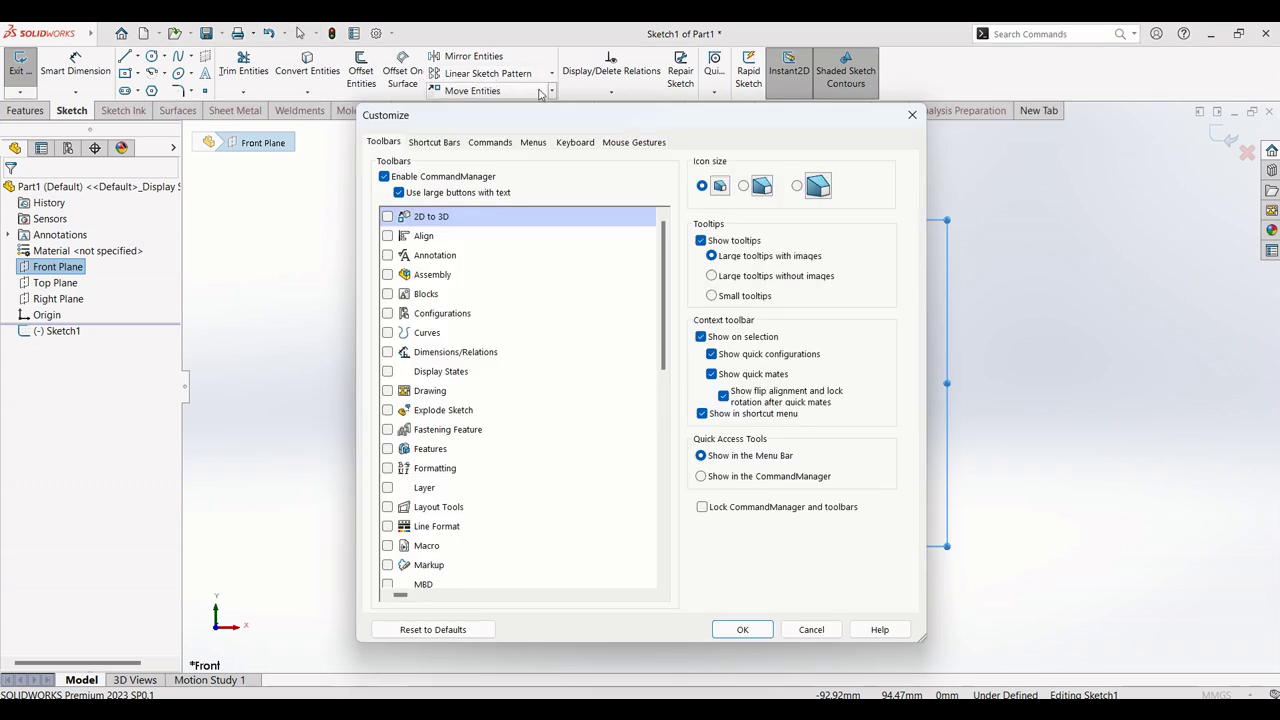
{"action": "left_click", "coordinate": [574, 143]}
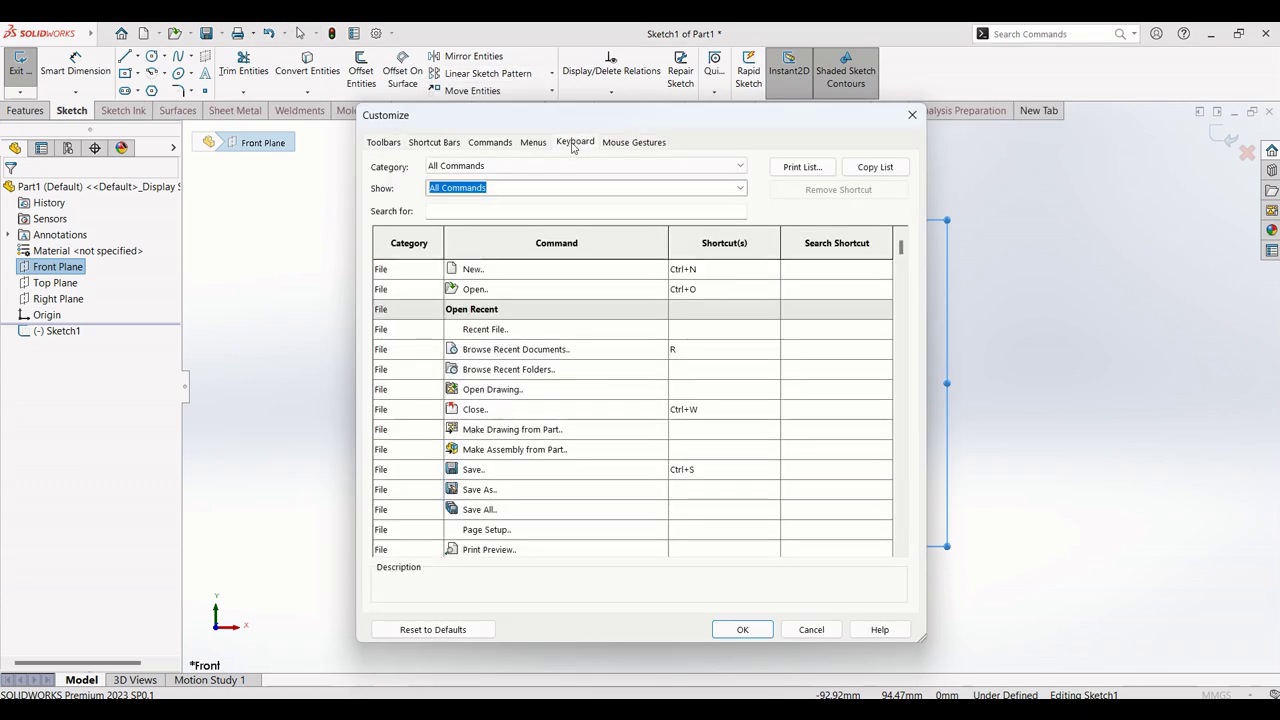
{"action": "left_click", "coordinate": [464, 211]}
{"action": "type", "text": "no"}
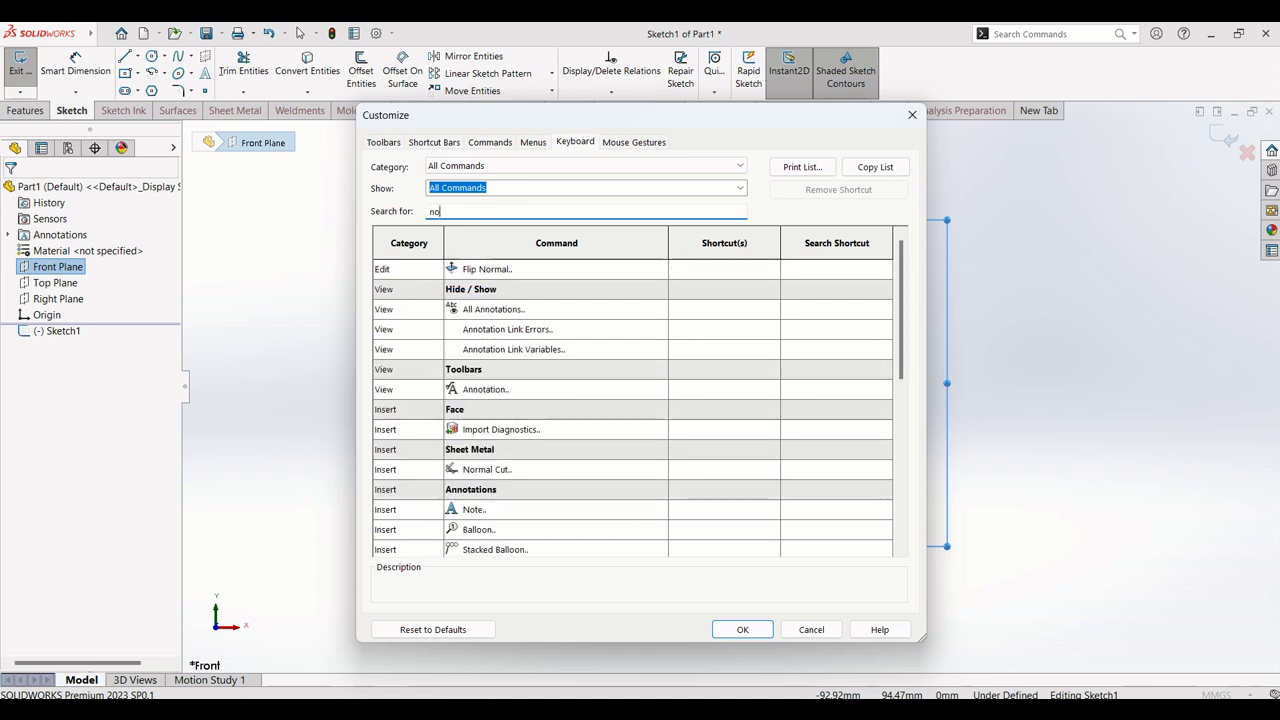
{"action": "type", "text": "rmal t"}
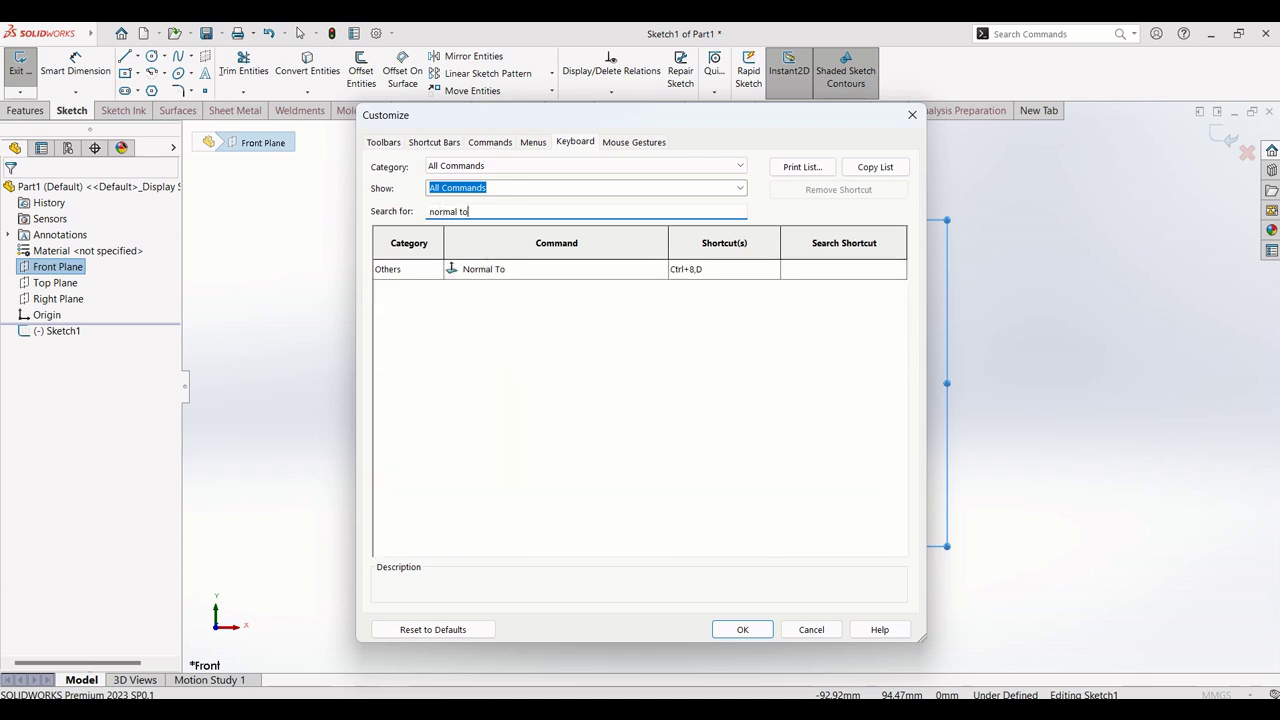
{"action": "type", "text": "o"}
{"action": "left_click", "coordinate": [739, 268]}
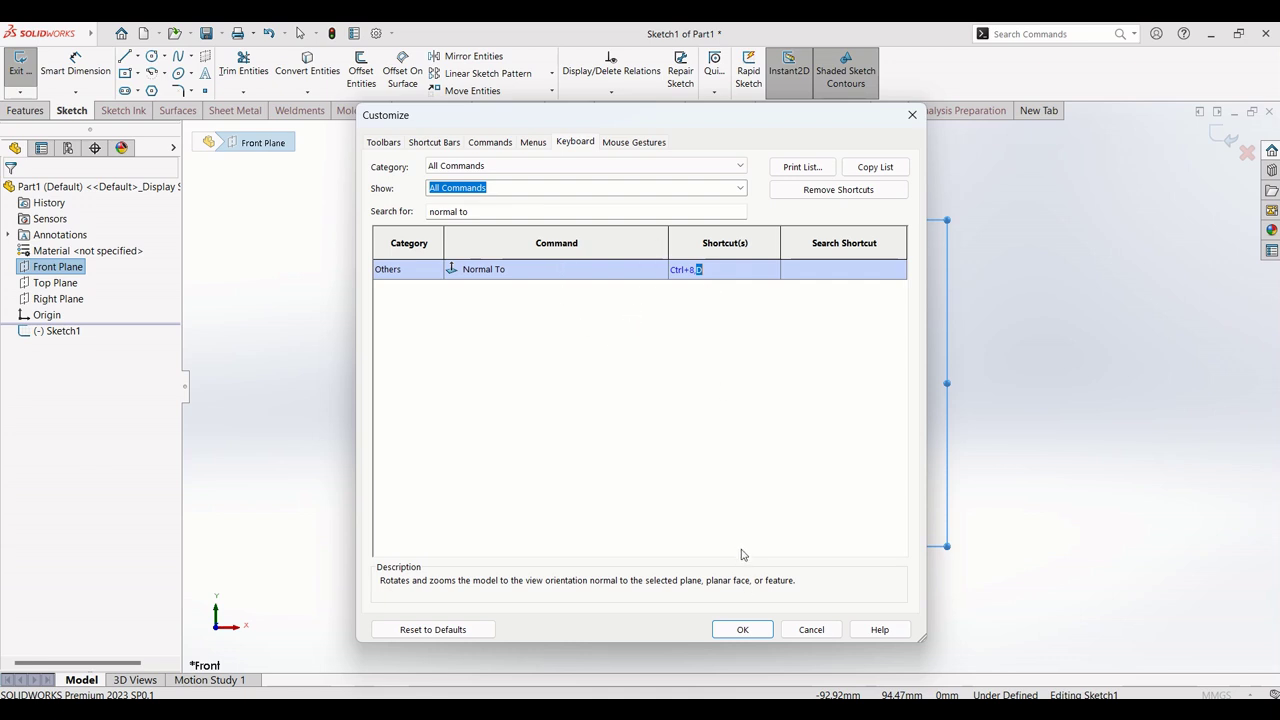
{"action": "left_click", "coordinate": [742, 629]}
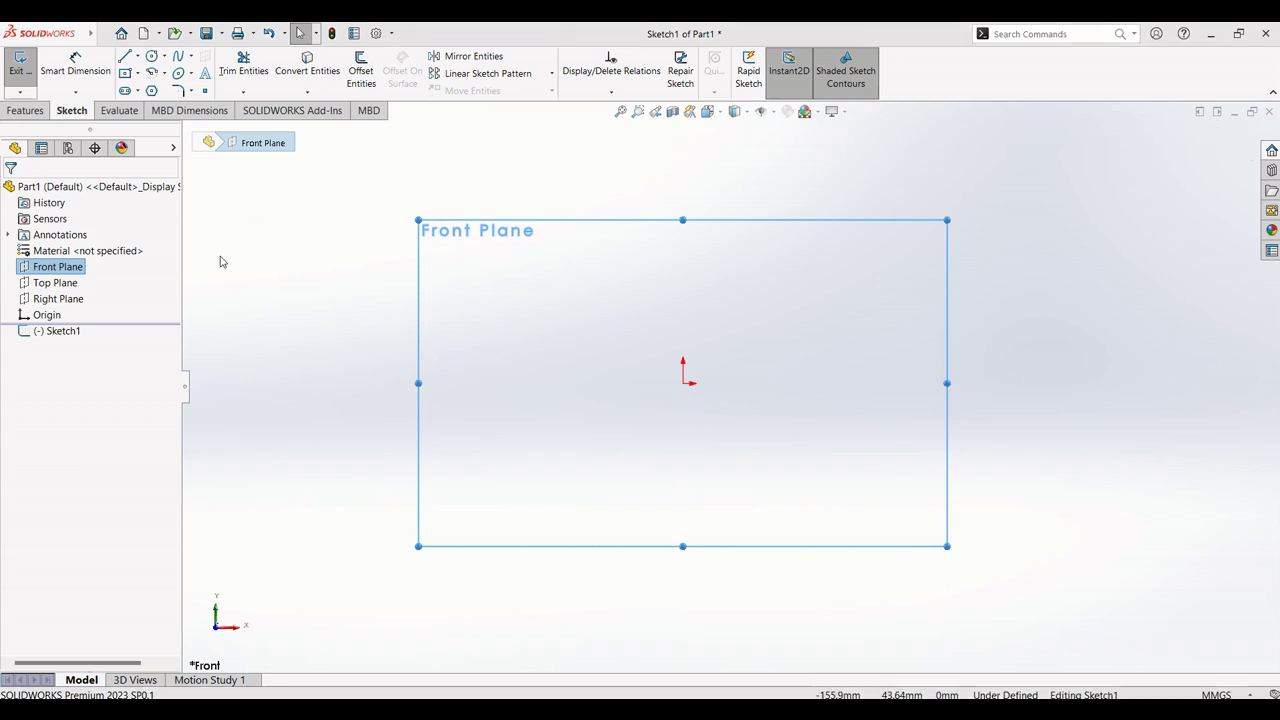
Step: Exit the empty sketch and start a new sketch on the Front Plane
{"action": "right_click", "coordinate": [57, 270]}
{"action": "left_click", "coordinate": [73, 249]}
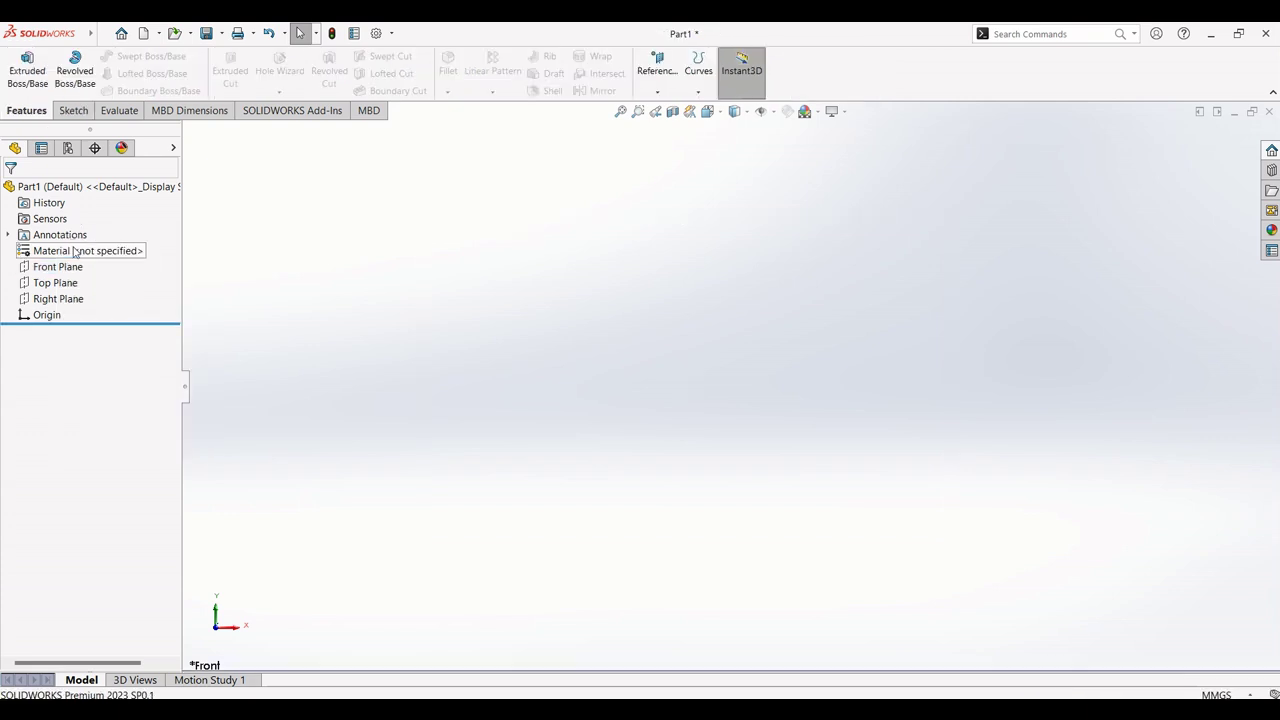
{"action": "right_click", "coordinate": [57, 267]}
{"action": "left_click", "coordinate": [83, 249]}
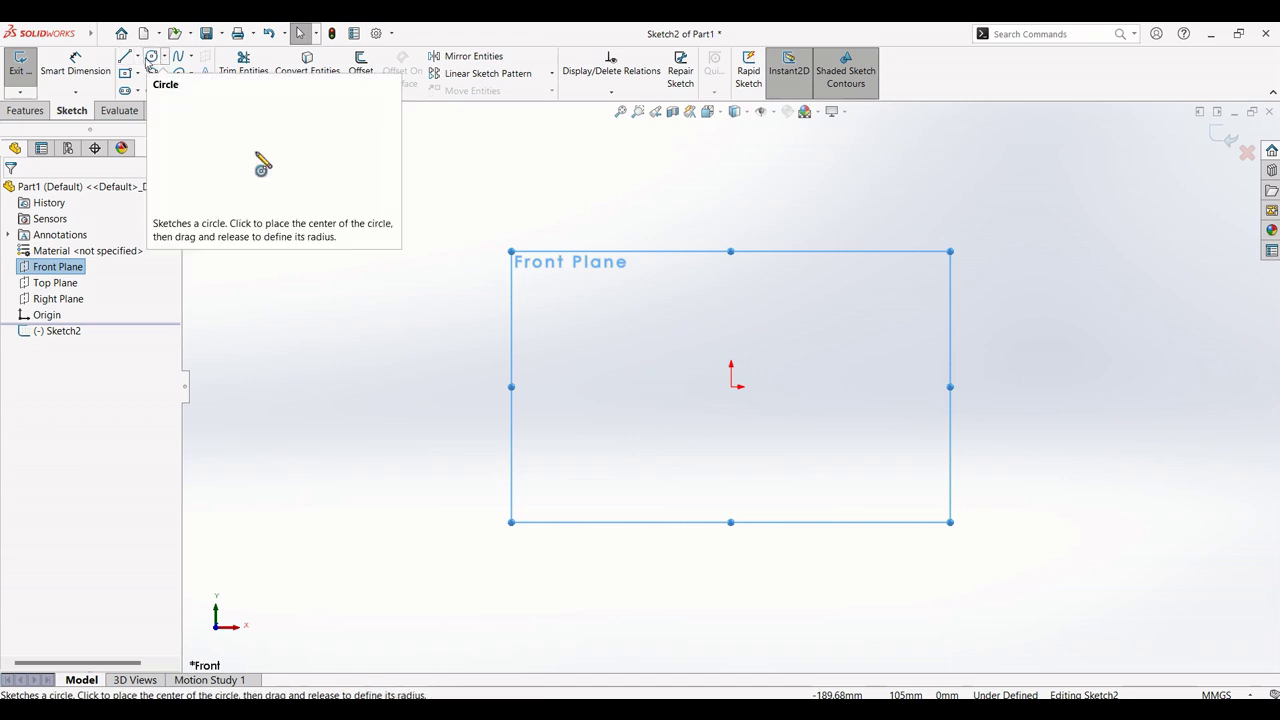
Step: Sketch a circle centred on the origin with a radius of about 68.7 mm
{"action": "left_click", "coordinate": [151, 56]}
{"action": "left_click", "coordinate": [731, 386]}
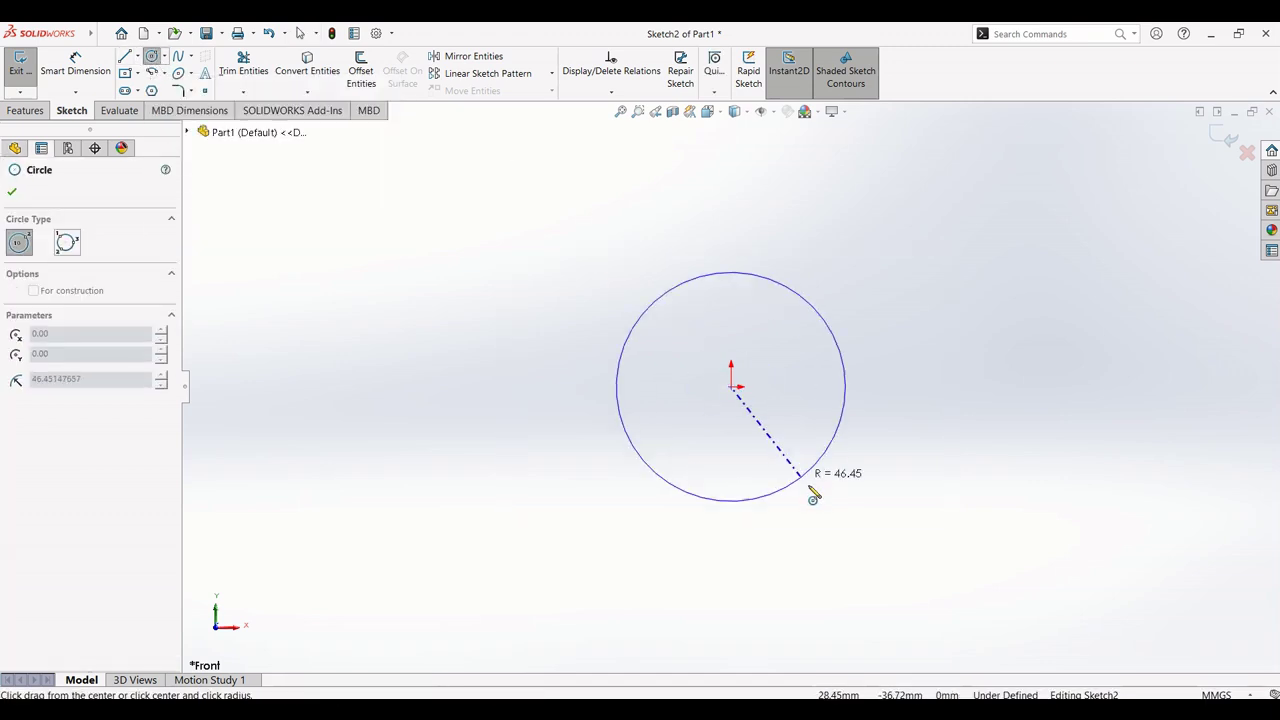
{"action": "left_click", "coordinate": [884, 466]}
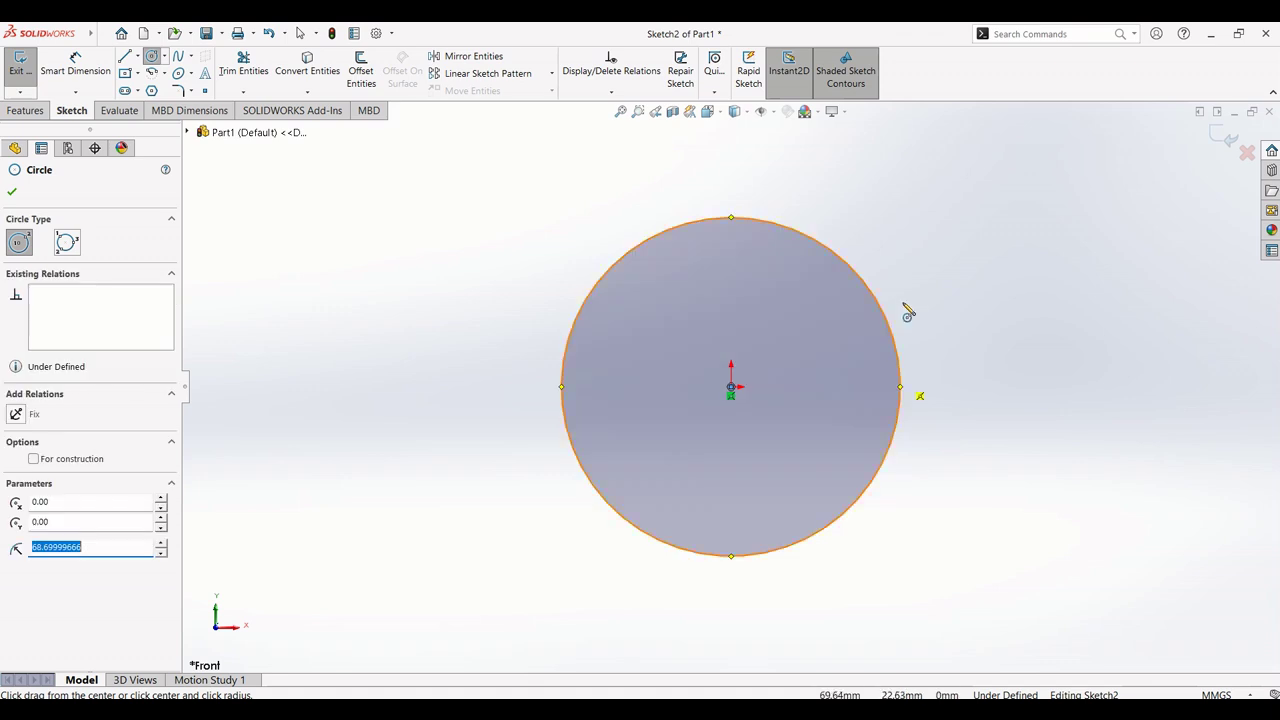
Step: Dimension the circle's diameter with Smart Dimension and set it to 190 mm
{"action": "left_click", "coordinate": [70, 66]}
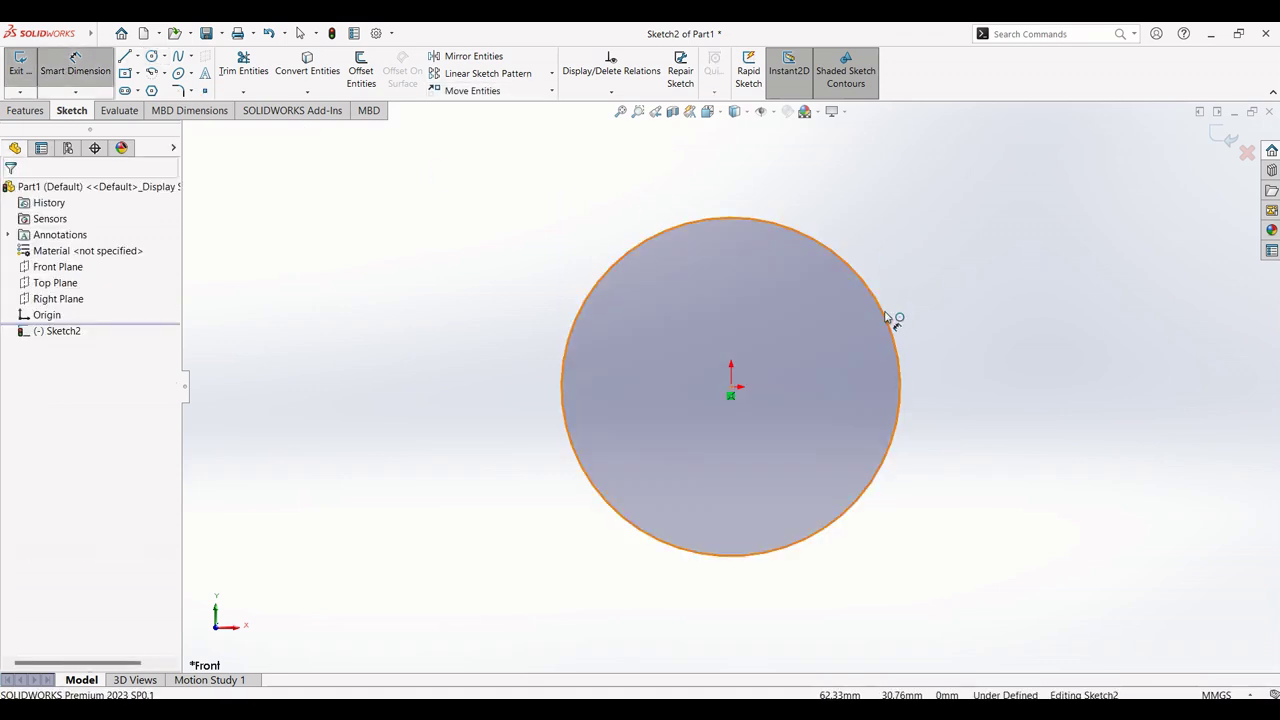
{"action": "left_click", "coordinate": [885, 318]}
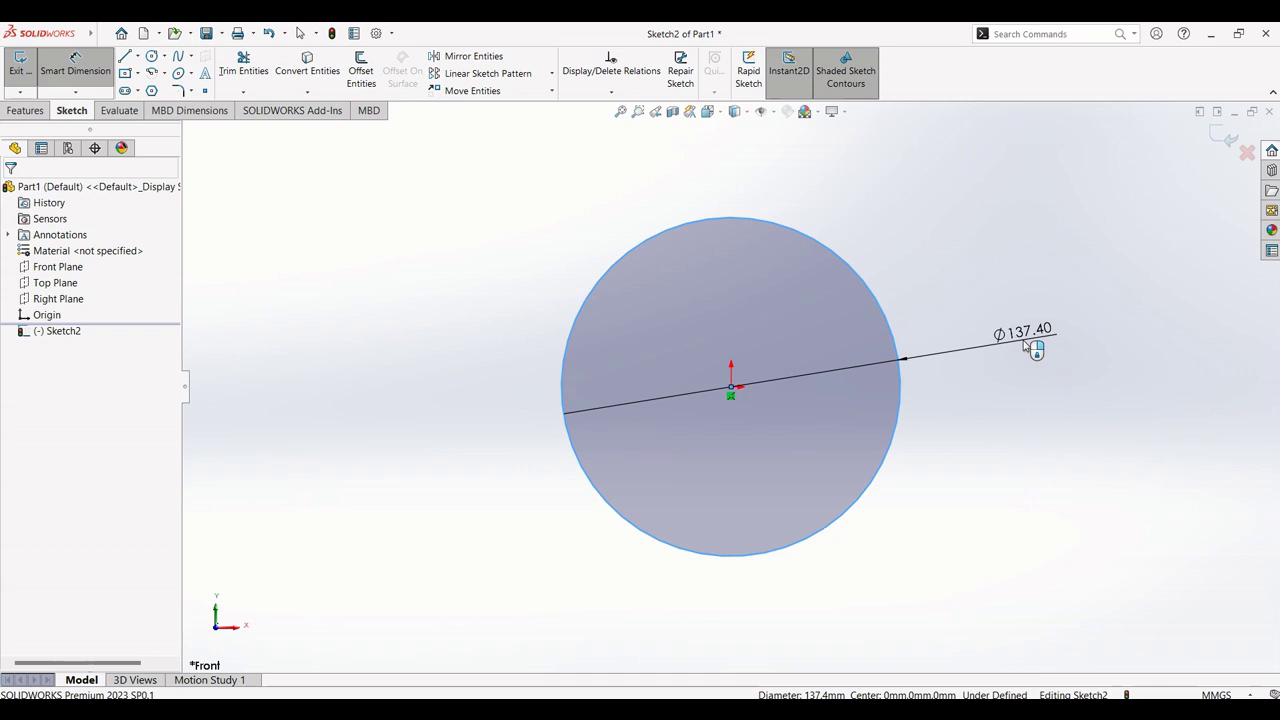
{"action": "left_click", "coordinate": [1024, 348]}
{"action": "type", "text": "190"}
{"action": "key", "text": "Return"}
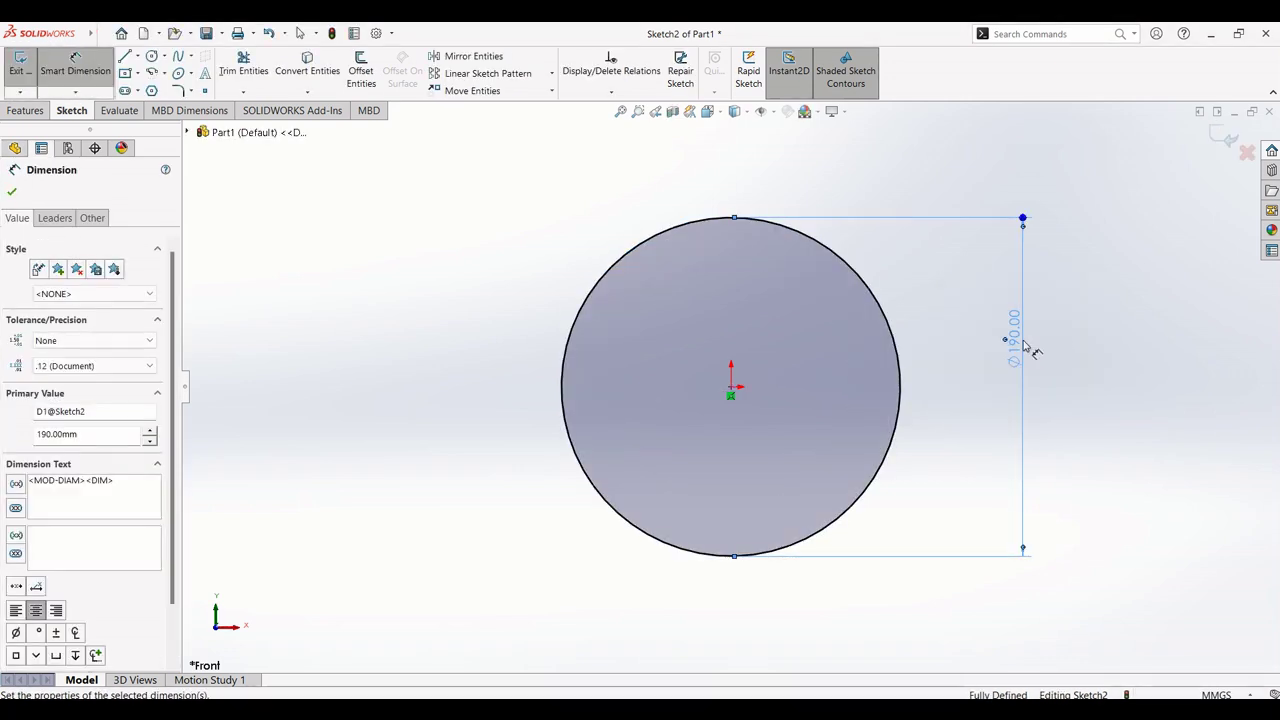
{"action": "left_click", "coordinate": [11, 193]}
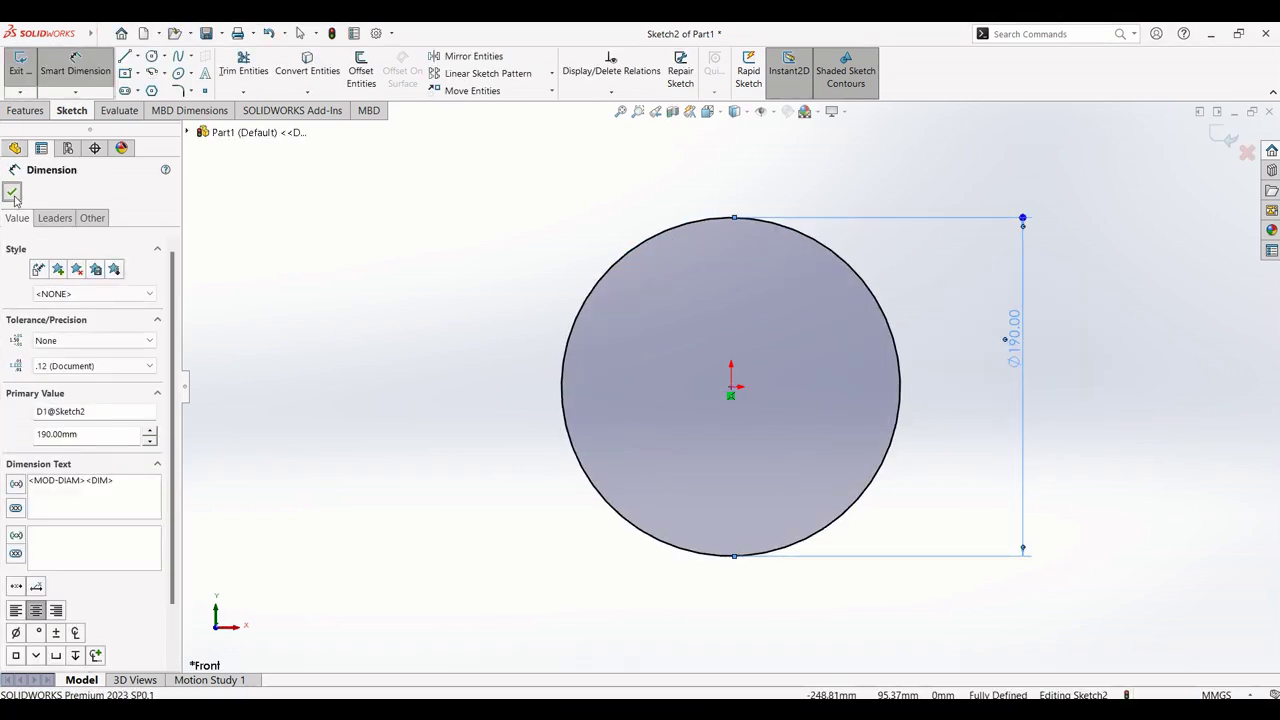
Step: Extrude the 190 mm circle as a Blind boss with a depth of 20 mm
{"action": "left_click", "coordinate": [25, 111]}
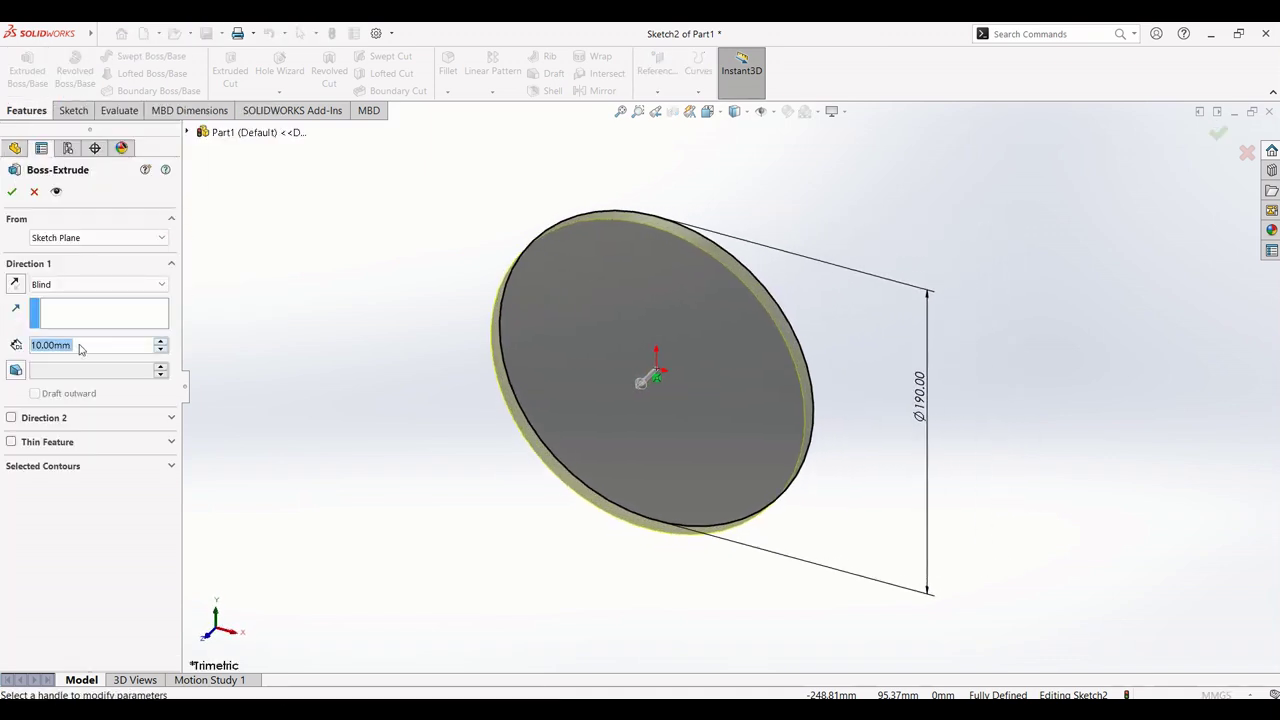
{"action": "left_click", "coordinate": [91, 284]}
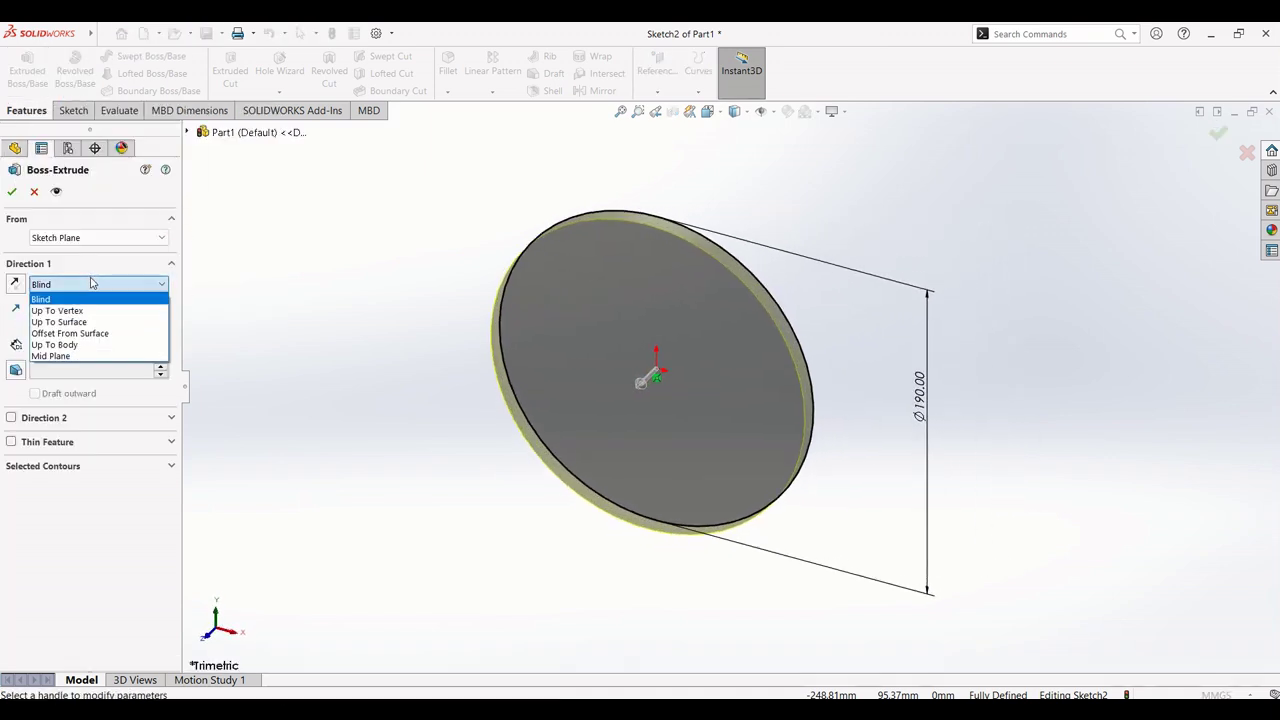
{"action": "left_click", "coordinate": [94, 300]}
{"action": "double_click", "coordinate": [89, 344]}
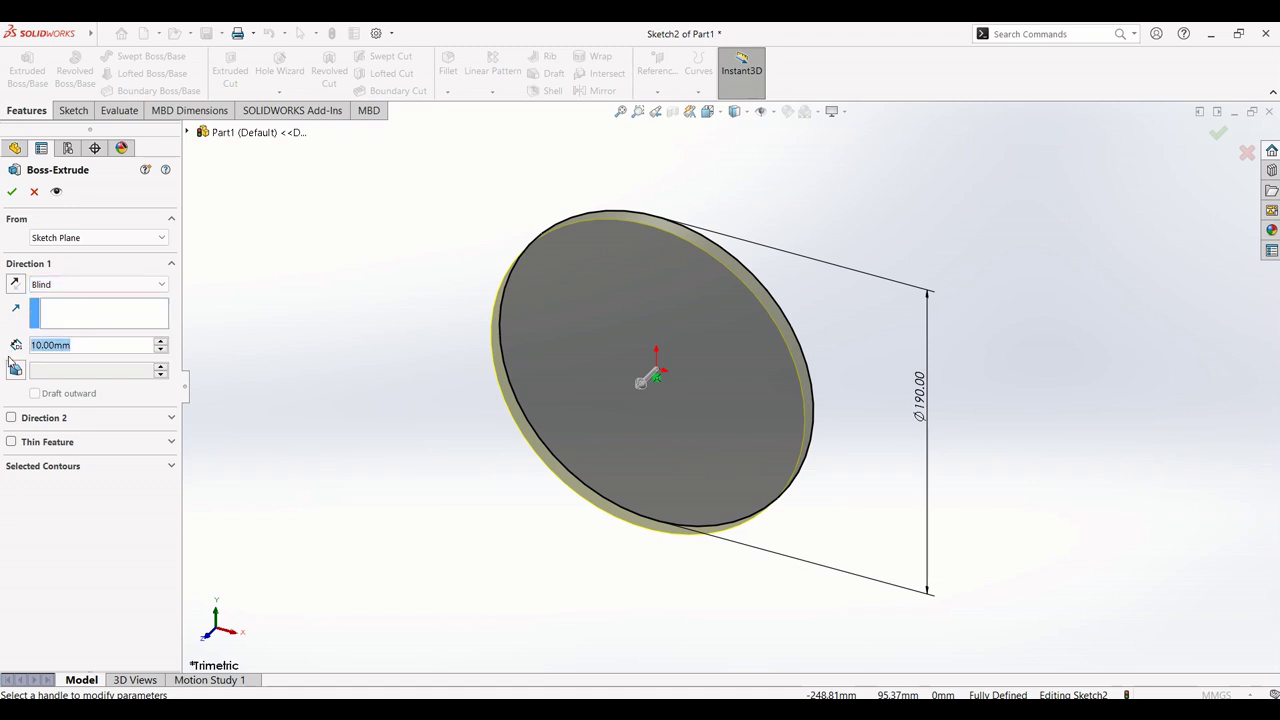
{"action": "type", "text": "20"}
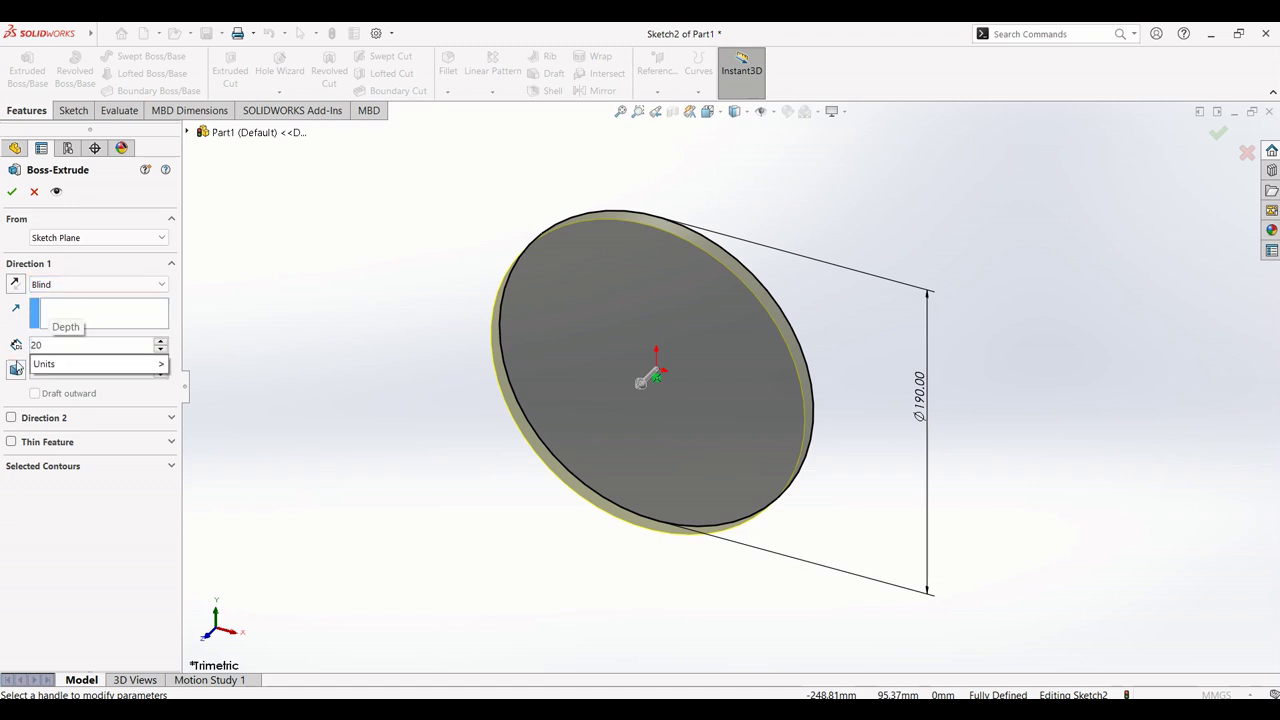
{"action": "key", "text": "Return"}
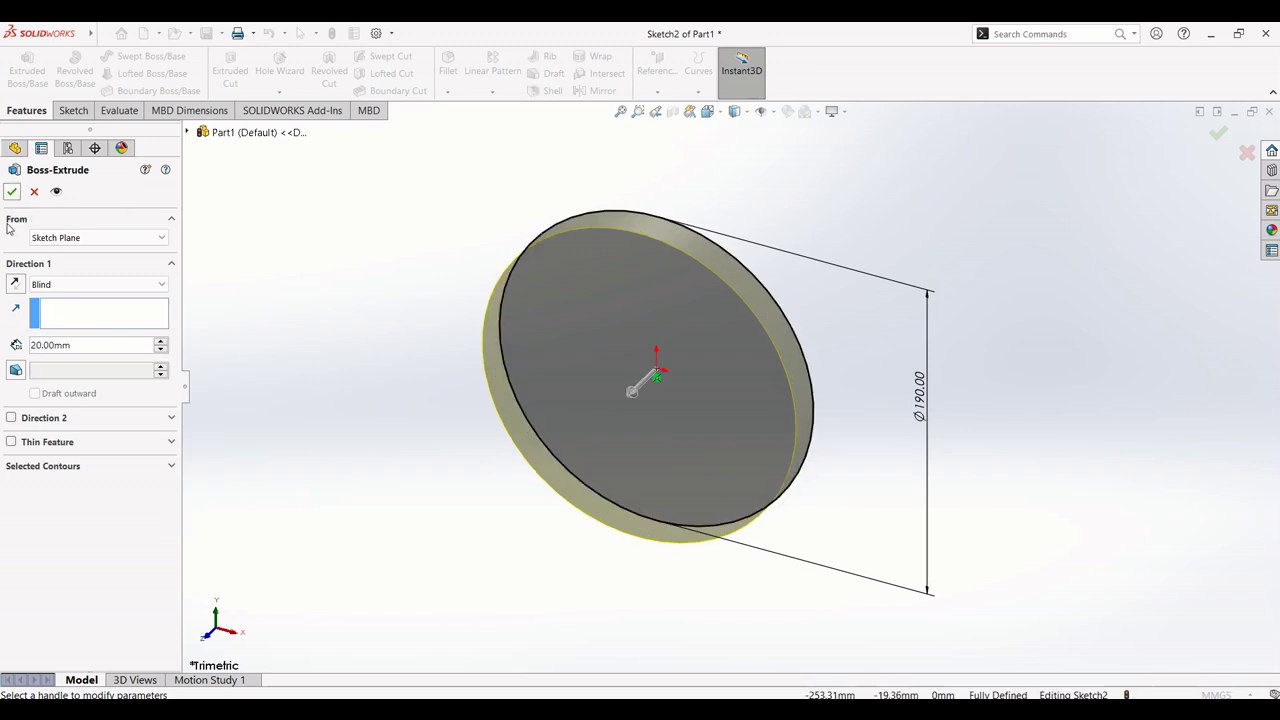
{"action": "left_click", "coordinate": [11, 191]}
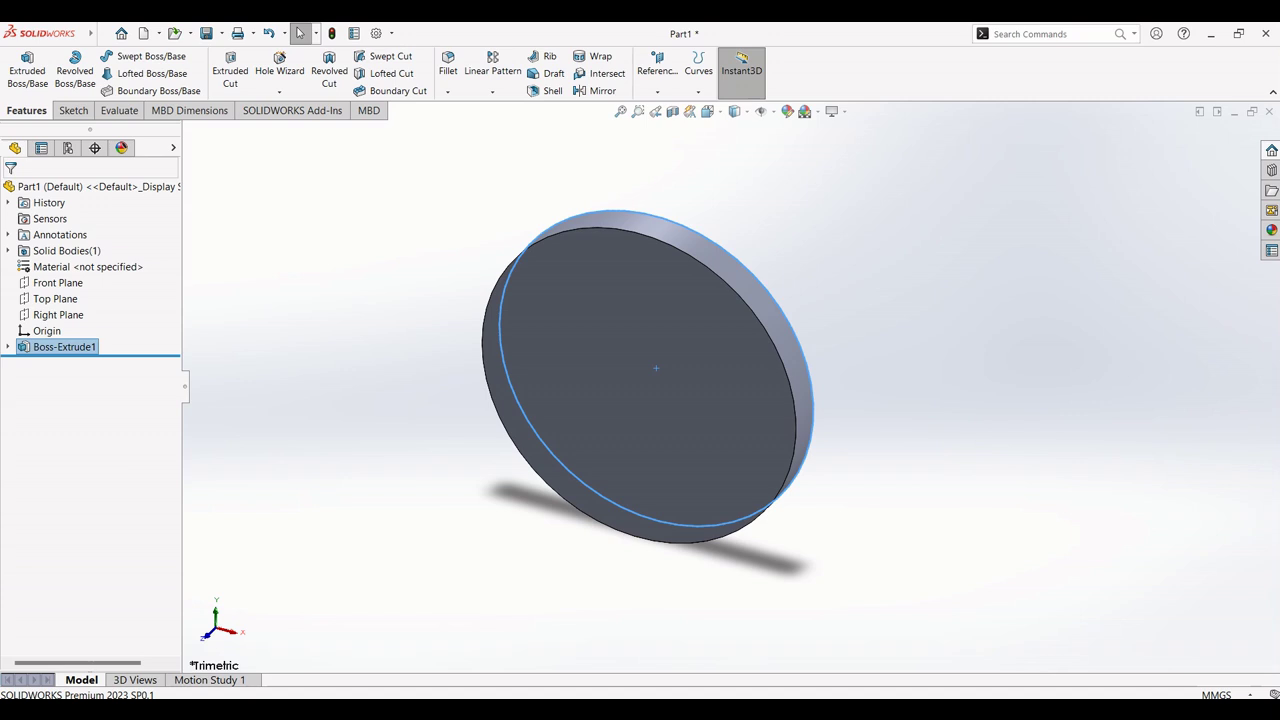
Step: Switch to the lab manual in Adobe Reader, examine the flange drawing's hub, thickness and bore dimensions, and return to SOLIDWORKS
{"action": "key", "text": "alt+Tab"}
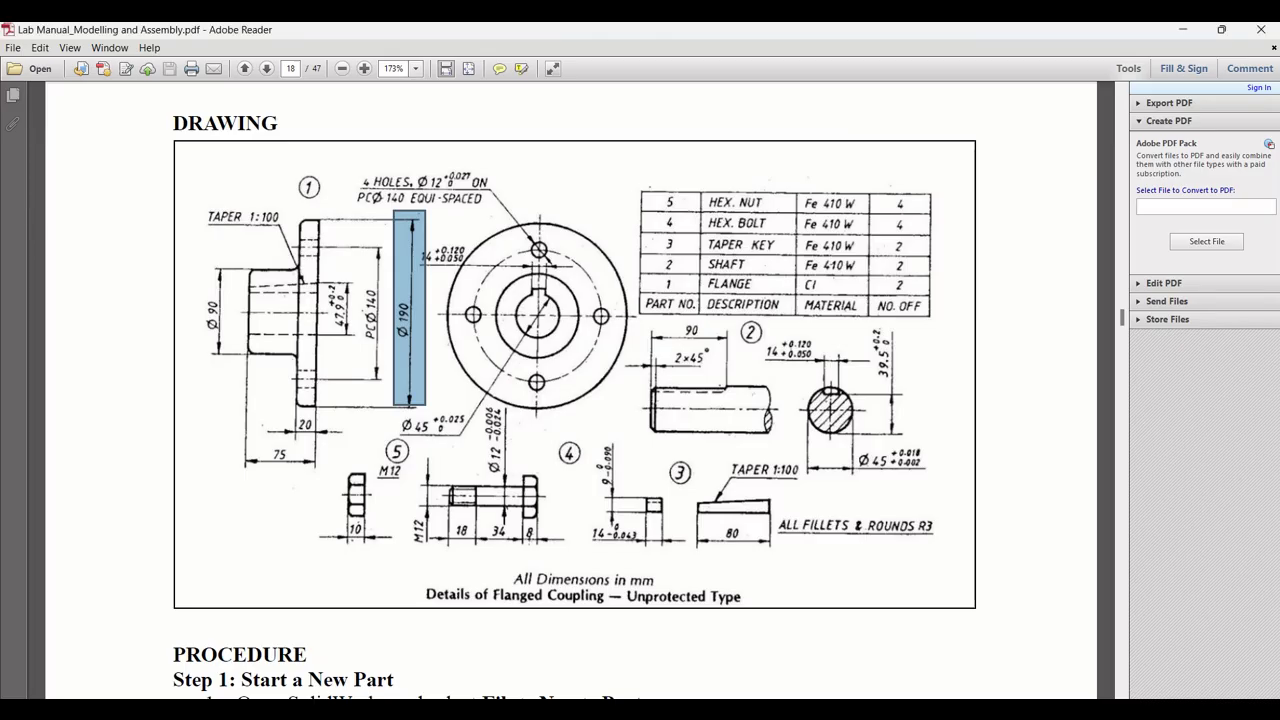
{"action": "left_click", "coordinate": [418, 283]}
{"action": "left_click_drag", "start_coordinate": [214, 240], "coordinate": [308, 384]}
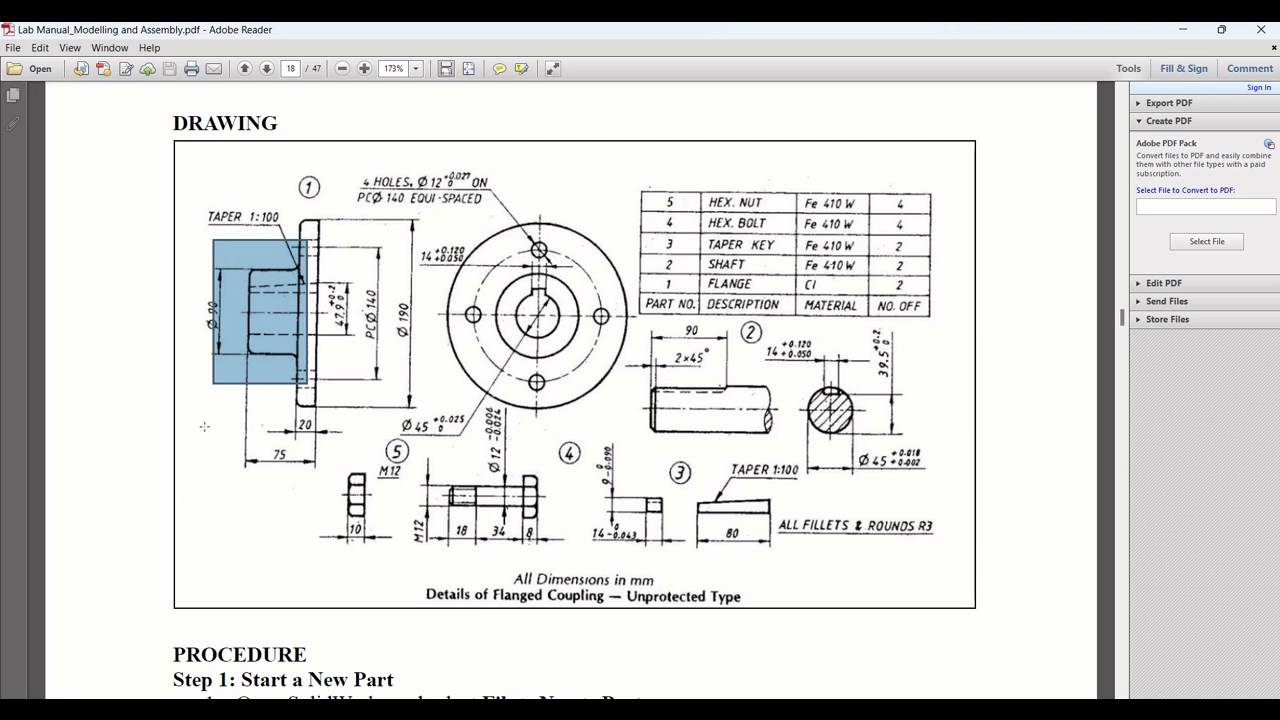
{"action": "left_click_drag", "start_coordinate": [230, 420], "coordinate": [350, 487]}
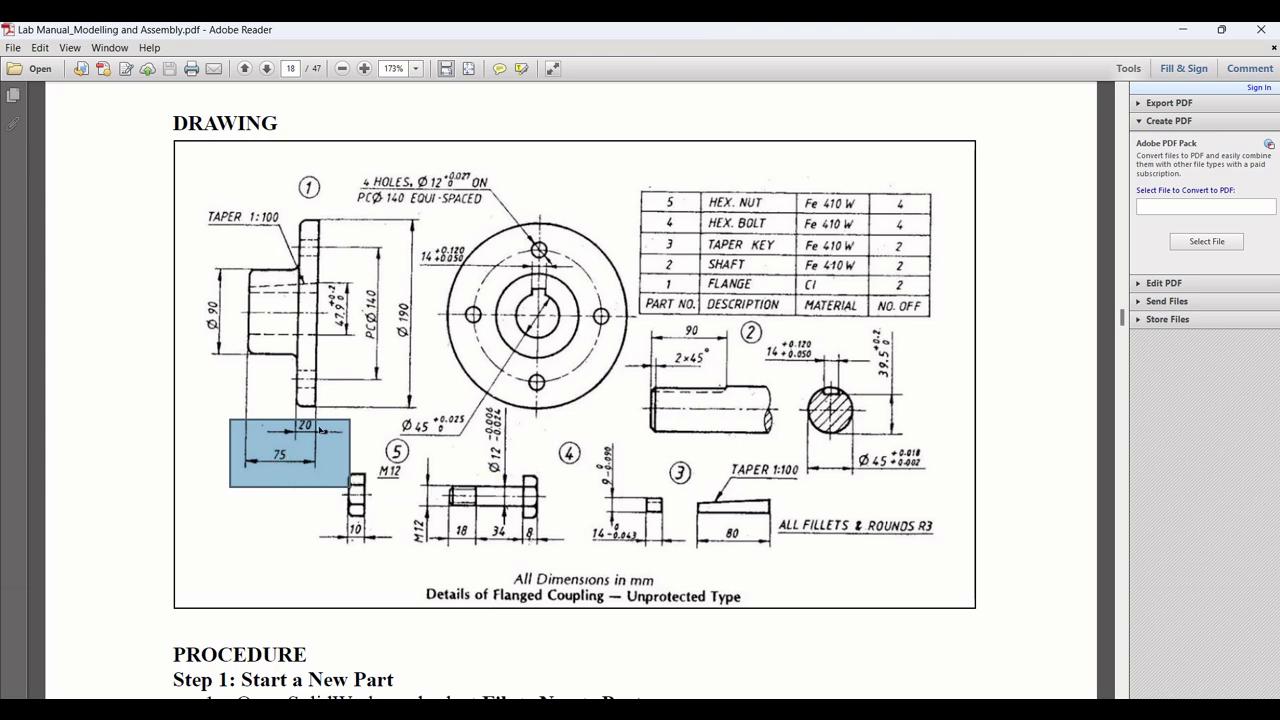
{"action": "left_click", "coordinate": [229, 393]}
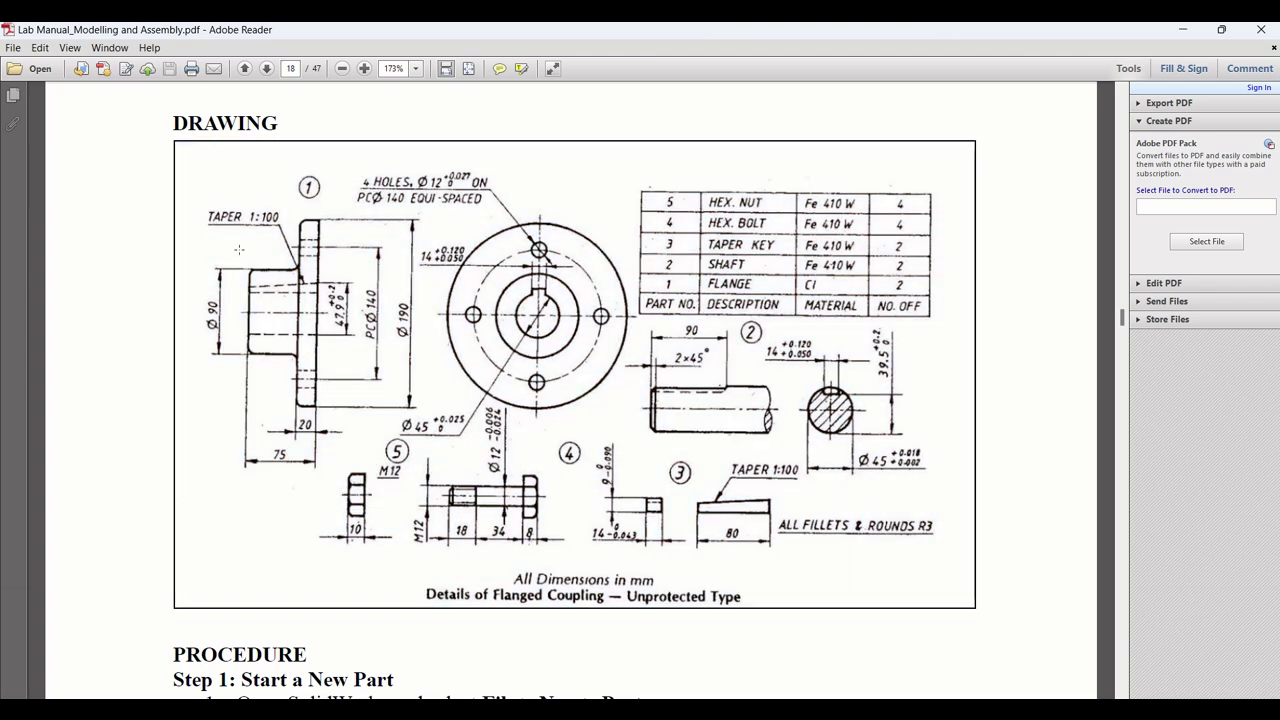
{"action": "mouse_move", "coordinate": [238, 248]}
{"action": "left_mouse_down"}
{"action": "mouse_move", "coordinate": [280, 367]}
{"action": "mouse_move", "coordinate": [311, 376]}
{"action": "left_mouse_up"}
{"action": "left_click", "coordinate": [279, 305]}
{"action": "left_click_drag", "start_coordinate": [404, 417], "coordinate": [455, 446]}
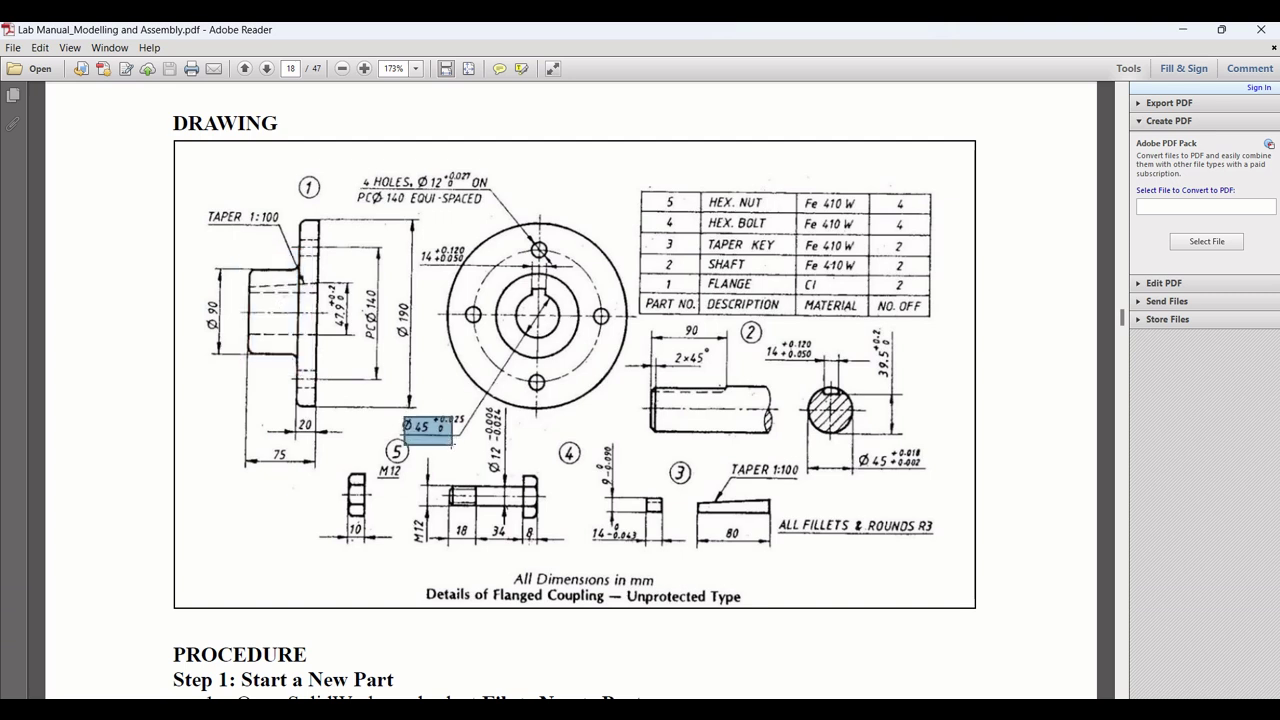
{"action": "left_click", "coordinate": [473, 444]}
{"action": "left_click", "coordinate": [745, 630]}
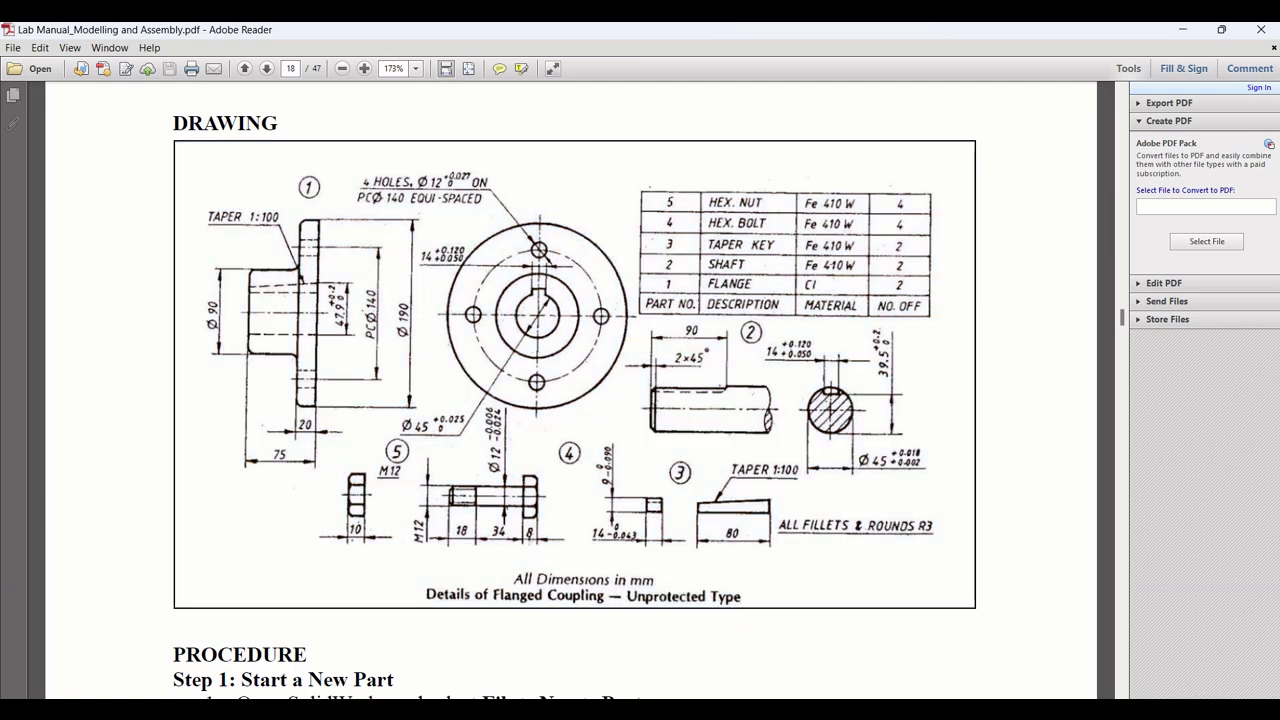
{"action": "key", "text": "alt+Tab"}
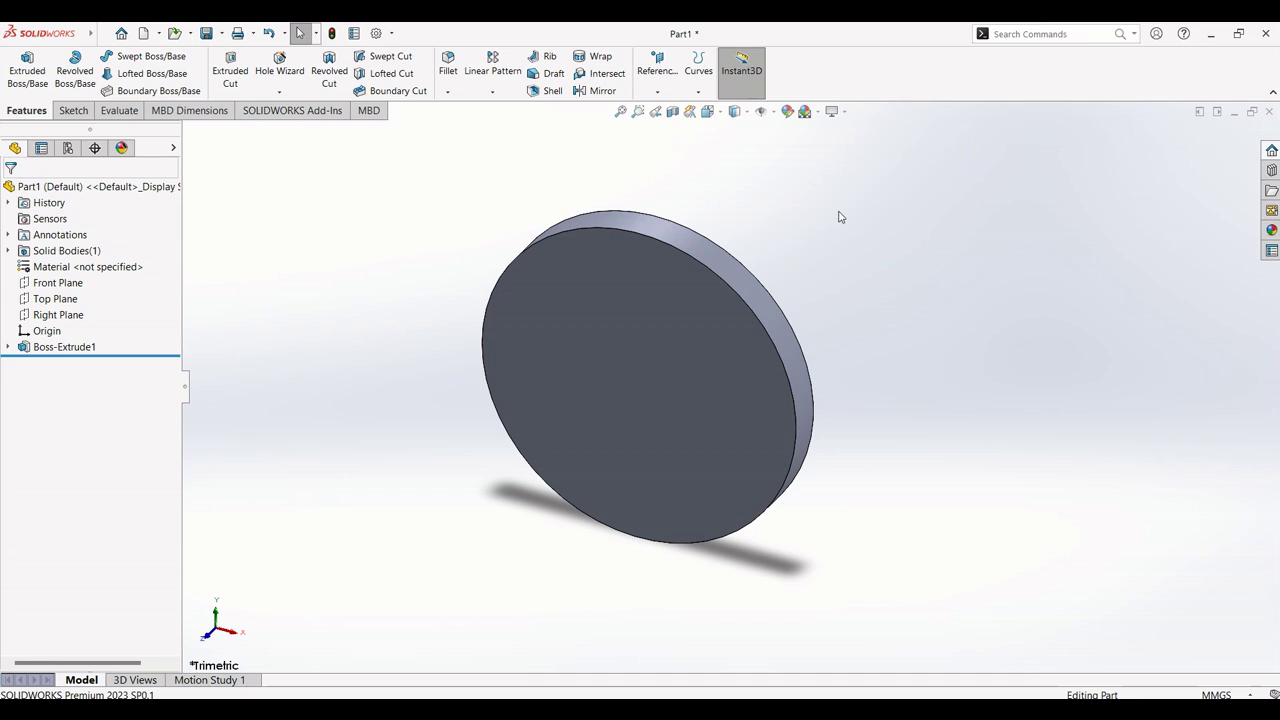
Step: Inspect the extruded disc's front, back and rim from several angles
{"action": "middle_click_drag", "start_coordinate": [820, 237], "coordinate": [651, 320]}
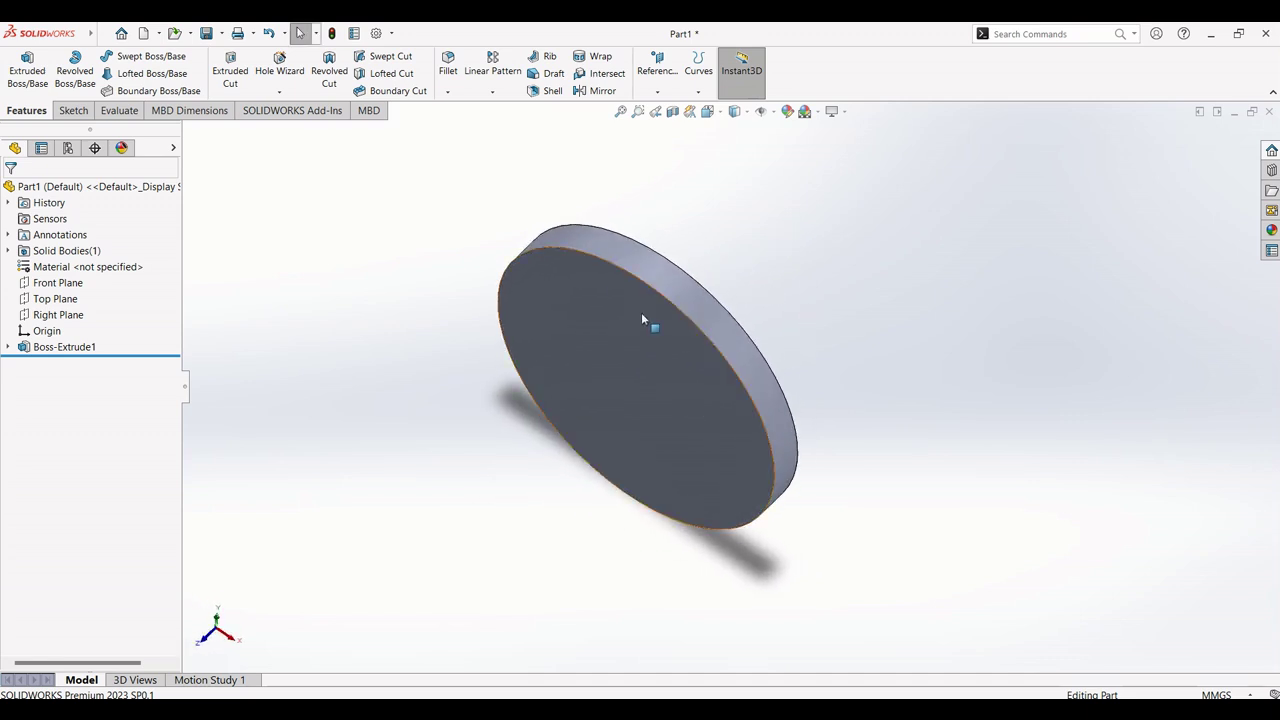
{"action": "left_click", "coordinate": [651, 320]}
{"action": "scroll", "coordinate": [861, 228], "scroll_direction": "up", "scroll_amount": 1}
{"action": "middle_click_drag", "start_coordinate": [863, 226], "coordinate": [766, 306]}
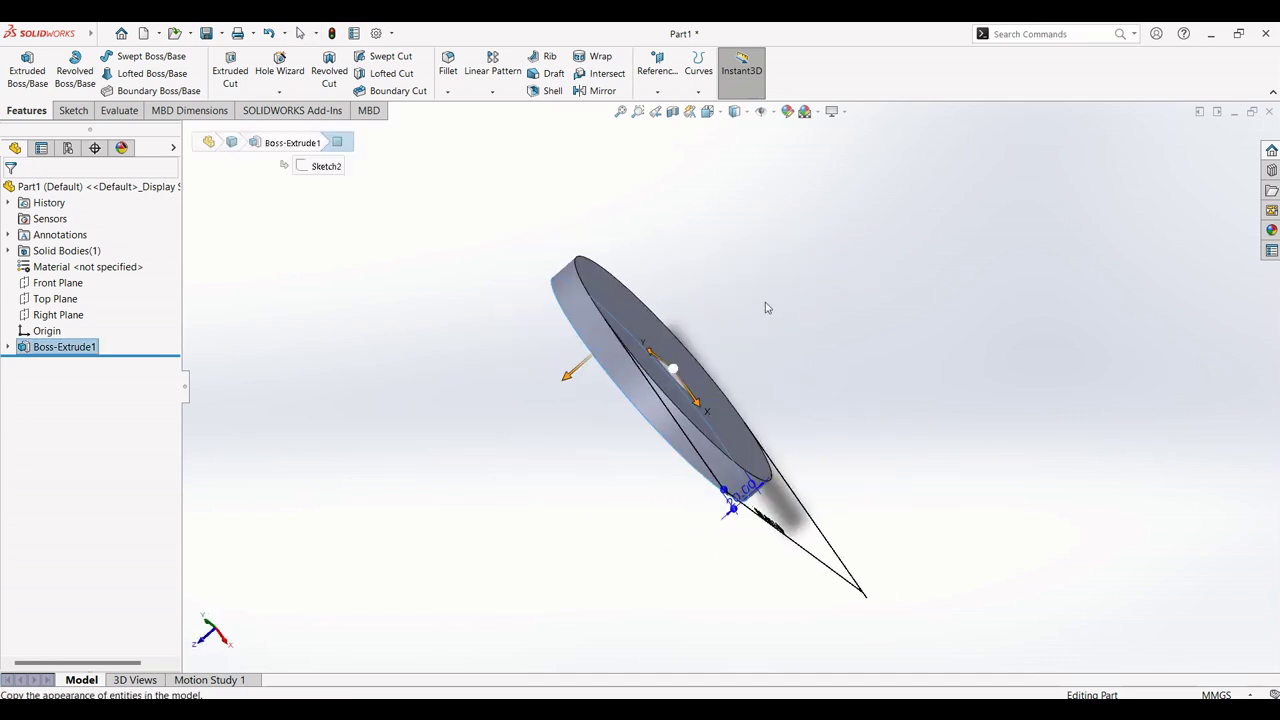
{"action": "left_click", "coordinate": [632, 318]}
{"action": "left_click", "coordinate": [794, 357]}
{"action": "middle_click_drag", "start_coordinate": [794, 357], "coordinate": [814, 282]}
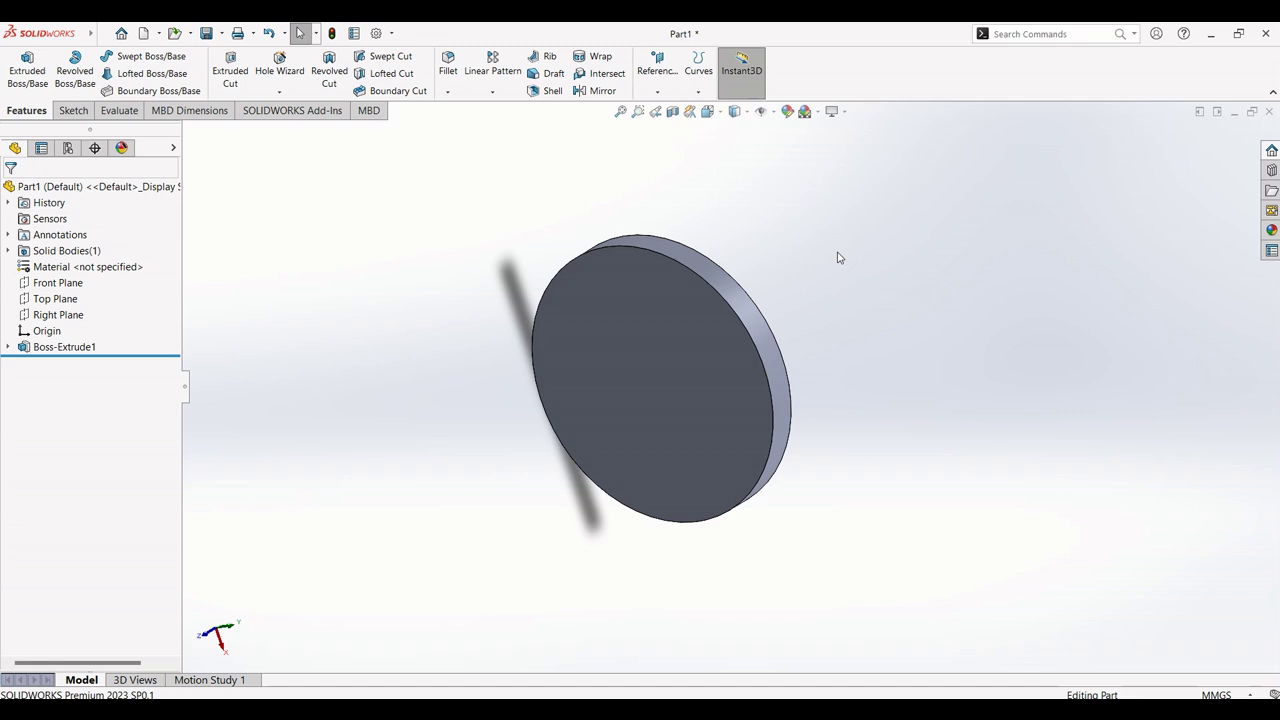
{"action": "middle_click_drag", "start_coordinate": [838, 258], "coordinate": [887, 216]}
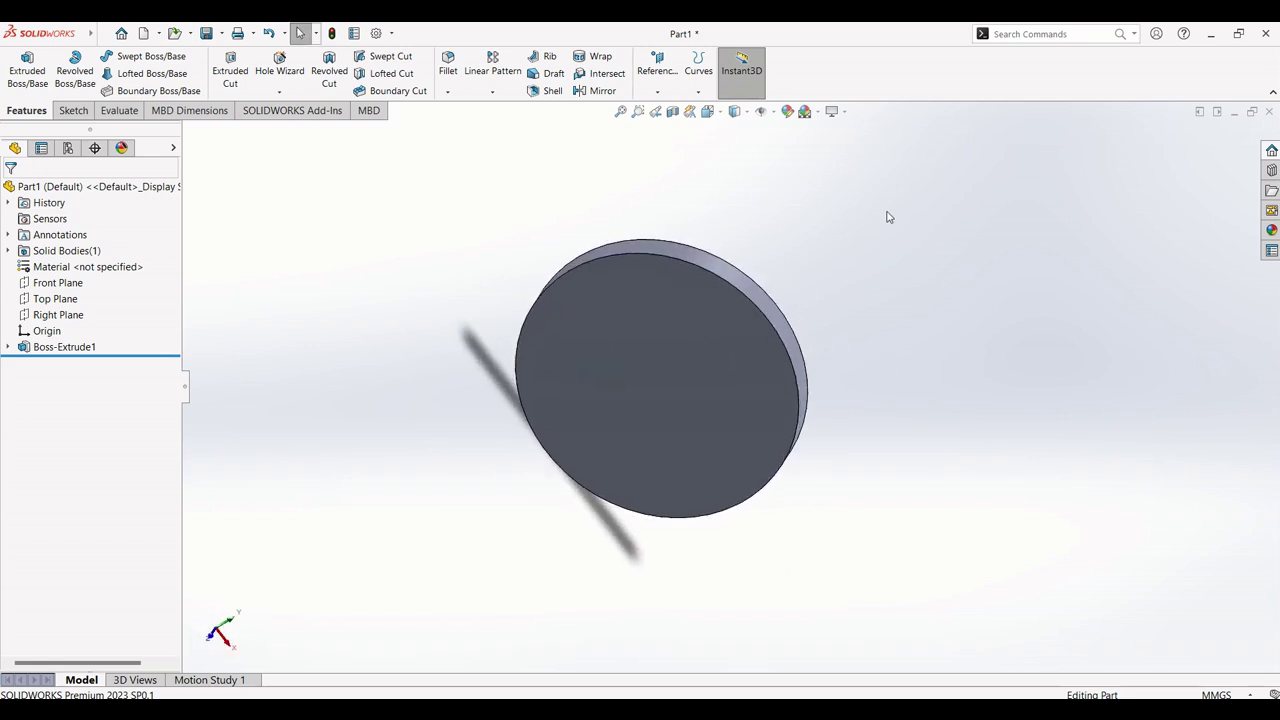
{"action": "right_click", "coordinate": [898, 205]}
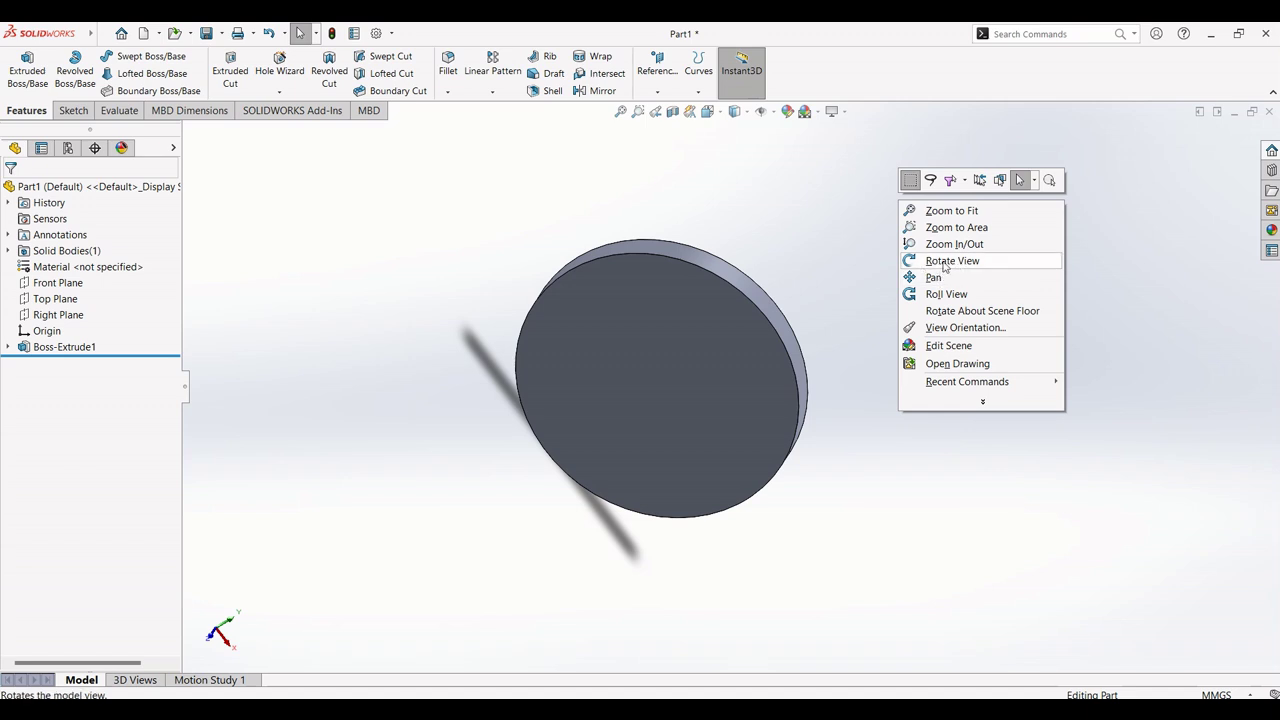
{"action": "left_click", "coordinate": [772, 215]}
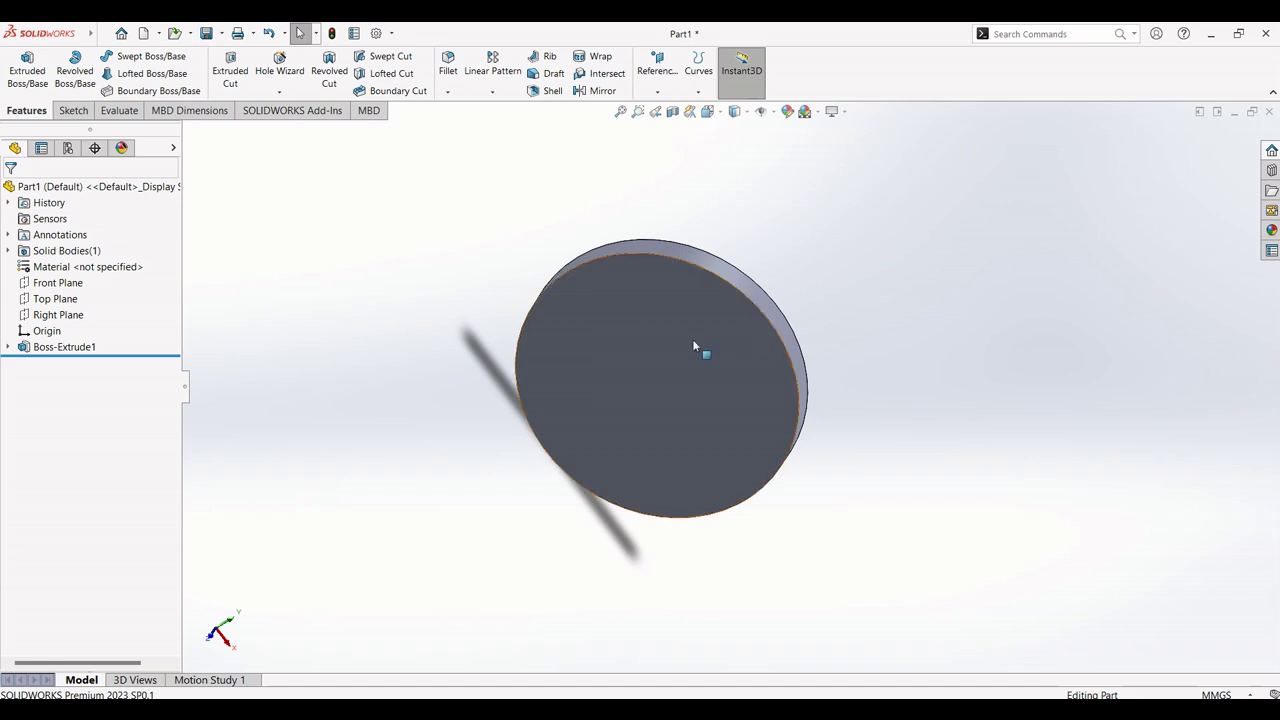
Step: Start a sketch on the disc's front face and draw a circle about 99.6 mm in diameter centred on the origin
{"action": "left_click", "coordinate": [650, 318]}
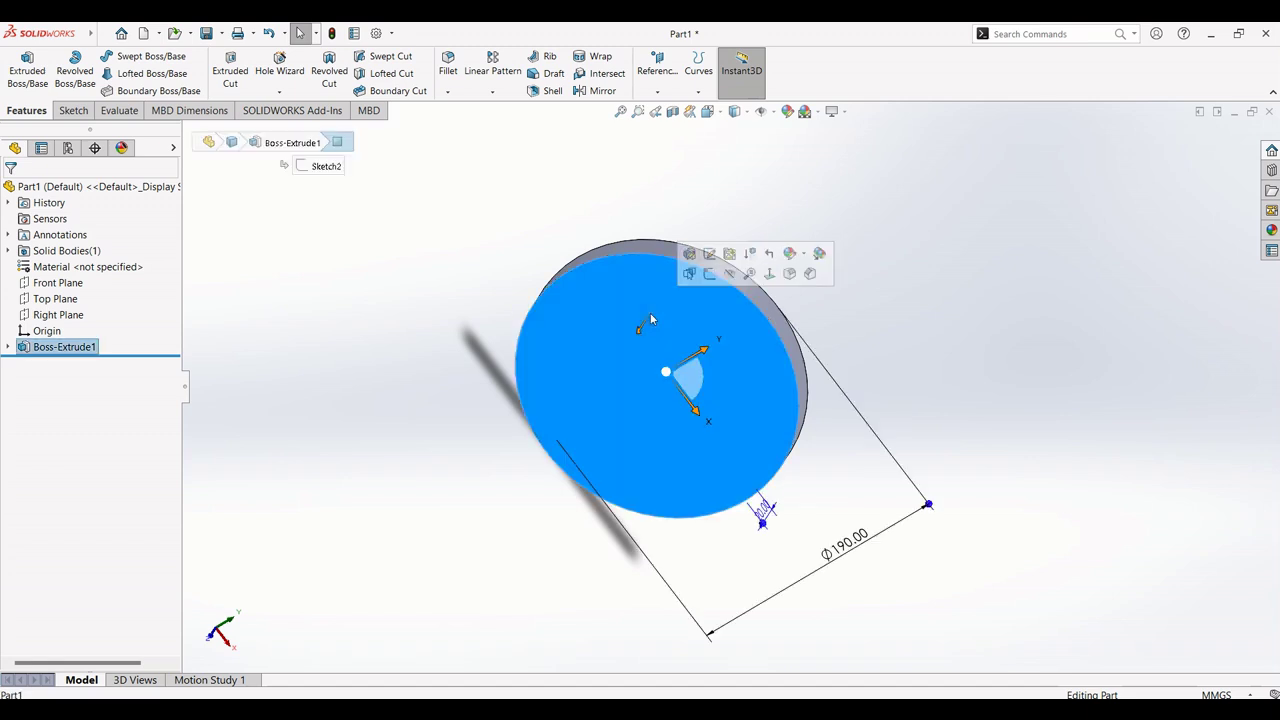
{"action": "left_click", "coordinate": [709, 274]}
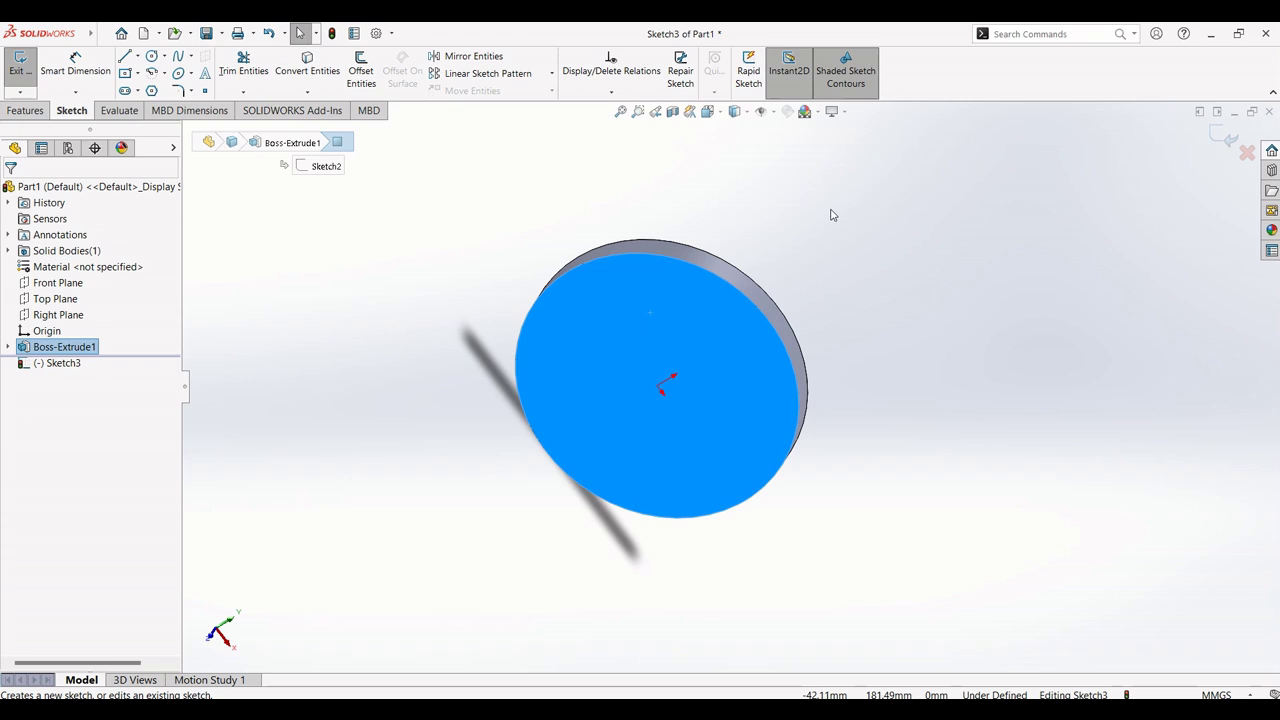
{"action": "left_click", "coordinate": [152, 57]}
{"action": "left_click", "coordinate": [731, 386]}
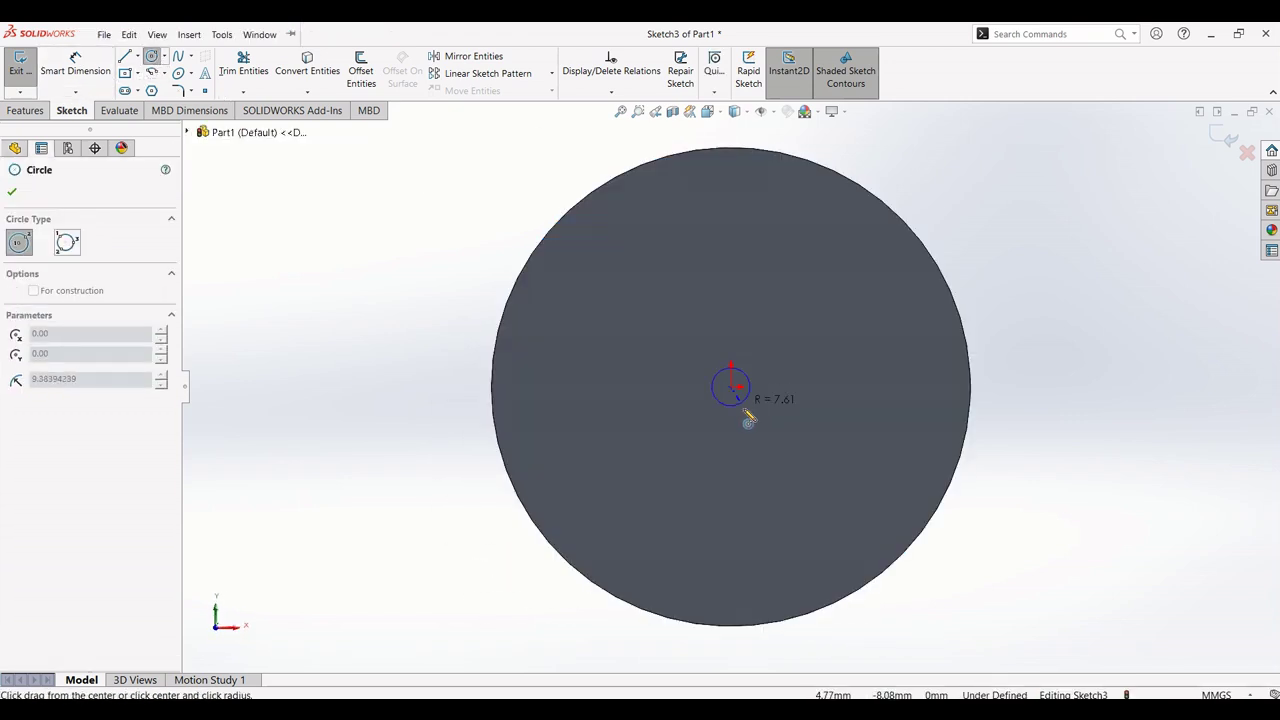
{"action": "left_click", "coordinate": [789, 490]}
{"action": "key", "text": "Escape"}
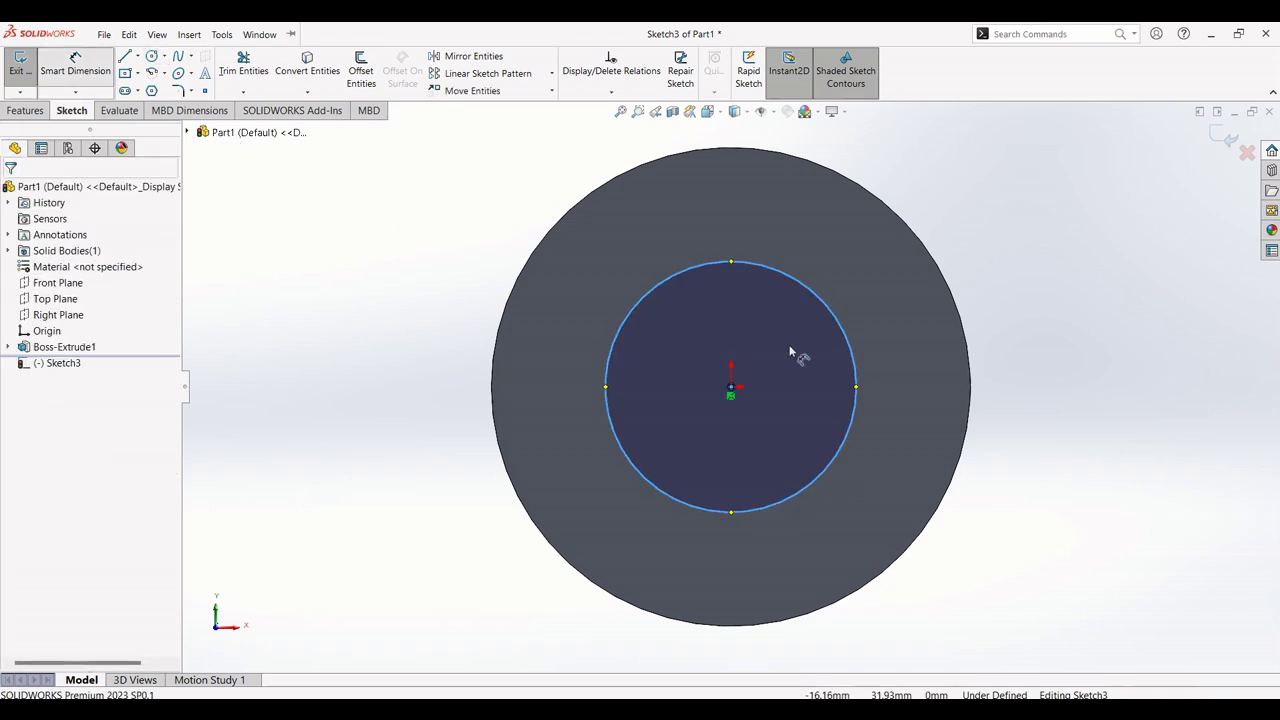
Step: Dimension the hub circle's diameter with Smart Dimension and set it to 90 mm
{"action": "left_click", "coordinate": [858, 376]}
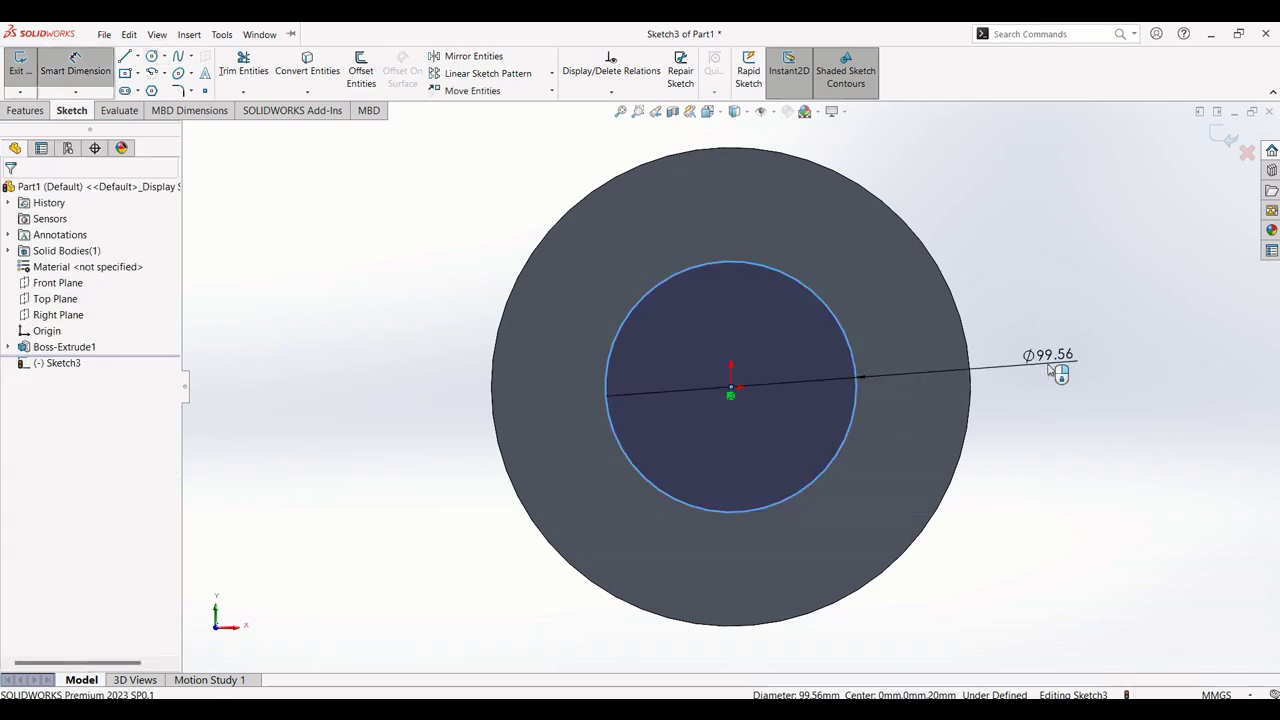
{"action": "left_click", "coordinate": [1054, 371]}
{"action": "type", "text": "90"}
{"action": "key", "text": "Return"}
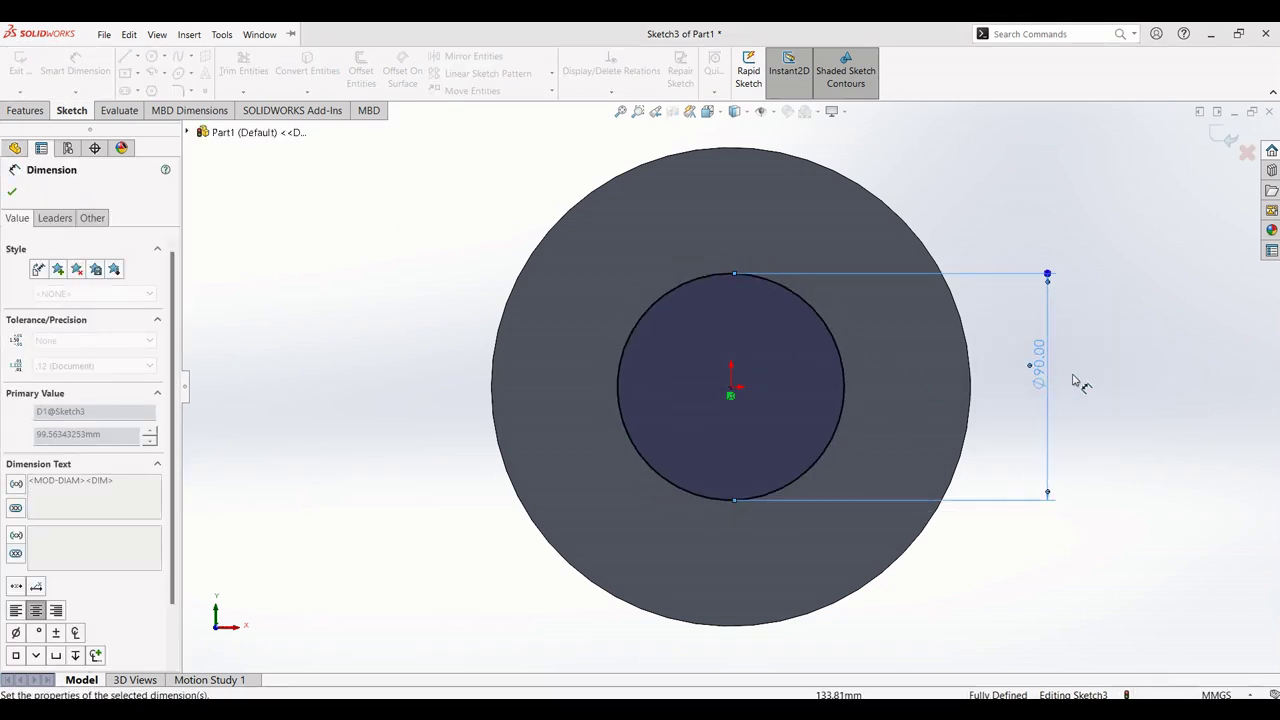
{"action": "left_click", "coordinate": [12, 191]}
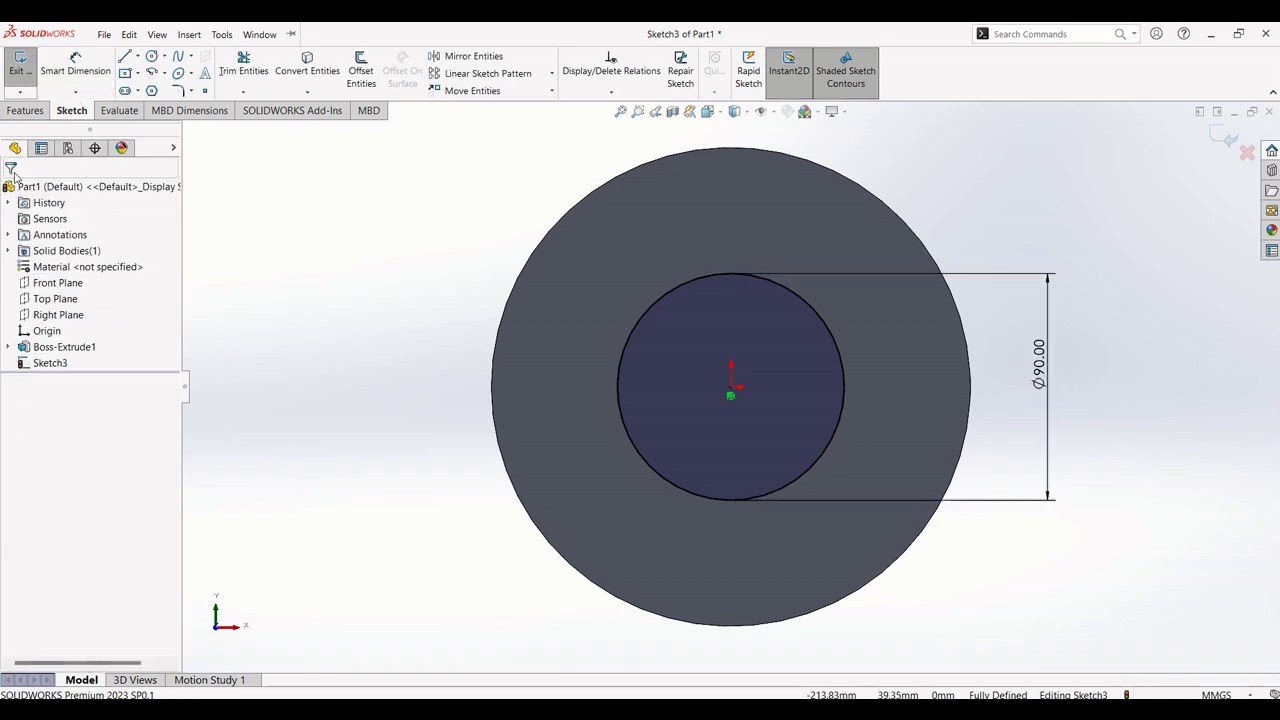
Step: Extrude the 90 mm circle as a Blind boss 55 mm deep, merged with the disc
{"action": "left_click", "coordinate": [26, 110]}
{"action": "left_click", "coordinate": [27, 68]}
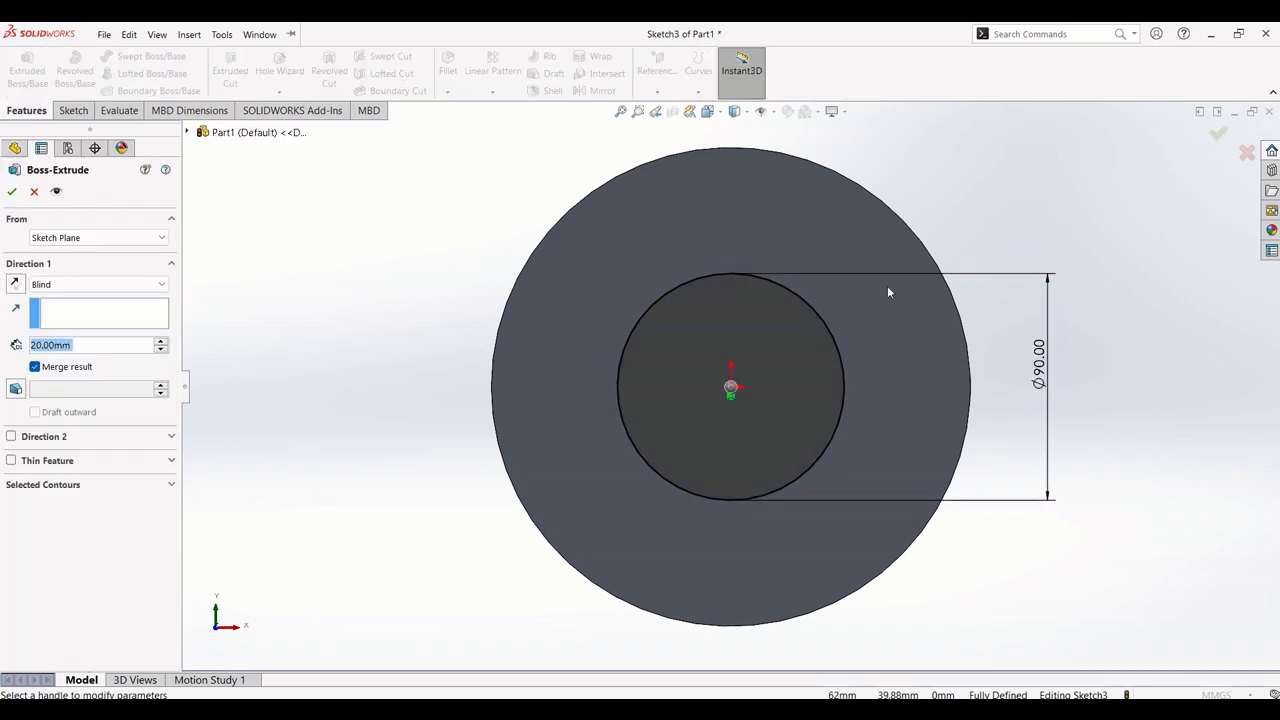
{"action": "left_click", "coordinate": [118, 345]}
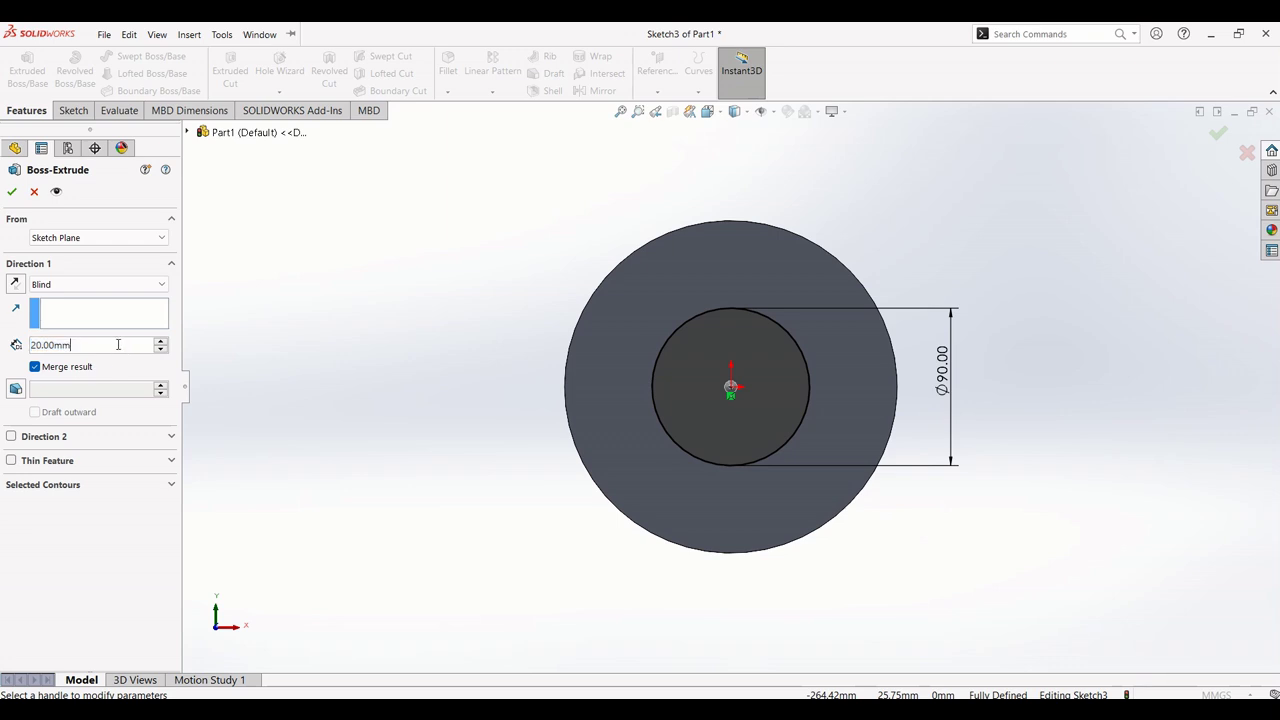
{"action": "double_click", "coordinate": [121, 344]}
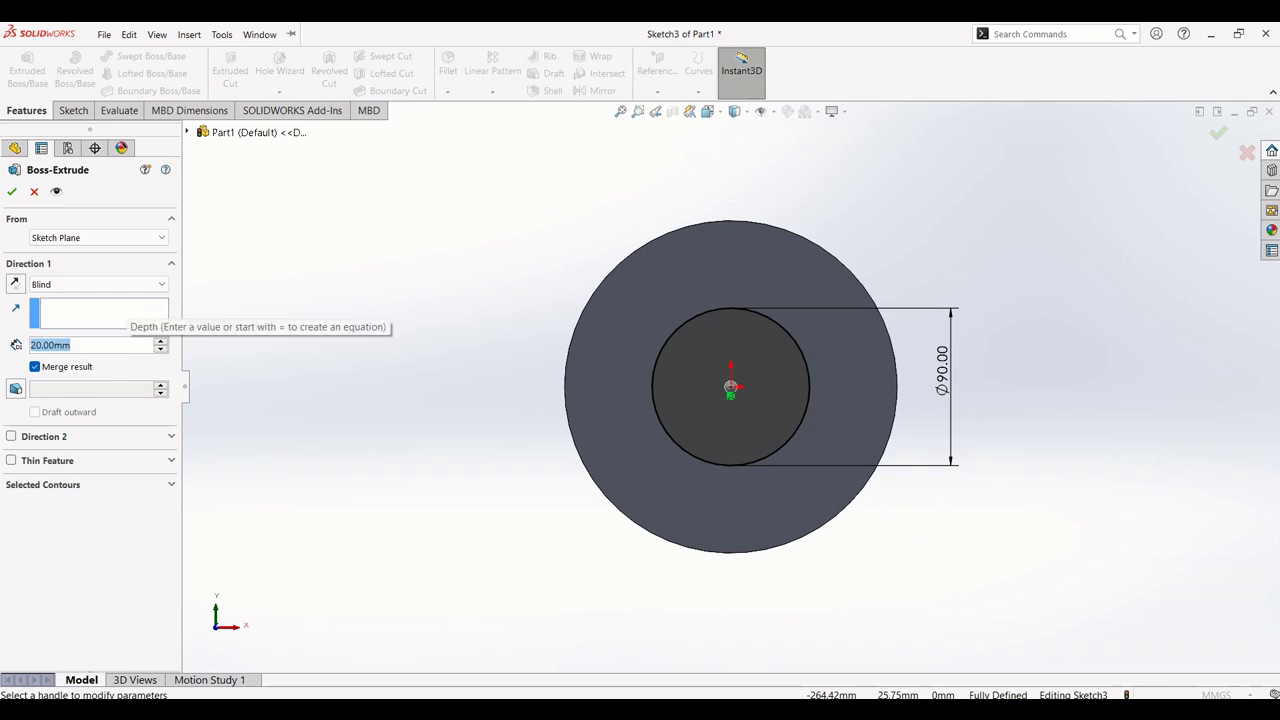
{"action": "type", "text": "55"}
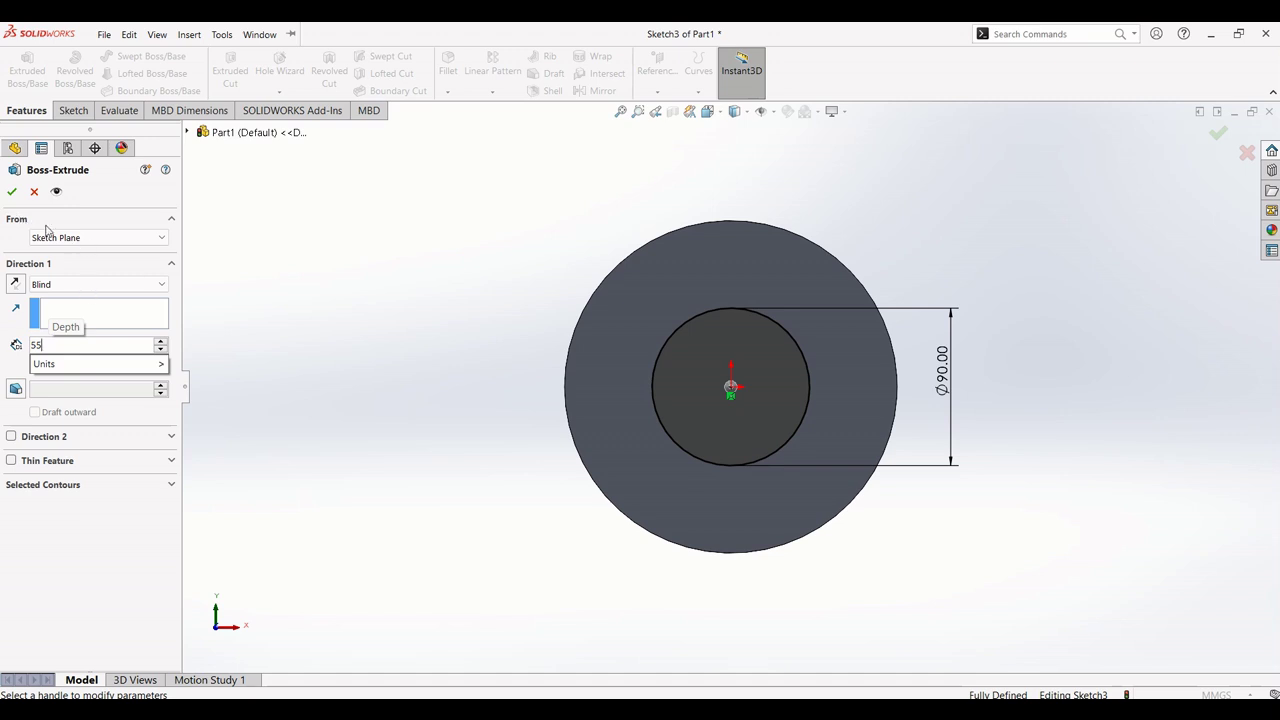
{"action": "left_click", "coordinate": [11, 193]}
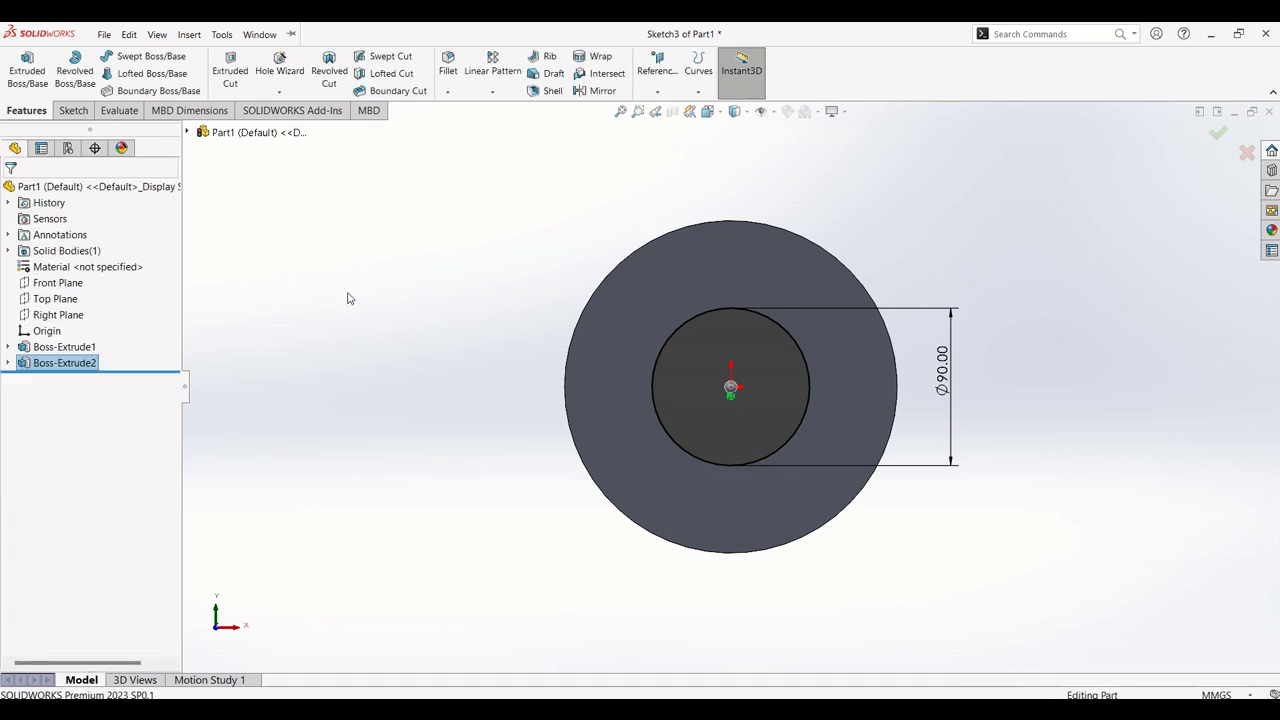
Step: Start a sketch on the hub's end face and draw a circle about 53.3 mm in diameter centred on the origin
{"action": "middle_click_drag", "start_coordinate": [478, 293], "coordinate": [410, 345]}
{"action": "scroll", "coordinate": [922, 349], "scroll_direction": "down", "scroll_amount": 4}
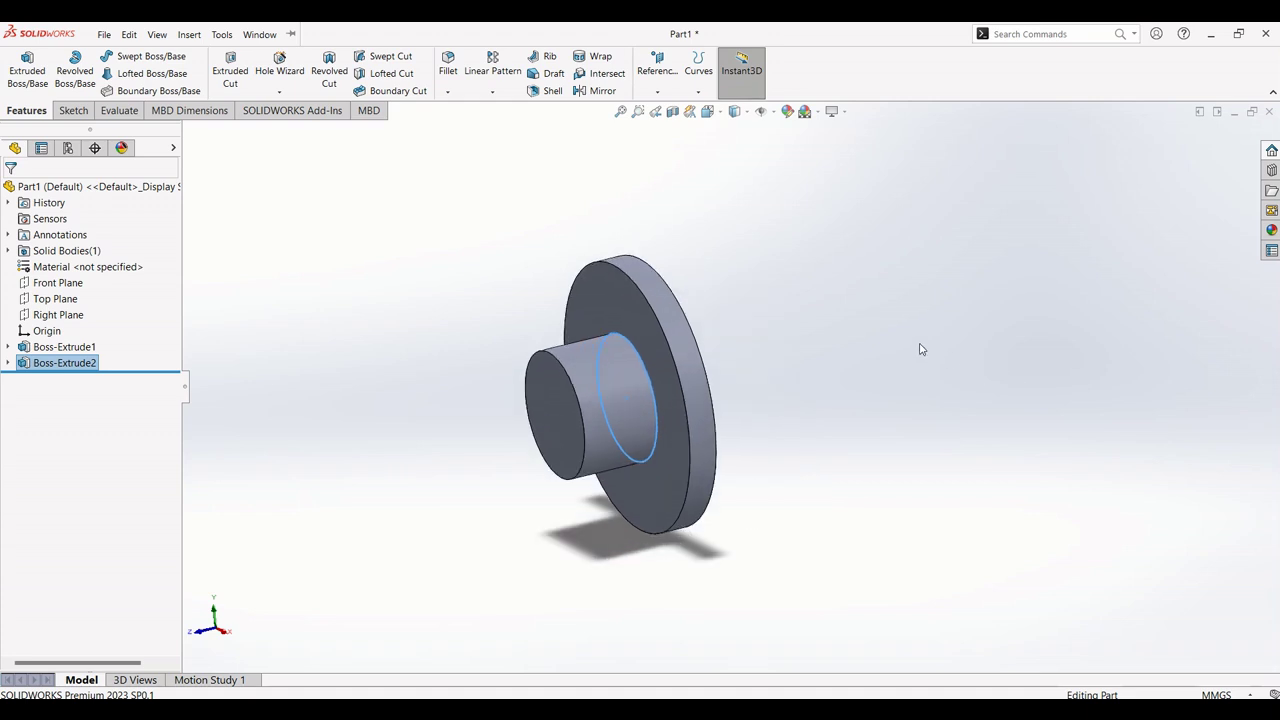
{"action": "middle_click_drag", "start_coordinate": [706, 393], "coordinate": [769, 366]}
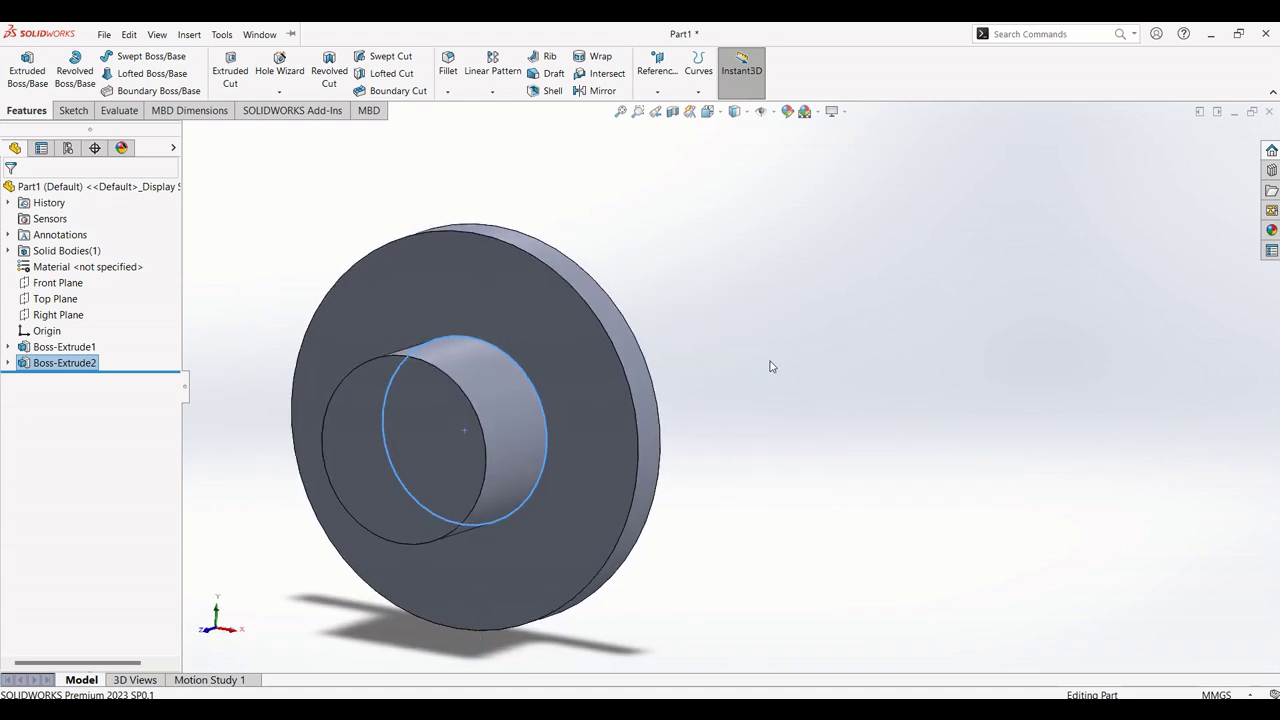
{"action": "right_click", "coordinate": [434, 421]}
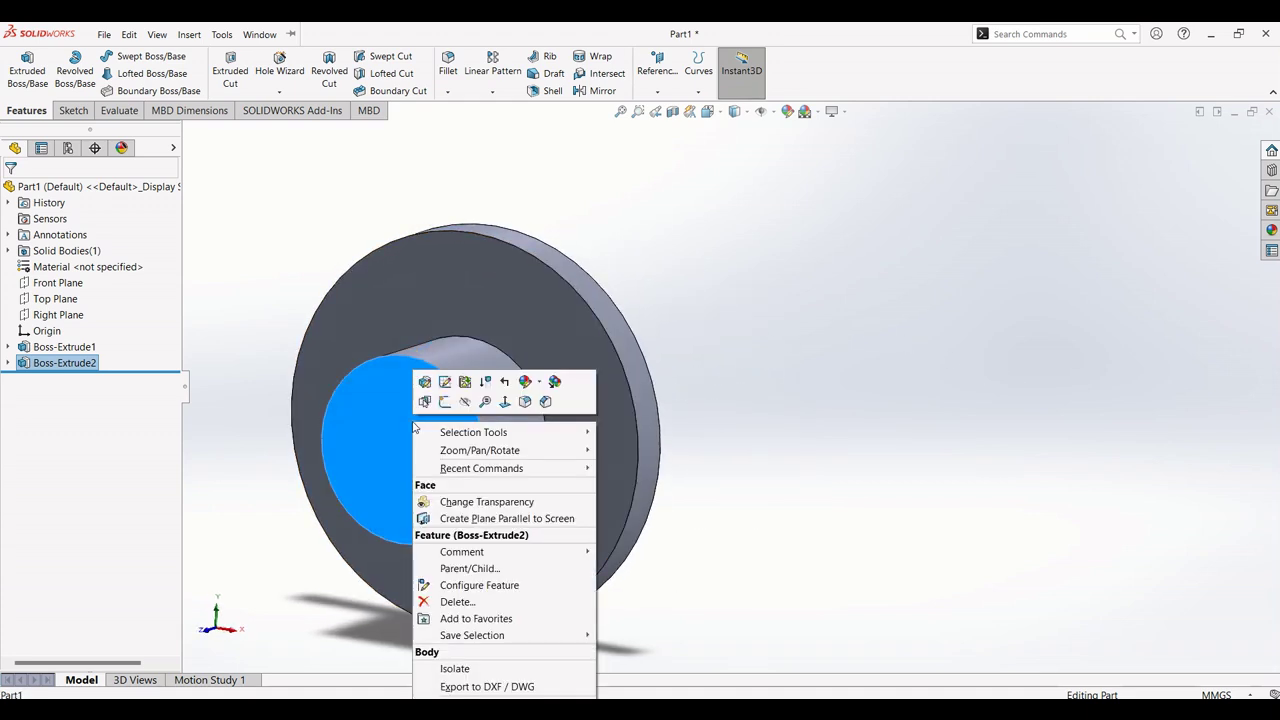
{"action": "key", "text": "Escape"}
{"action": "left_click", "coordinate": [440, 434]}
{"action": "right_click", "coordinate": [415, 412]}
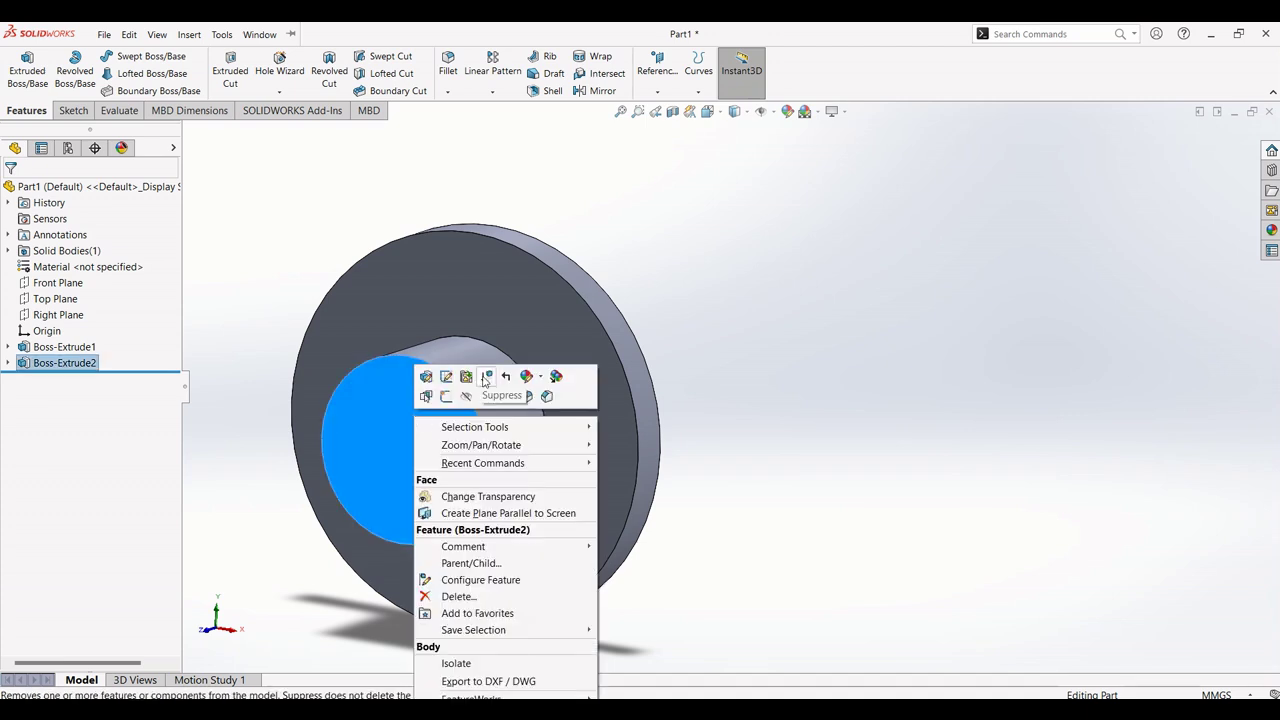
{"action": "left_click", "coordinate": [452, 377]}
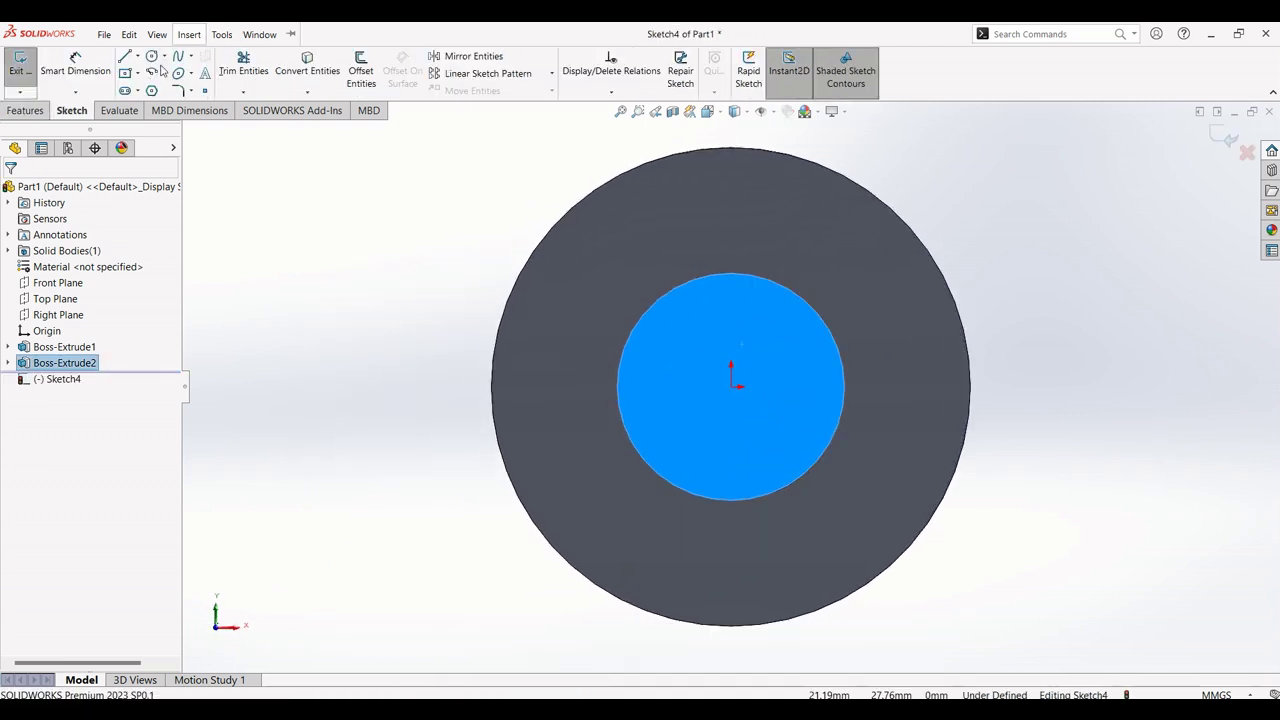
{"action": "left_click", "coordinate": [152, 57]}
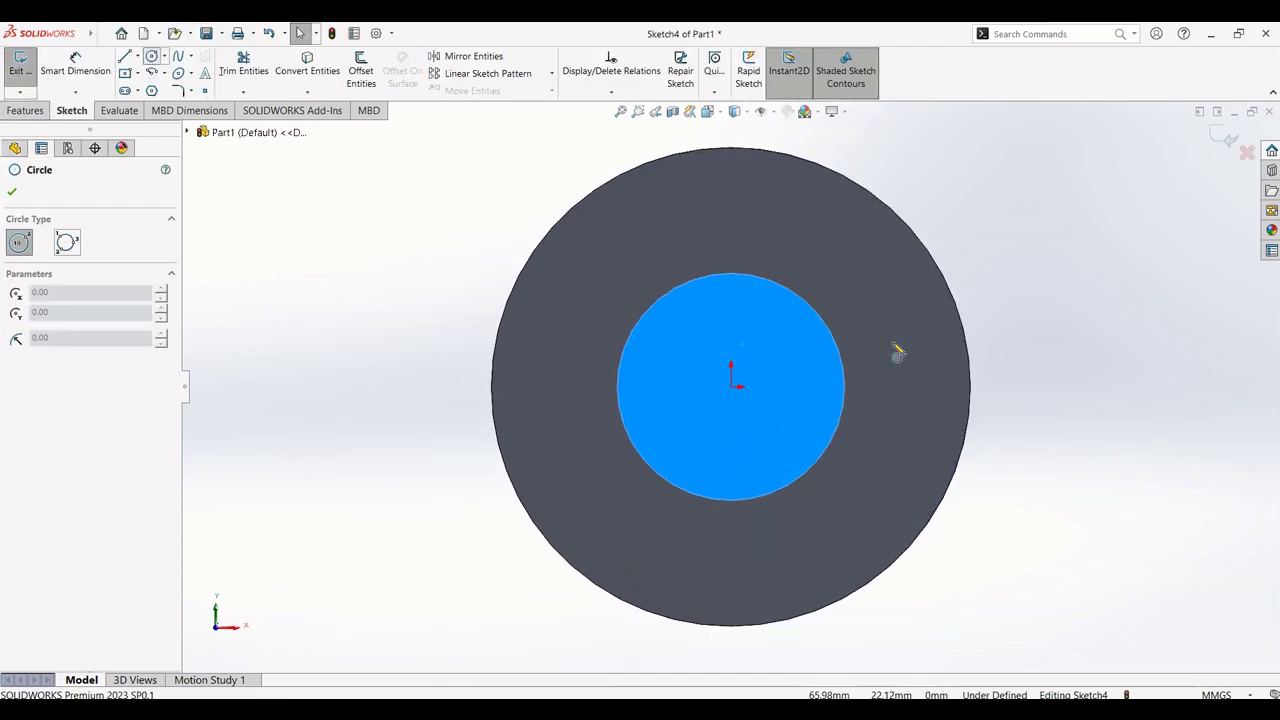
{"action": "left_click", "coordinate": [731, 386]}
{"action": "left_click", "coordinate": [765, 458]}
Step: Dimension the bore circle's diameter with Smart Dimension and set it to 45 mm
{"action": "left_click", "coordinate": [75, 62]}
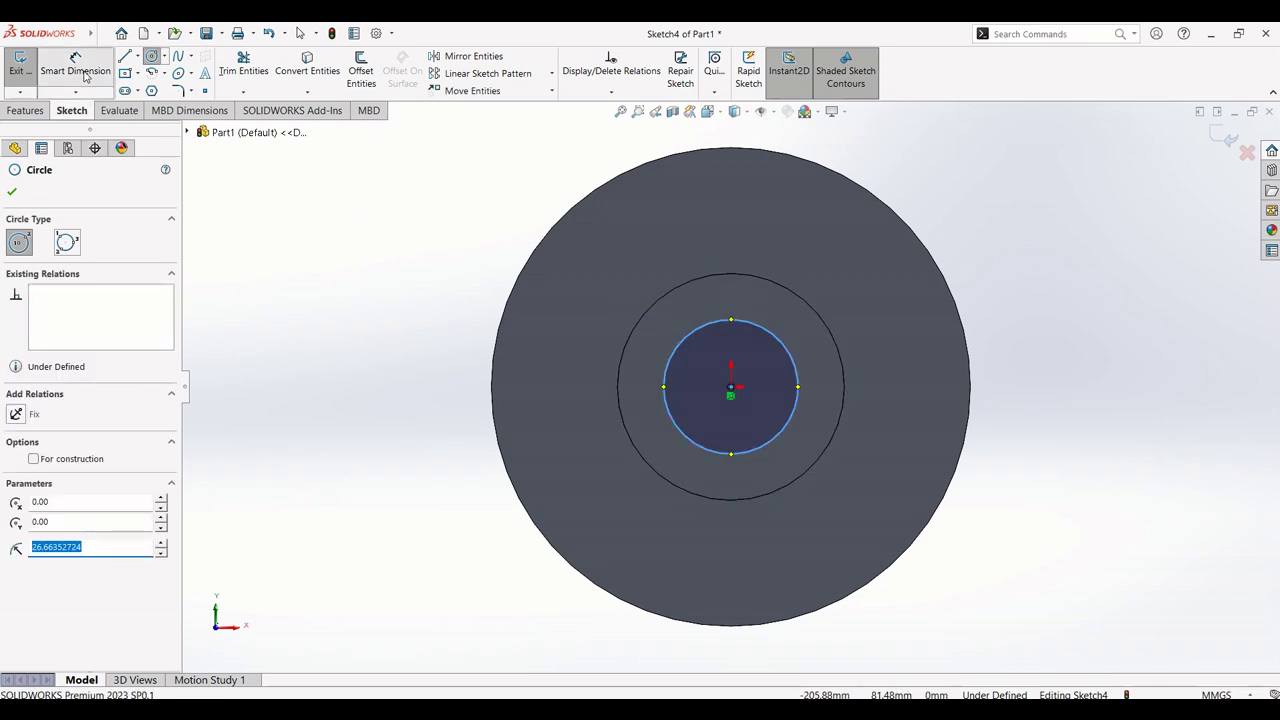
{"action": "left_click", "coordinate": [805, 375]}
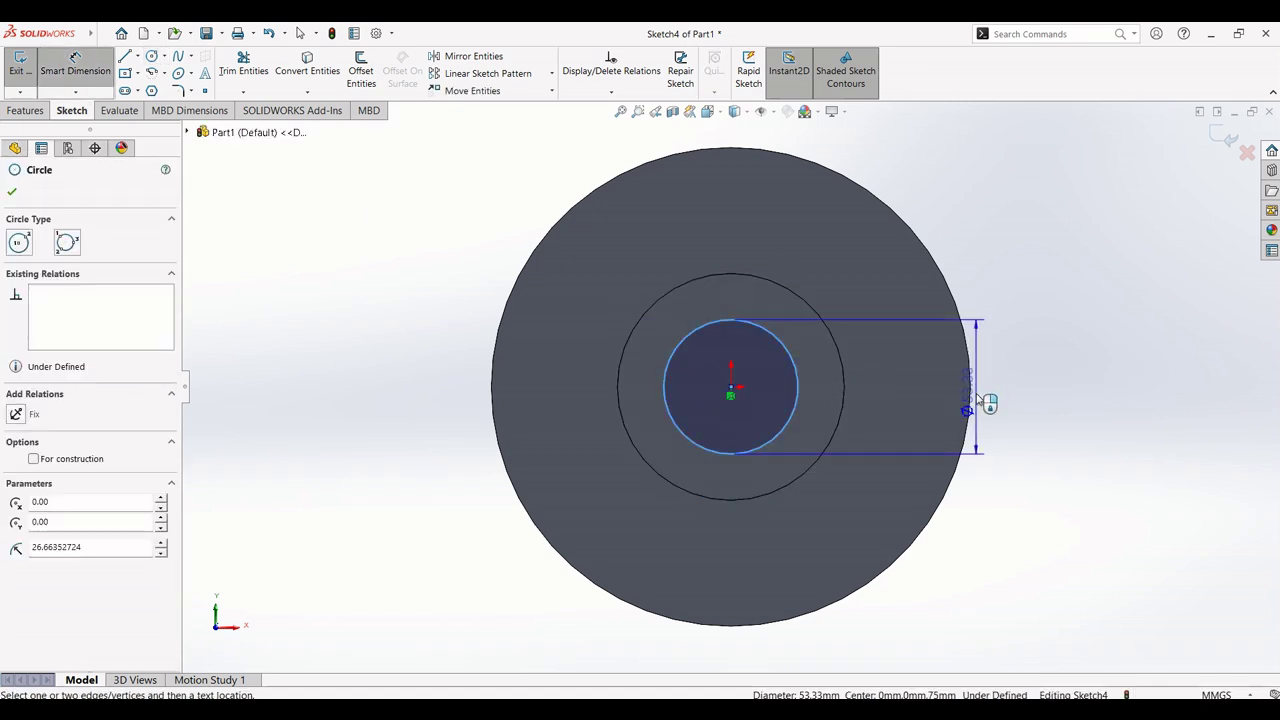
{"action": "left_click", "coordinate": [1001, 380]}
{"action": "type", "text": "45"}
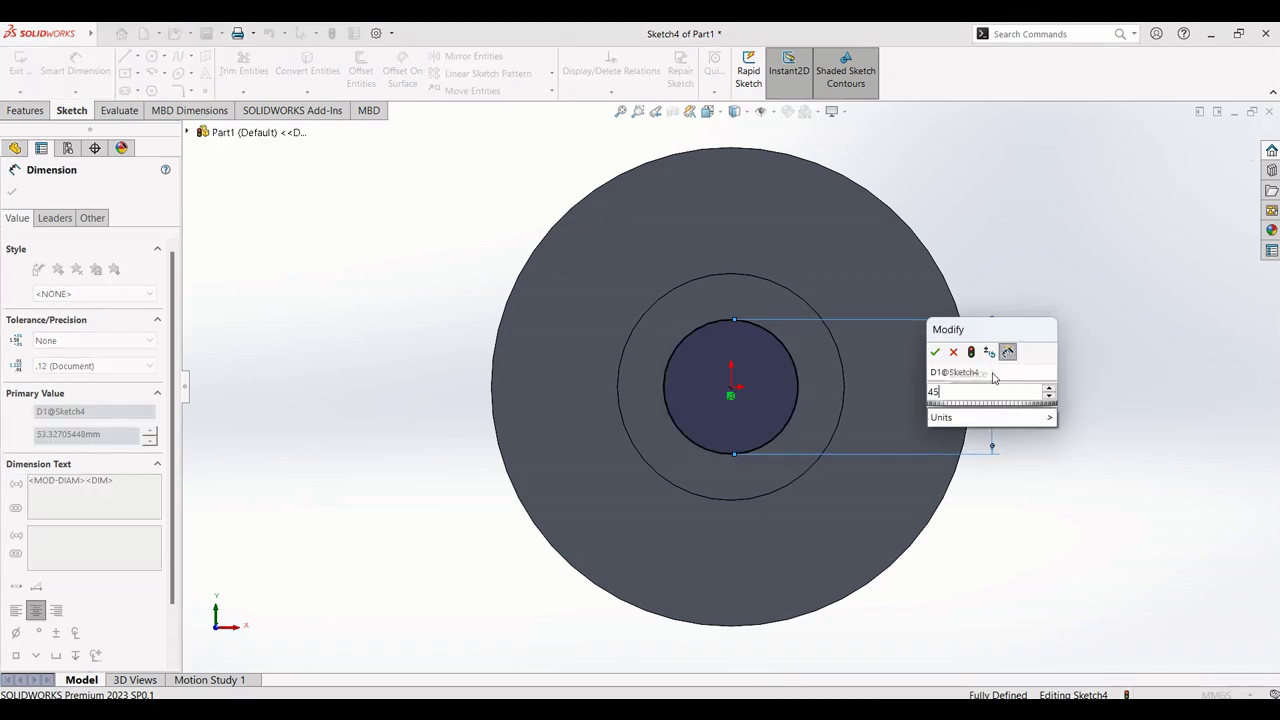
{"action": "key", "text": "Return"}
{"action": "left_click", "coordinate": [12, 191]}
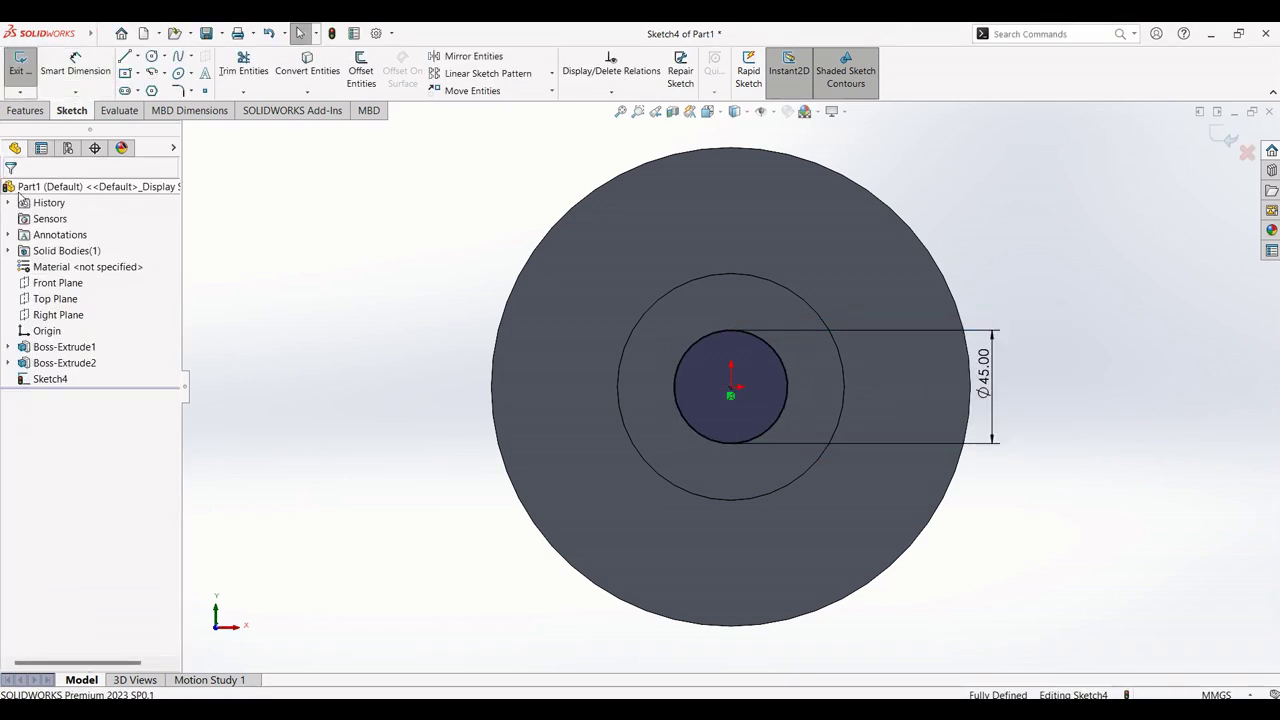
Step: Cut the 45 mm circle through the hub and disc with an Extruded Cut set to Through All
{"action": "left_click", "coordinate": [38, 112]}
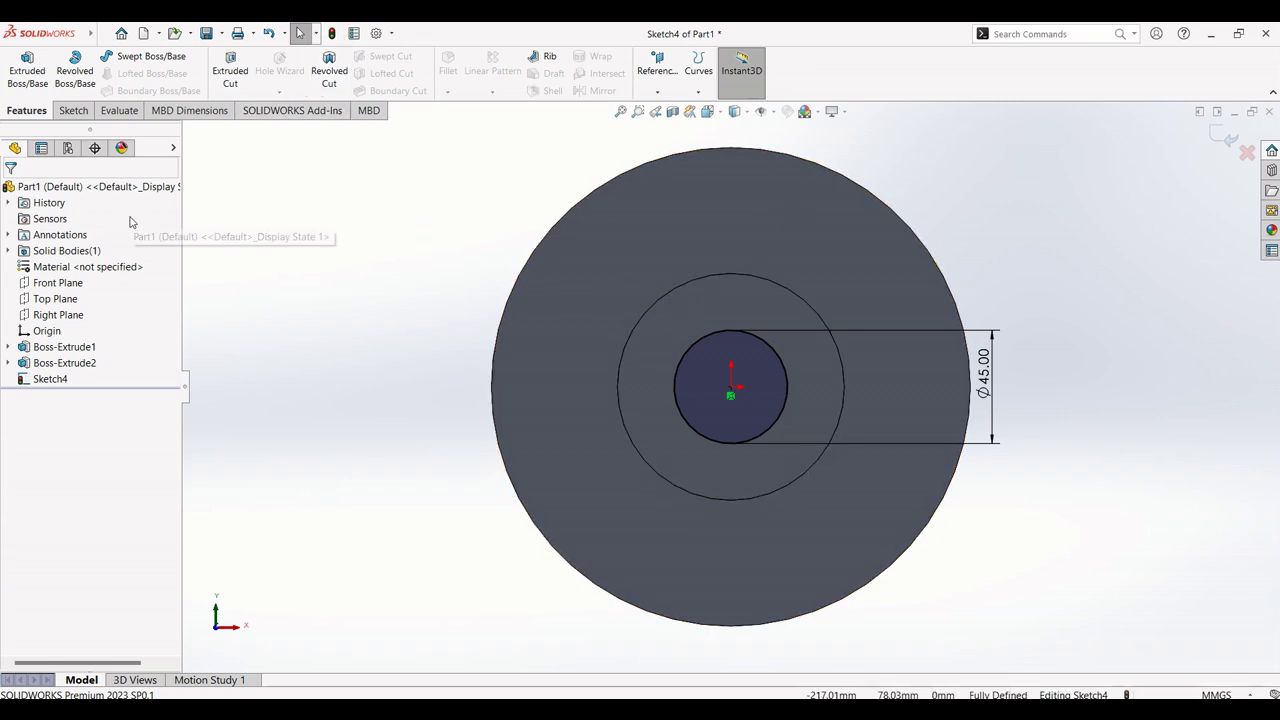
{"action": "left_click", "coordinate": [238, 77]}
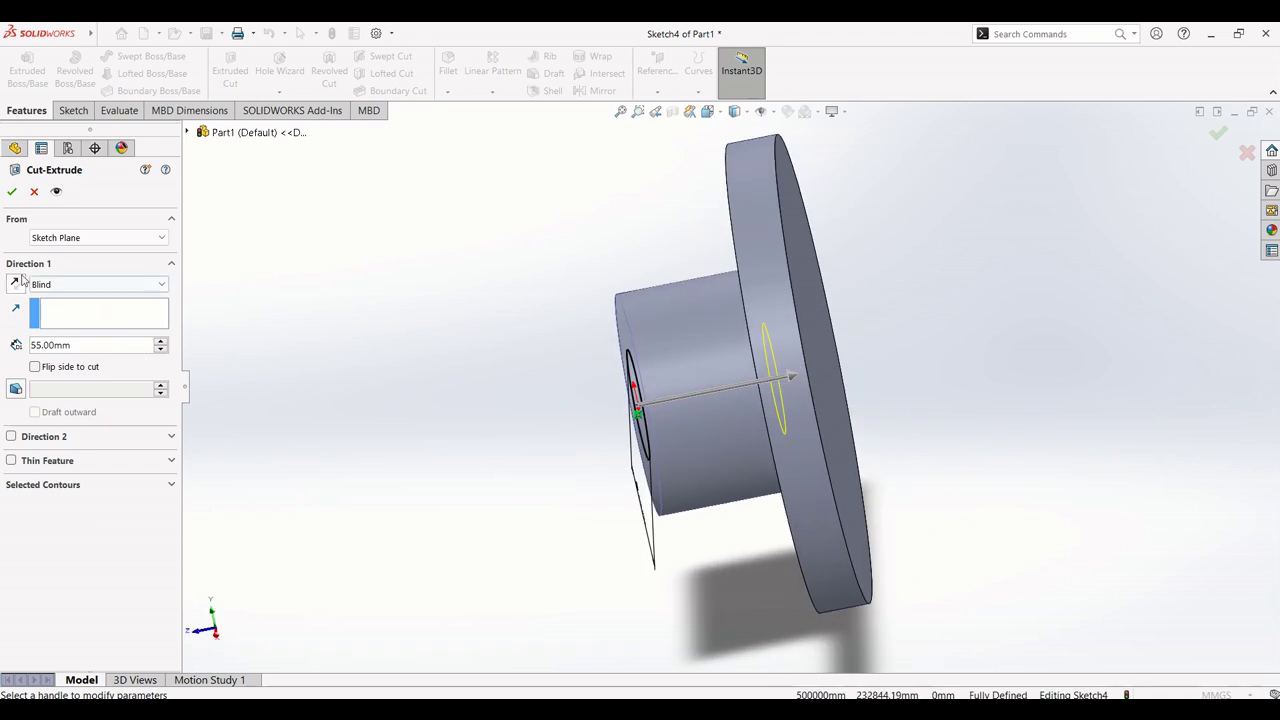
{"action": "left_click", "coordinate": [52, 286]}
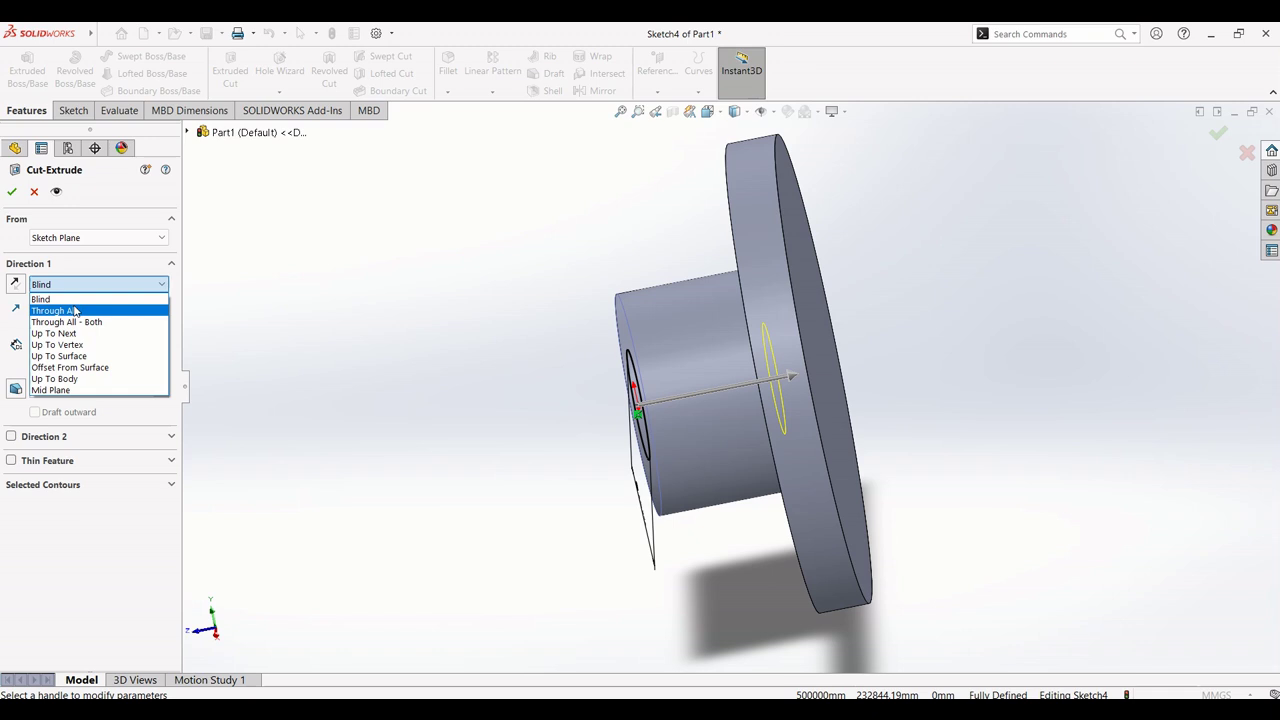
{"action": "left_click", "coordinate": [79, 312]}
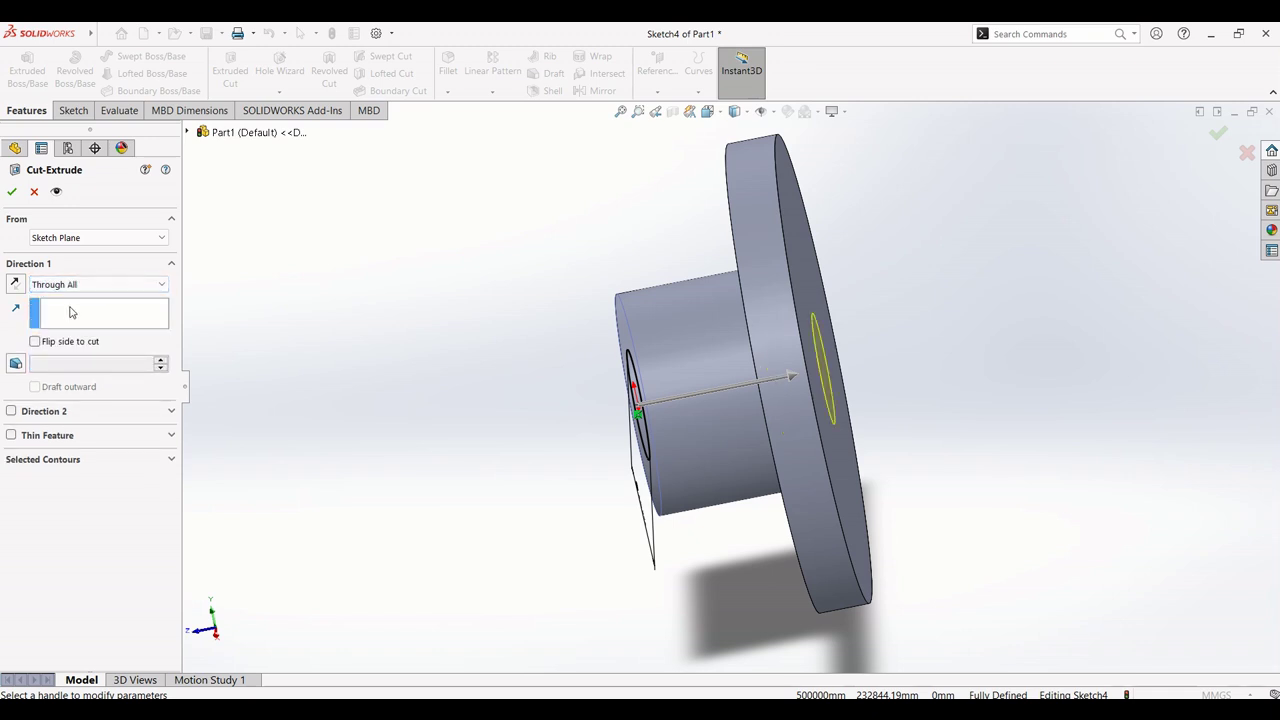
{"action": "left_click", "coordinate": [12, 191]}
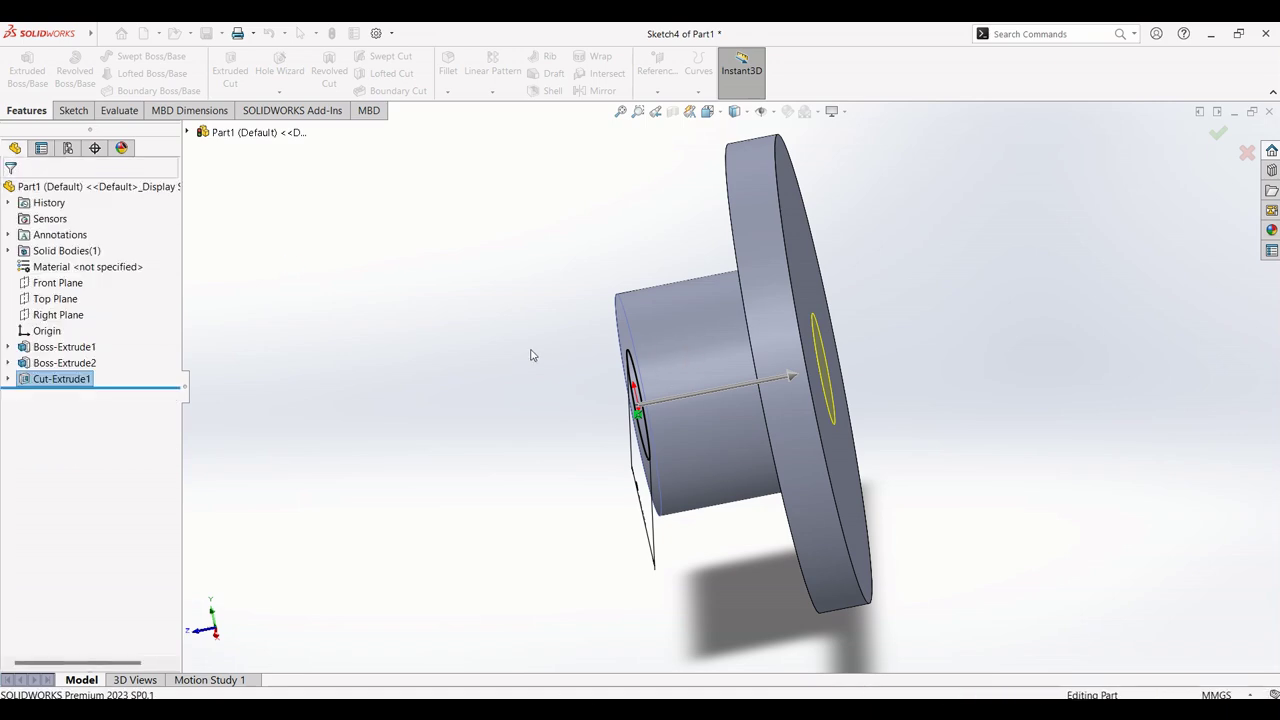
{"action": "middle_click_drag", "start_coordinate": [474, 346], "coordinate": [925, 652]}
Step: Switch to the lab manual in Adobe Reader and examine the flange drawing's bolt holes and their size and spacing callout
{"action": "mouse_move", "coordinate": [800, 705]}
{"action": "left_click", "coordinate": [800, 635]}
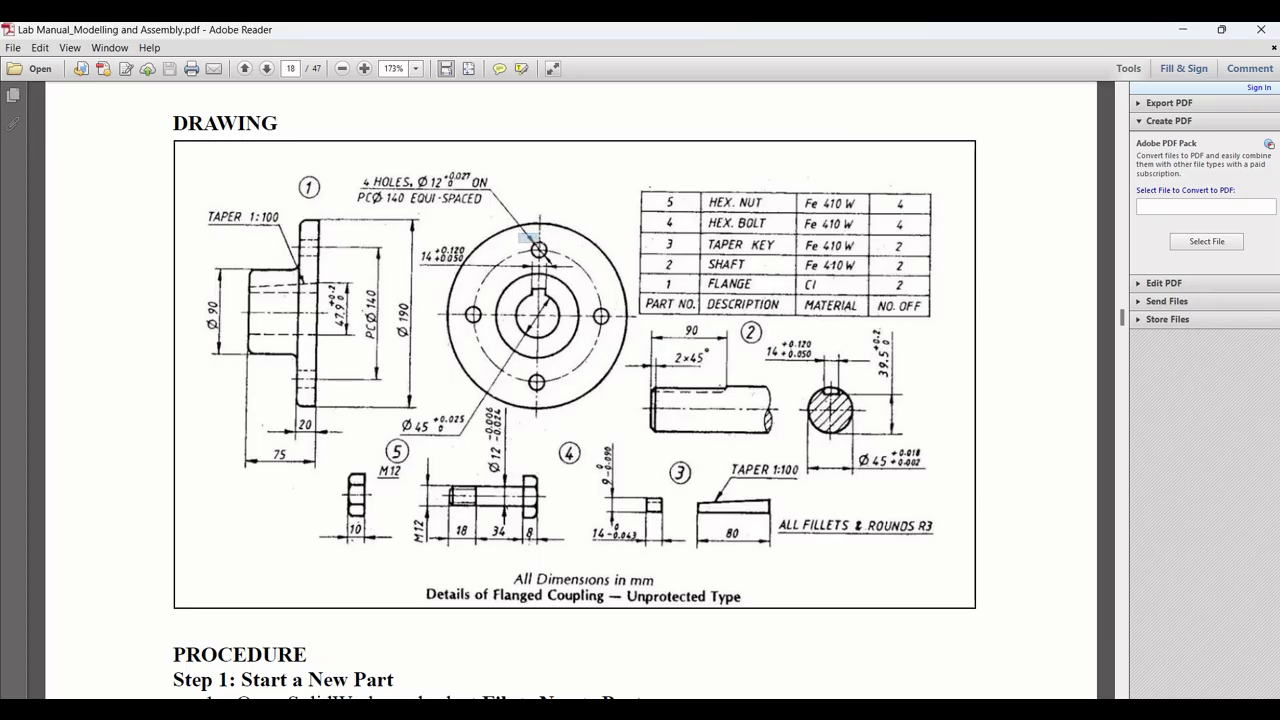
{"action": "mouse_move", "coordinate": [536, 242]}
{"action": "left_mouse_down"}
{"action": "mouse_move", "coordinate": [560, 263]}
{"action": "mouse_move", "coordinate": [580, 244]}
{"action": "left_mouse_up"}
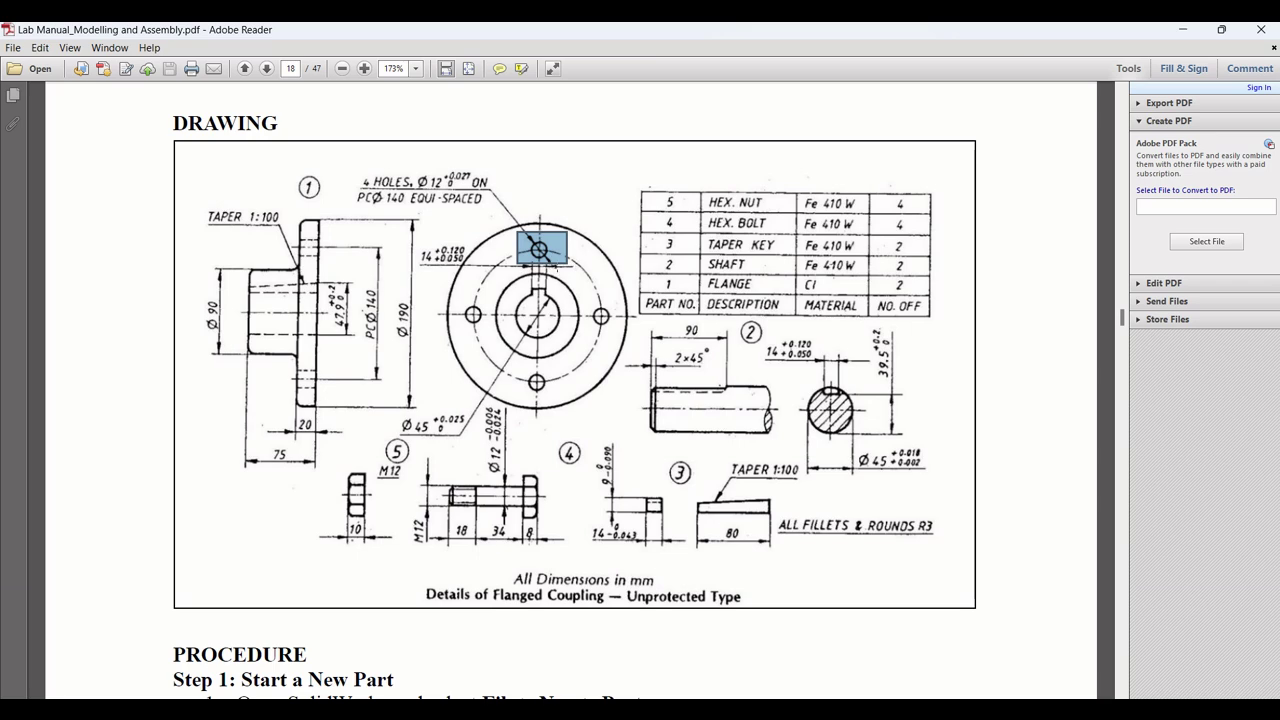
{"action": "left_click", "coordinate": [593, 416]}
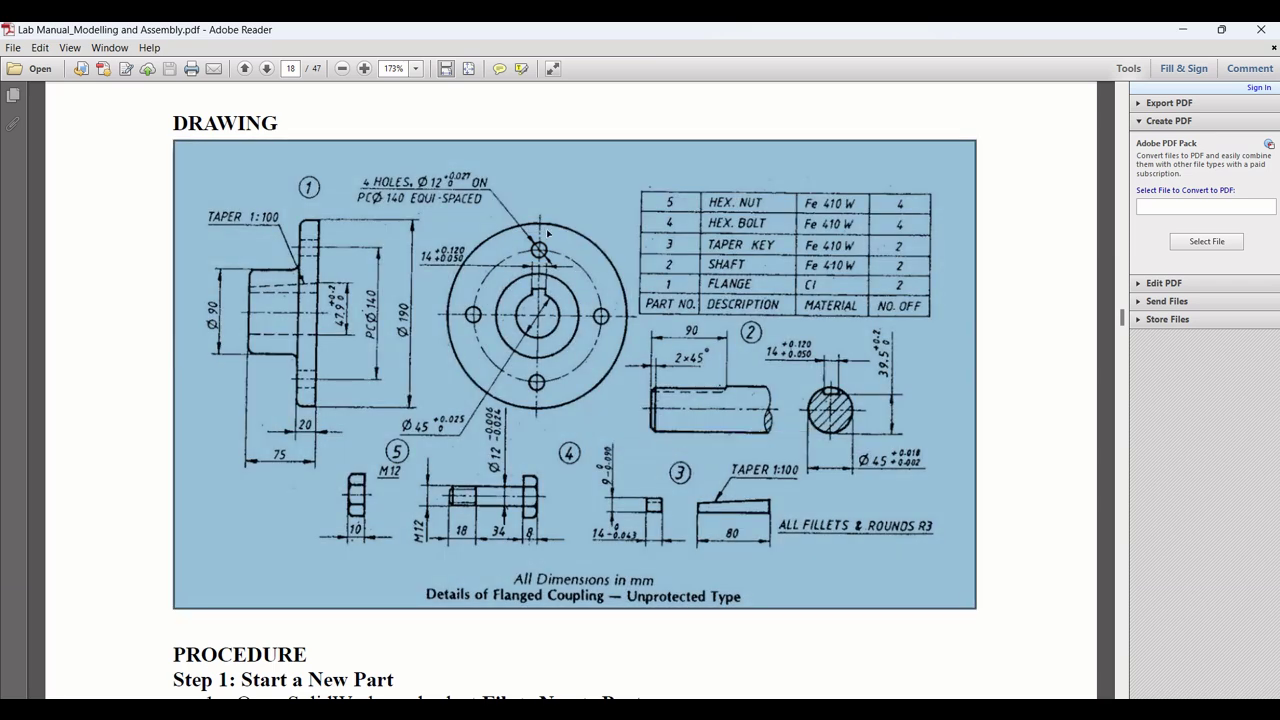
{"action": "left_click", "coordinate": [564, 202]}
{"action": "left_click_drag", "start_coordinate": [343, 165], "coordinate": [499, 210]}
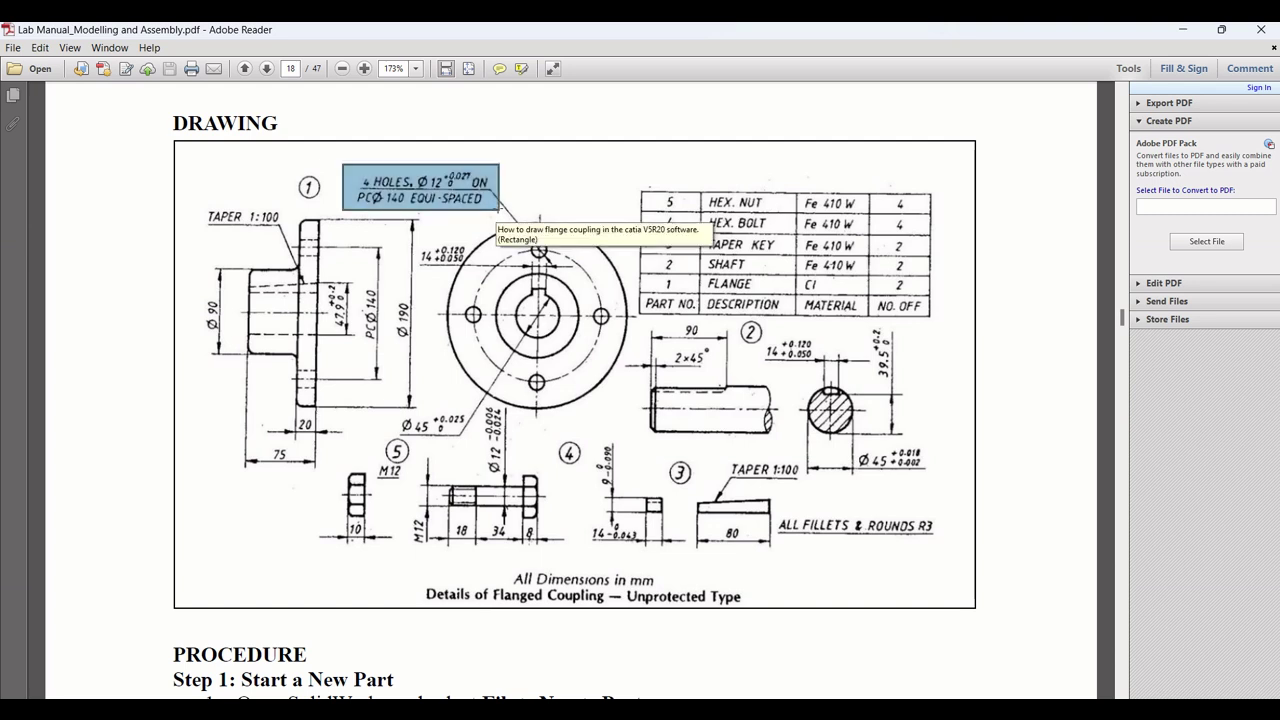
{"action": "left_click", "coordinate": [404, 194]}
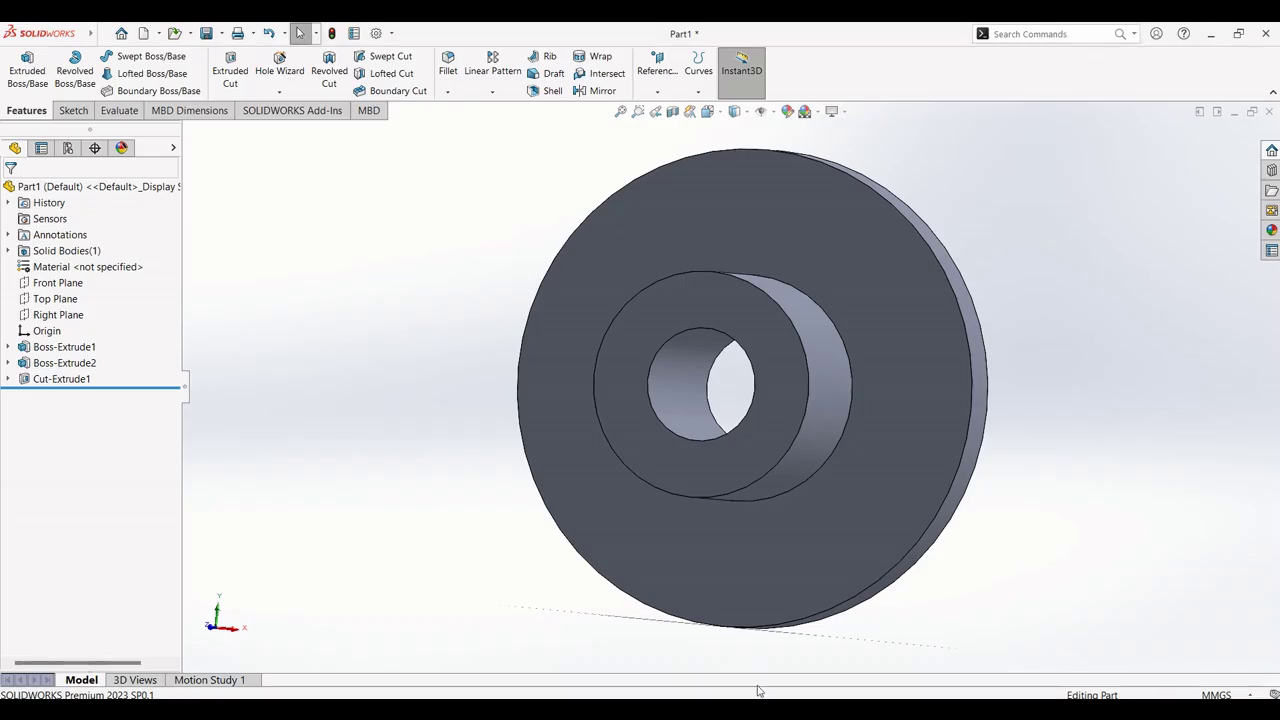
Step: Back in SOLIDWORKS, start a sketch on the disc's front face and draw a circle about 140.8 mm in diameter centred on the origin
{"action": "middle_click_drag", "start_coordinate": [1051, 224], "coordinate": [1037, 309]}
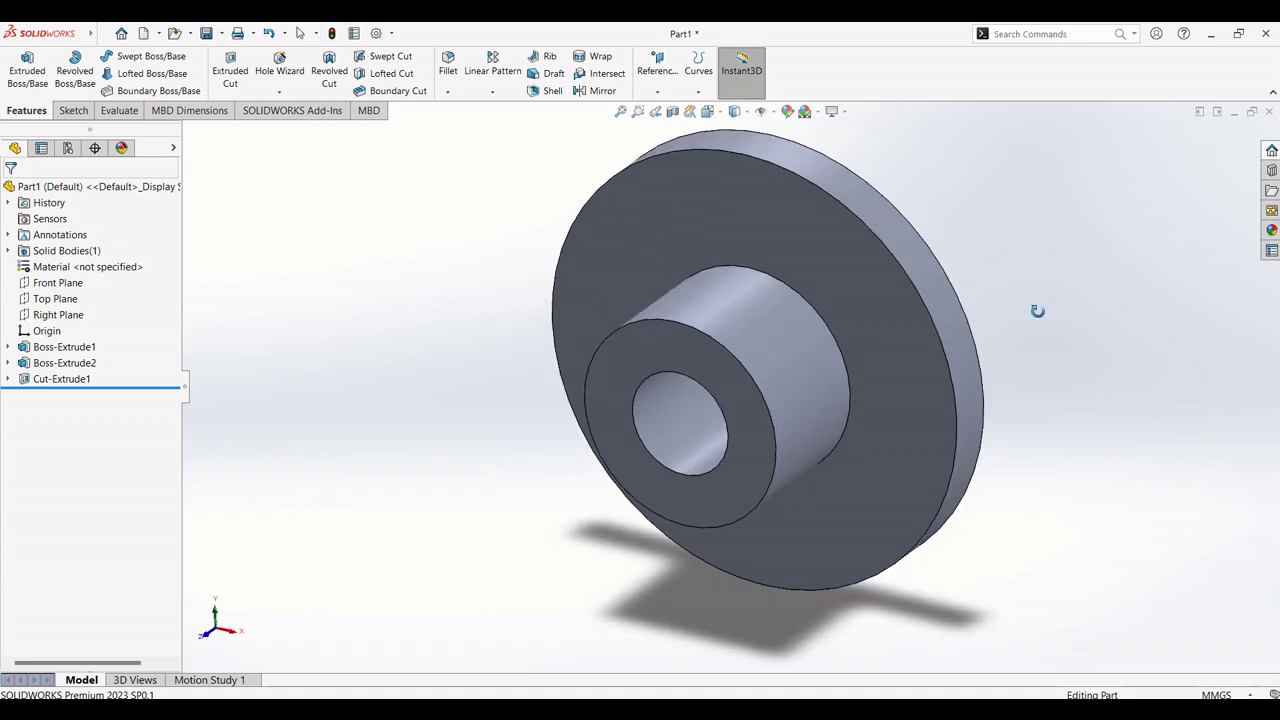
{"action": "right_click", "coordinate": [837, 253]}
{"action": "left_click", "coordinate": [849, 232]}
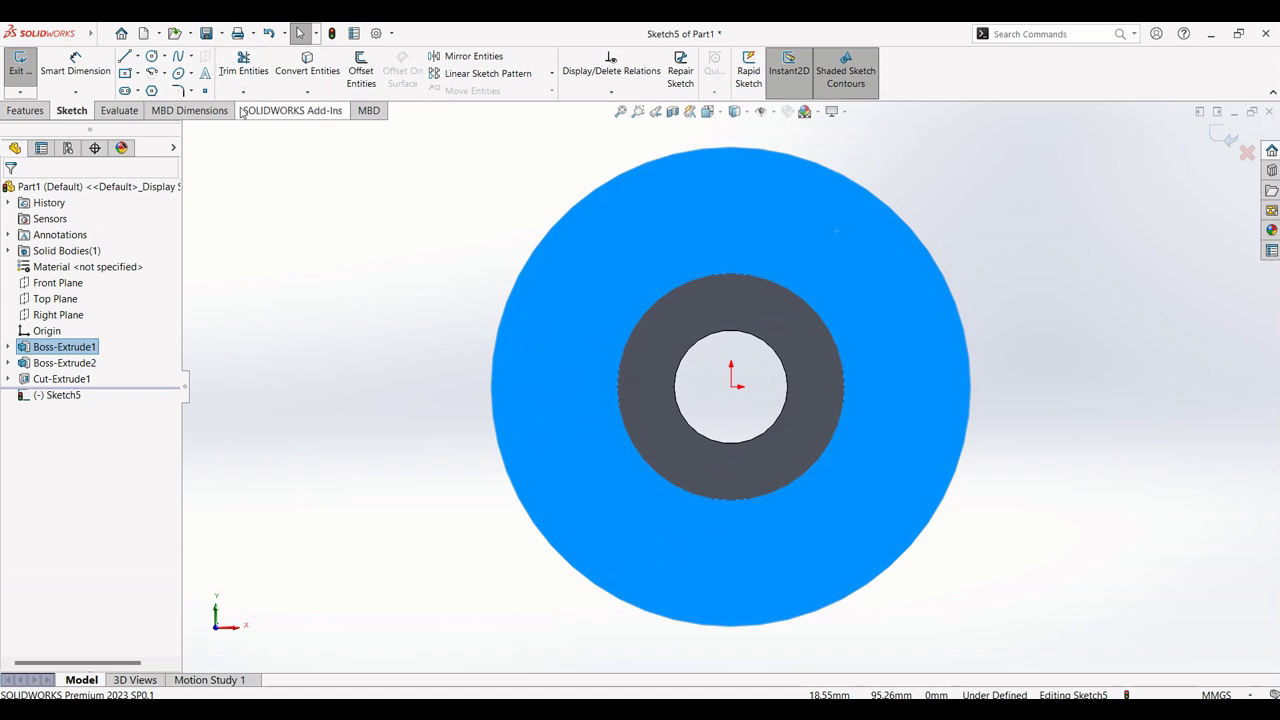
{"action": "left_click", "coordinate": [151, 56]}
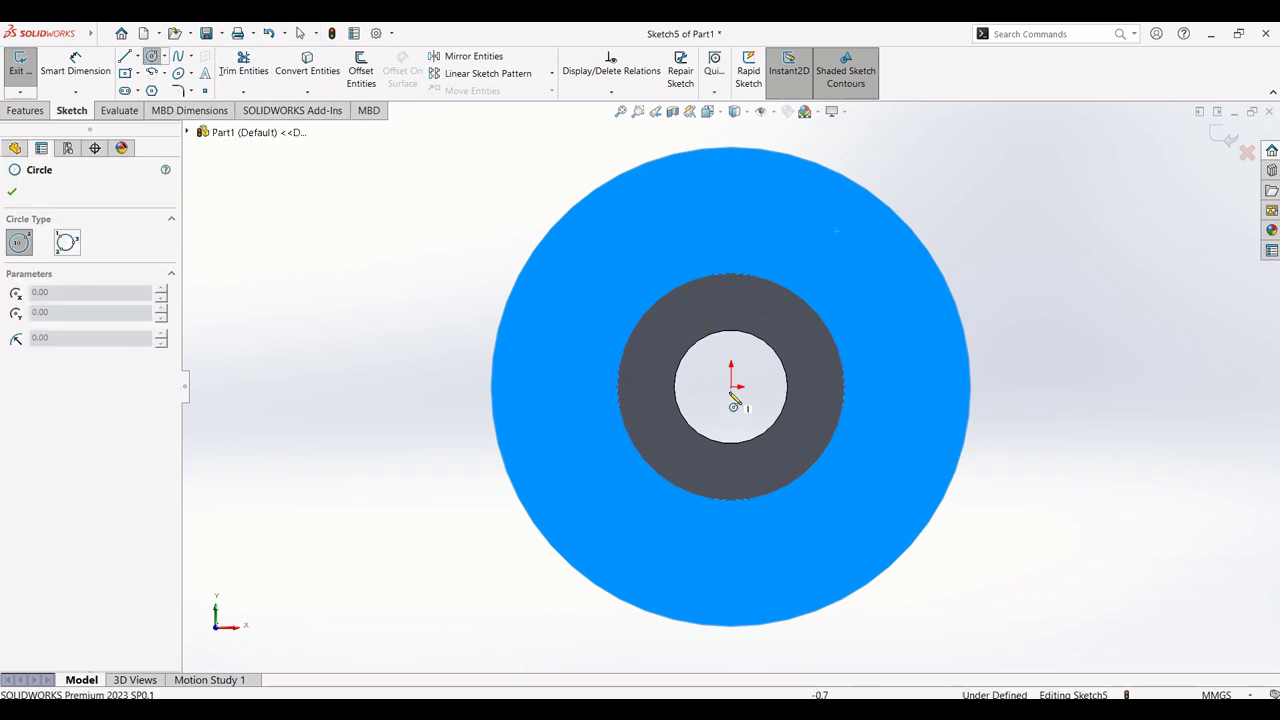
{"action": "left_click", "coordinate": [732, 387]}
{"action": "left_click", "coordinate": [836, 541]}
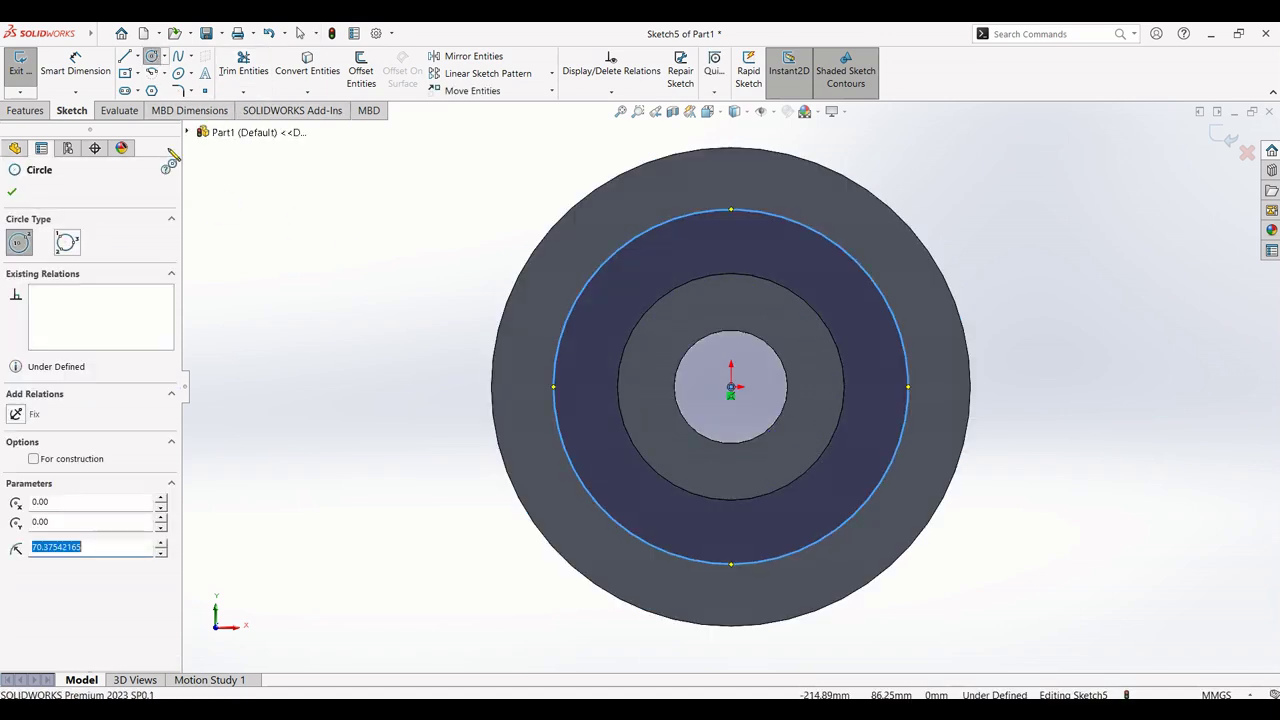
Step: Dimension the pitch circle's diameter with Smart Dimension and set it to 140 mm
{"action": "left_click", "coordinate": [75, 62]}
{"action": "left_click", "coordinate": [902, 344]}
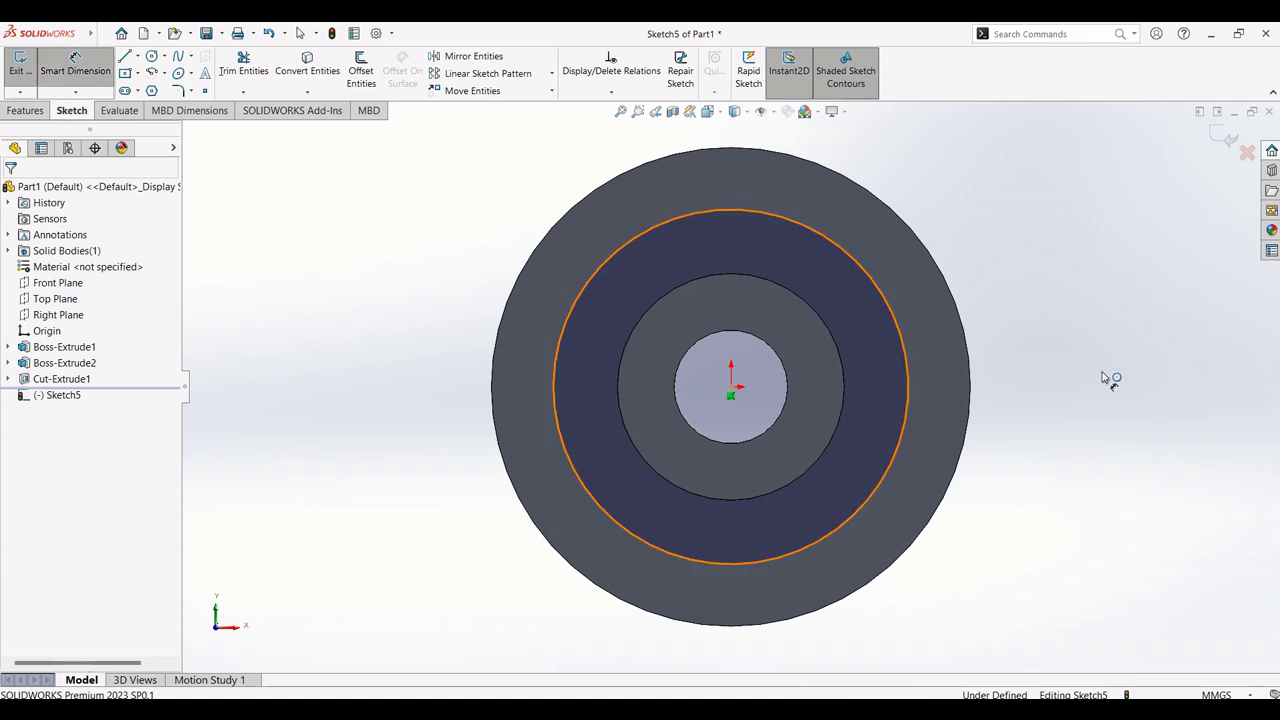
{"action": "left_click", "coordinate": [1108, 376]}
{"action": "type", "text": "140"}
{"action": "key", "text": "Return"}
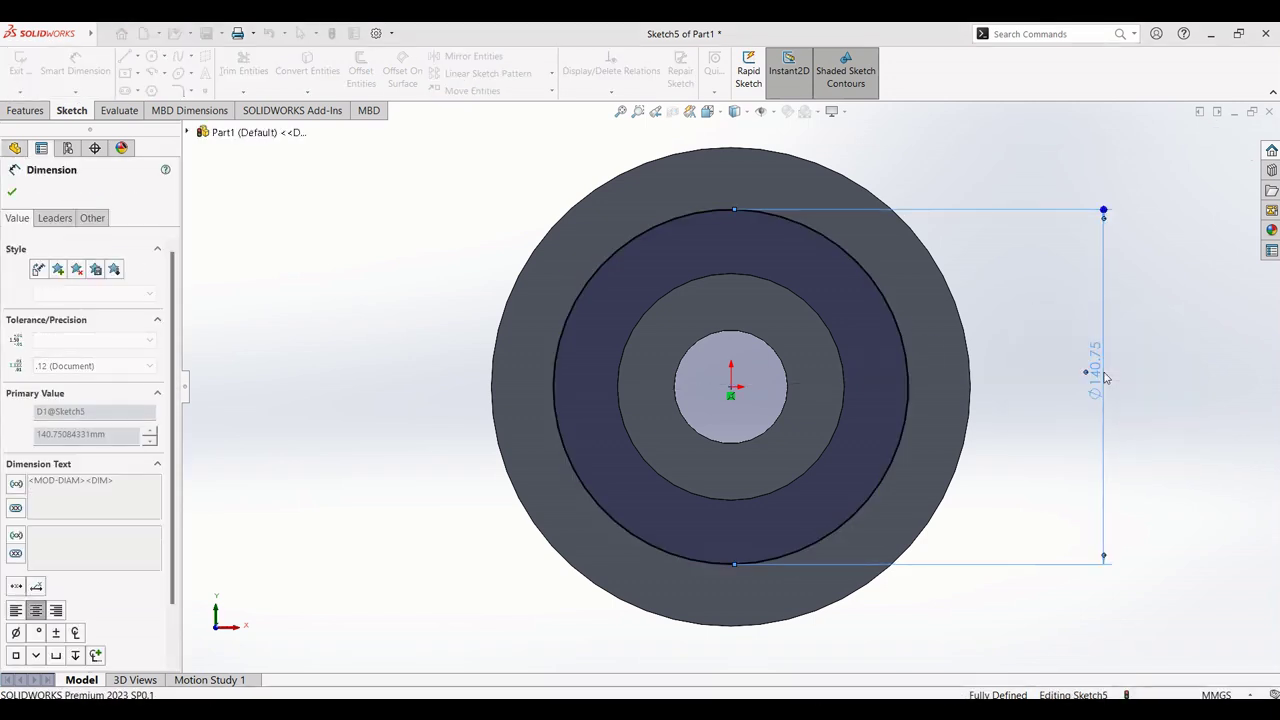
{"action": "left_click", "coordinate": [12, 191]}
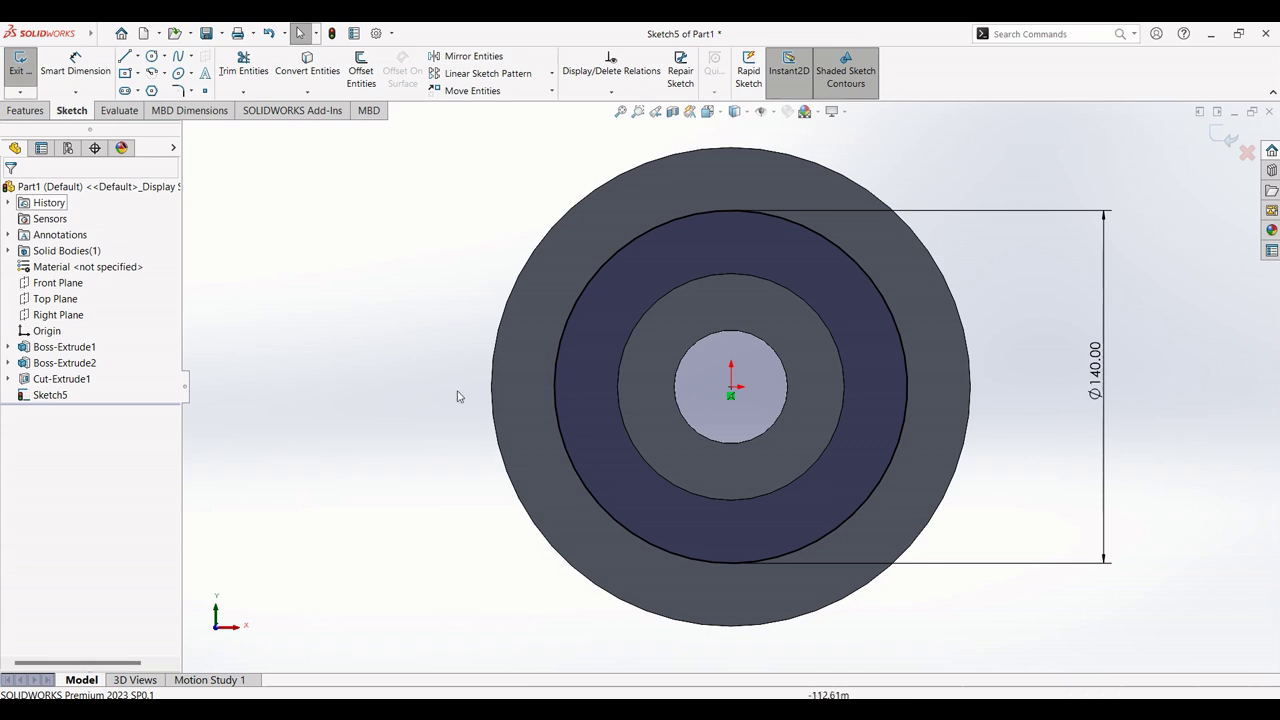
Step: Convert the 140 mm pitch circle to construction geometry
{"action": "left_click", "coordinate": [568, 319]}
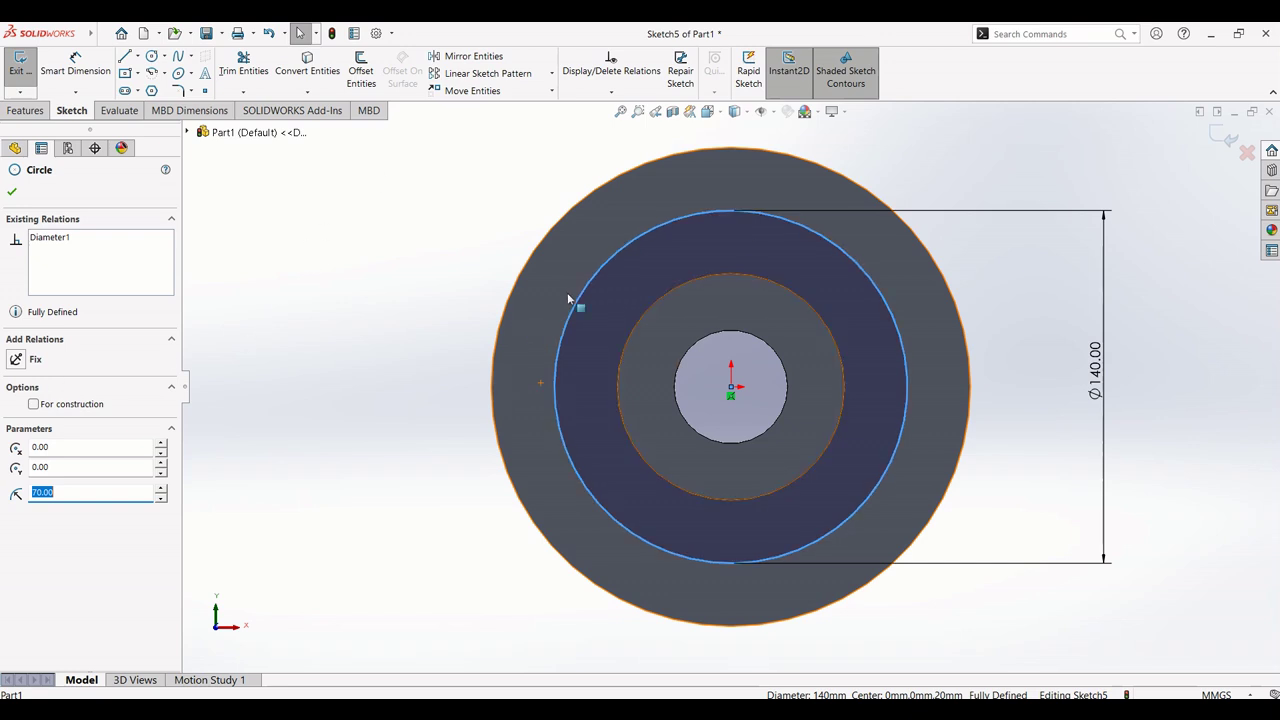
{"action": "left_click", "coordinate": [33, 405]}
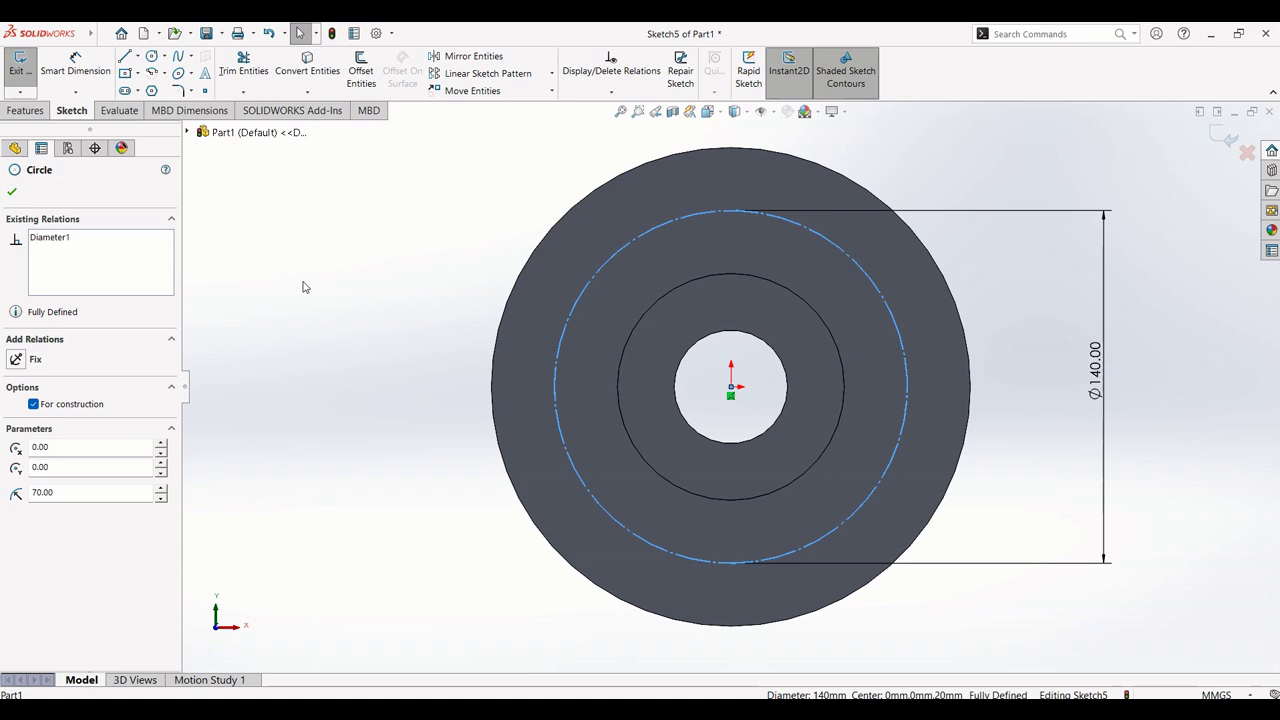
{"action": "left_click", "coordinate": [11, 193]}
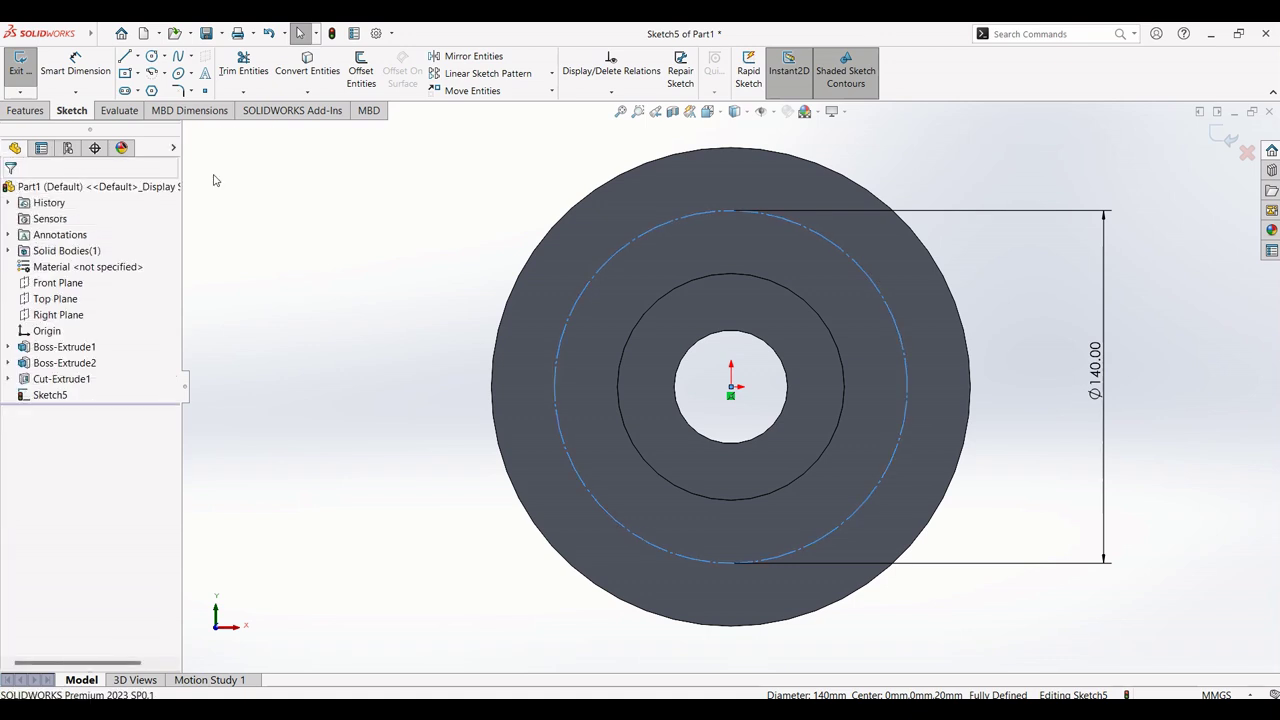
Step: Draw a bolt-hole circle about 27.6 mm in diameter centred on the pitch circle's upper quadrant point
{"action": "left_click", "coordinate": [151, 57]}
{"action": "left_click", "coordinate": [731, 211]}
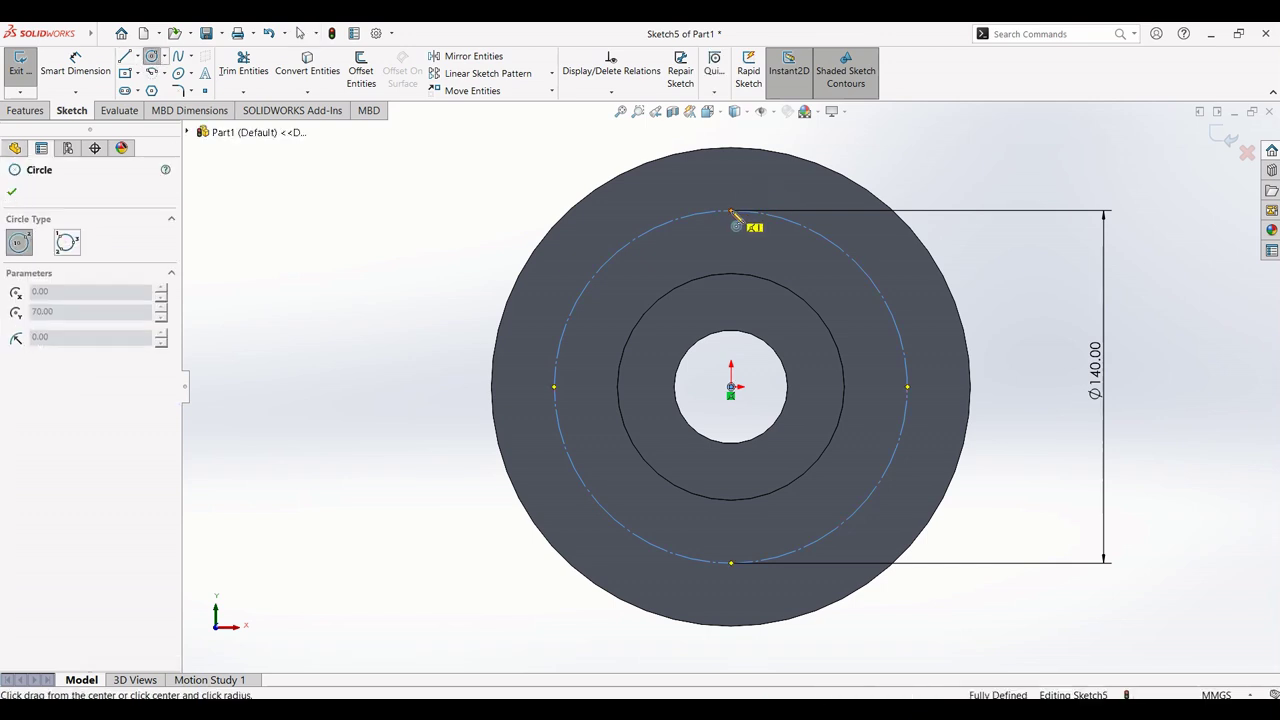
{"action": "left_click", "coordinate": [745, 243]}
{"action": "left_click", "coordinate": [20, 62]}
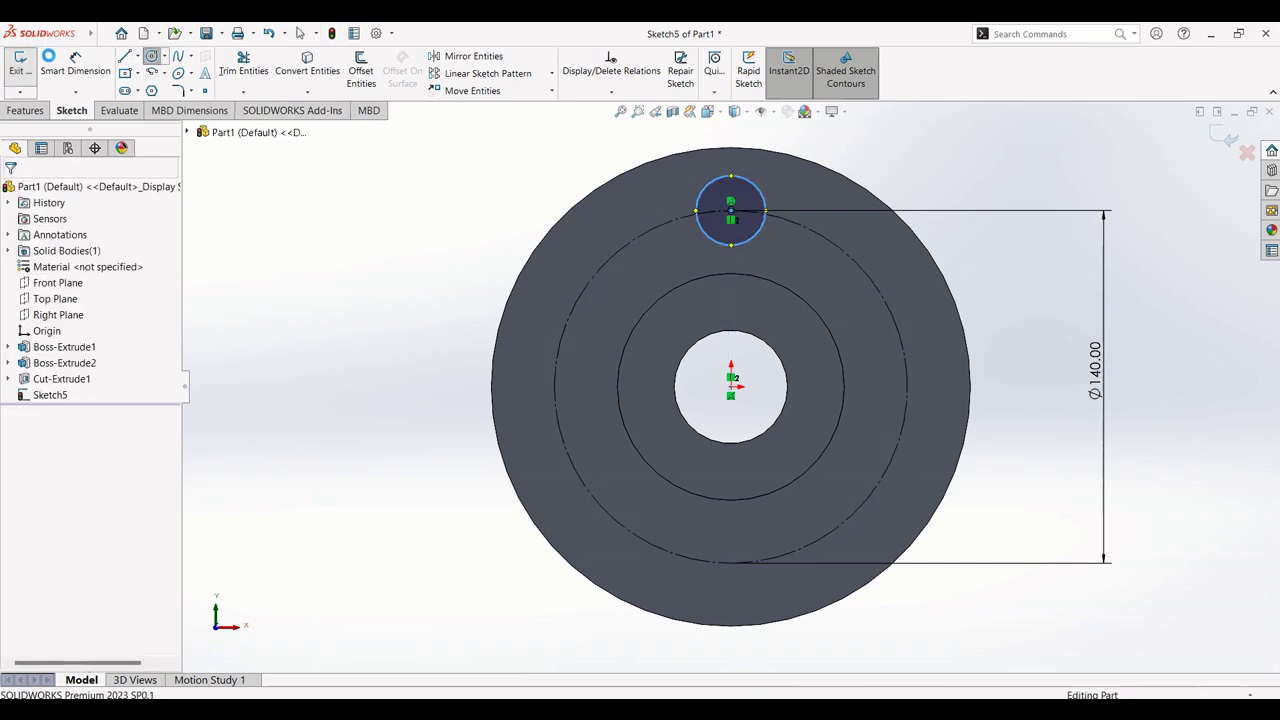
{"action": "right_click", "coordinate": [66, 400]}
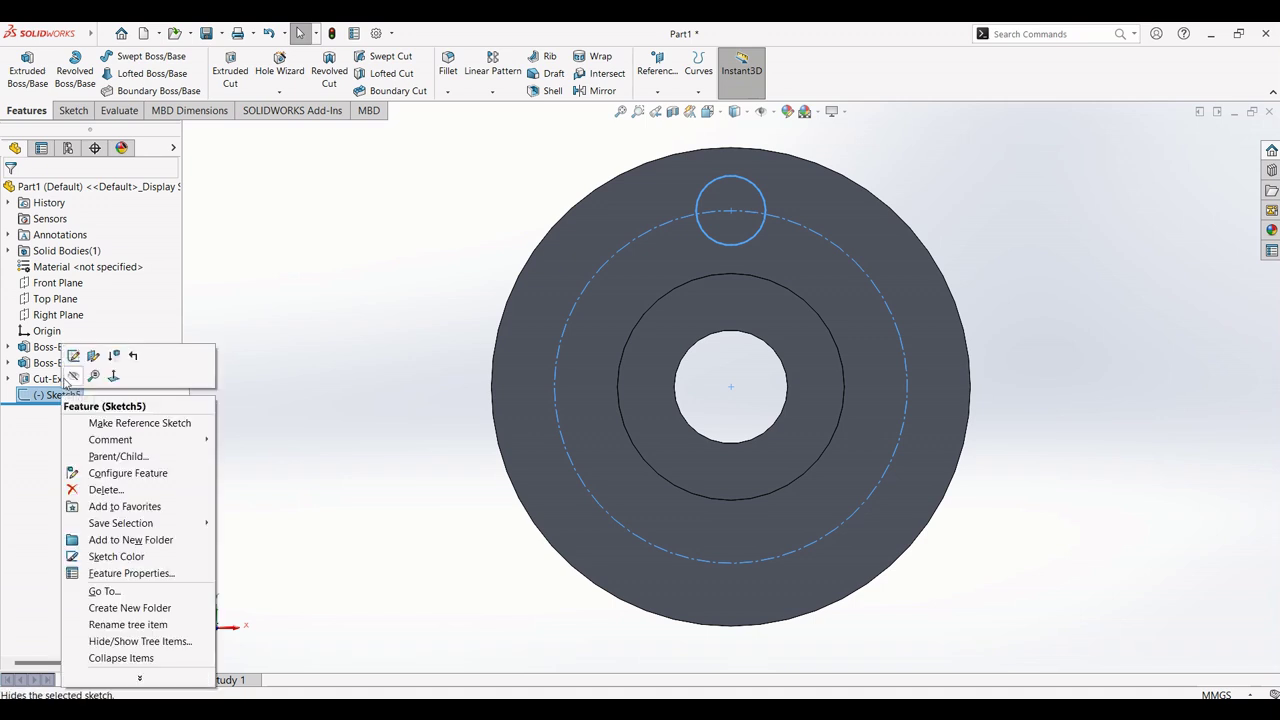
{"action": "left_click", "coordinate": [75, 357]}
Step: Reopen the bolt-hole sketch and dimension the small circle on the pitch circle to a diameter of 12 mm
{"action": "left_click", "coordinate": [75, 65]}
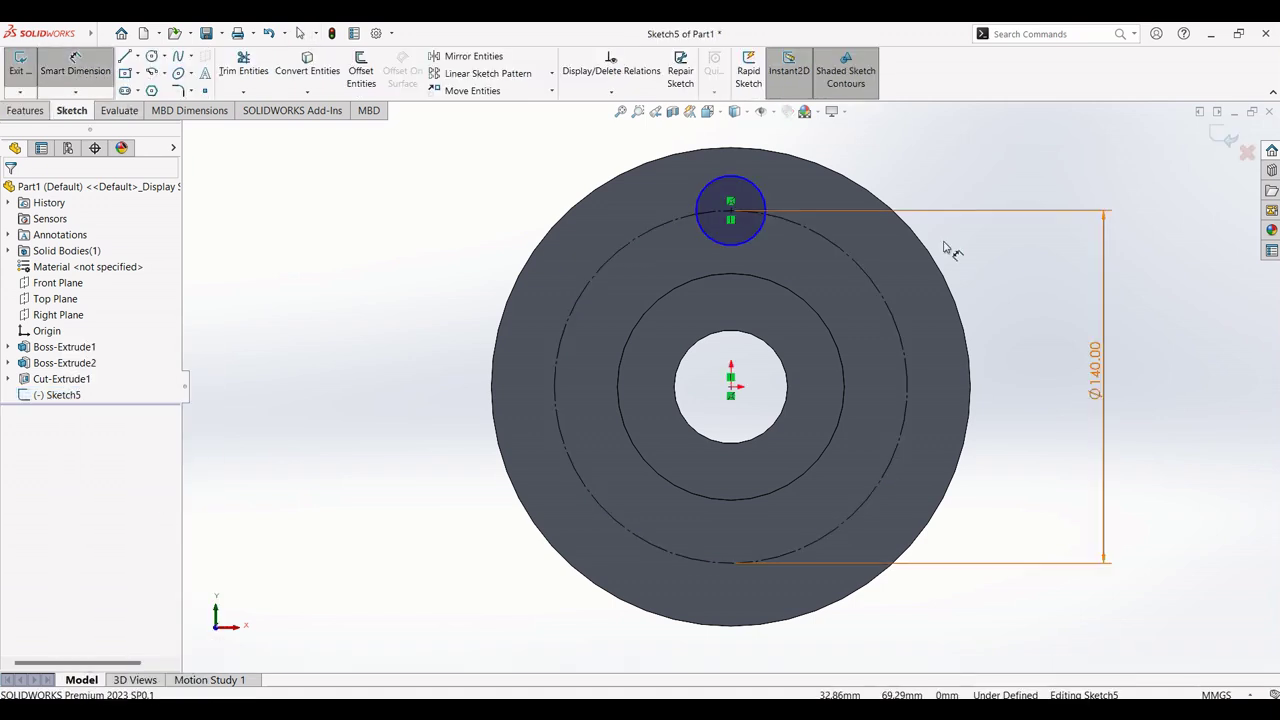
{"action": "left_click", "coordinate": [768, 200]}
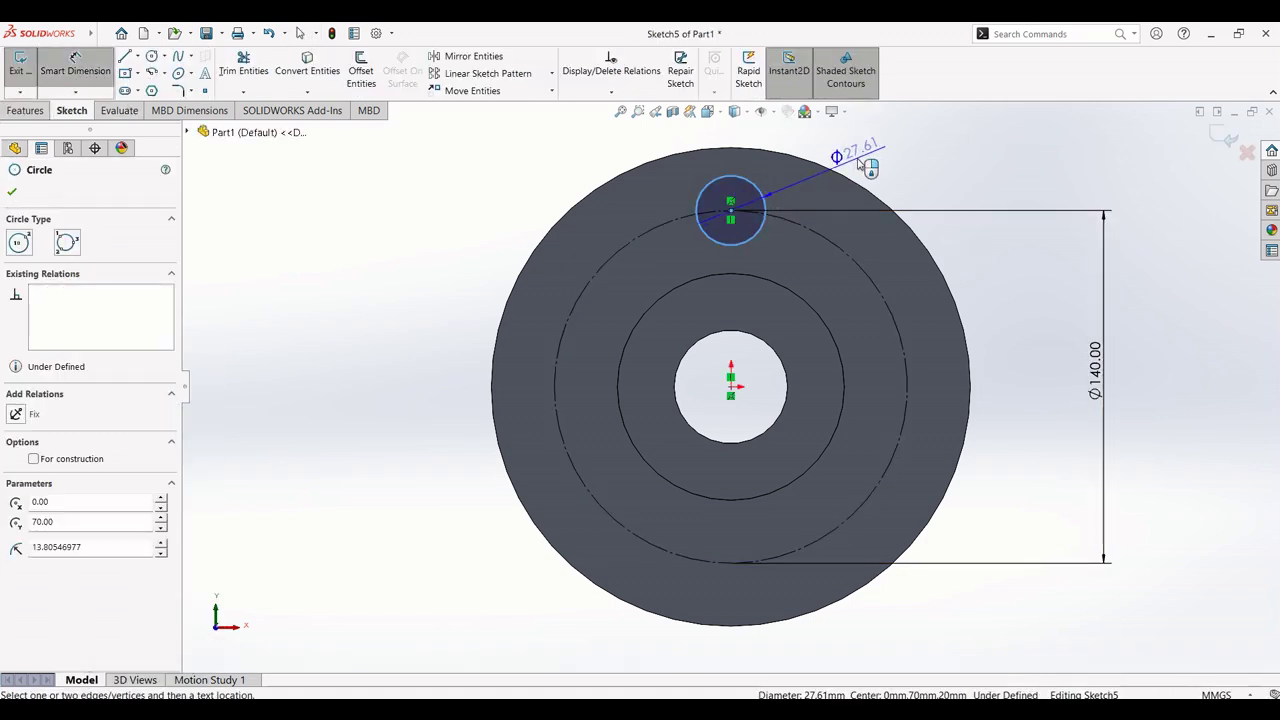
{"action": "left_click", "coordinate": [858, 162]}
{"action": "type", "text": "12"}
{"action": "key", "text": "Return"}
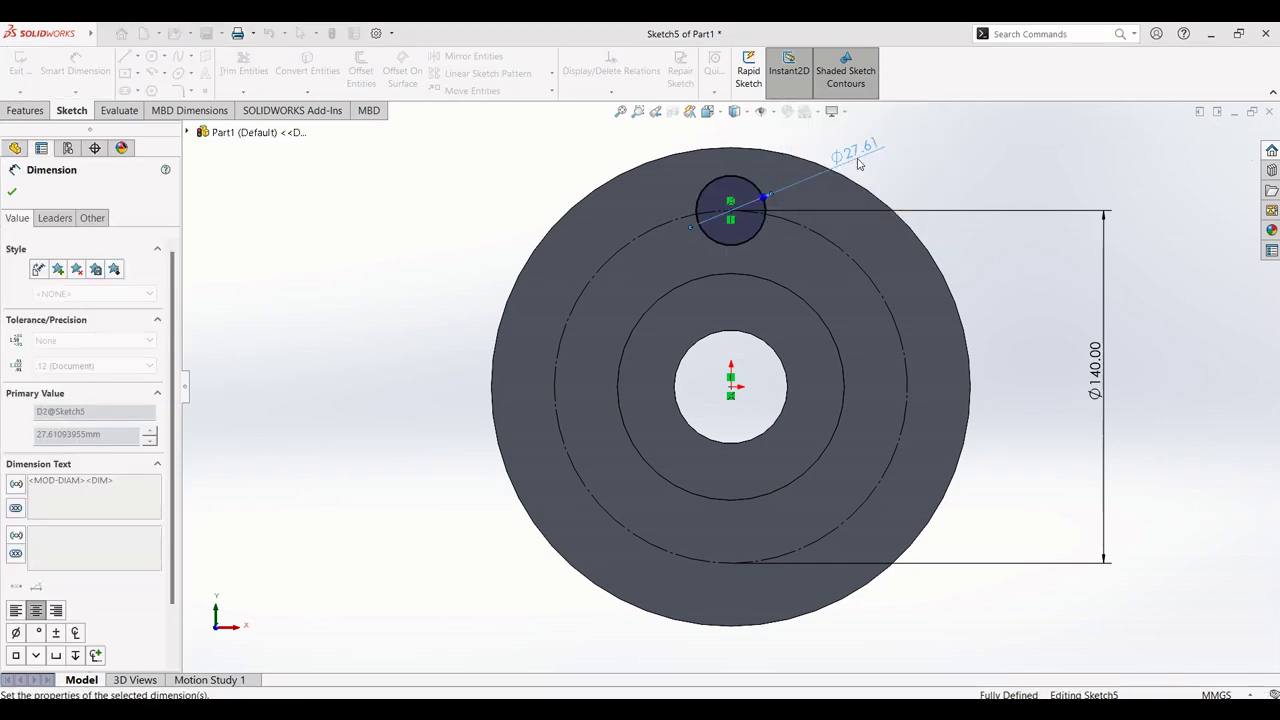
{"action": "key", "text": "Escape"}
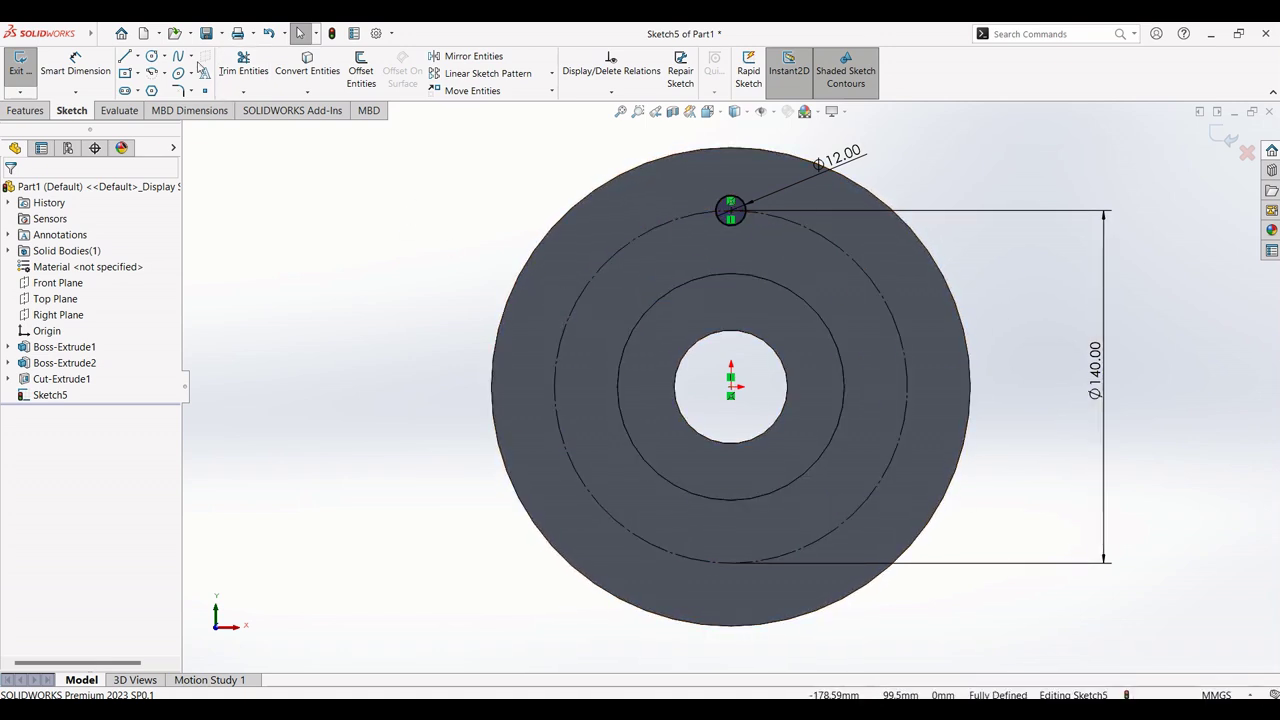
Step: Create a circular sketch pattern of the 12 mm circle about the origin with 4 equally spaced instances over 360 degrees
{"action": "left_click", "coordinate": [553, 74]}
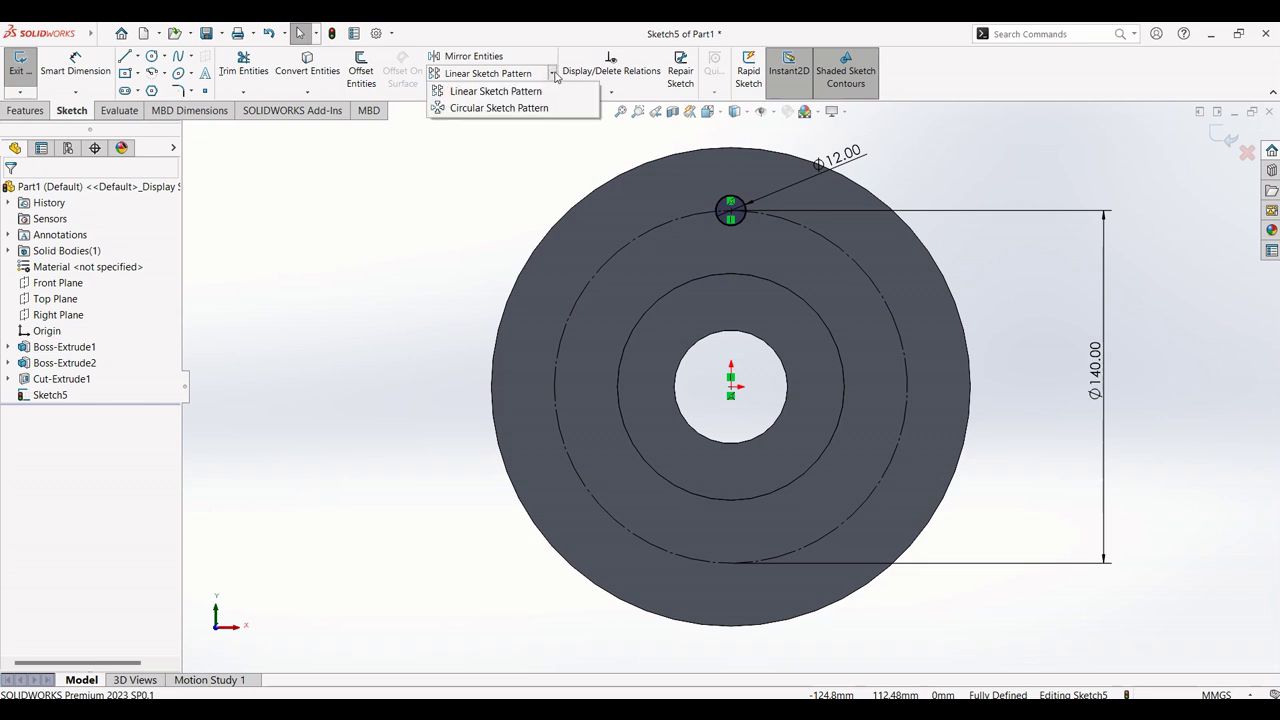
{"action": "left_click", "coordinate": [496, 109]}
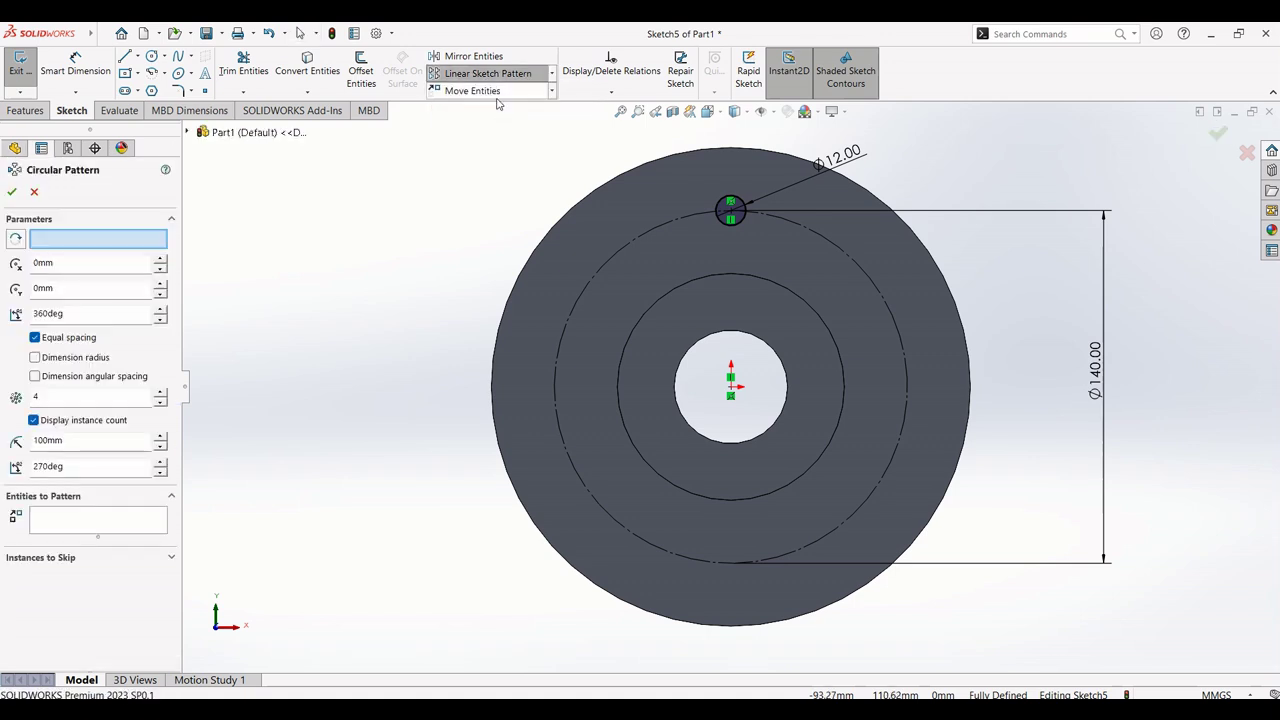
{"action": "left_click", "coordinate": [88, 239]}
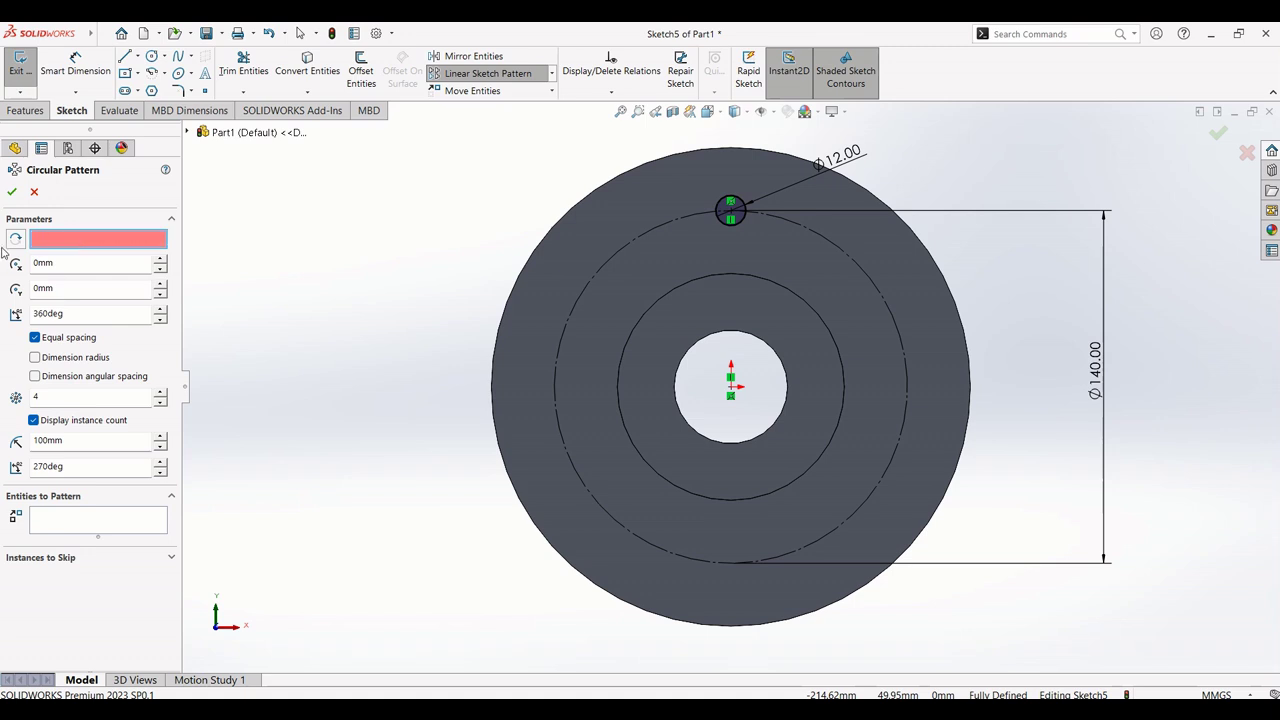
{"action": "left_click", "coordinate": [732, 392]}
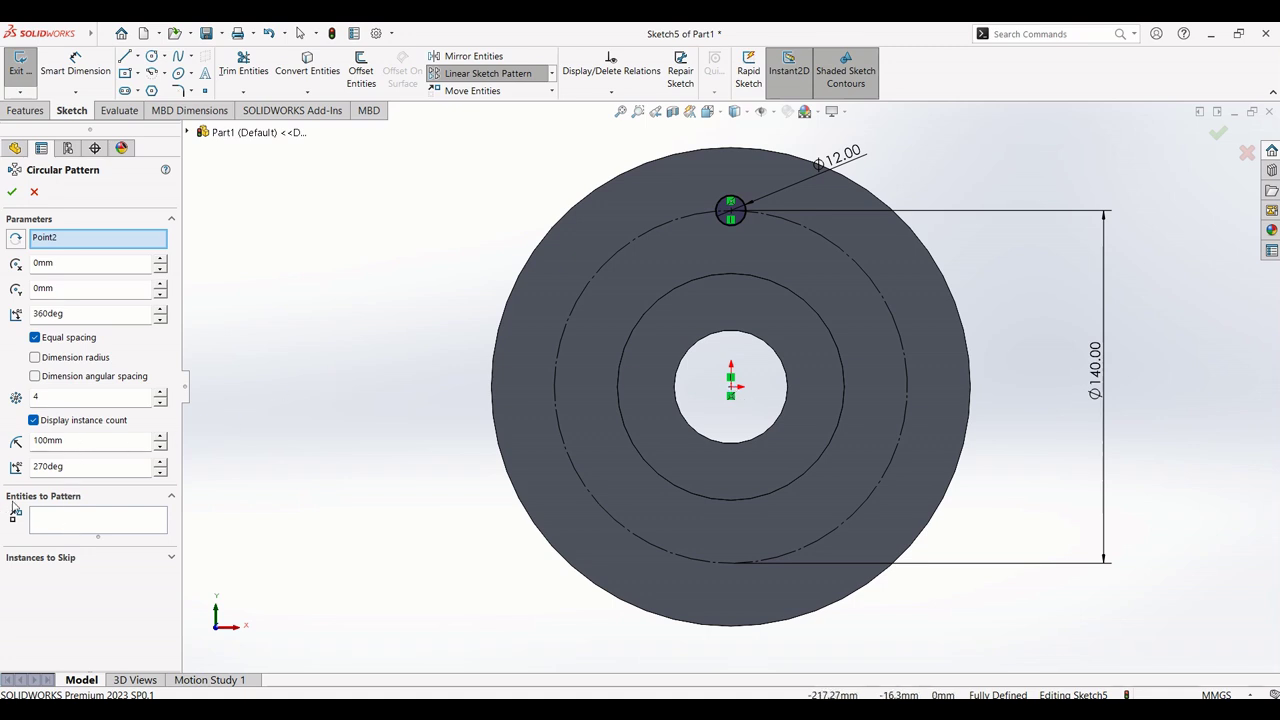
{"action": "left_click", "coordinate": [48, 522]}
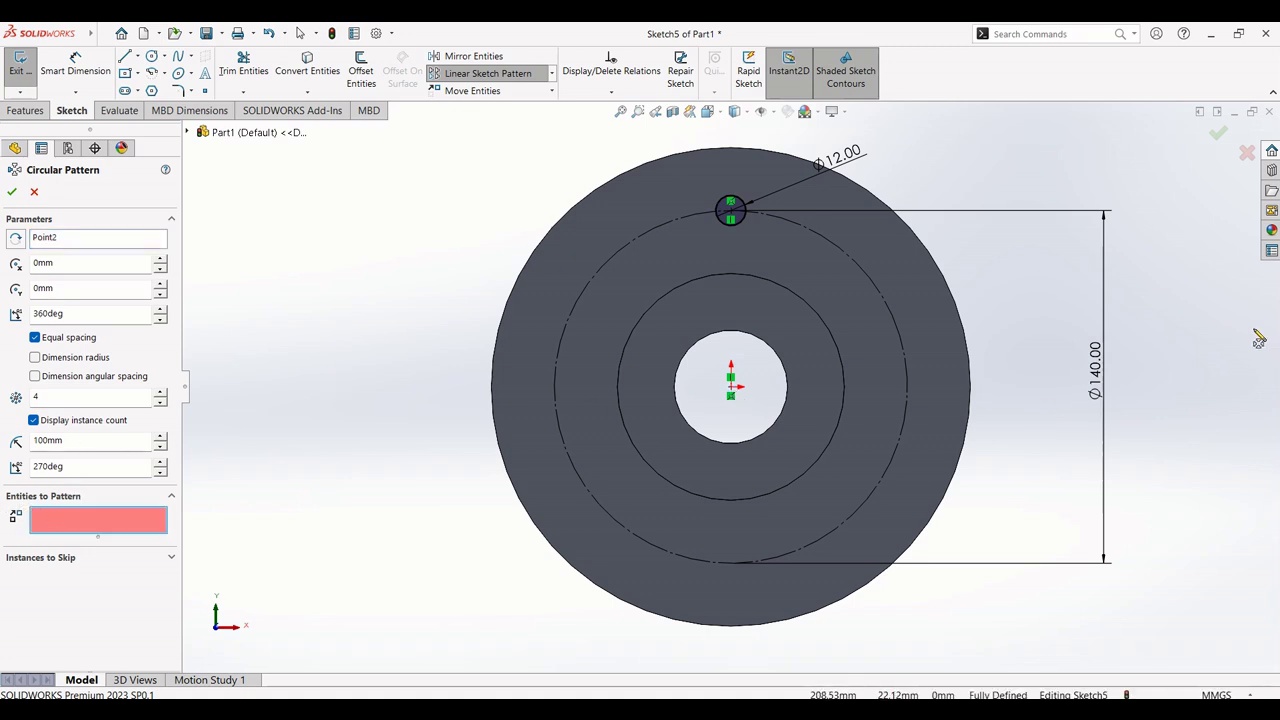
{"action": "left_click", "coordinate": [743, 223]}
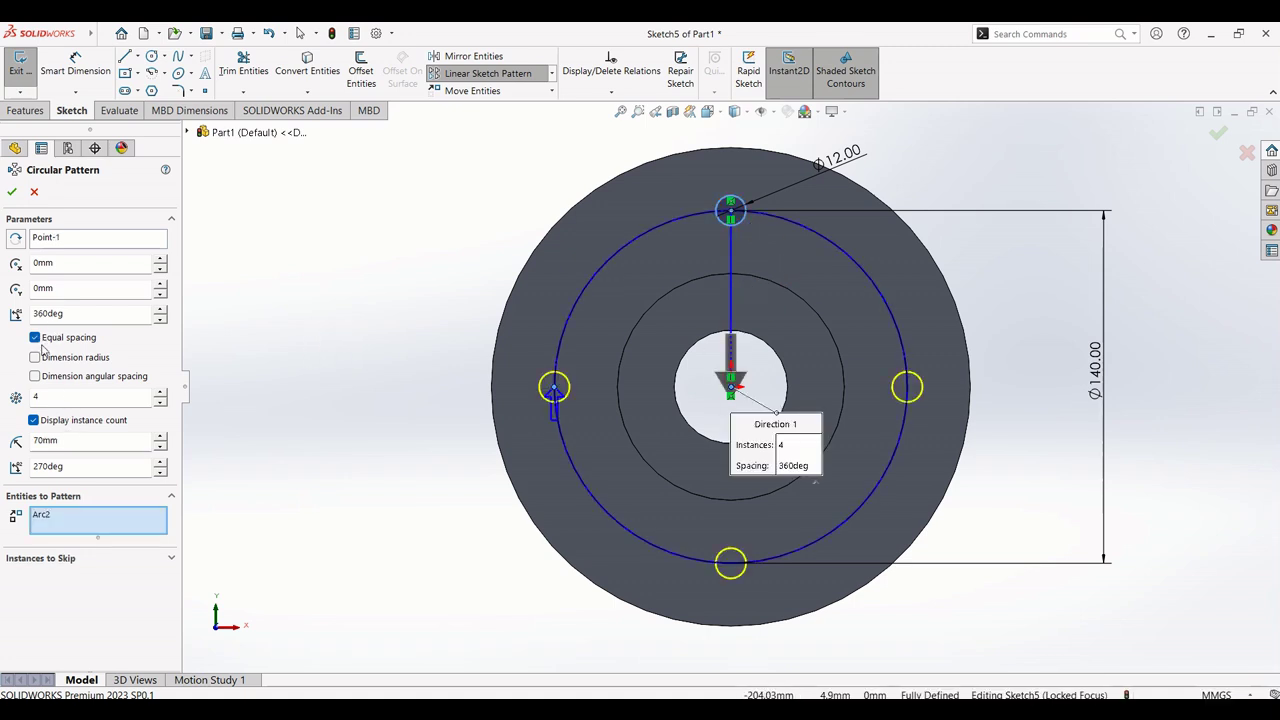
{"action": "double_click", "coordinate": [36, 396]}
{"action": "left_click", "coordinate": [46, 399]}
{"action": "left_click", "coordinate": [11, 191]}
Step: Cut-extrude the four 12 mm bolt-hole circles Through All in the disc
{"action": "scroll", "coordinate": [730, 390], "scroll_direction": "up", "scroll_amount": 3}
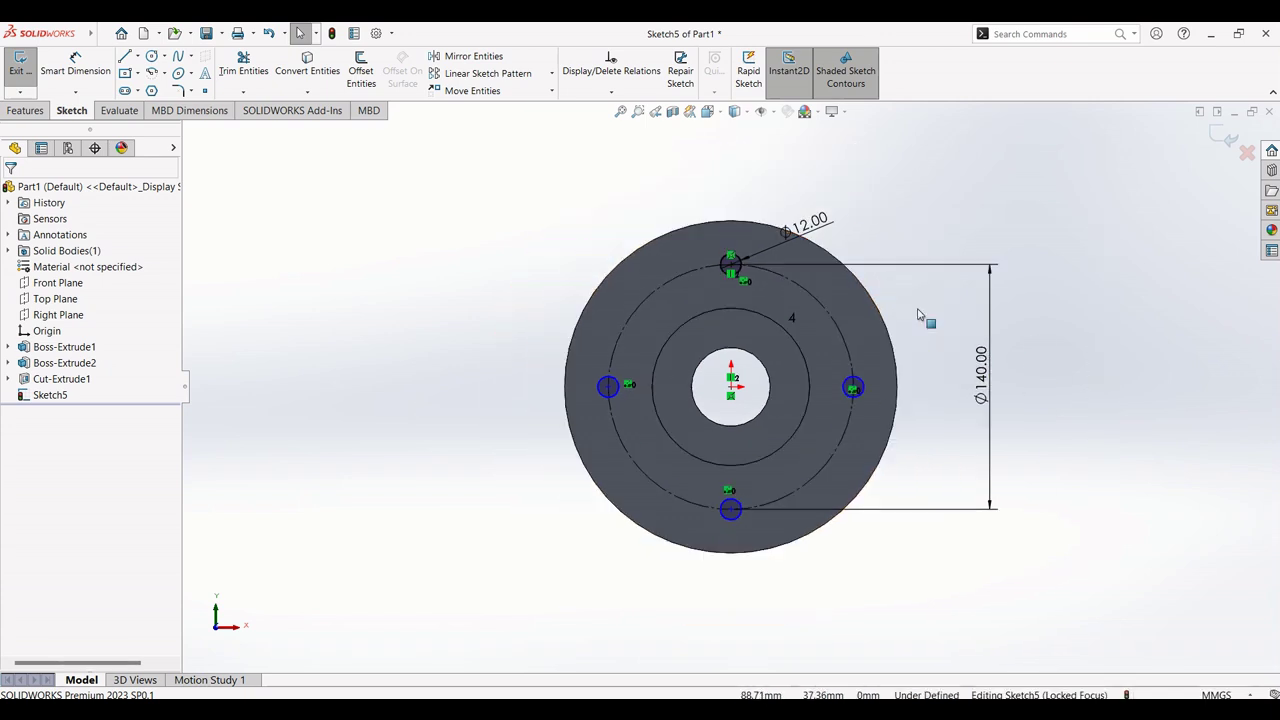
{"action": "scroll", "coordinate": [856, 283], "scroll_direction": "down", "scroll_amount": 2}
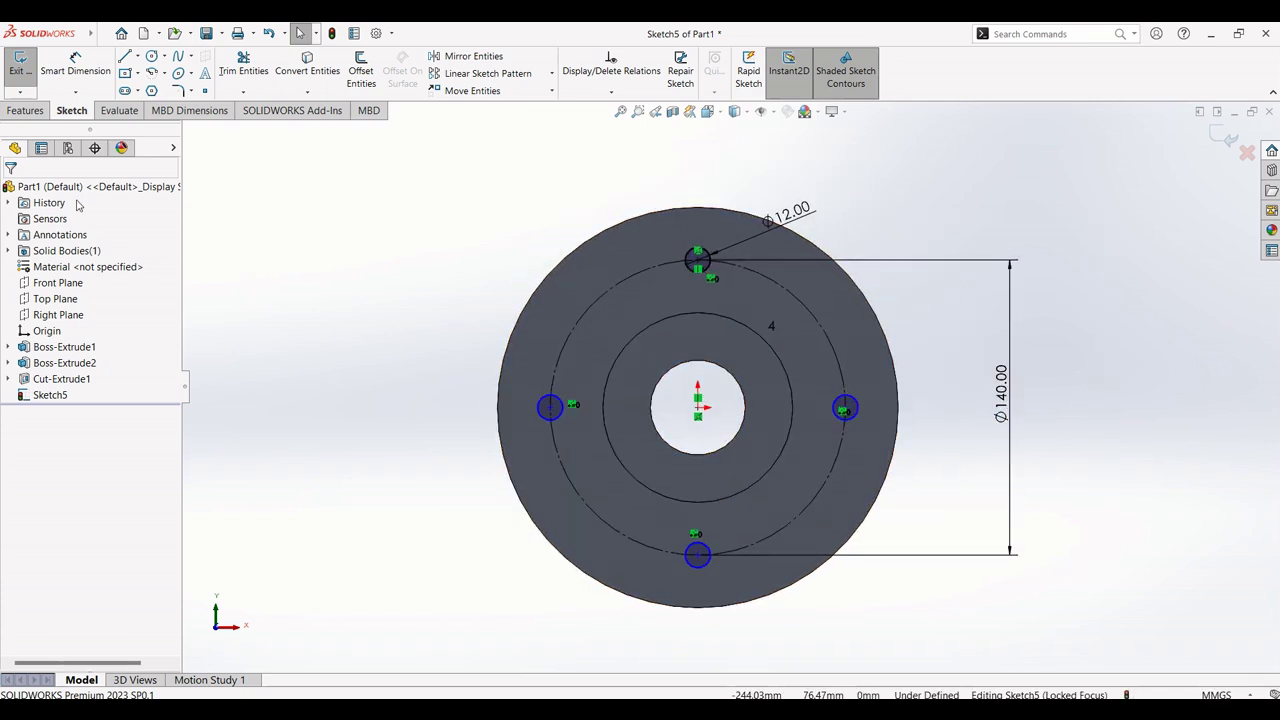
{"action": "left_click", "coordinate": [15, 112]}
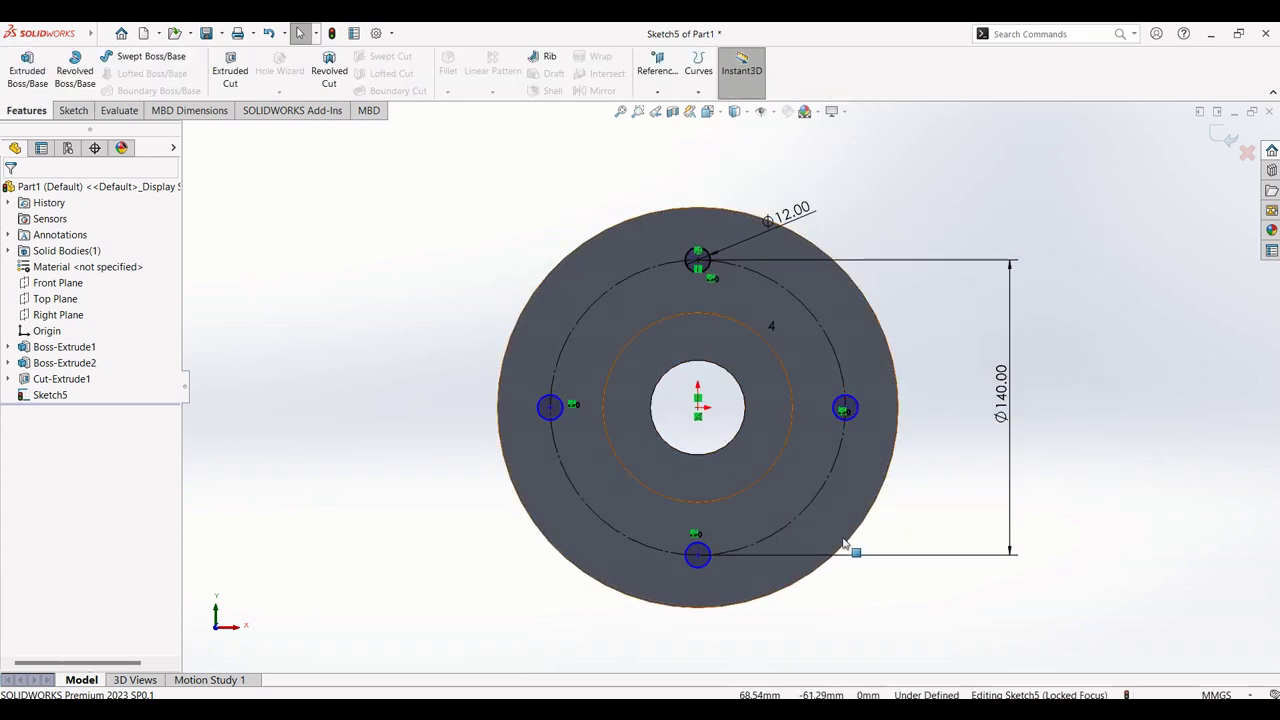
{"action": "scroll", "coordinate": [855, 535], "scroll_direction": "down", "scroll_amount": 2}
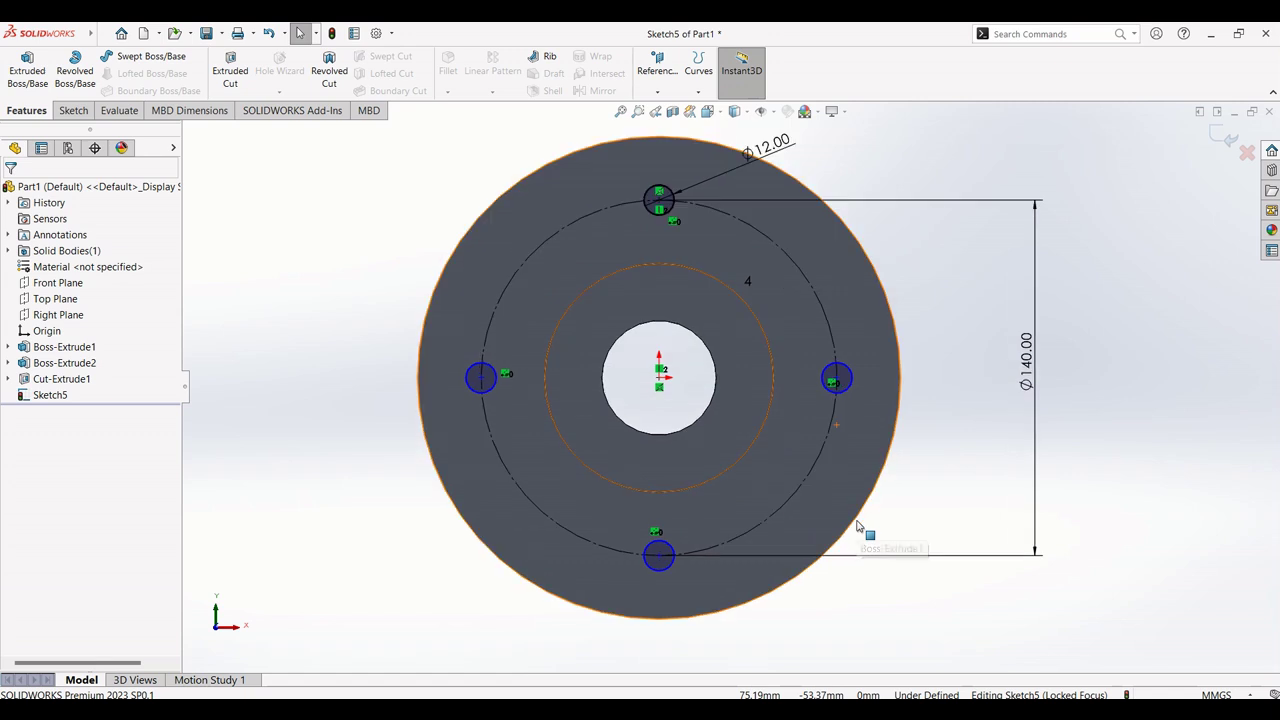
{"action": "left_click", "coordinate": [228, 70]}
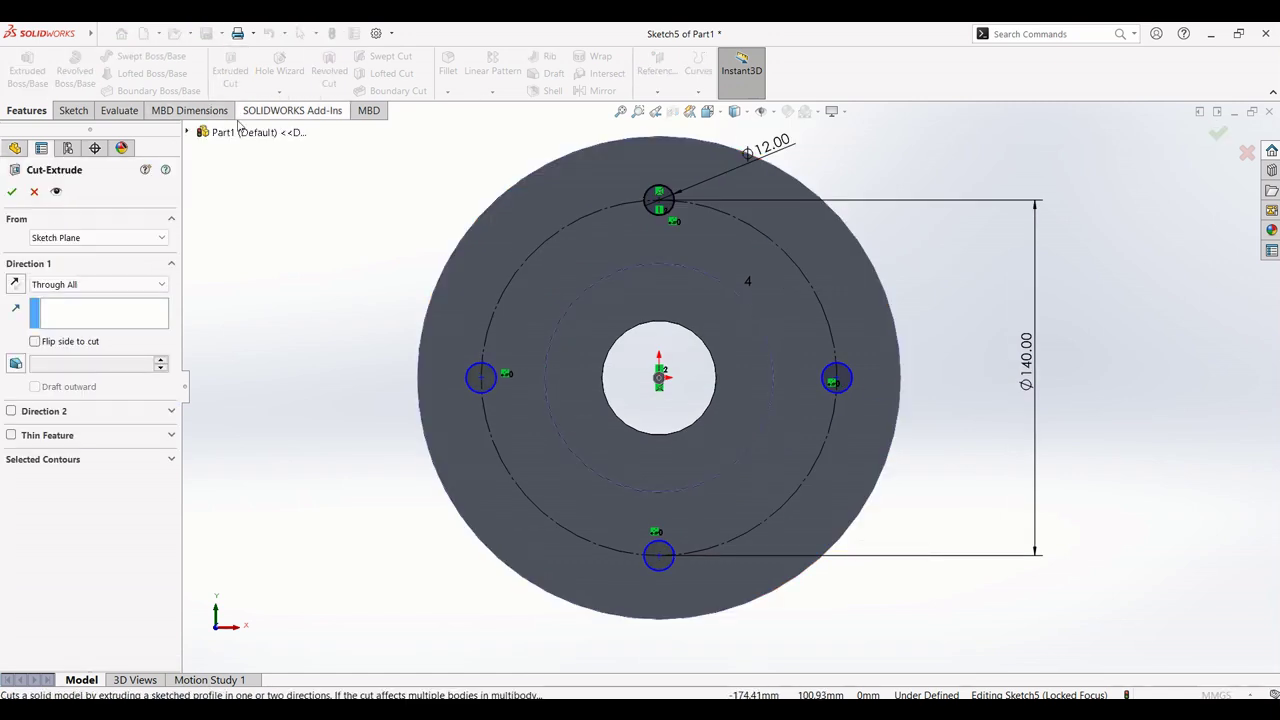
{"action": "left_click", "coordinate": [112, 286]}
{"action": "left_click", "coordinate": [109, 310]}
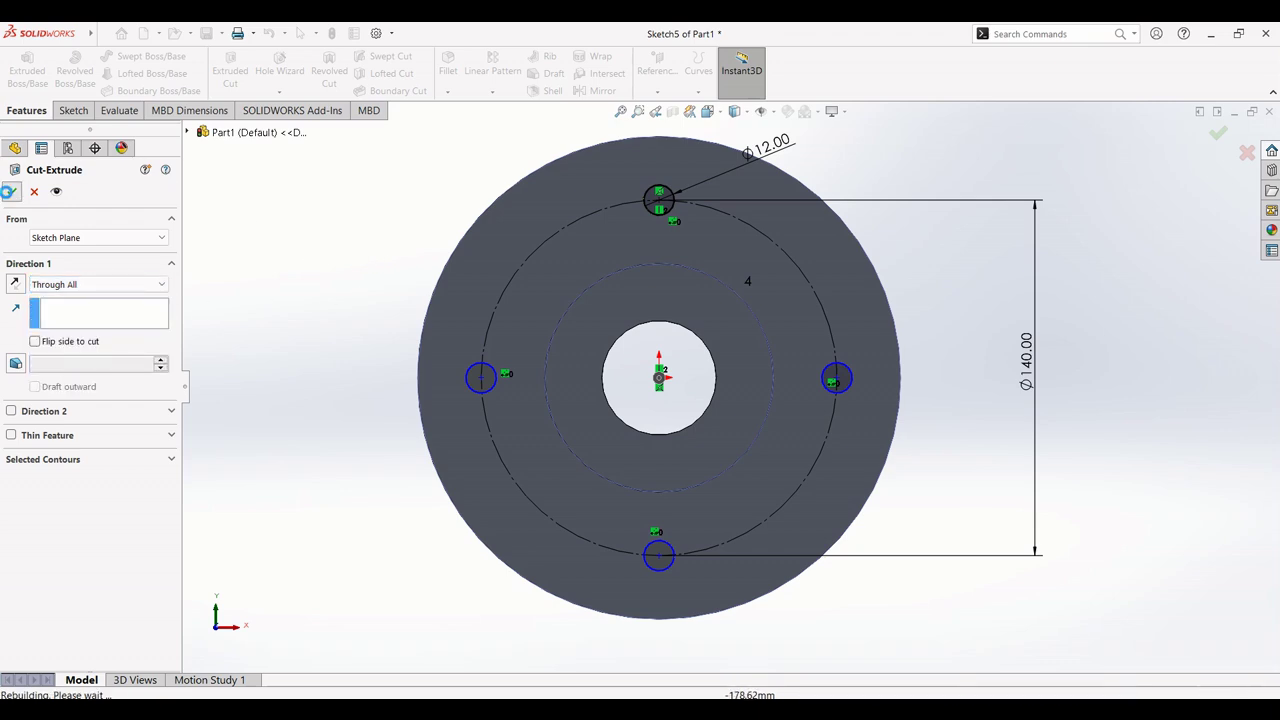
{"action": "key", "text": "Return"}
{"action": "middle_click_drag", "start_coordinate": [966, 323], "coordinate": [898, 349]}
{"action": "left_click", "coordinate": [961, 306]}
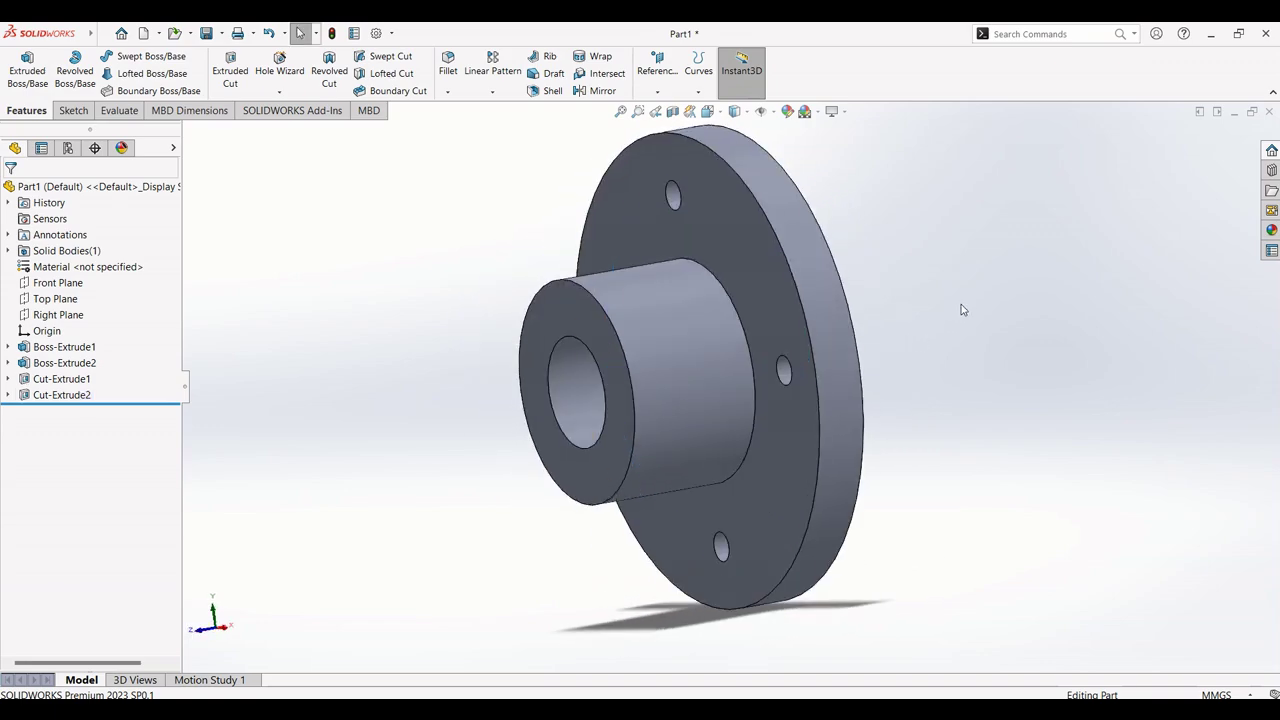
Step: Switch to the lab manual in Adobe Reader and examine the keyway taper and its dimensions in the flange's side view
{"action": "key", "text": "alt+Tab"}
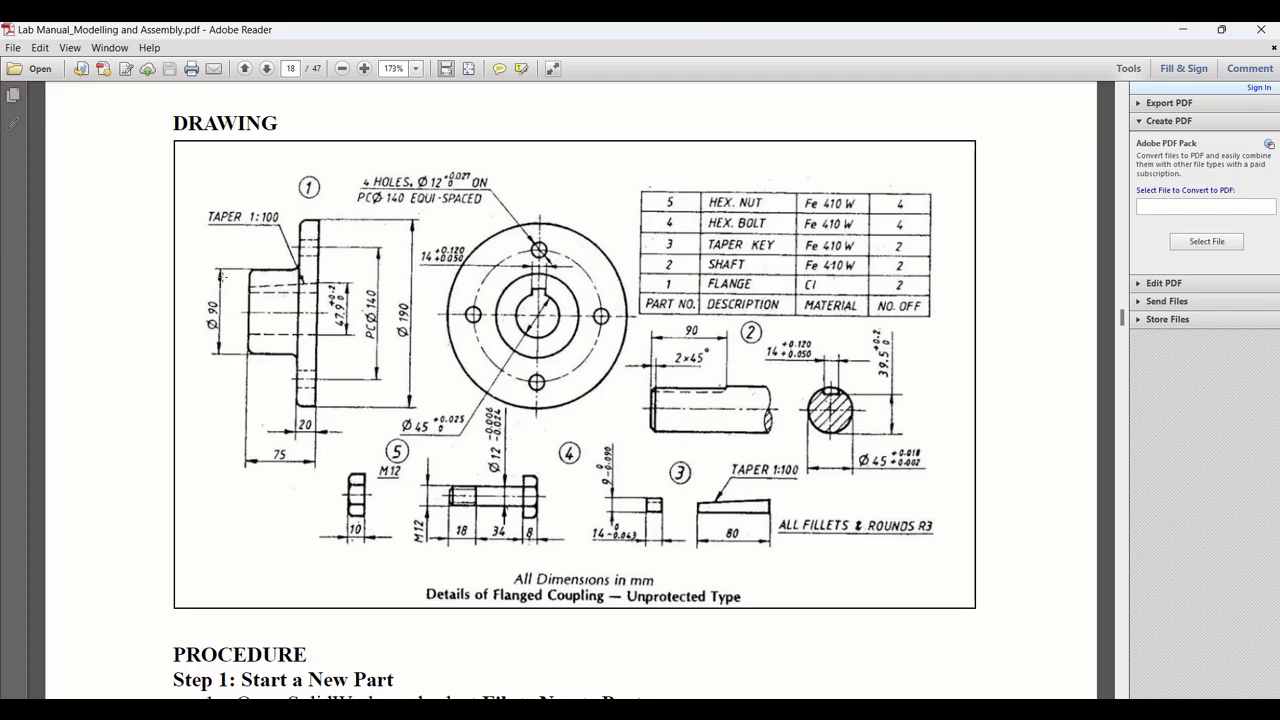
{"action": "left_click_drag", "start_coordinate": [235, 274], "coordinate": [354, 297]}
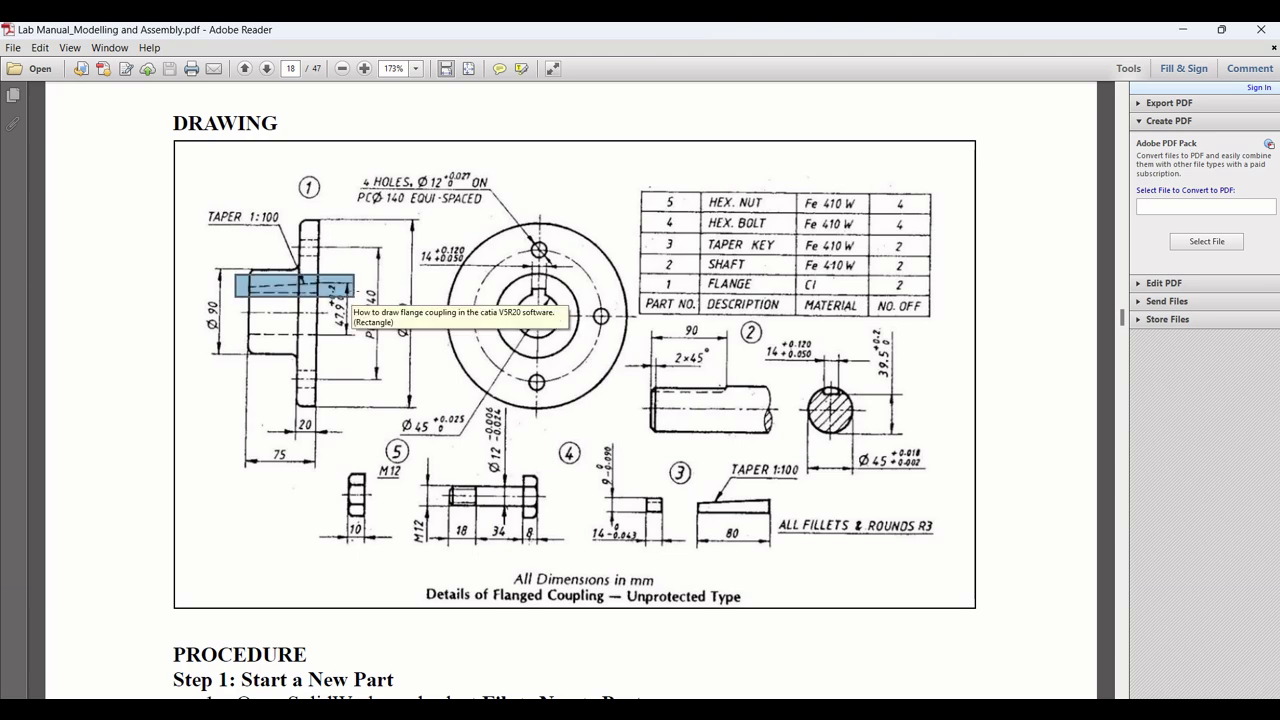
{"action": "left_click", "coordinate": [354, 296]}
{"action": "left_click", "coordinate": [355, 296]}
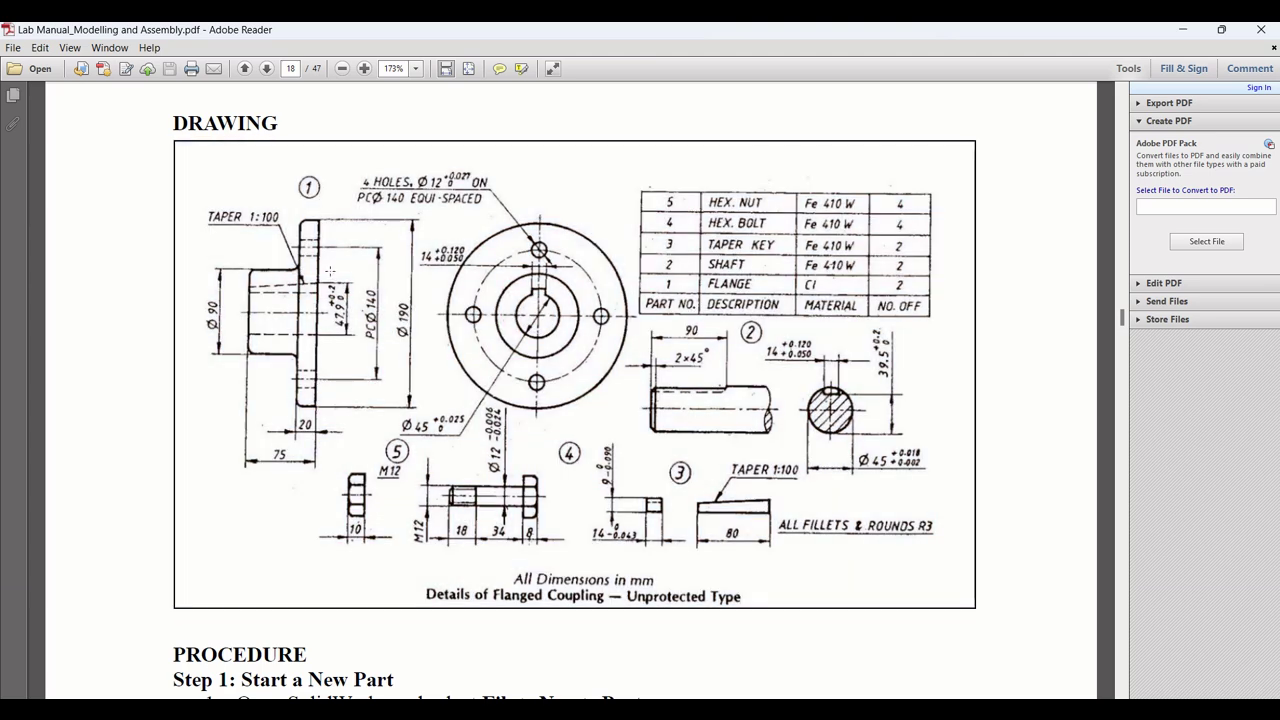
{"action": "left_click_drag", "start_coordinate": [311, 268], "coordinate": [329, 300]}
{"action": "left_click", "coordinate": [337, 318]}
{"action": "left_click", "coordinate": [338, 320]}
{"action": "left_click", "coordinate": [288, 296]}
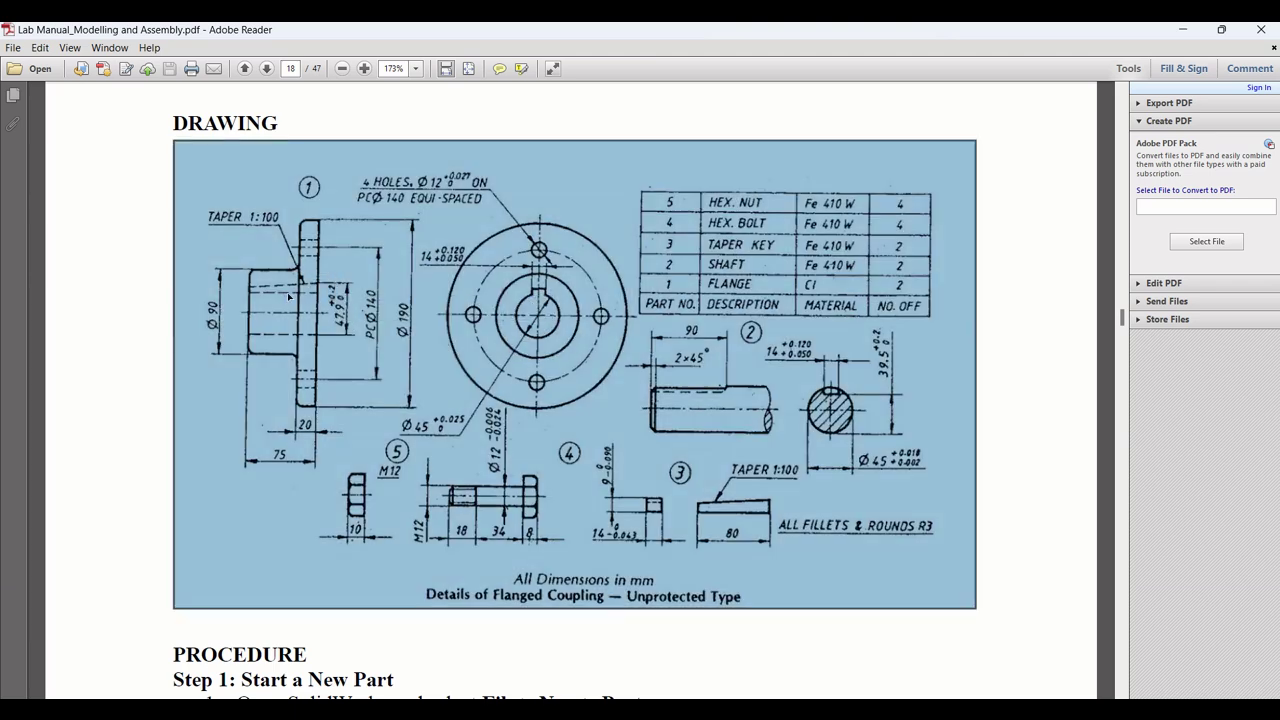
{"action": "left_click_drag", "start_coordinate": [240, 281], "coordinate": [262, 302]}
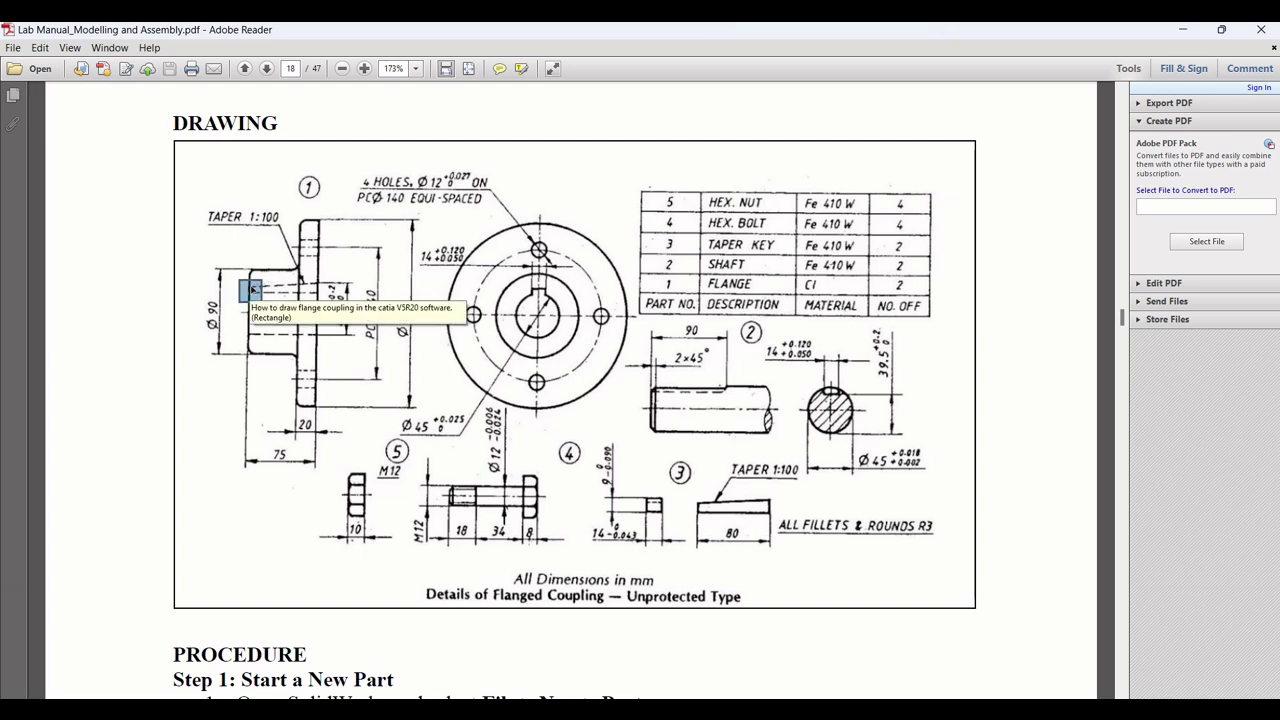
{"action": "left_click_drag", "start_coordinate": [187, 204], "coordinate": [292, 234]}
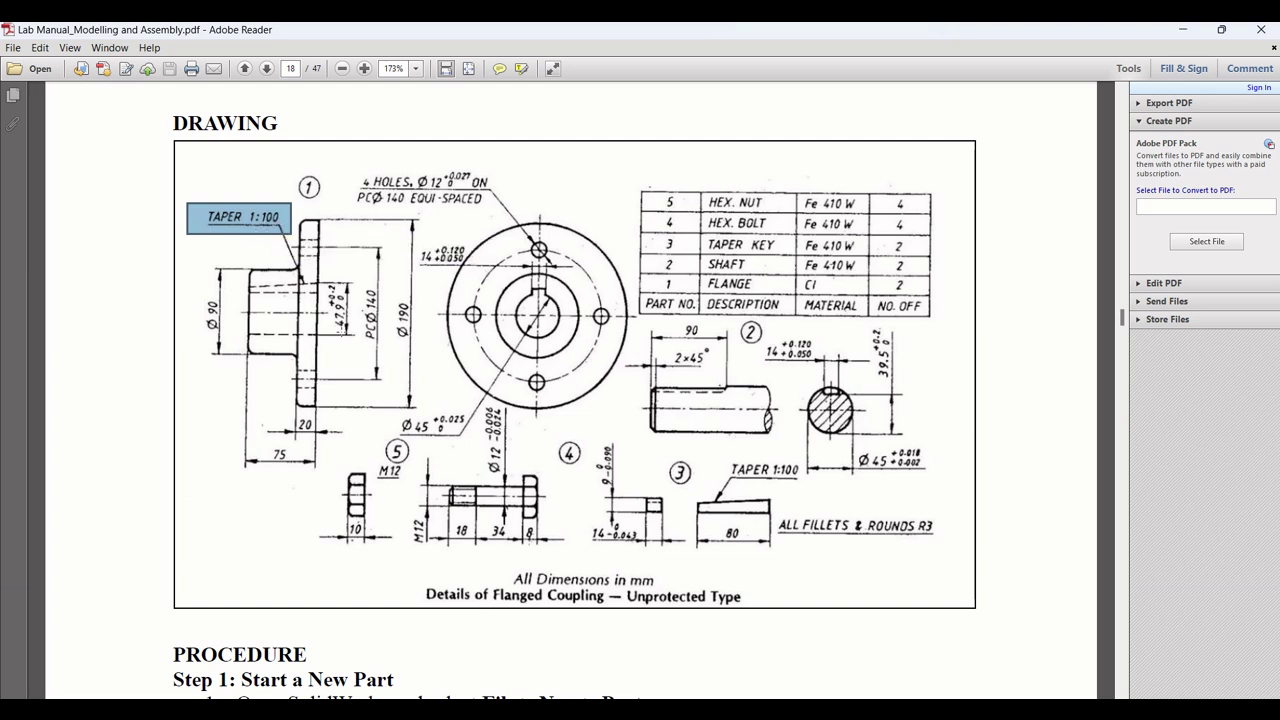
{"action": "left_click", "coordinate": [250, 288]}
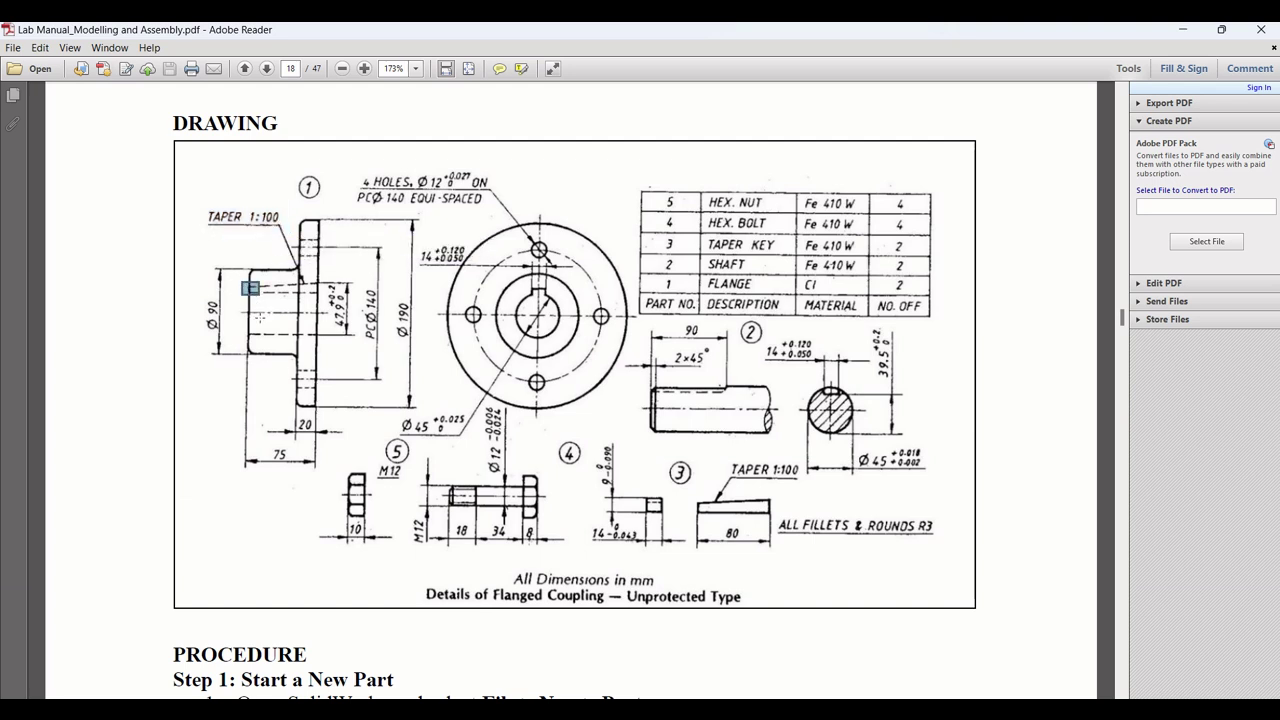
Step: Open Calculator, divide 1 by 100 for the keyway taper ratio, and multiply it by the flange's 75 mm overall length
{"action": "key", "text": "super"}
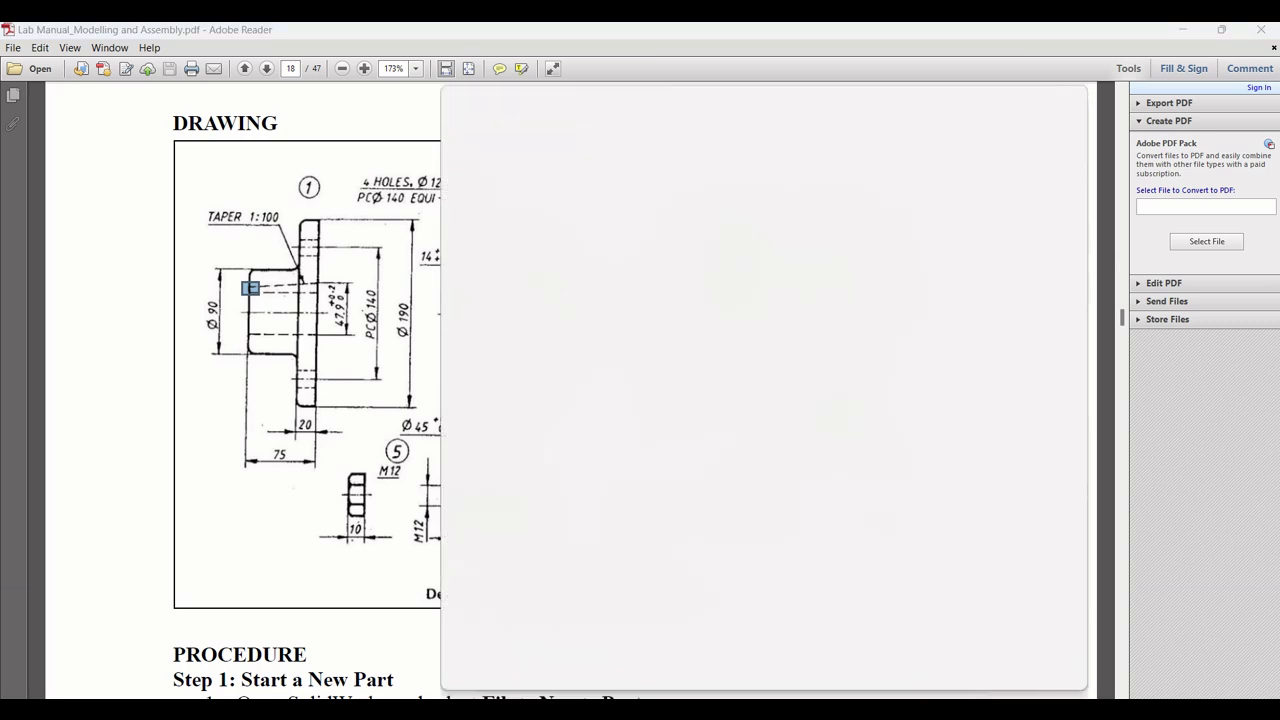
{"action": "type", "text": "cal"}
{"action": "key", "text": "Return"}
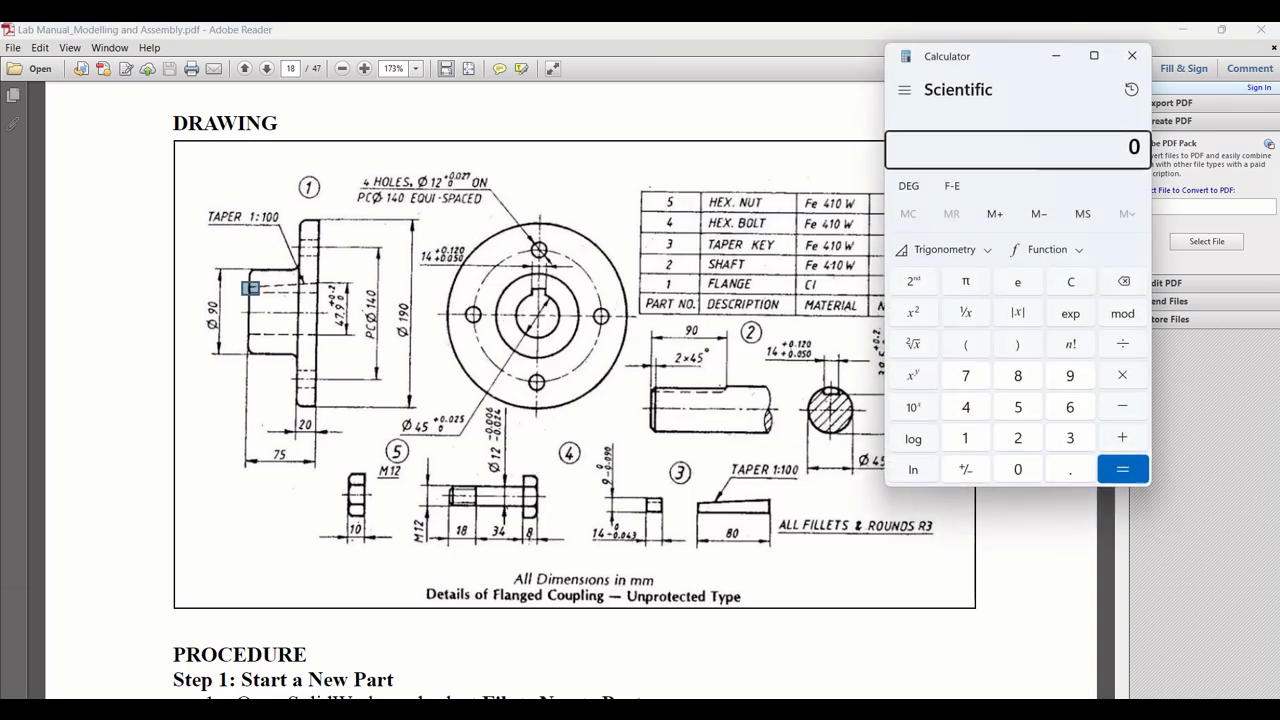
{"action": "type", "text": "1 ÷ 100"}
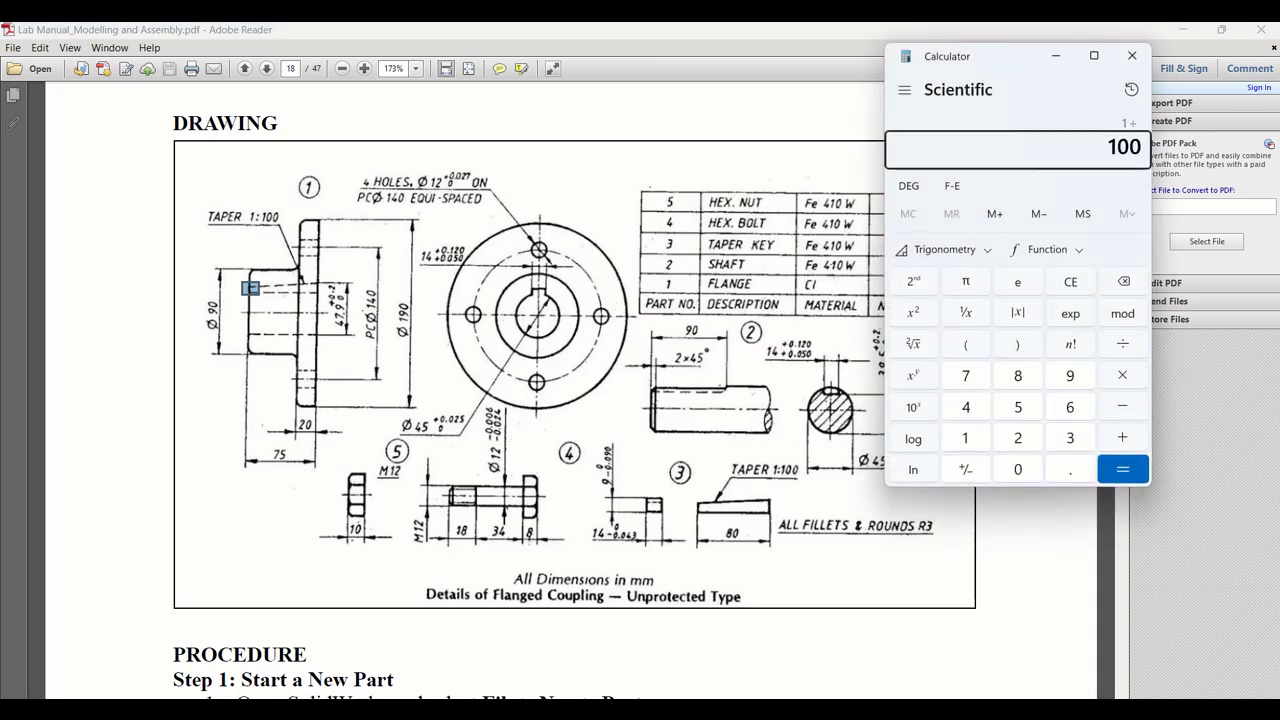
{"action": "key", "text": "Return"}
{"action": "left_click_drag", "start_coordinate": [227, 444], "coordinate": [342, 474]}
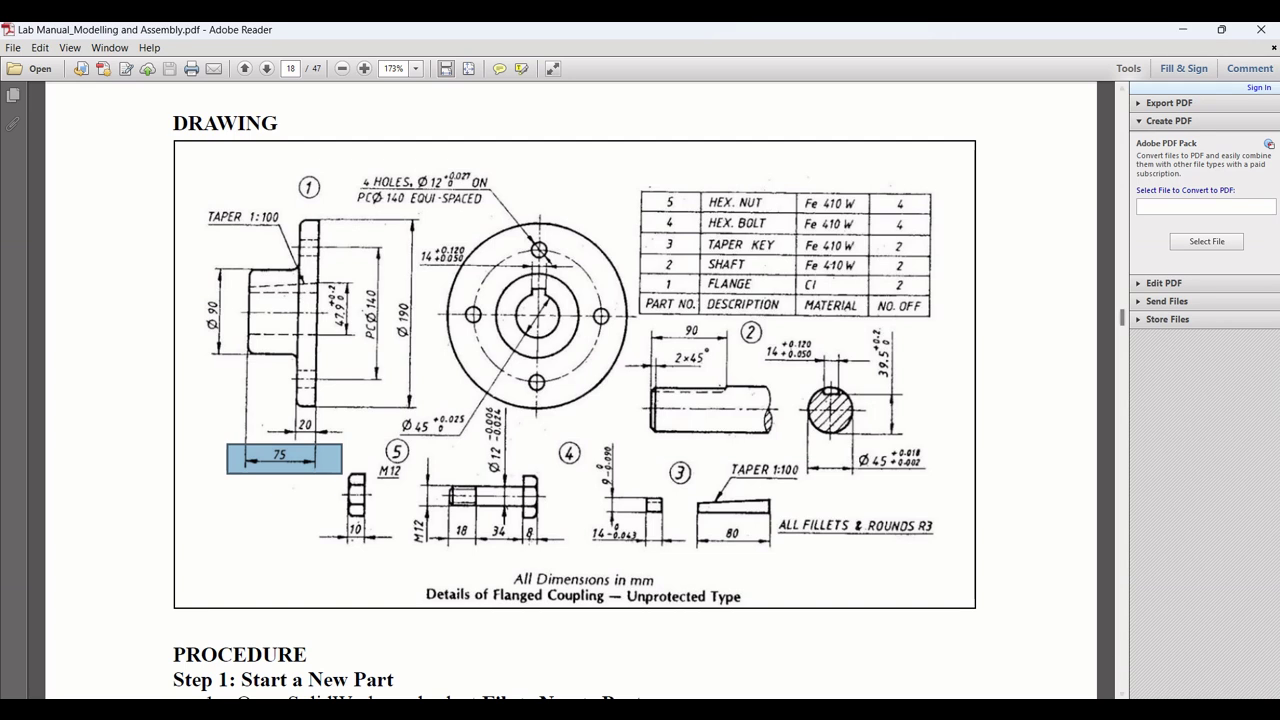
{"action": "left_click", "coordinate": [898, 709]}
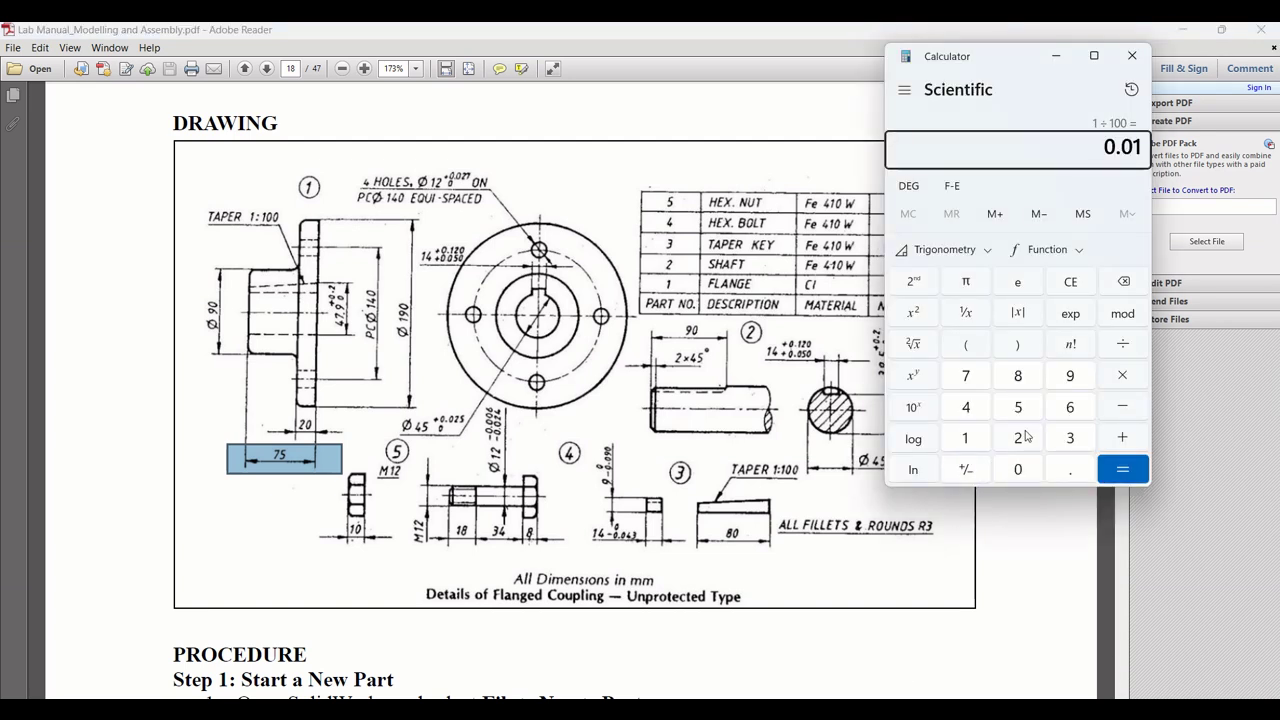
{"action": "type", "text": "*75"}
{"action": "key", "text": "Return"}
Step: Check the keyway's hub end in the drawing and subtract 3 from the calculated taper value in Calculator
{"action": "left_click", "coordinate": [241, 279]}
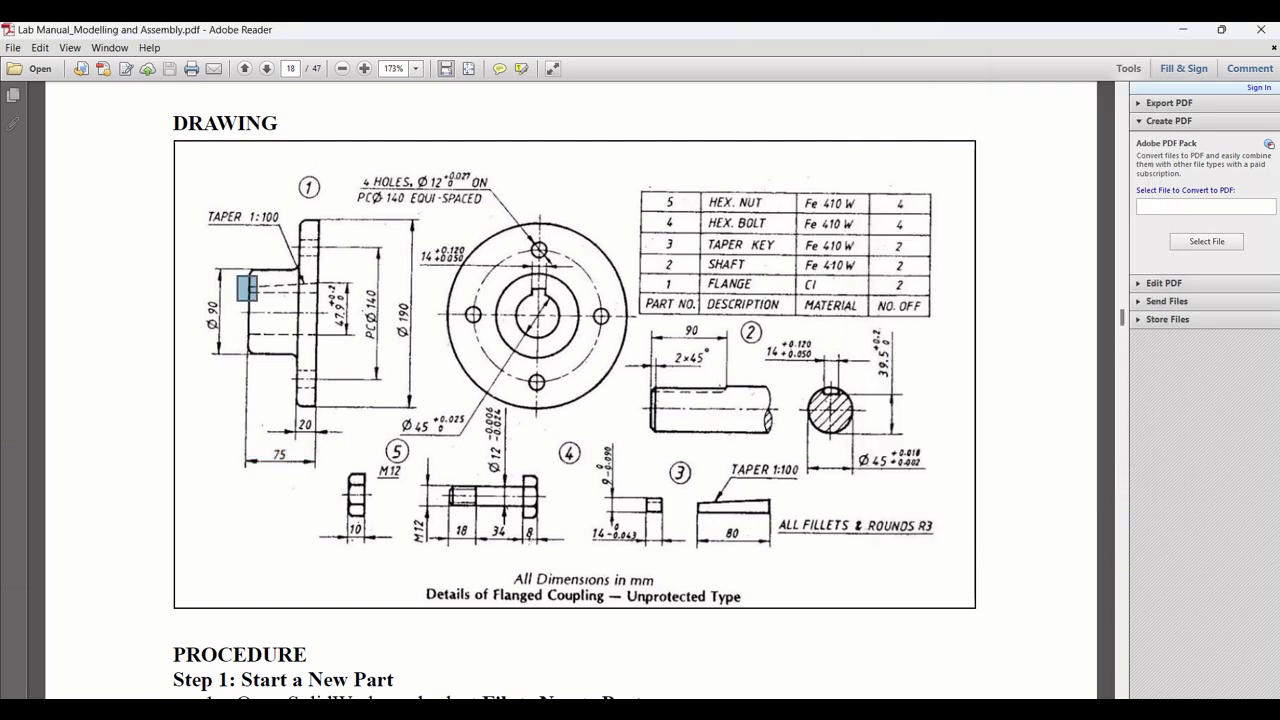
{"action": "key", "text": "alt+Tab"}
{"action": "left_click", "coordinate": [1121, 411]}
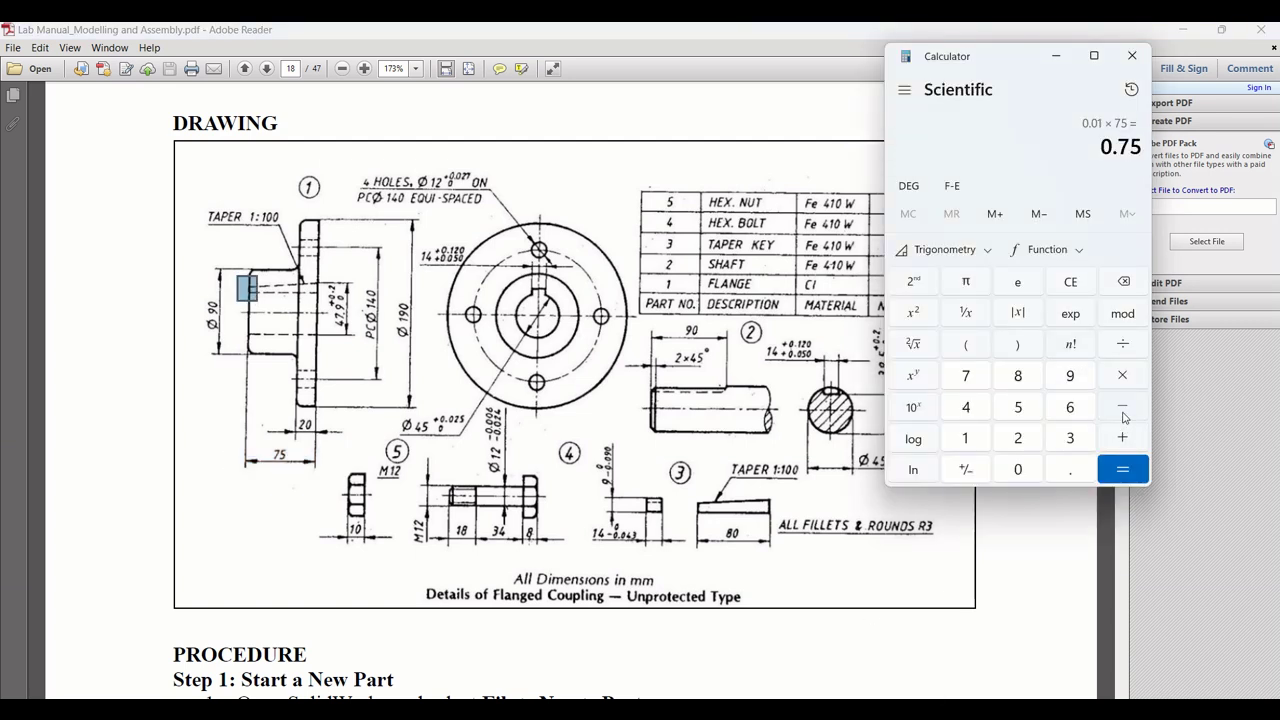
{"action": "left_click", "coordinate": [1076, 442]}
{"action": "left_click", "coordinate": [1122, 469]}
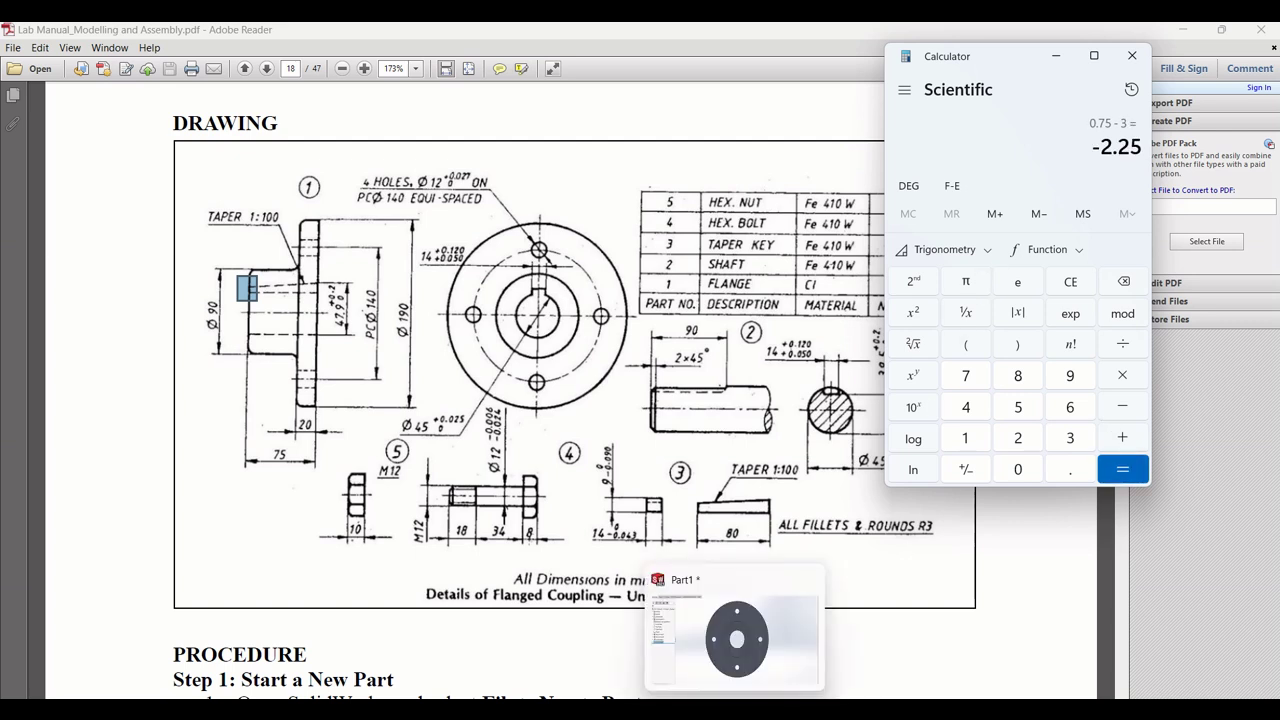
Step: Examine the keyway above the bore in the flange's front view in the lab manual drawing
{"action": "left_click", "coordinate": [735, 710]}
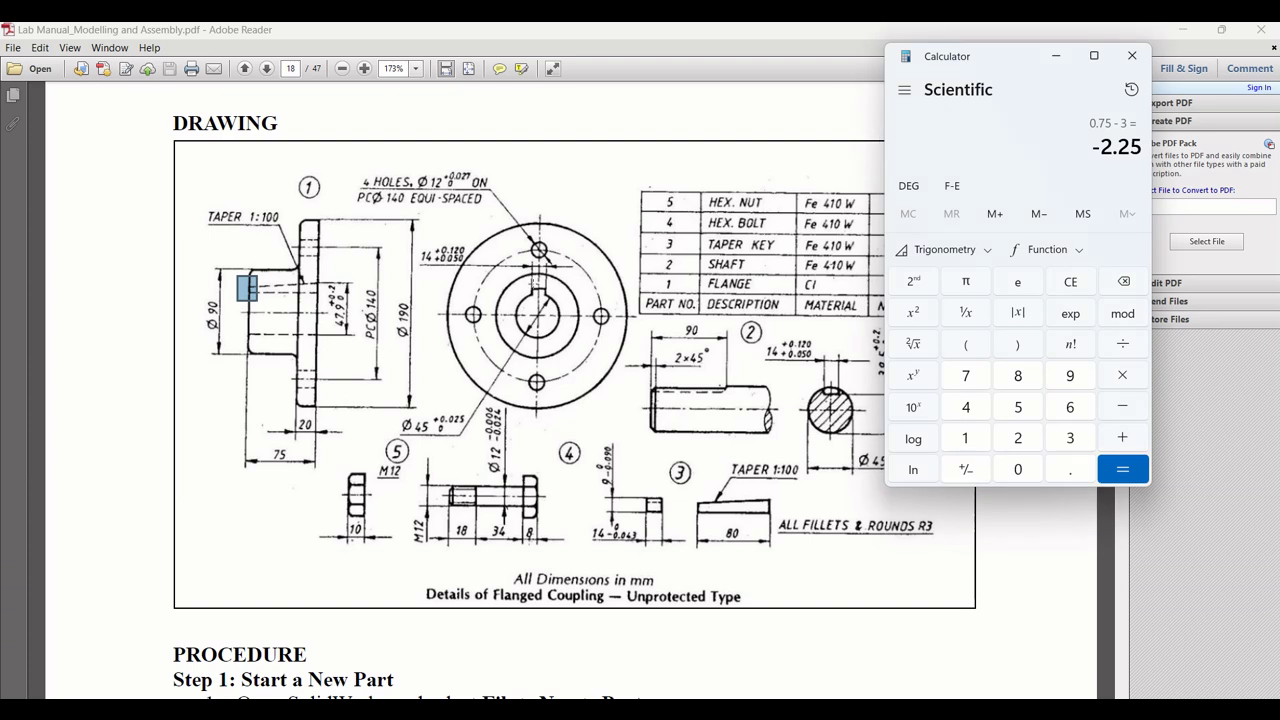
{"action": "left_click", "coordinate": [247, 288]}
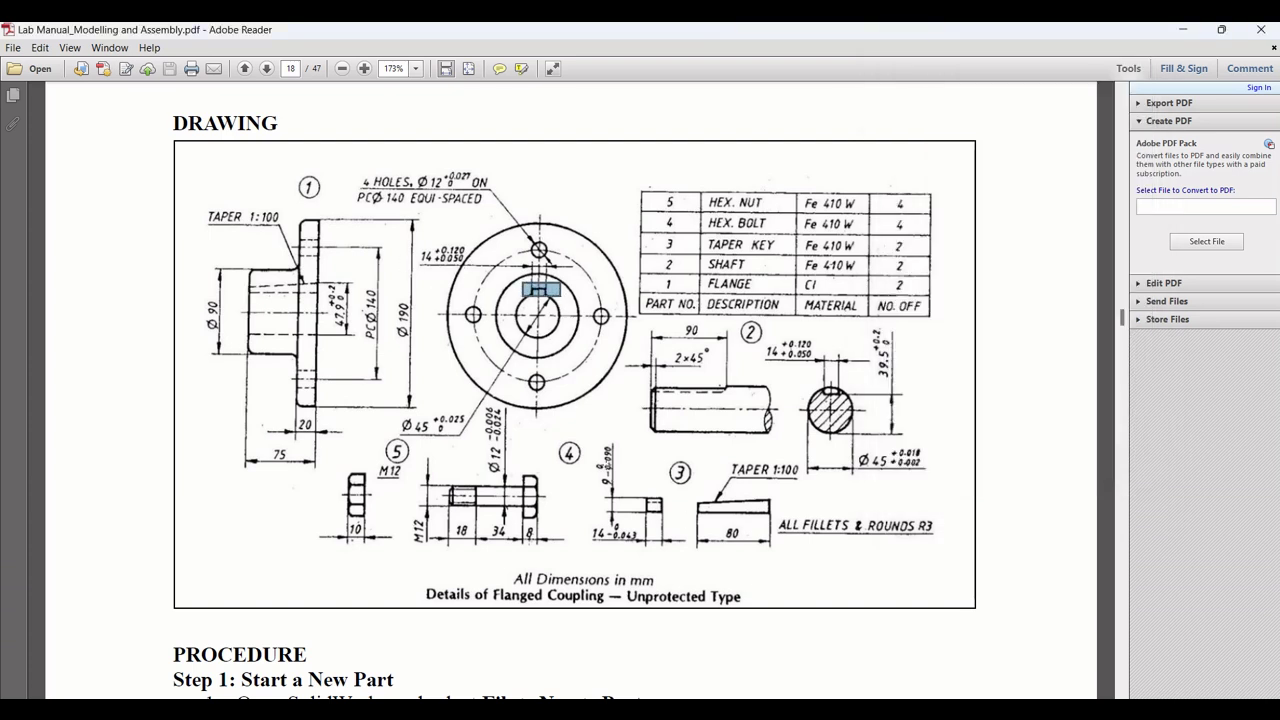
{"action": "mouse_move", "coordinate": [737, 712]}
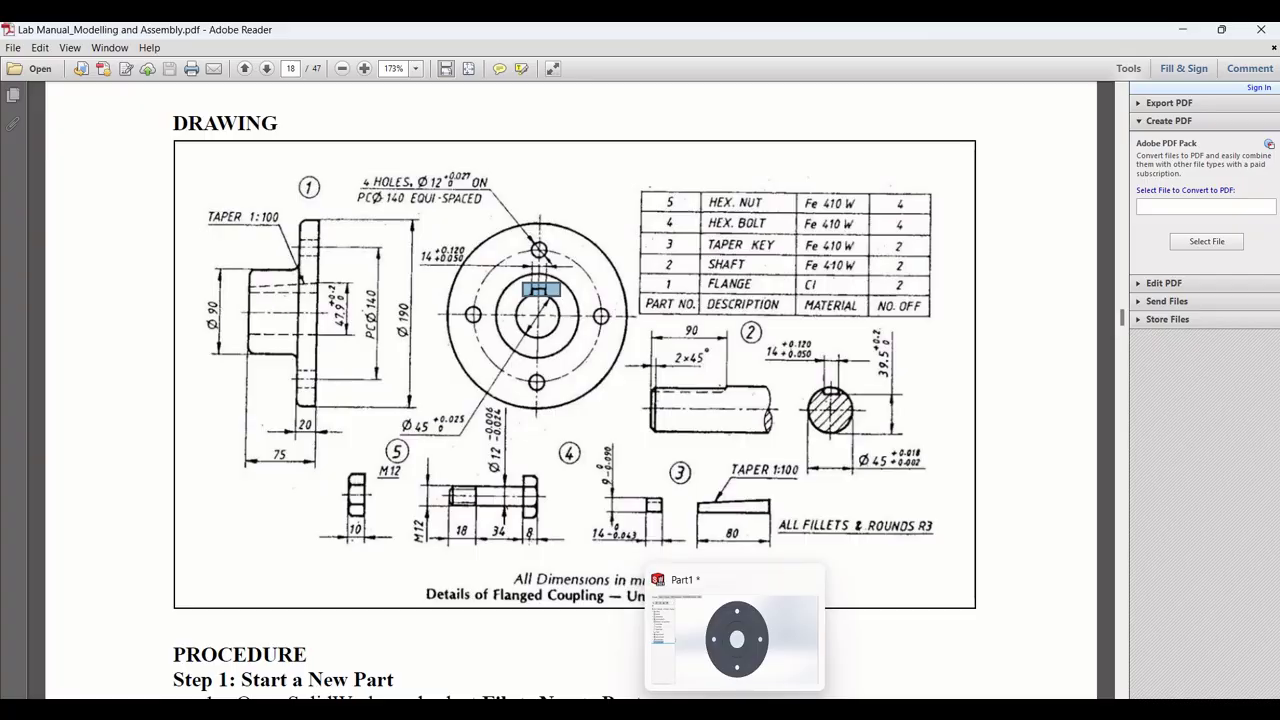
Step: Switch to the SOLIDWORKS part and sketch a center rectangle about 28 by 22 mm on the disc's flat face, centred on the bore's top point
{"action": "left_click", "coordinate": [737, 640]}
{"action": "middle_click_drag", "start_coordinate": [893, 309], "coordinate": [726, 307]}
{"action": "right_click", "coordinate": [708, 286]}
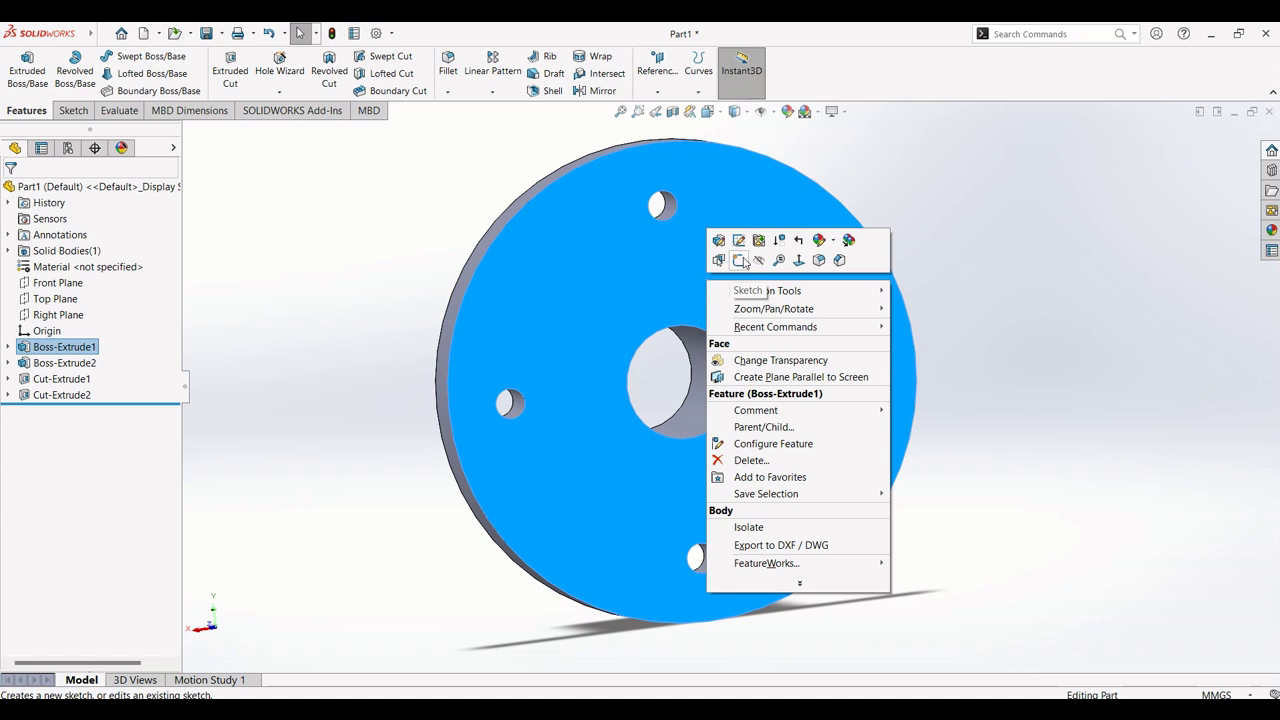
{"action": "left_click", "coordinate": [740, 260]}
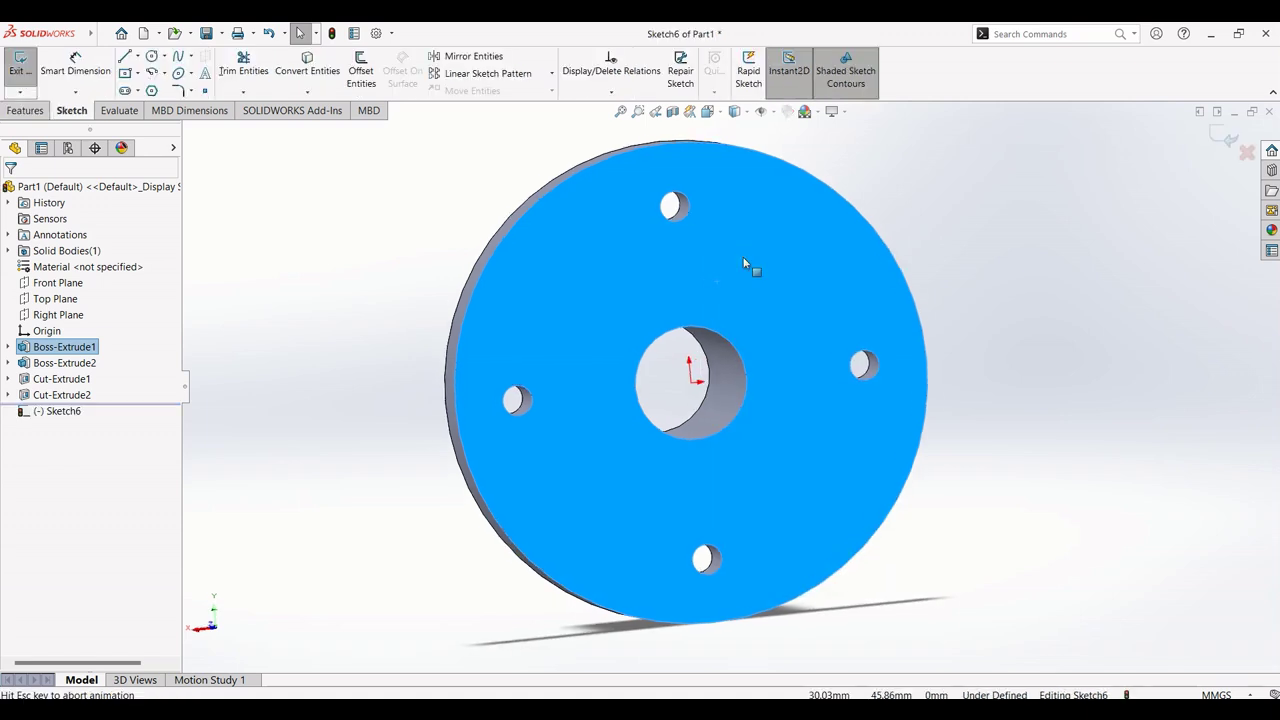
{"action": "left_click", "coordinate": [126, 74]}
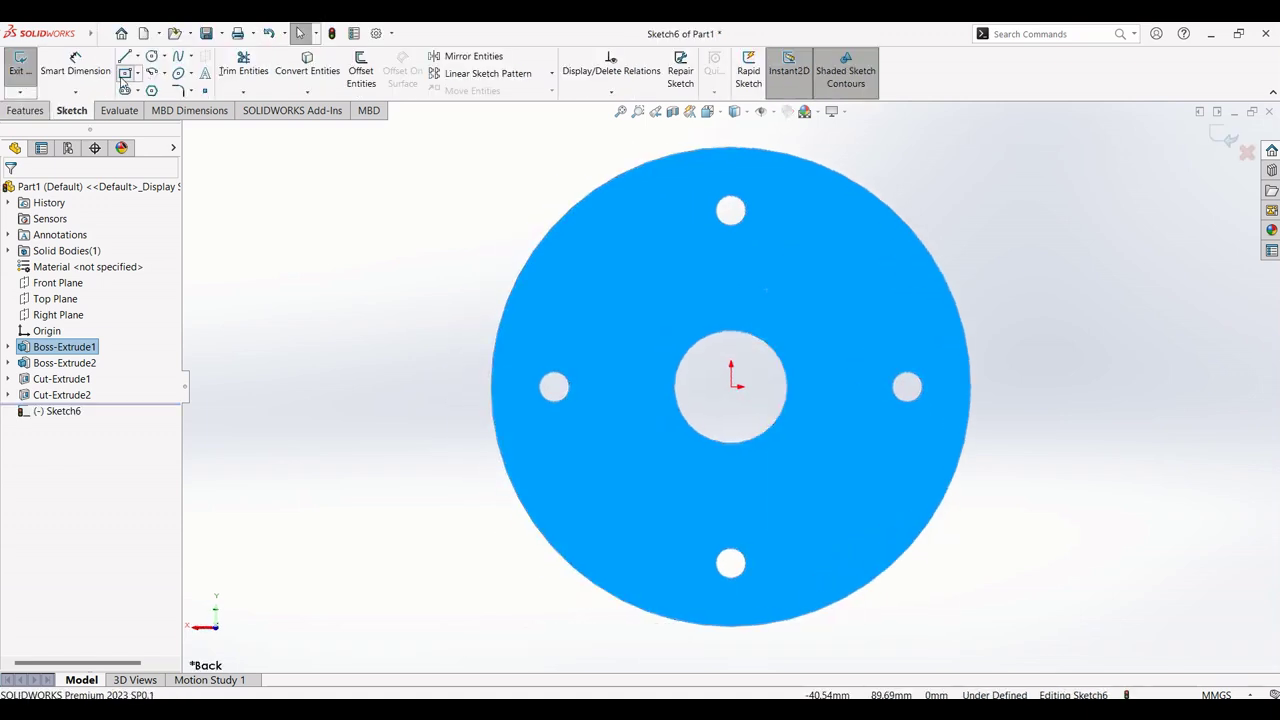
{"action": "left_click", "coordinate": [731, 331]}
{"action": "left_click", "coordinate": [766, 358]}
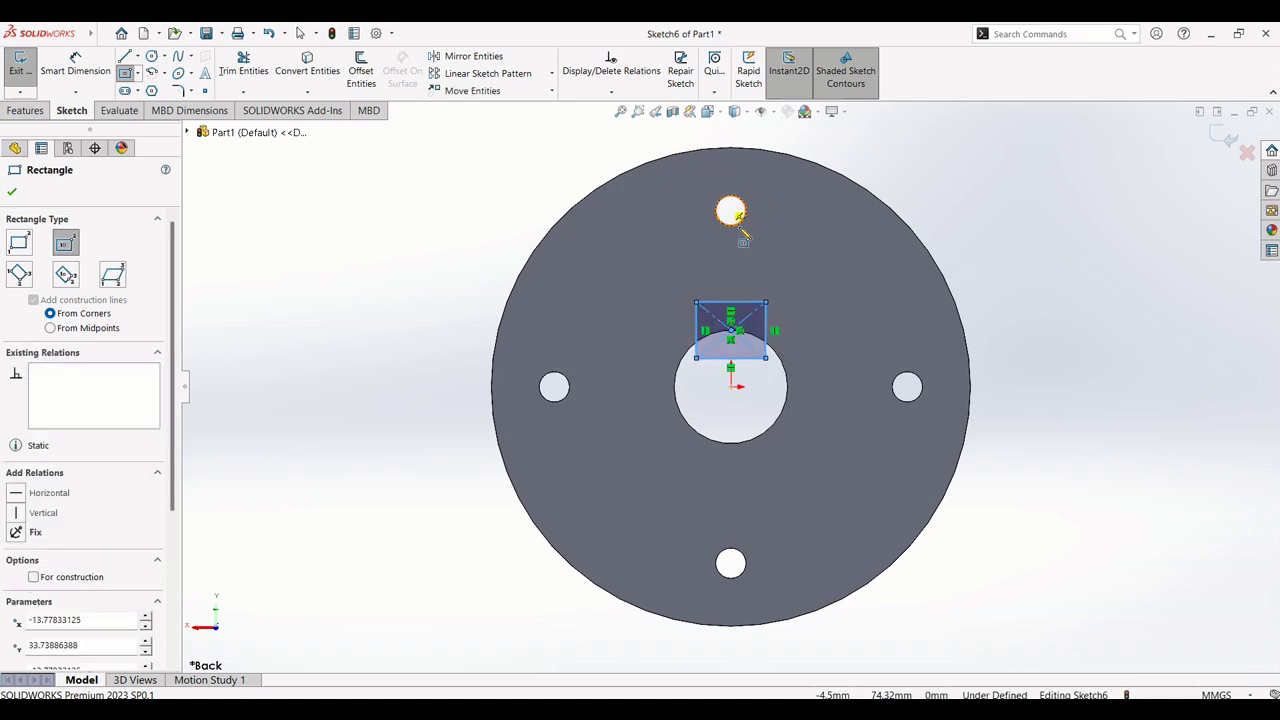
Step: Dimension the width of the keyway rectangle on the disc's flat face to 14 mm
{"action": "scroll", "coordinate": [880, 380], "scroll_direction": "up", "scroll_amount": 2}
{"action": "scroll", "coordinate": [774, 277], "scroll_direction": "down", "scroll_amount": 3}
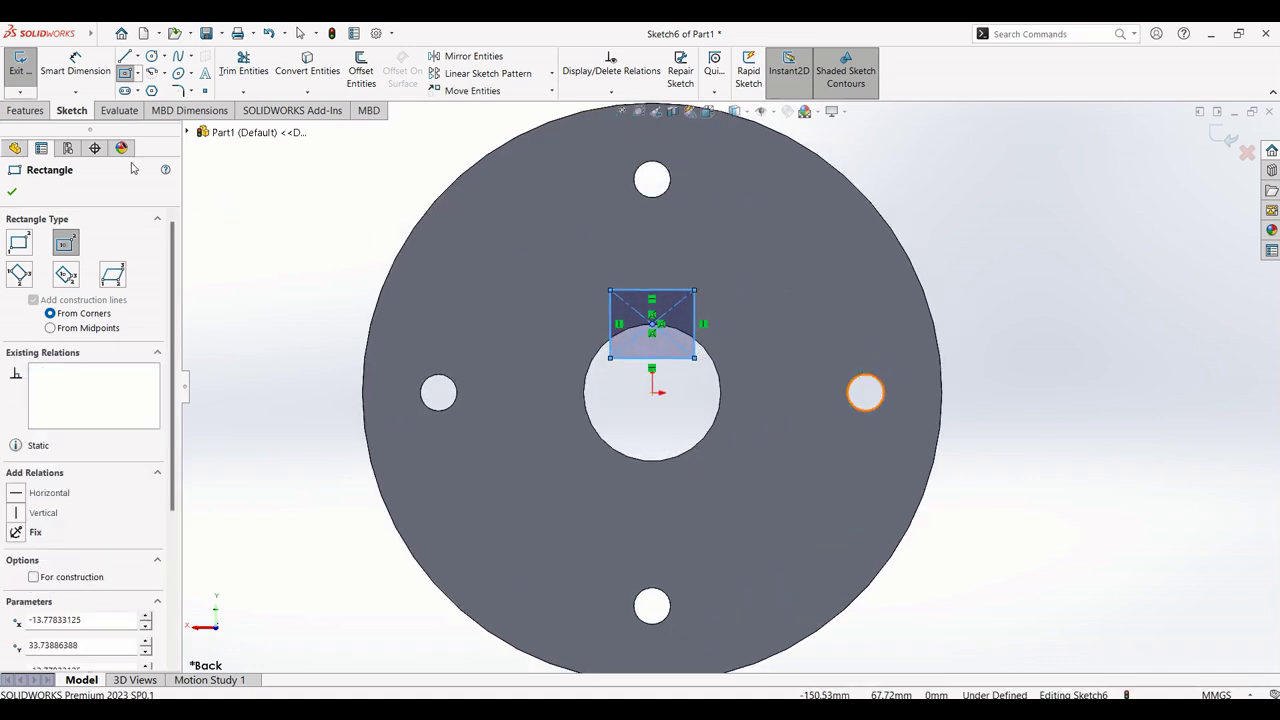
{"action": "left_click", "coordinate": [82, 65]}
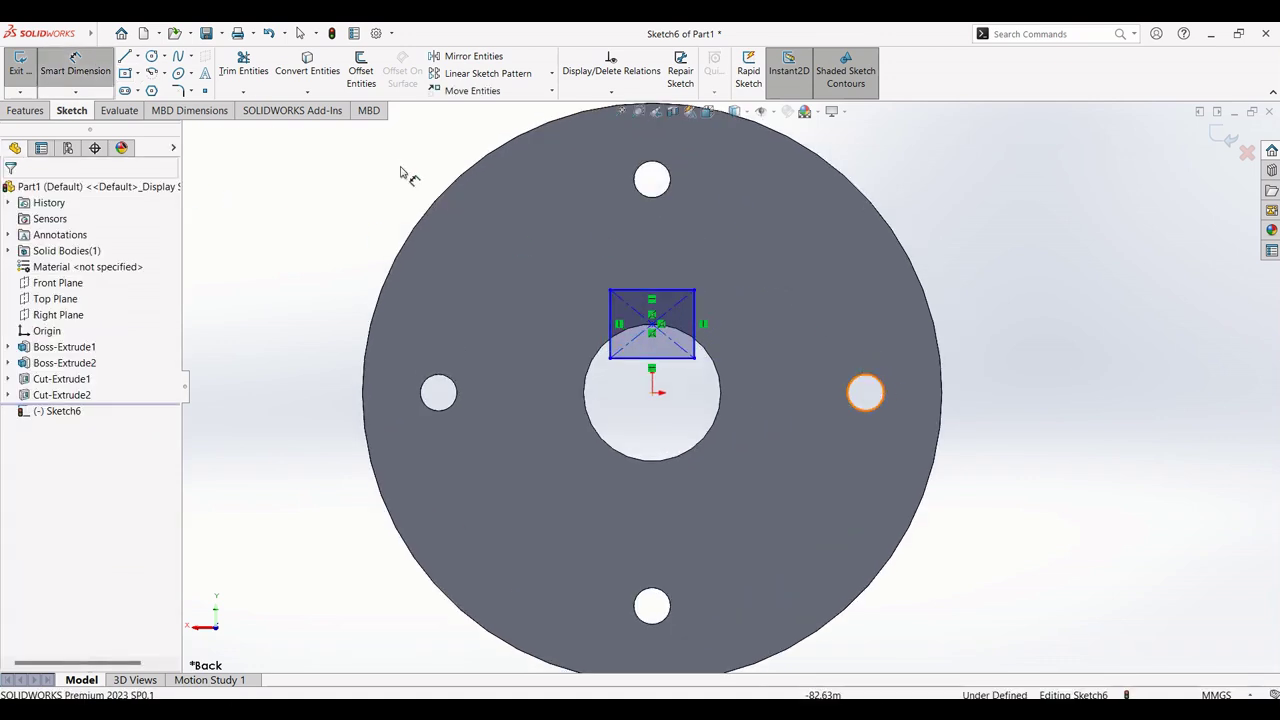
{"action": "left_click", "coordinate": [668, 290]}
{"action": "left_click", "coordinate": [661, 228]}
{"action": "type", "text": "14"}
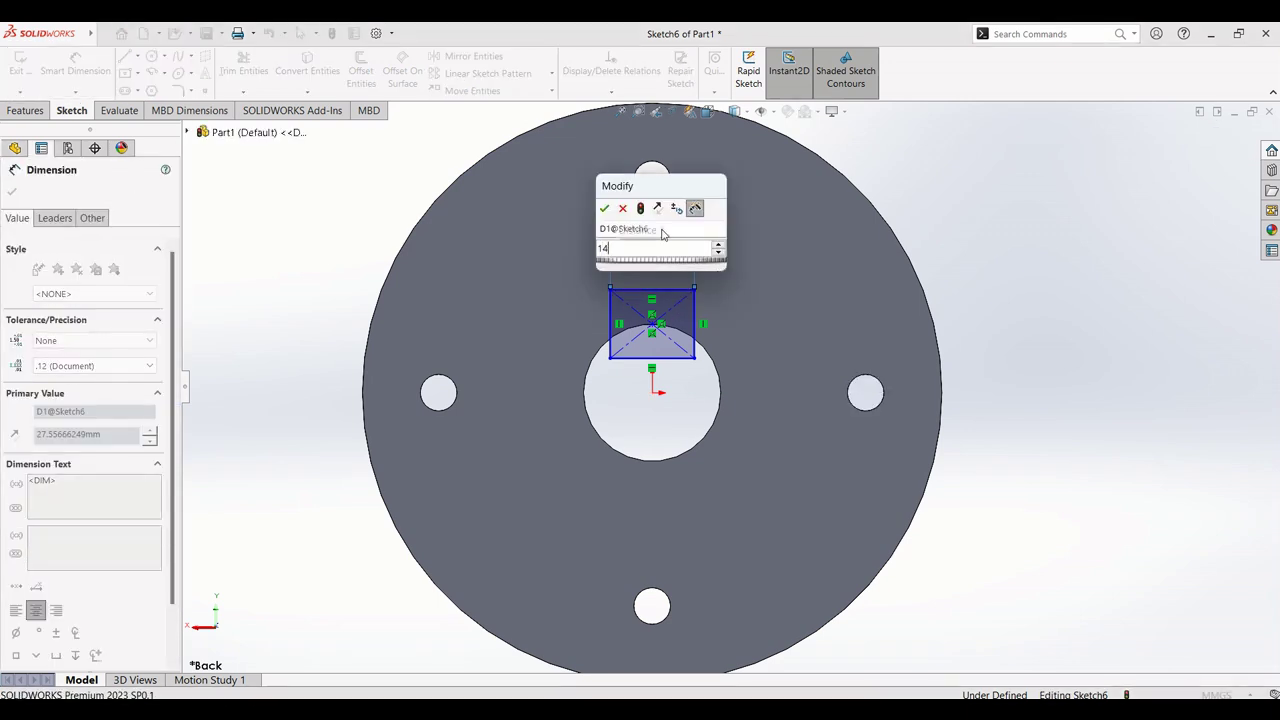
{"action": "key", "text": "Return"}
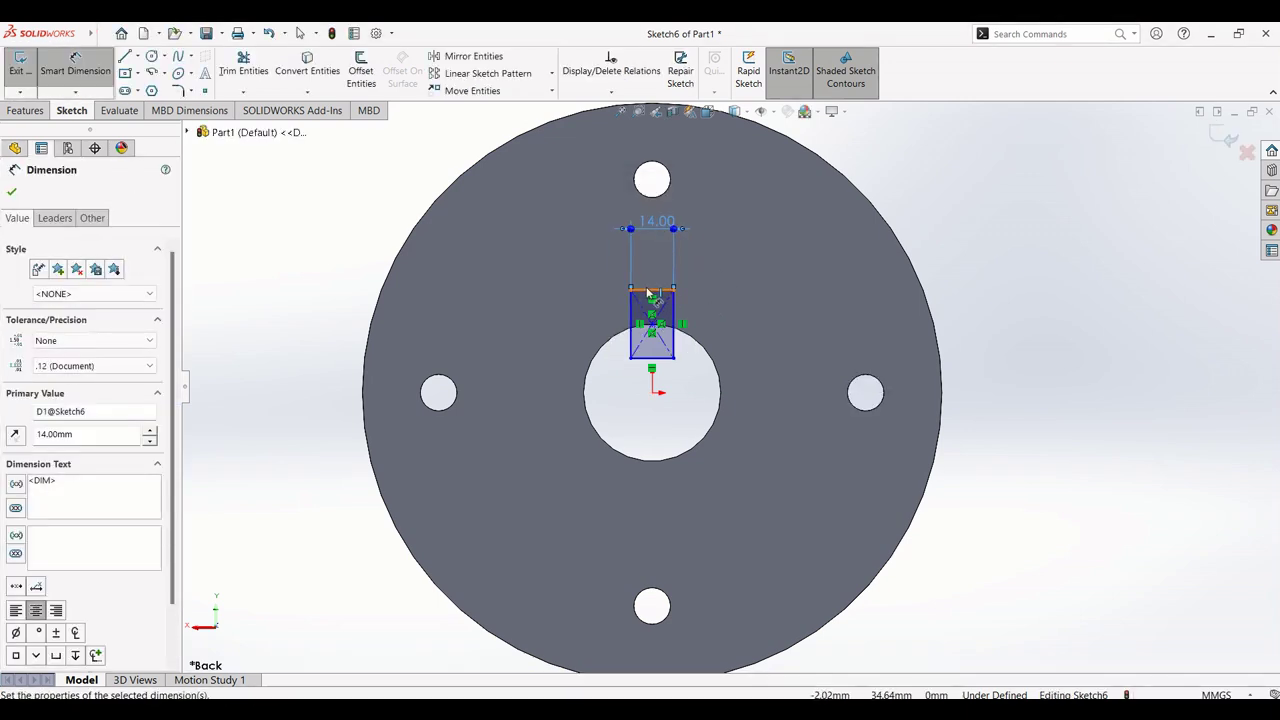
Step: Set the distance from the disc-side rectangle's top edge to its centre point to 3 mm and exit the sketch
{"action": "left_click", "coordinate": [648, 290]}
{"action": "left_click", "coordinate": [659, 316]}
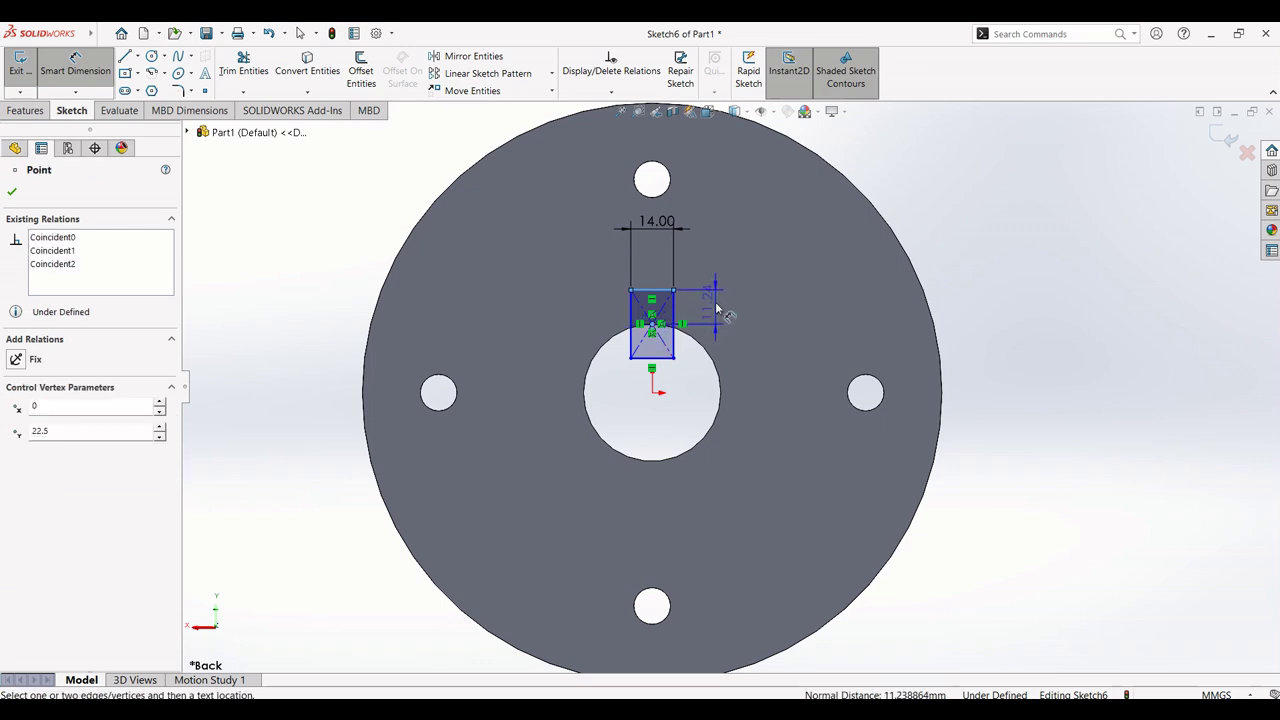
{"action": "left_click", "coordinate": [716, 306]}
{"action": "type", "text": "3"}
{"action": "key", "text": "Return"}
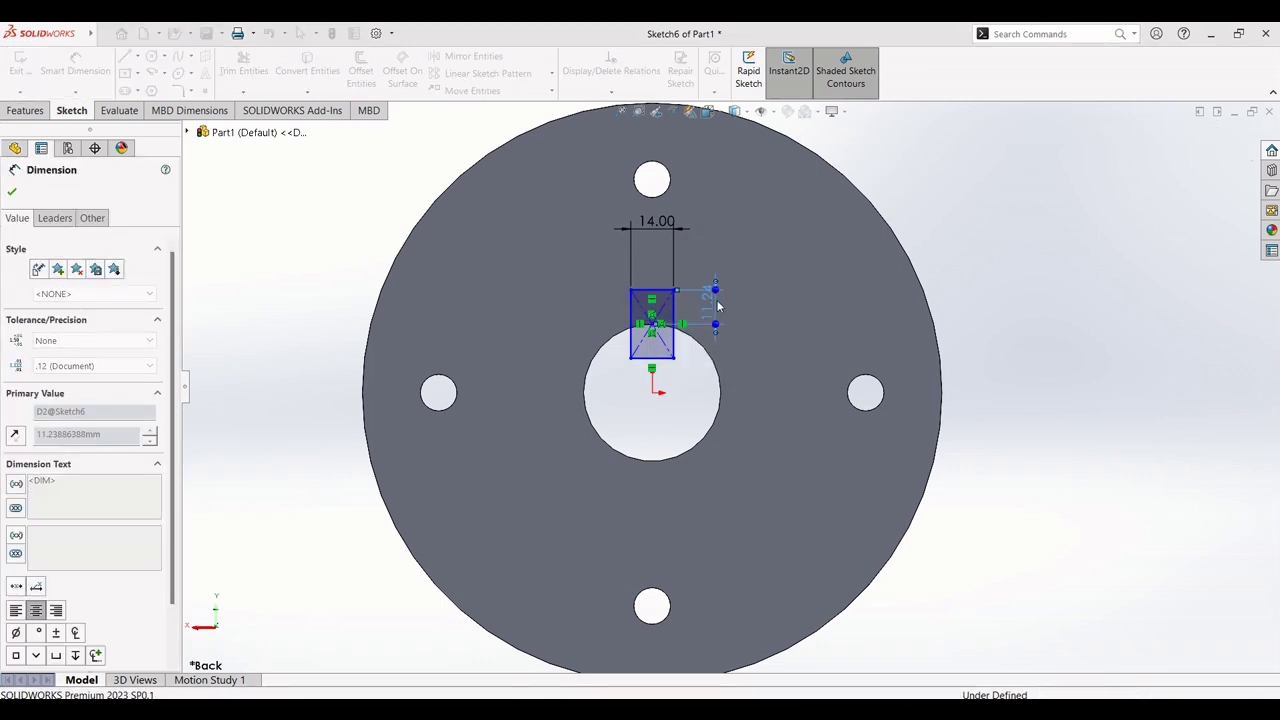
{"action": "scroll", "coordinate": [755, 383], "scroll_direction": "down", "scroll_amount": 1}
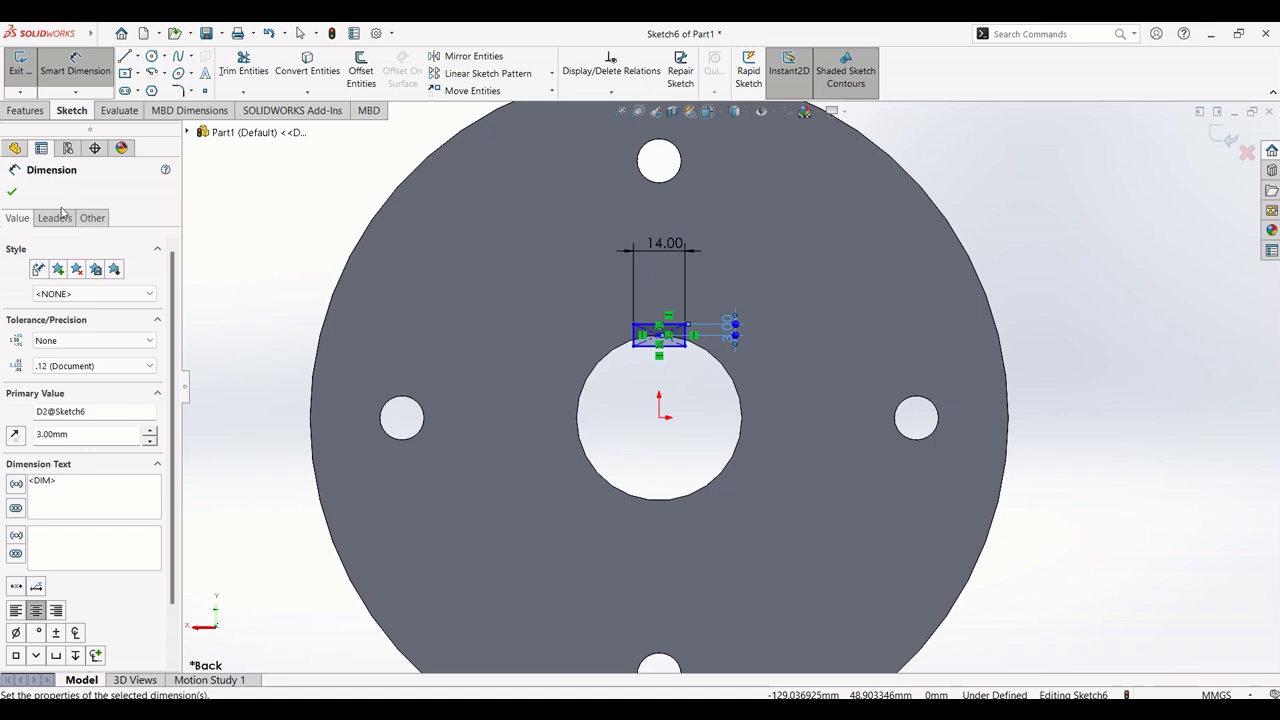
{"action": "left_click", "coordinate": [12, 193]}
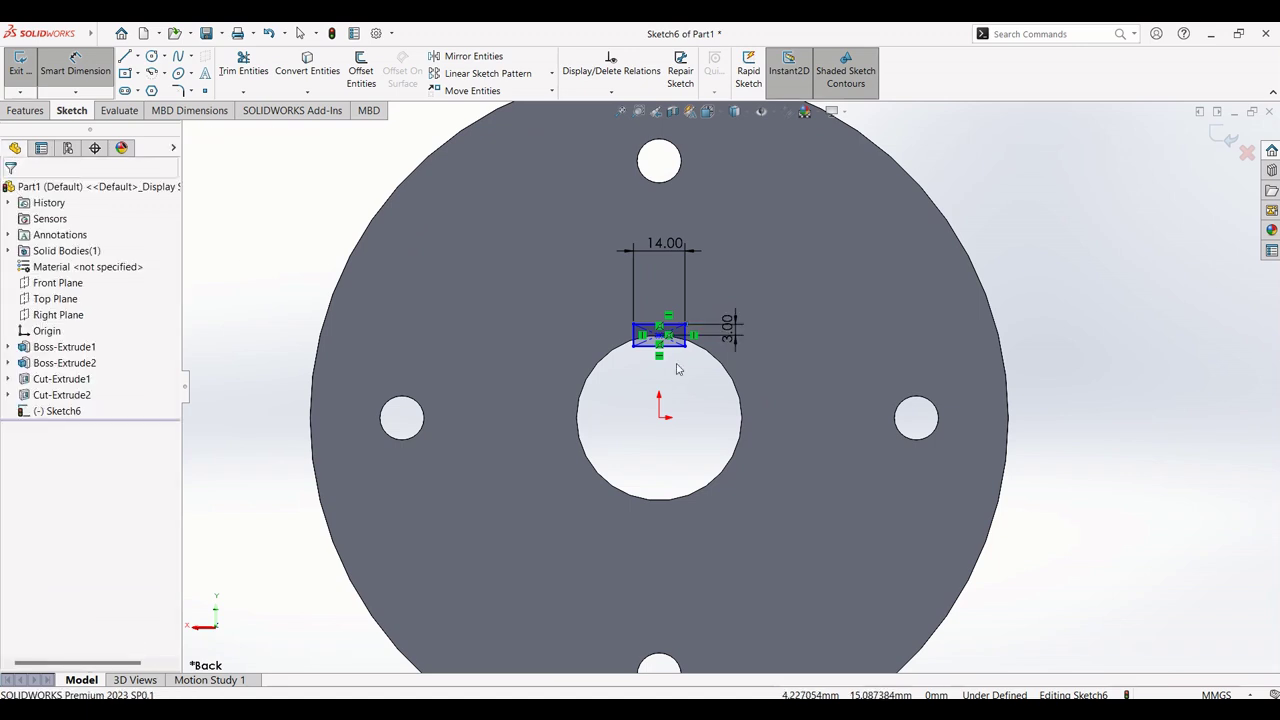
{"action": "left_click", "coordinate": [1226, 139]}
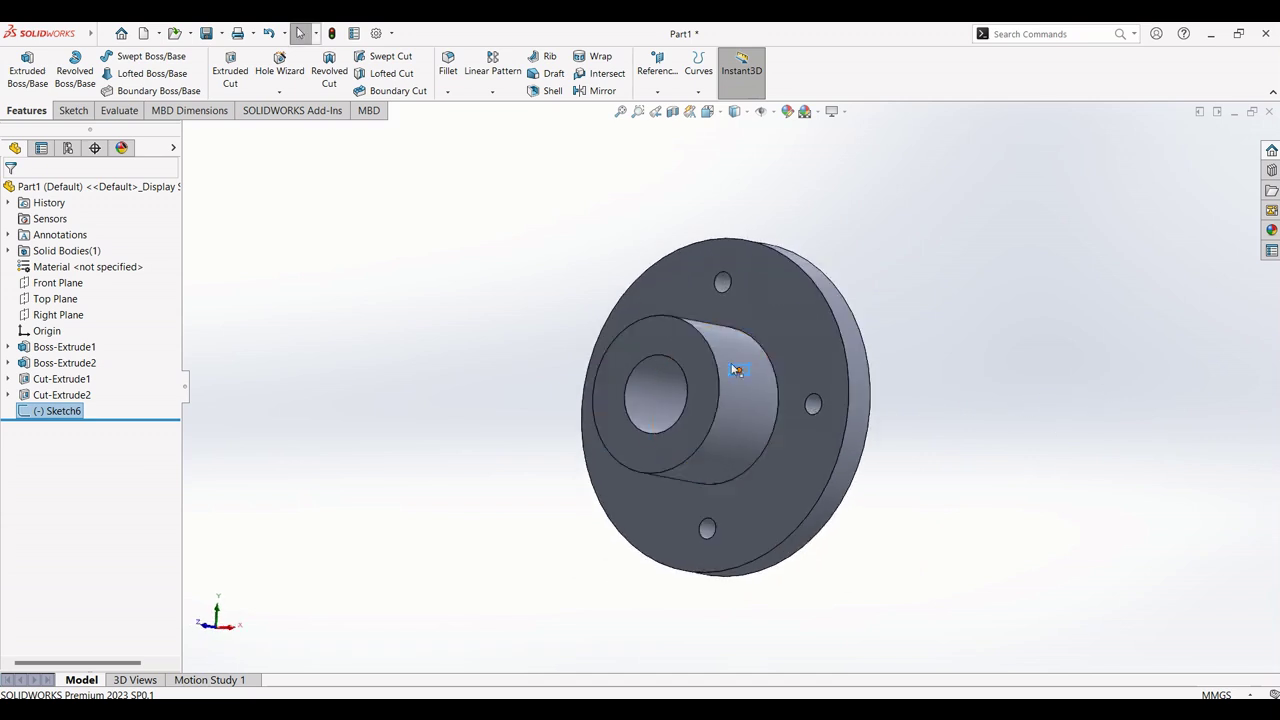
Step: Sketch a center rectangle about 32 mm wide on the hub's end face, centred on the top point of the bore edge
{"action": "left_click", "coordinate": [660, 337]}
{"action": "left_click", "coordinate": [727, 299]}
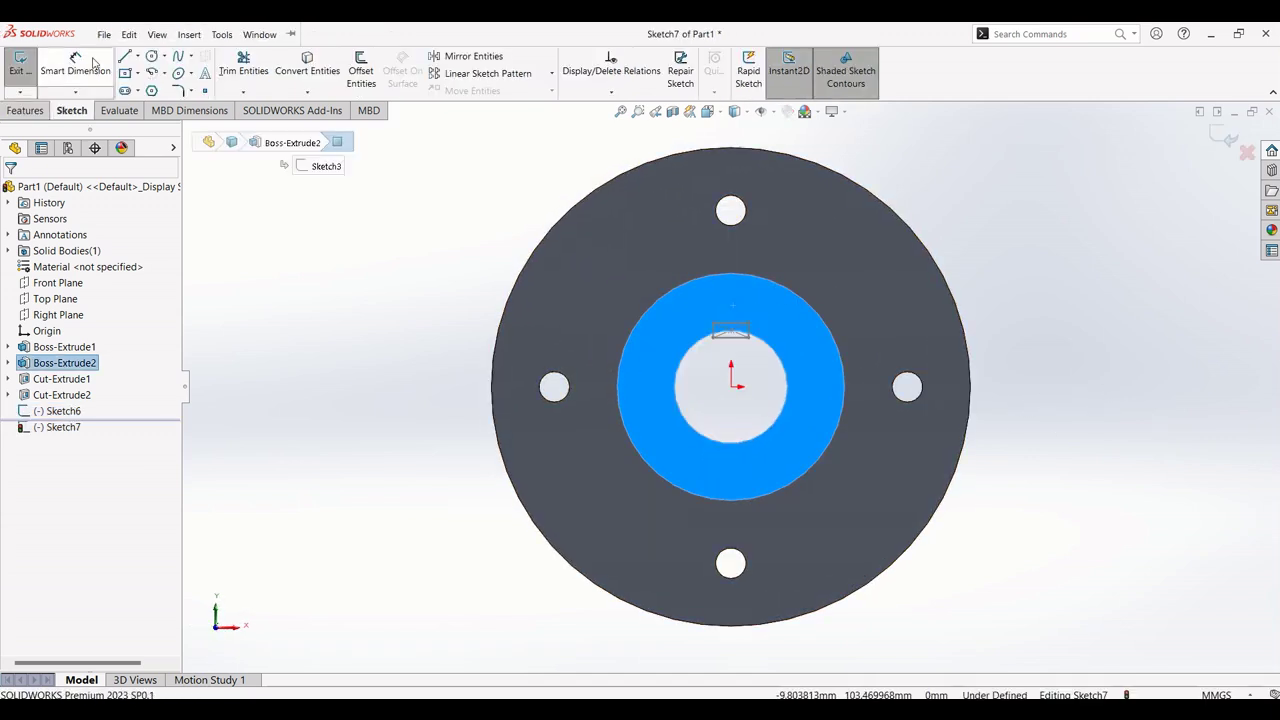
{"action": "left_click", "coordinate": [123, 76]}
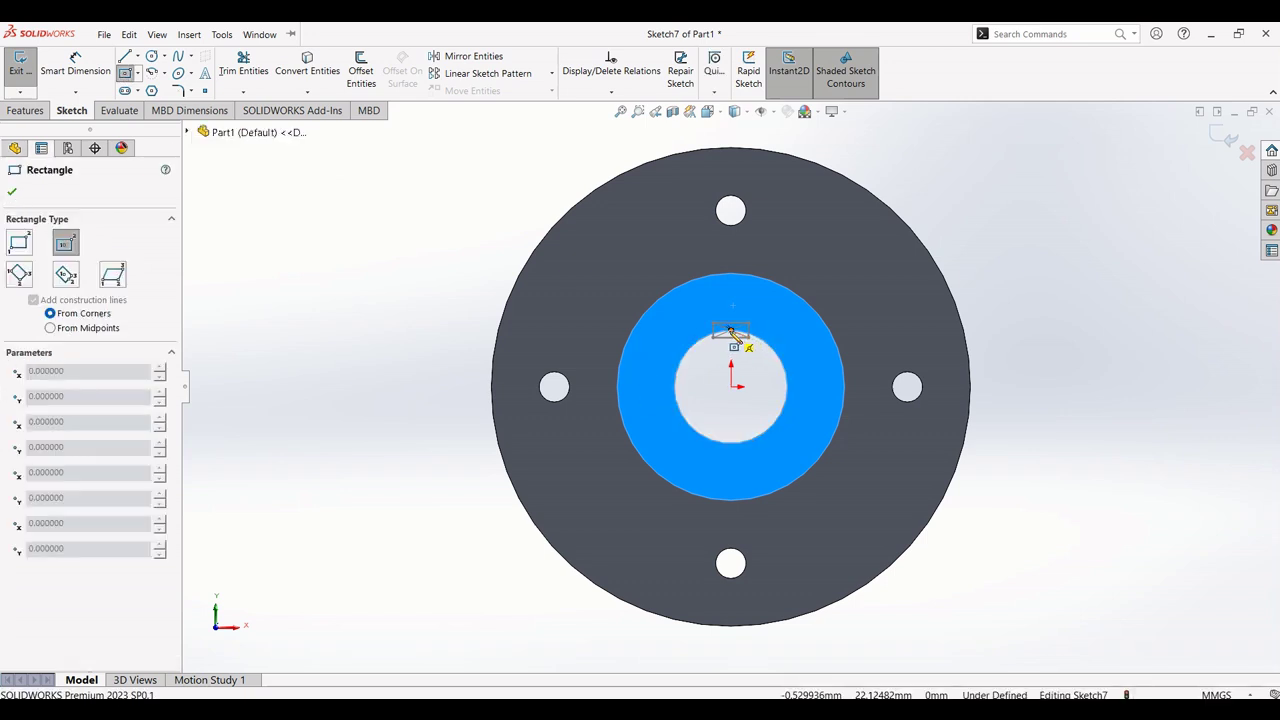
{"action": "left_click", "coordinate": [731, 331]}
{"action": "left_click", "coordinate": [771, 379]}
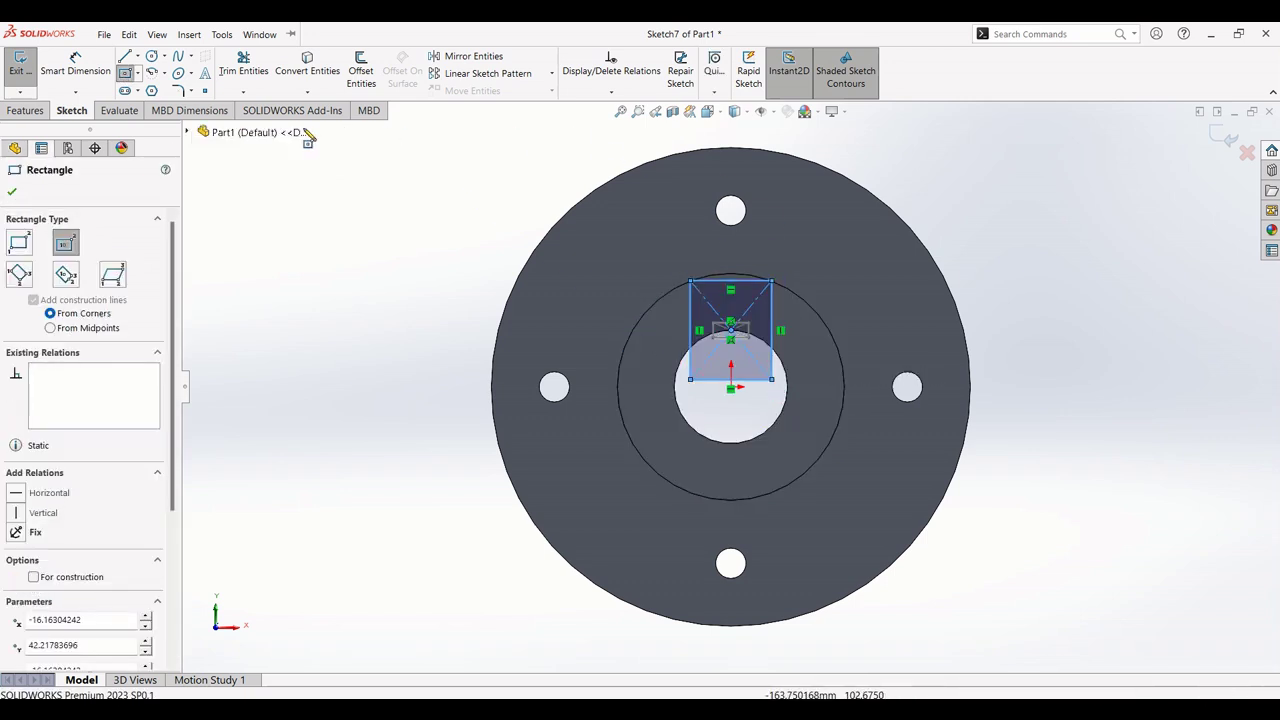
Step: Dimension the width of the hub-end keyway rectangle to 14 mm
{"action": "left_click", "coordinate": [52, 75]}
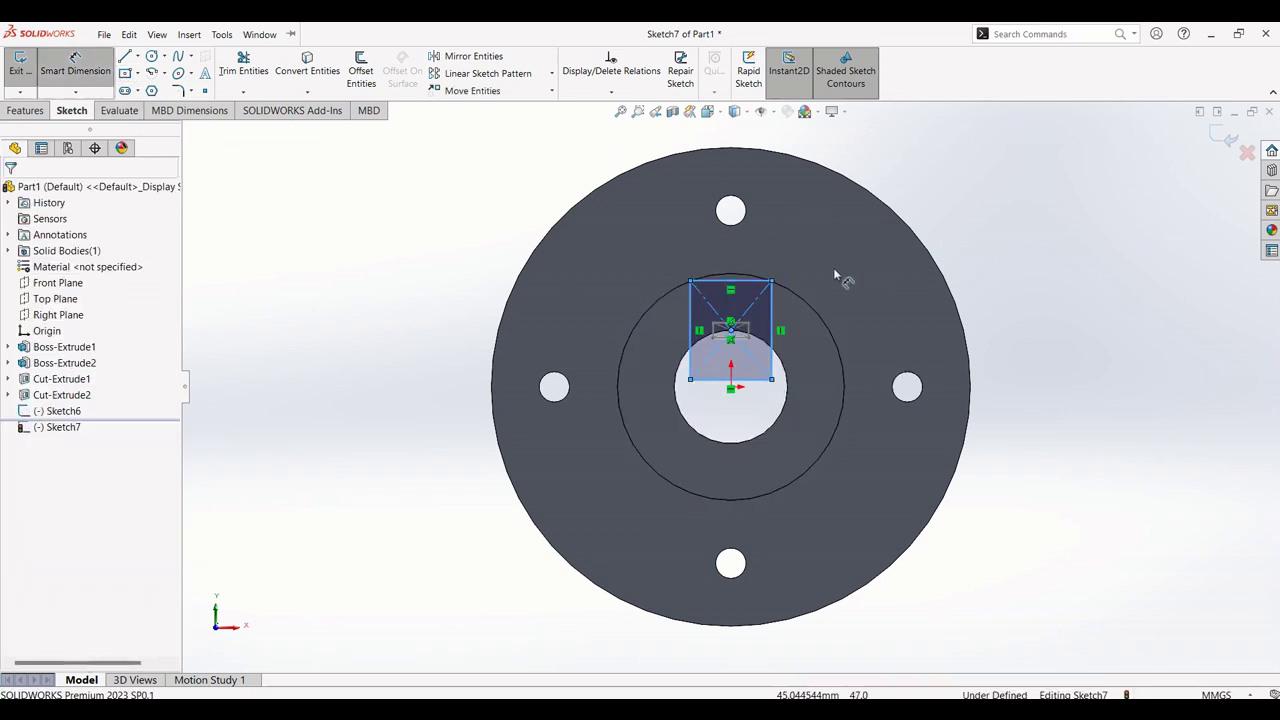
{"action": "left_click", "coordinate": [731, 281]}
{"action": "left_click", "coordinate": [731, 258]}
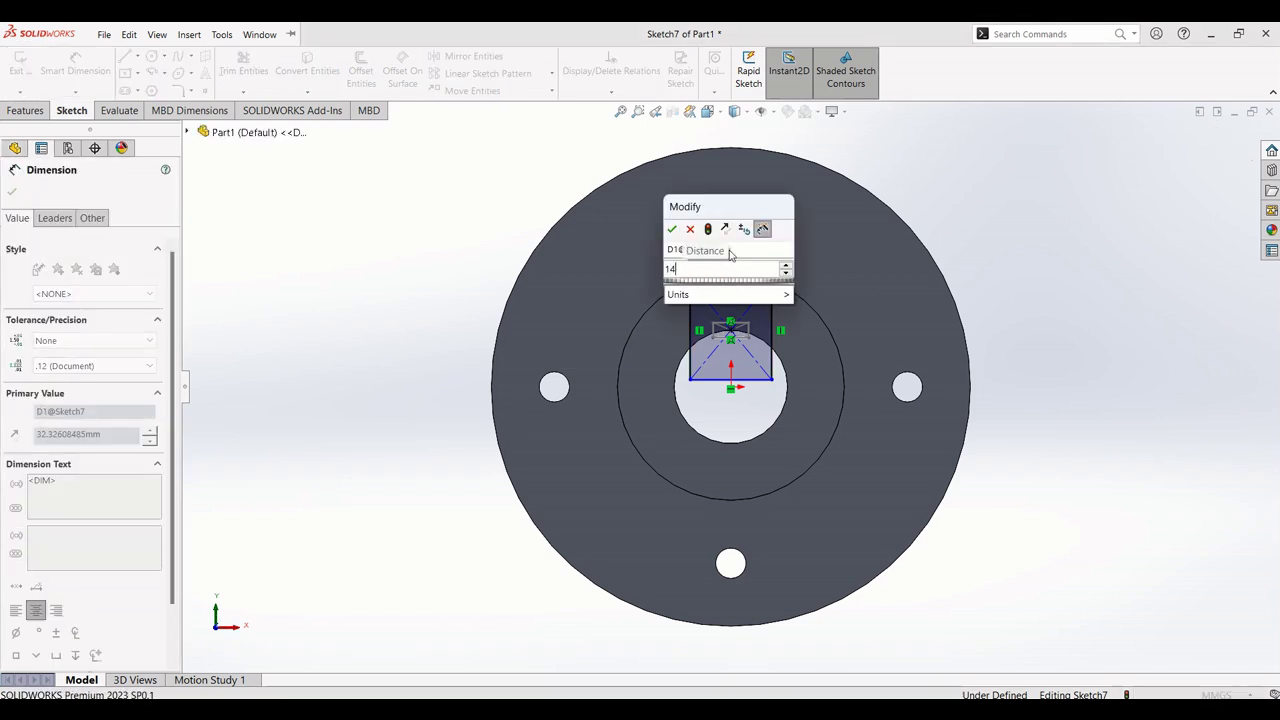
{"action": "key", "text": "Return"}
Step: Set the distance from the hub-end rectangle's top edge to its centre point to 2.25 mm and exit the sketch
{"action": "scroll", "coordinate": [751, 300], "scroll_direction": "down", "scroll_amount": 4}
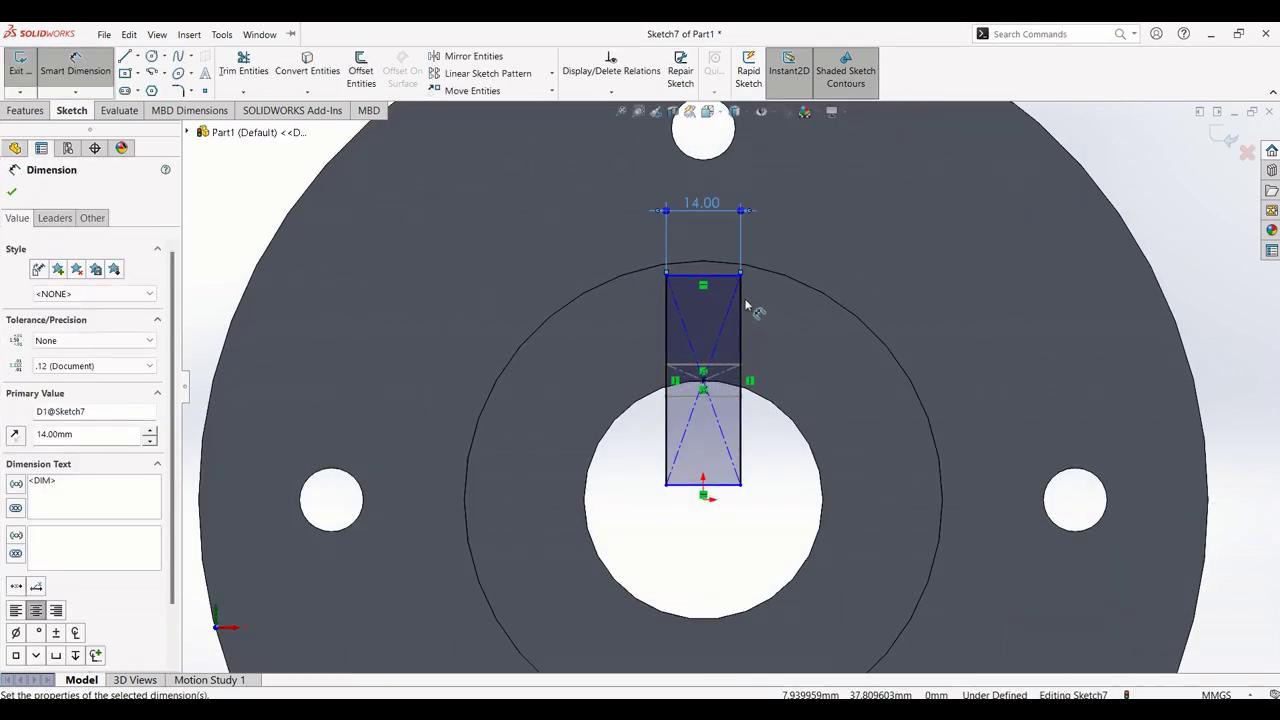
{"action": "left_click", "coordinate": [712, 268]}
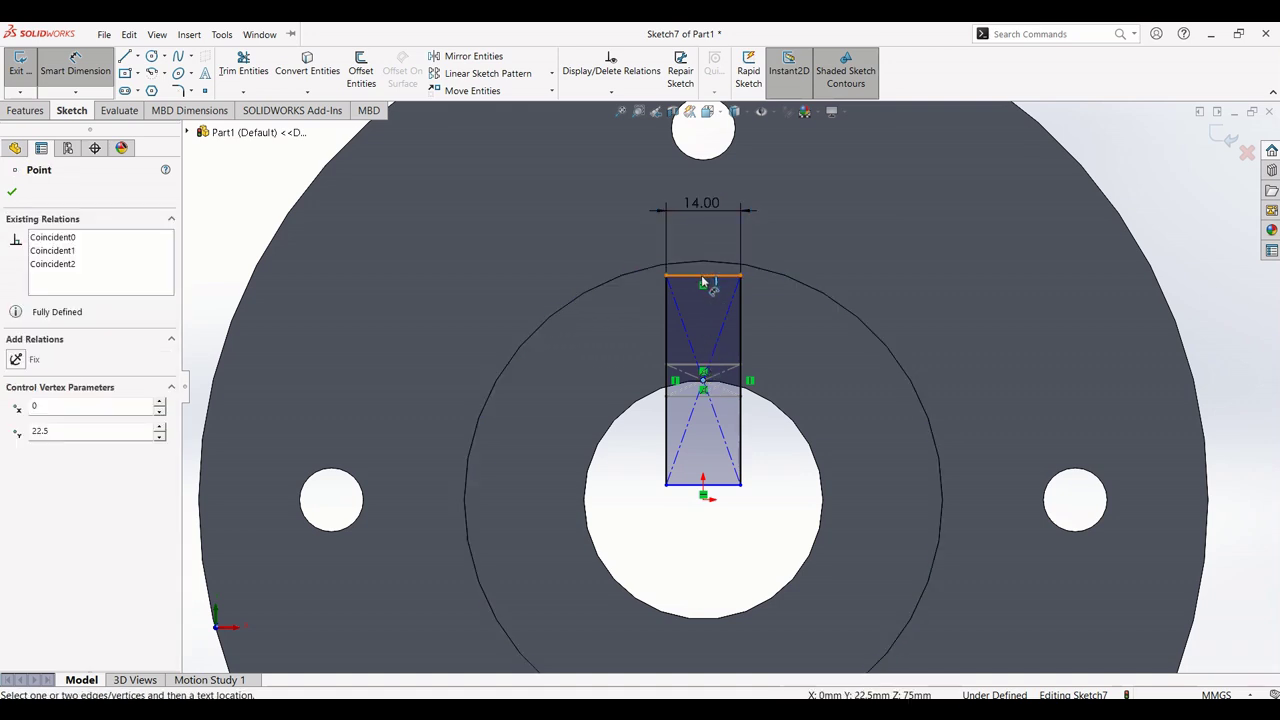
{"action": "left_click", "coordinate": [703, 282]}
{"action": "left_click", "coordinate": [733, 376]}
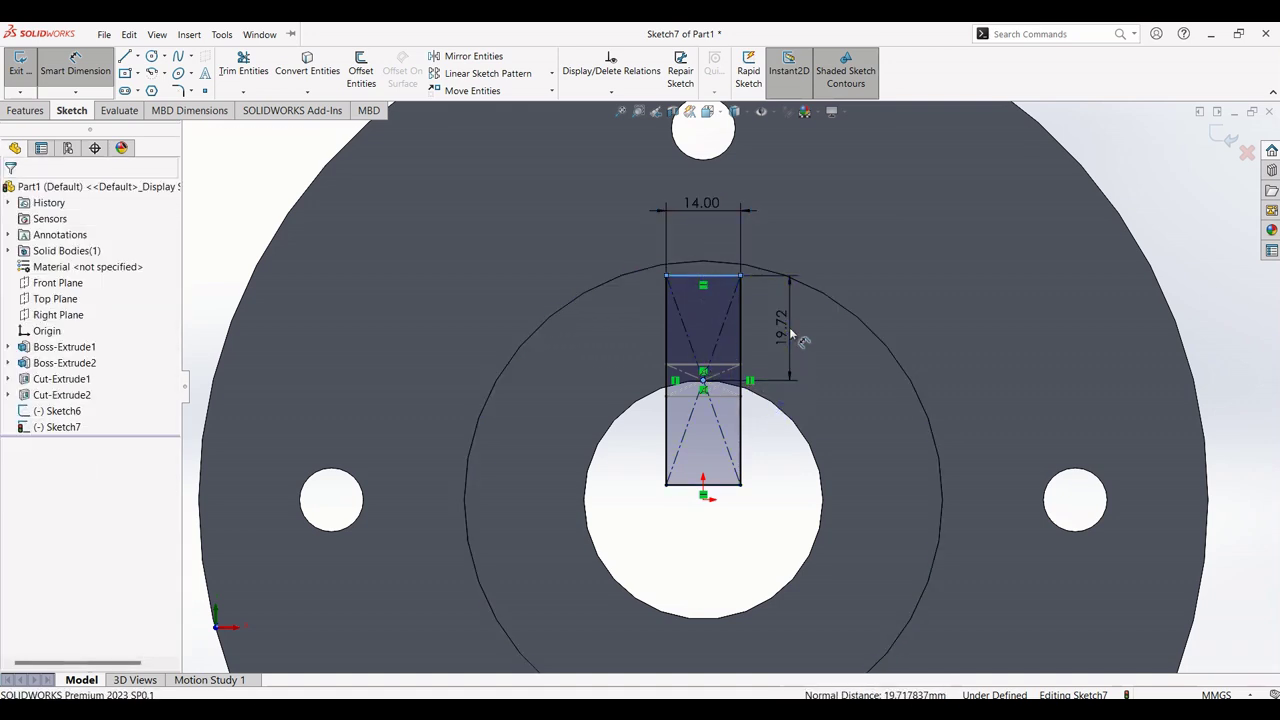
{"action": "left_click", "coordinate": [790, 335]}
{"action": "type", "text": "2.2"}
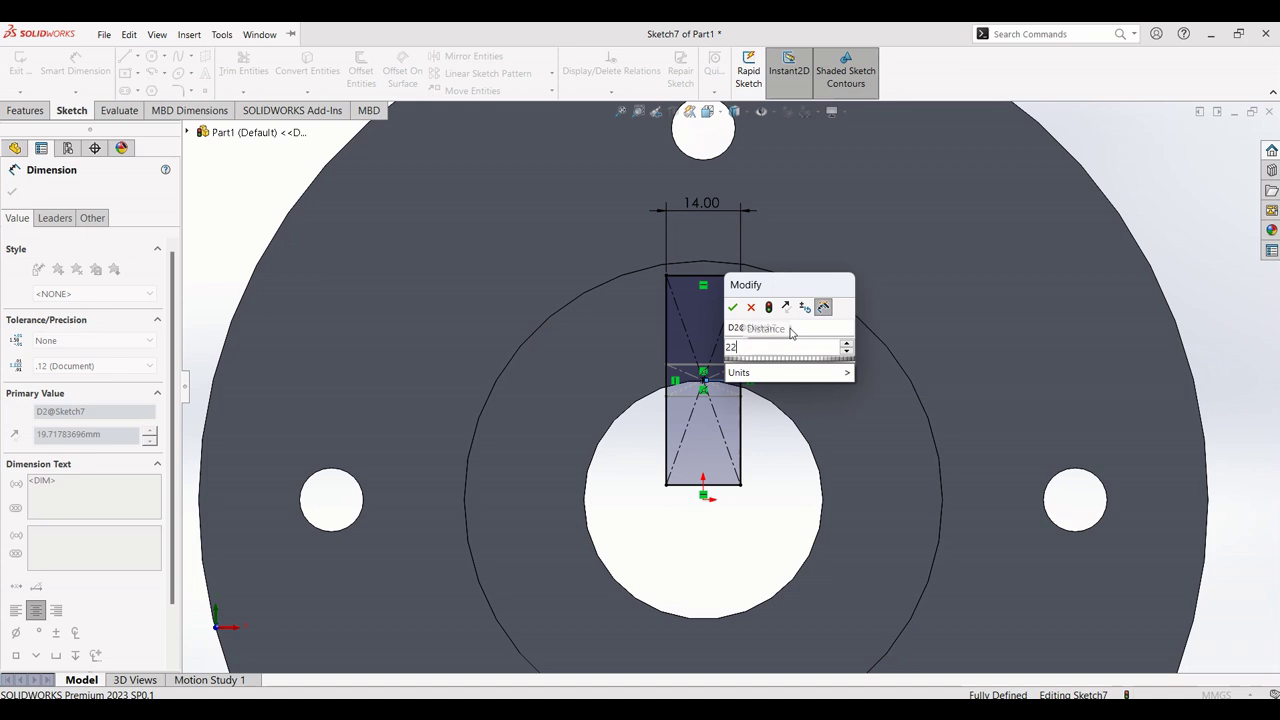
{"action": "type", "text": "5"}
{"action": "key", "text": "Return"}
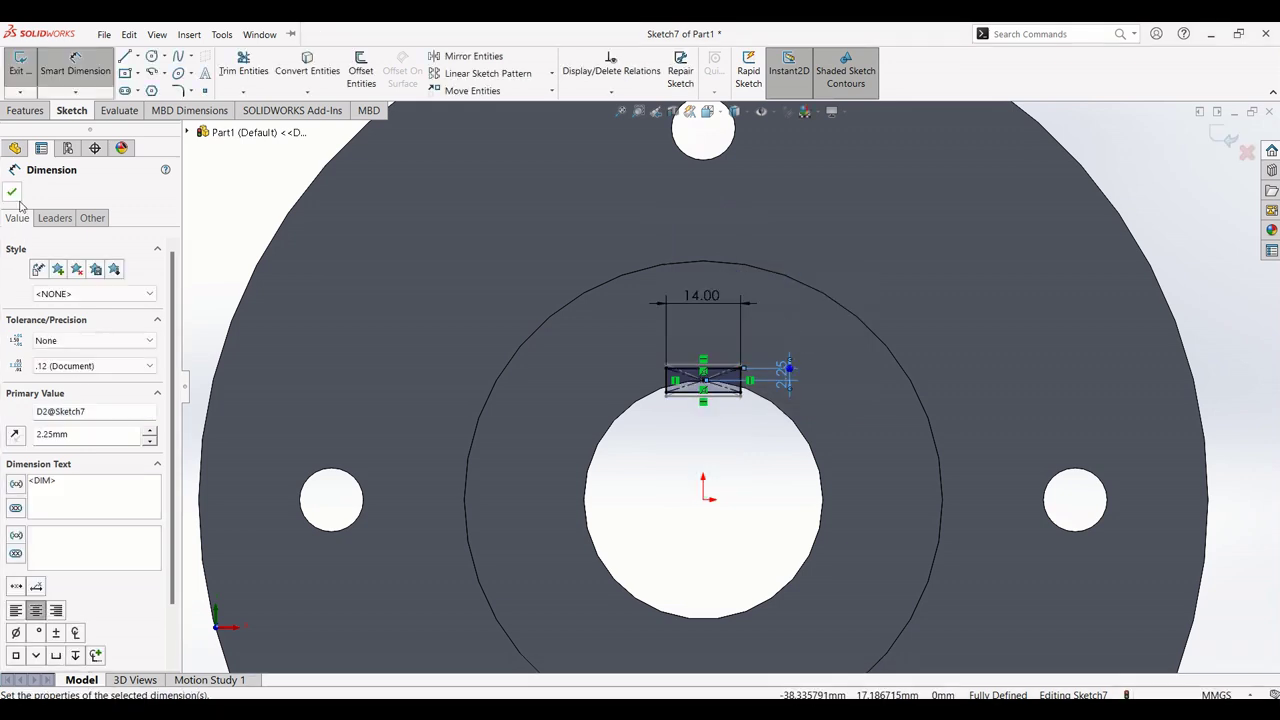
{"action": "left_click", "coordinate": [12, 193]}
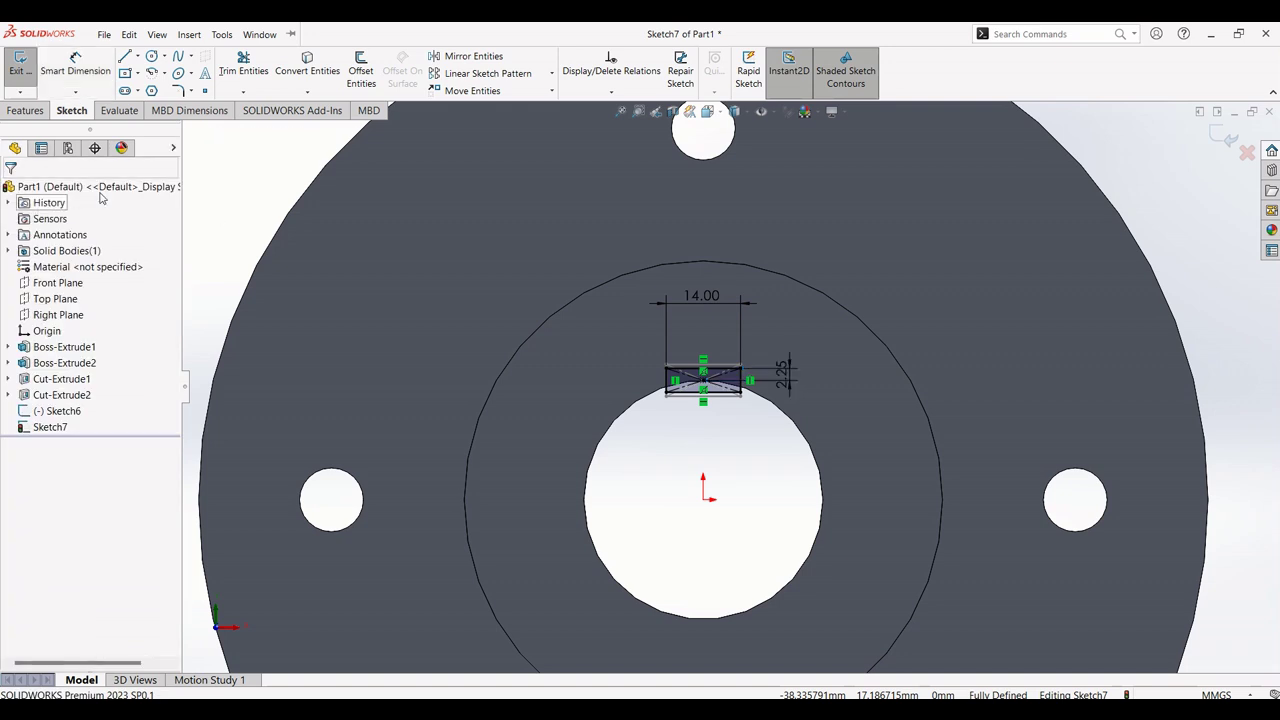
{"action": "left_click", "coordinate": [1222, 138]}
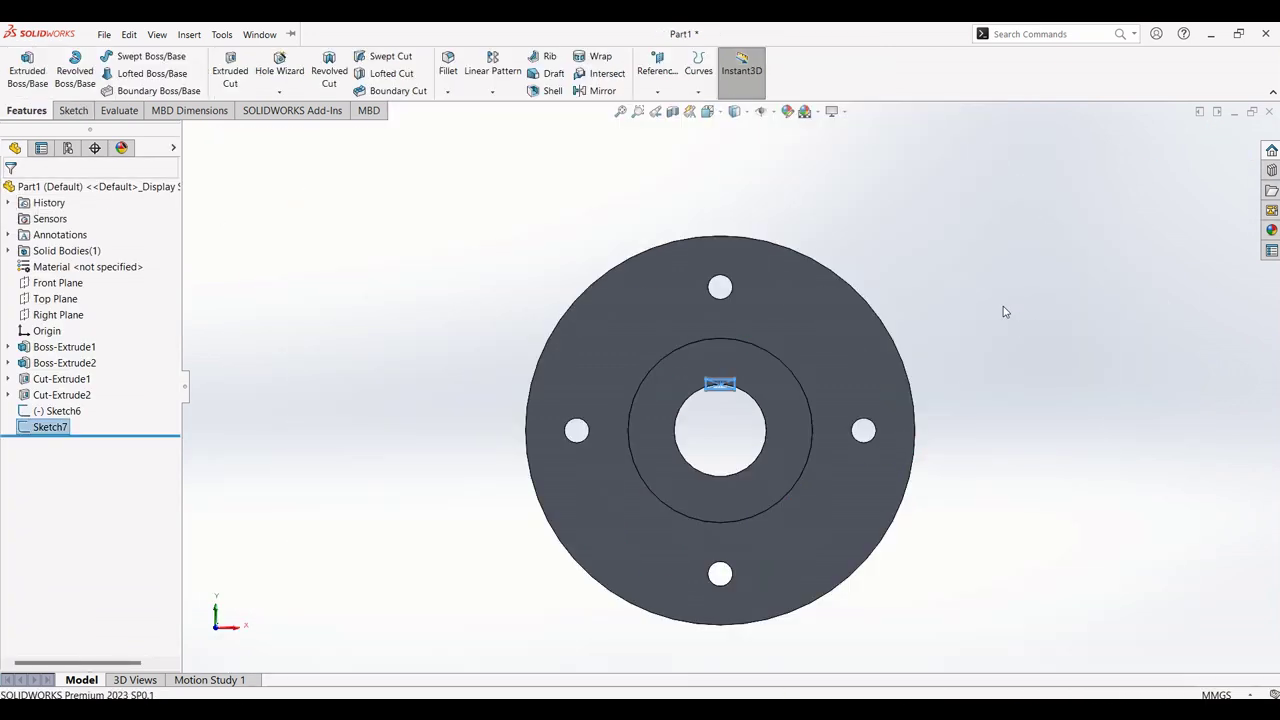
Step: Cut the tapered keyway through the flange with a Lofted Cut between the hub-end rectangle and the disc-side rectangle
{"action": "middle_click_drag", "start_coordinate": [1003, 306], "coordinate": [914, 349]}
{"action": "scroll", "coordinate": [804, 374], "scroll_direction": "down", "scroll_amount": 3}
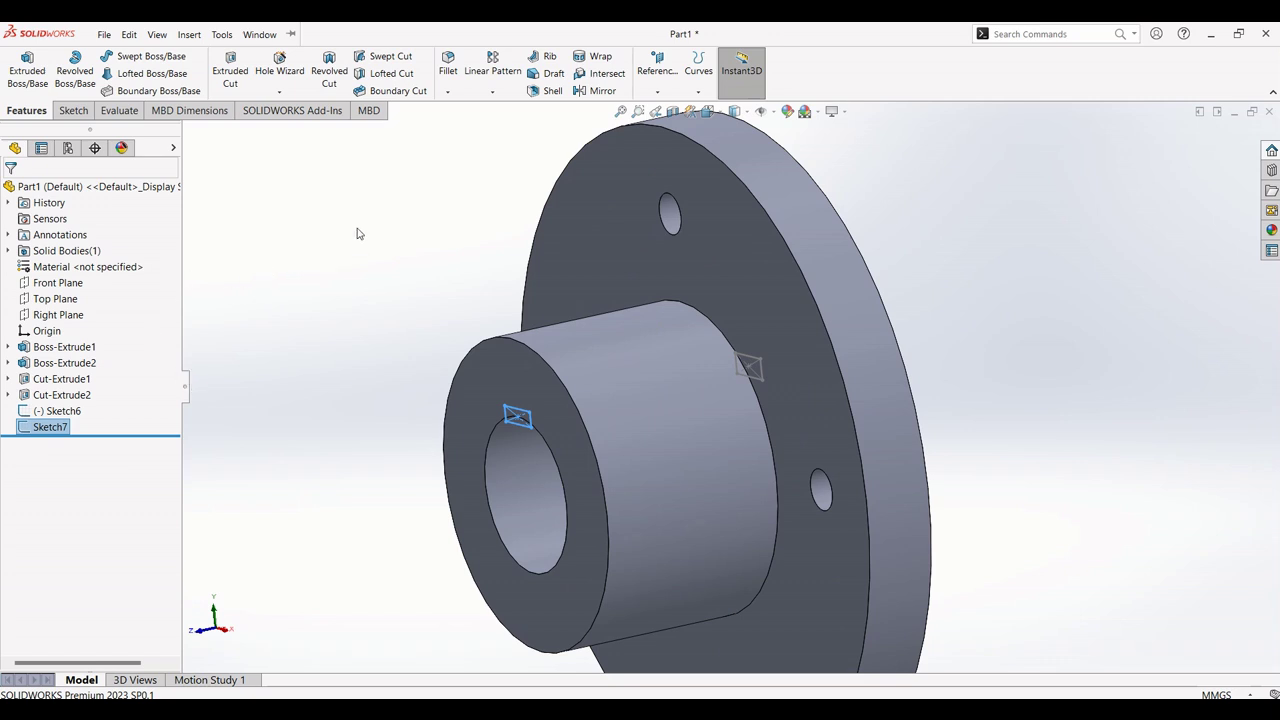
{"action": "left_click", "coordinate": [392, 74]}
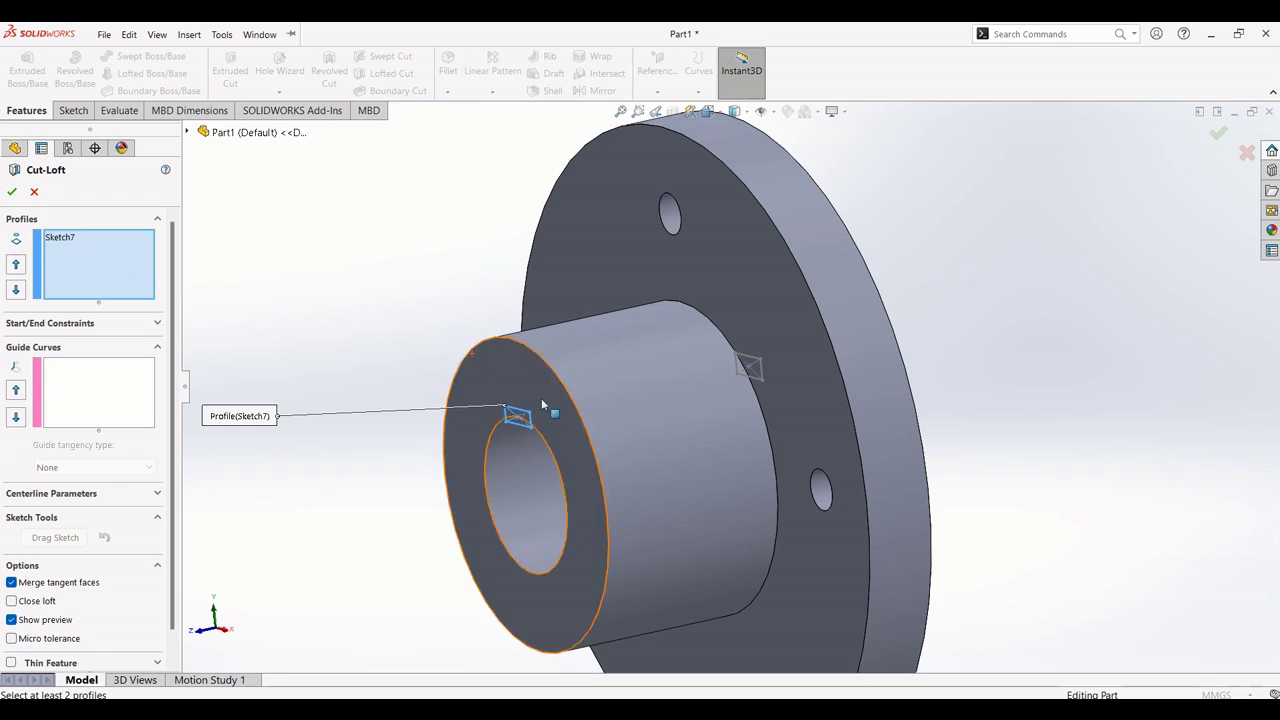
{"action": "scroll", "coordinate": [471, 407], "scroll_direction": "down", "scroll_amount": 3}
{"action": "scroll", "coordinate": [700, 400], "scroll_direction": "up", "scroll_amount": 4}
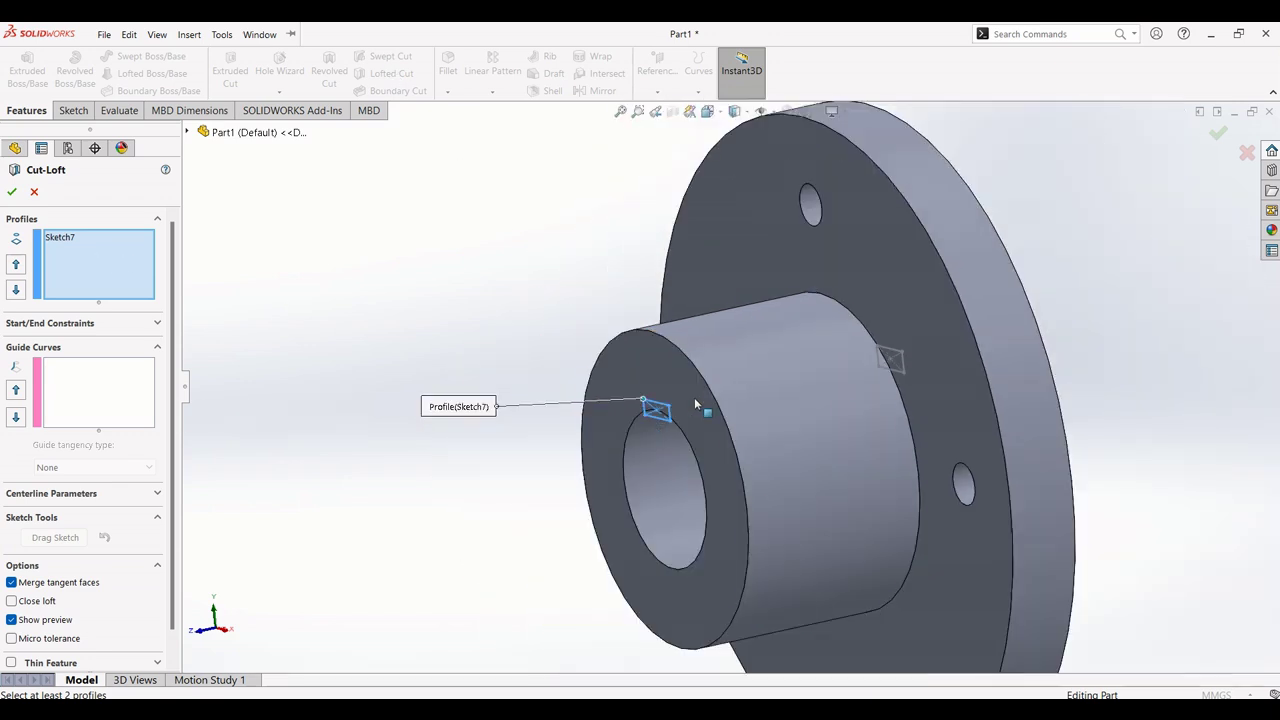
{"action": "left_click", "coordinate": [876, 349]}
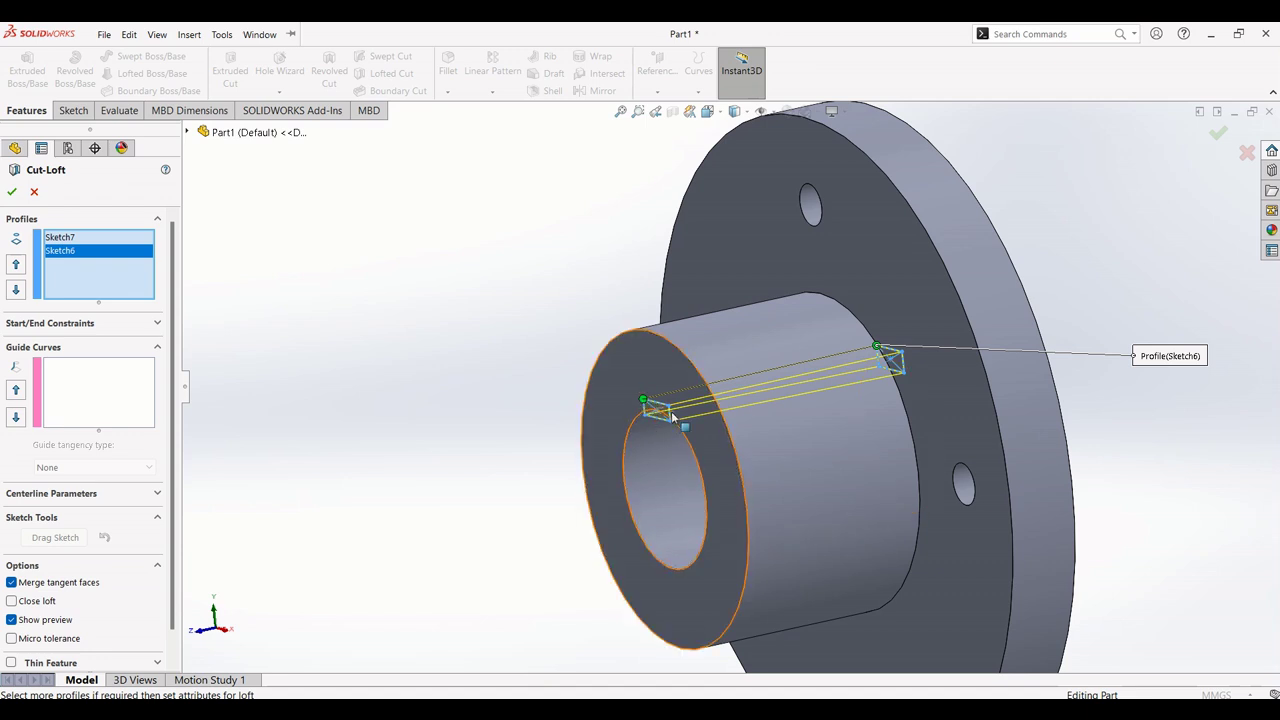
{"action": "scroll", "coordinate": [640, 400], "scroll_direction": "down", "scroll_amount": 1}
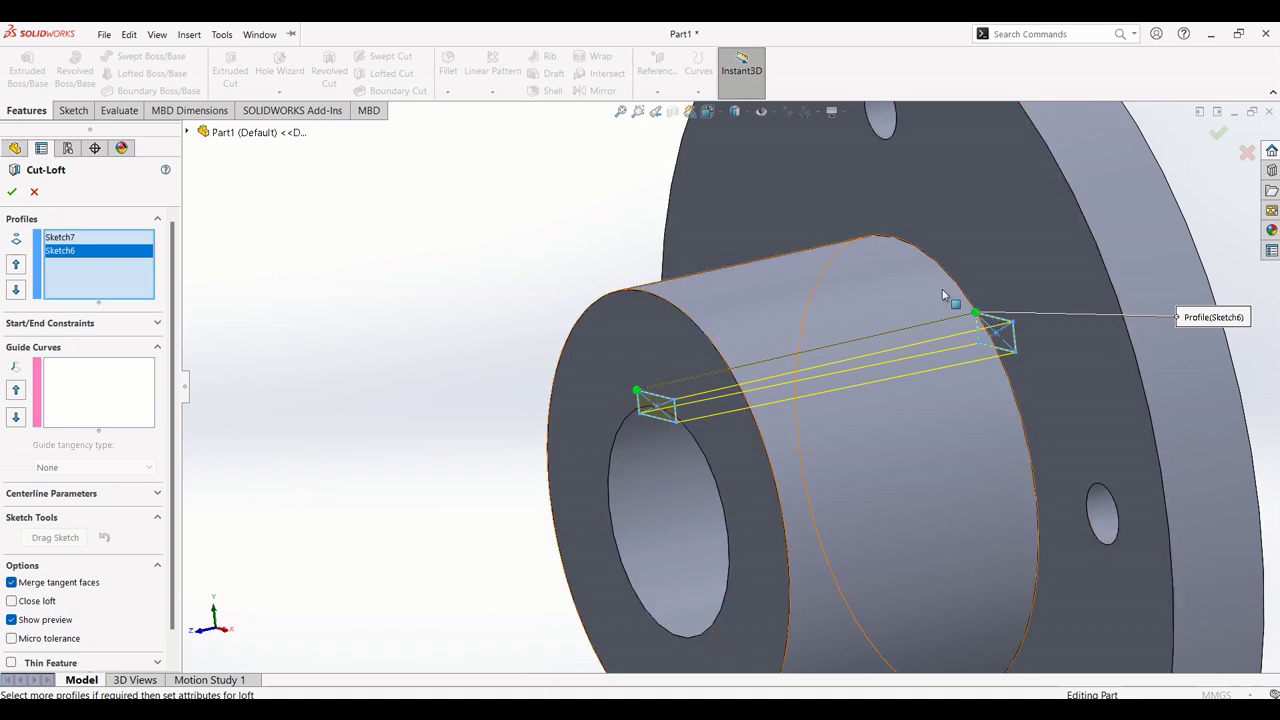
{"action": "left_click", "coordinate": [11, 193]}
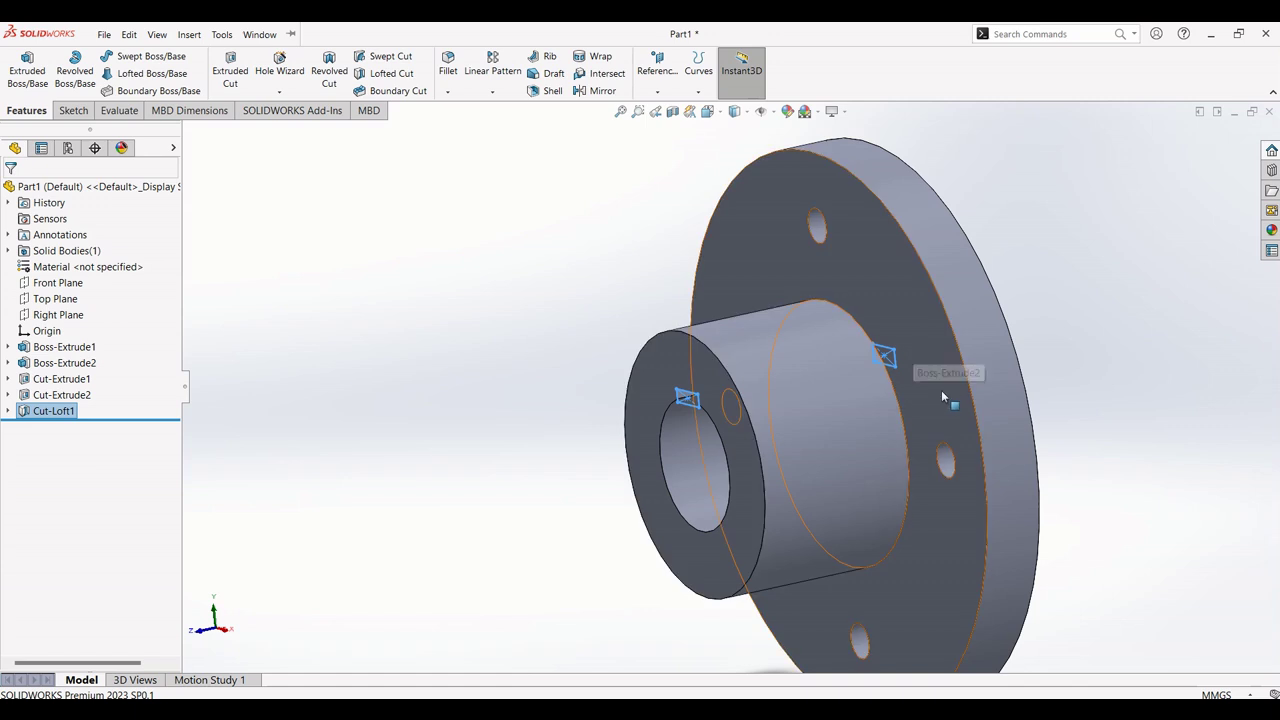
Step: Inspect the tapered keyway from the hub side and the disc side, and switch to the lab manual drawing in Adobe Reader
{"action": "middle_click_drag", "start_coordinate": [941, 390], "coordinate": [1083, 332]}
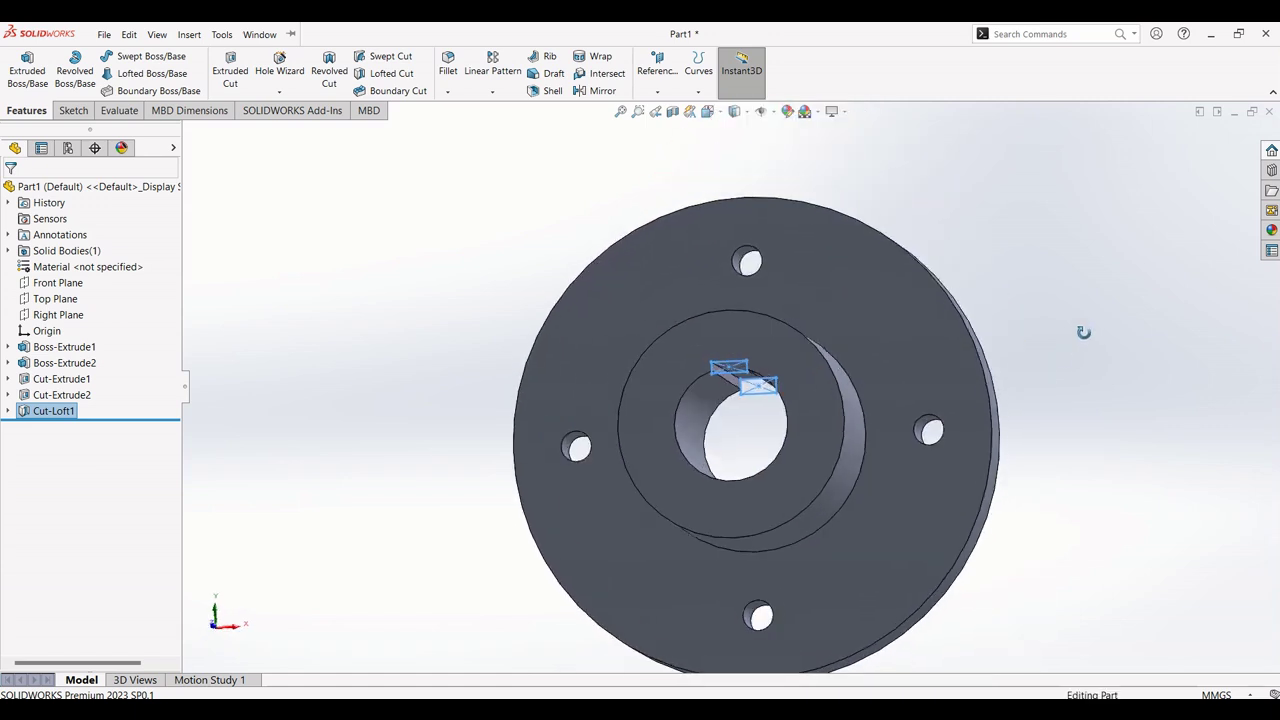
{"action": "scroll", "coordinate": [819, 370], "scroll_direction": "down", "scroll_amount": 2}
{"action": "left_click", "coordinate": [998, 293]}
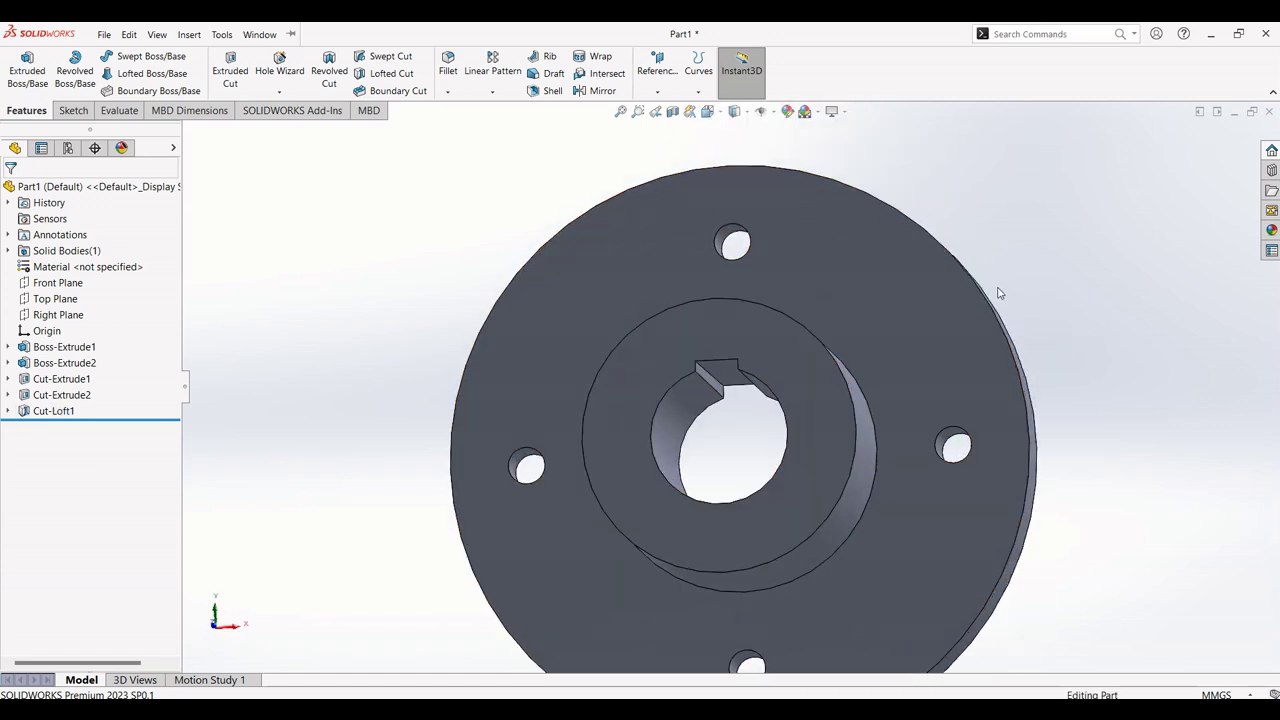
{"action": "middle_click_drag", "start_coordinate": [998, 293], "coordinate": [766, 369]}
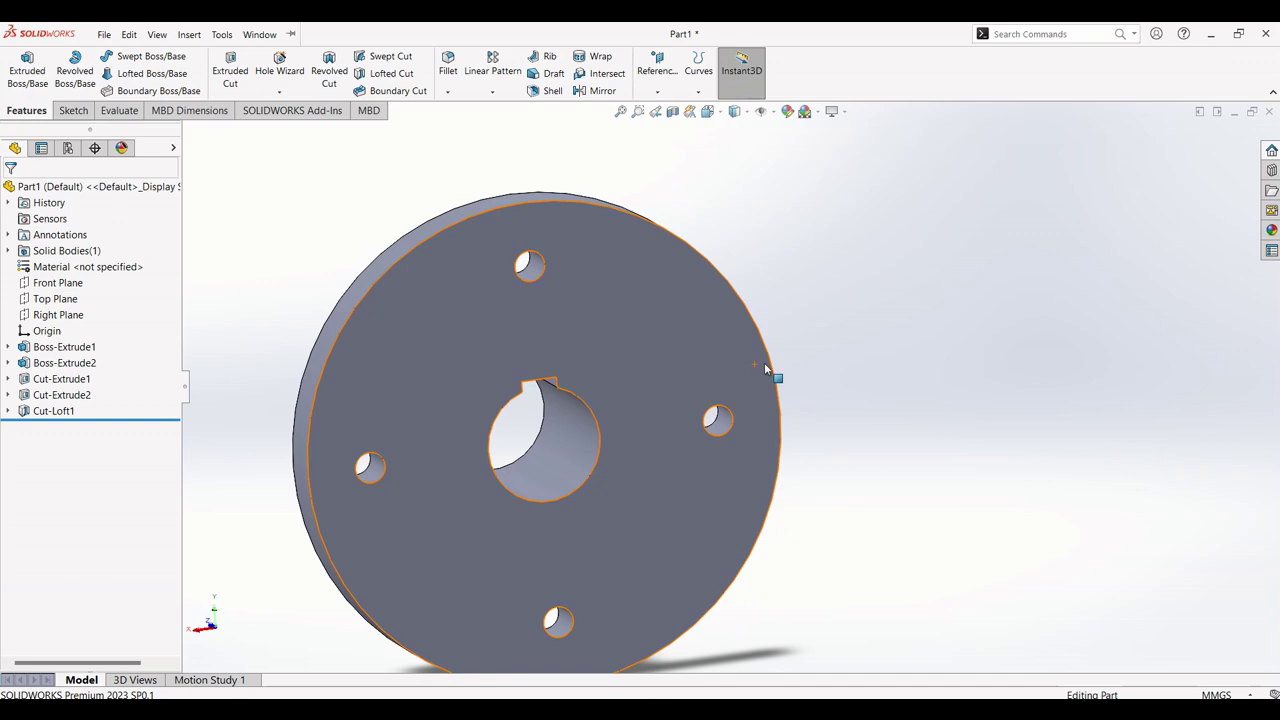
{"action": "scroll", "coordinate": [766, 369], "scroll_direction": "up", "scroll_amount": 1}
{"action": "key", "text": "alt+Tab"}
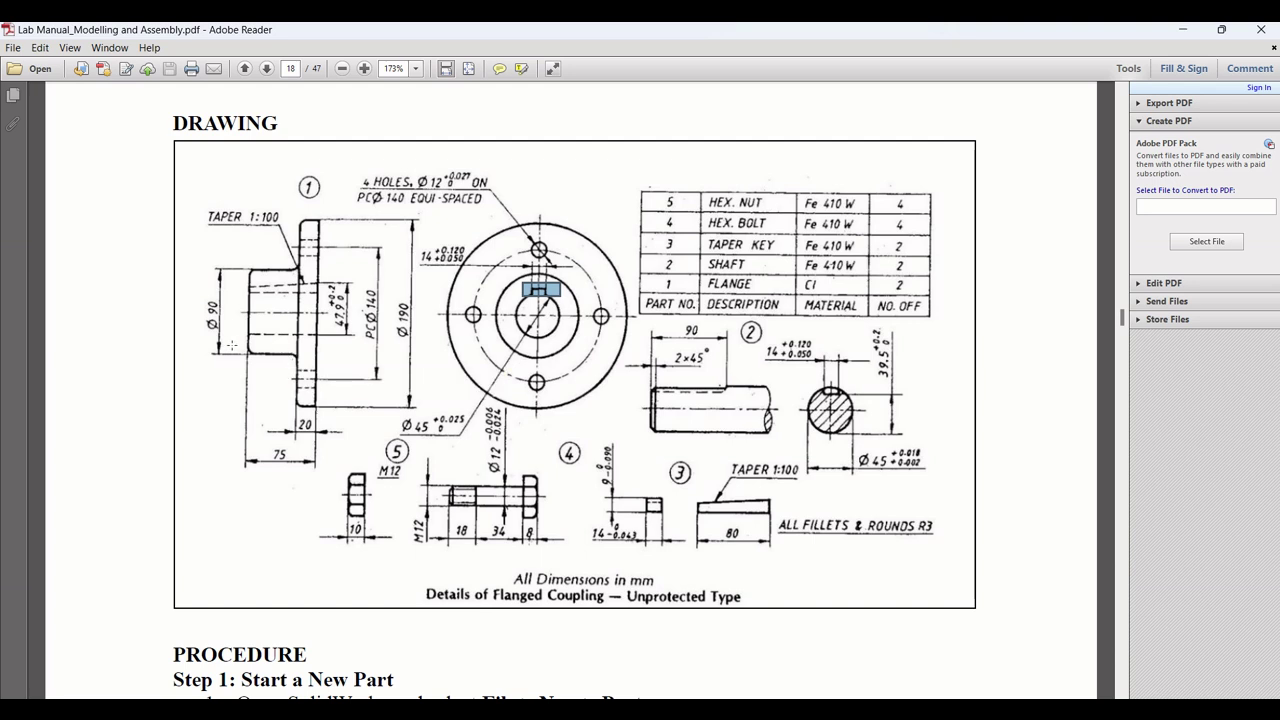
Step: Check the hub-to-disc junction and the general fillet note in the lab manual drawing
{"action": "left_click_drag", "start_coordinate": [263, 363], "coordinate": [310, 370]}
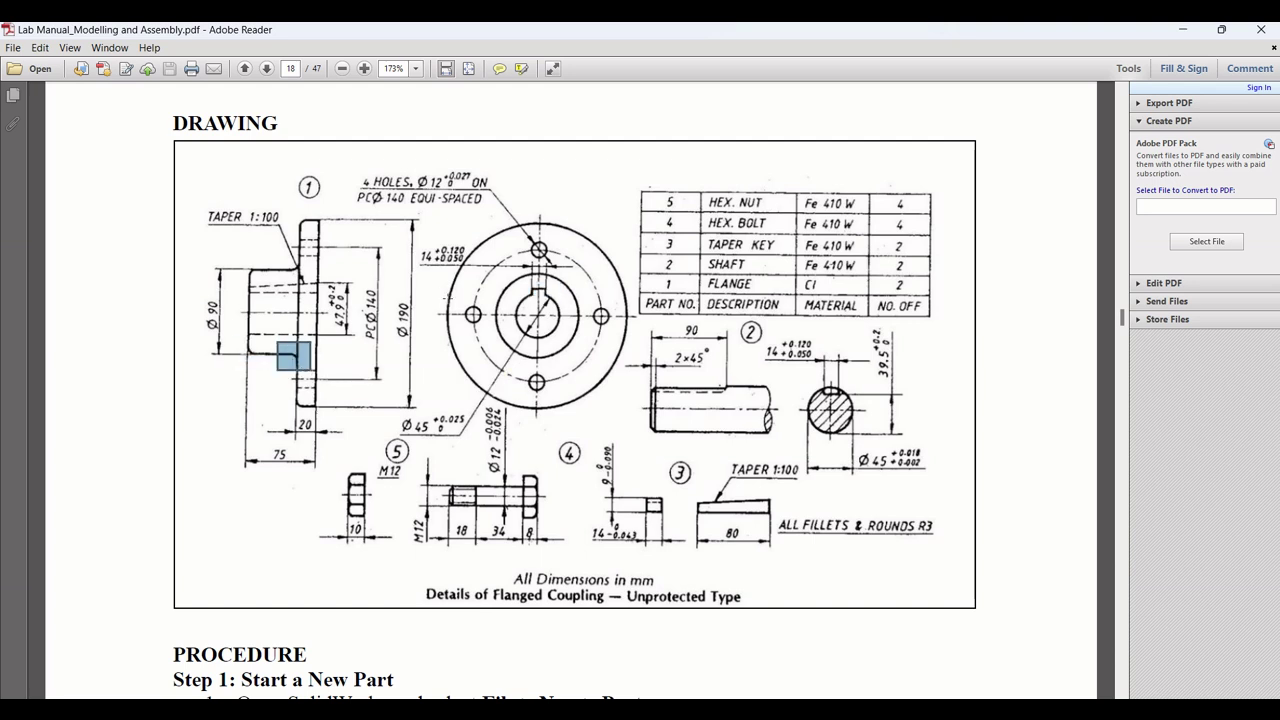
{"action": "left_click_drag", "start_coordinate": [774, 502], "coordinate": [946, 549]}
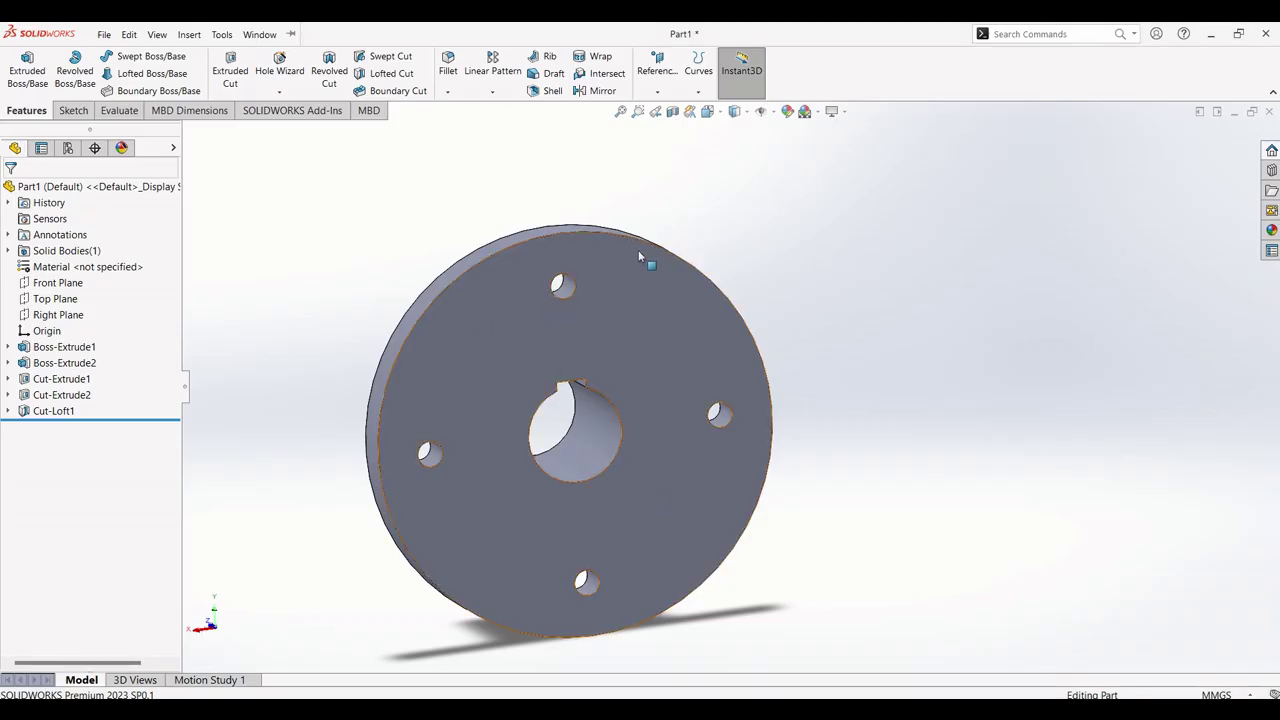
Step: In SOLIDWORKS, fillet the hub-to-disc junction, the hub's outer end edge and the disc's hub-side rim with a 3 mm radius
{"action": "middle_click_drag", "start_coordinate": [646, 257], "coordinate": [800, 420]}
{"action": "scroll", "coordinate": [694, 195], "scroll_direction": "down", "scroll_amount": 2}
{"action": "scroll", "coordinate": [690, 525], "scroll_direction": "up", "scroll_amount": 1}
{"action": "scroll", "coordinate": [692, 525], "scroll_direction": "down", "scroll_amount": 3}
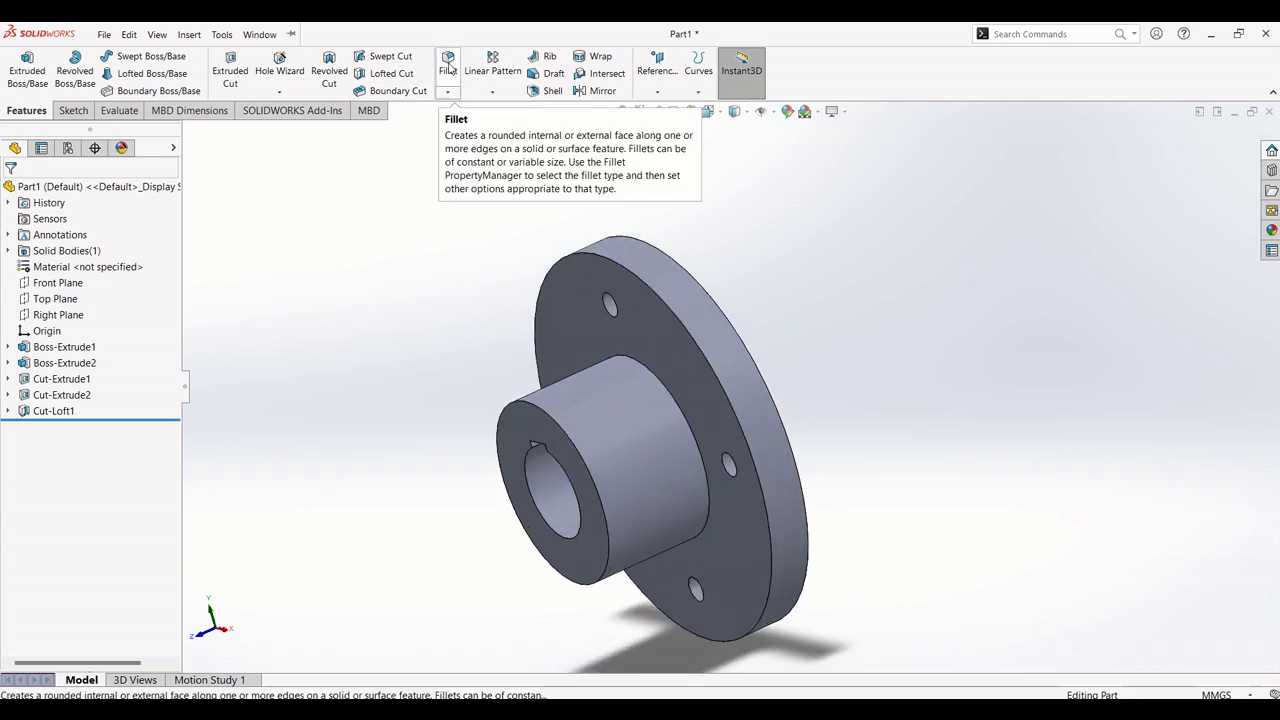
{"action": "left_click", "coordinate": [447, 65]}
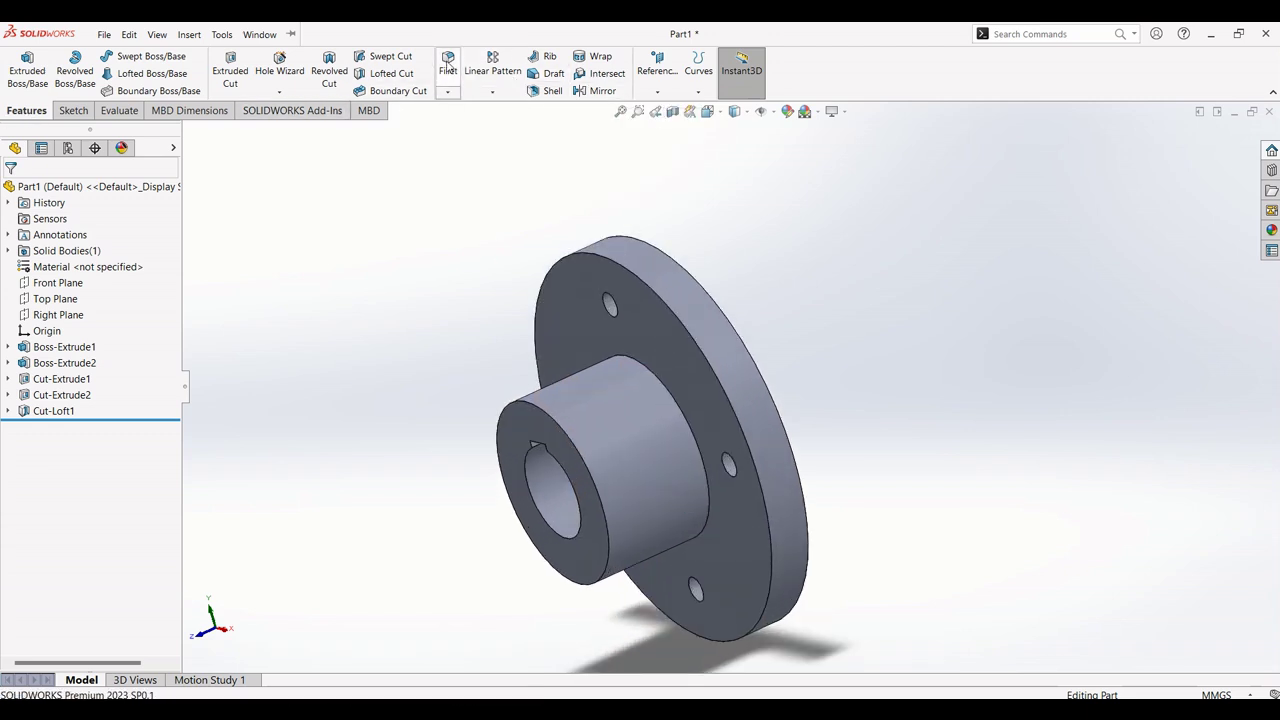
{"action": "left_click", "coordinate": [447, 67]}
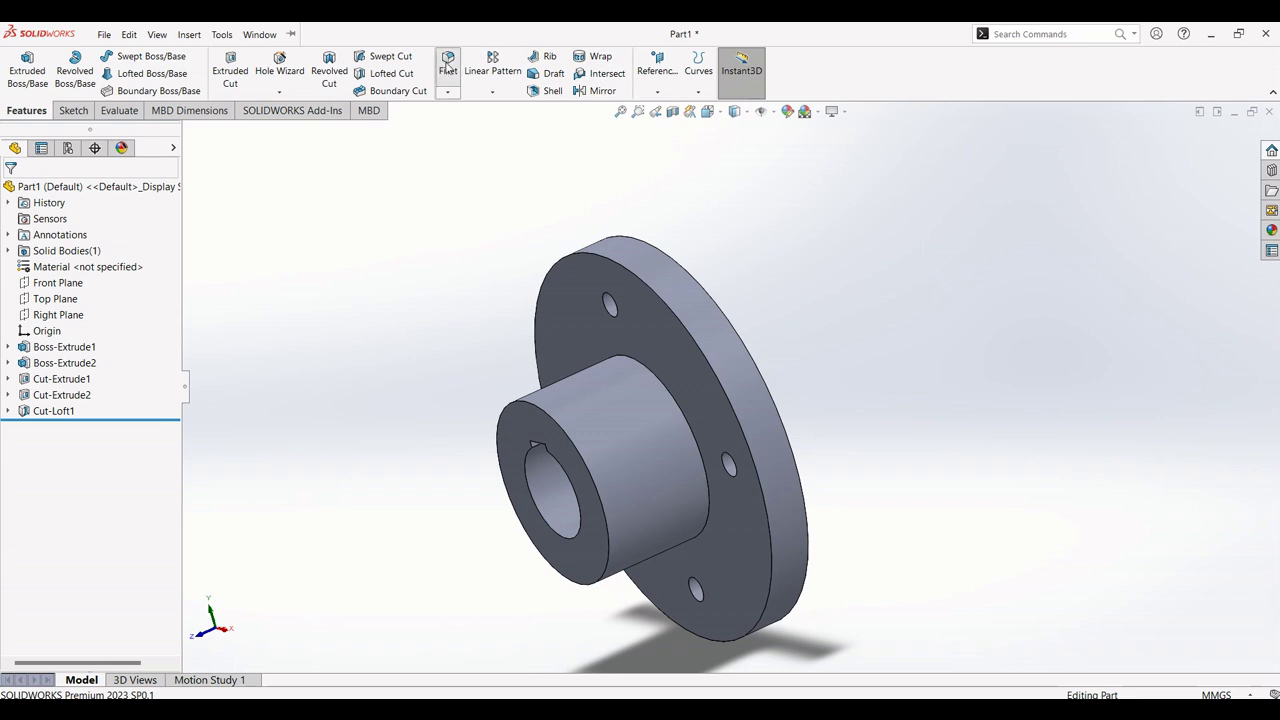
{"action": "scroll", "coordinate": [776, 366], "scroll_direction": "down", "scroll_amount": 2}
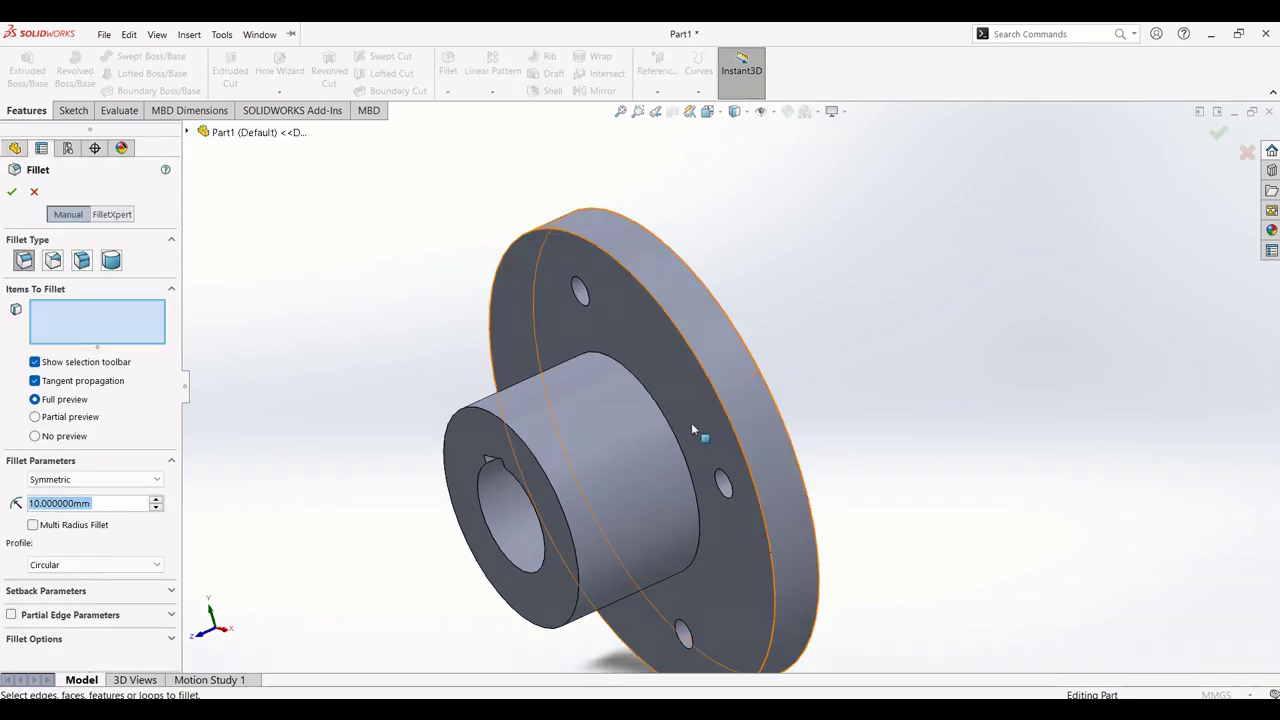
{"action": "left_click", "coordinate": [660, 430]}
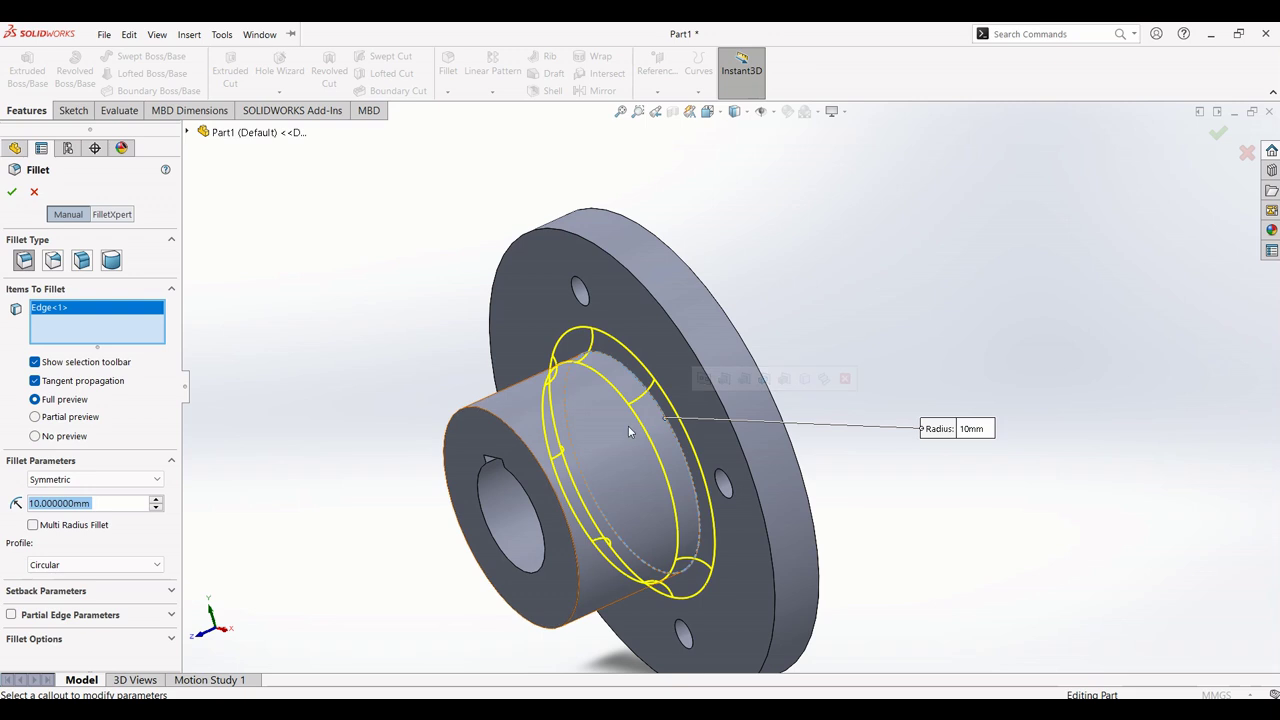
{"action": "left_click", "coordinate": [531, 455]}
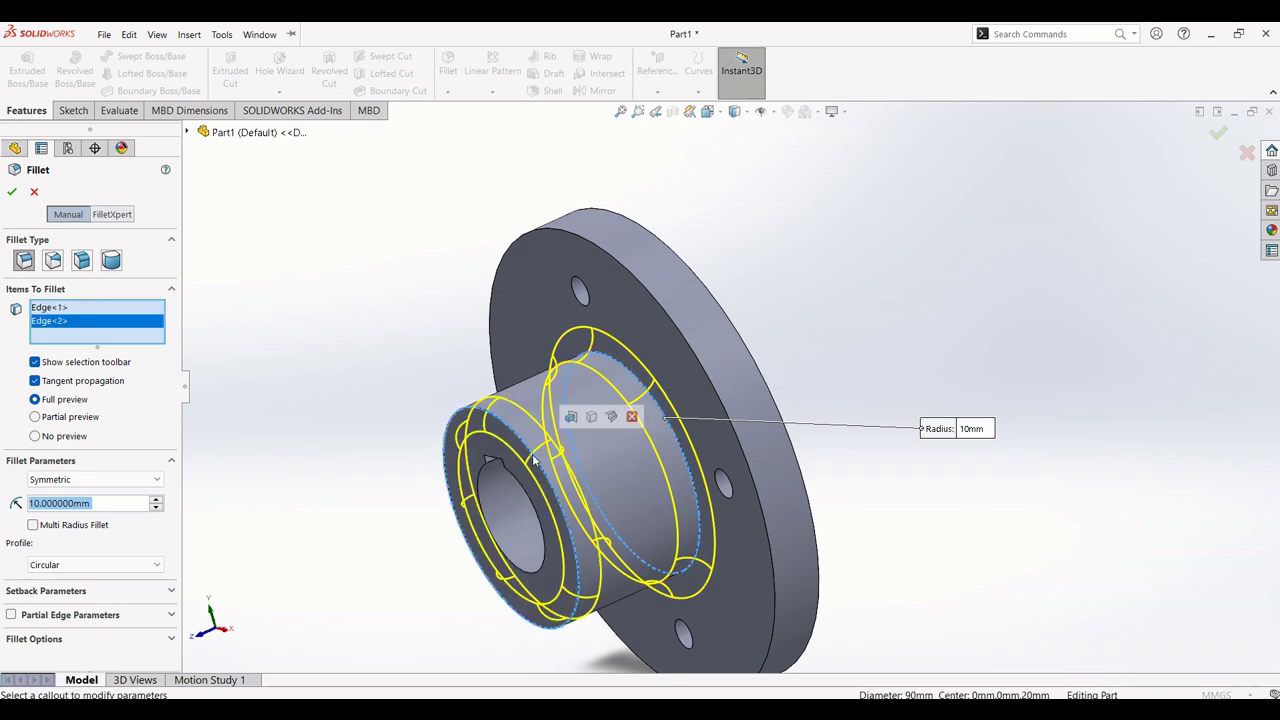
{"action": "left_click", "coordinate": [652, 316]}
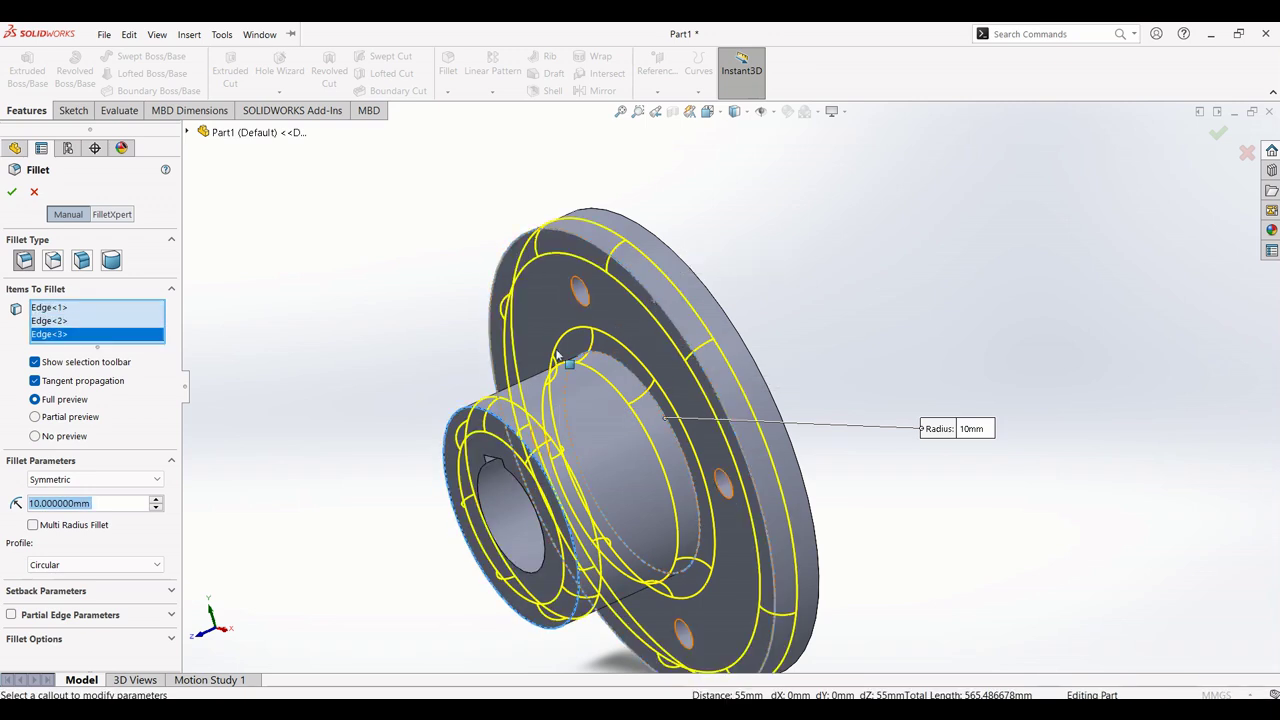
{"action": "left_click_drag", "start_coordinate": [102, 503], "coordinate": [6, 505]}
{"action": "type", "text": "3"}
{"action": "key", "text": "Return"}
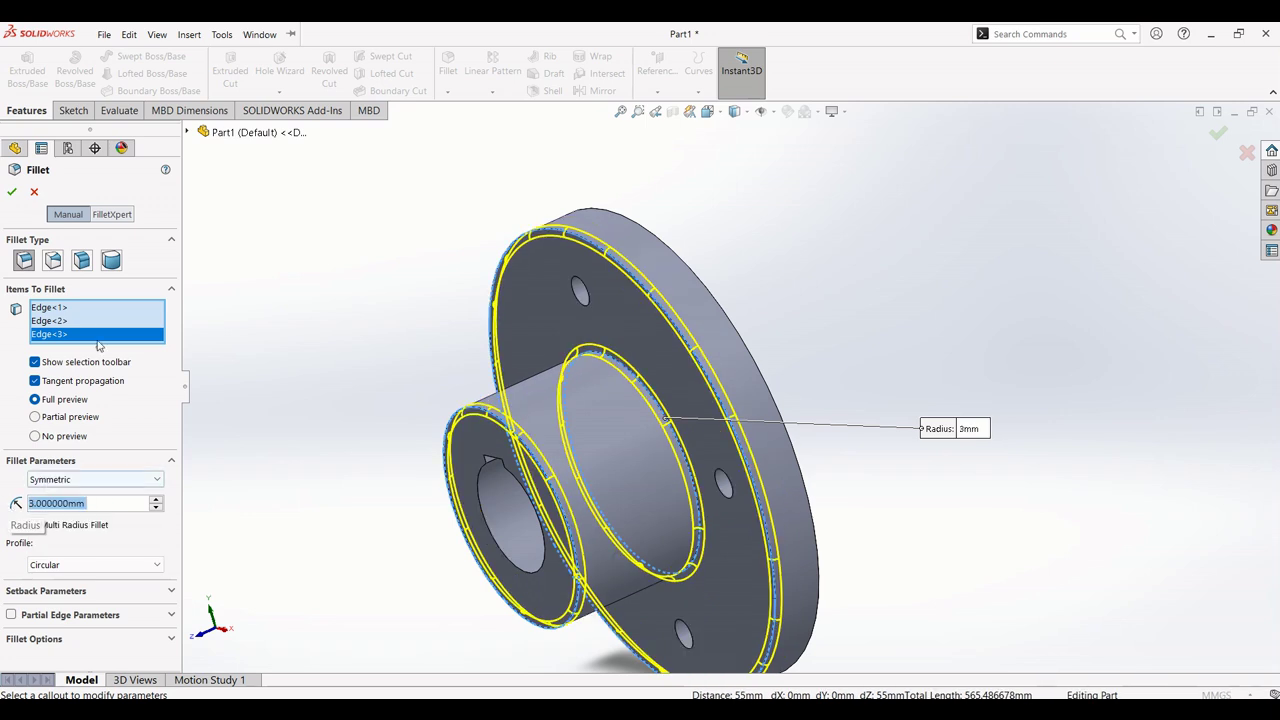
{"action": "left_click", "coordinate": [12, 192]}
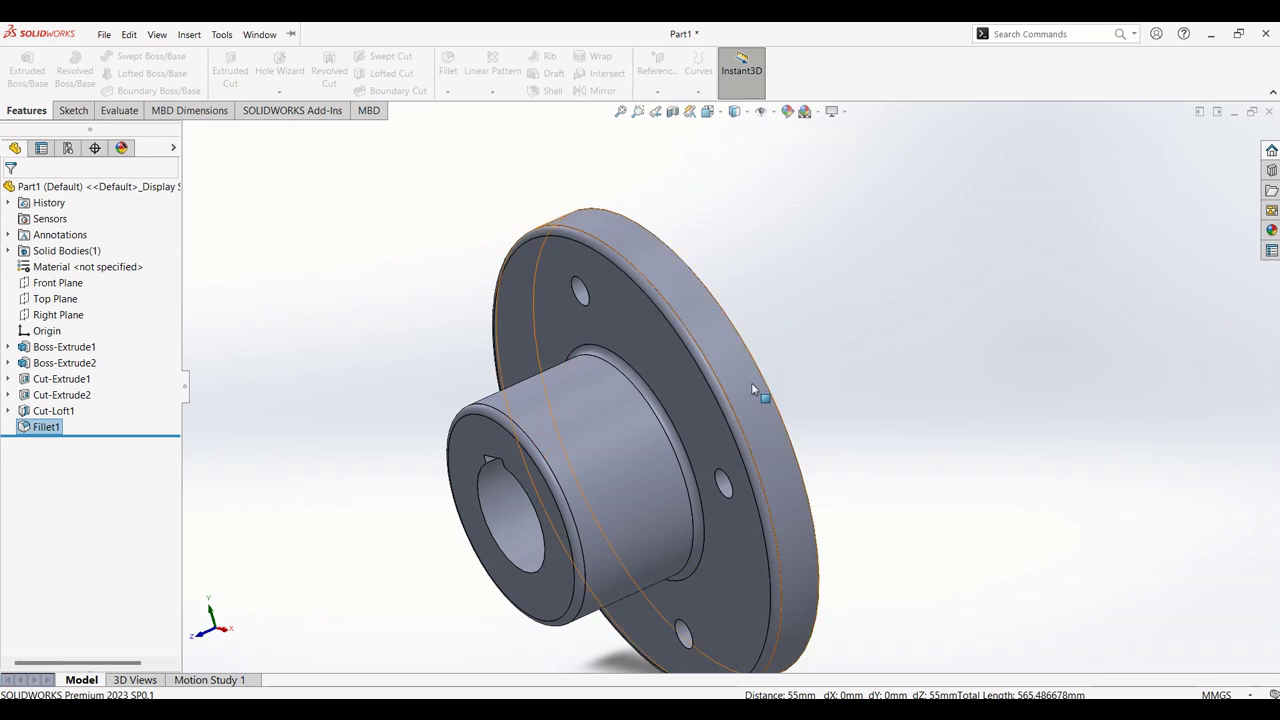
Step: Save the part as flange in the flange_1 folder and close it
{"action": "scroll", "coordinate": [757, 410], "scroll_direction": "up", "scroll_amount": 3}
{"action": "middle_click_drag", "start_coordinate": [757, 423], "coordinate": [862, 525]}
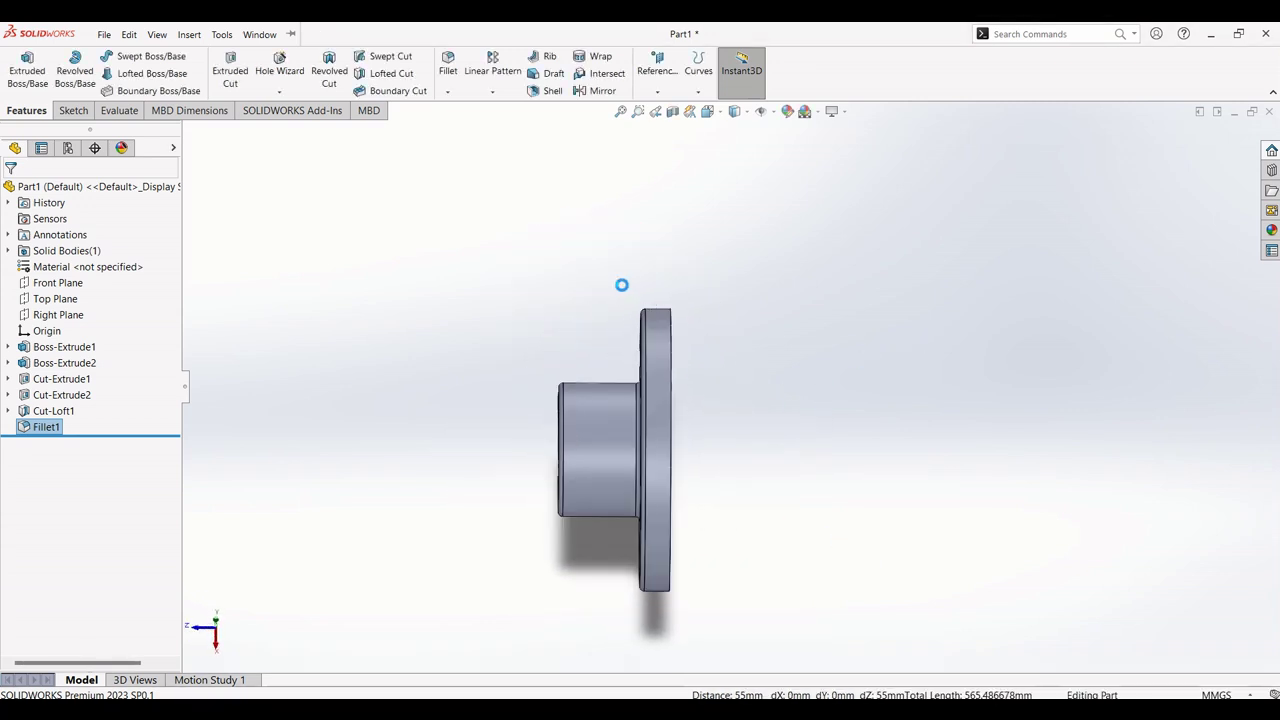
{"action": "key", "text": "ctrl+s"}
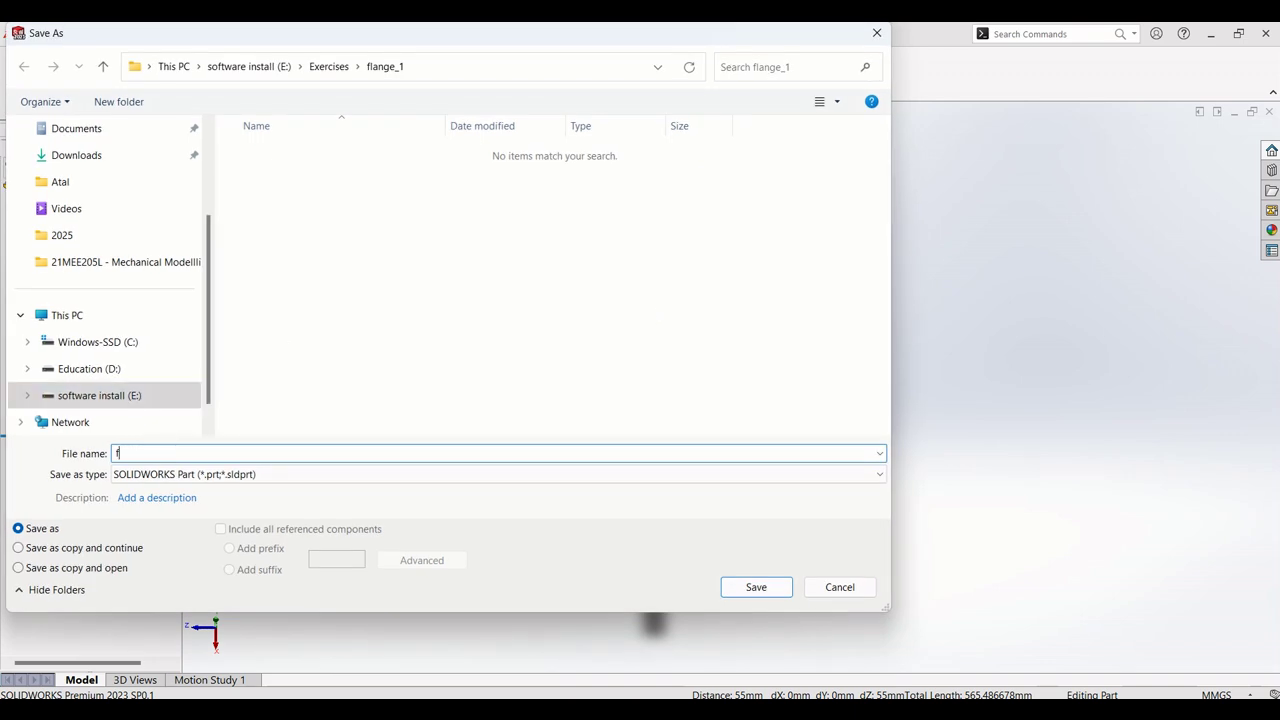
{"action": "type", "text": "flange"}
{"action": "key", "text": "Return"}
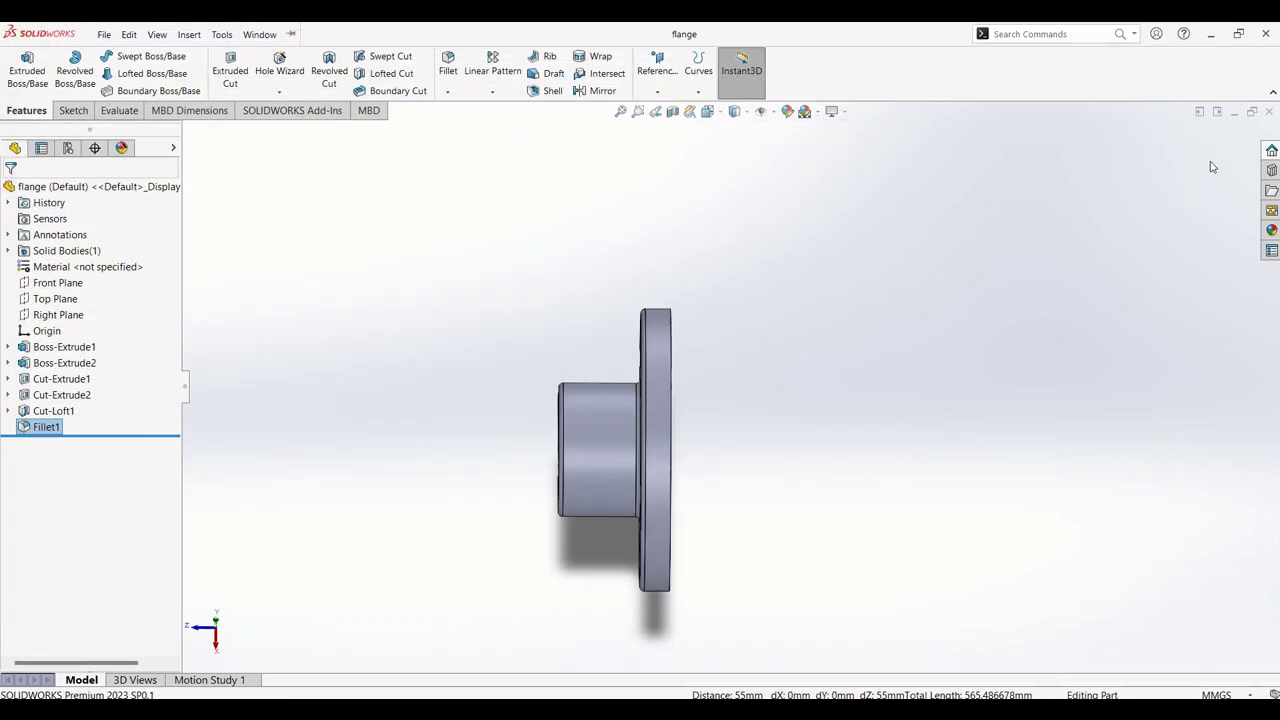
{"action": "left_click", "coordinate": [1269, 112]}
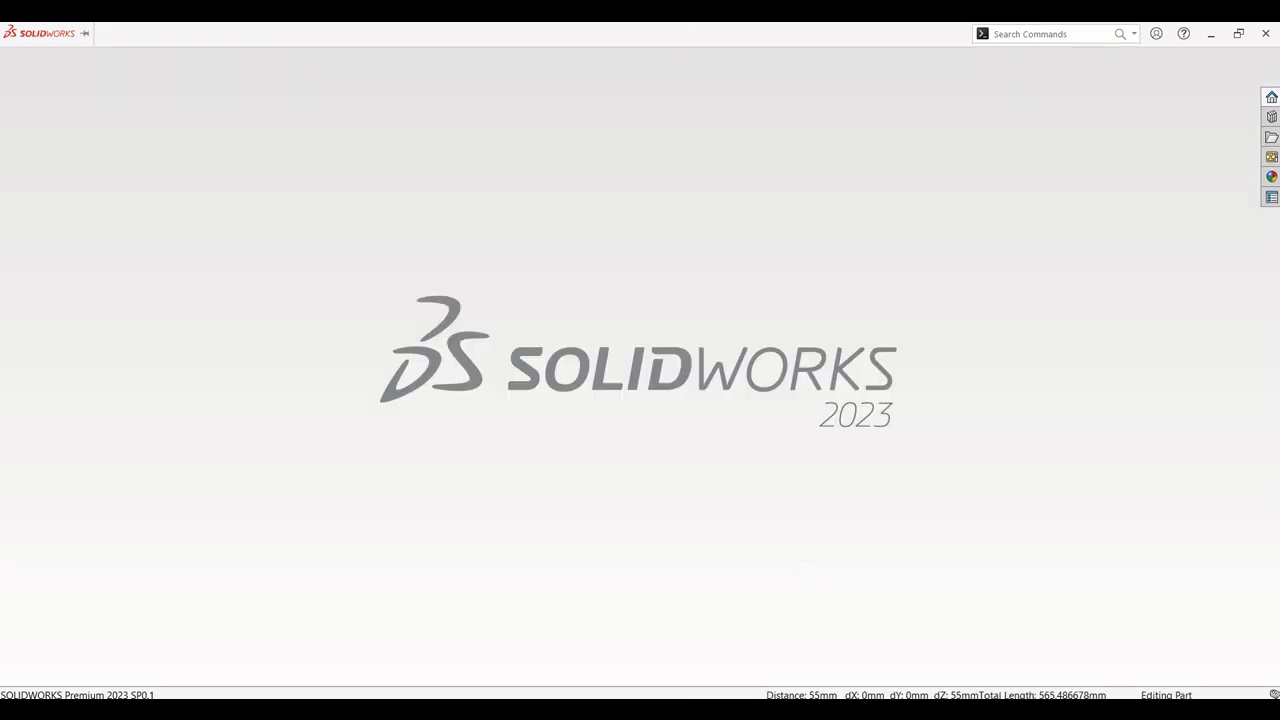
Step: Switch to the lab manual drawing in Adobe Reader and examine the shaft's side and end views with their dimensions
{"action": "left_click", "coordinate": [818, 709]}
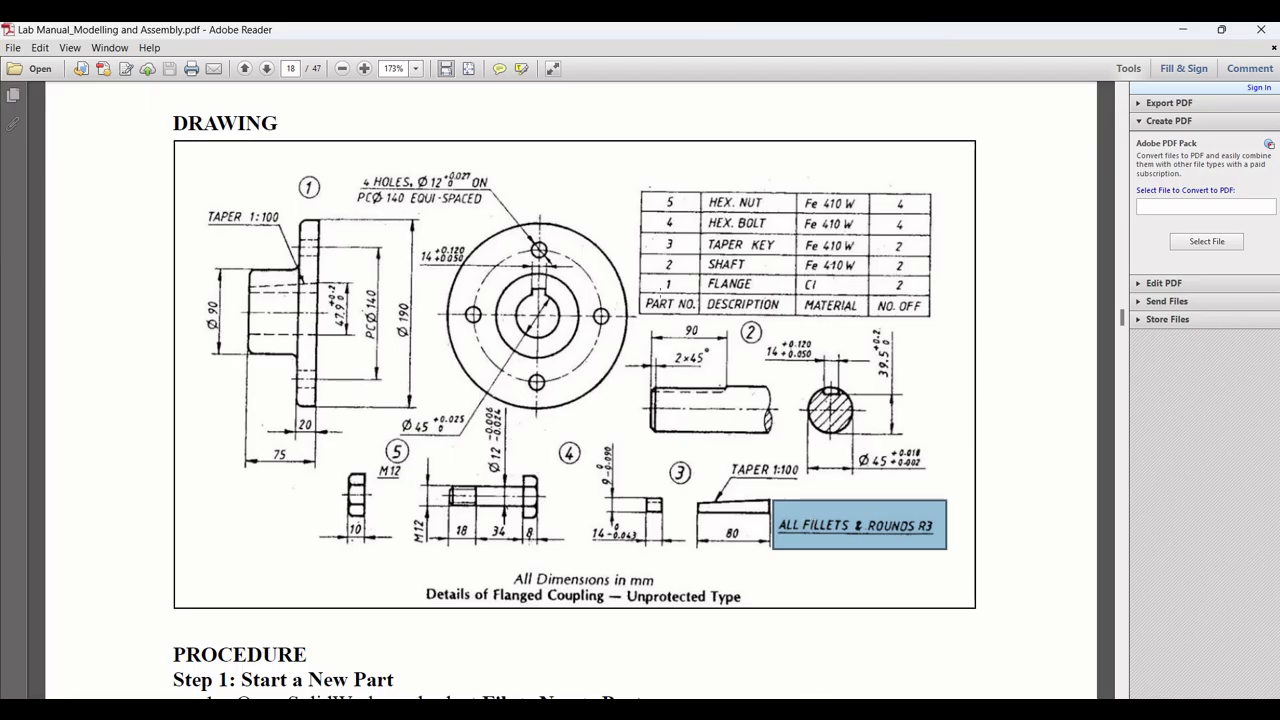
{"action": "left_click_drag", "start_coordinate": [661, 331], "coordinate": [930, 471]}
{"action": "left_click", "coordinate": [938, 399]}
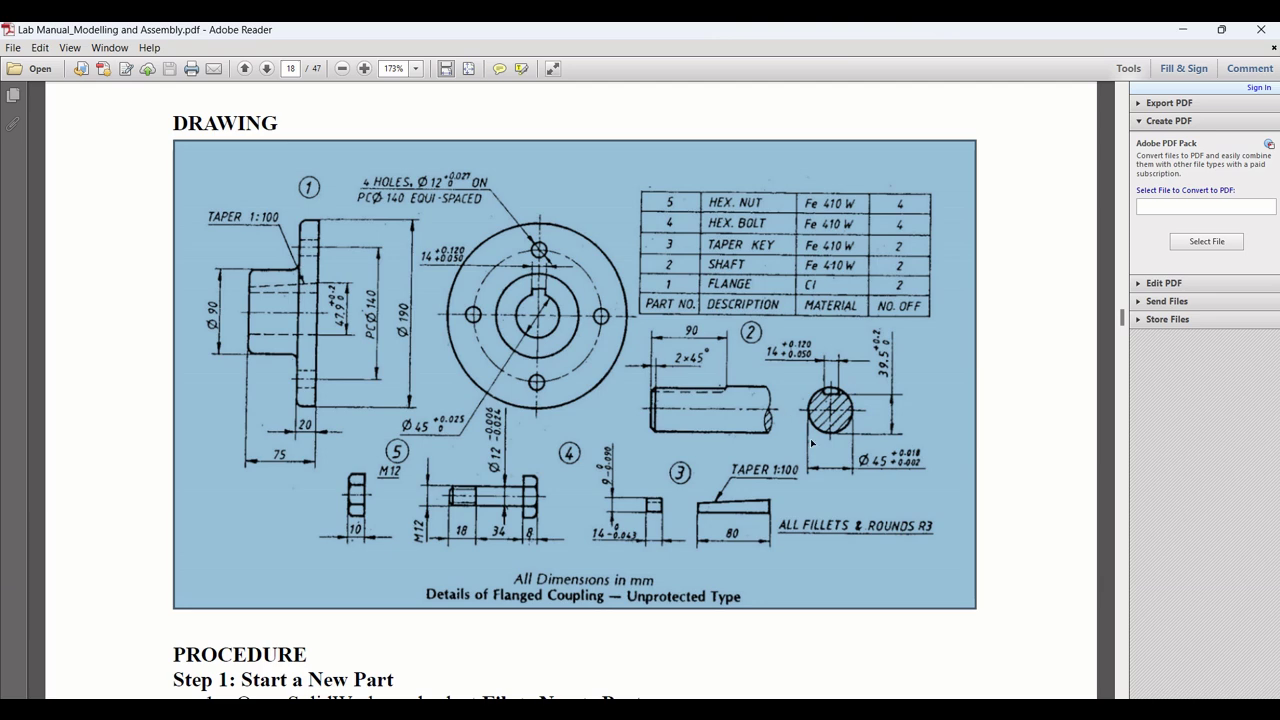
{"action": "left_click", "coordinate": [874, 466]}
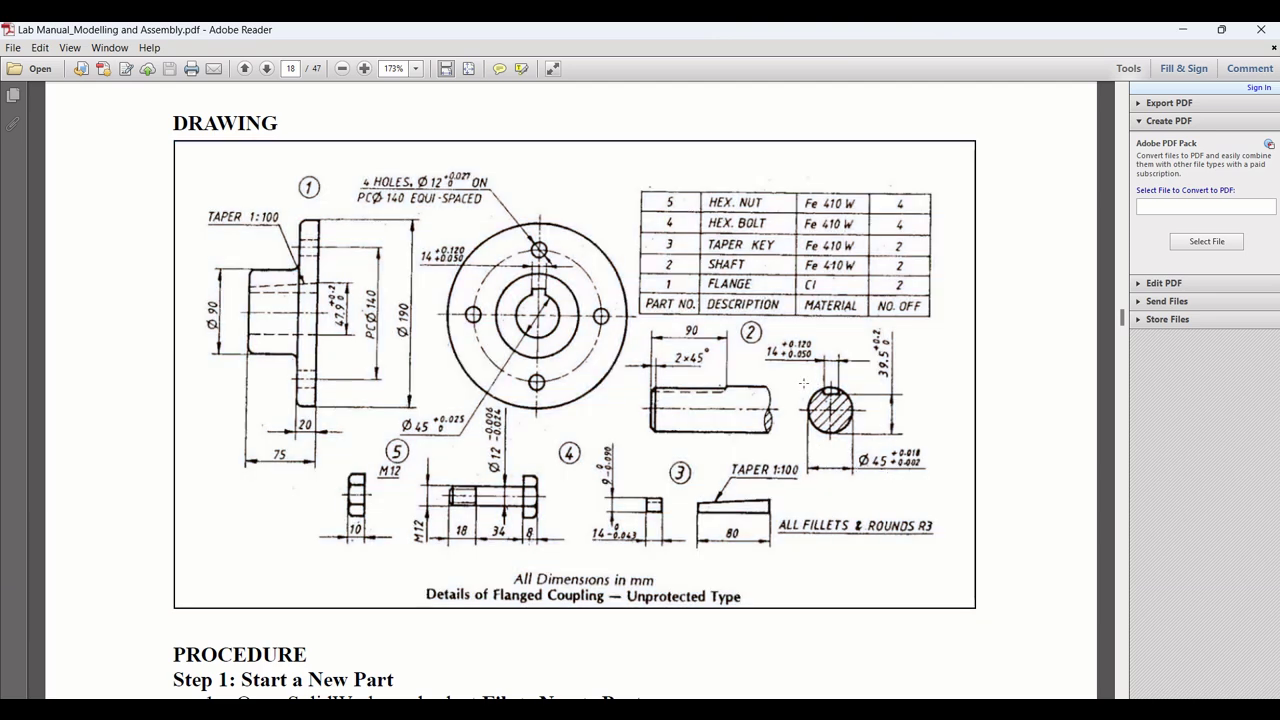
{"action": "left_click_drag", "start_coordinate": [670, 343], "coordinate": [737, 398]}
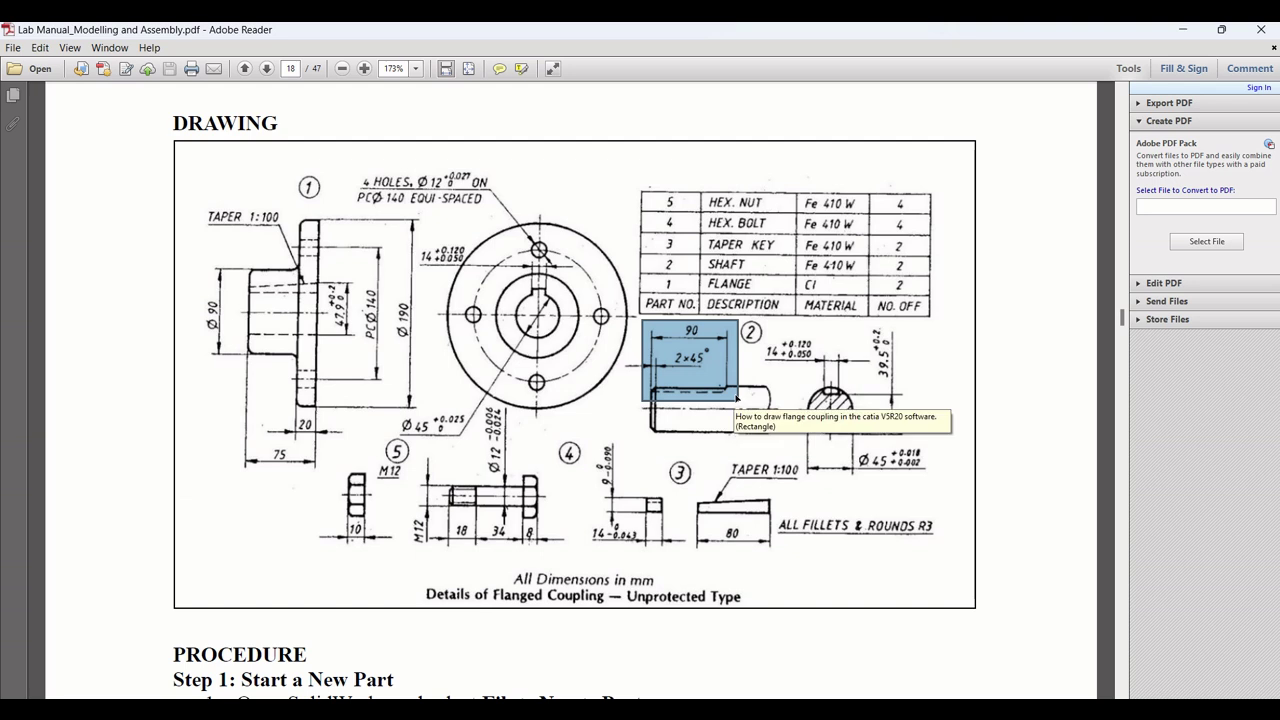
{"action": "left_click", "coordinate": [910, 346]}
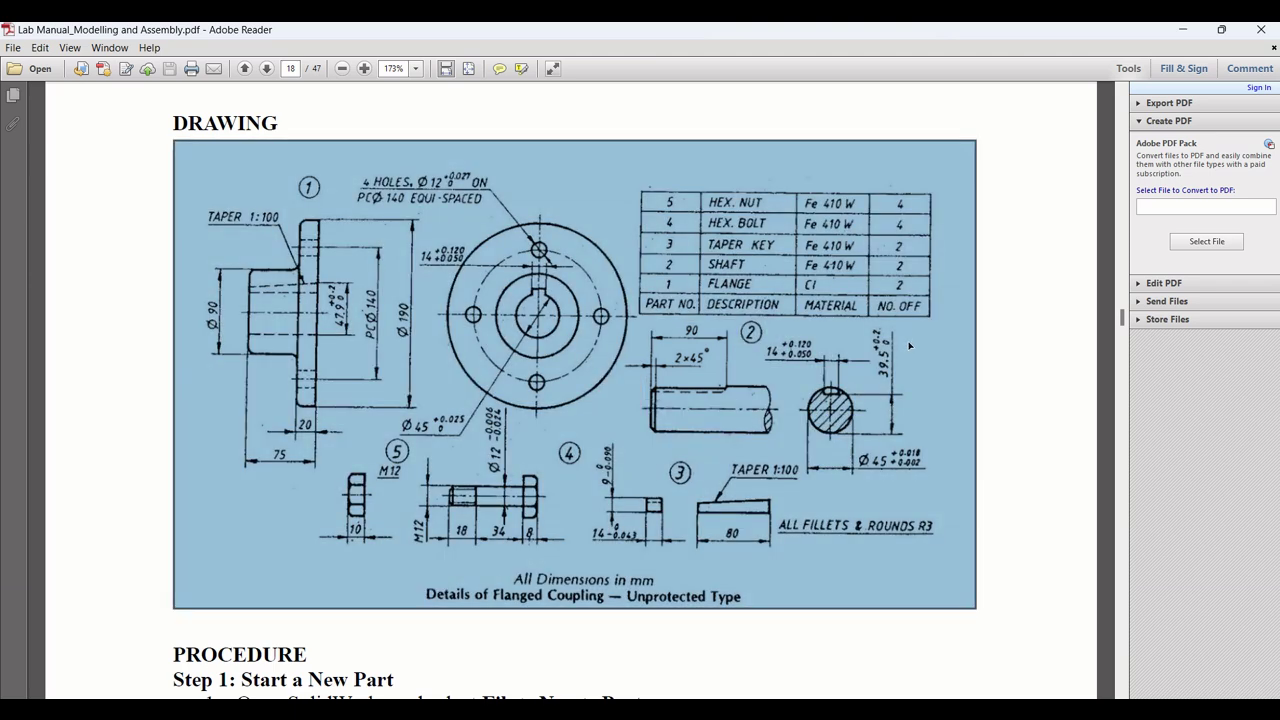
{"action": "left_click", "coordinate": [756, 376]}
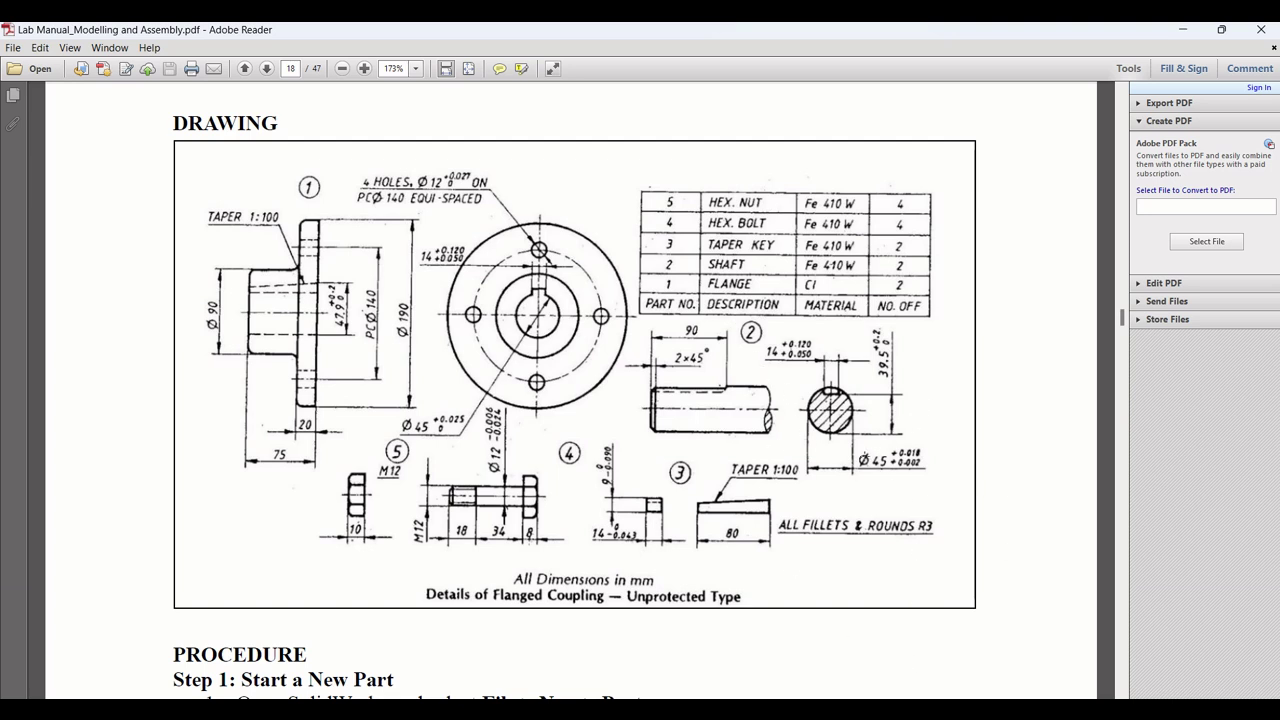
Step: Switch back to SOLIDWORKS and create a new part with MMGS units
{"action": "left_click", "coordinate": [768, 703]}
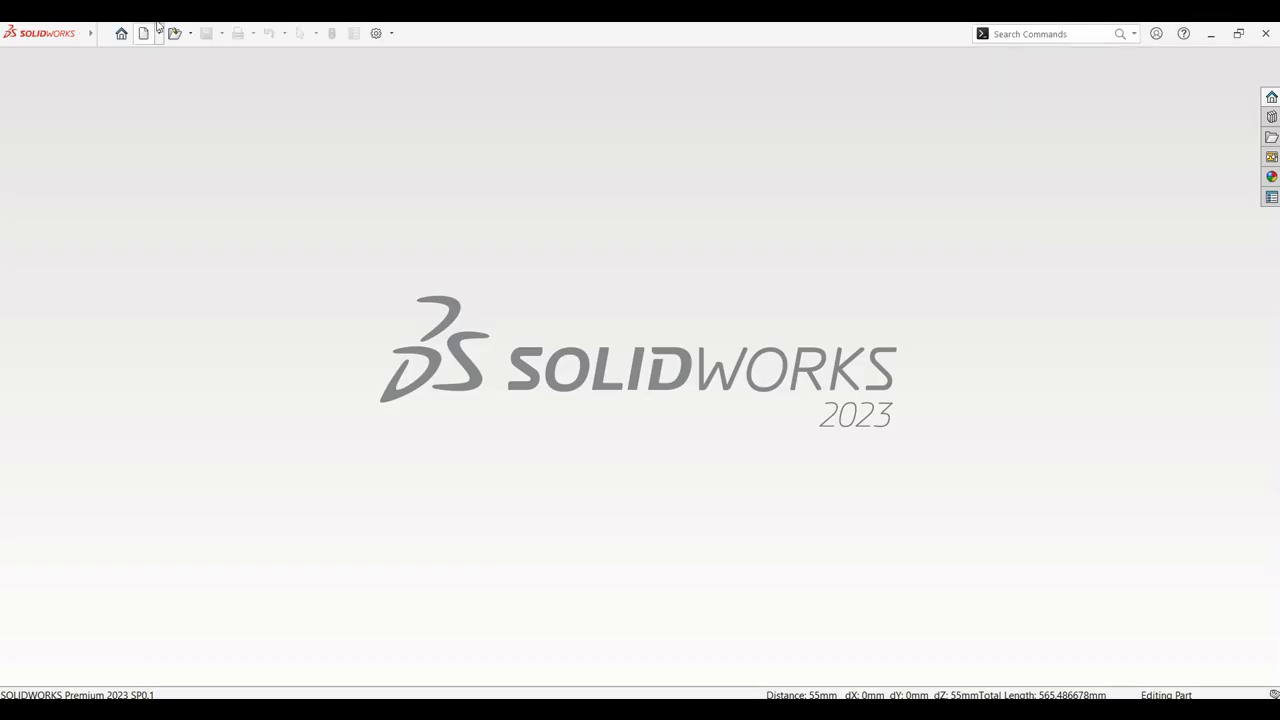
{"action": "left_click", "coordinate": [144, 34]}
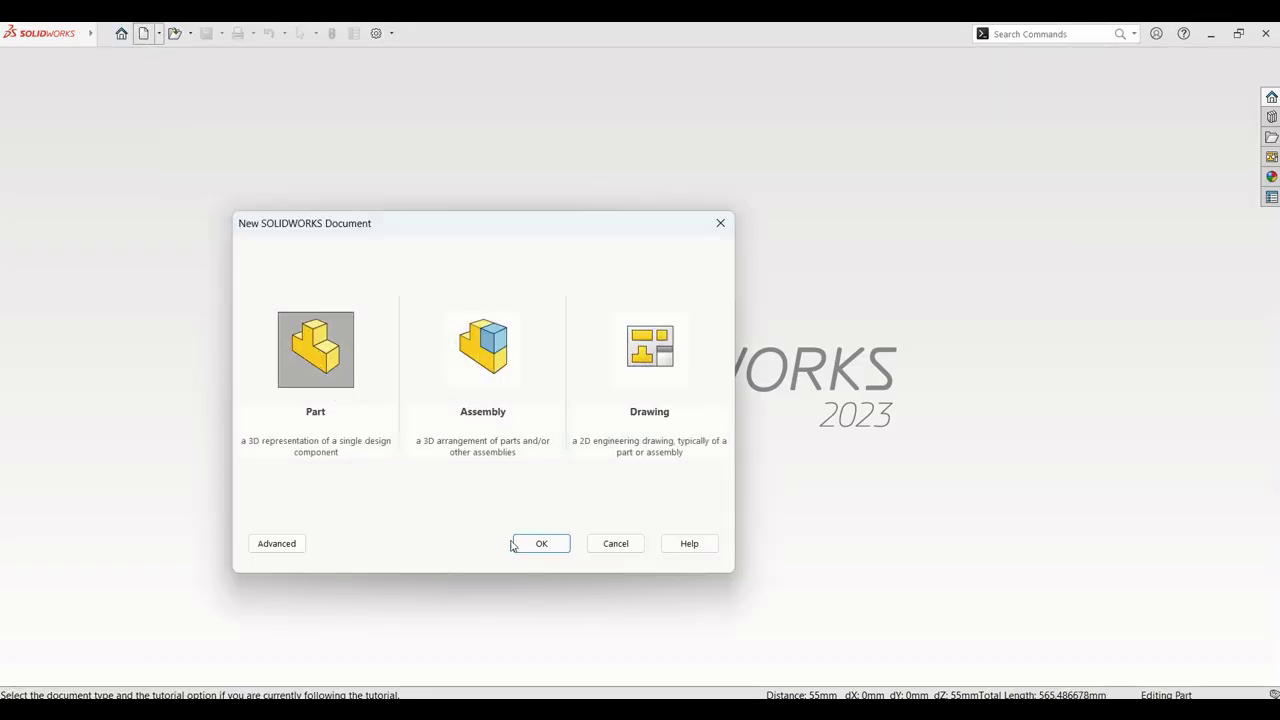
{"action": "left_click", "coordinate": [541, 544]}
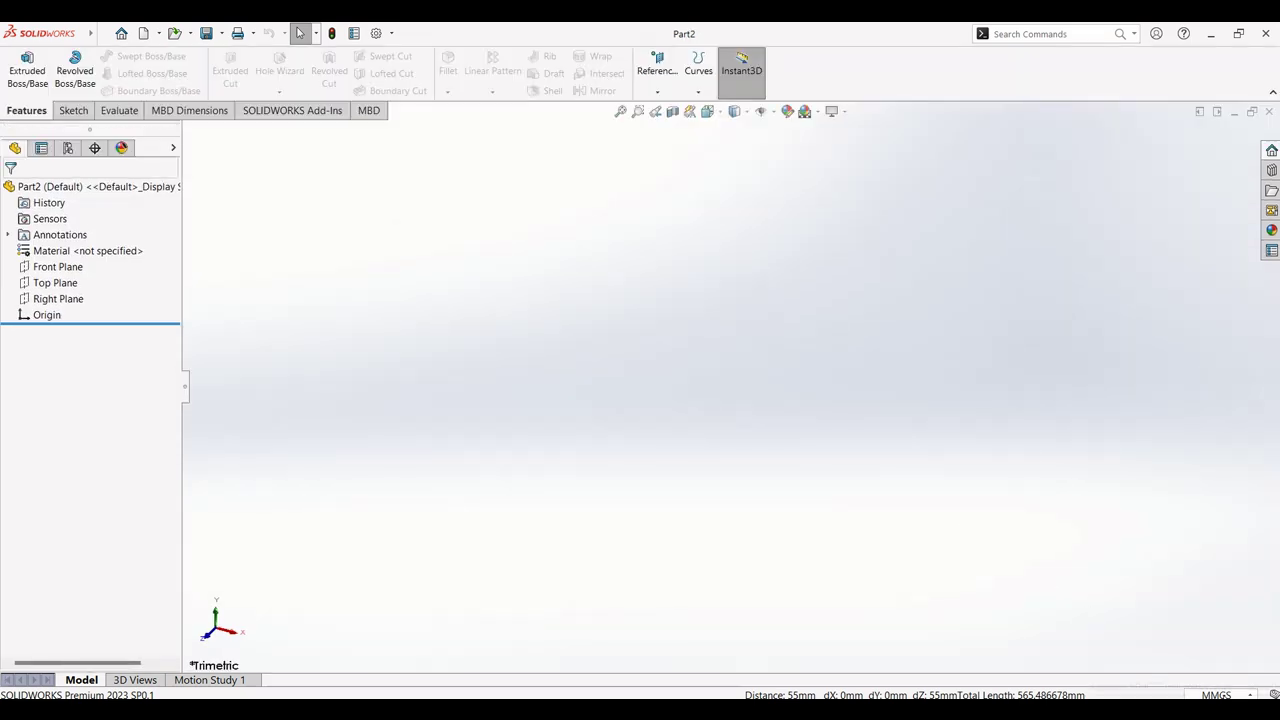
{"action": "left_click", "coordinate": [1225, 695]}
{"action": "left_click", "coordinate": [1235, 638]}
Step: Sketch a circle about 78 mm in diameter on the Front Plane, centred on the origin
{"action": "left_click", "coordinate": [58, 266]}
{"action": "left_click", "coordinate": [70, 246]}
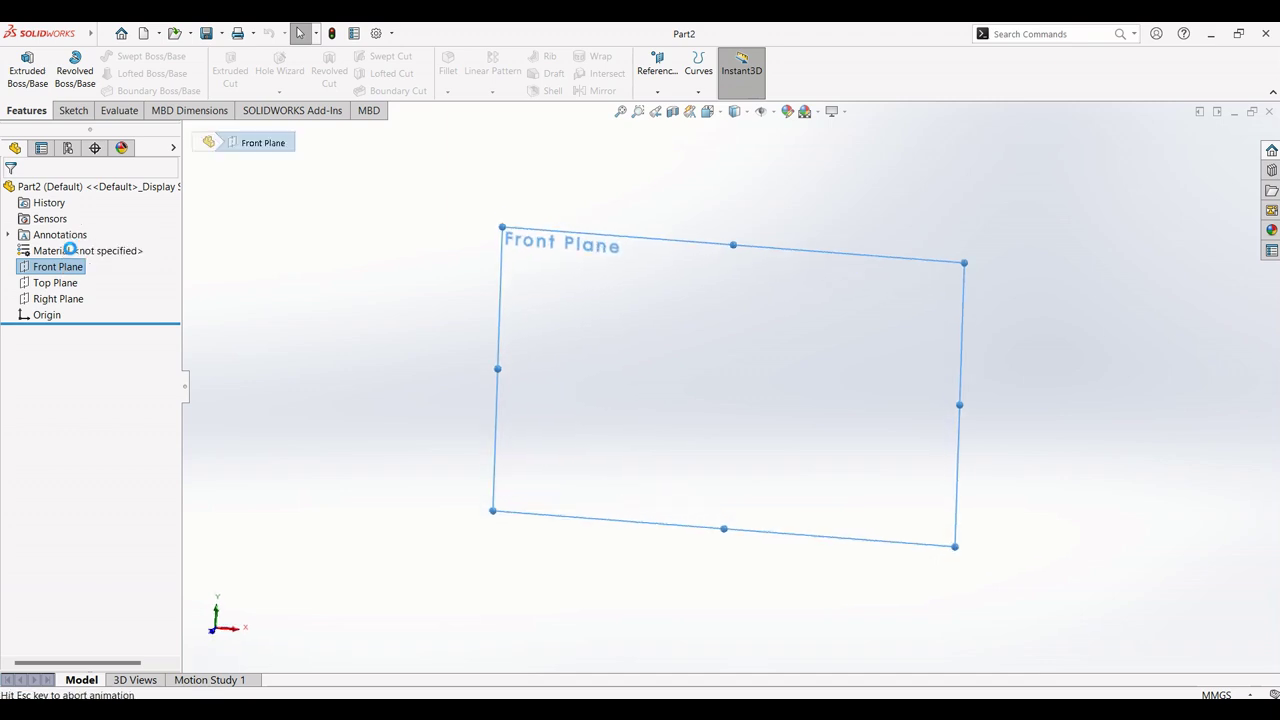
{"action": "left_click", "coordinate": [151, 56]}
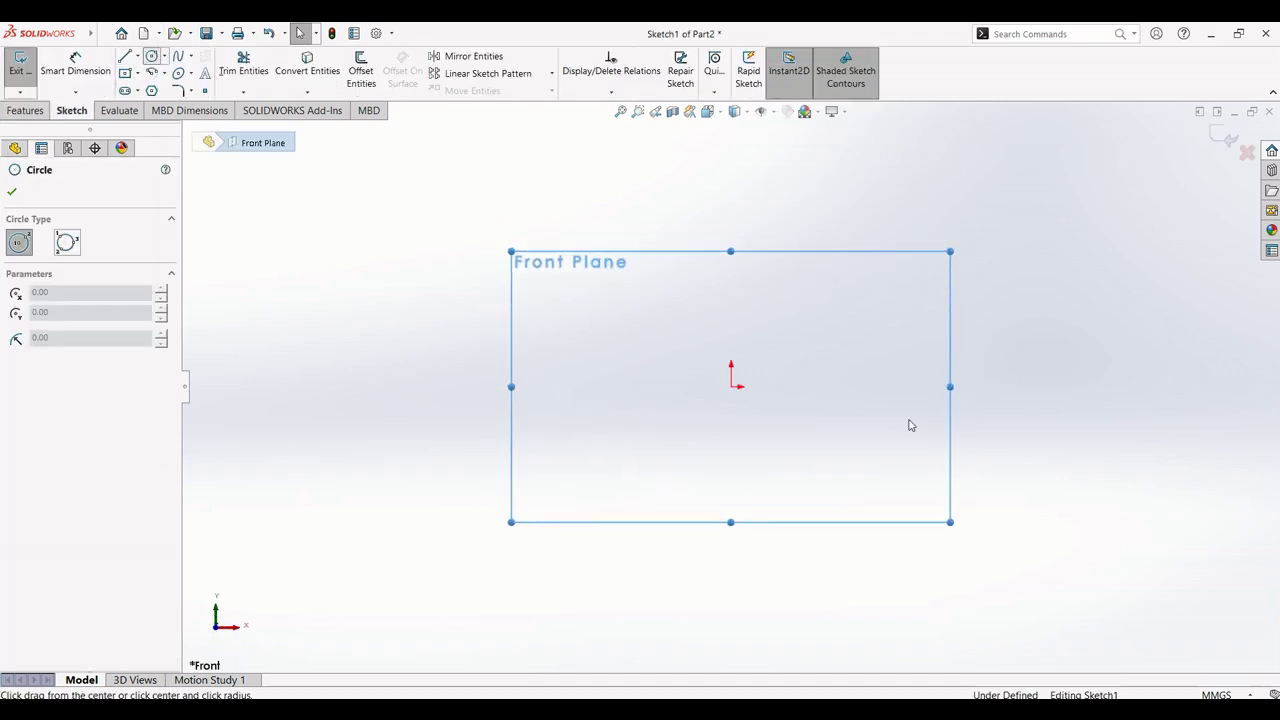
{"action": "left_click", "coordinate": [731, 386]}
{"action": "left_click", "coordinate": [784, 474]}
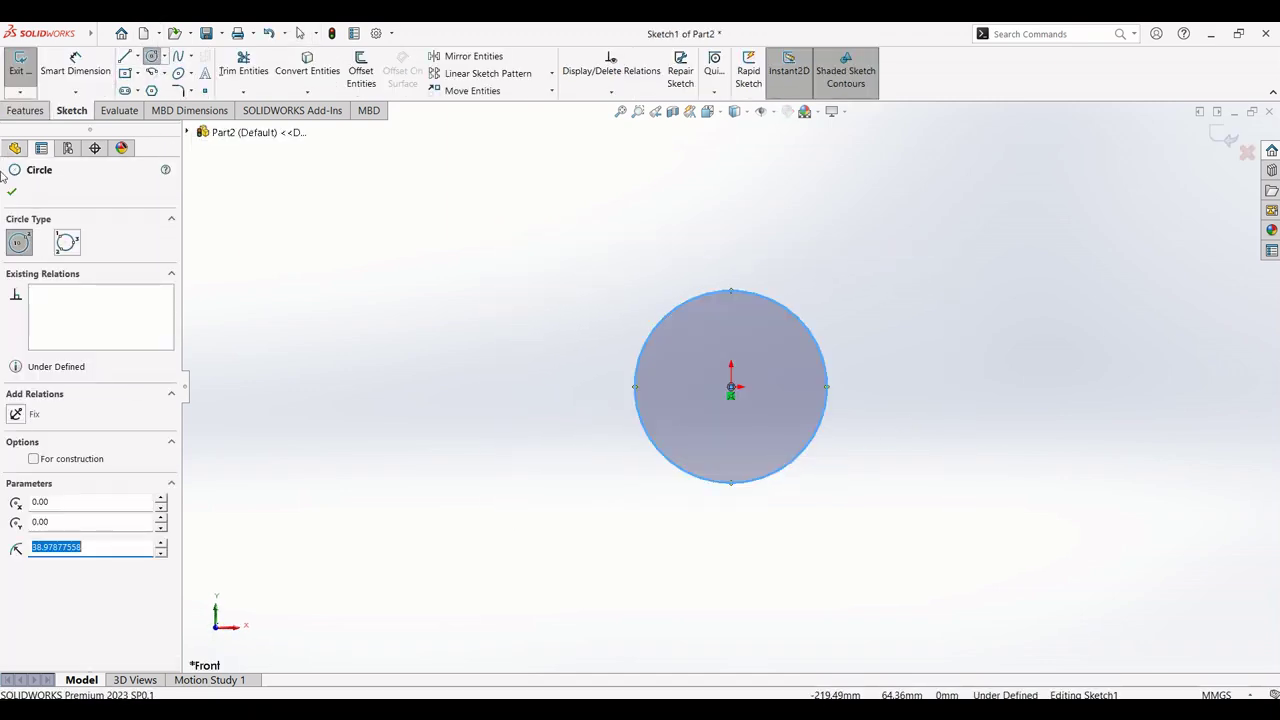
Step: Dimension the circle's diameter to 45 mm
{"action": "left_click", "coordinate": [75, 64]}
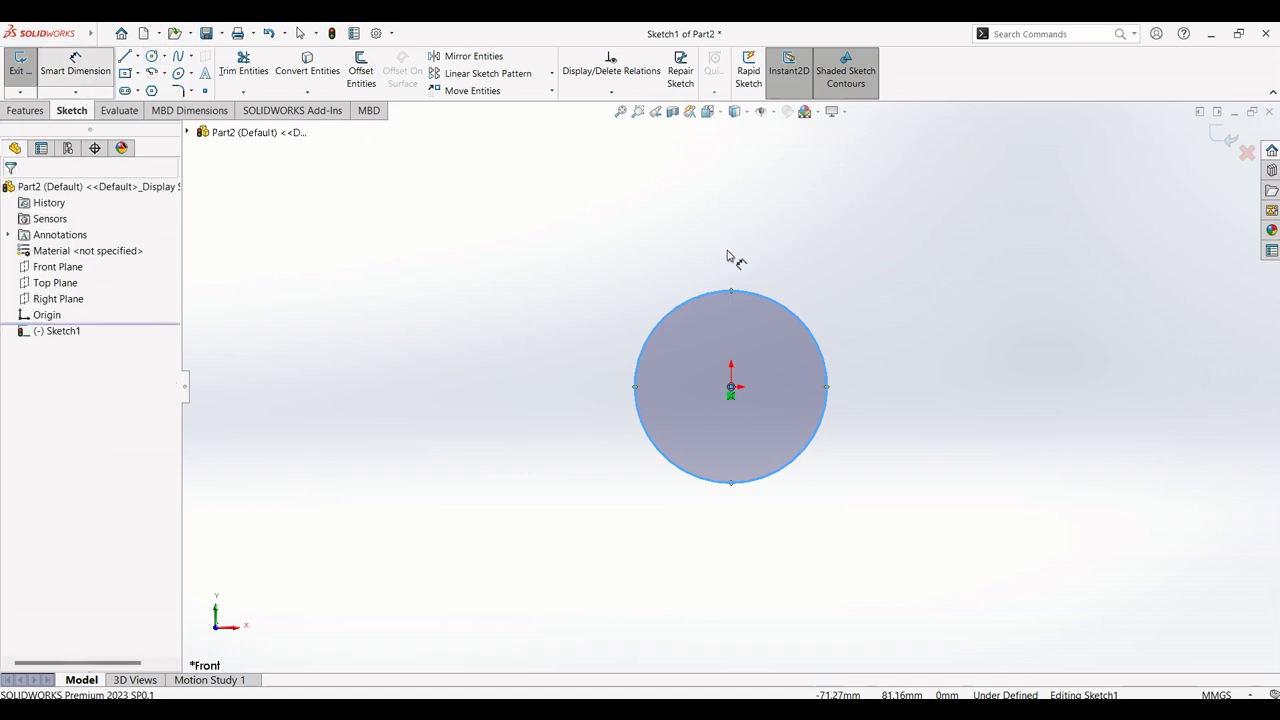
{"action": "left_click", "coordinate": [826, 352]}
{"action": "left_click", "coordinate": [916, 398]}
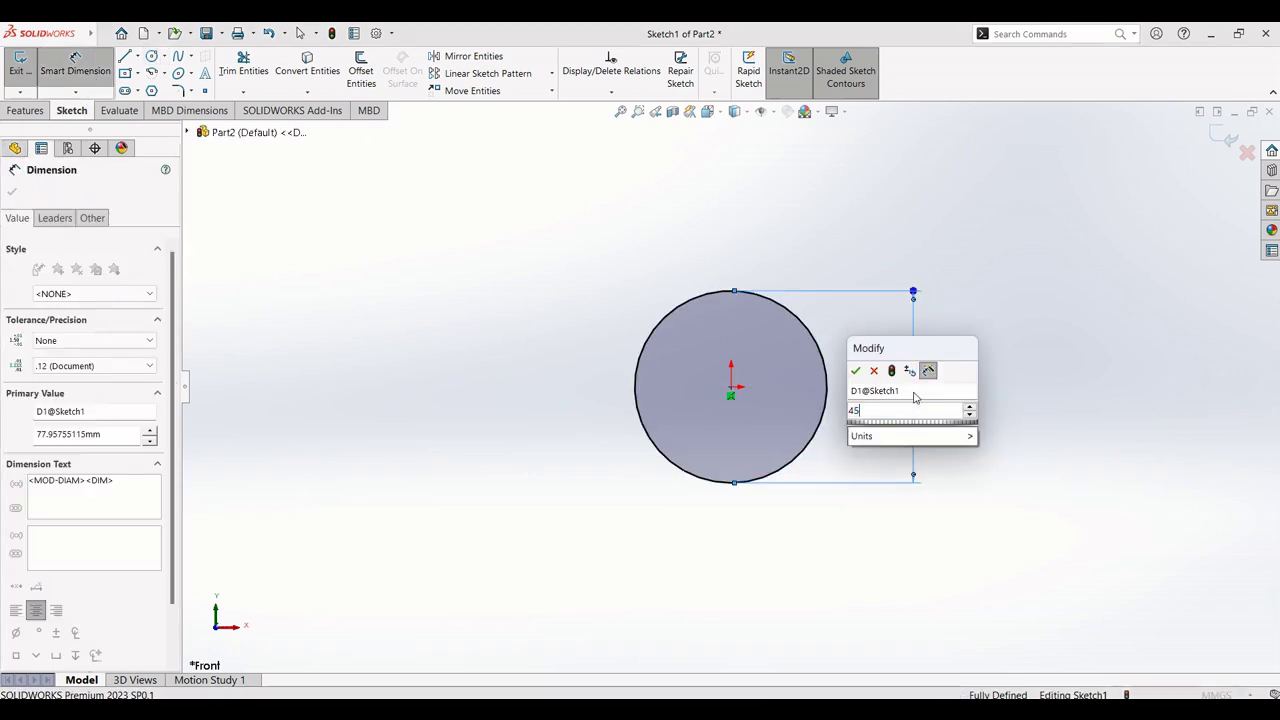
{"action": "type", "text": "45"}
{"action": "key", "text": "Return"}
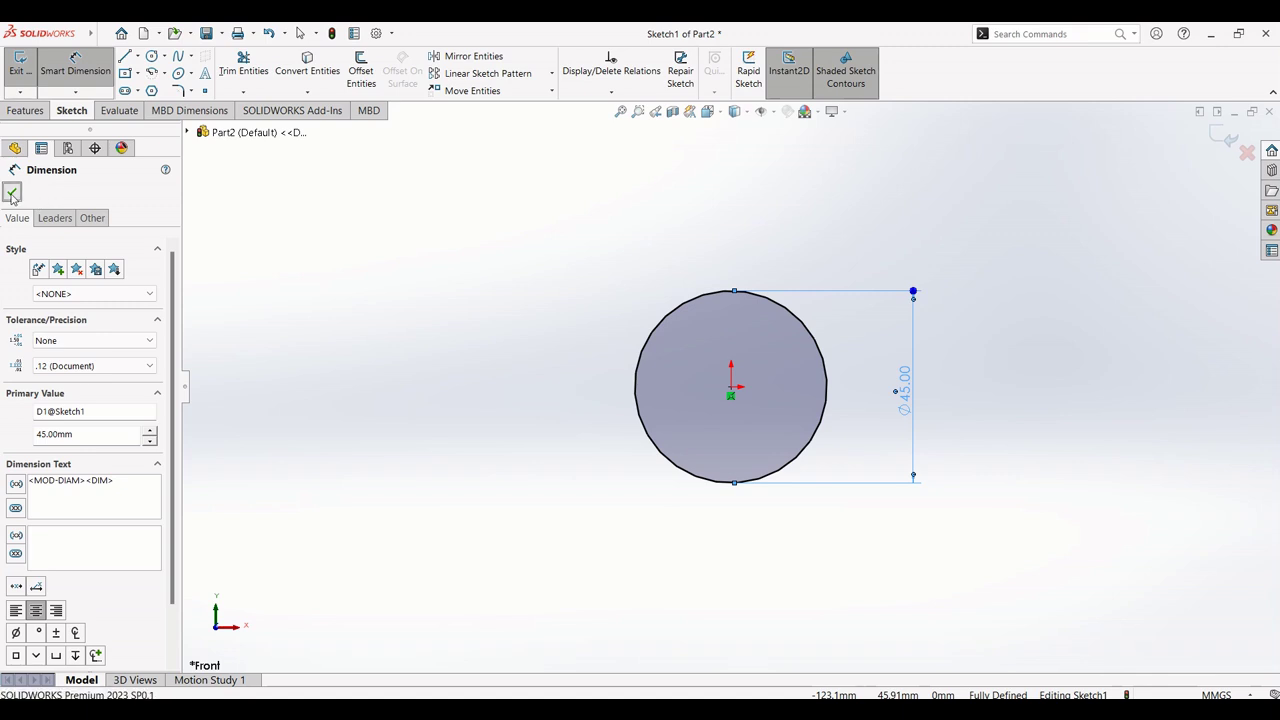
{"action": "left_click", "coordinate": [12, 191]}
Step: Extrude the 45 mm circle as a blind boss 150 mm long to form the shaft
{"action": "left_click", "coordinate": [27, 110]}
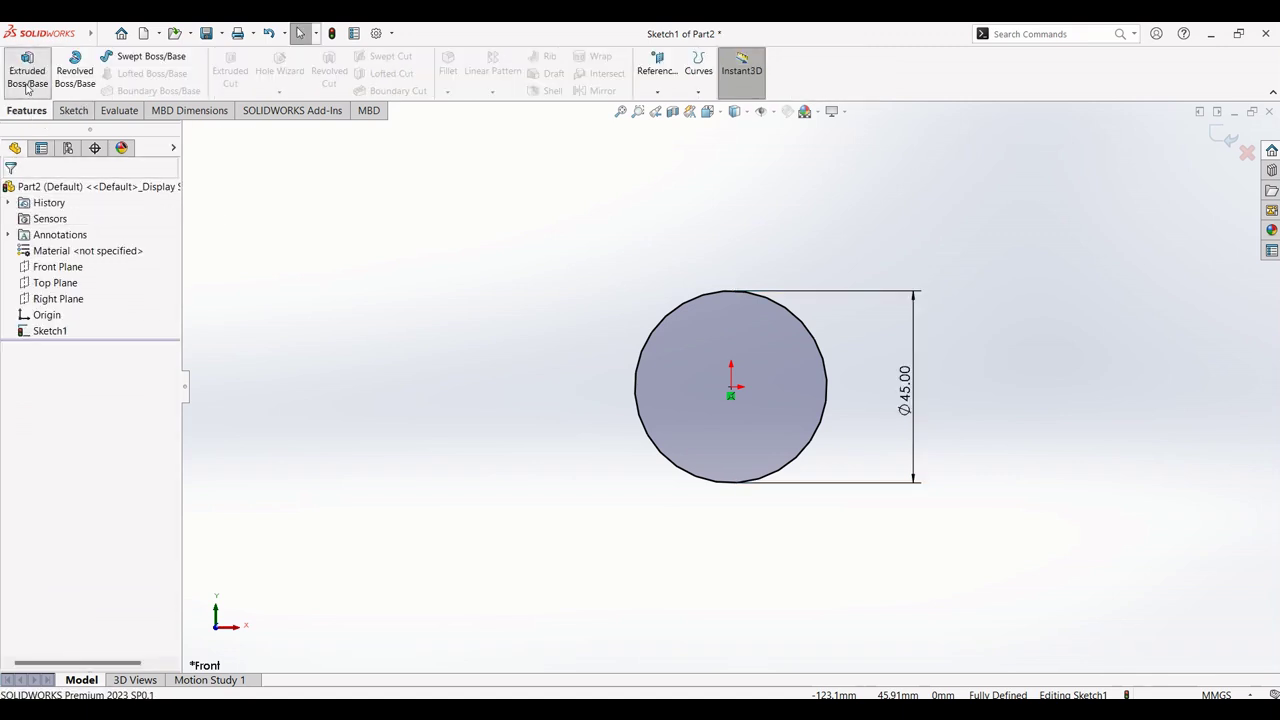
{"action": "left_click", "coordinate": [30, 72]}
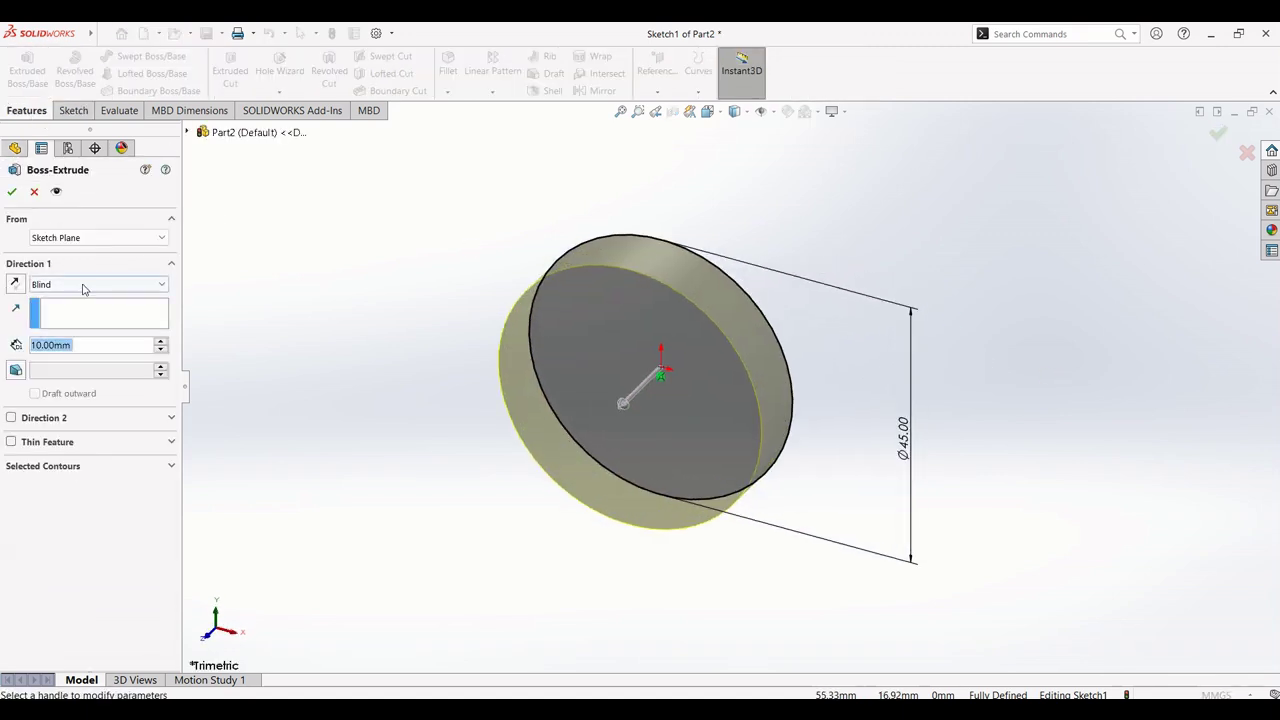
{"action": "left_click_drag", "start_coordinate": [74, 344], "coordinate": [36, 344]}
{"action": "type", "text": "150"}
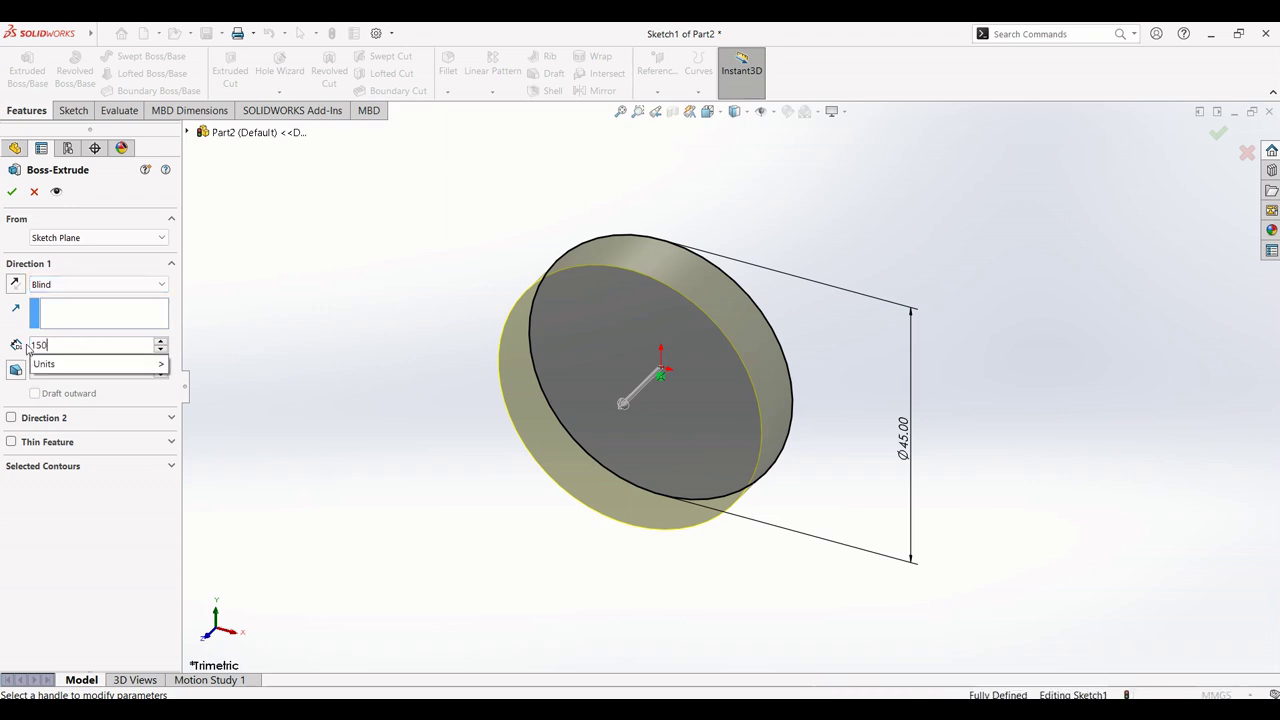
{"action": "key", "text": "Return"}
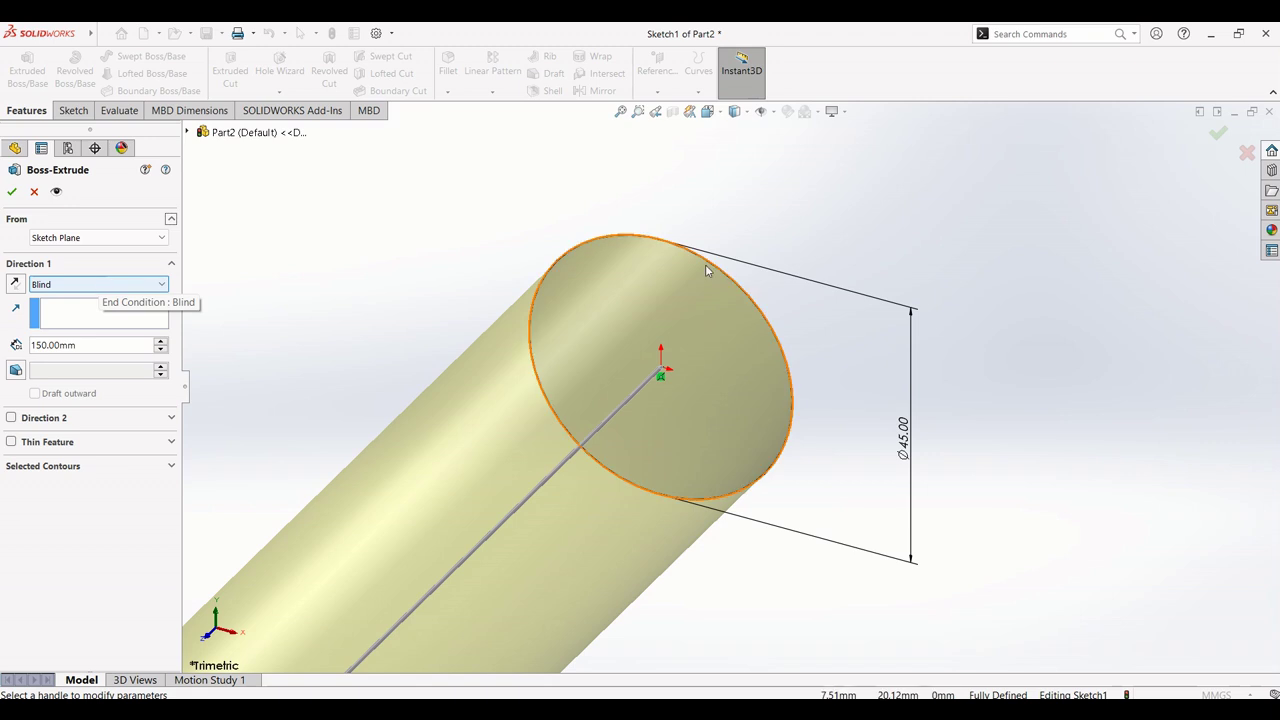
{"action": "scroll", "coordinate": [704, 575], "scroll_direction": "up", "scroll_amount": 4}
{"action": "scroll", "coordinate": [700, 582], "scroll_direction": "down", "scroll_amount": 2}
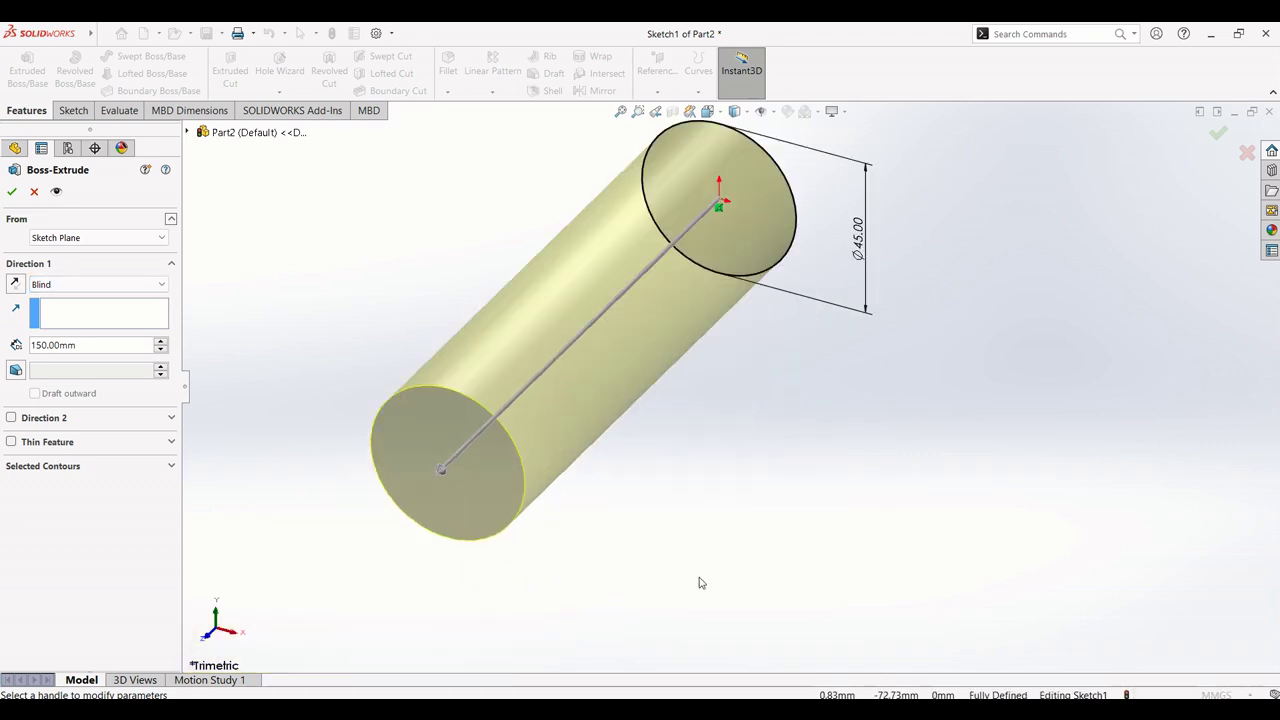
{"action": "left_click", "coordinate": [100, 284]}
{"action": "left_click", "coordinate": [60, 298]}
{"action": "left_click", "coordinate": [11, 191]}
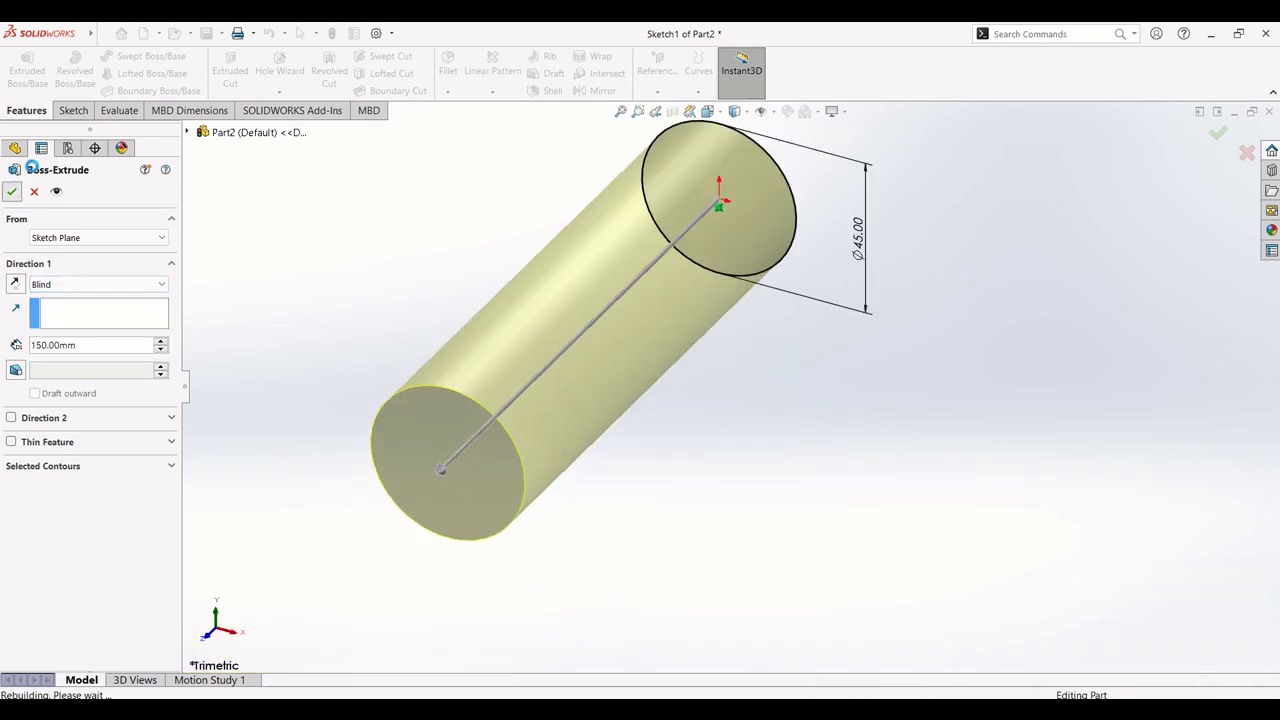
Step: Sketch a centre rectangle about 12.5 by 10.9 mm on the shaft's front end face, centred on the circular edge's uppermost point
{"action": "middle_click_drag", "start_coordinate": [740, 356], "coordinate": [820, 269]}
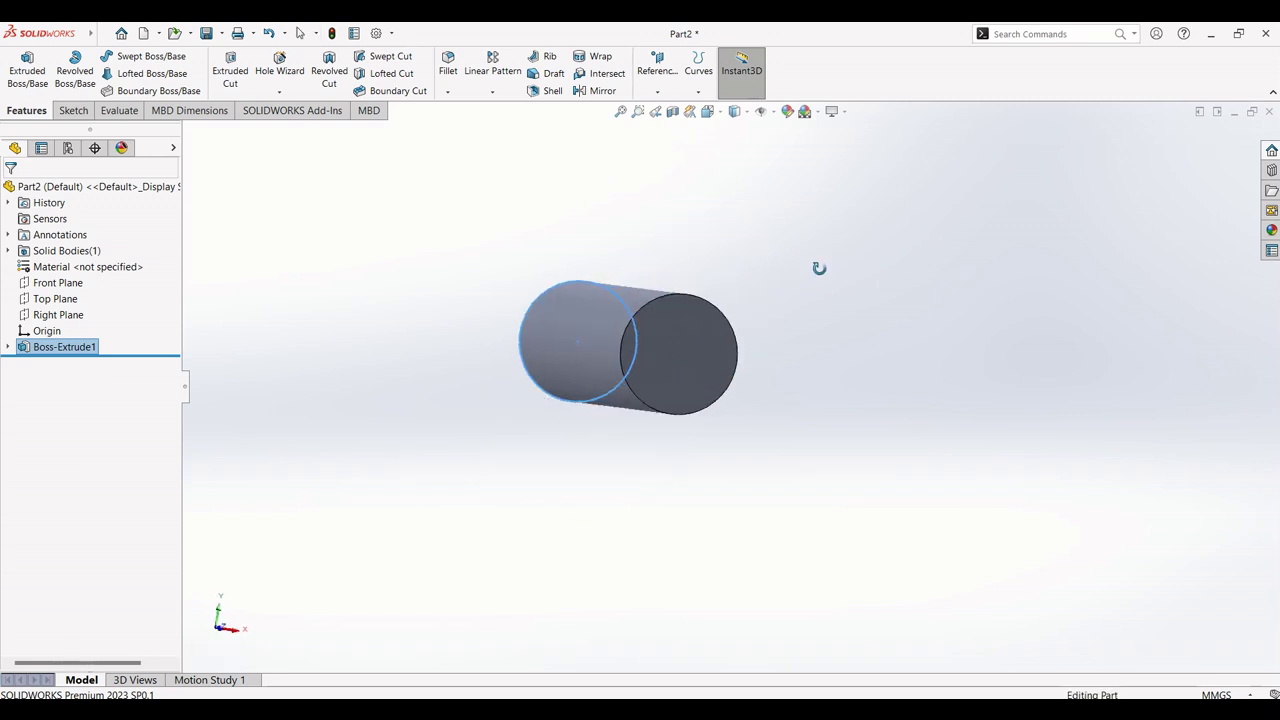
{"action": "left_click", "coordinate": [812, 389]}
{"action": "middle_click_drag", "start_coordinate": [812, 389], "coordinate": [789, 374]}
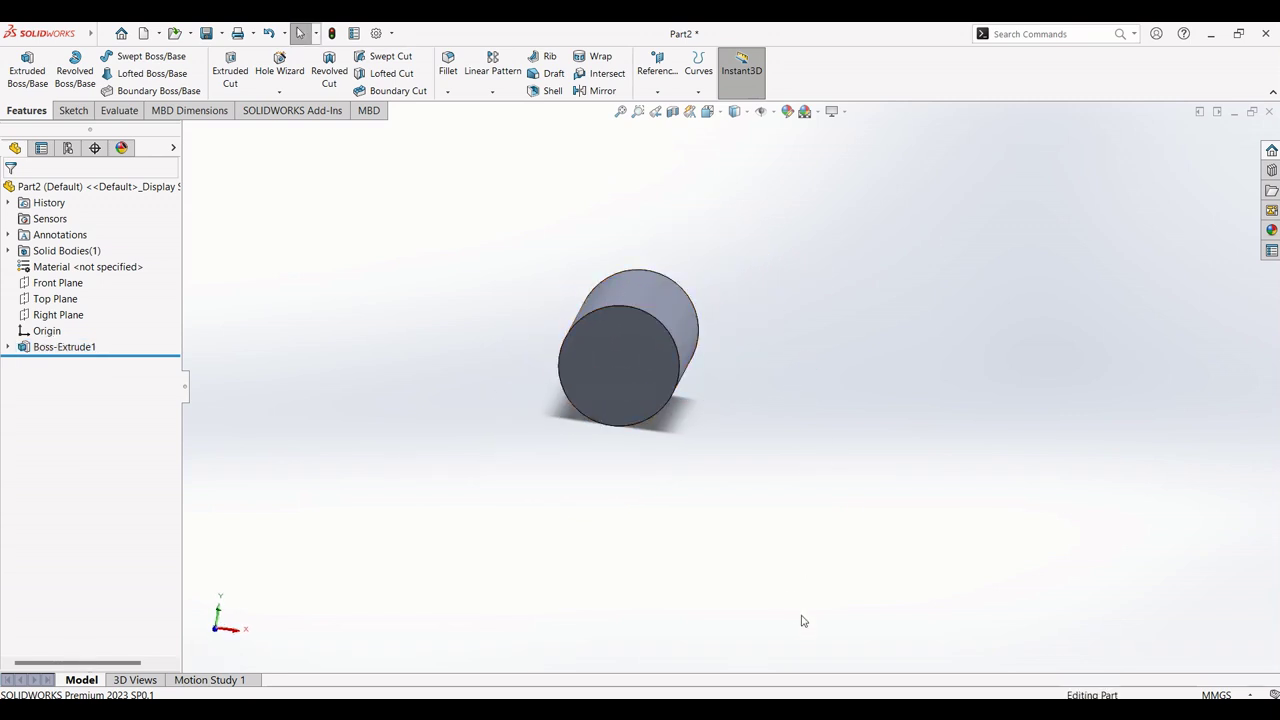
{"action": "key", "text": "alt+Tab"}
{"action": "left_click", "coordinate": [632, 362]}
{"action": "left_click", "coordinate": [691, 322]}
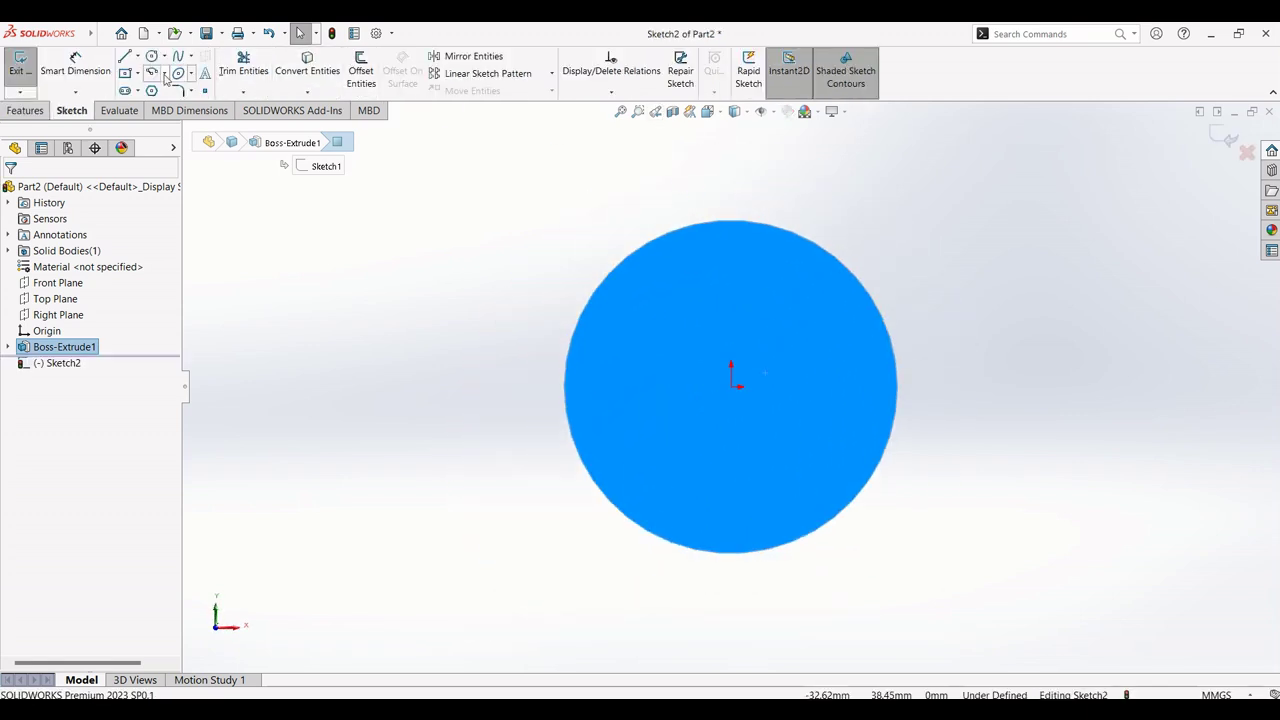
{"action": "left_click", "coordinate": [128, 74]}
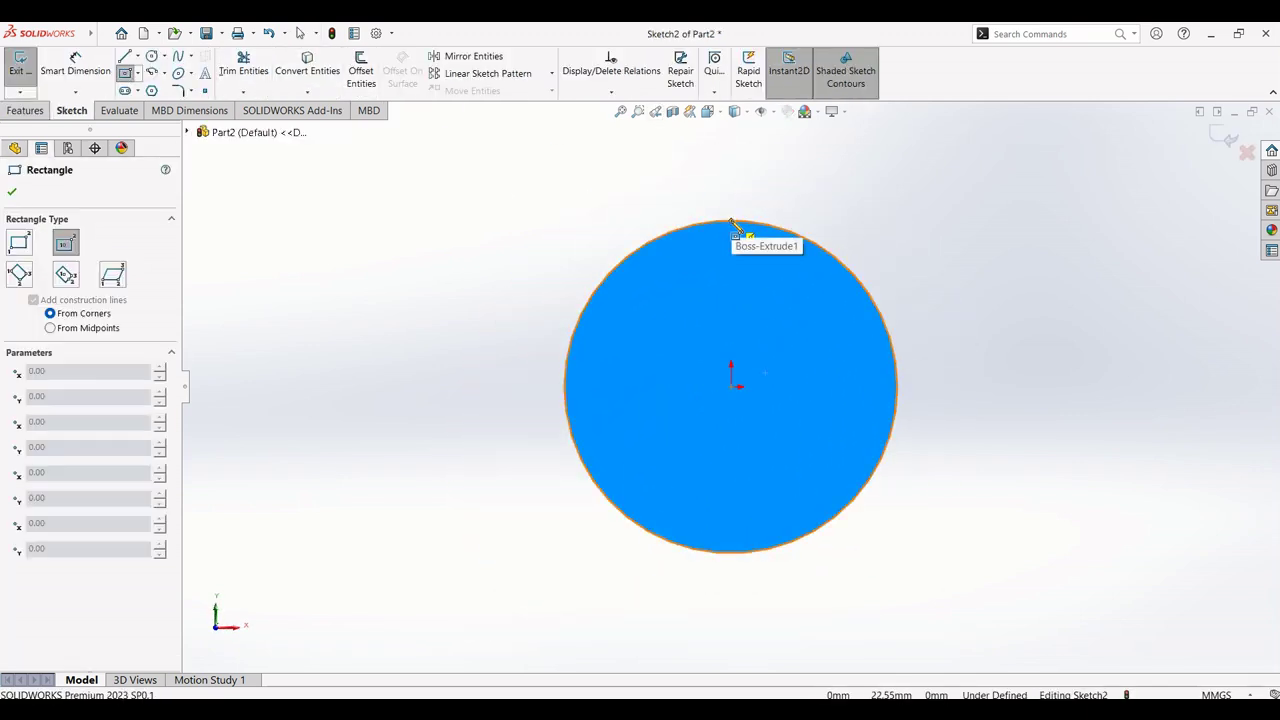
{"action": "left_click", "coordinate": [731, 221]}
{"action": "left_click", "coordinate": [778, 261]}
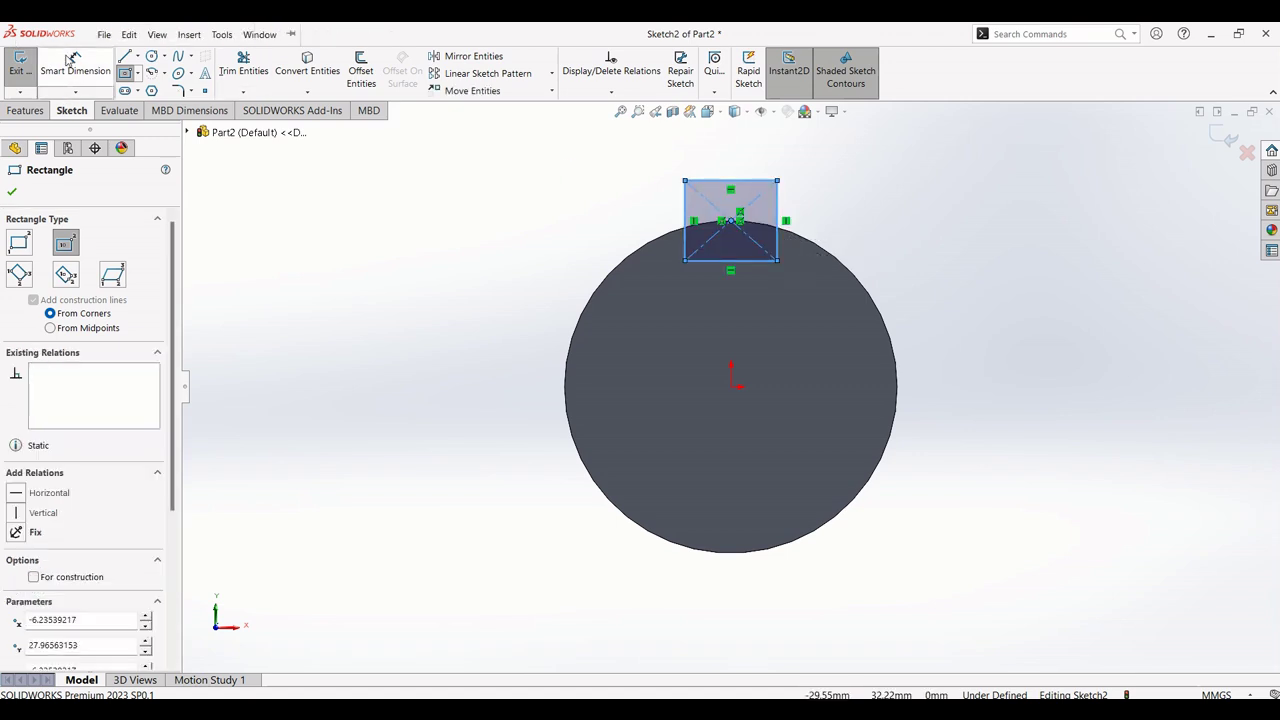
Step: Dimension the keyway rectangle's width to 14 mm
{"action": "left_click", "coordinate": [75, 65]}
{"action": "left_click", "coordinate": [755, 181]}
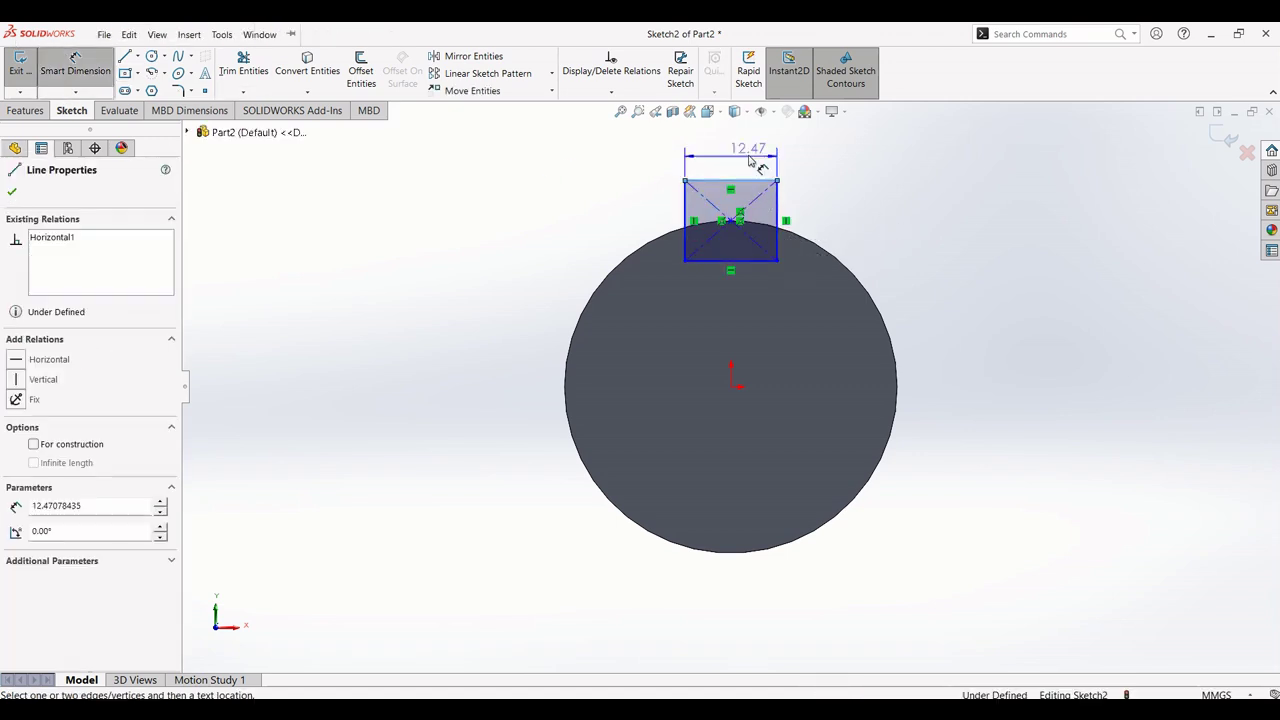
{"action": "left_click", "coordinate": [740, 154]}
{"action": "type", "text": "5"}
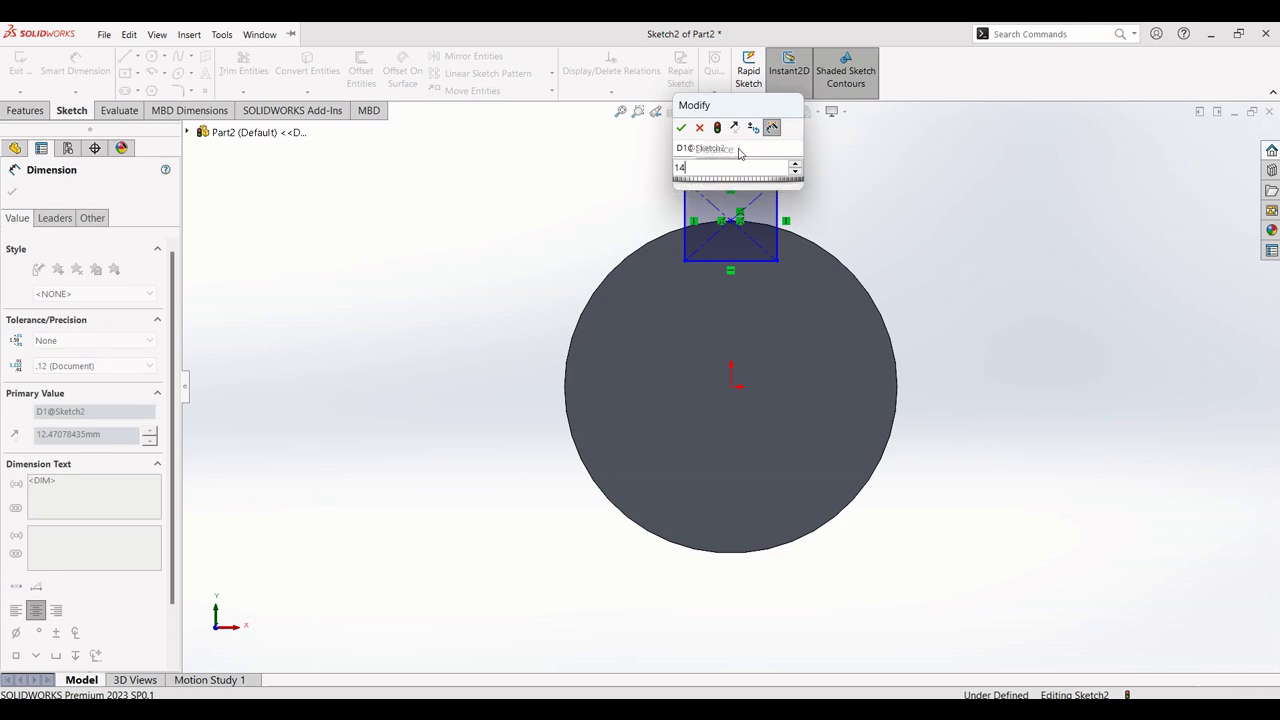
{"action": "key", "text": "Return"}
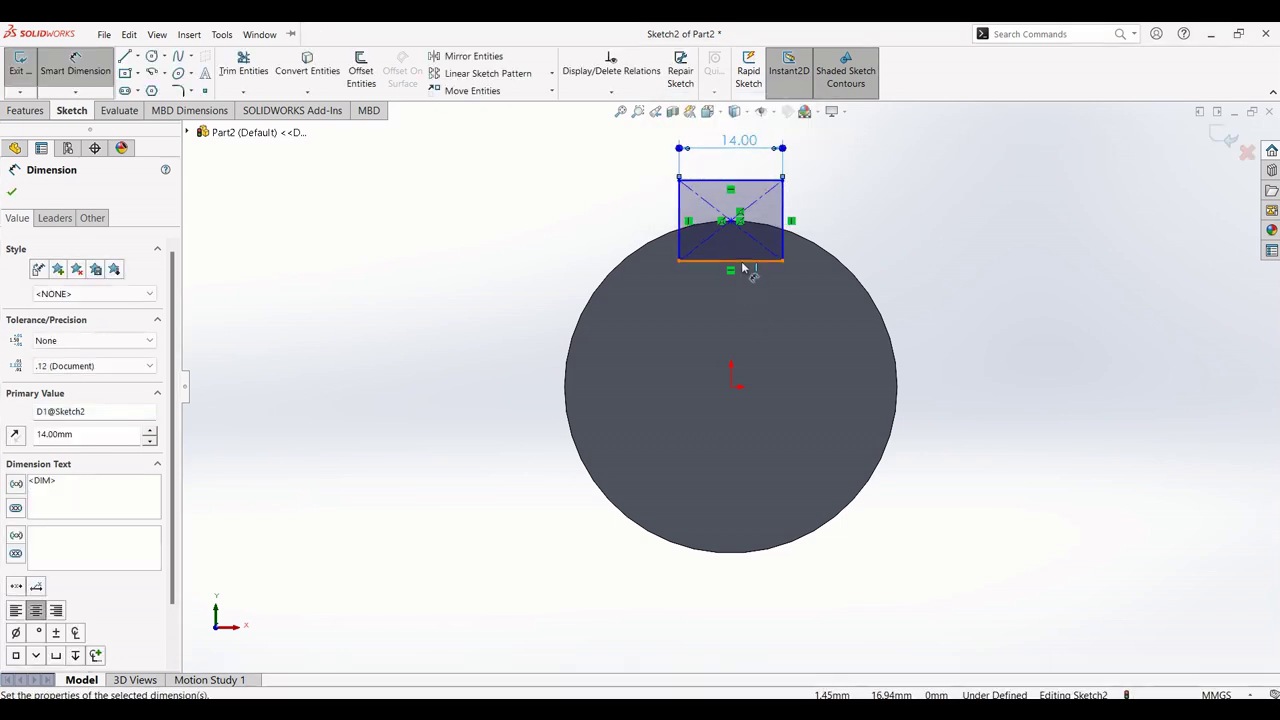
Step: Dimension the distance from the rectangle's lower edge to its centre point to 5.5 mm
{"action": "left_click", "coordinate": [743, 263]}
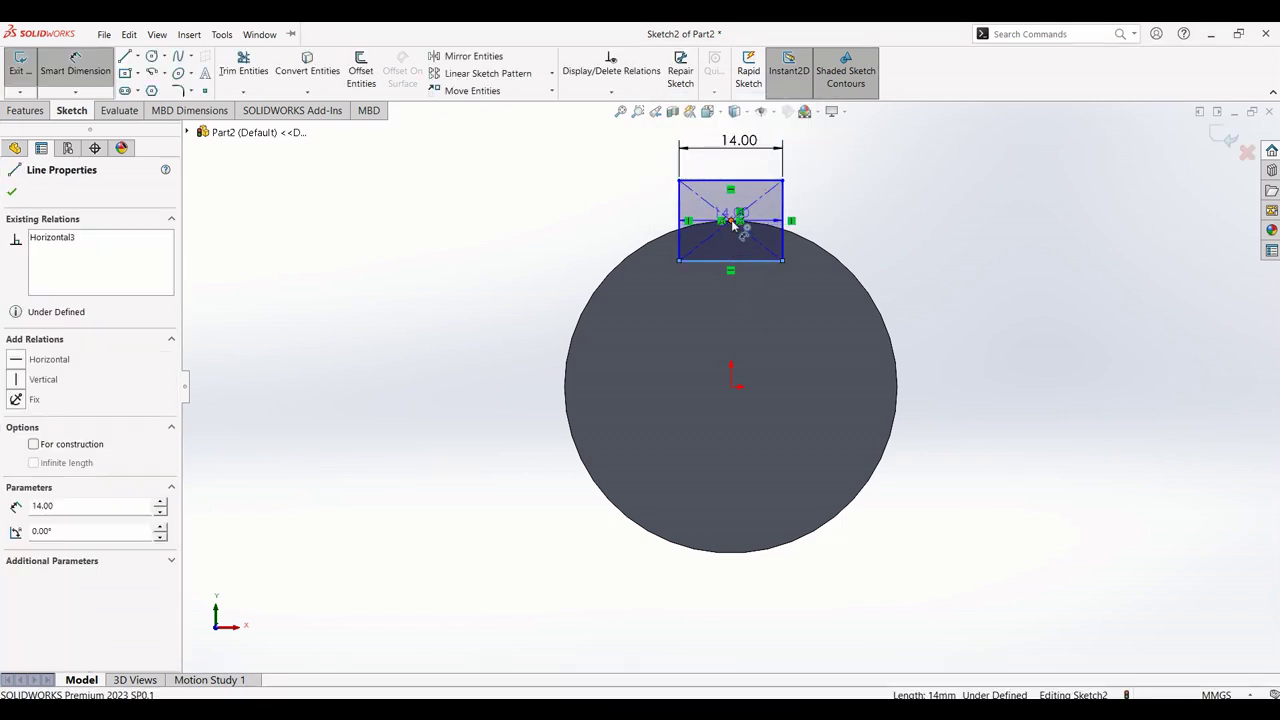
{"action": "left_click", "coordinate": [739, 217]}
{"action": "left_click", "coordinate": [910, 250]}
{"action": "type", "text": "4"}
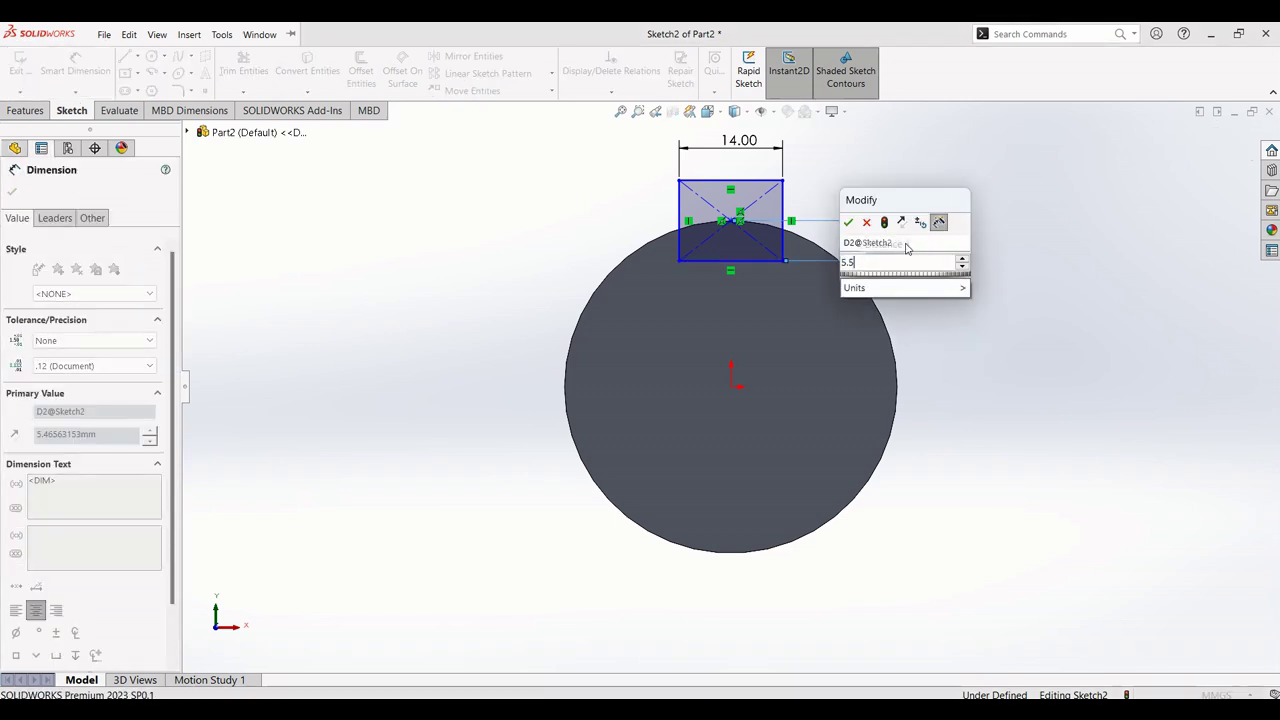
{"action": "key", "text": "Return"}
{"action": "left_click", "coordinate": [12, 191]}
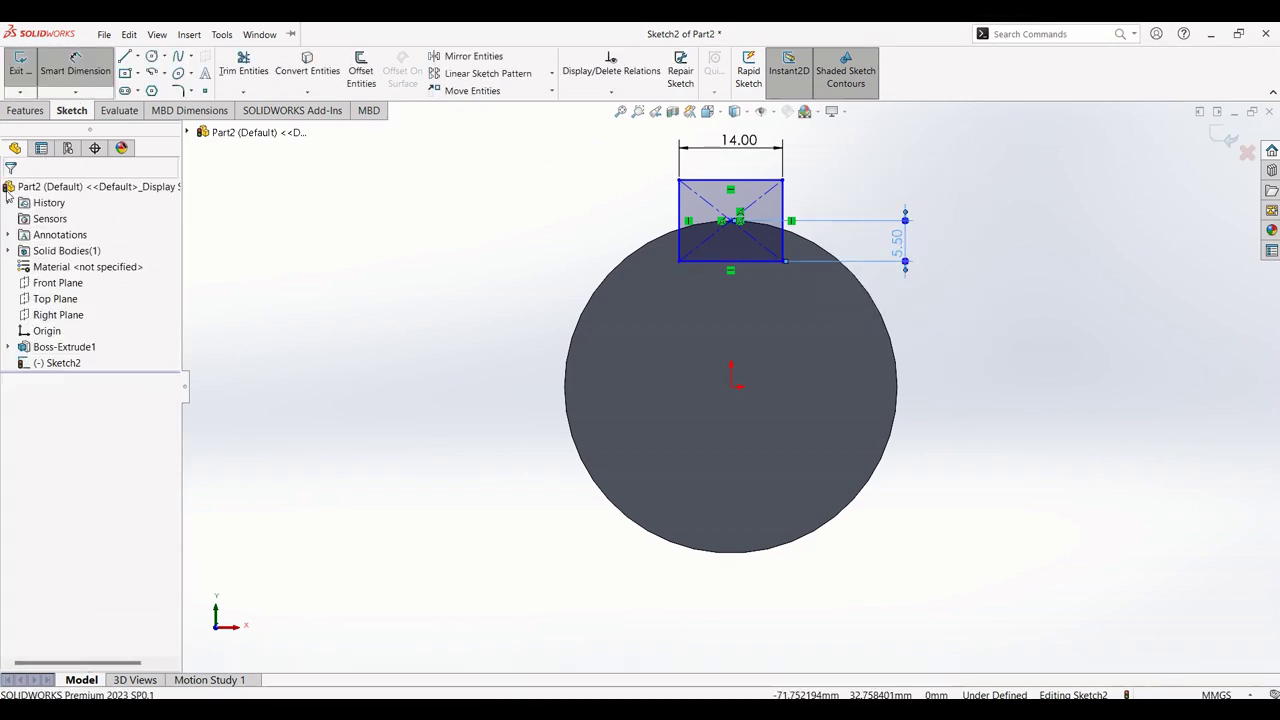
Step: Cut the keyway into the shaft by extrude-cutting the rectangle with a blind depth of 90 mm
{"action": "left_click", "coordinate": [25, 110]}
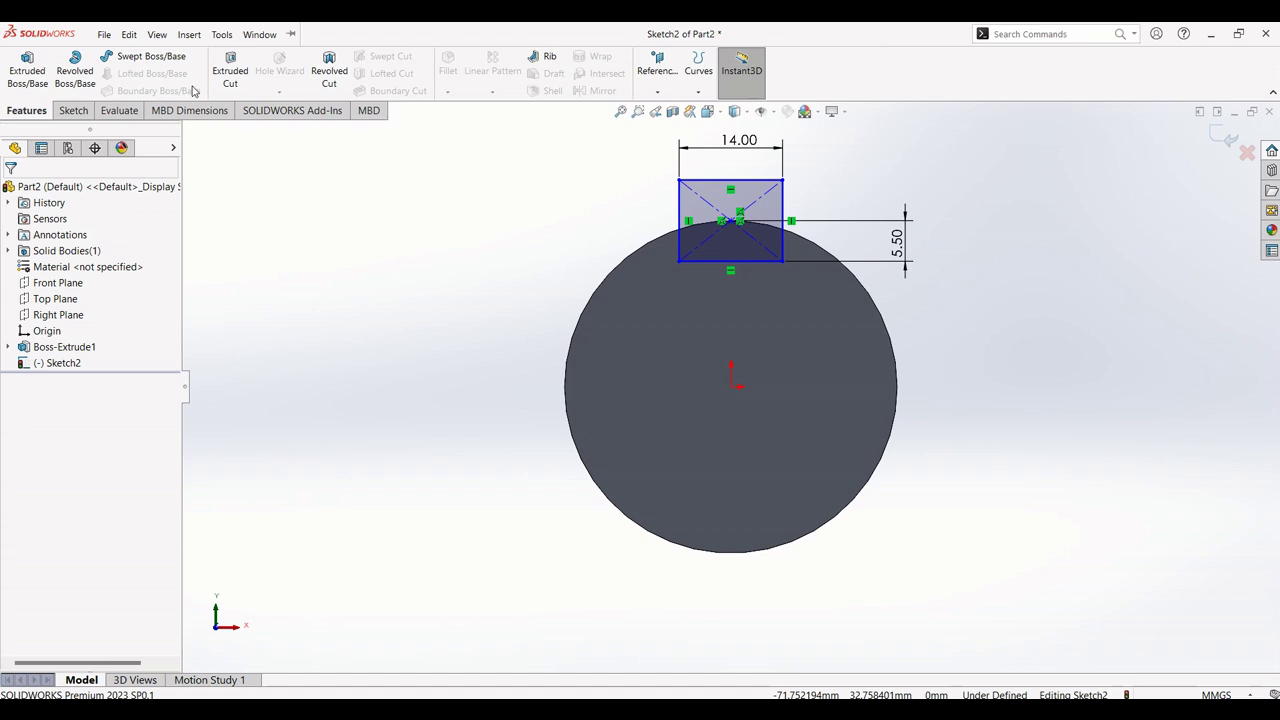
{"action": "left_click", "coordinate": [232, 72]}
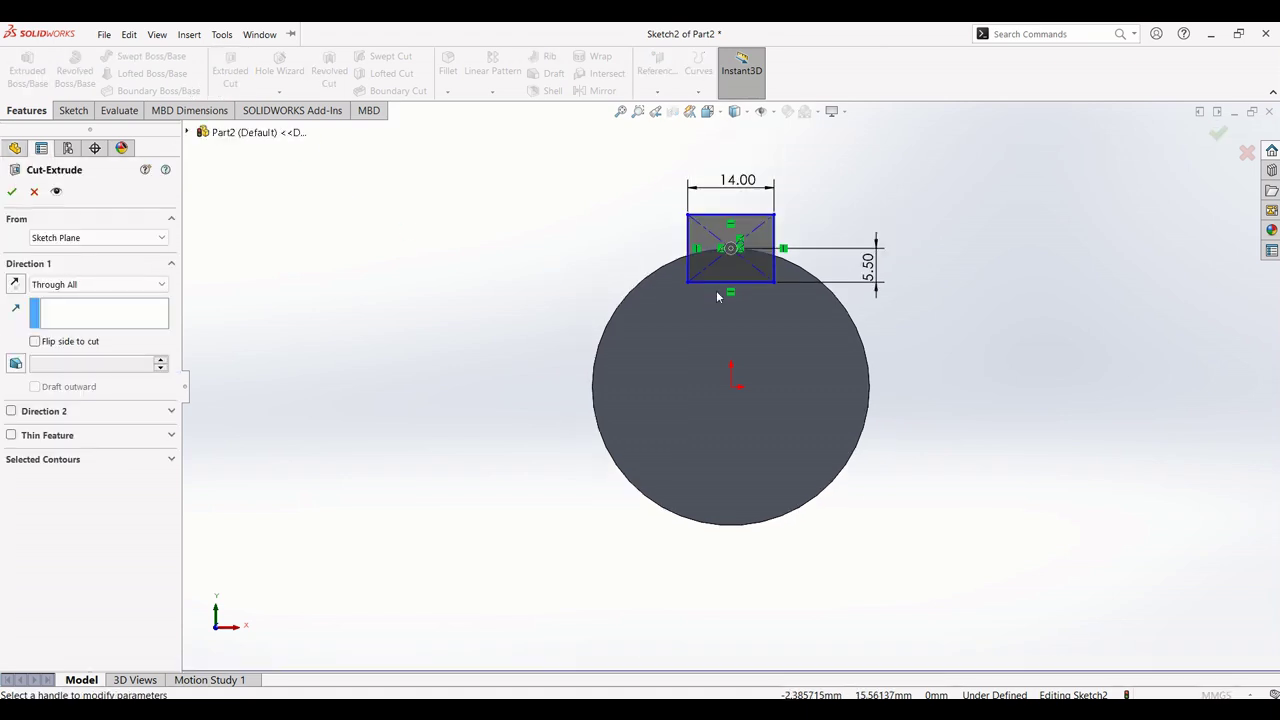
{"action": "left_click", "coordinate": [132, 286]}
{"action": "left_click", "coordinate": [110, 300]}
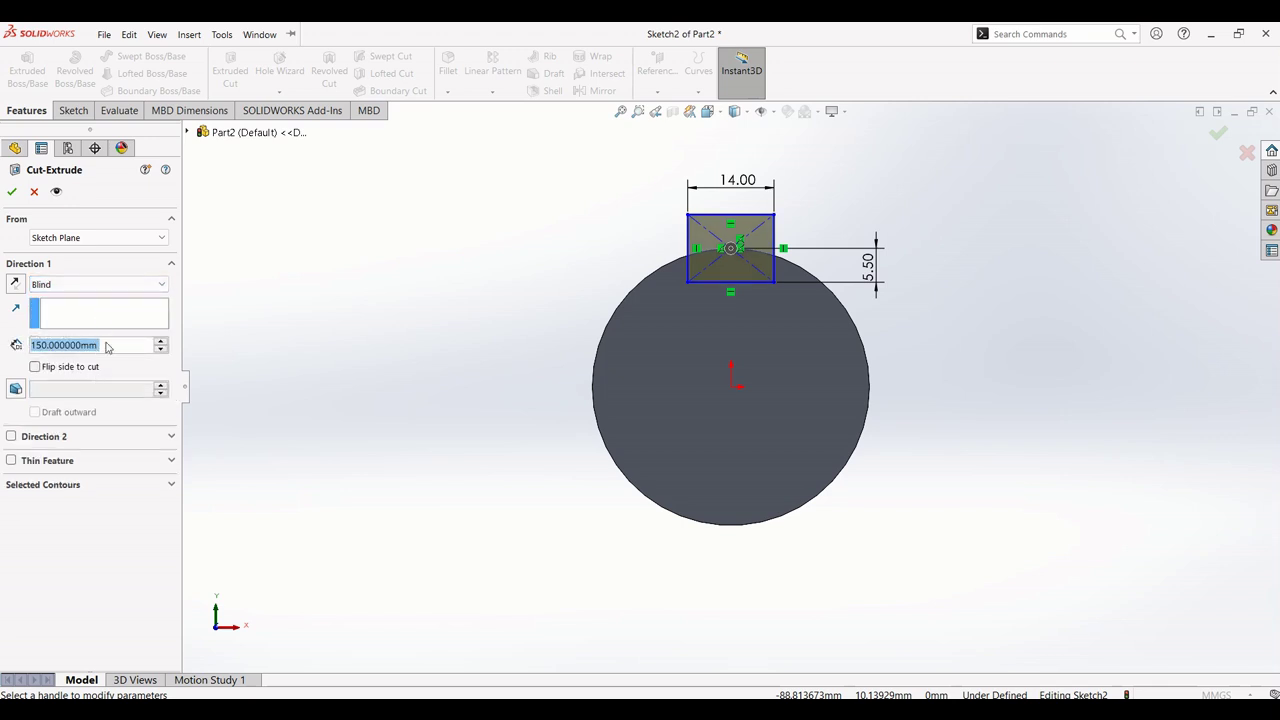
{"action": "type", "text": "90"}
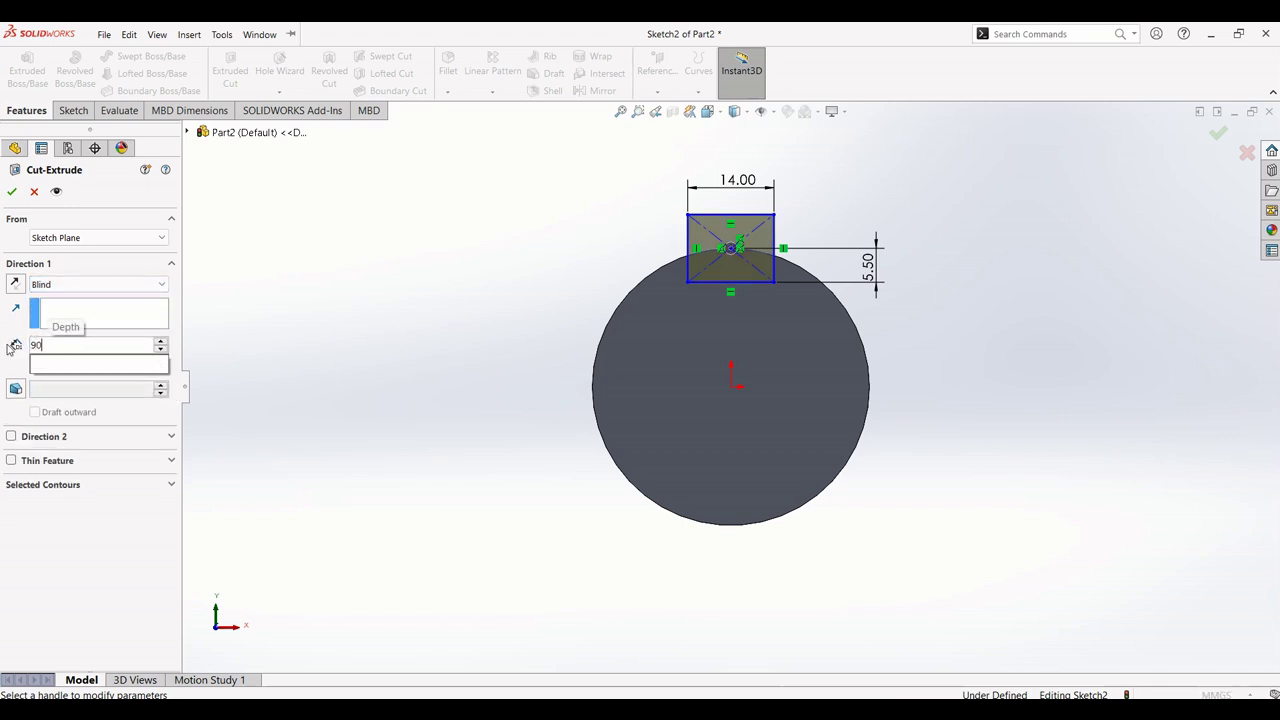
{"action": "key", "text": "Return"}
{"action": "middle_click_drag", "start_coordinate": [886, 249], "coordinate": [840, 314]}
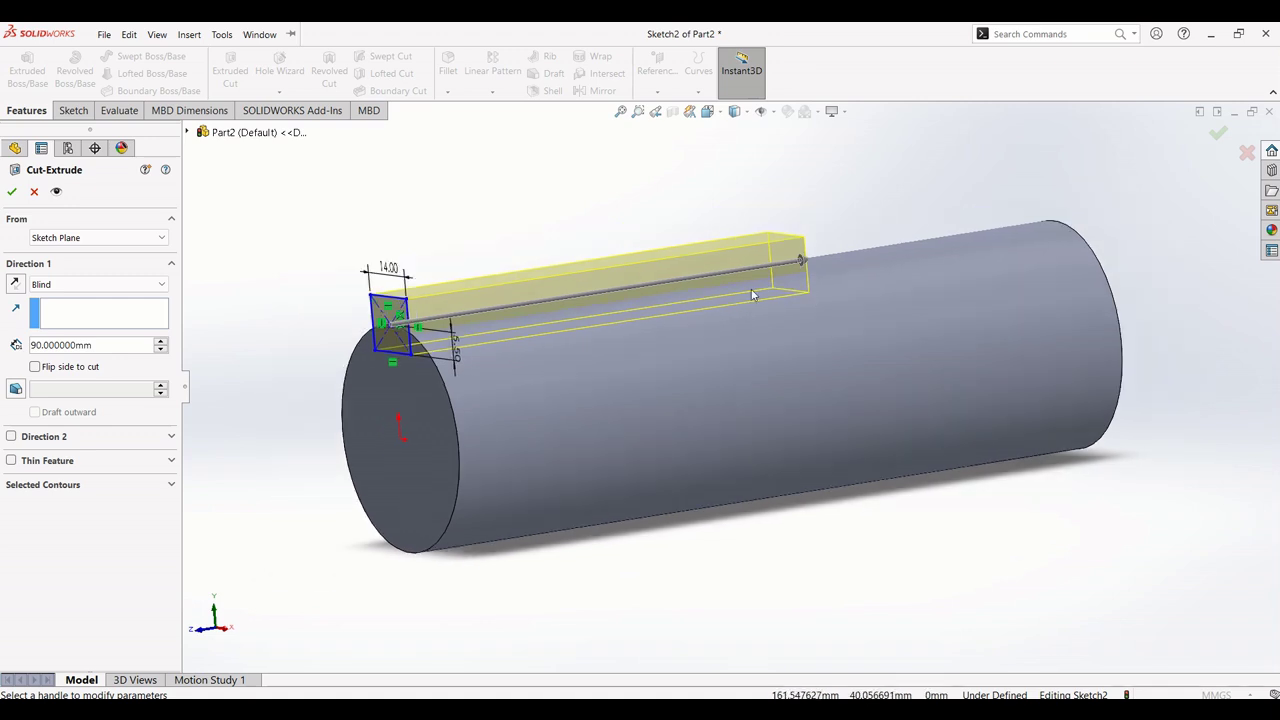
{"action": "left_click", "coordinate": [12, 192]}
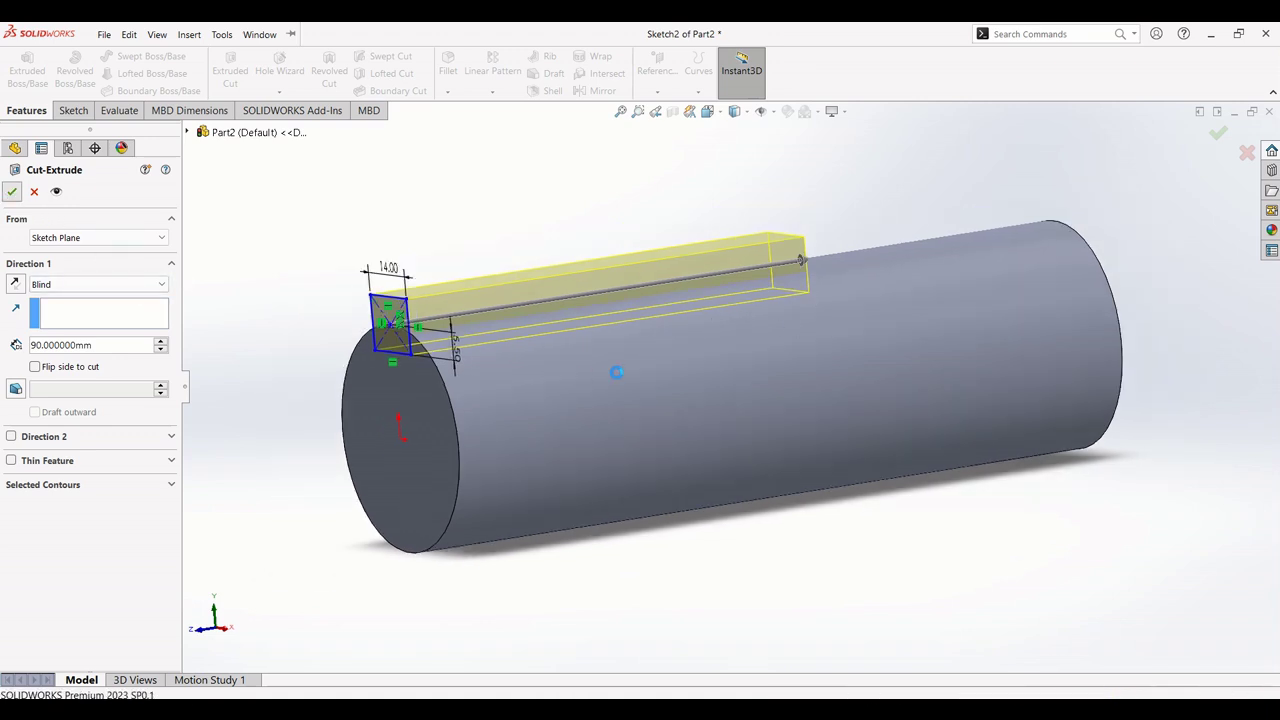
{"action": "key", "text": "f"}
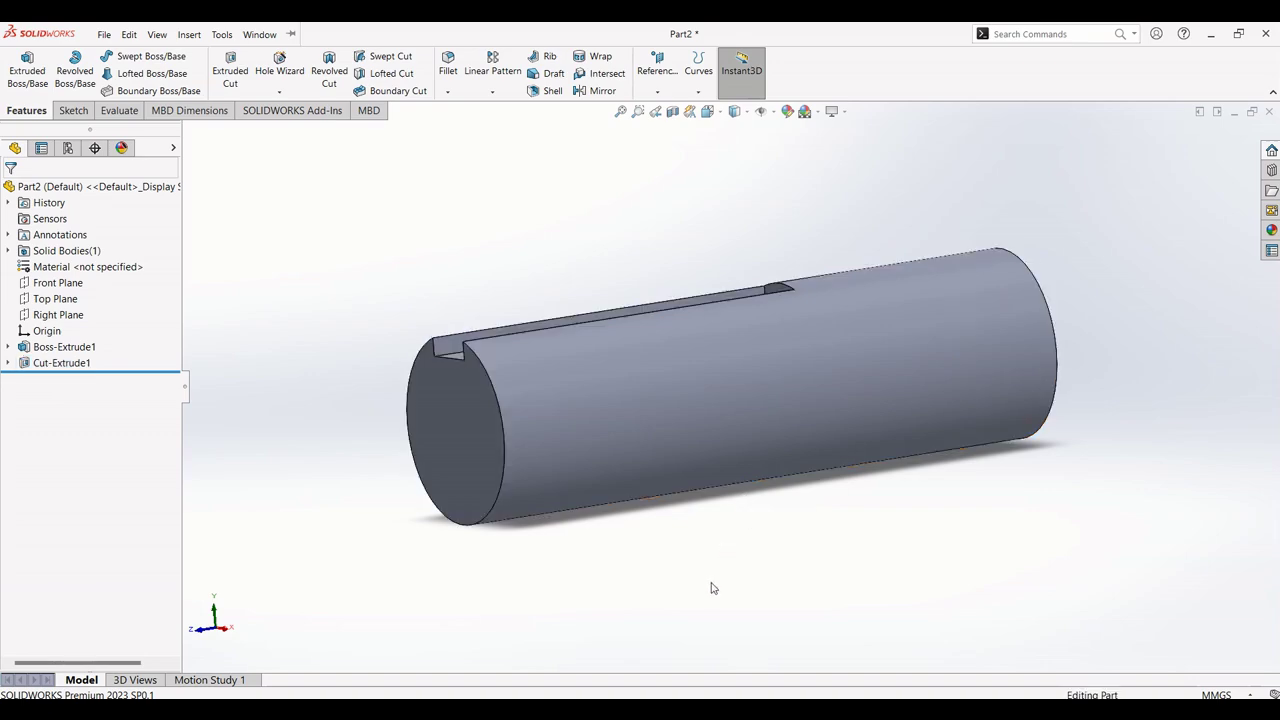
Step: Check the shaft's chamfer callout in the Adobe Reader drawing, return to SOLIDWORKS and chamfer the keyed end's circular edge 2 mm at 45 degrees
{"action": "key", "text": "alt+Tab"}
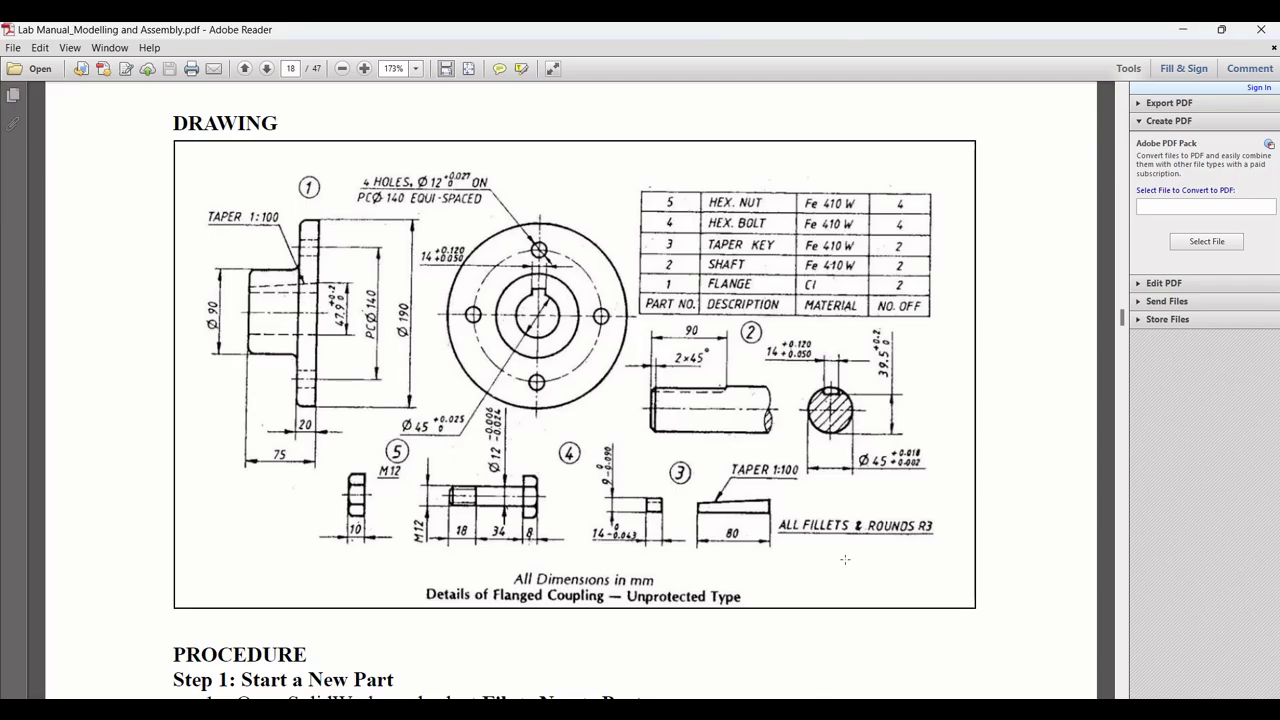
{"action": "left_click_drag", "start_coordinate": [638, 378], "coordinate": [670, 454]}
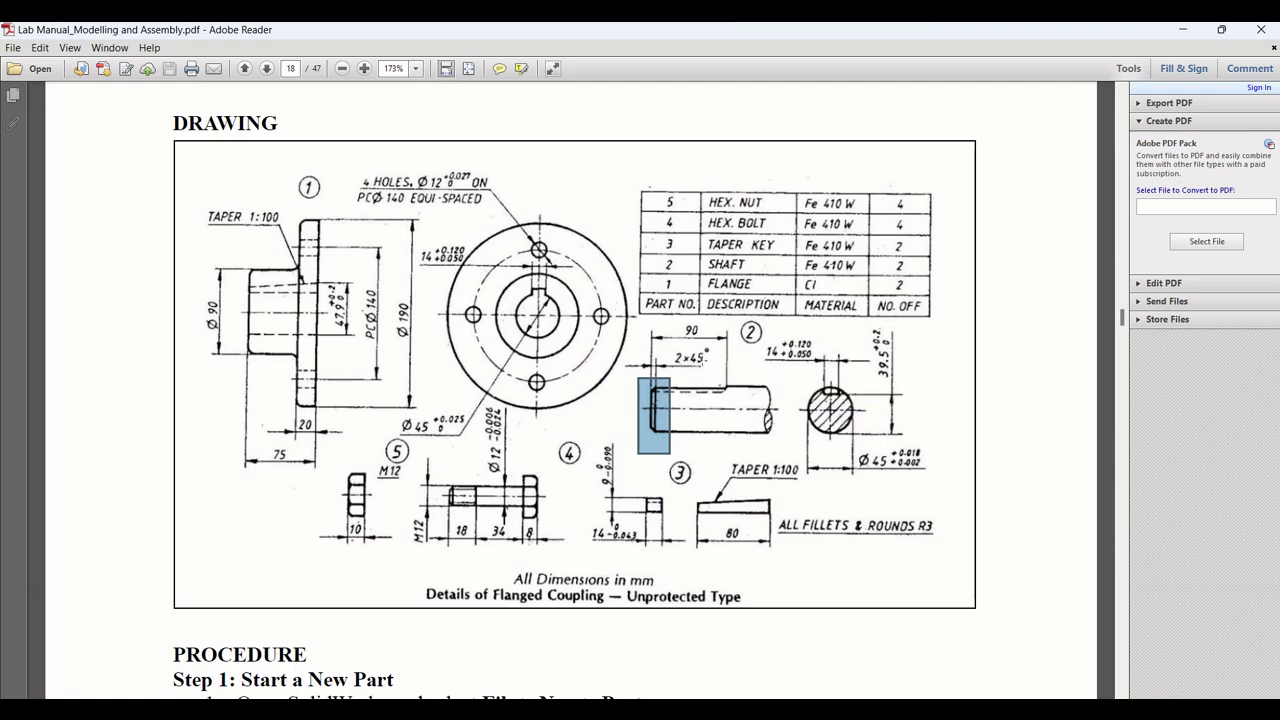
{"action": "key", "text": "alt+Tab"}
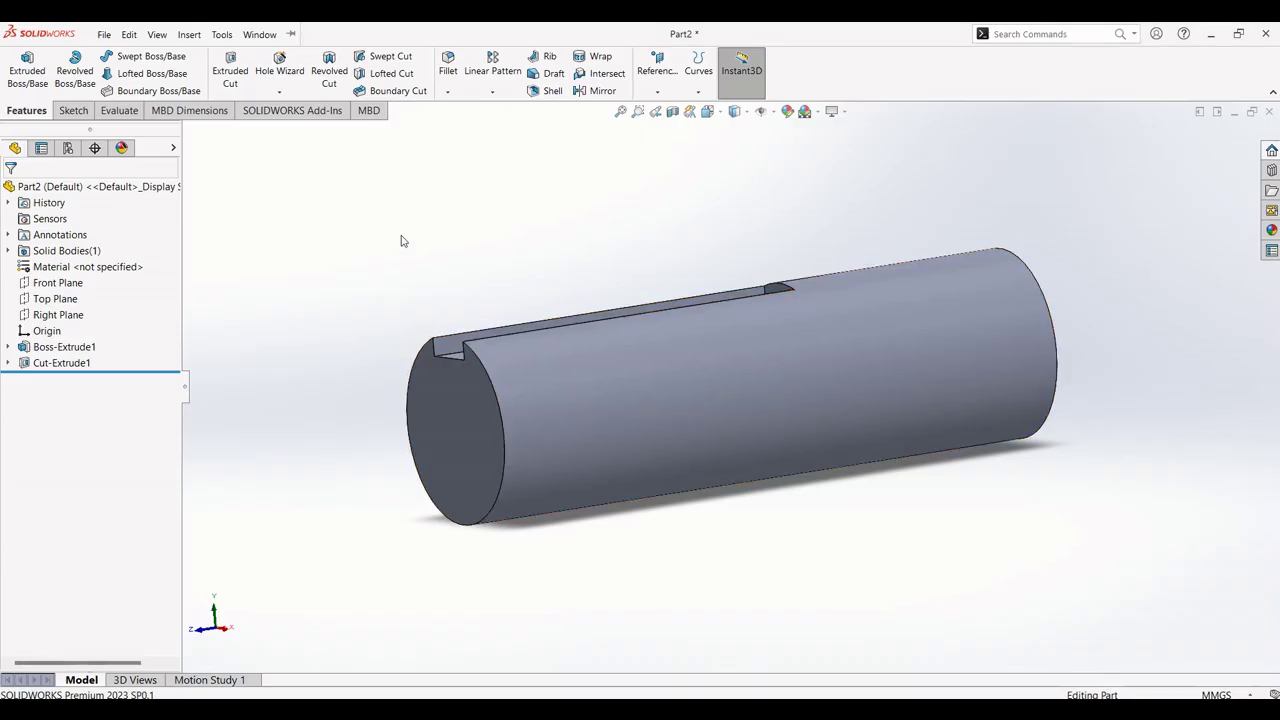
{"action": "left_click", "coordinate": [448, 92]}
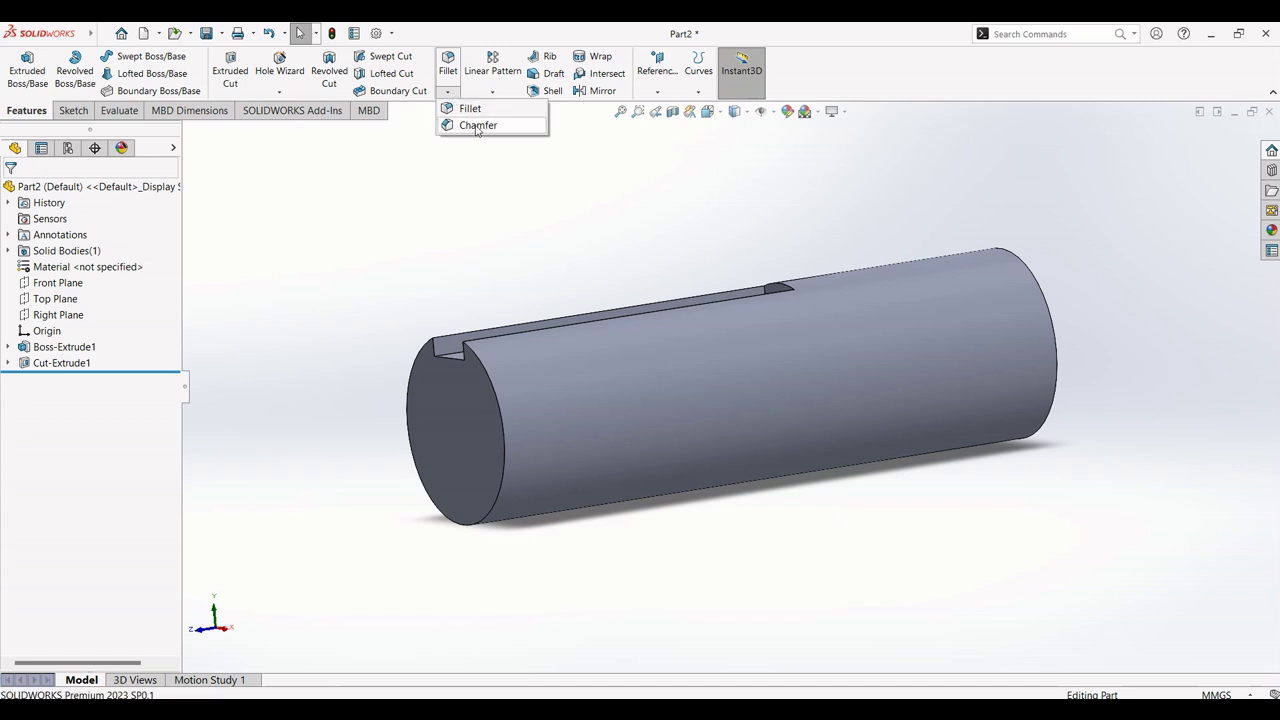
{"action": "left_click", "coordinate": [477, 126]}
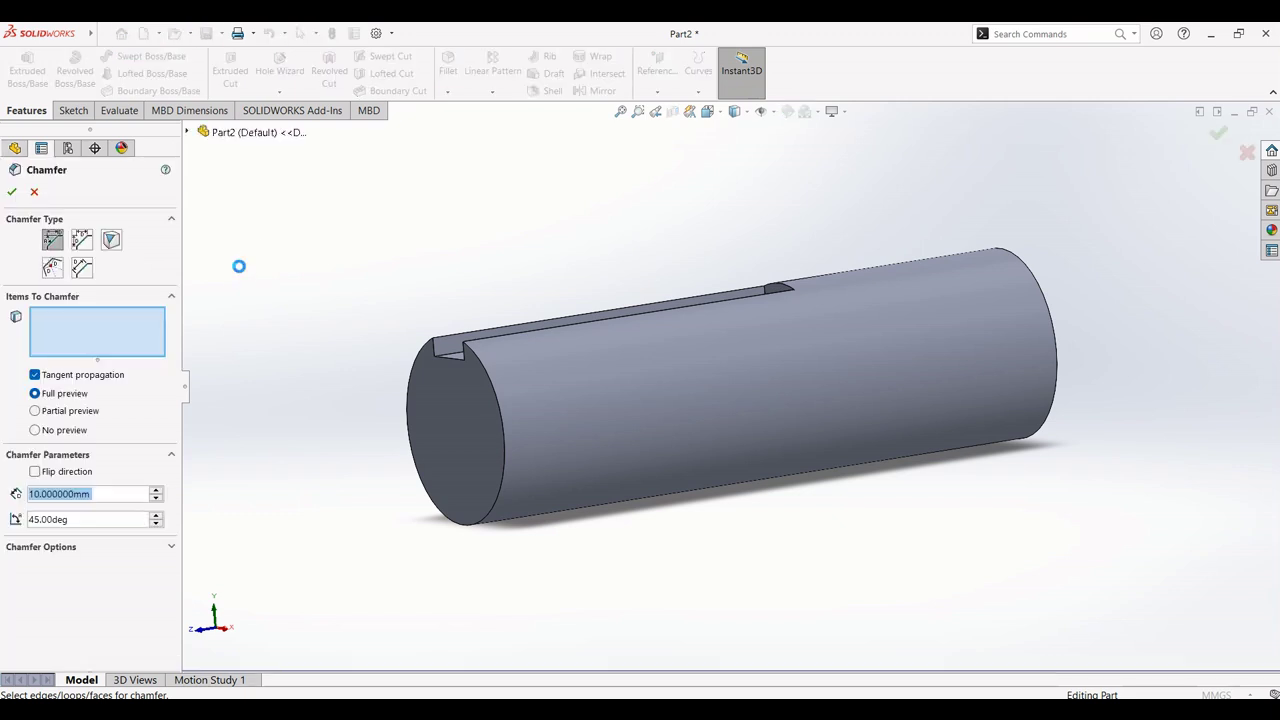
{"action": "left_click", "coordinate": [482, 372]}
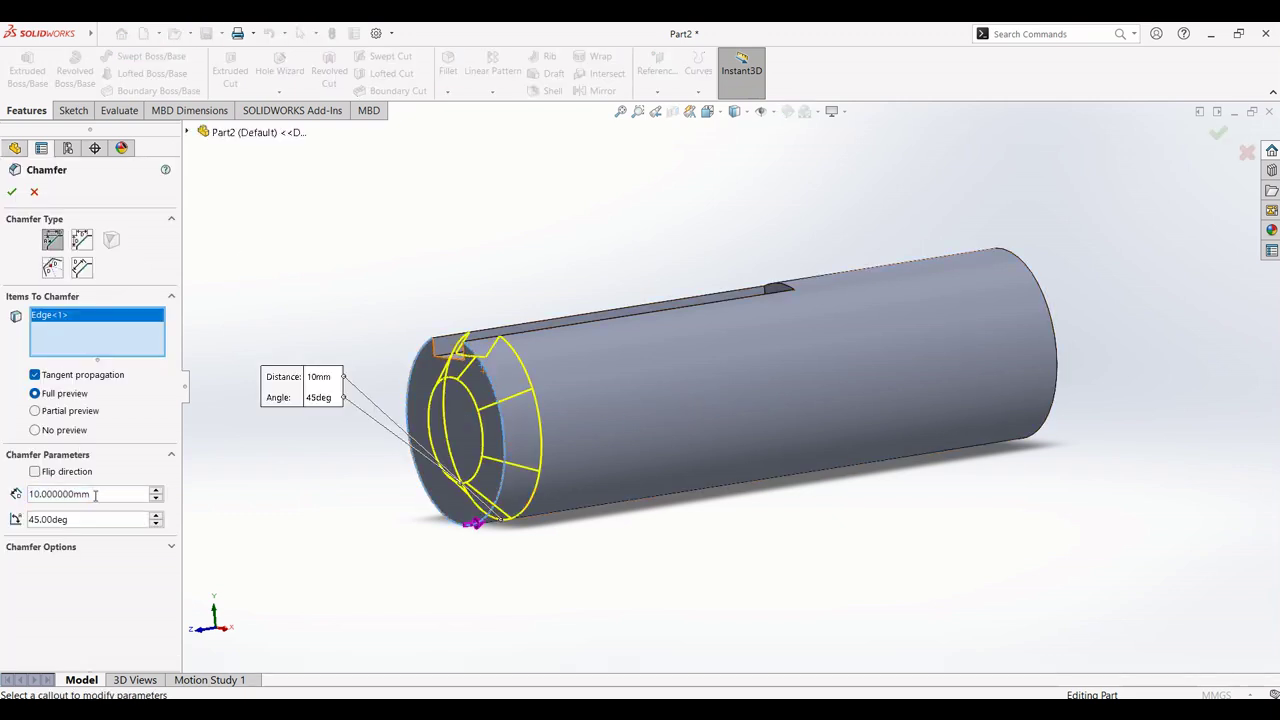
{"action": "left_click_drag", "start_coordinate": [95, 494], "coordinate": [3, 488]}
{"action": "type", "text": "2"}
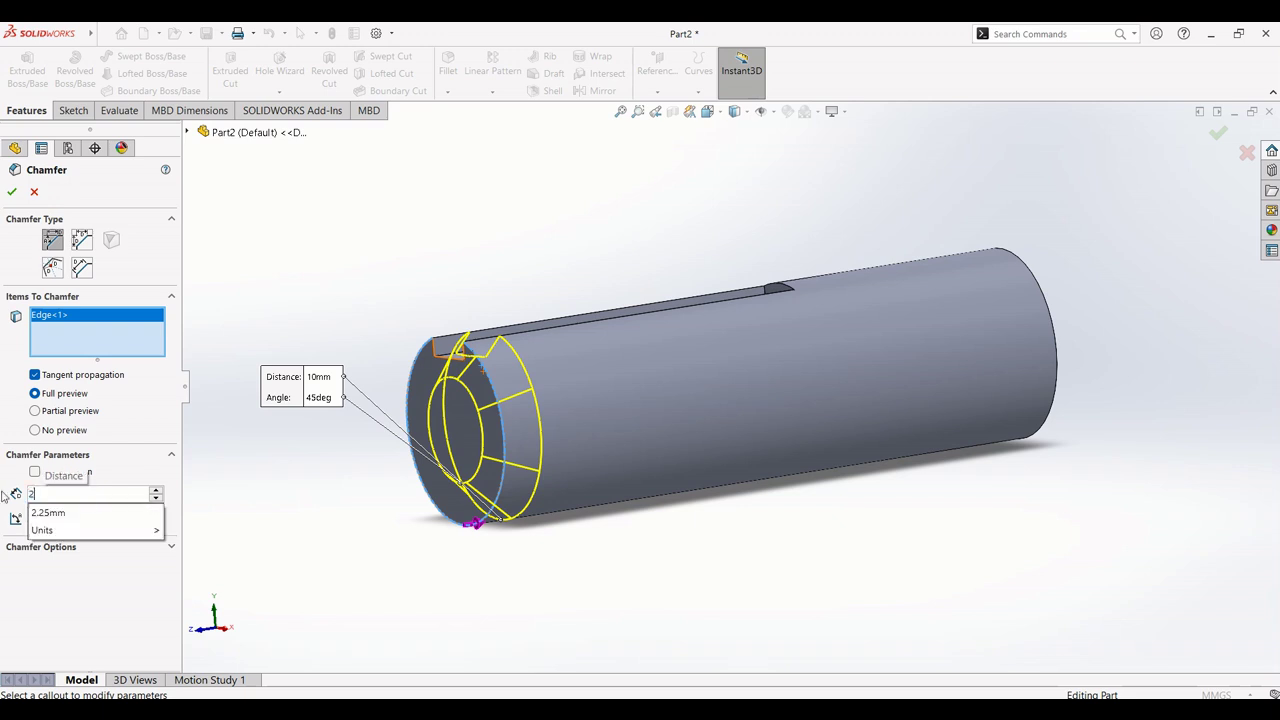
{"action": "key", "text": "Return"}
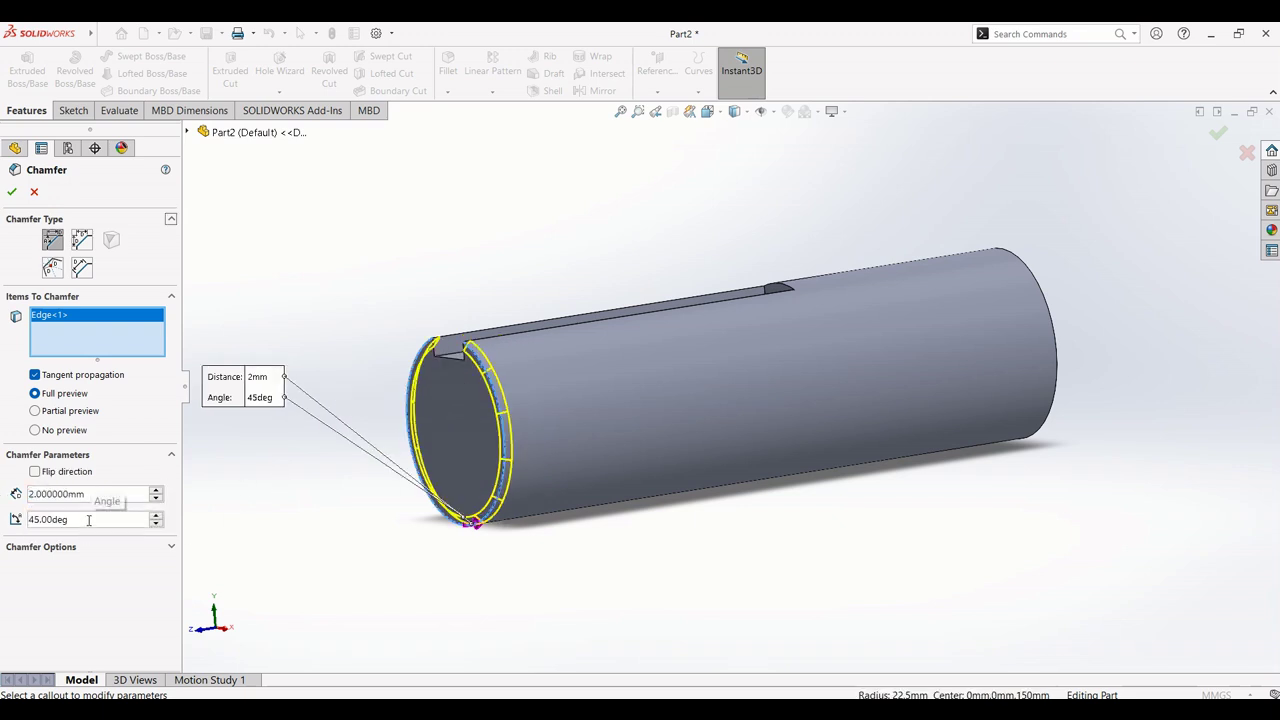
{"action": "left_click", "coordinate": [11, 192]}
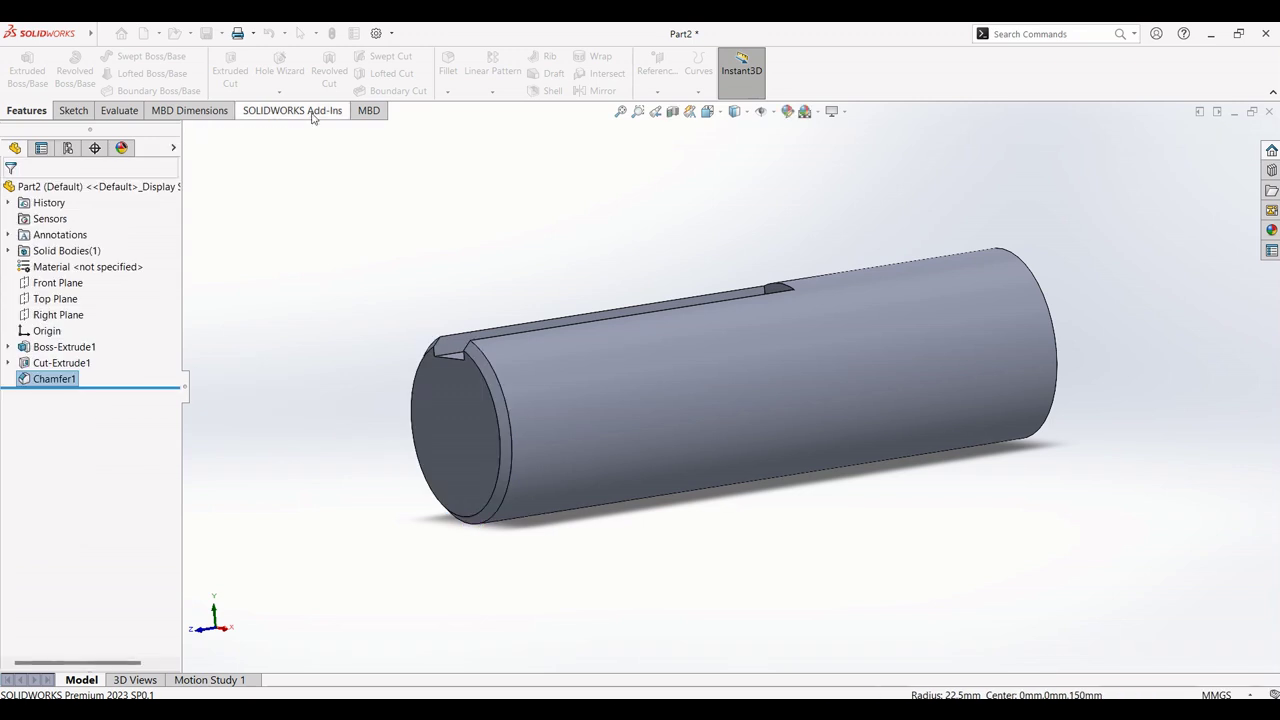
Step: Save the keyed shaft part as "shaft" in the flange_1 folder and close it
{"action": "middle_click_drag", "start_coordinate": [446, 289], "coordinate": [871, 465]}
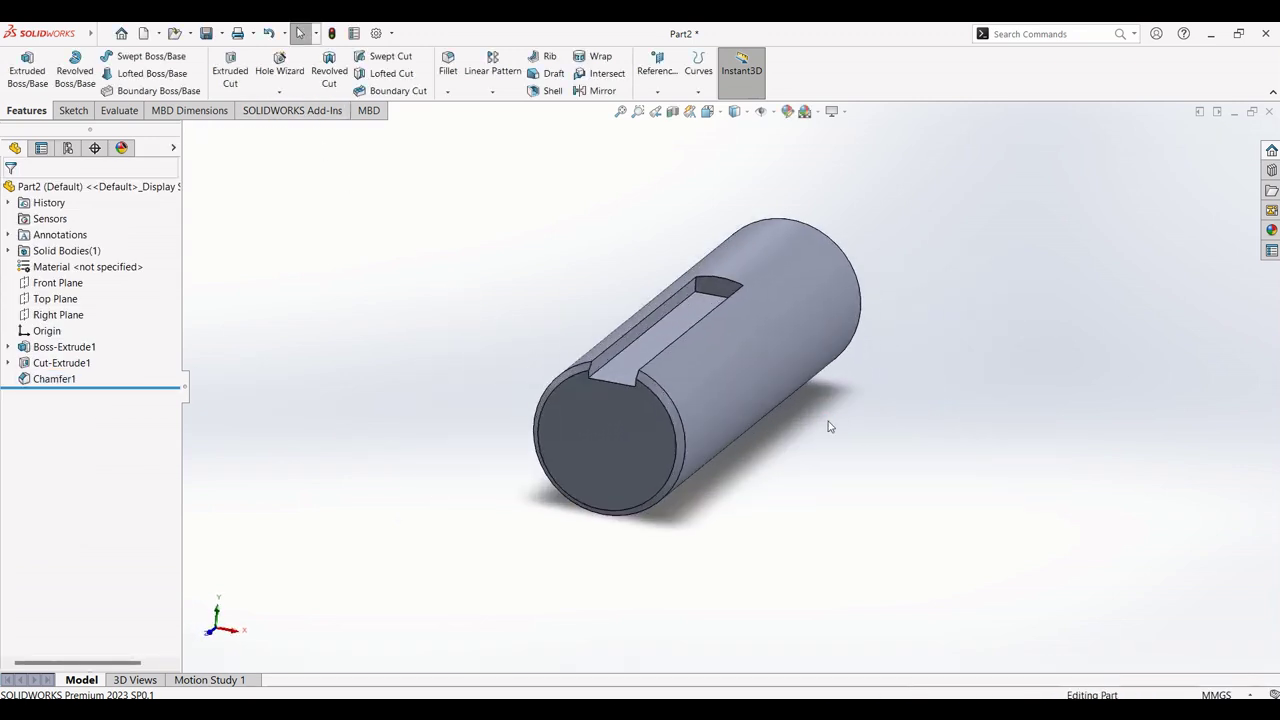
{"action": "key", "text": "ctrl+s"}
{"action": "type", "text": "shaf"}
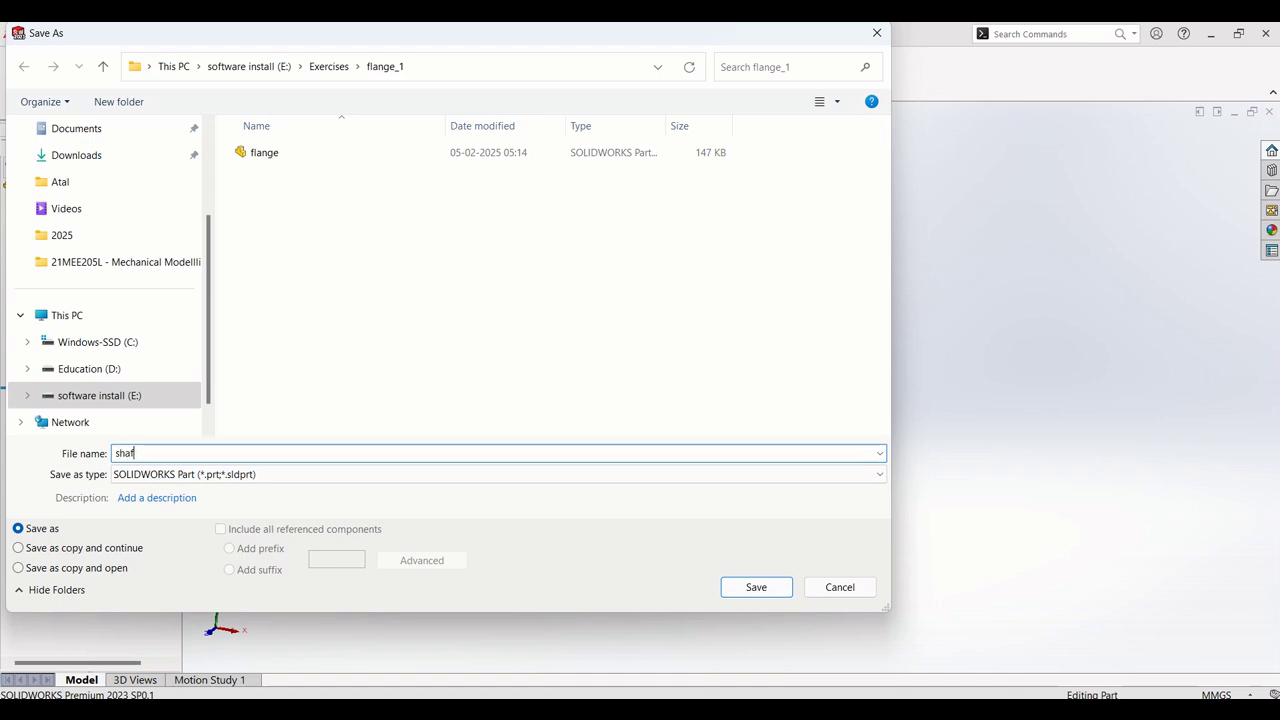
{"action": "type", "text": "t"}
{"action": "key", "text": "Return"}
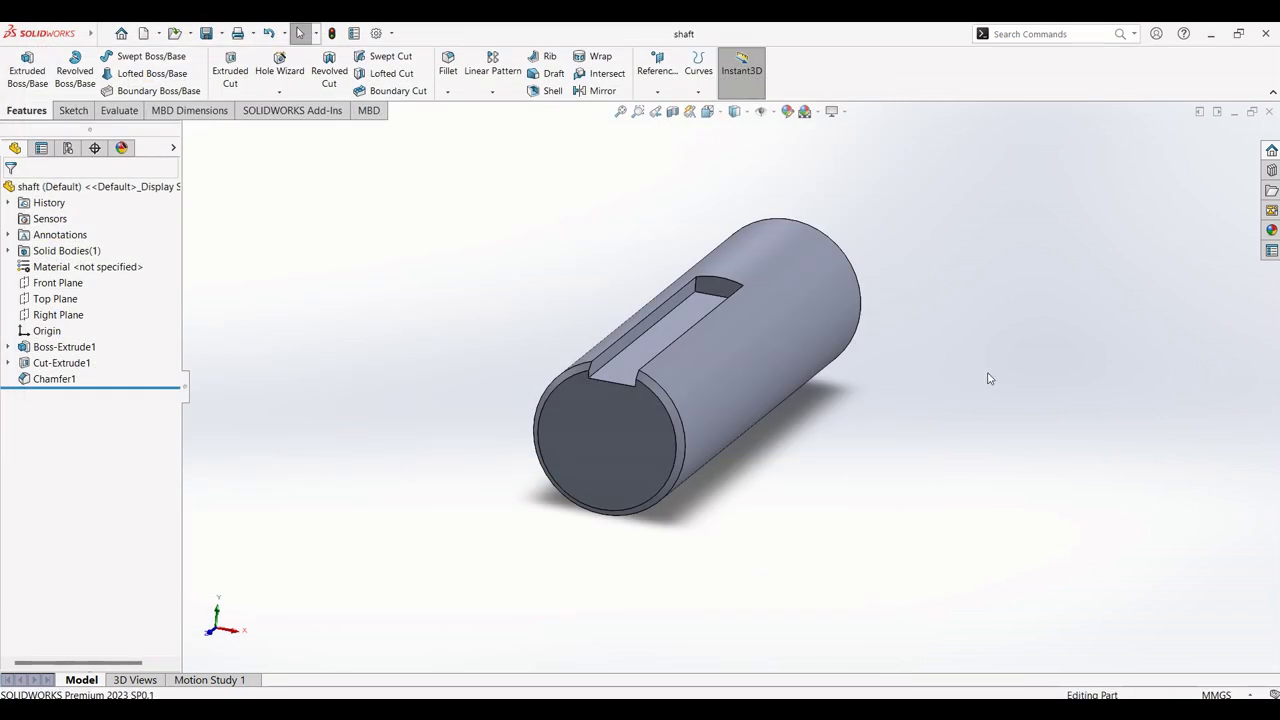
{"action": "left_click", "coordinate": [1271, 111]}
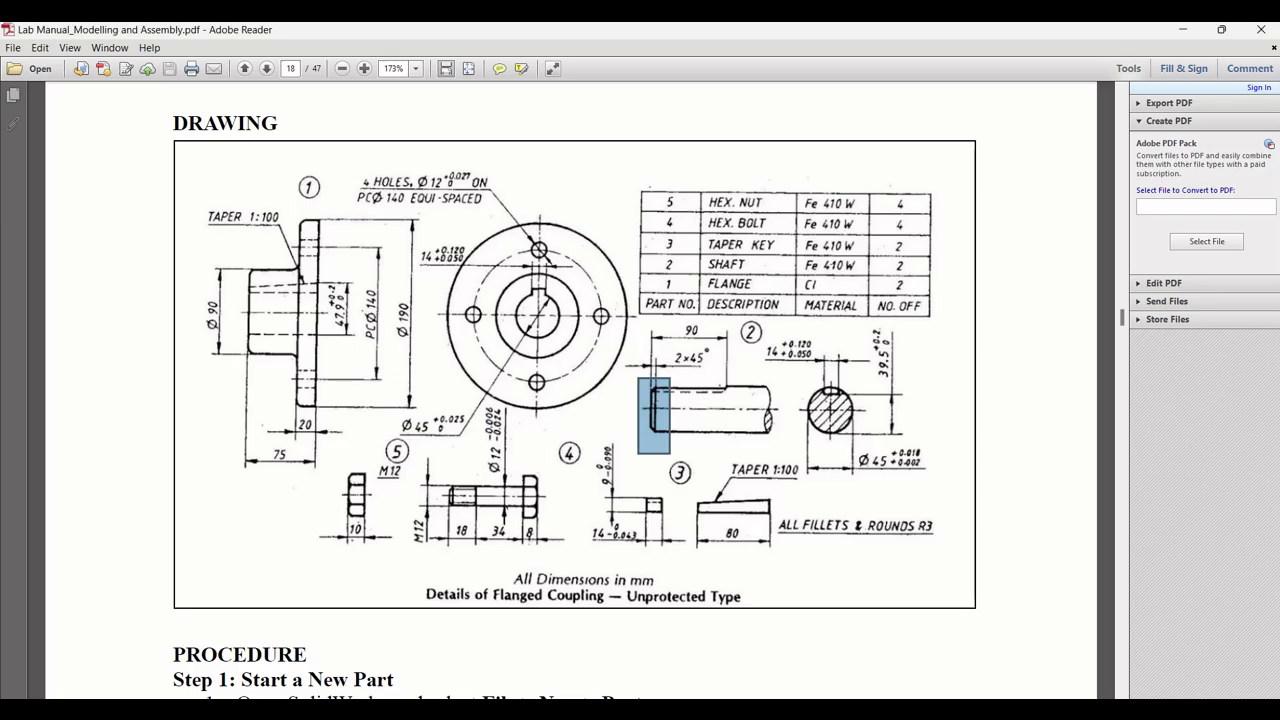
Step: Examine the taper key's views, dimensions and taper callout in the Adobe Reader drawing
{"action": "left_click_drag", "start_coordinate": [586, 422], "coordinate": [824, 562]}
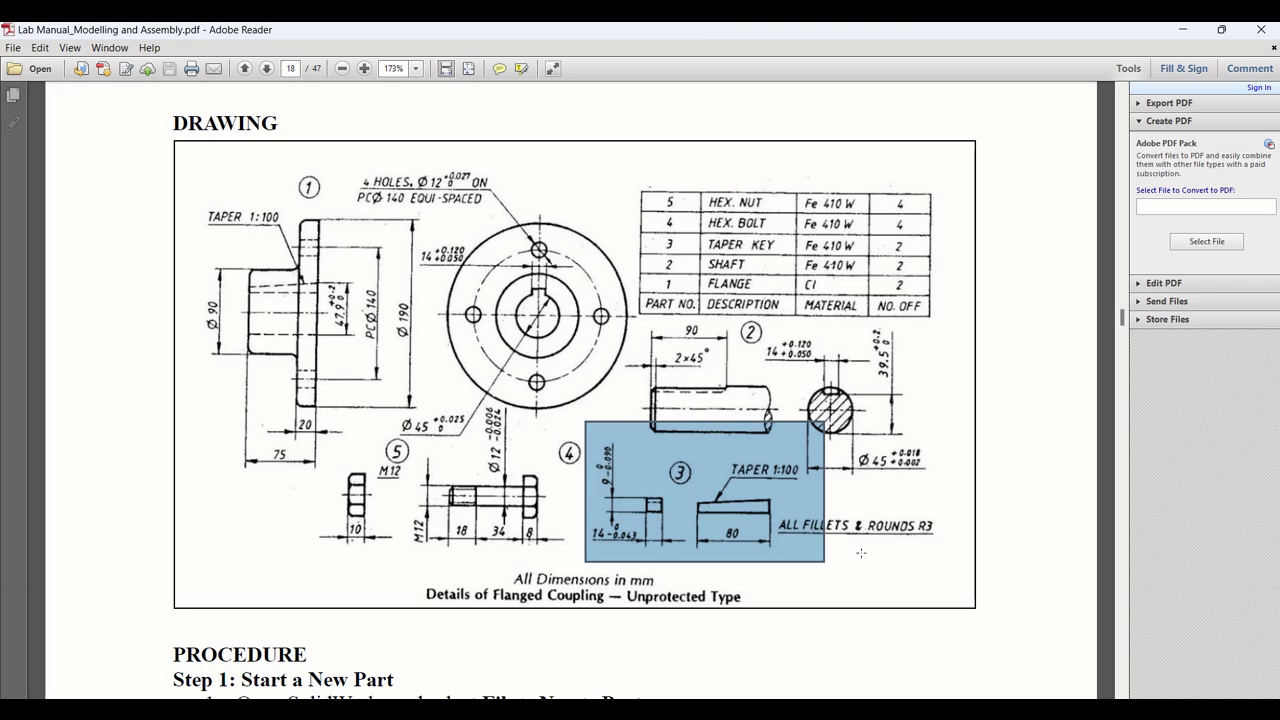
{"action": "left_click", "coordinate": [862, 553]}
{"action": "left_click", "coordinate": [850, 486]}
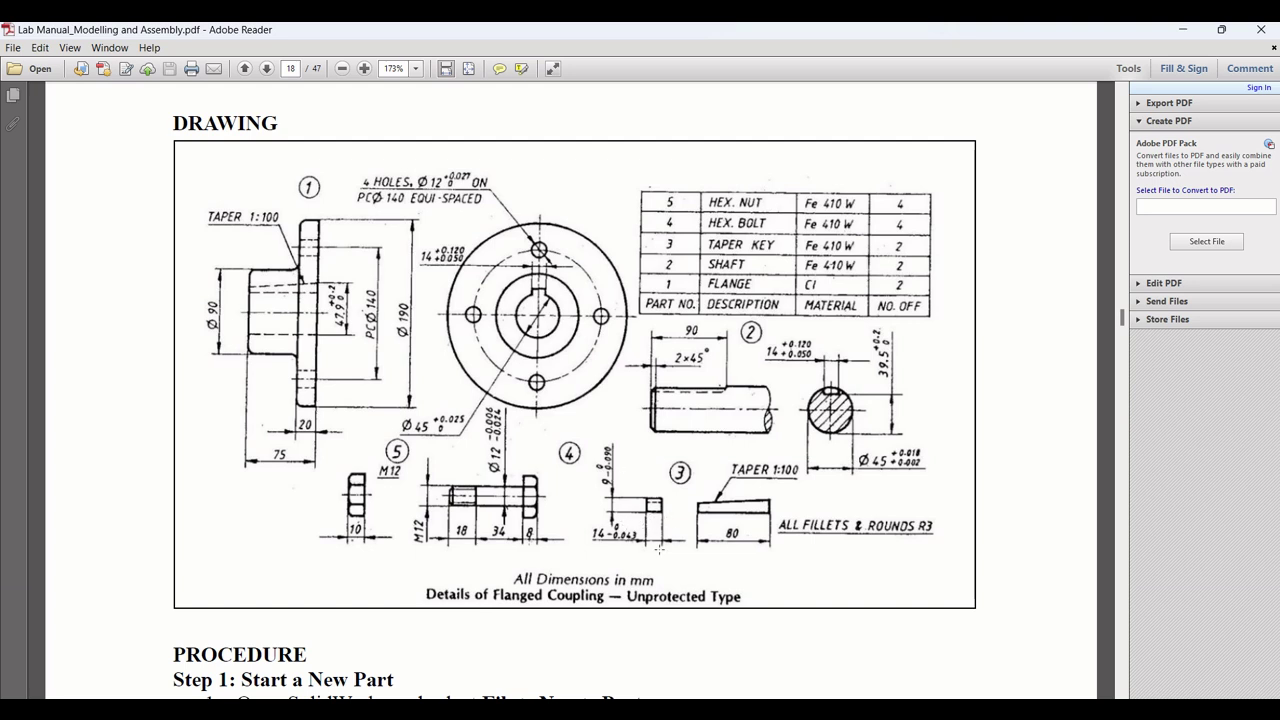
{"action": "left_click_drag", "start_coordinate": [709, 518], "coordinate": [711, 520]}
Step: Switch to Calculator and work out the key's small-end height from the 1:100 taper over its 80 mm length
{"action": "key", "text": "alt+Tab"}
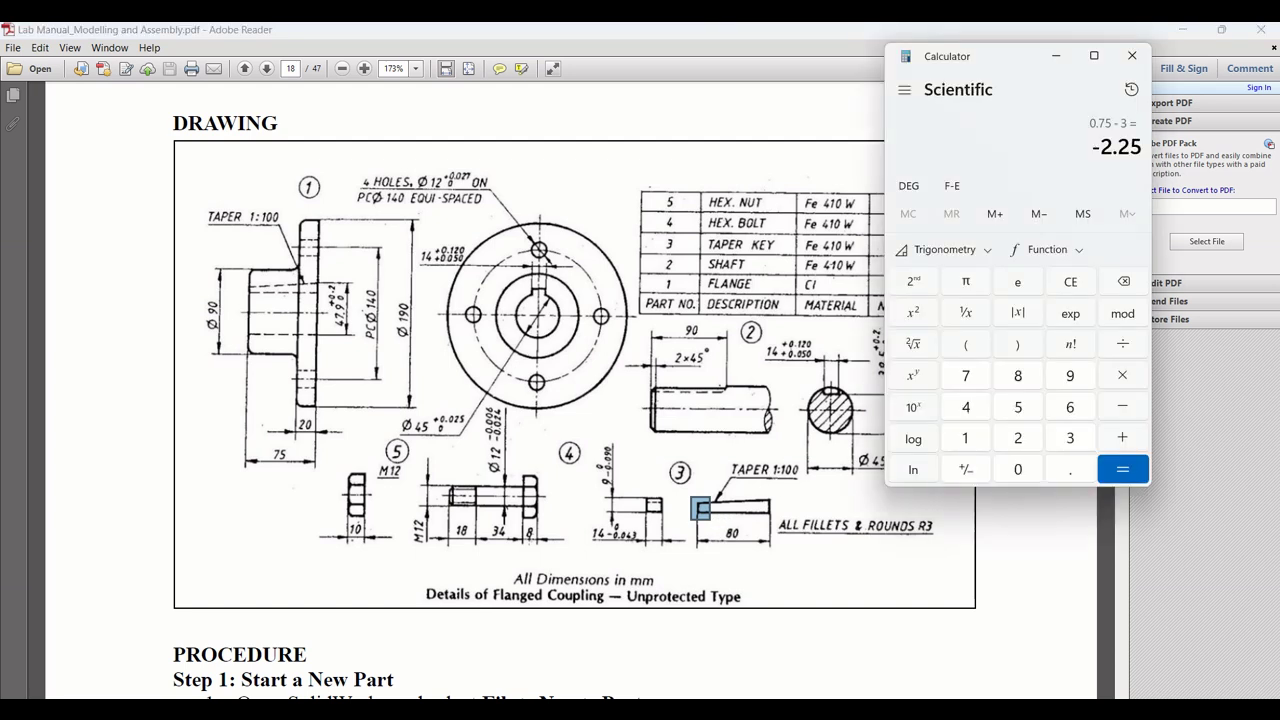
{"action": "left_click", "coordinate": [1073, 287]}
{"action": "type", "text": "100"}
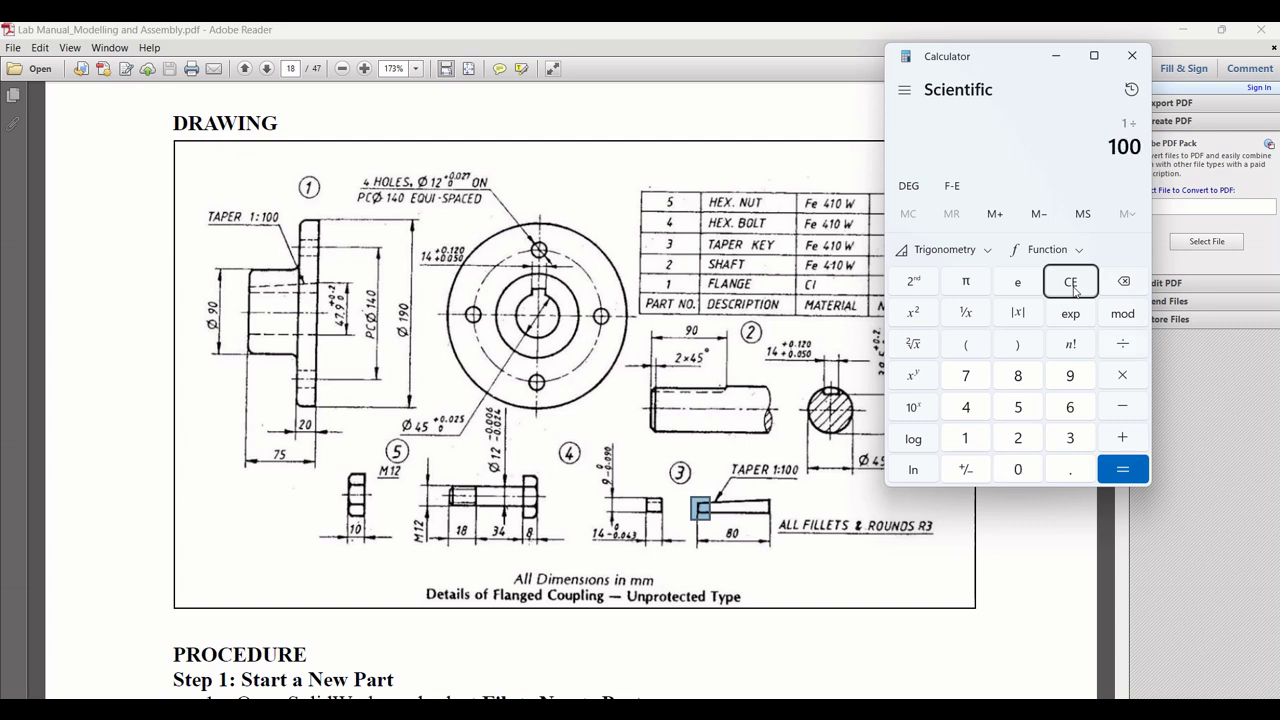
{"action": "key", "text": "Return"}
{"action": "type", "text": "80"}
{"action": "key", "text": "Return"}
{"action": "key", "text": "Return"}
Step: Return to SOLIDWORKS, create a new part and start a sketch on the Front Plane
{"action": "left_click", "coordinate": [737, 711]}
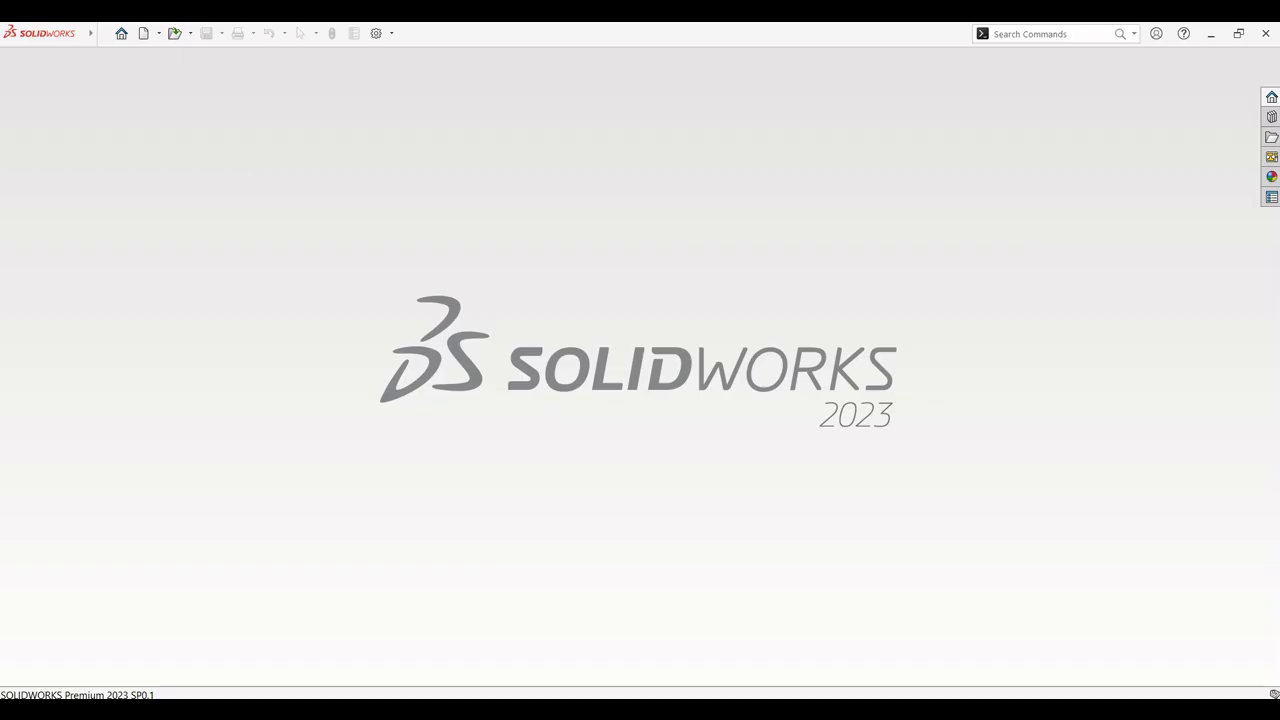
{"action": "left_click", "coordinate": [143, 33]}
{"action": "left_click", "coordinate": [562, 549]}
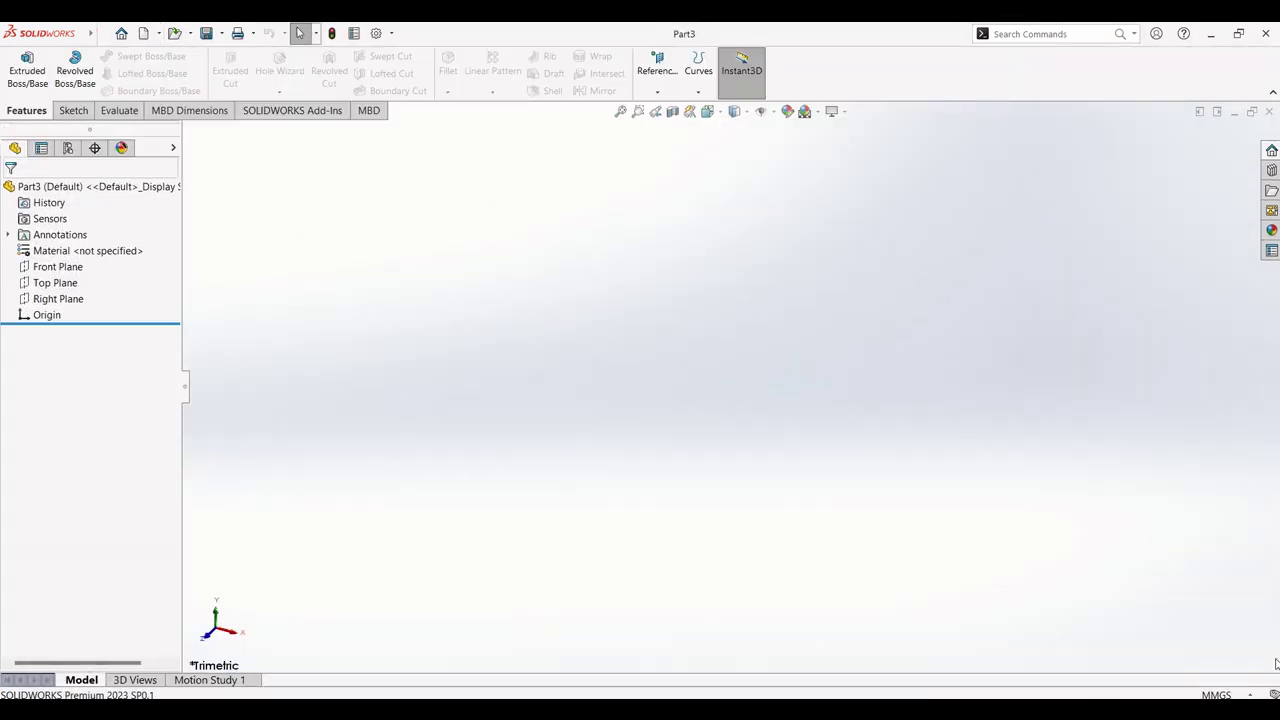
{"action": "left_click", "coordinate": [60, 267]}
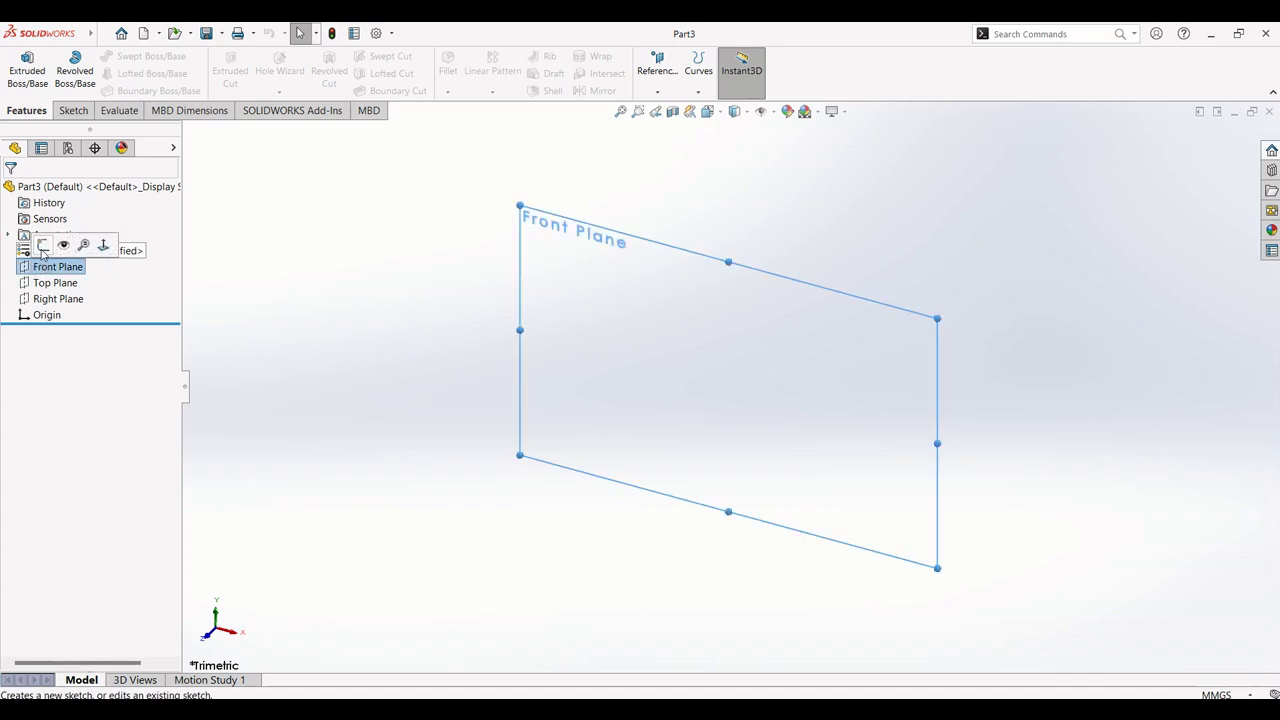
{"action": "left_click", "coordinate": [100, 249]}
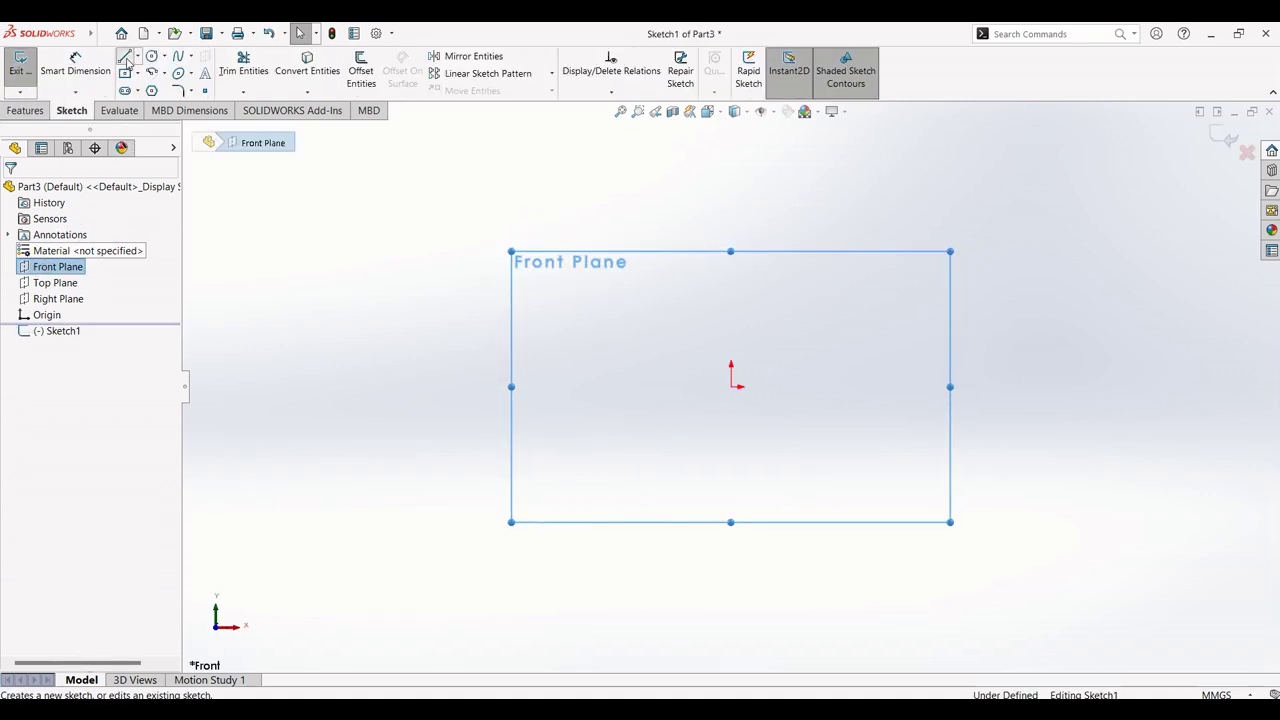
Step: Sketch a closed tapered four-line profile from the origin, with a horizontal base about 140 mm long and the shorter vertical end about 13 mm tall
{"action": "left_click", "coordinate": [127, 60]}
{"action": "left_click", "coordinate": [737, 386]}
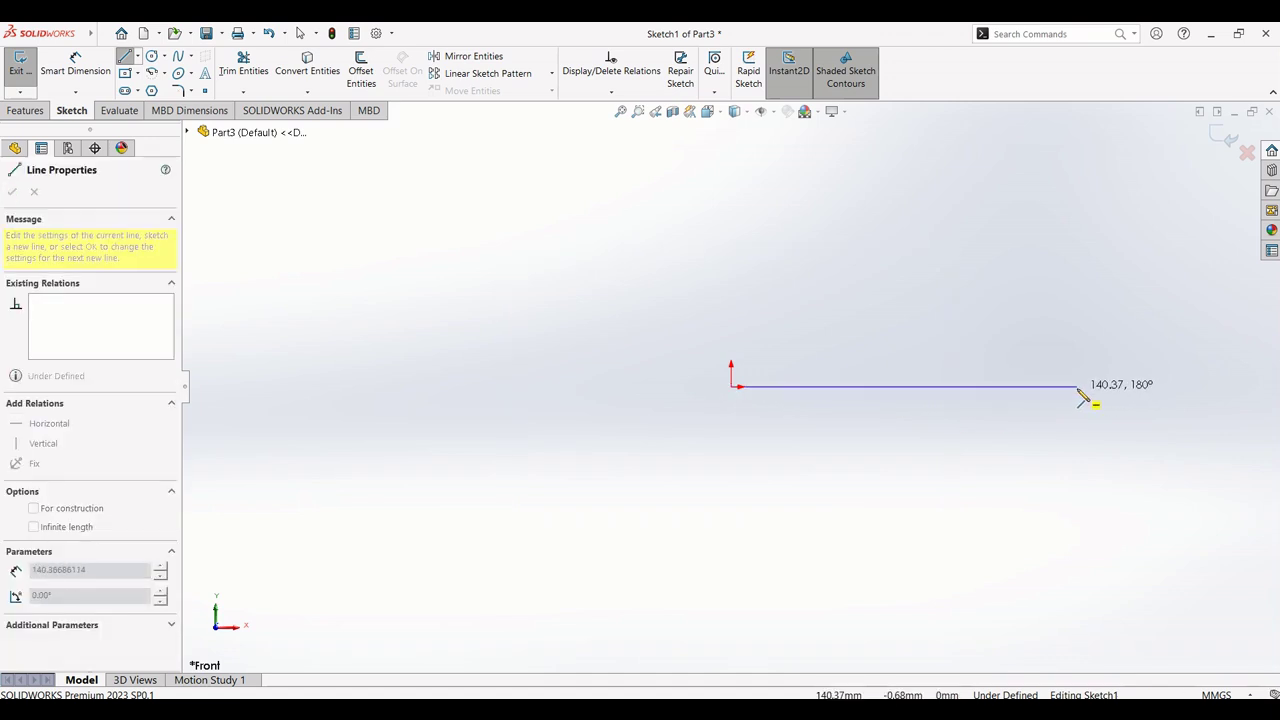
{"action": "left_click", "coordinate": [1077, 387]}
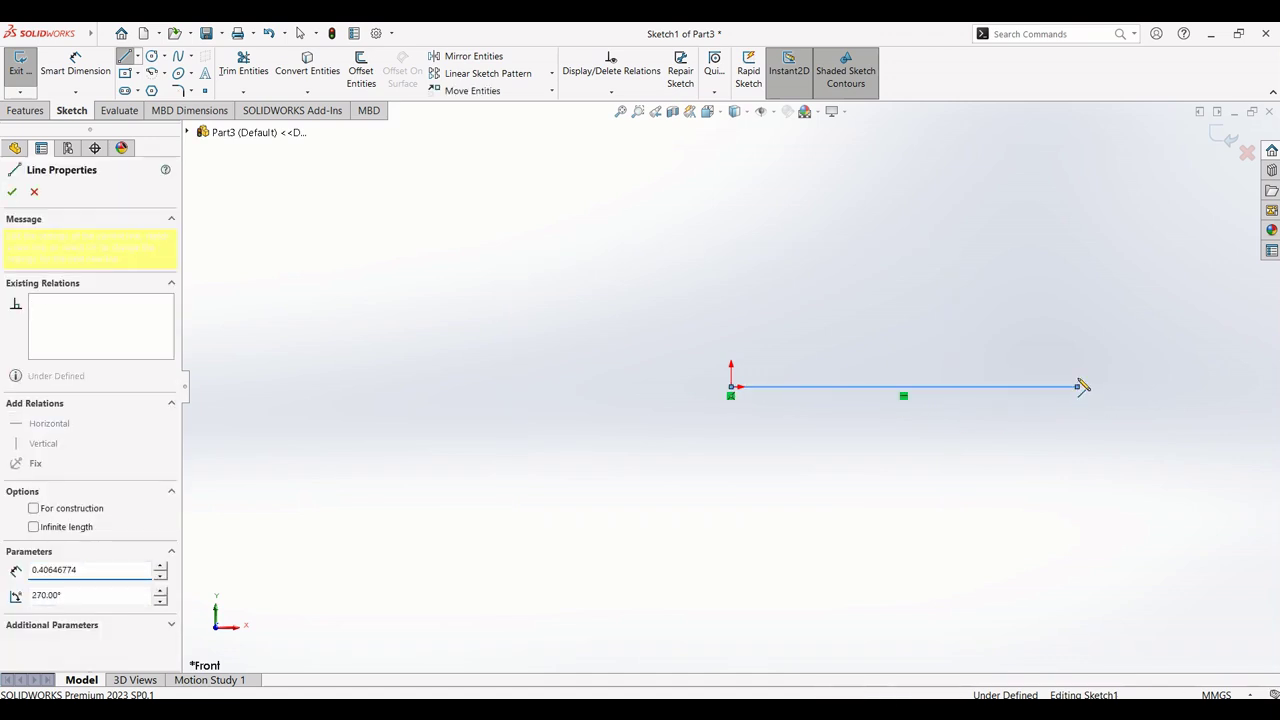
{"action": "left_click", "coordinate": [1077, 314]}
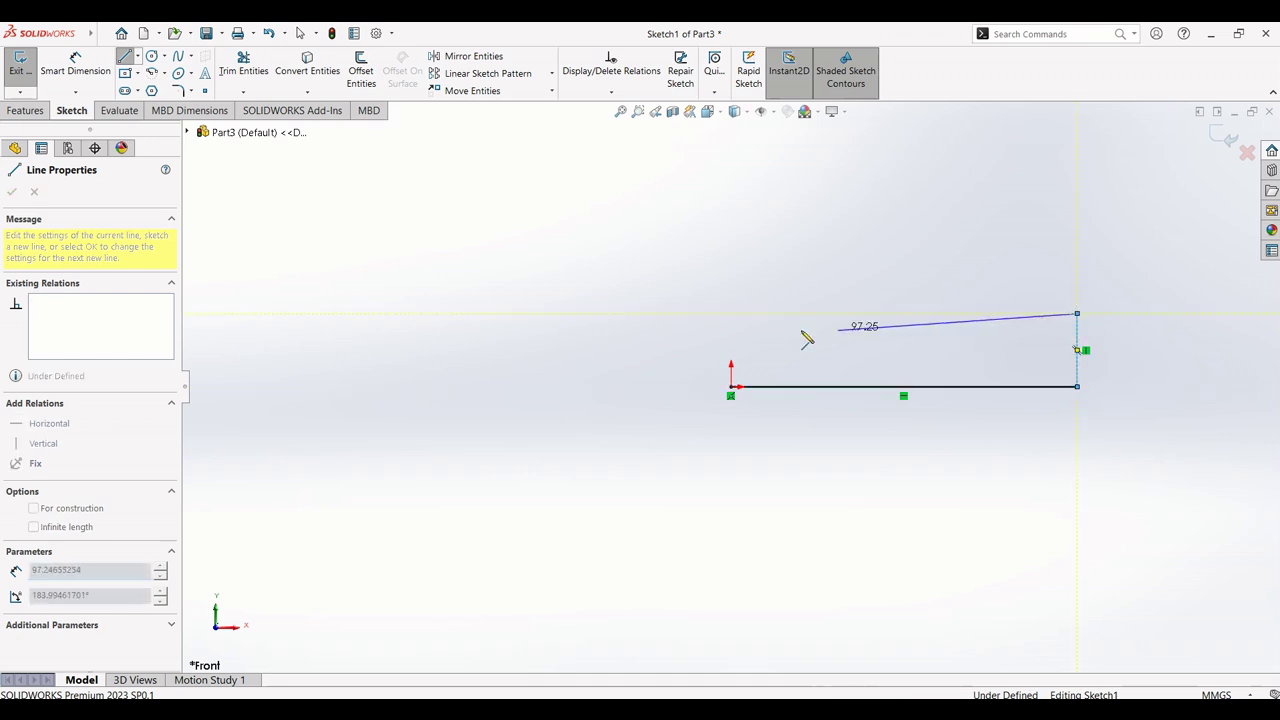
{"action": "left_click", "coordinate": [731, 354]}
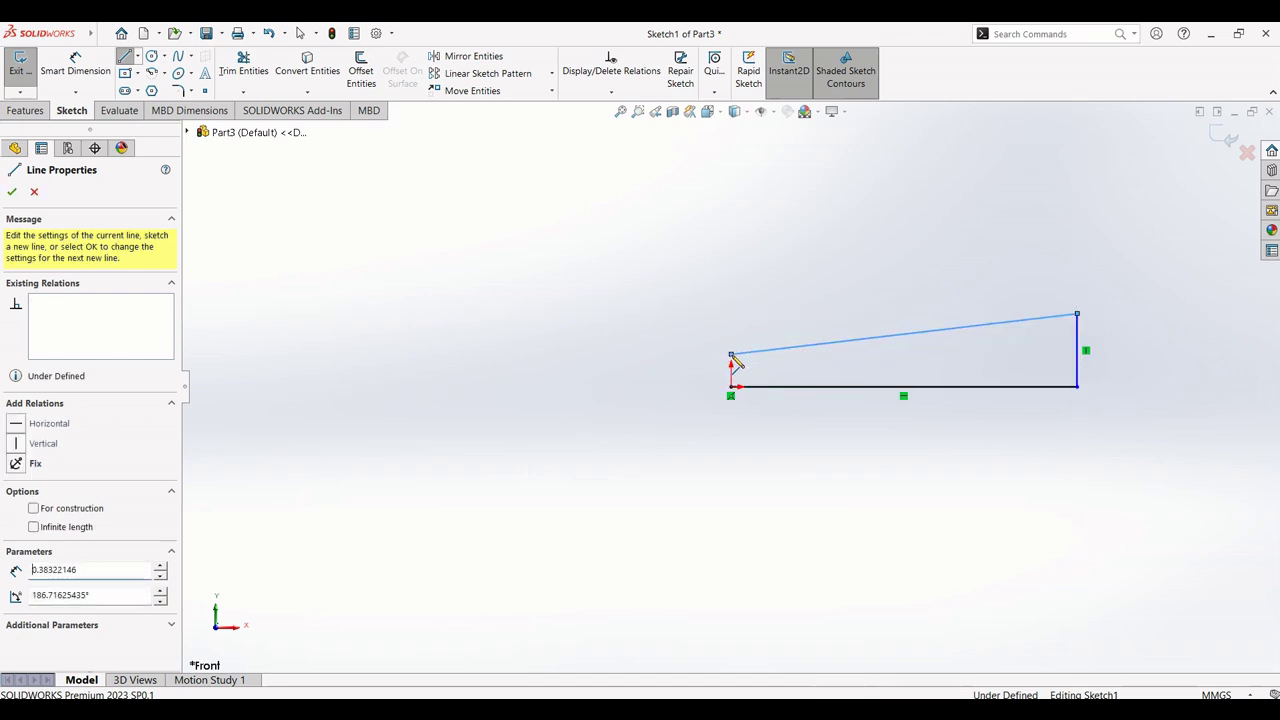
{"action": "left_click", "coordinate": [731, 387]}
{"action": "scroll", "coordinate": [1084, 358], "scroll_direction": "up", "scroll_amount": 1}
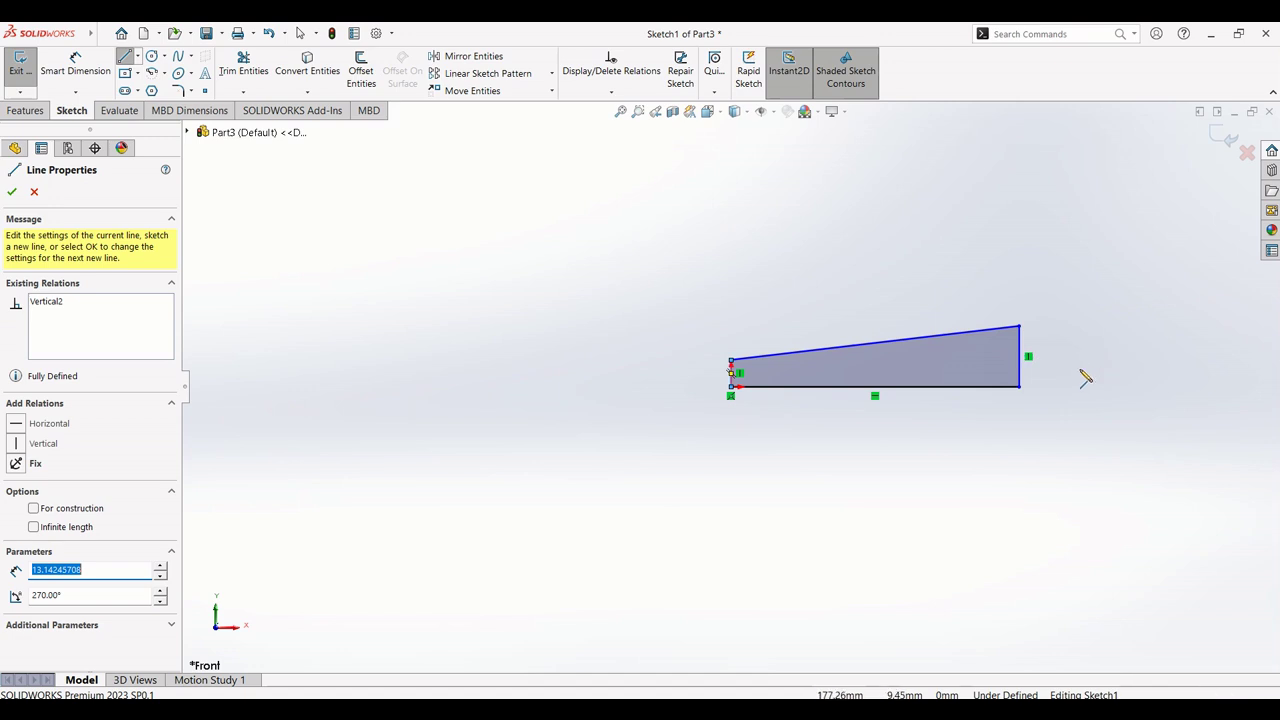
{"action": "scroll", "coordinate": [1076, 382], "scroll_direction": "down", "scroll_amount": 2}
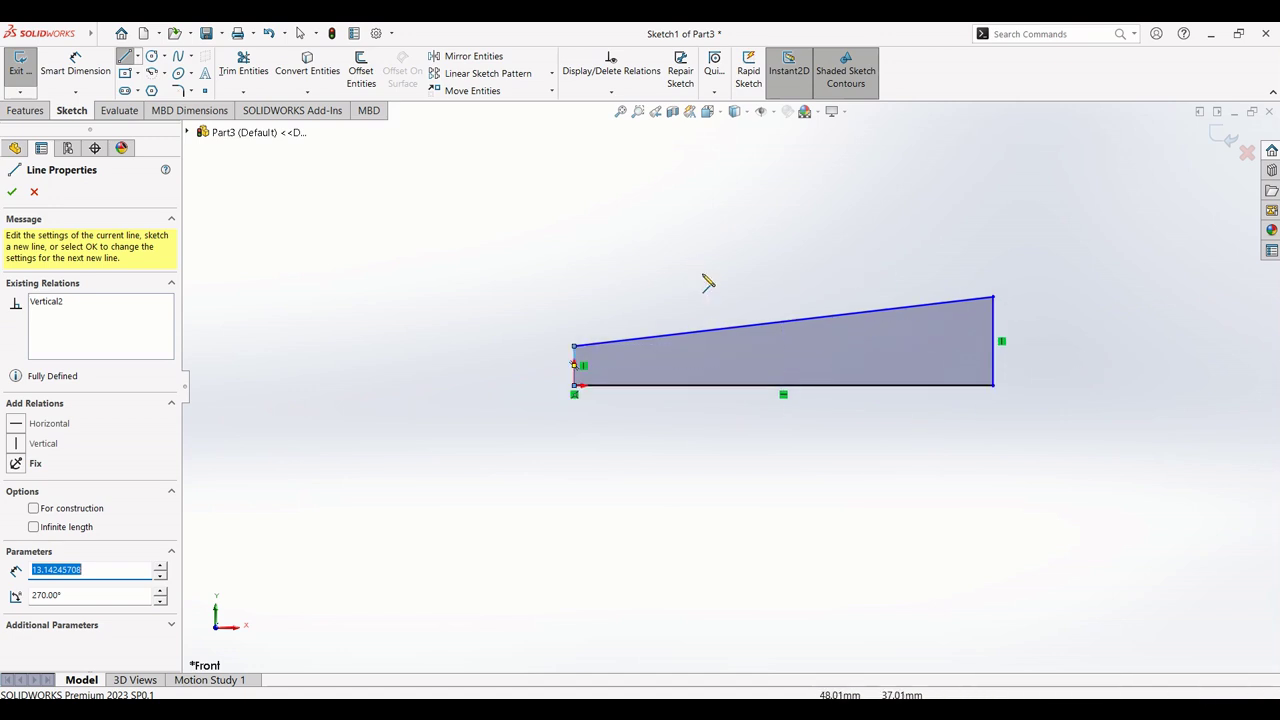
Step: Dimension the profile's horizontal base to 80 mm
{"action": "left_click", "coordinate": [82, 72]}
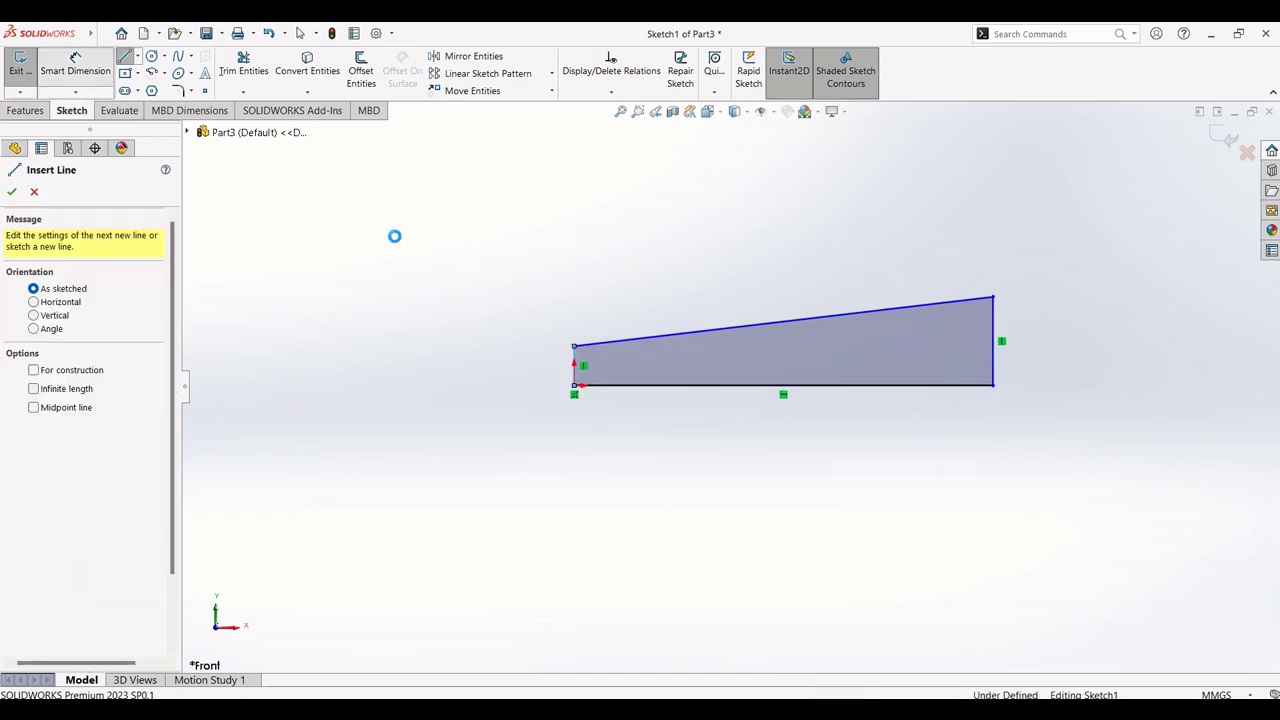
{"action": "left_click", "coordinate": [870, 386]}
{"action": "left_click", "coordinate": [808, 496]}
{"action": "type", "text": "80"}
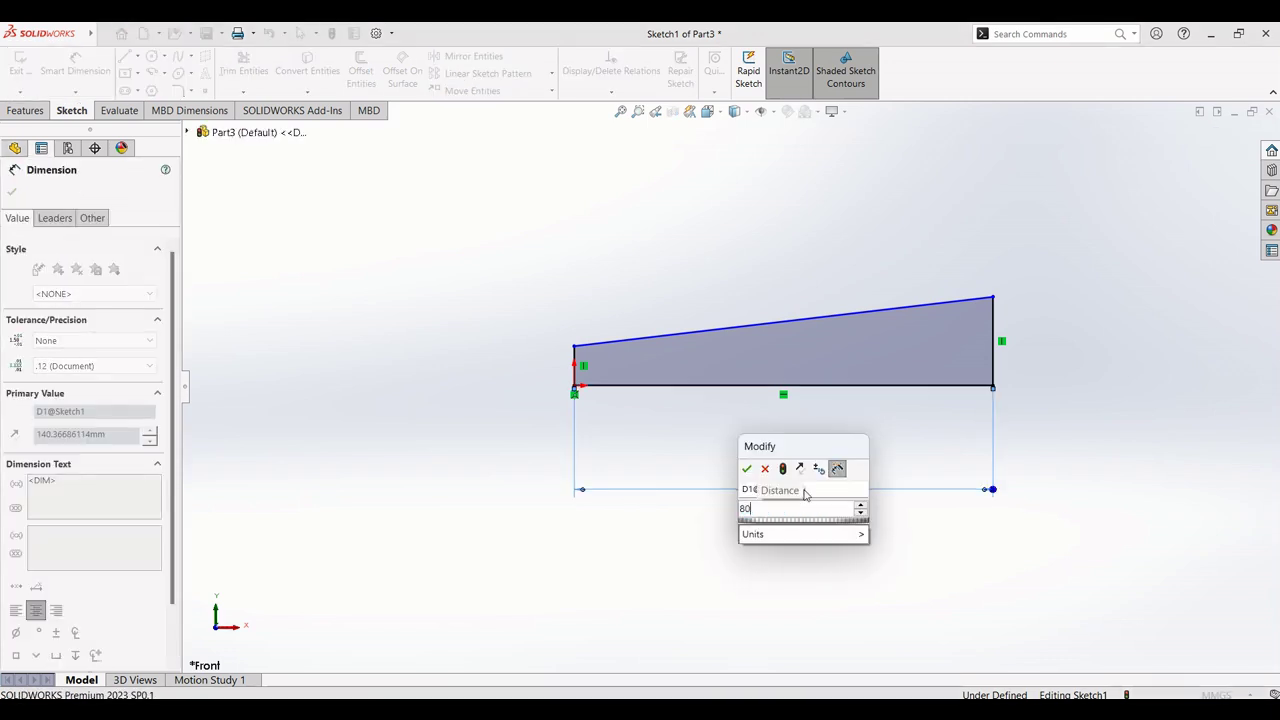
{"action": "key", "text": "Return"}
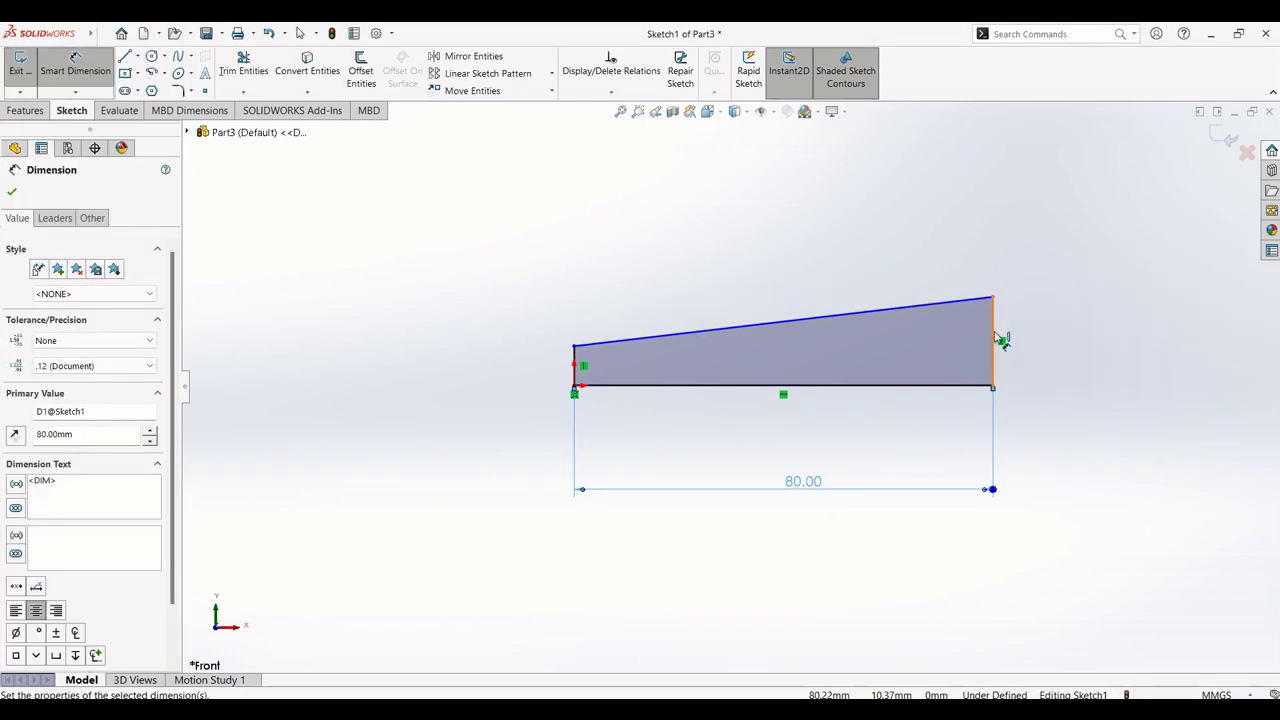
Step: Dimension the taller vertical end of the profile to 9 mm
{"action": "left_click", "coordinate": [996, 340]}
{"action": "left_click", "coordinate": [1068, 346]}
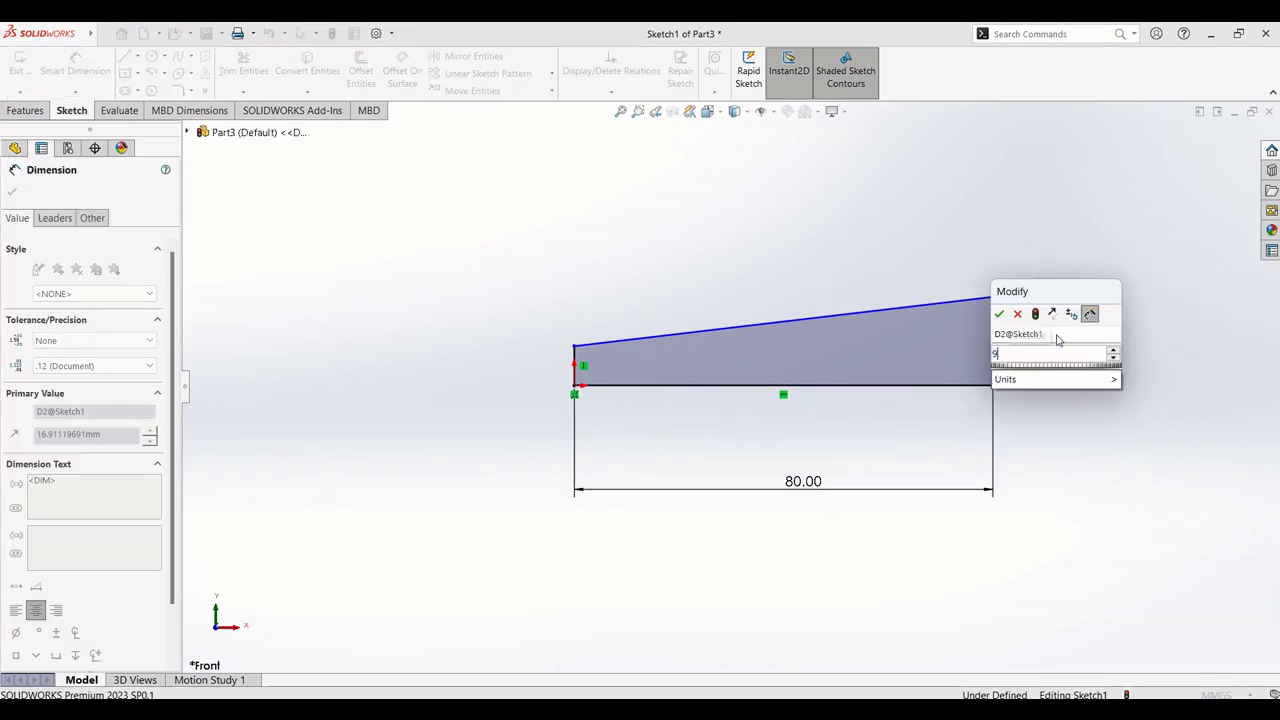
{"action": "type", "text": "9"}
{"action": "key", "text": "Return"}
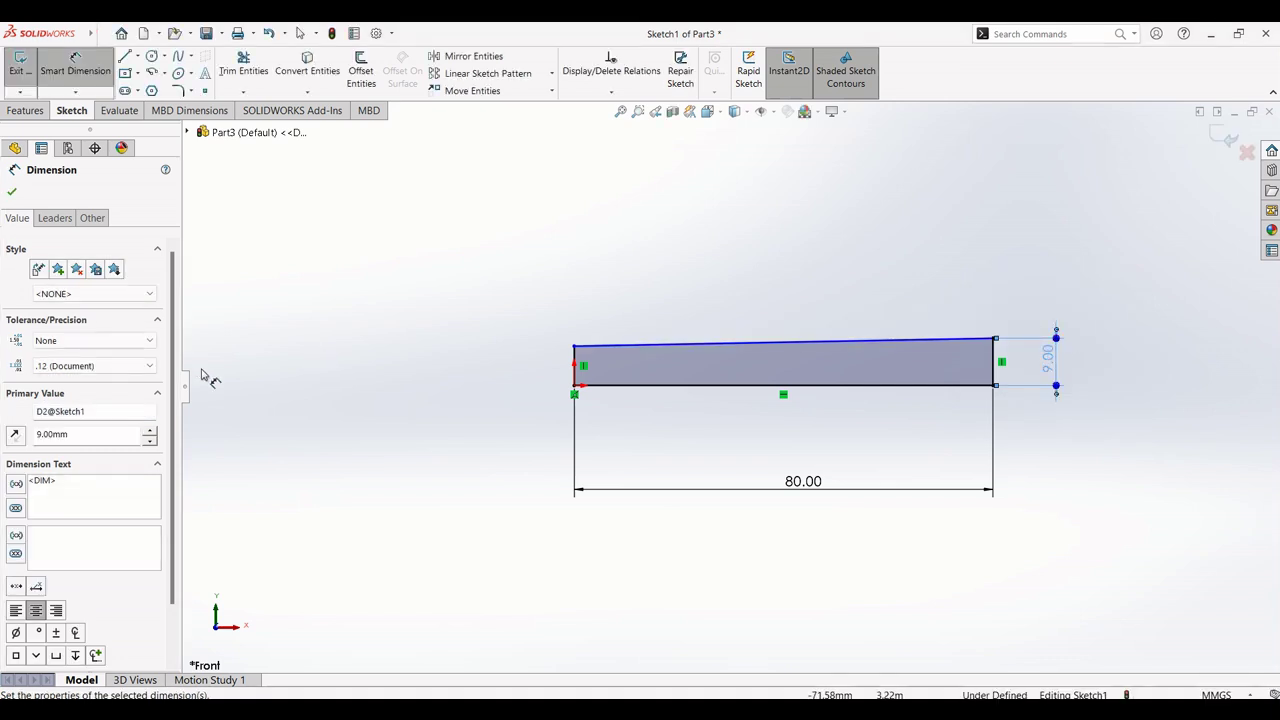
Step: Dimension the shorter vertical end at the origin to 8.2 mm and finish dimensioning
{"action": "left_click", "coordinate": [575, 366]}
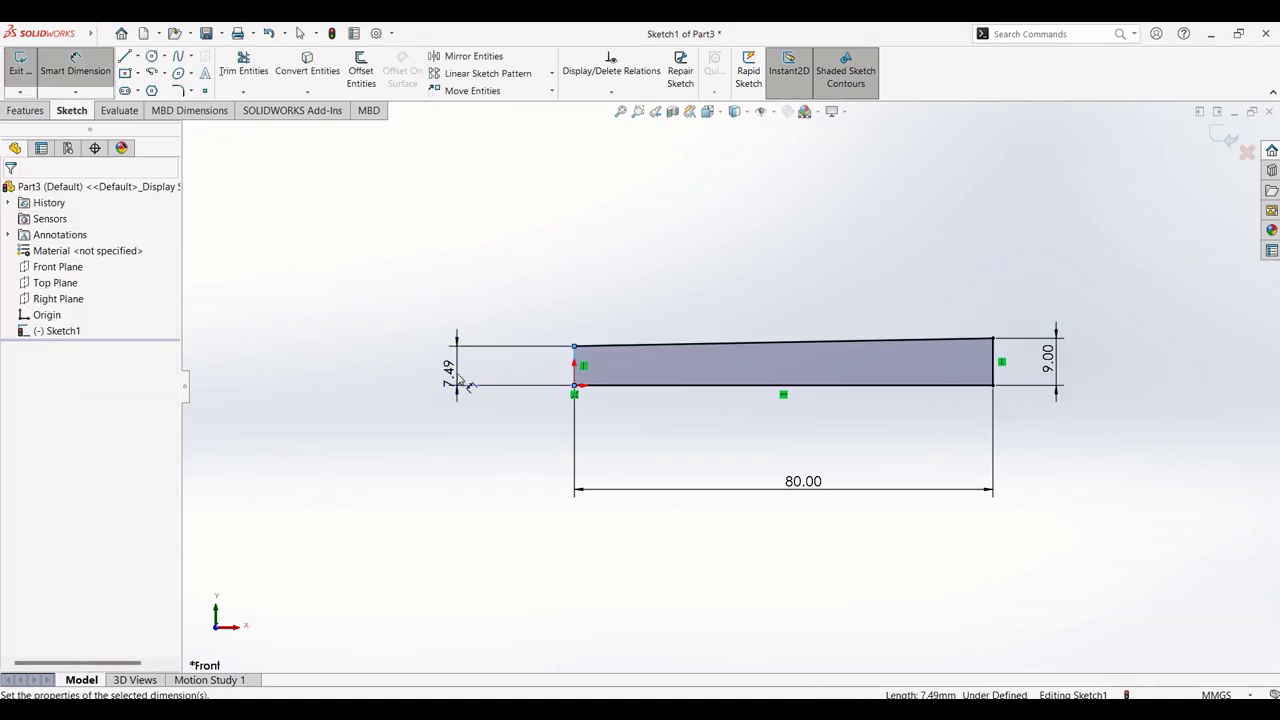
{"action": "left_click", "coordinate": [531, 372]}
{"action": "type", "text": "8.2"}
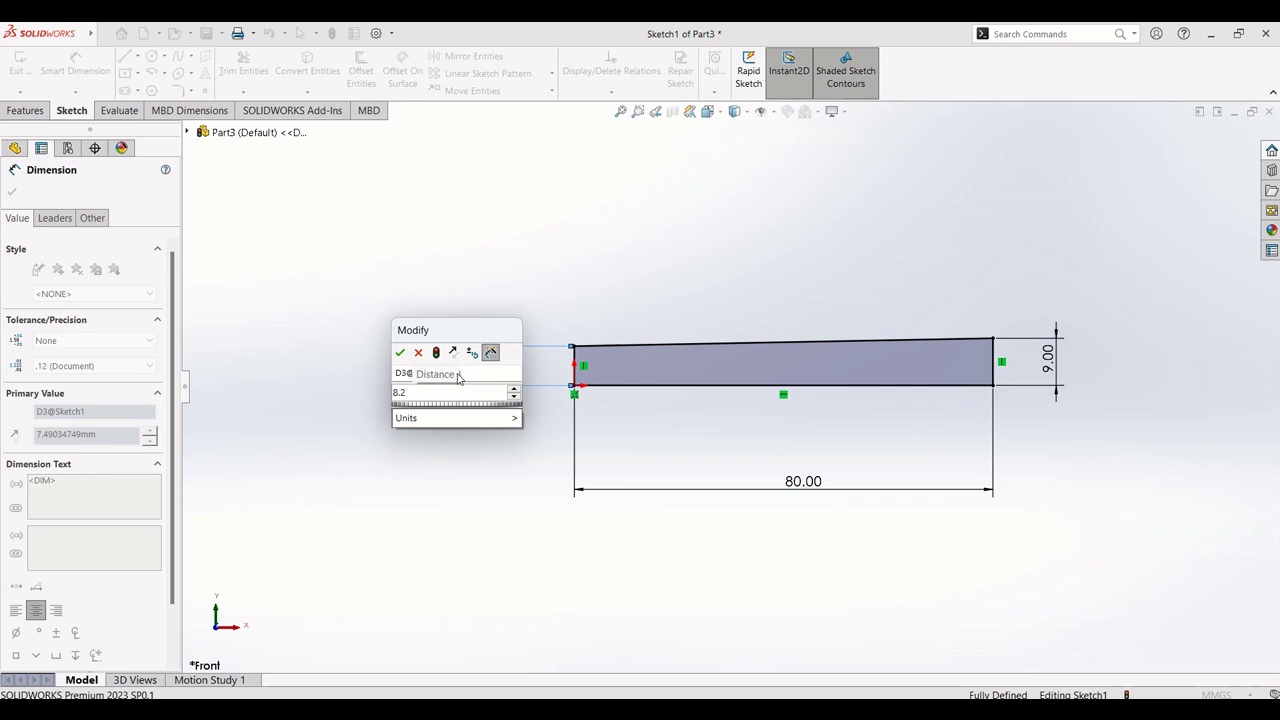
{"action": "key", "text": "Return"}
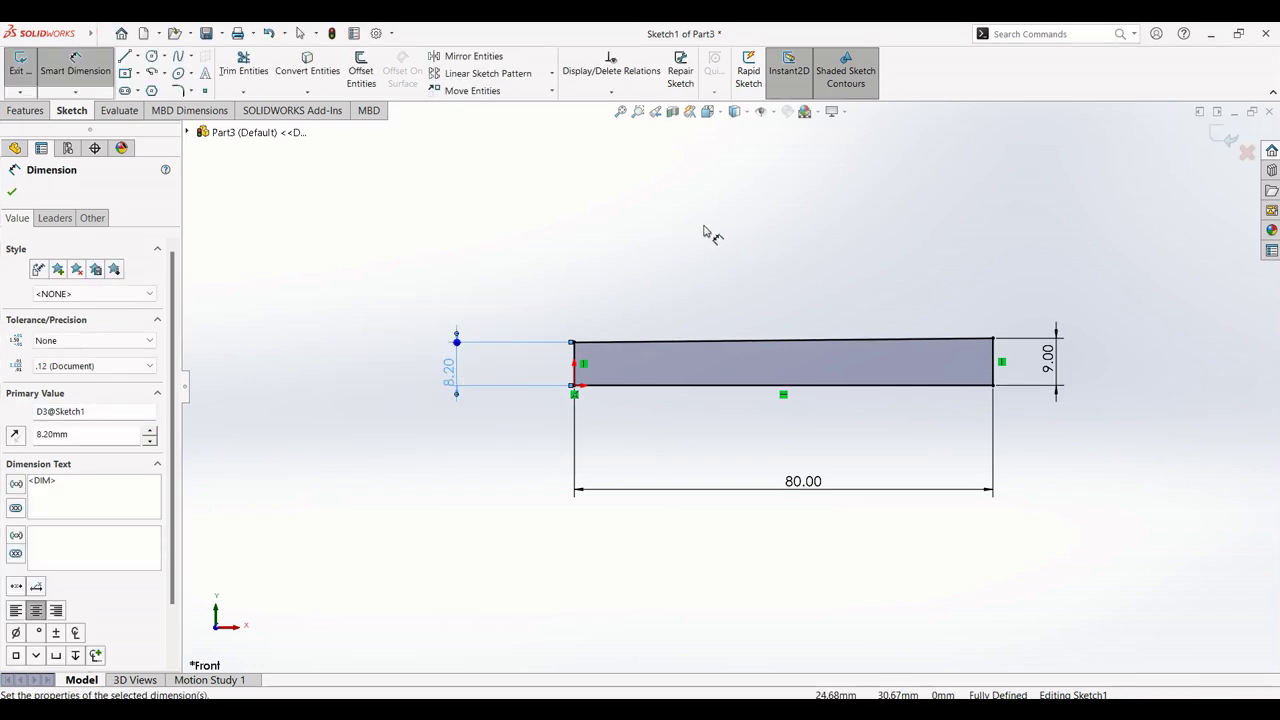
{"action": "left_click", "coordinate": [12, 194]}
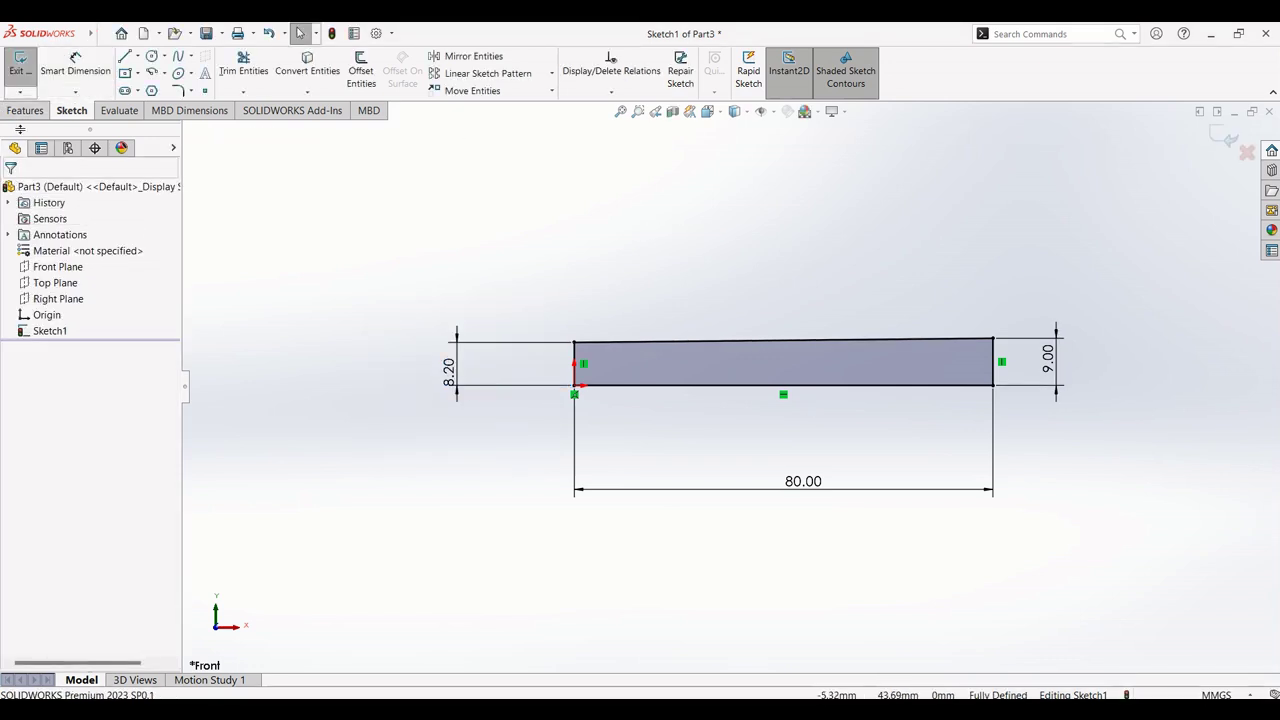
Step: Check the key's width in the Adobe Reader drawing, return to SOLIDWORKS and extrude the tapered profile with a blind depth of 14 mm
{"action": "key", "text": "alt+Tab"}
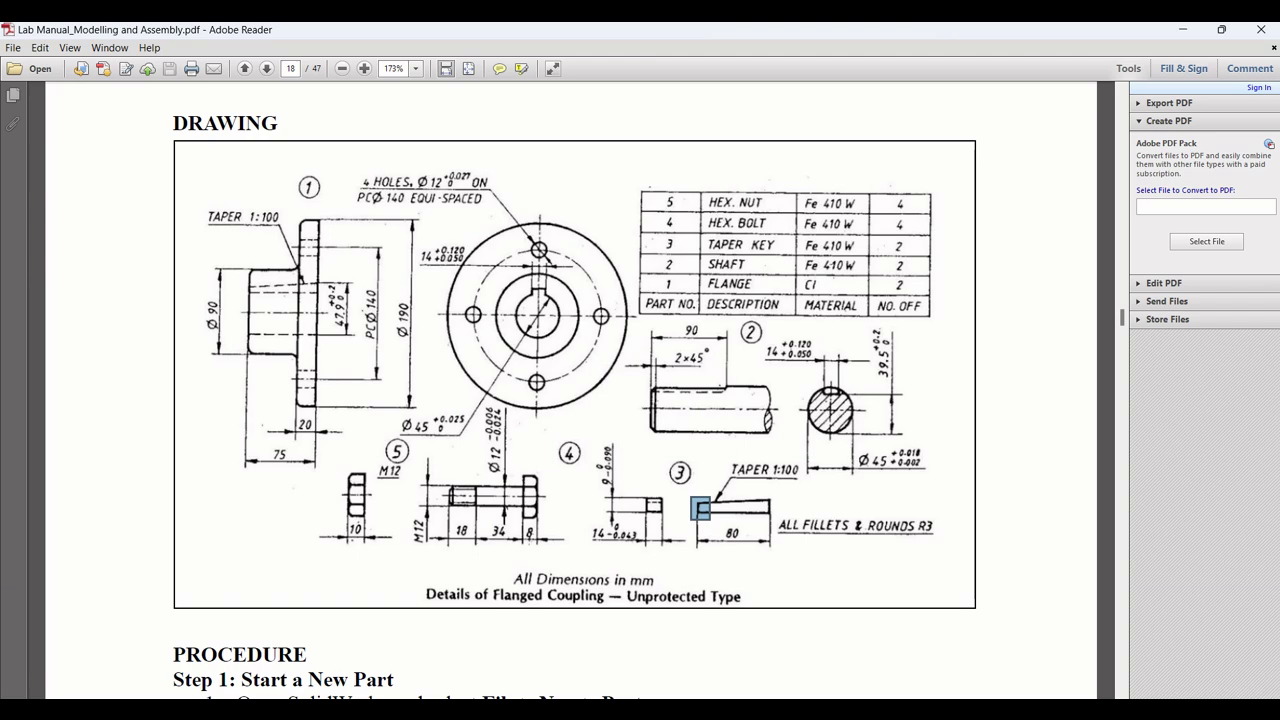
{"action": "left_click", "coordinate": [853, 710]}
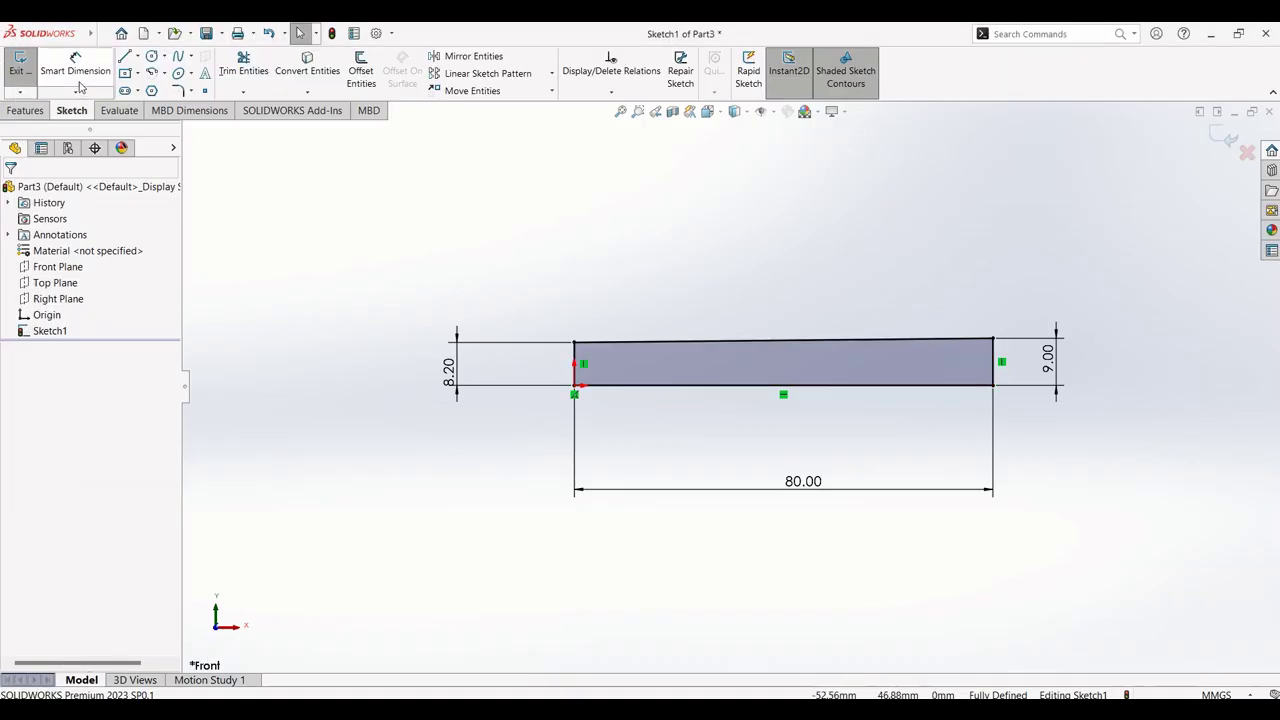
{"action": "left_click", "coordinate": [24, 110]}
{"action": "left_click", "coordinate": [27, 70]}
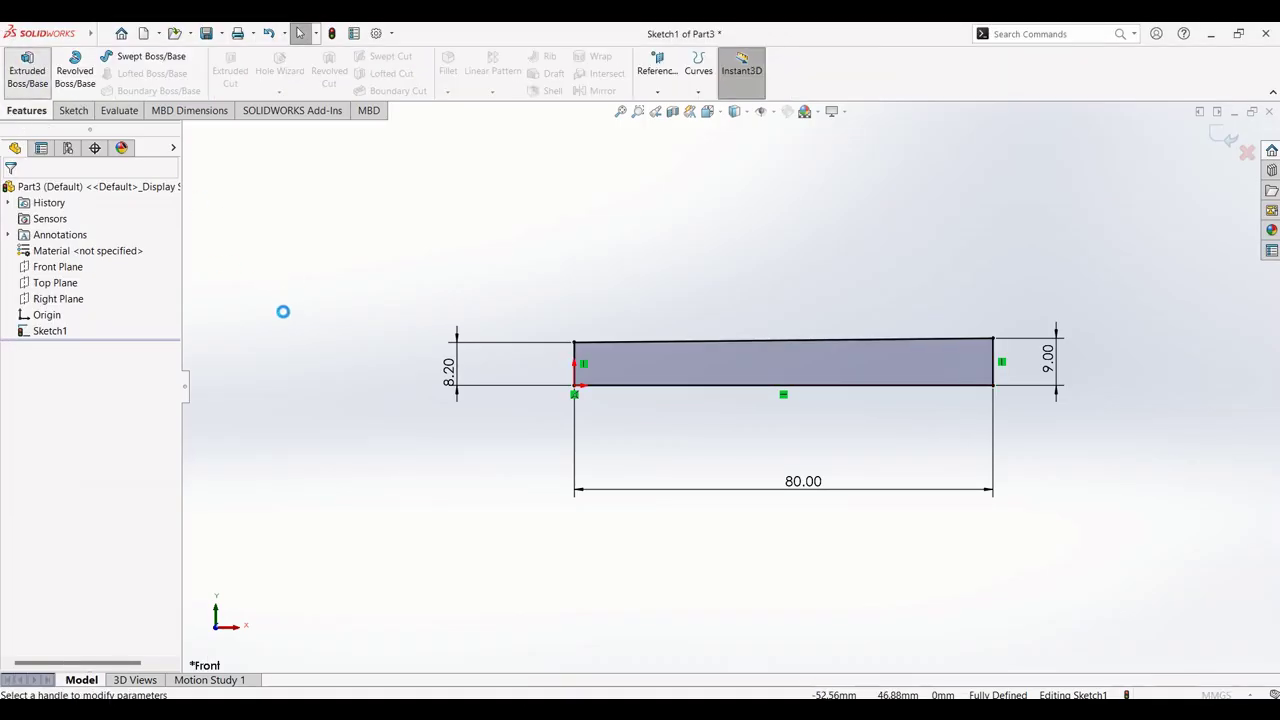
{"action": "type", "text": "14"}
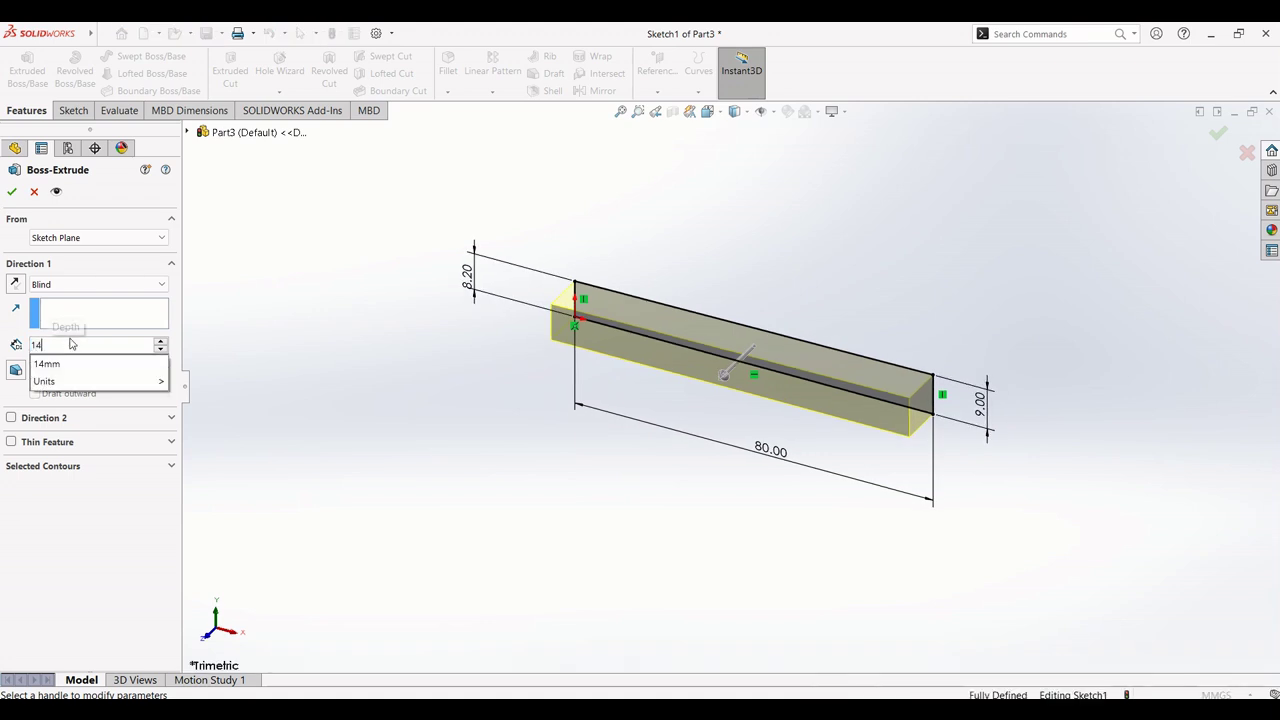
{"action": "key", "text": "Return"}
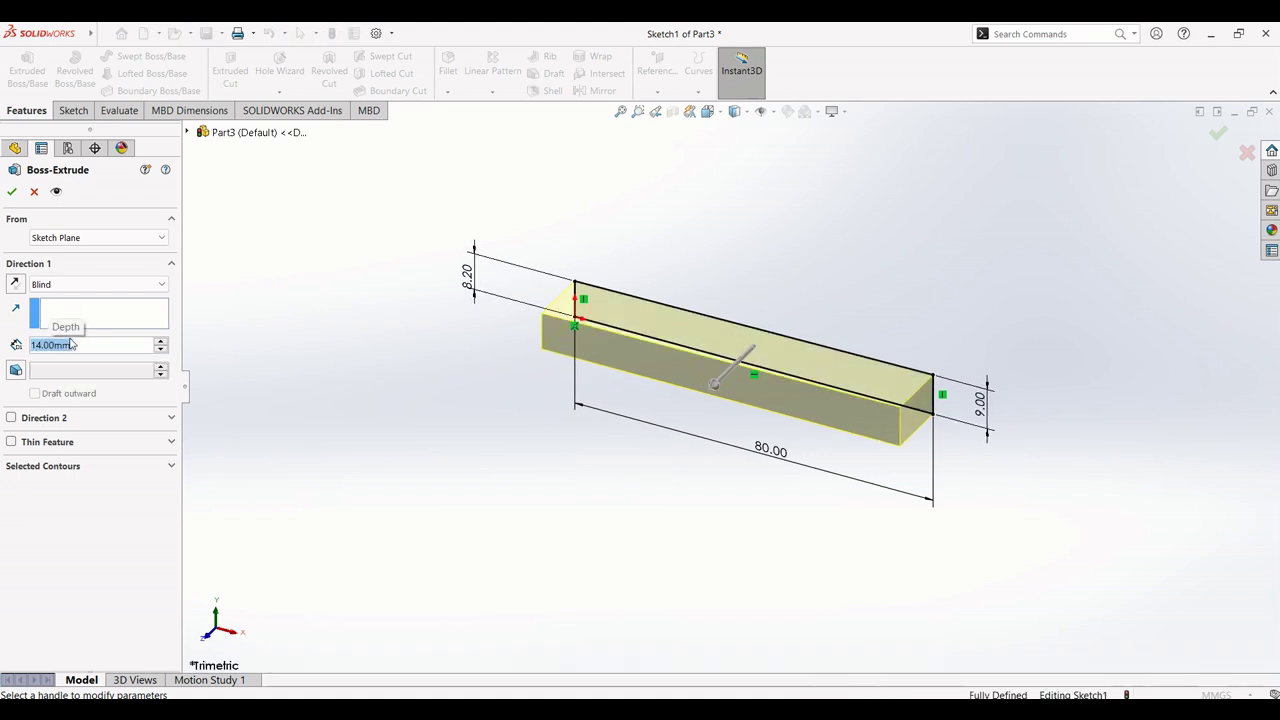
Step: Finish the 14 mm extrusion of the key profile and save the part as Taper Key
{"action": "left_click", "coordinate": [13, 194]}
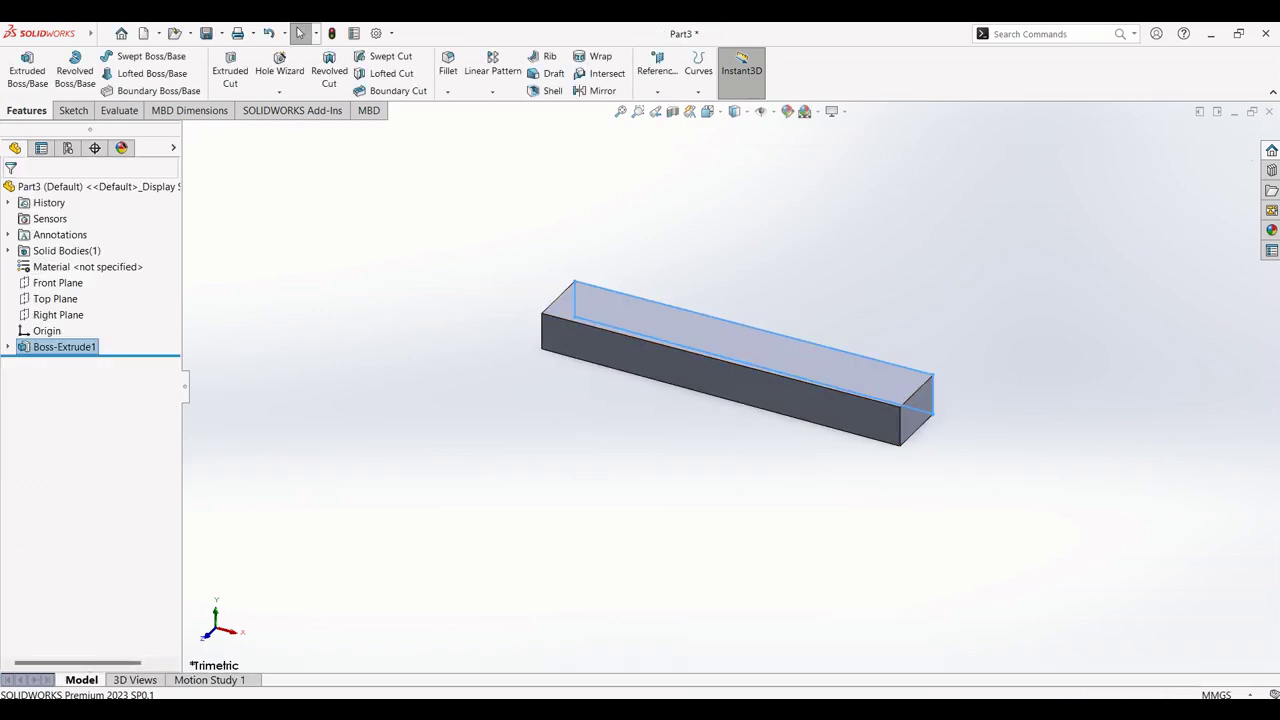
{"action": "left_click", "coordinate": [810, 708]}
{"action": "left_click", "coordinate": [806, 706]}
{"action": "key", "text": "ctrl+s"}
{"action": "type", "text": "Taper Key"}
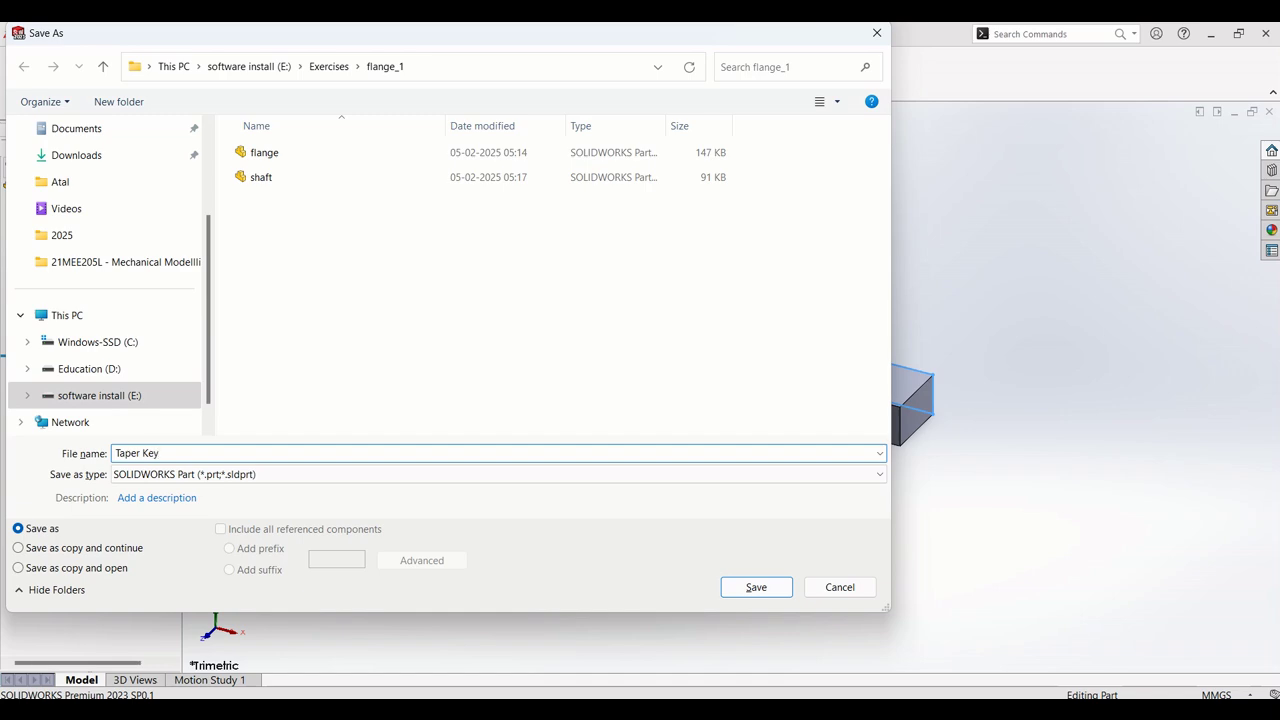
{"action": "key", "text": "Return"}
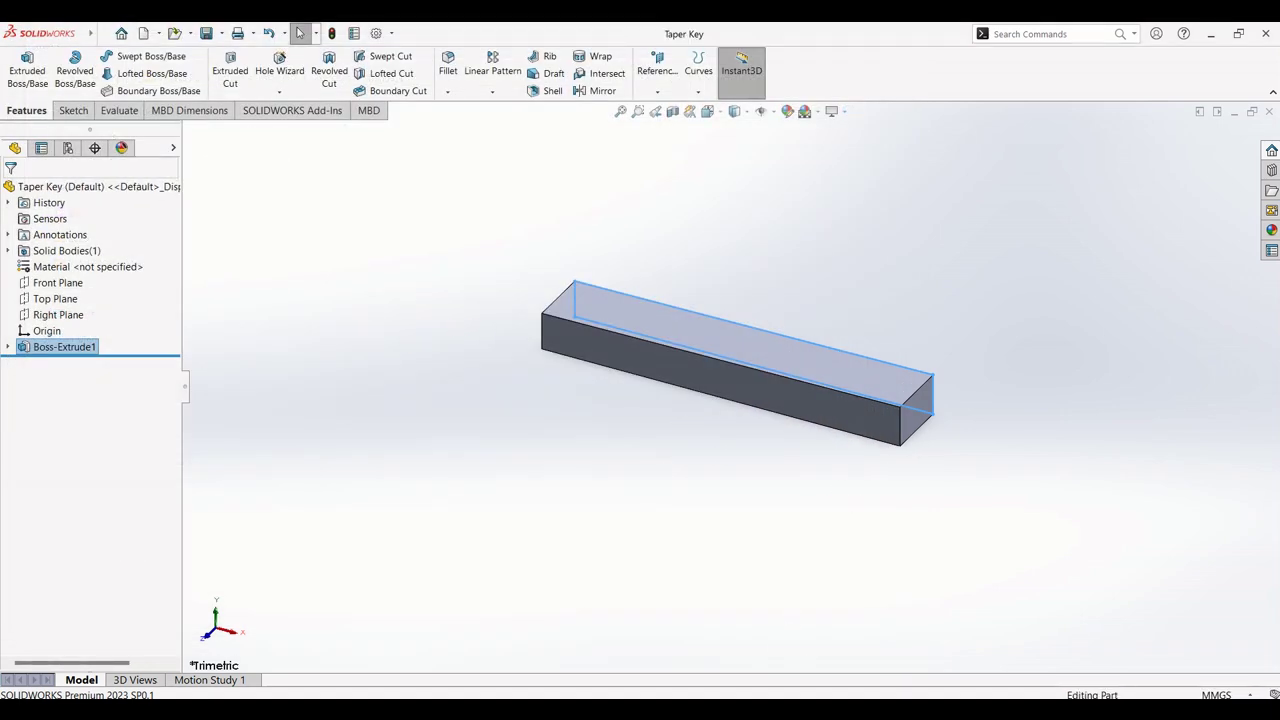
Step: Switch to Adobe Reader and examine the hex bolt's dimensions in the flanged coupling drawing of the lab manual
{"action": "left_click", "coordinate": [809, 708]}
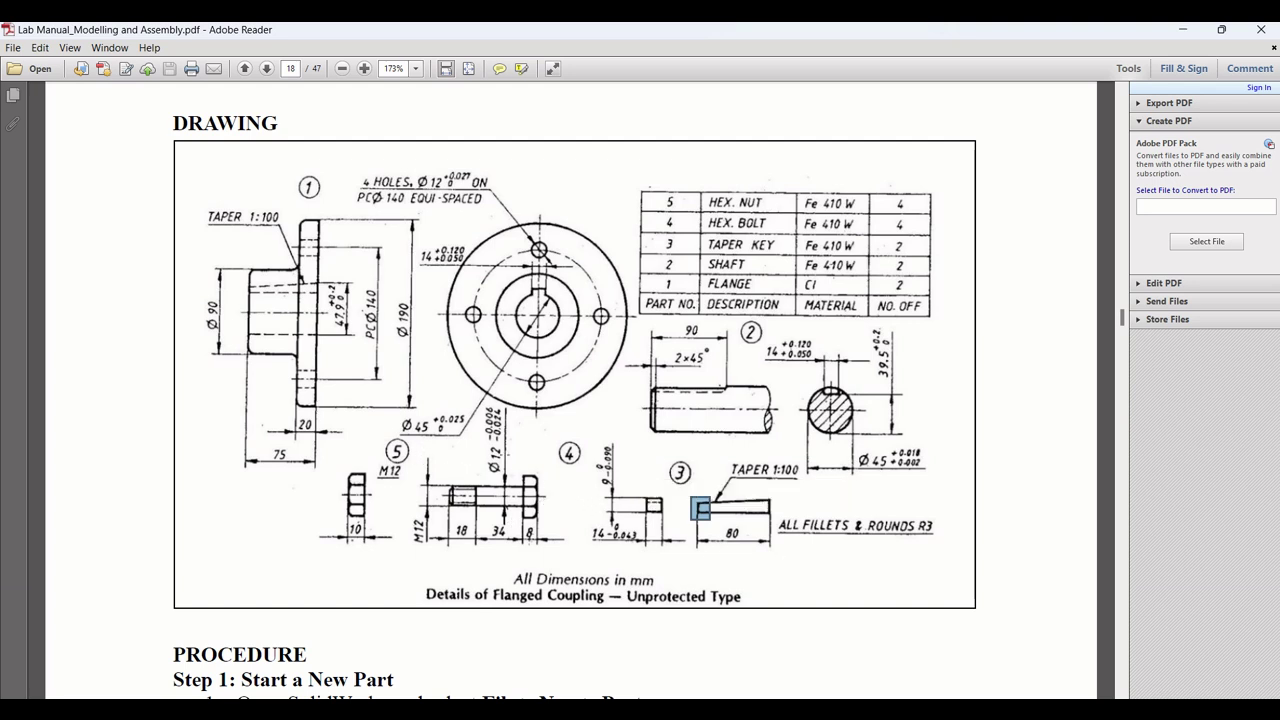
{"action": "left_click_drag", "start_coordinate": [435, 445], "coordinate": [596, 556]}
{"action": "left_click", "coordinate": [573, 537]}
{"action": "left_click_drag", "start_coordinate": [514, 468], "coordinate": [554, 531]}
{"action": "left_click", "coordinate": [571, 513]}
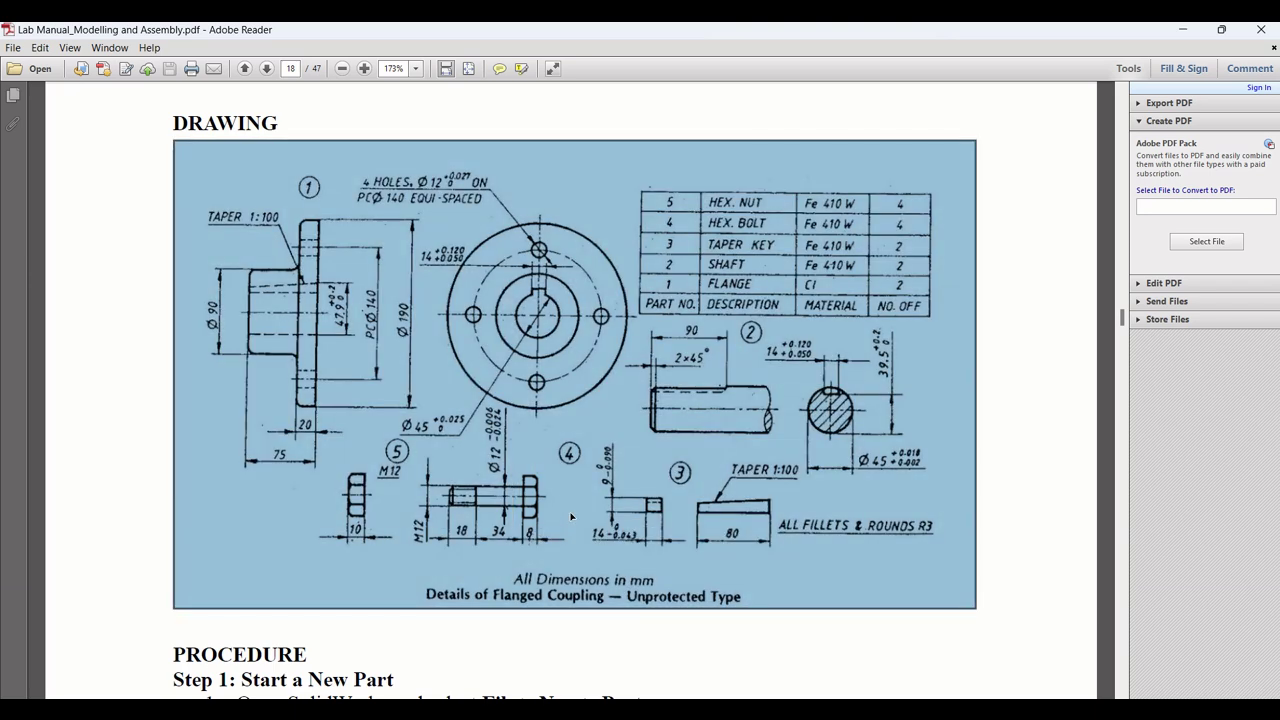
{"action": "left_click", "coordinate": [570, 515]}
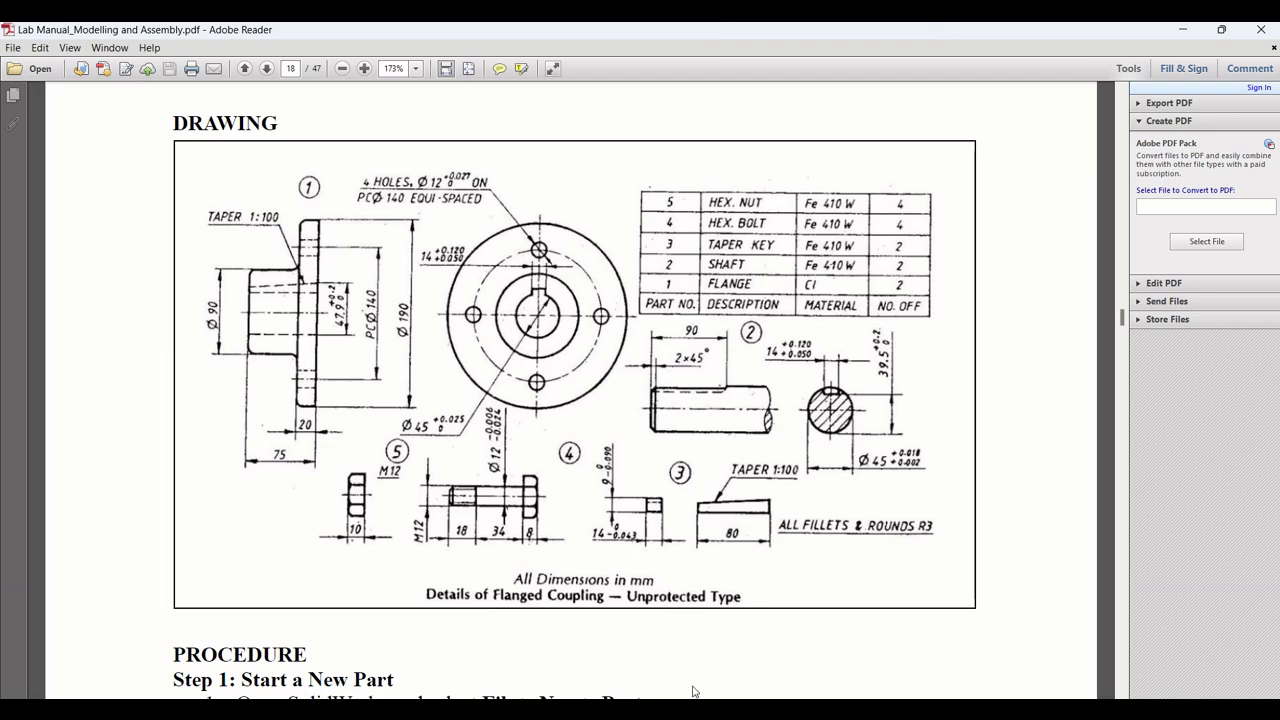
Step: Return to SOLIDWORKS, close the Taper Key part and create a new part document
{"action": "left_click", "coordinate": [736, 710]}
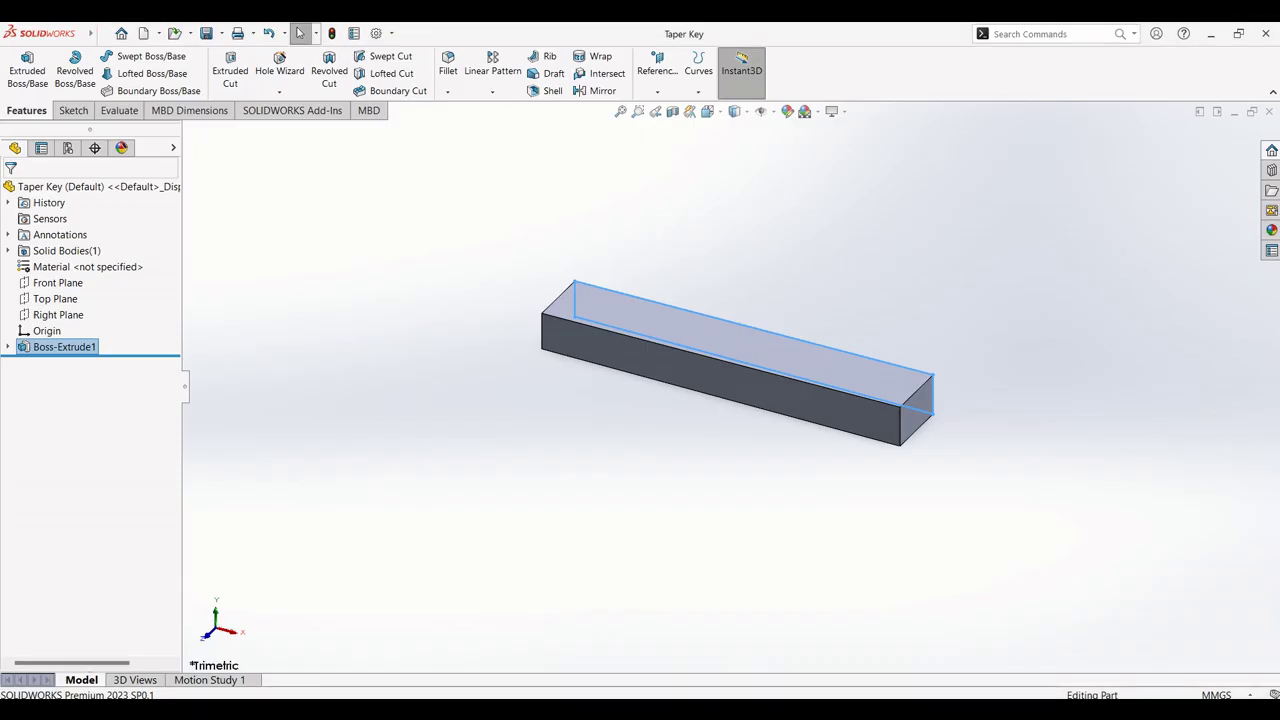
{"action": "left_click", "coordinate": [1268, 111]}
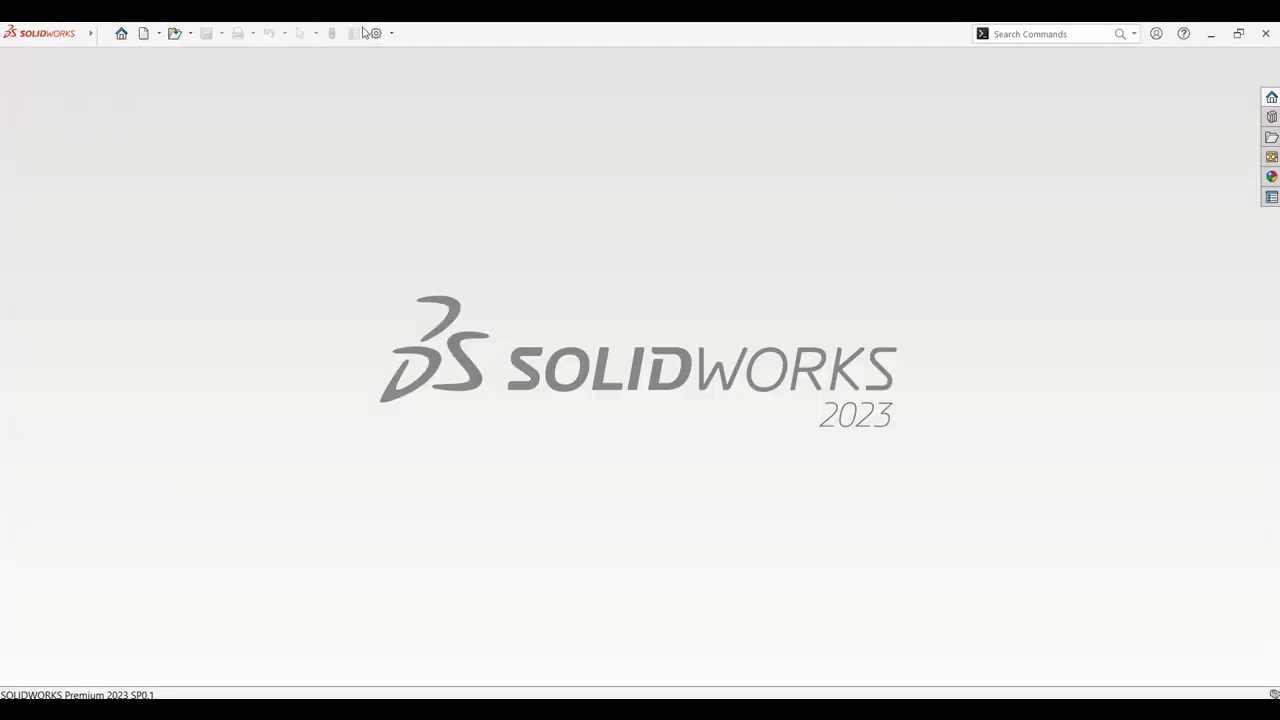
{"action": "left_click", "coordinate": [143, 33]}
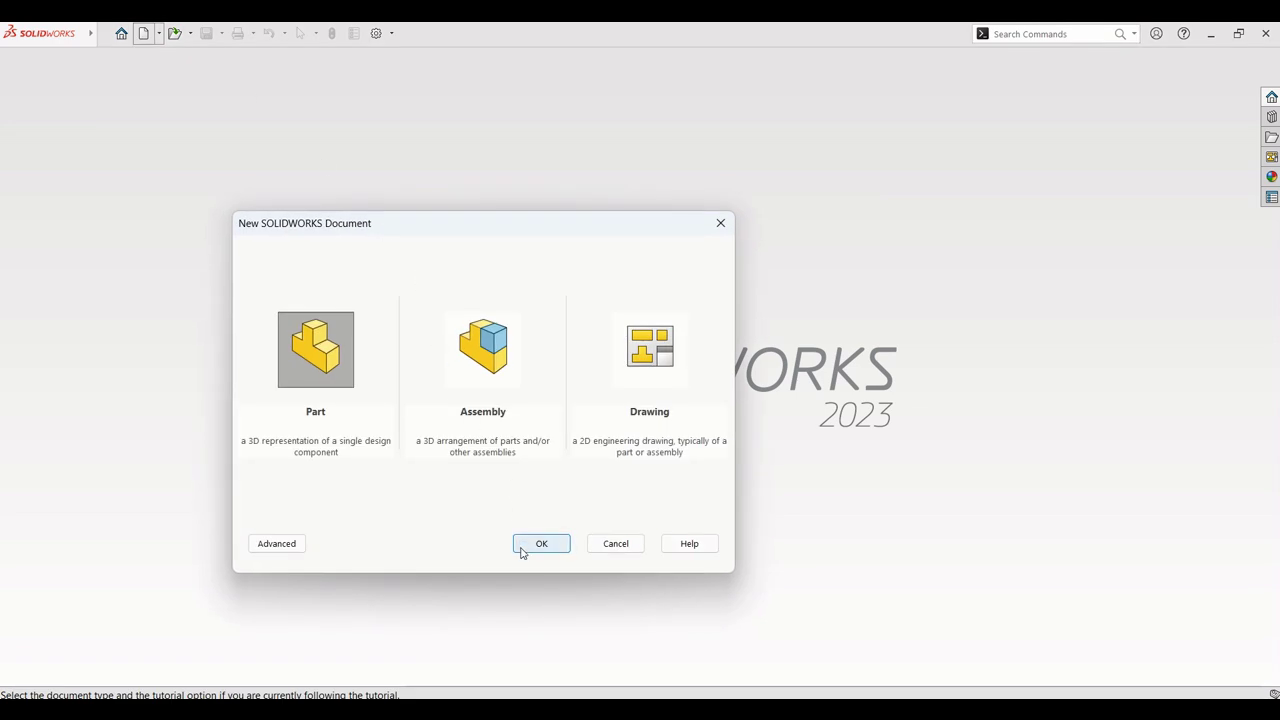
{"action": "left_click", "coordinate": [540, 545]}
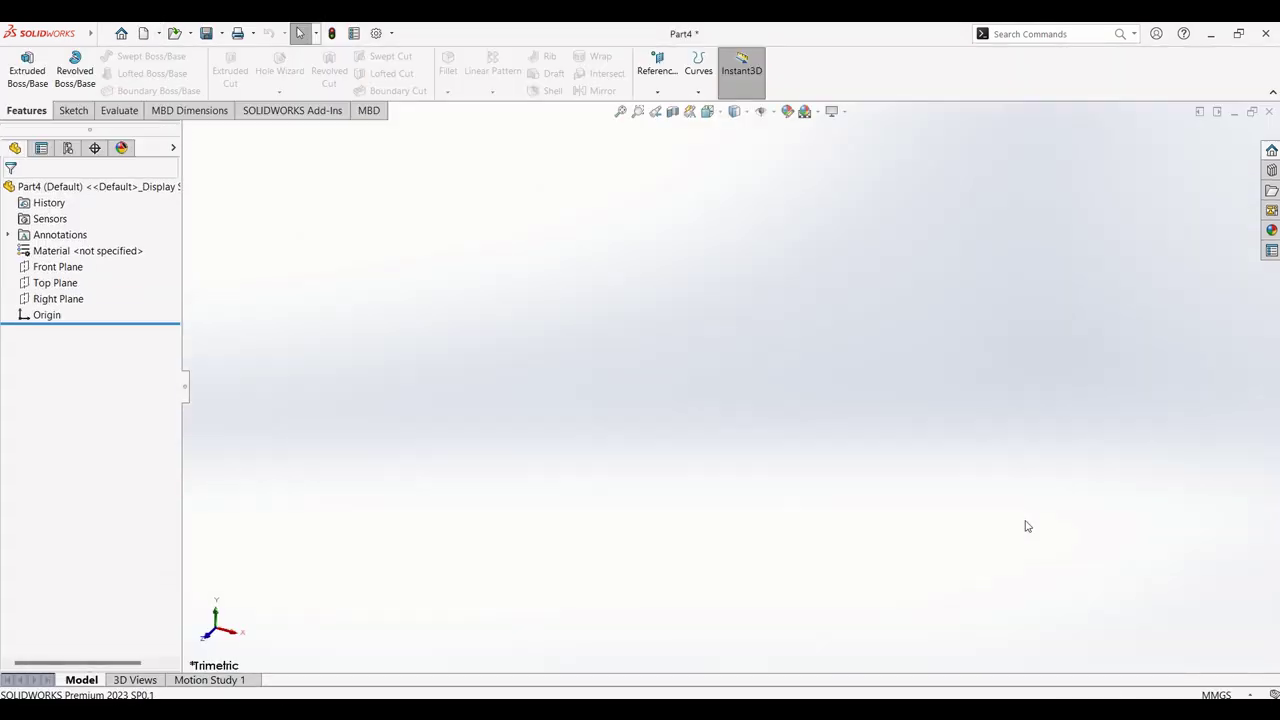
Step: Sketch a six-sided polygon on the Front Plane centred on the origin, with an inscribed circle about 118 mm in diameter
{"action": "left_click", "coordinate": [73, 275]}
{"action": "left_click", "coordinate": [88, 246]}
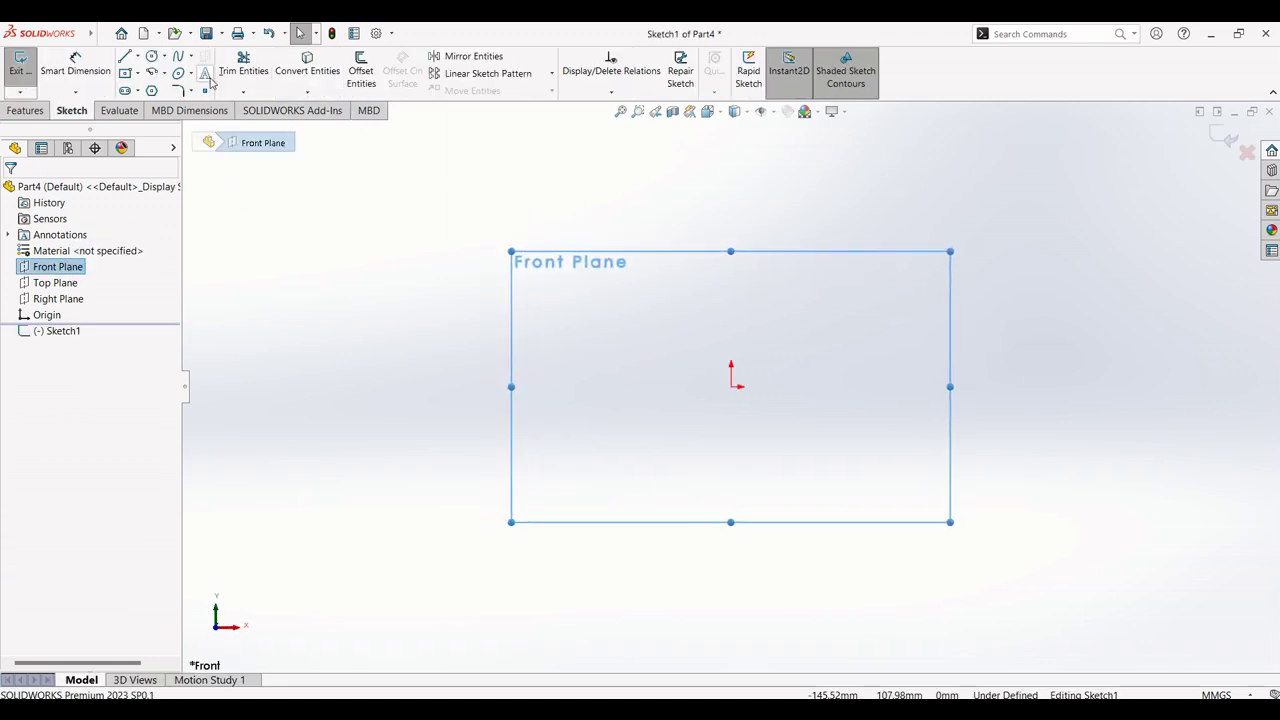
{"action": "left_click", "coordinate": [151, 91]}
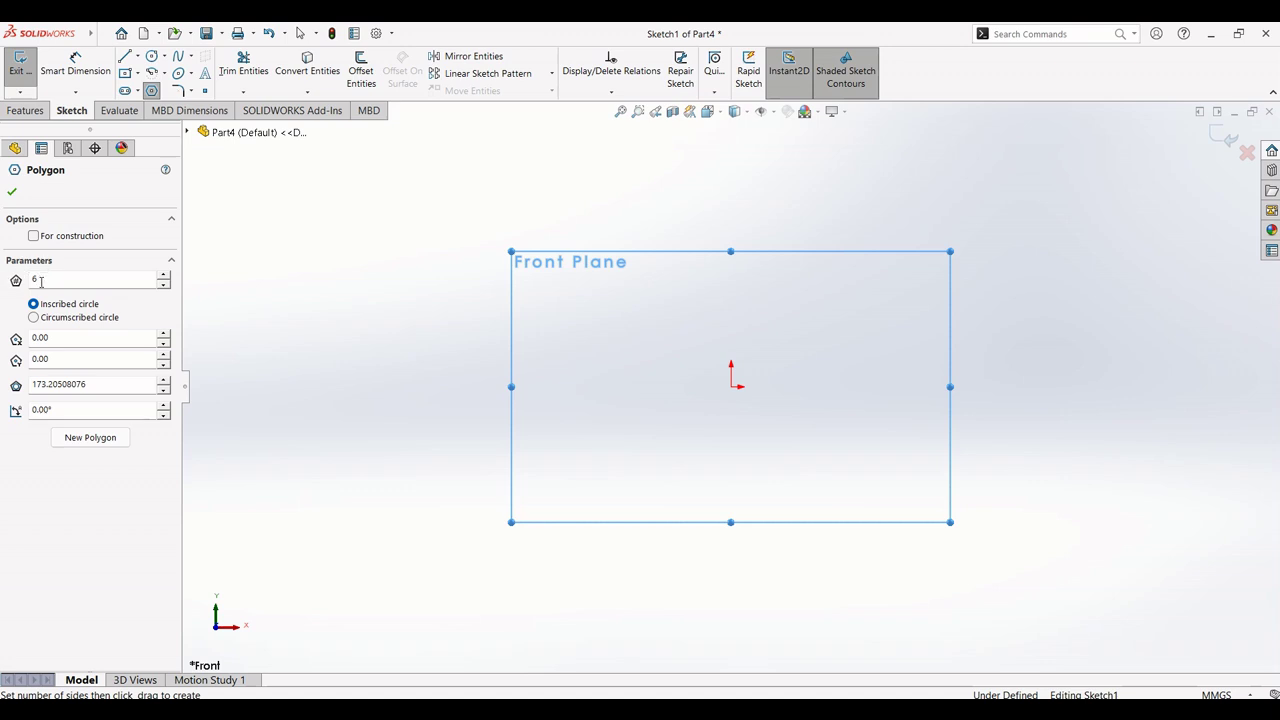
{"action": "left_click_drag", "start_coordinate": [41, 283], "coordinate": [25, 281]}
{"action": "left_click", "coordinate": [733, 387]}
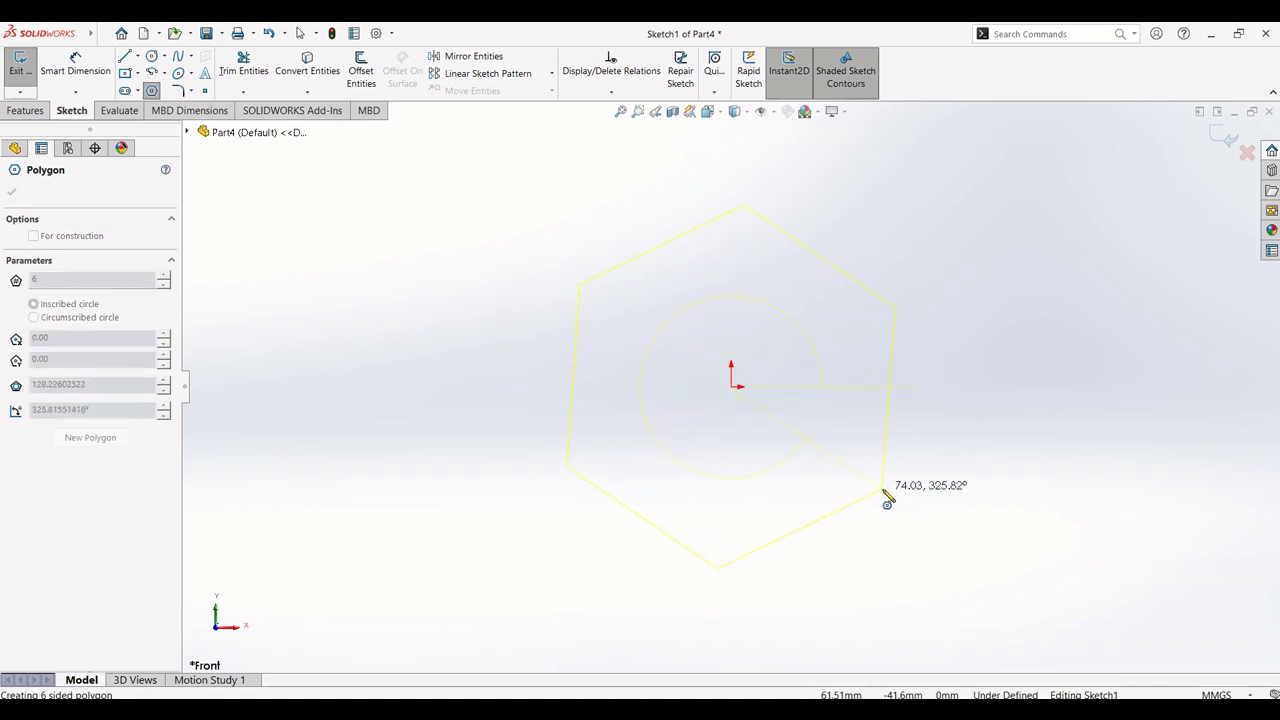
{"action": "left_click", "coordinate": [900, 388]}
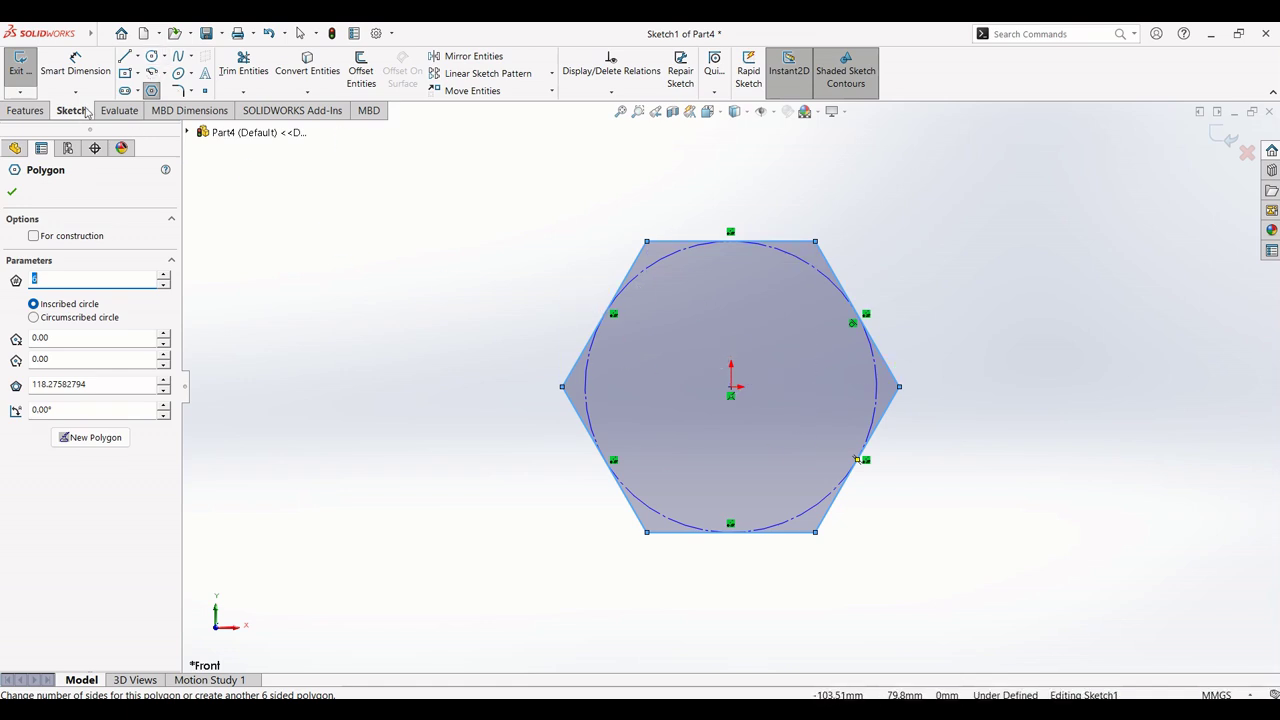
Step: Dimension the hexagon's inscribed circle to a diameter of 24 mm
{"action": "left_click", "coordinate": [75, 66]}
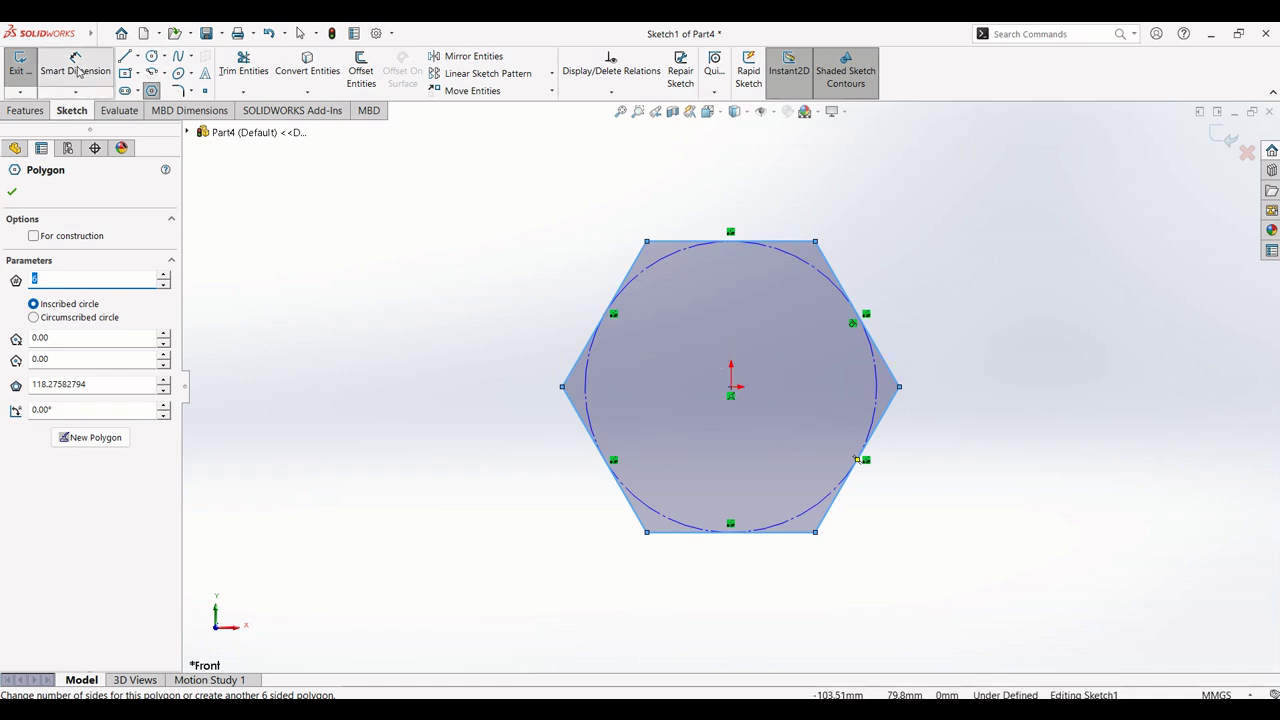
{"action": "left_click", "coordinate": [879, 389]}
{"action": "left_click", "coordinate": [995, 385]}
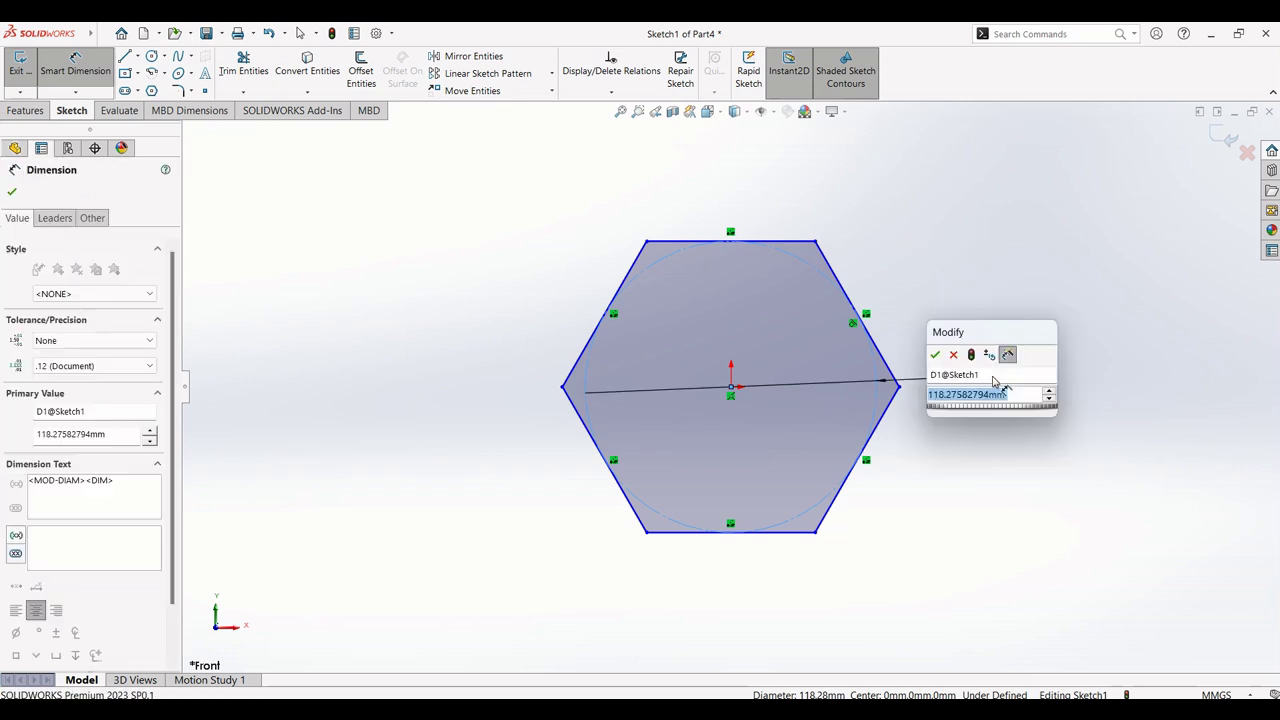
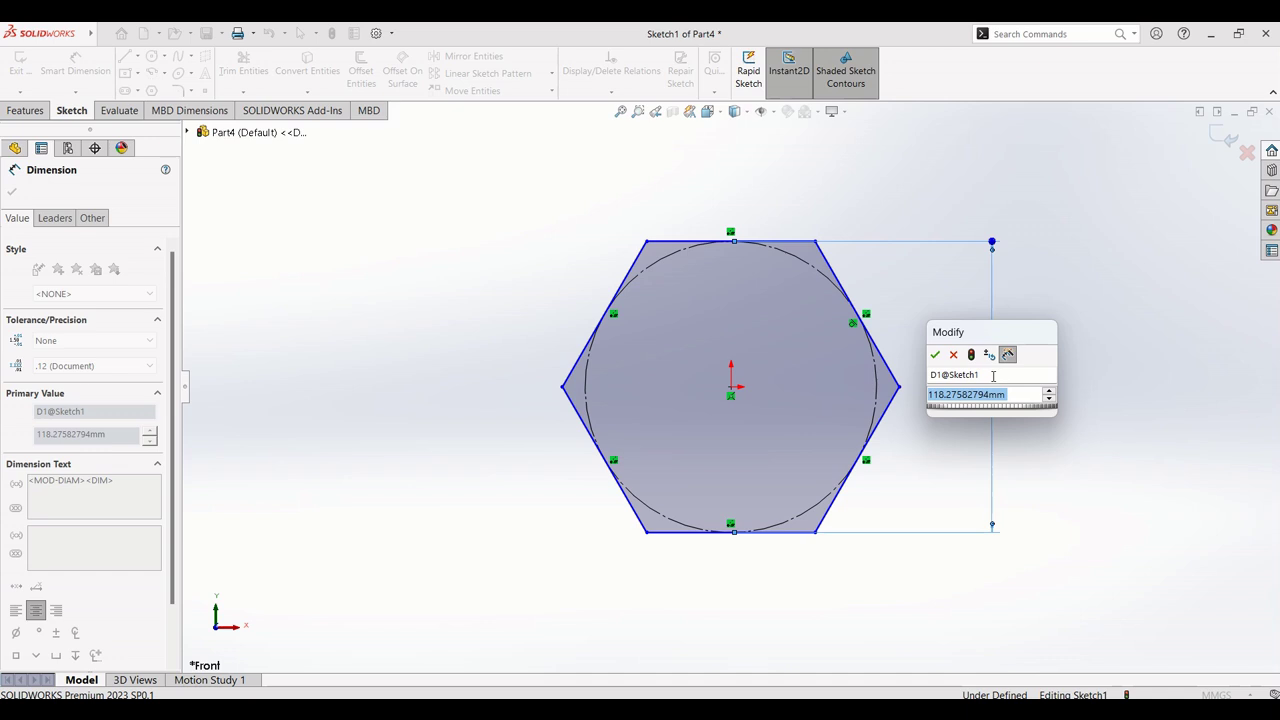
{"action": "type", "text": "24"}
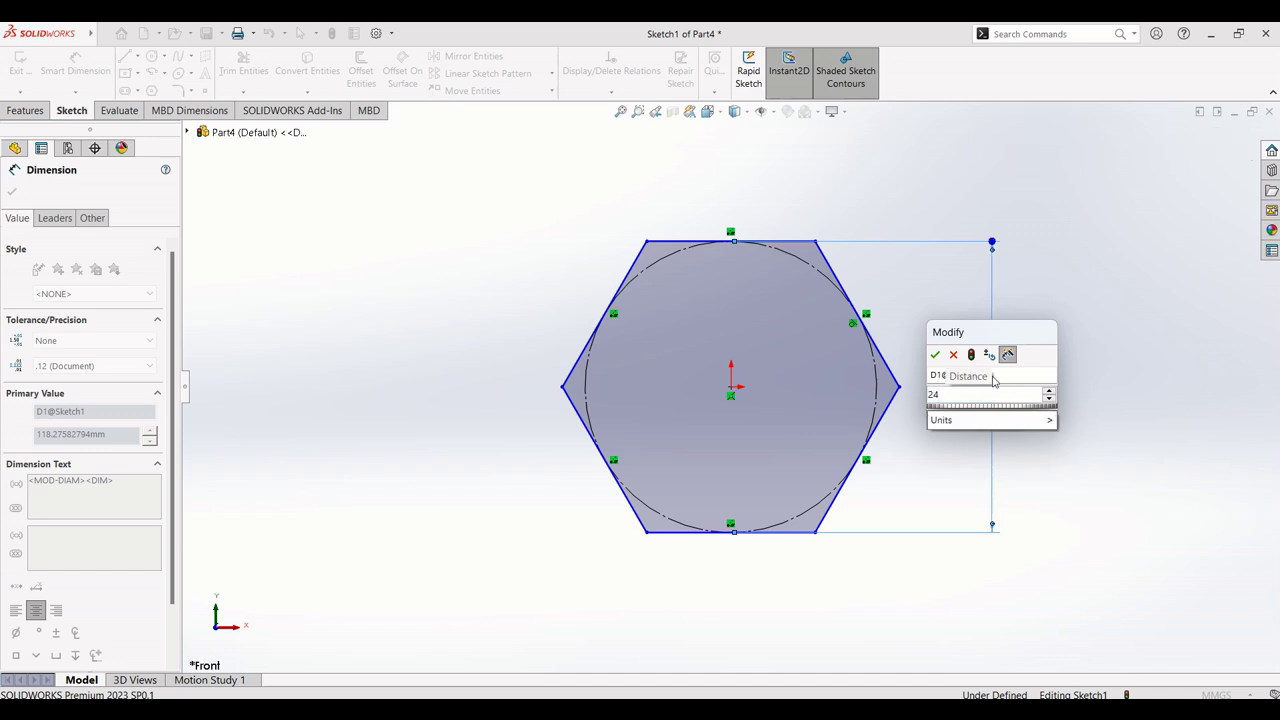
{"action": "key", "text": "Return"}
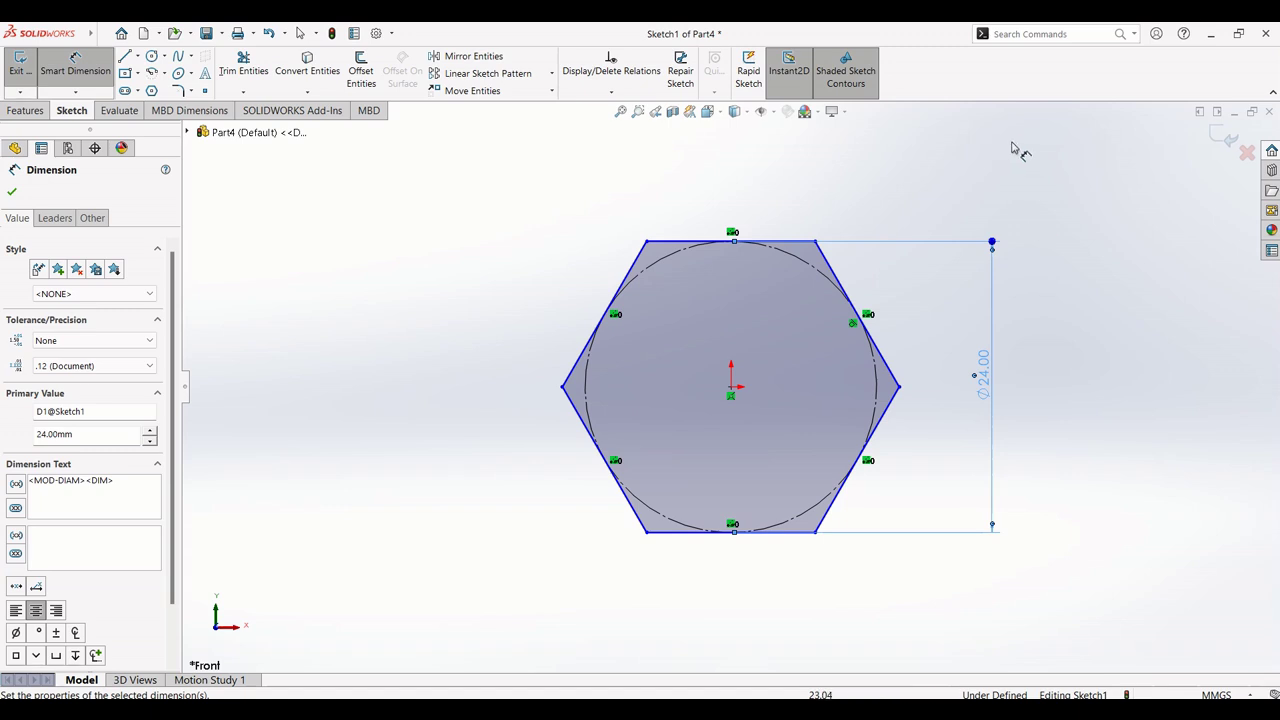
{"action": "left_click", "coordinate": [12, 191]}
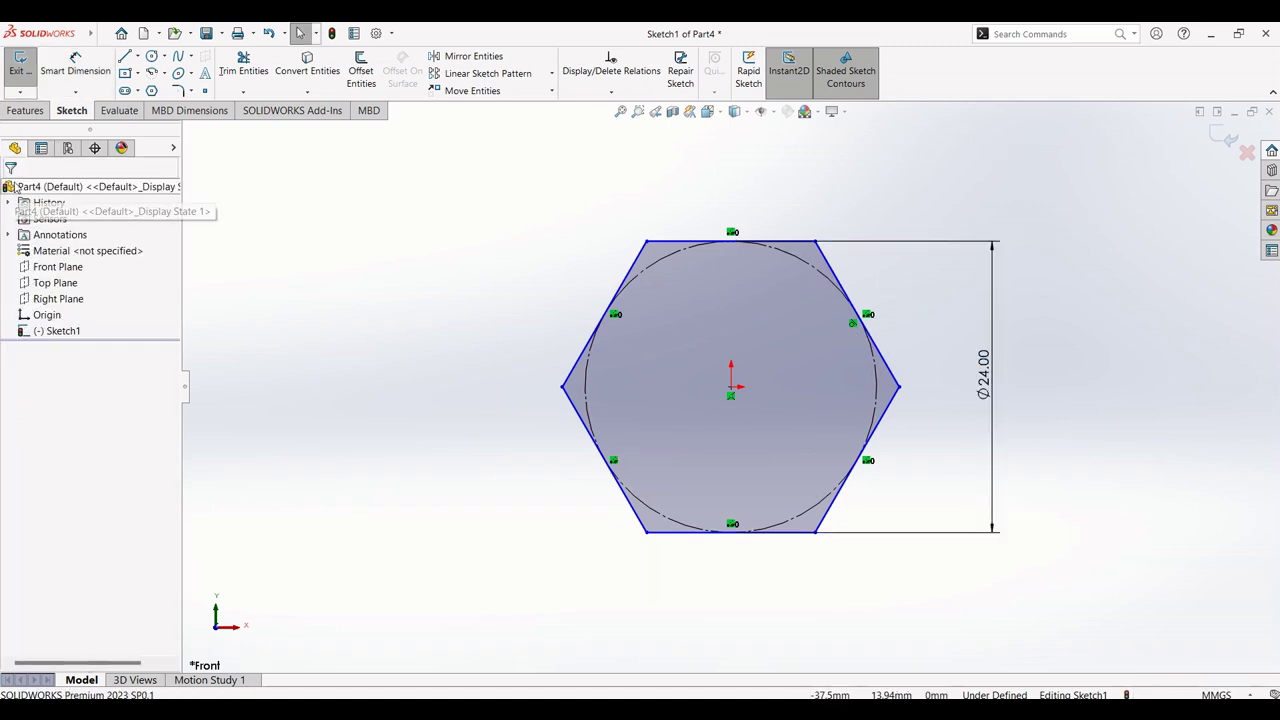
Step: Extrude the hexagon sketch 8 mm as a blind boss to form the bolt head
{"action": "left_click", "coordinate": [42, 111]}
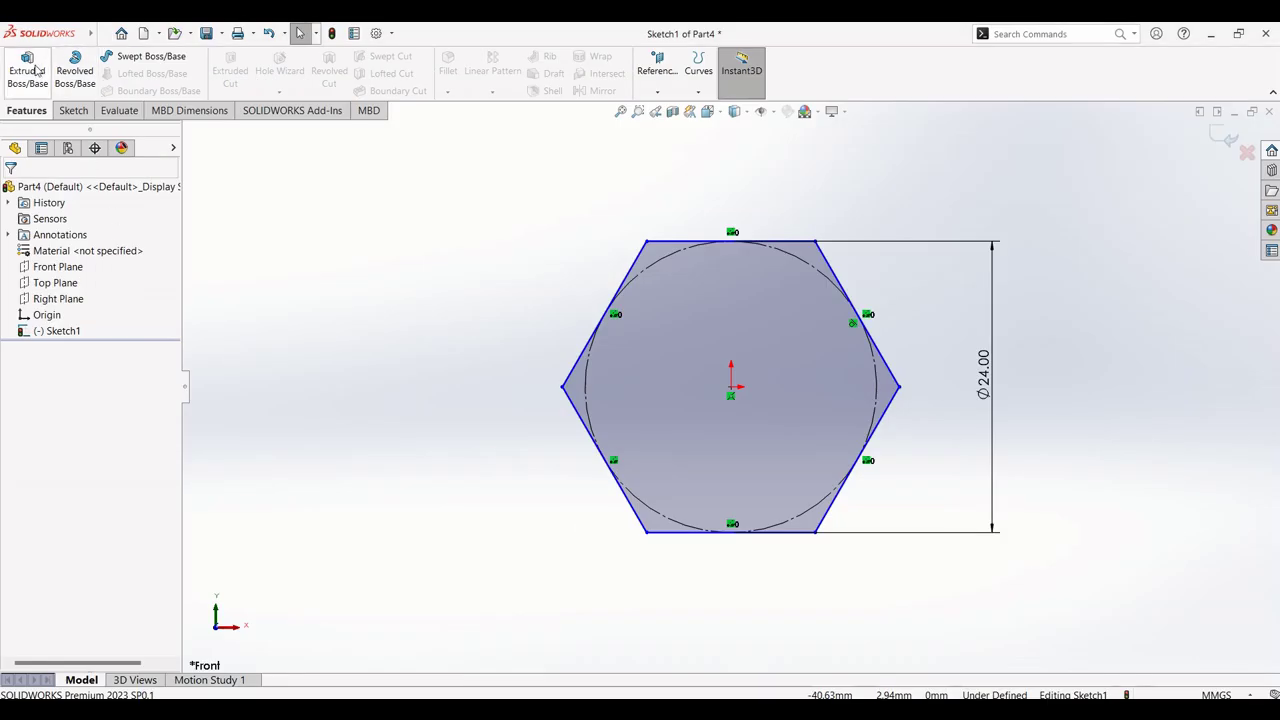
{"action": "left_click", "coordinate": [27, 70]}
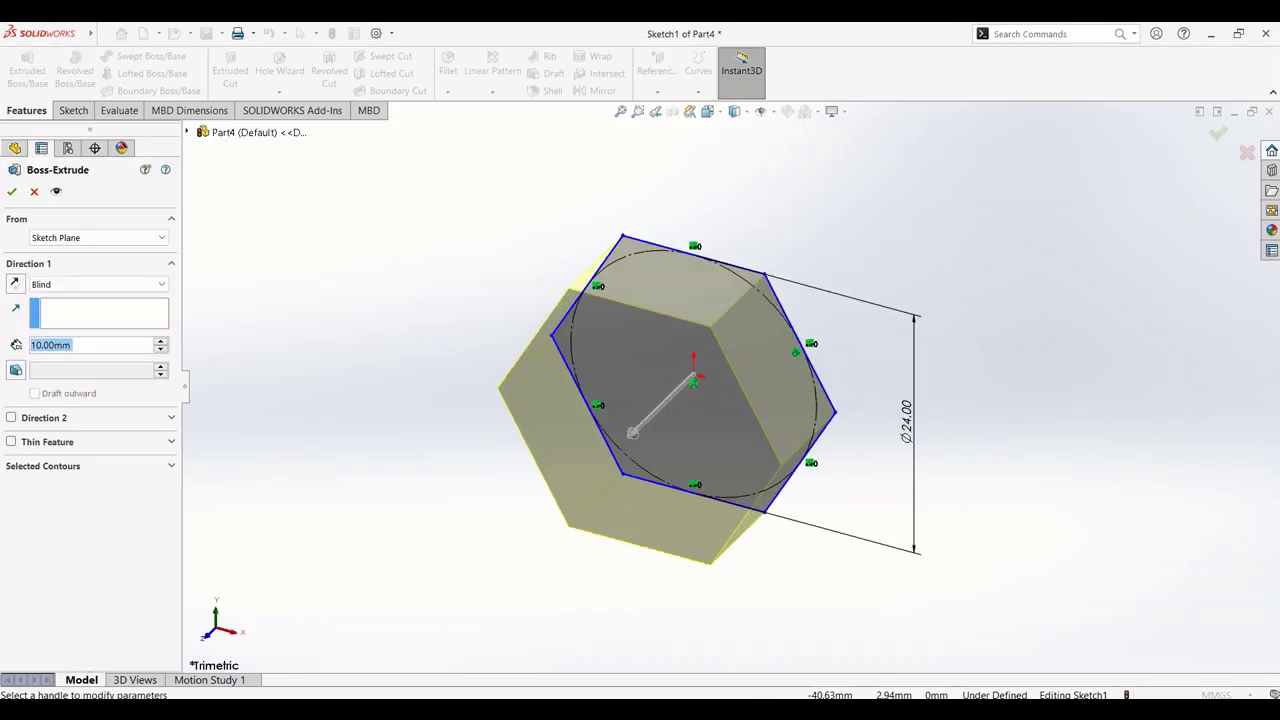
{"action": "type", "text": "8"}
{"action": "key", "text": "Return"}
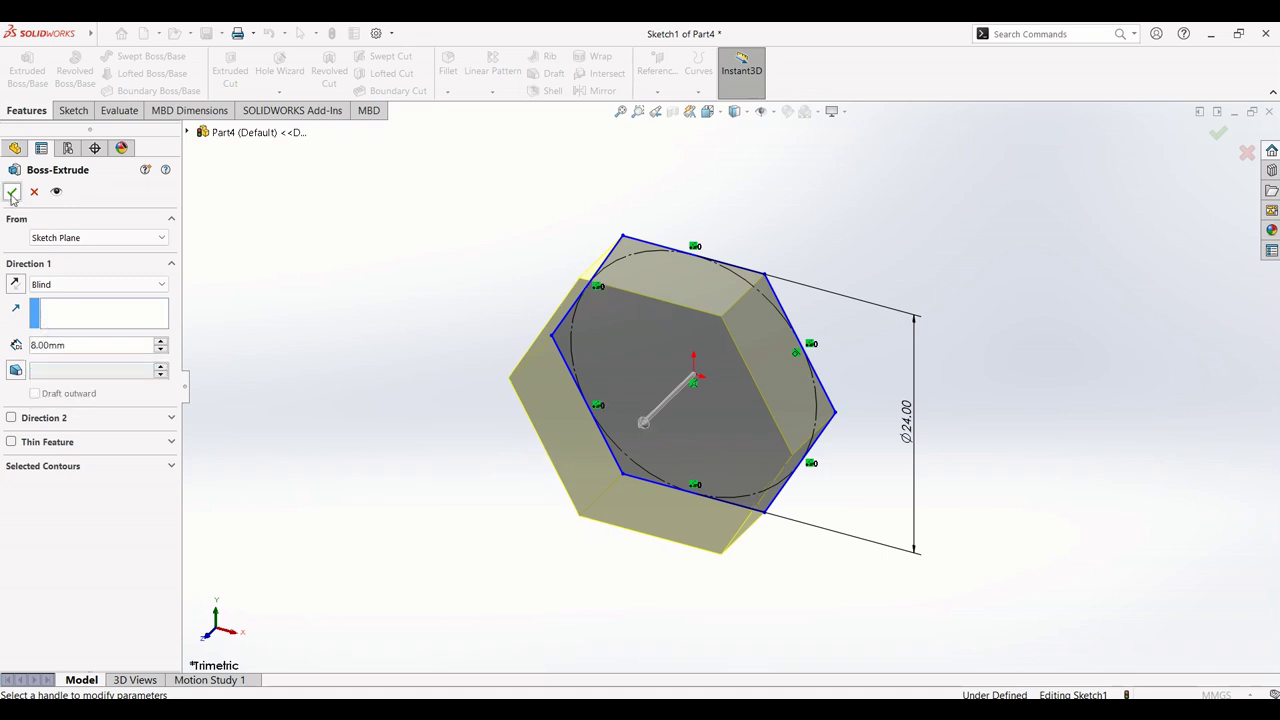
{"action": "left_click", "coordinate": [13, 192]}
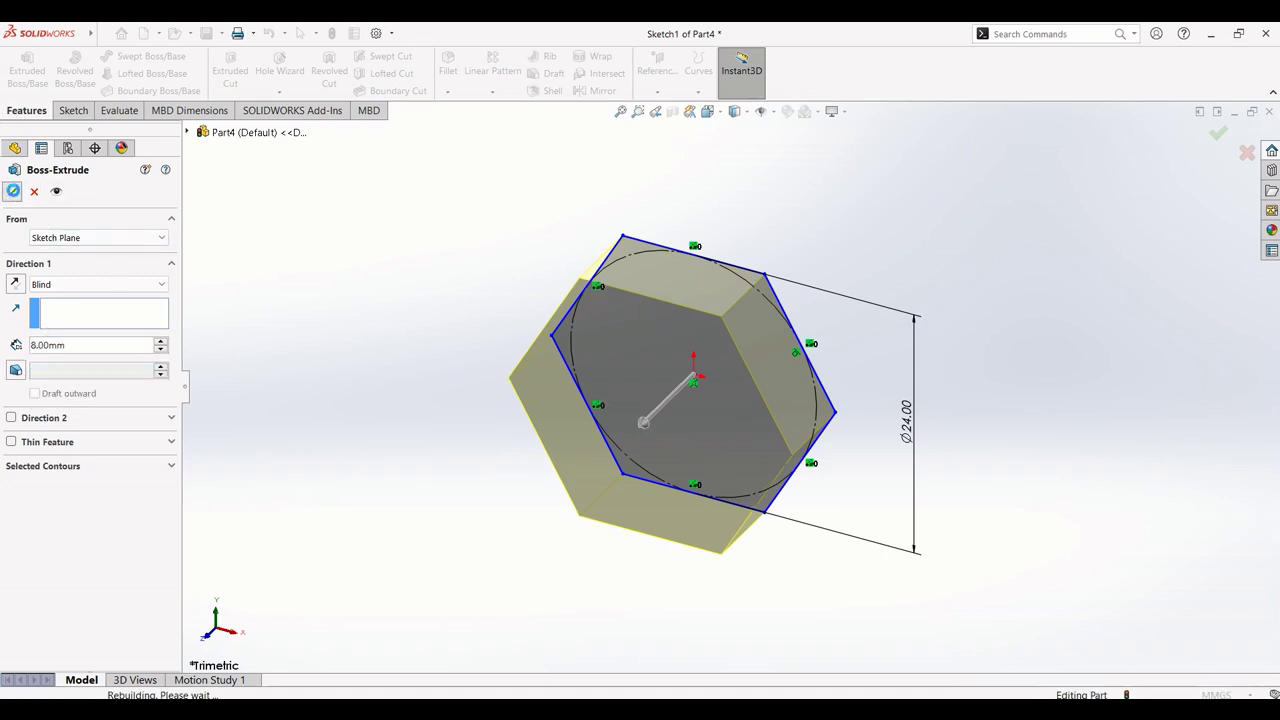
Step: Start a sketch on the bolt head's front face and draw a circle about 12.2 mm in diameter centred on the origin
{"action": "middle_click_drag", "start_coordinate": [893, 293], "coordinate": [948, 251]}
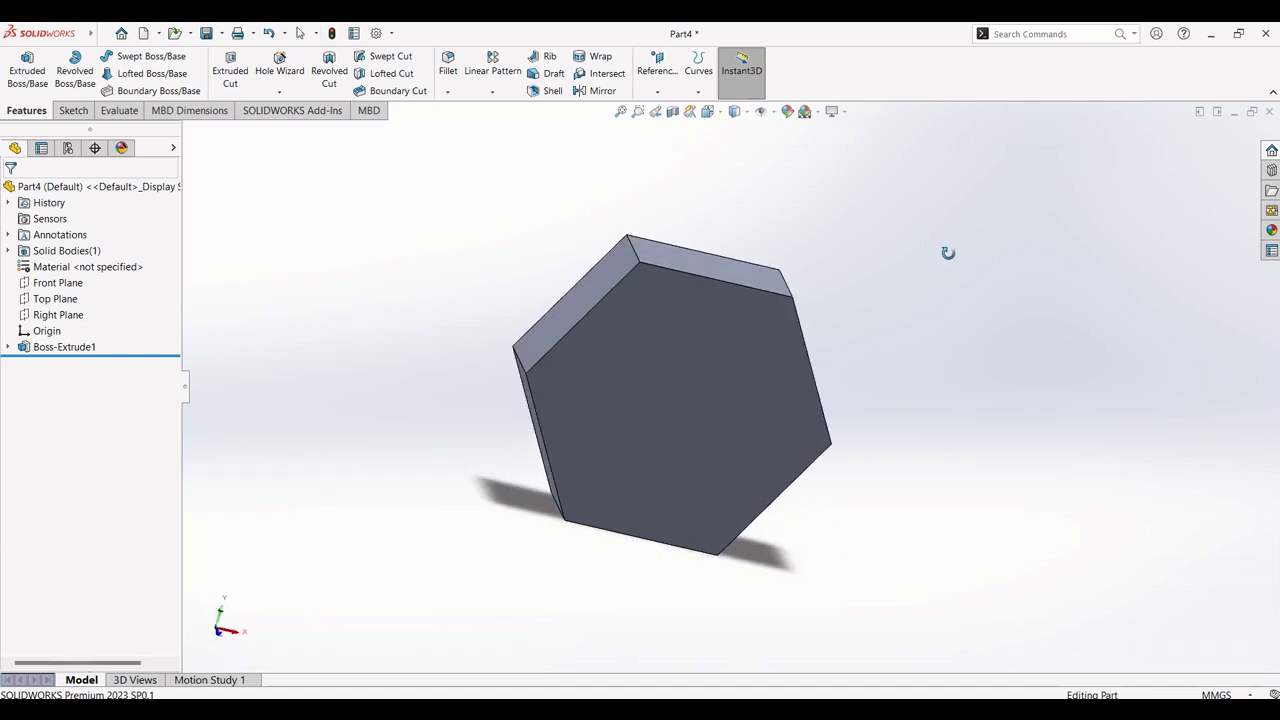
{"action": "left_click", "coordinate": [685, 339]}
{"action": "right_click", "coordinate": [685, 339]}
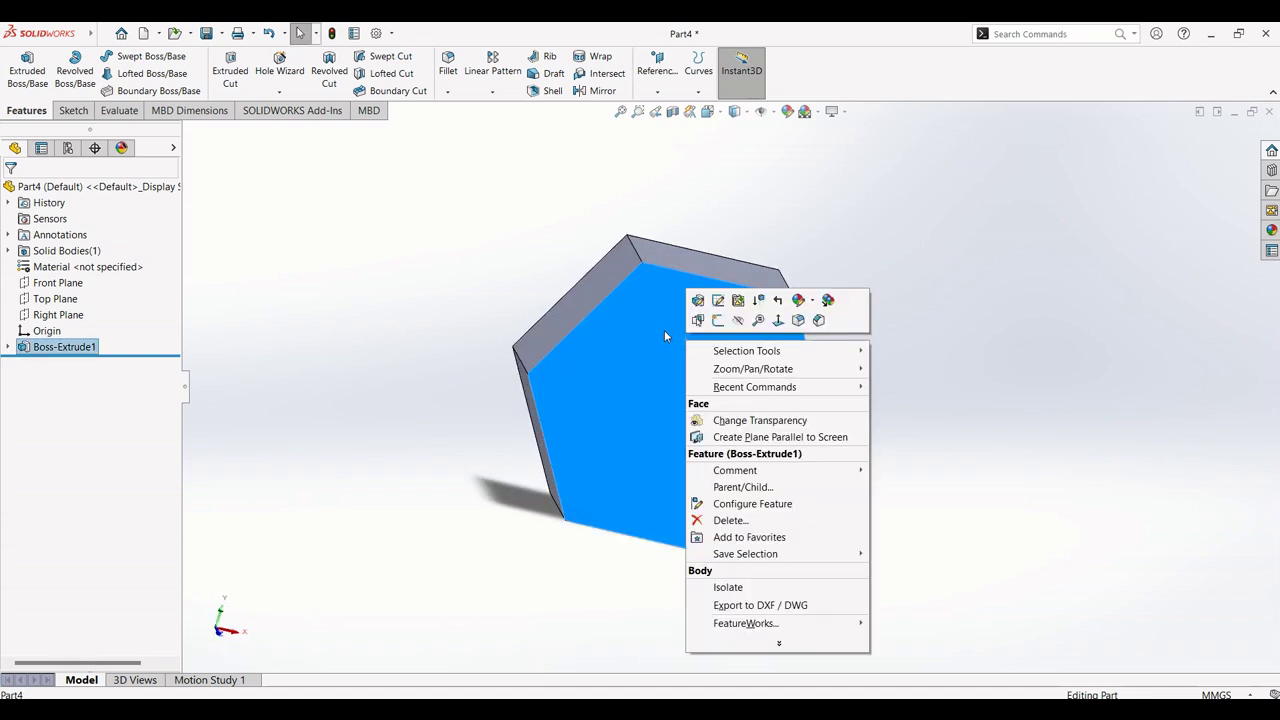
{"action": "left_click", "coordinate": [718, 320]}
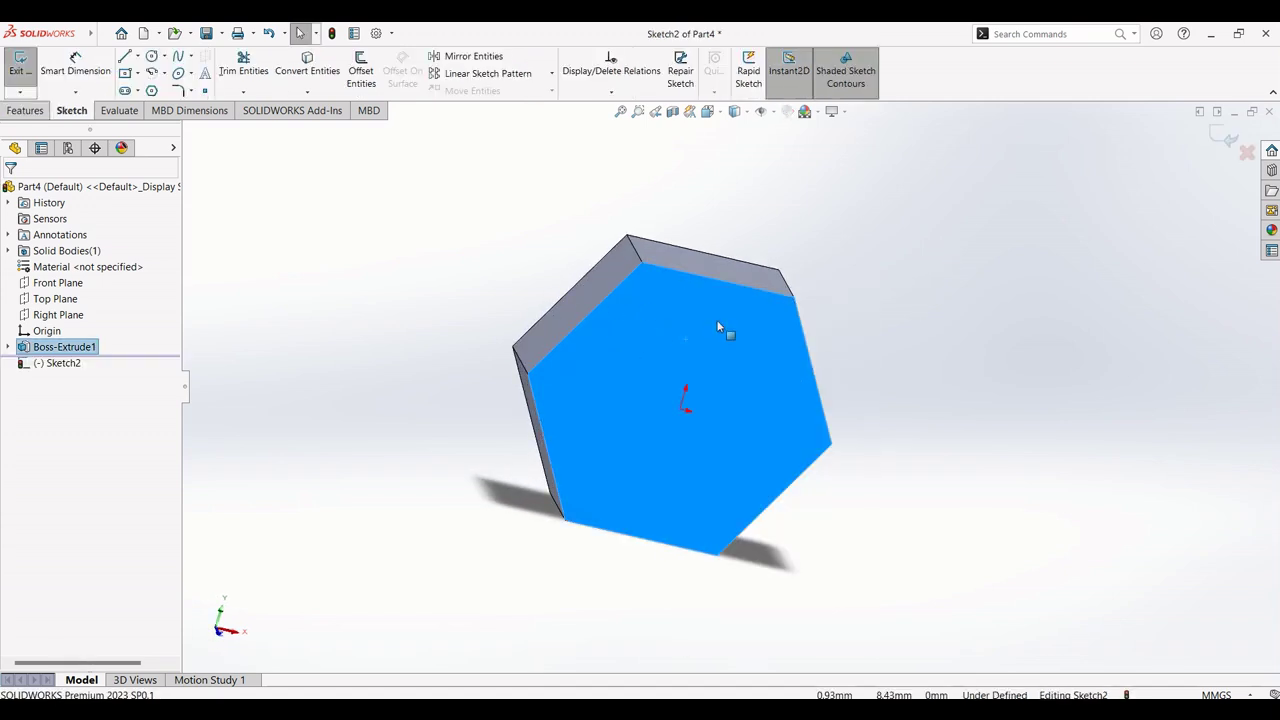
{"action": "key", "text": "g"}
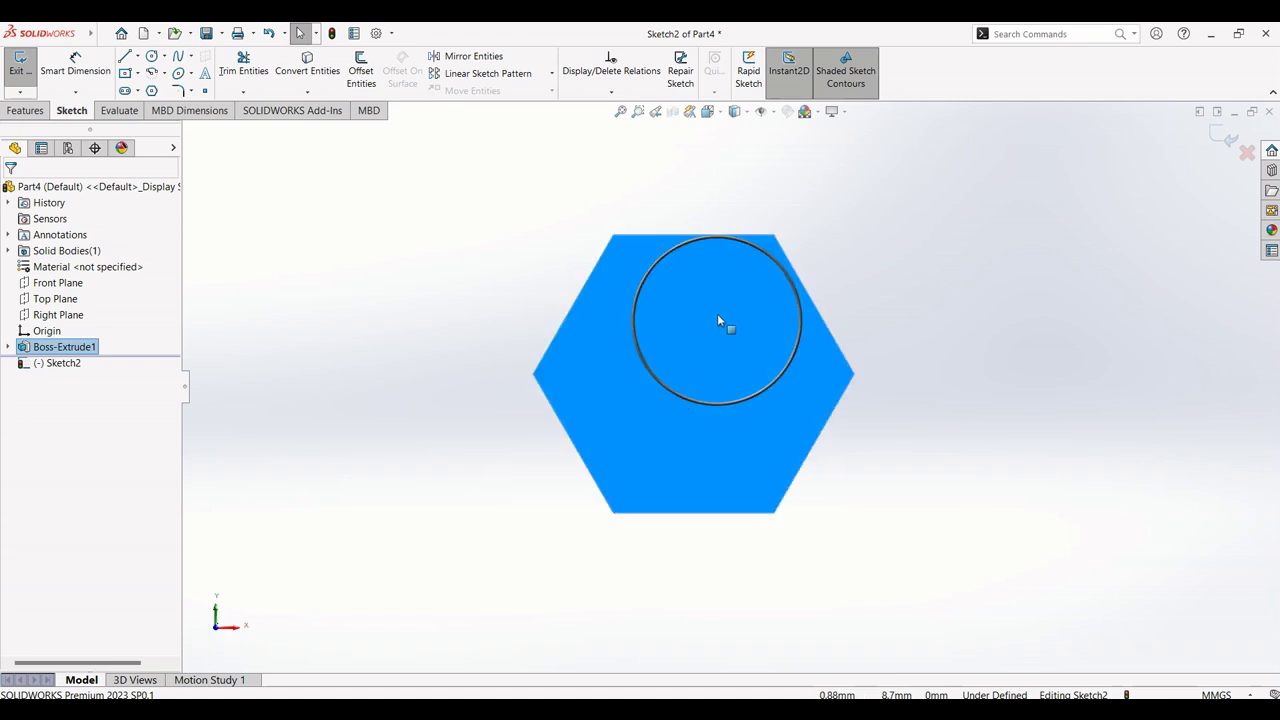
{"action": "key", "text": "Escape"}
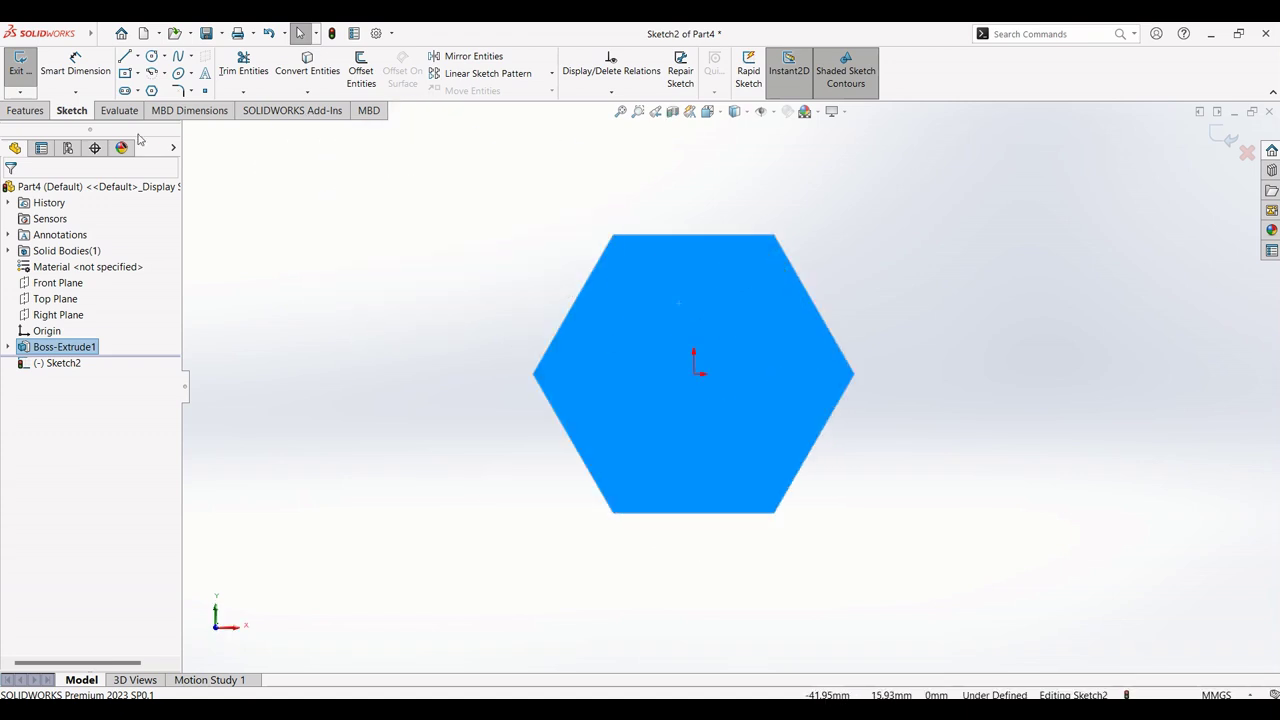
{"action": "left_click", "coordinate": [151, 56]}
{"action": "left_click", "coordinate": [693, 374]}
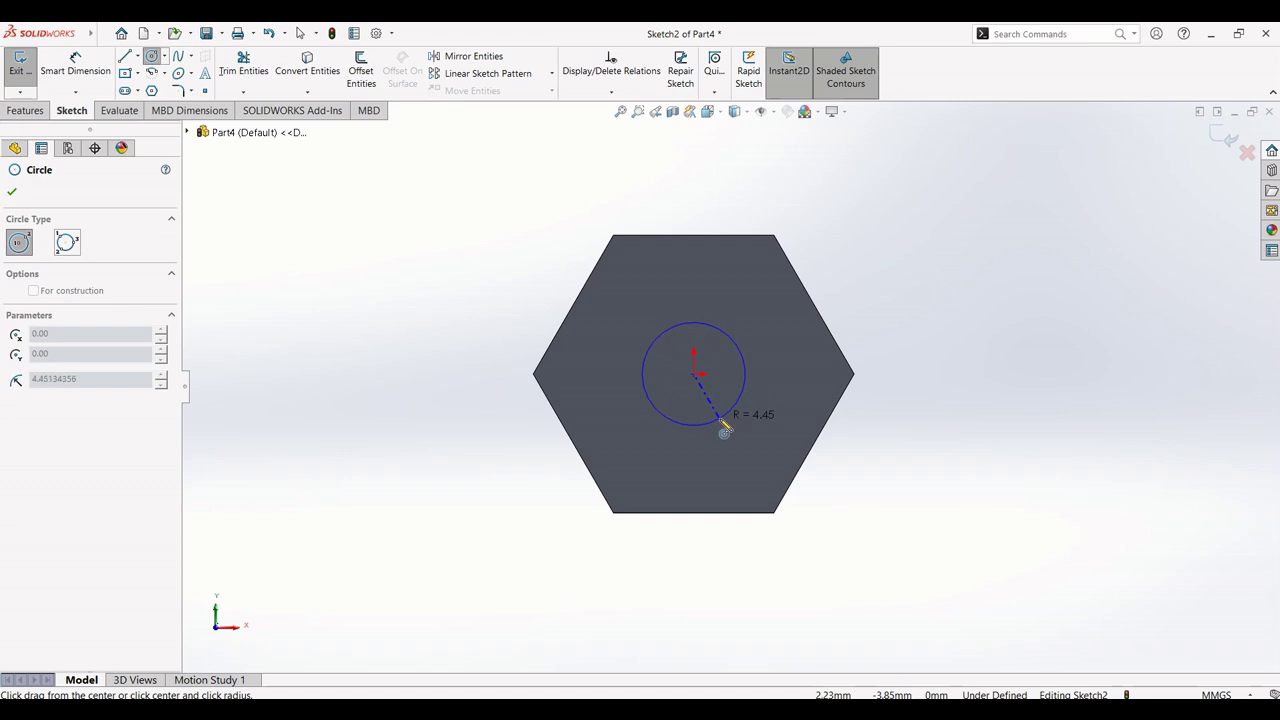
{"action": "left_click", "coordinate": [731, 435]}
Step: Dimension the circle on the bolt head's face to a diameter of 12 mm
{"action": "left_click", "coordinate": [72, 65]}
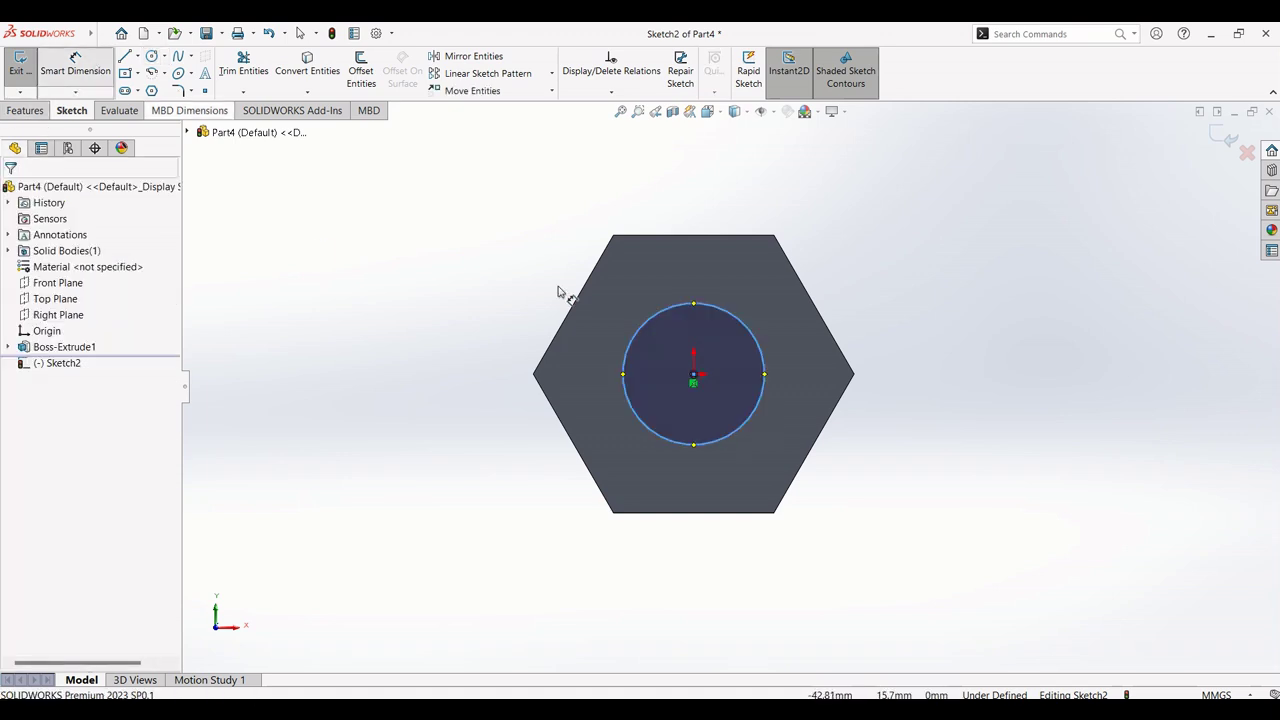
{"action": "left_click", "coordinate": [764, 386]}
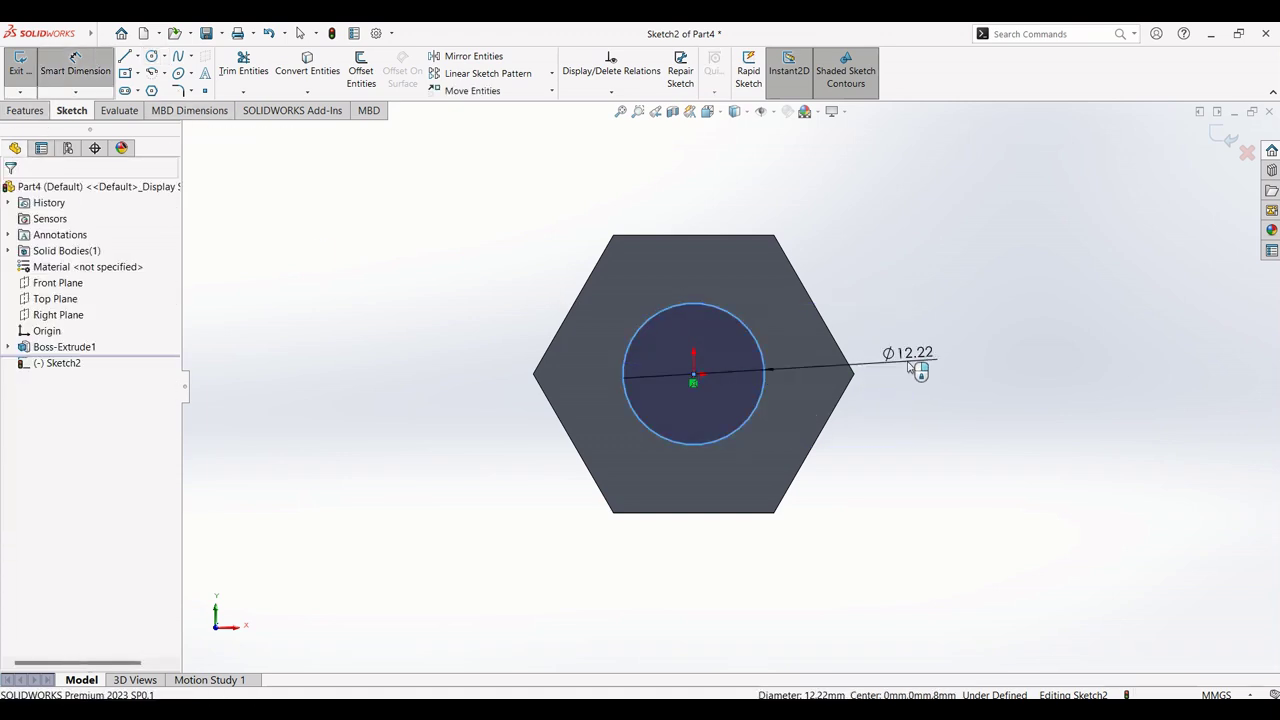
{"action": "left_click", "coordinate": [900, 362]}
{"action": "type", "text": "12"}
{"action": "key", "text": "Return"}
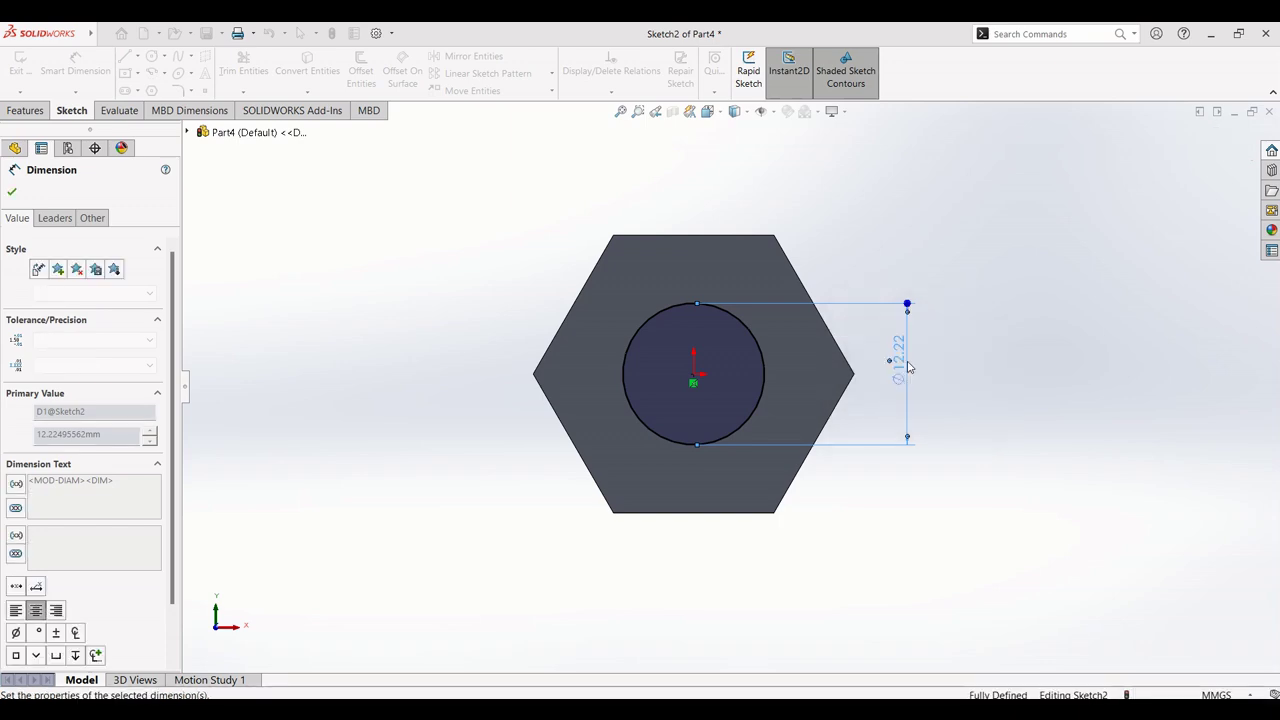
Step: Extrude the 12 mm circle 52 mm as a blind boss merged with the head to form the bolt shank
{"action": "left_click", "coordinate": [28, 111]}
{"action": "key", "text": "alt+Tab"}
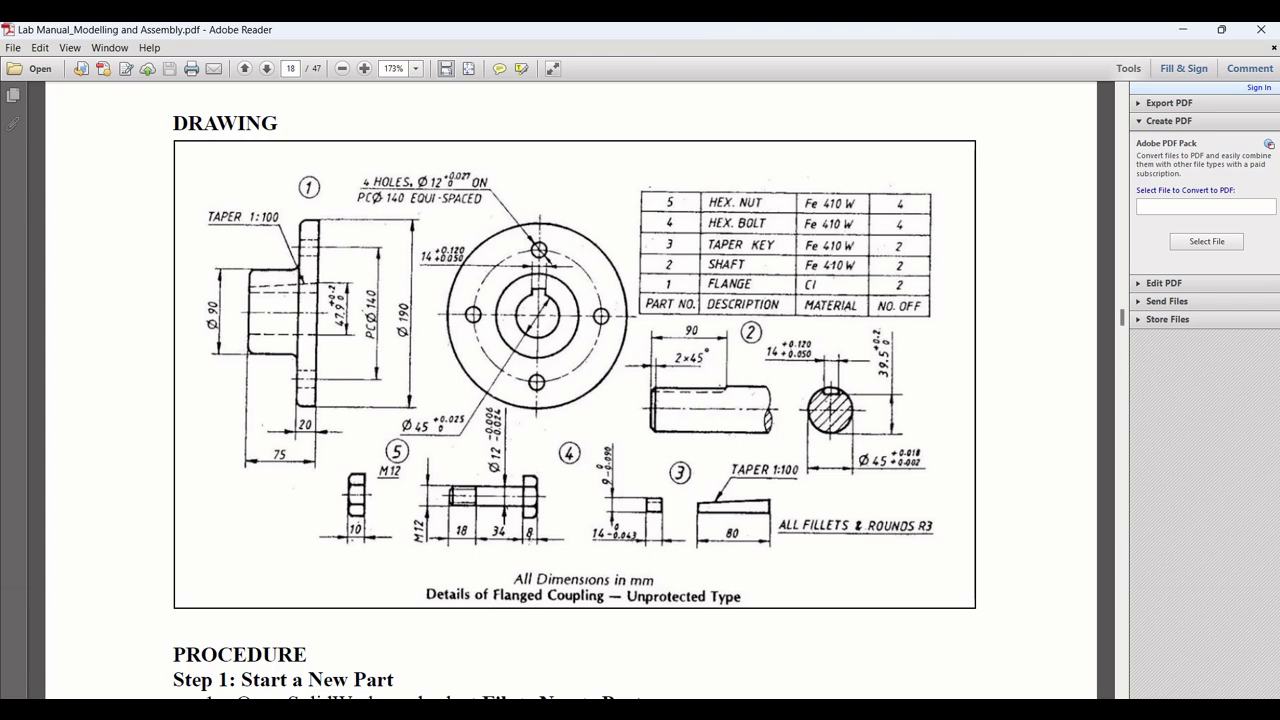
{"action": "key", "text": "alt+Tab"}
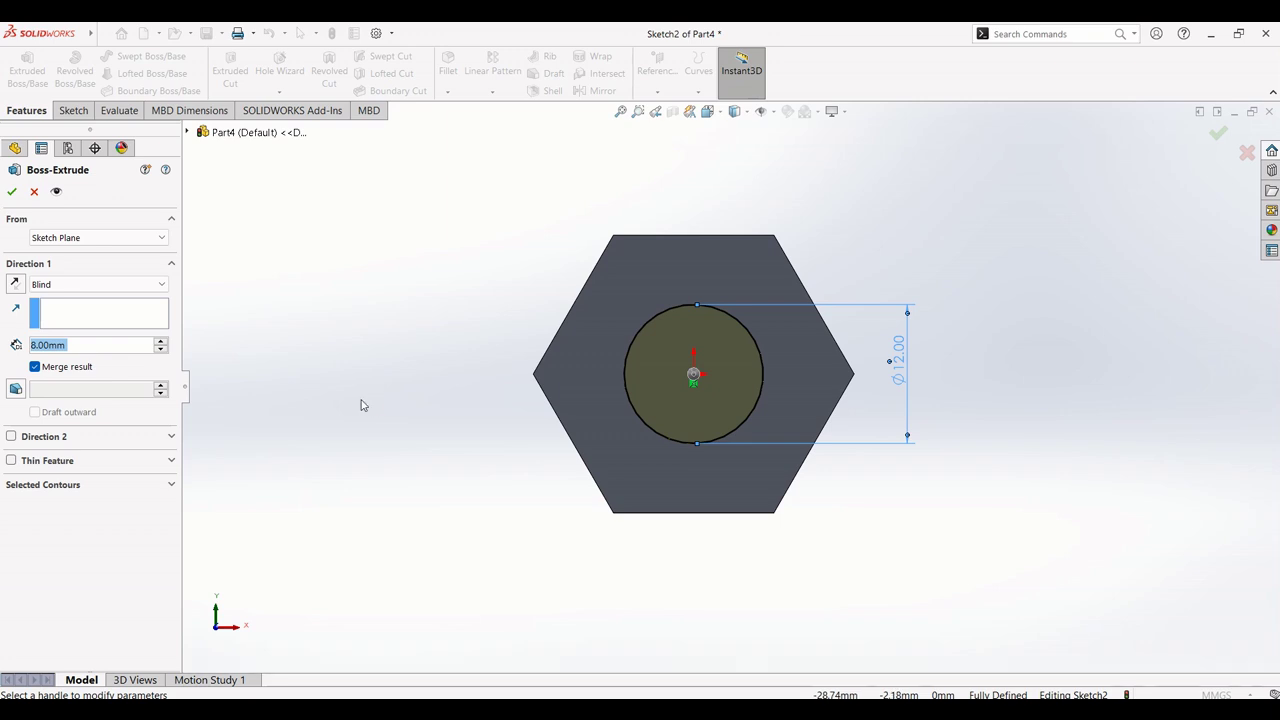
{"action": "type", "text": "52"}
{"action": "key", "text": "Return"}
{"action": "left_click", "coordinate": [11, 191]}
{"action": "middle_click_drag", "start_coordinate": [1002, 392], "coordinate": [902, 472]}
{"action": "scroll", "coordinate": [902, 472], "scroll_direction": "up", "scroll_amount": 1}
{"action": "scroll", "coordinate": [720, 410], "scroll_direction": "down", "scroll_amount": 2}
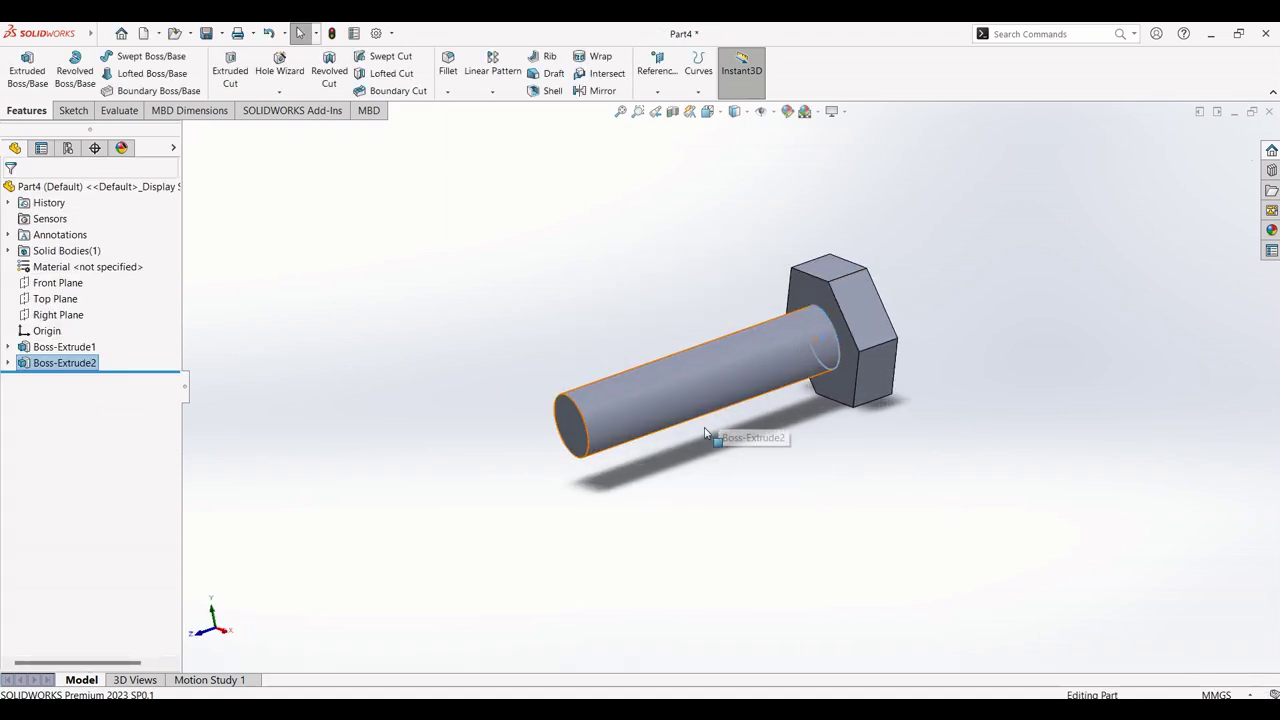
Step: Create a sketch on the shank's free end face containing its circular edge as a converted entity, and exit the sketch
{"action": "scroll", "coordinate": [610, 385], "scroll_direction": "down", "scroll_amount": 2}
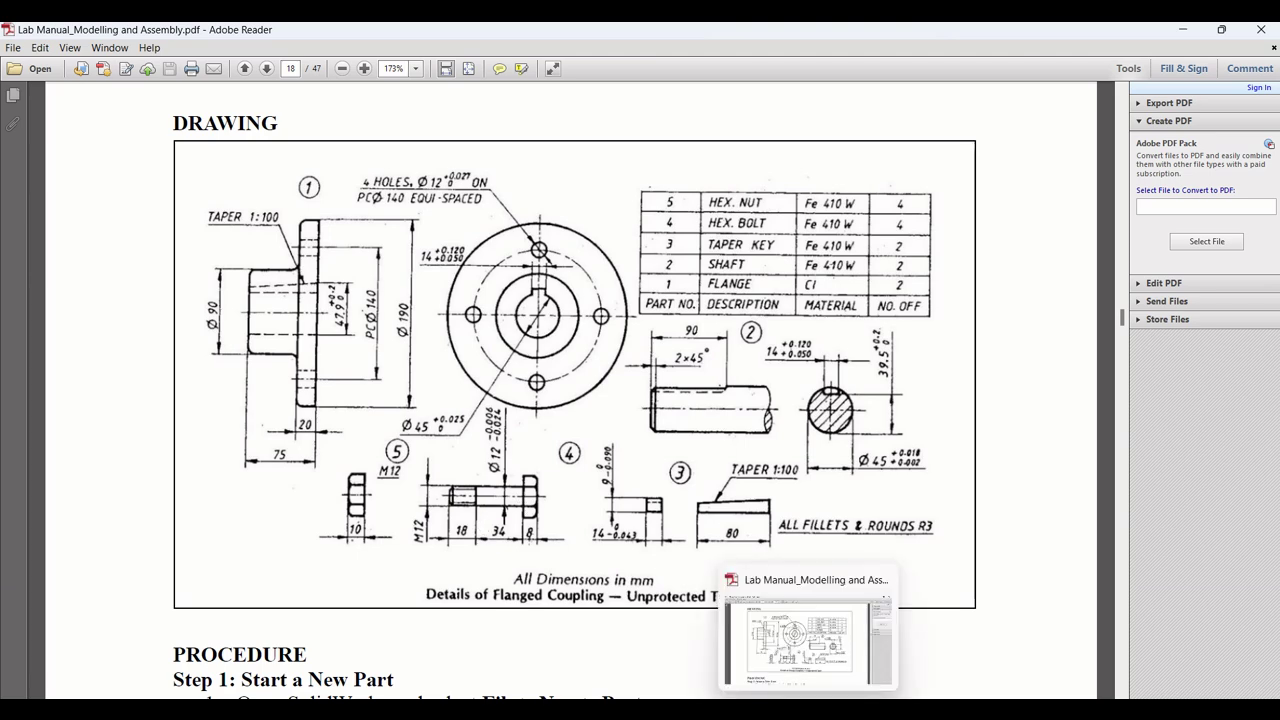
{"action": "left_click", "coordinate": [808, 710]}
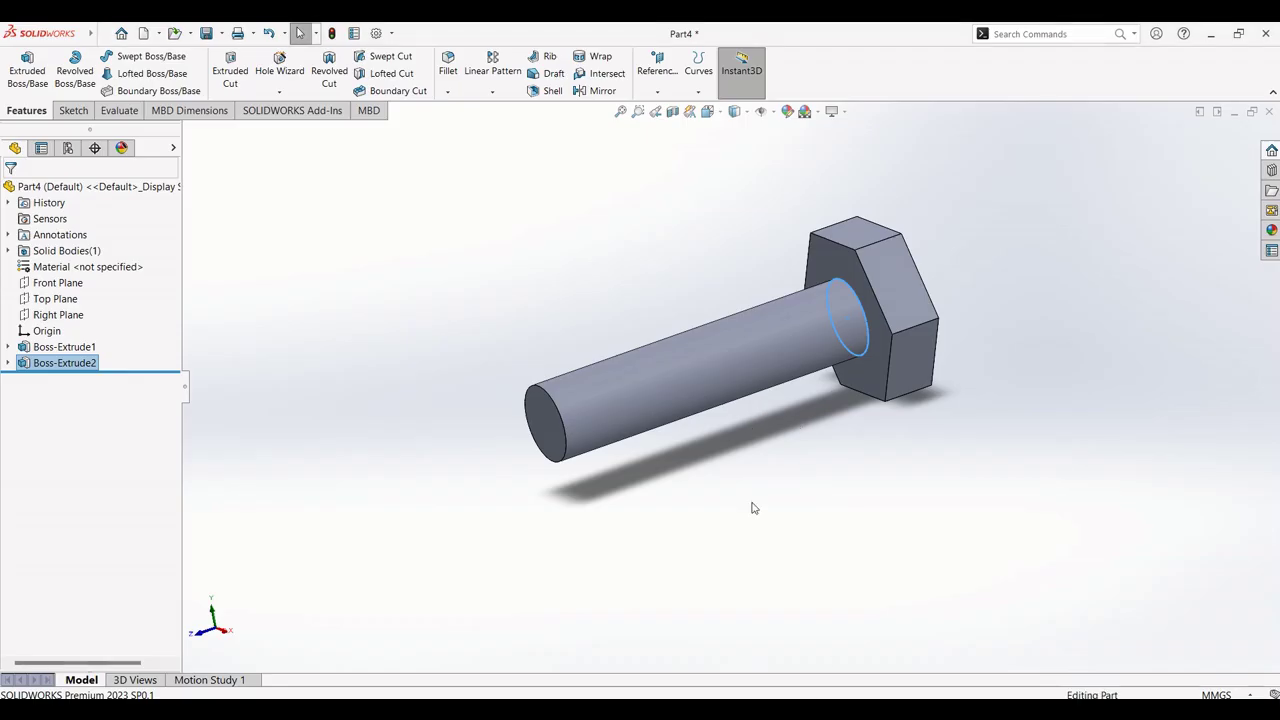
{"action": "middle_click_drag", "start_coordinate": [749, 480], "coordinate": [957, 354]}
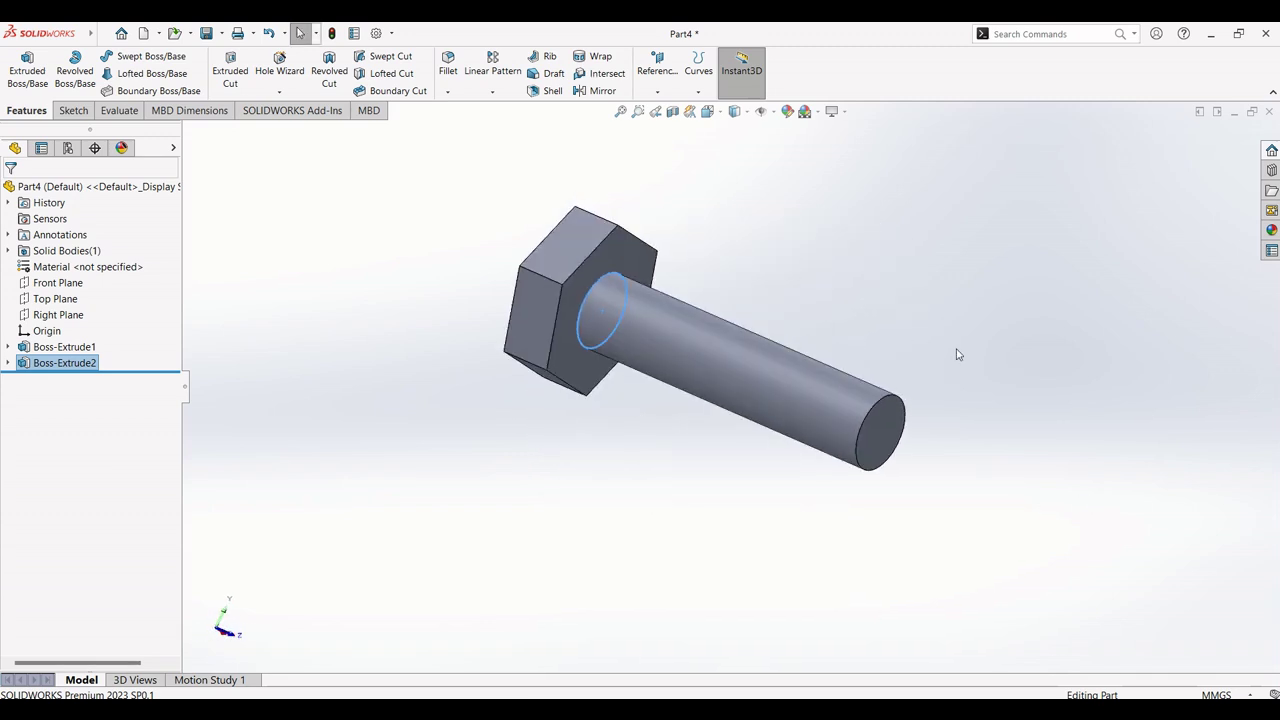
{"action": "left_click", "coordinate": [966, 345]}
{"action": "scroll", "coordinate": [928, 438], "scroll_direction": "down", "scroll_amount": 3}
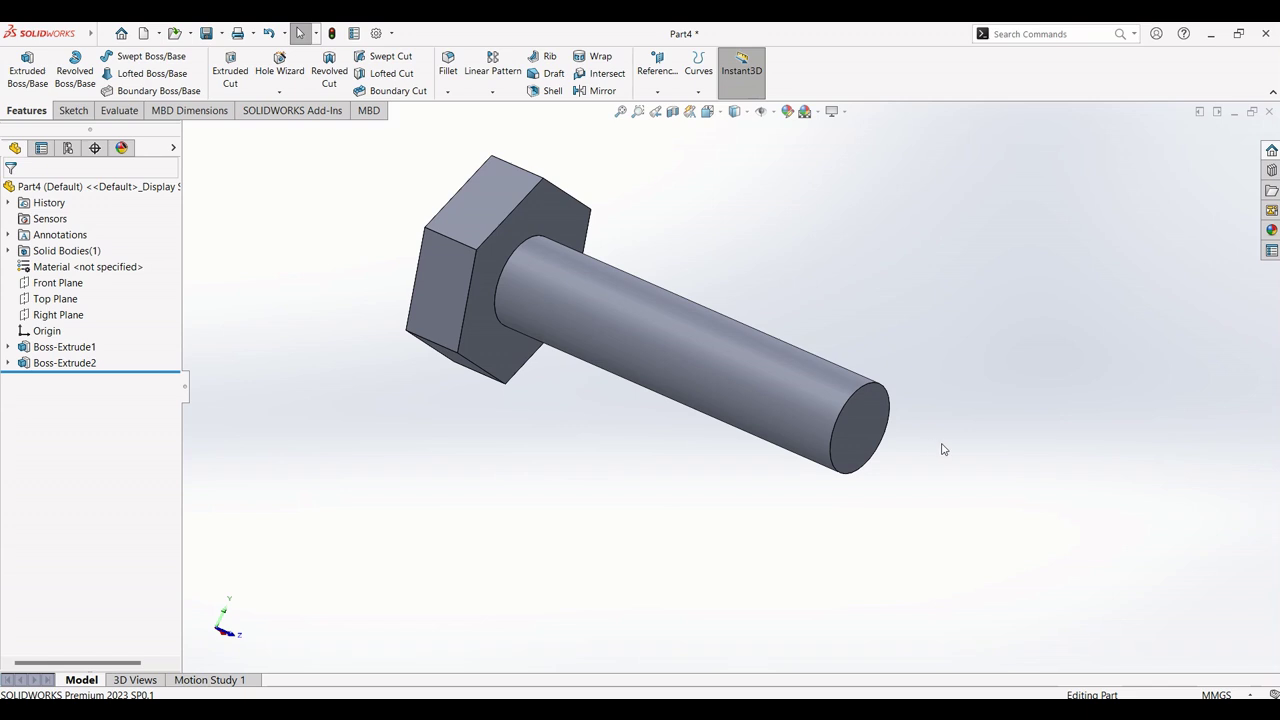
{"action": "left_click", "coordinate": [846, 413]}
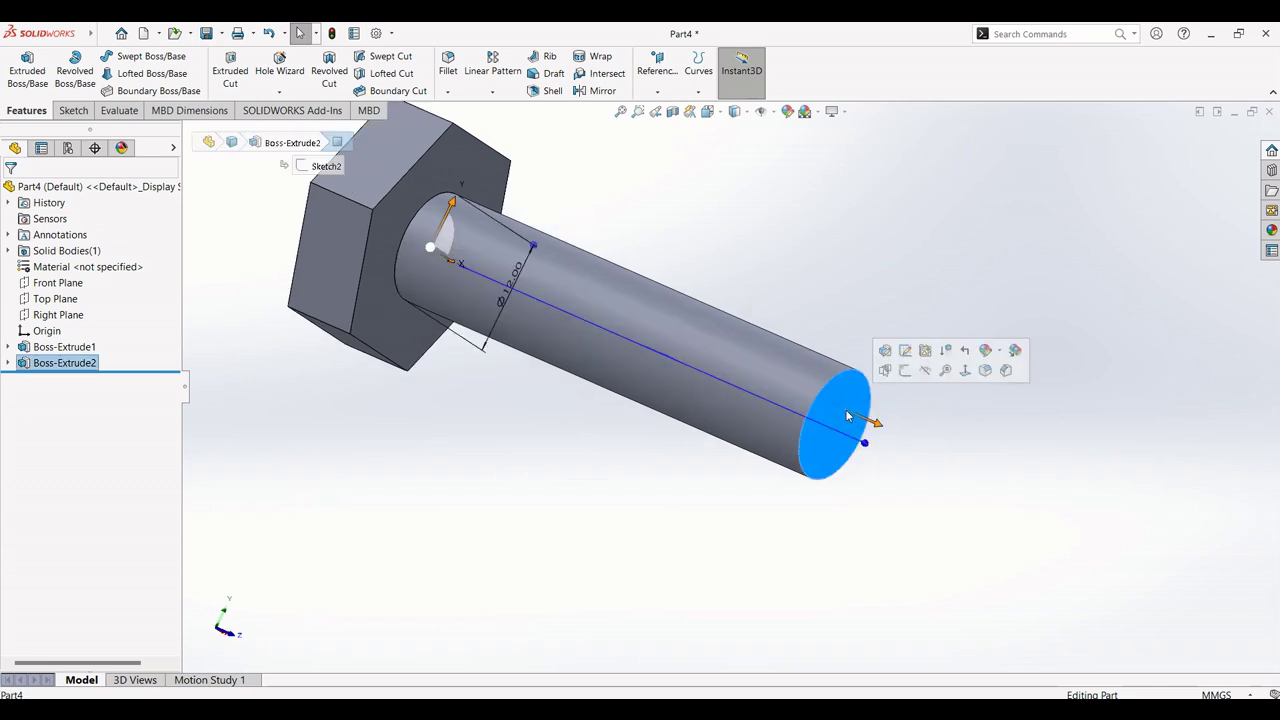
{"action": "left_click", "coordinate": [905, 370]}
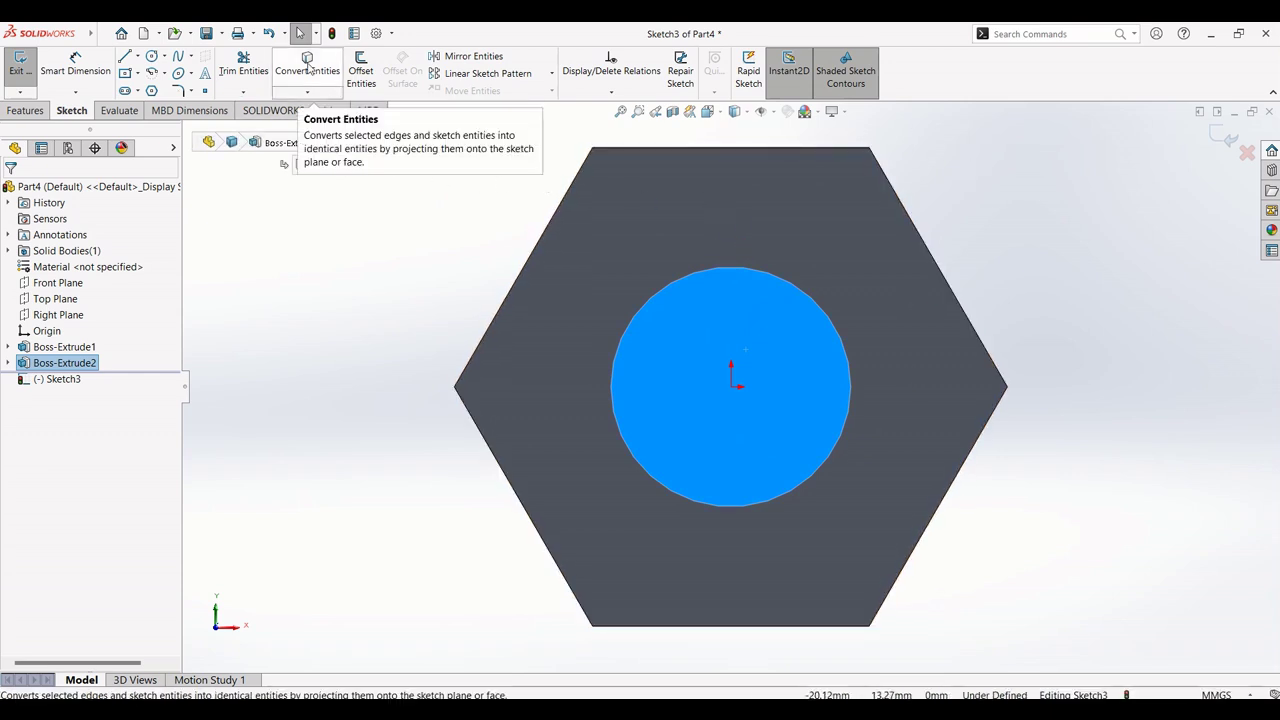
{"action": "left_click", "coordinate": [308, 67]}
{"action": "scroll", "coordinate": [1168, 356], "scroll_direction": "up", "scroll_amount": 1}
{"action": "middle_click_drag", "start_coordinate": [1134, 370], "coordinate": [800, 390]}
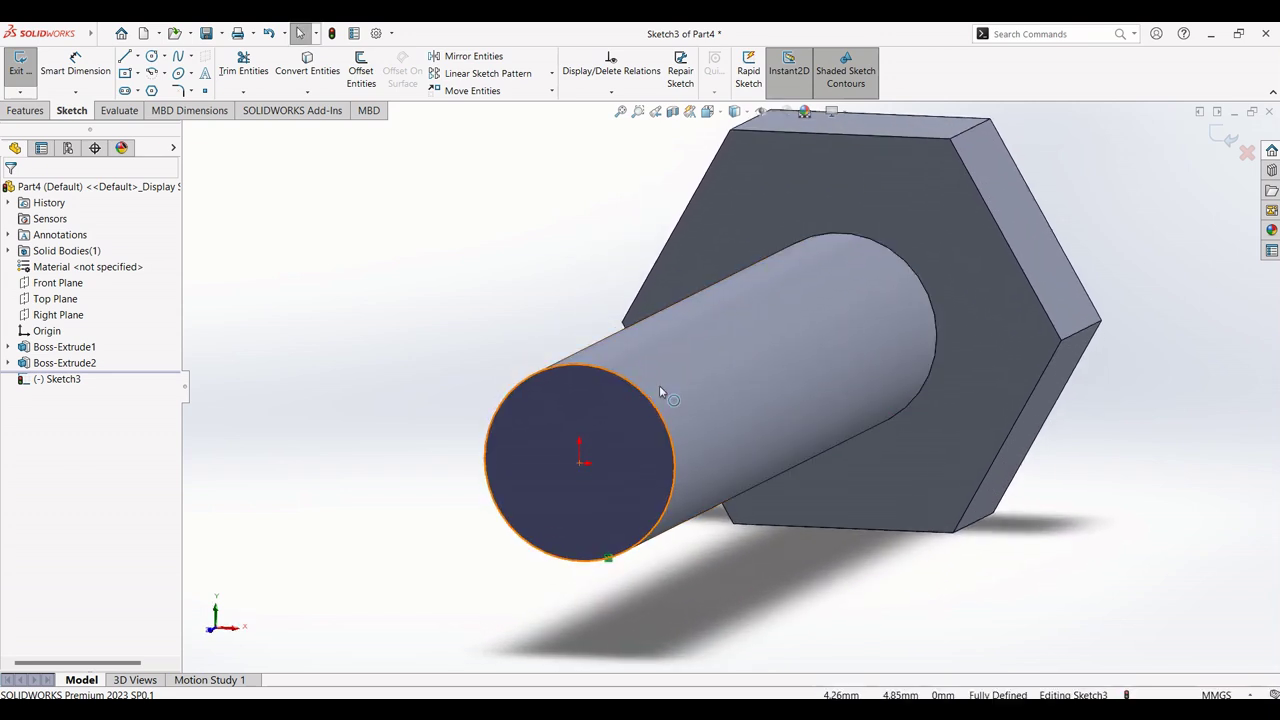
{"action": "left_click", "coordinate": [1226, 140]}
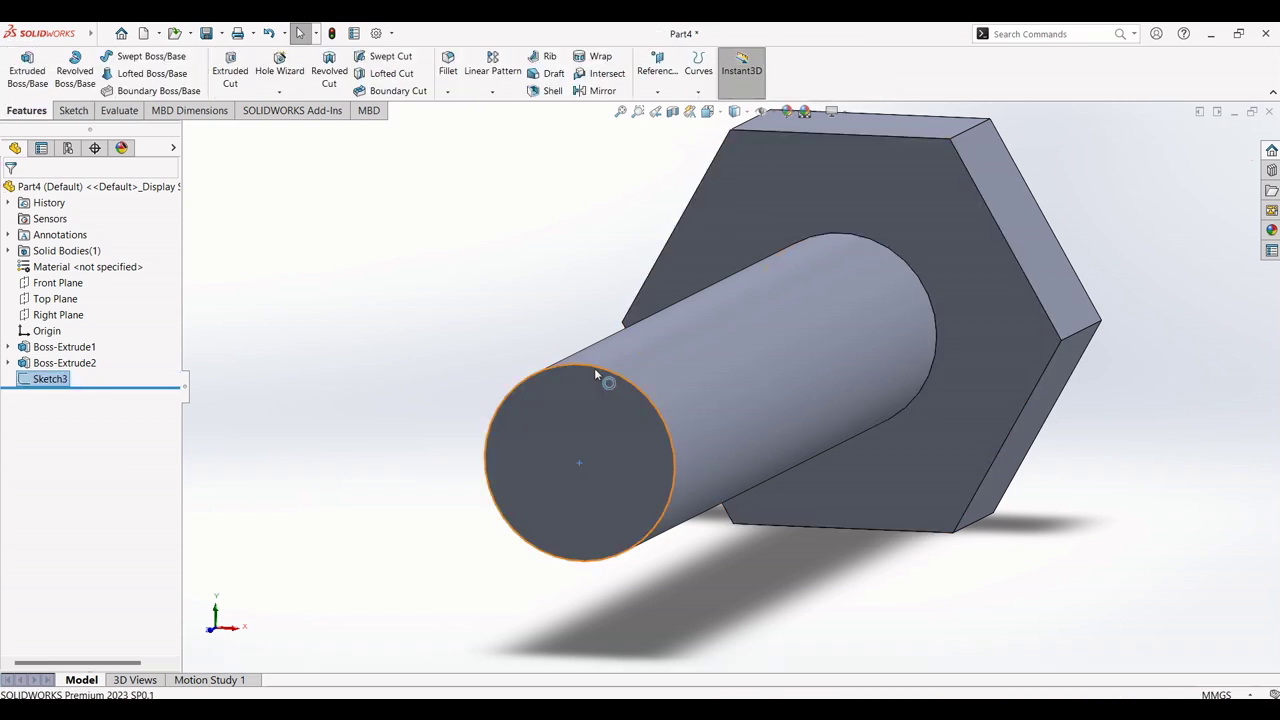
Step: Start a Helix and Spiral curve from the end-face circle, defined by Height and Pitch, with a height of 18 mm
{"action": "left_click", "coordinate": [699, 86]}
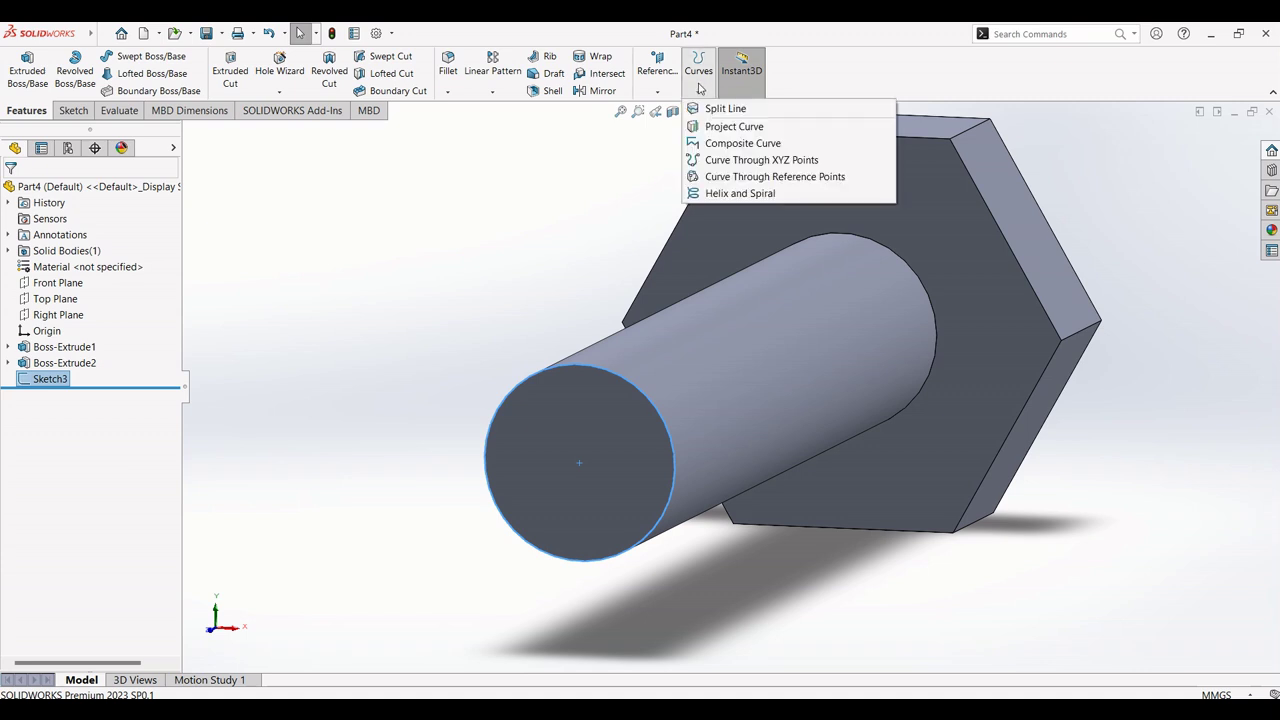
{"action": "left_click", "coordinate": [729, 195]}
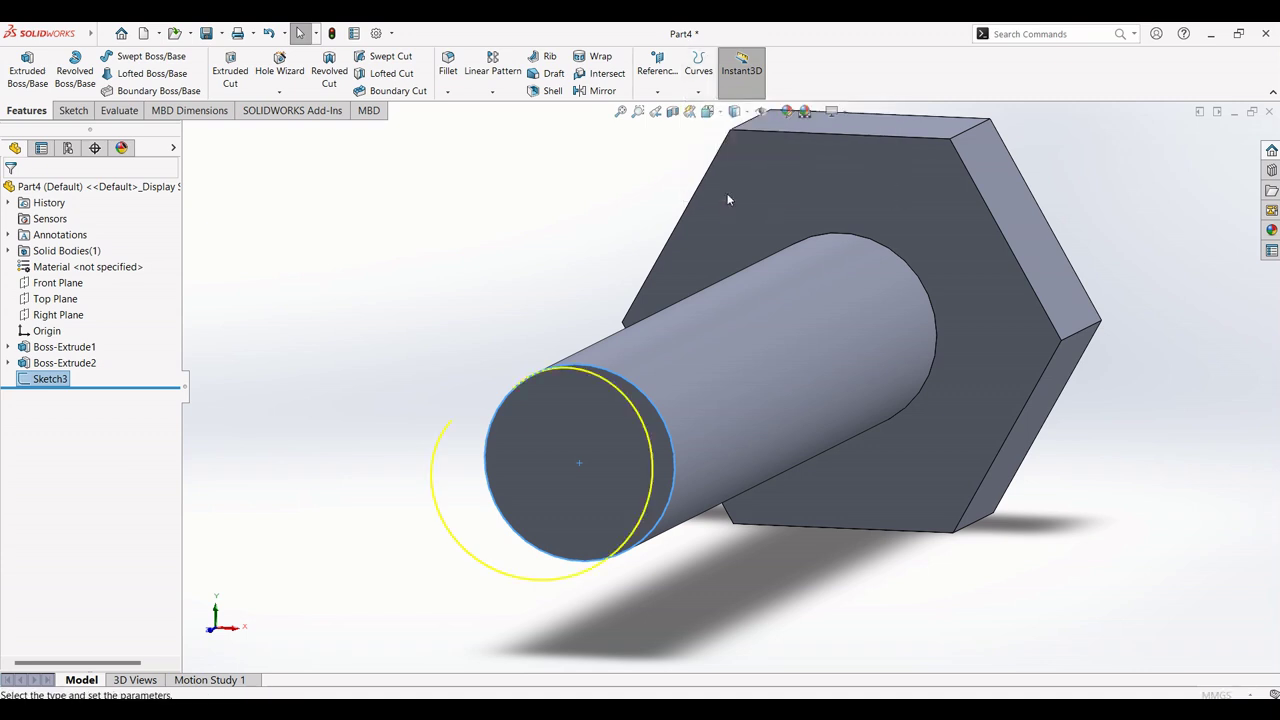
{"action": "middle_click_drag", "start_coordinate": [451, 271], "coordinate": [531, 309]}
{"action": "scroll", "coordinate": [531, 309], "scroll_direction": "up", "scroll_amount": 3}
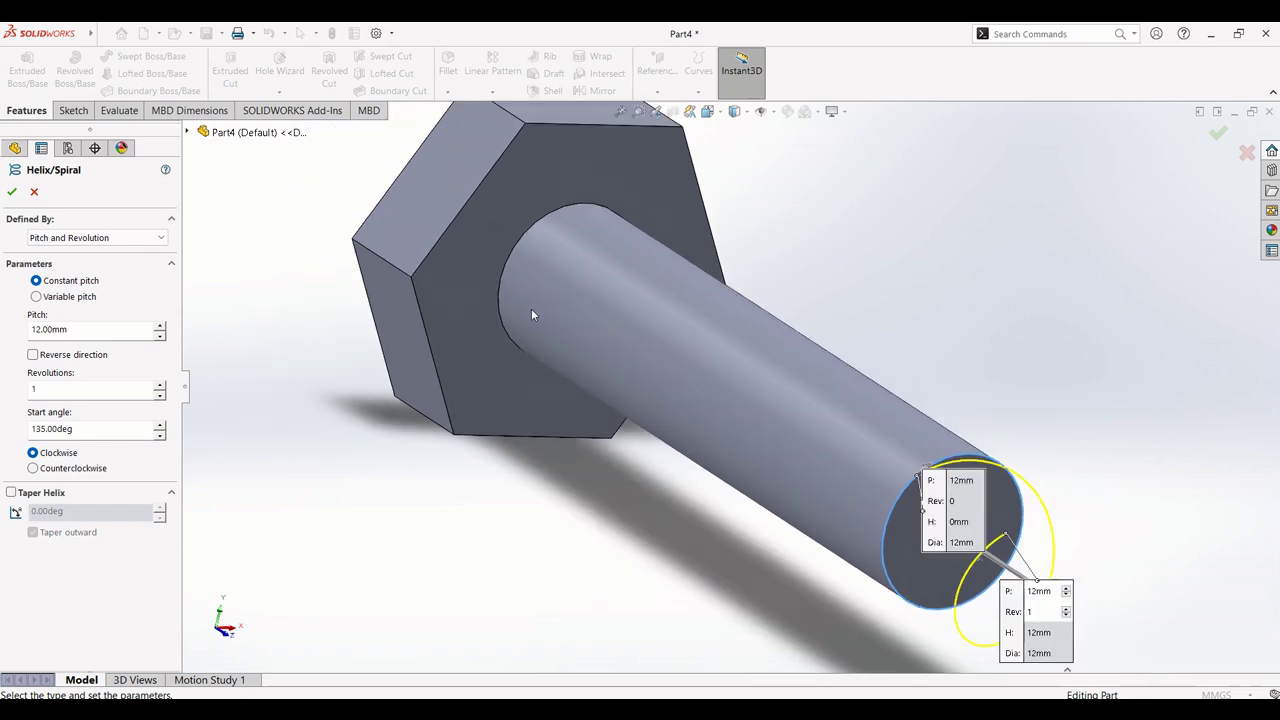
{"action": "scroll", "coordinate": [1070, 540], "scroll_direction": "down", "scroll_amount": 1}
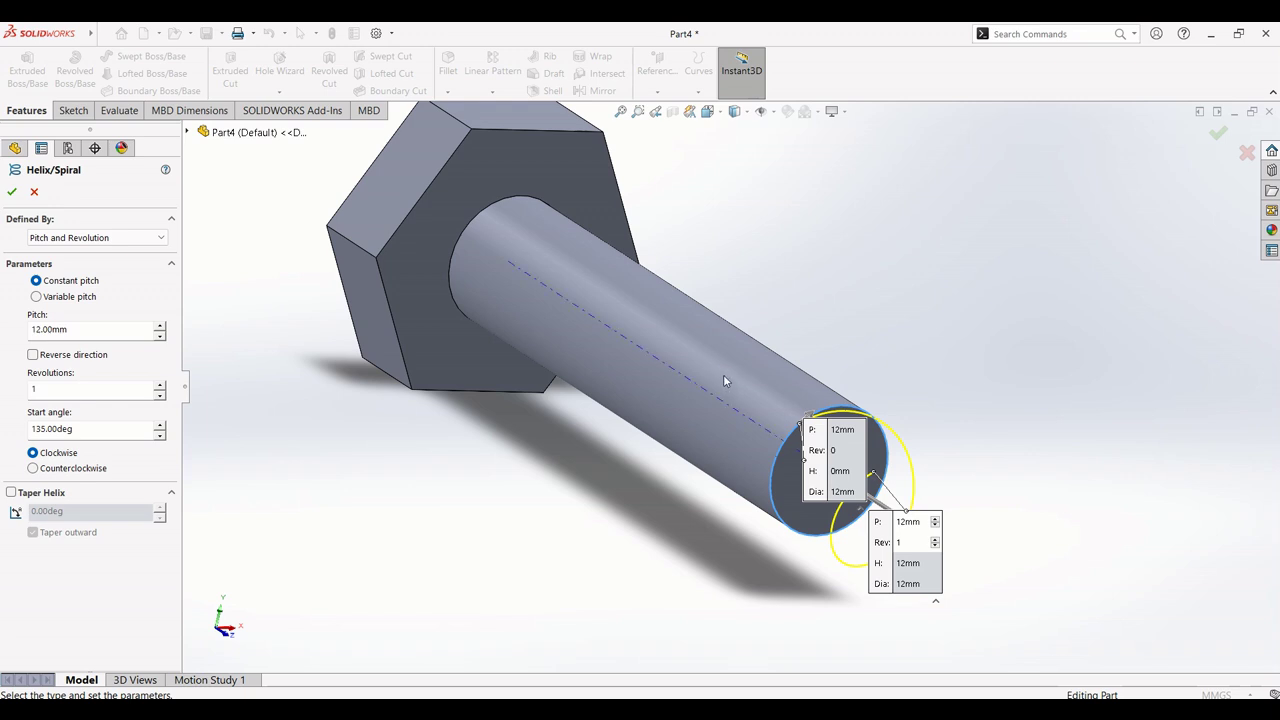
{"action": "left_click", "coordinate": [126, 240]}
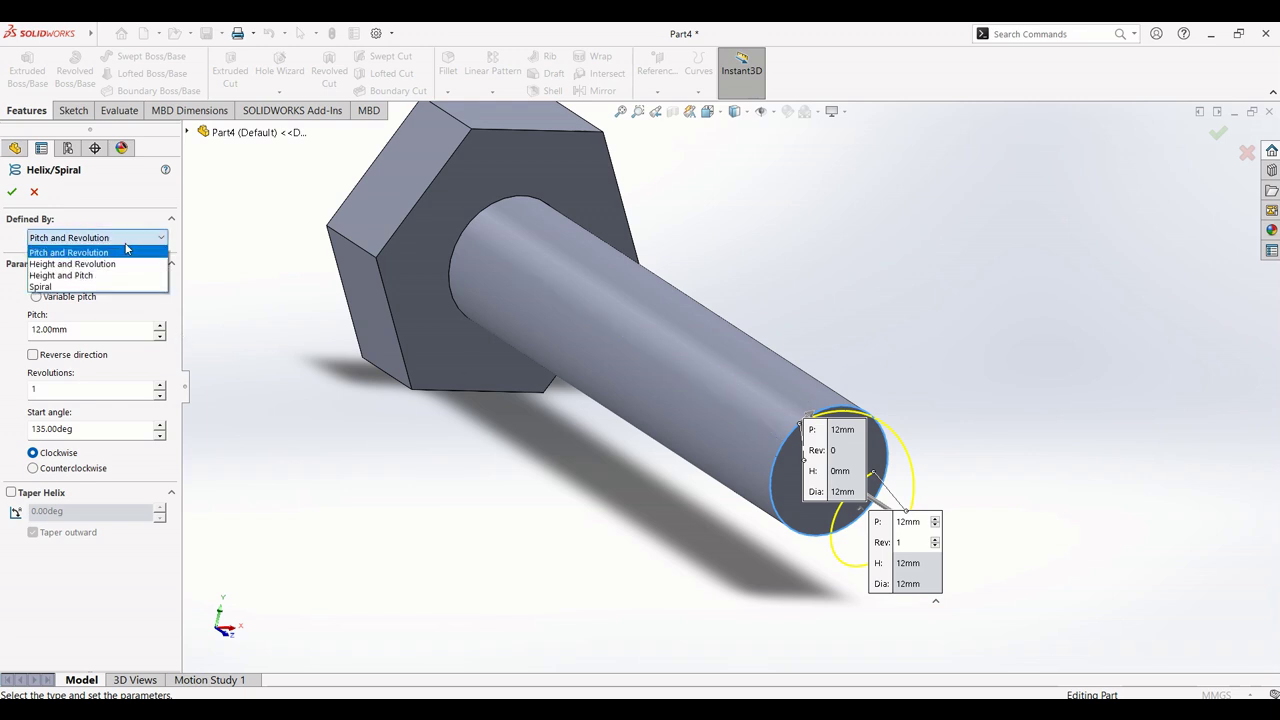
{"action": "left_click", "coordinate": [66, 276]}
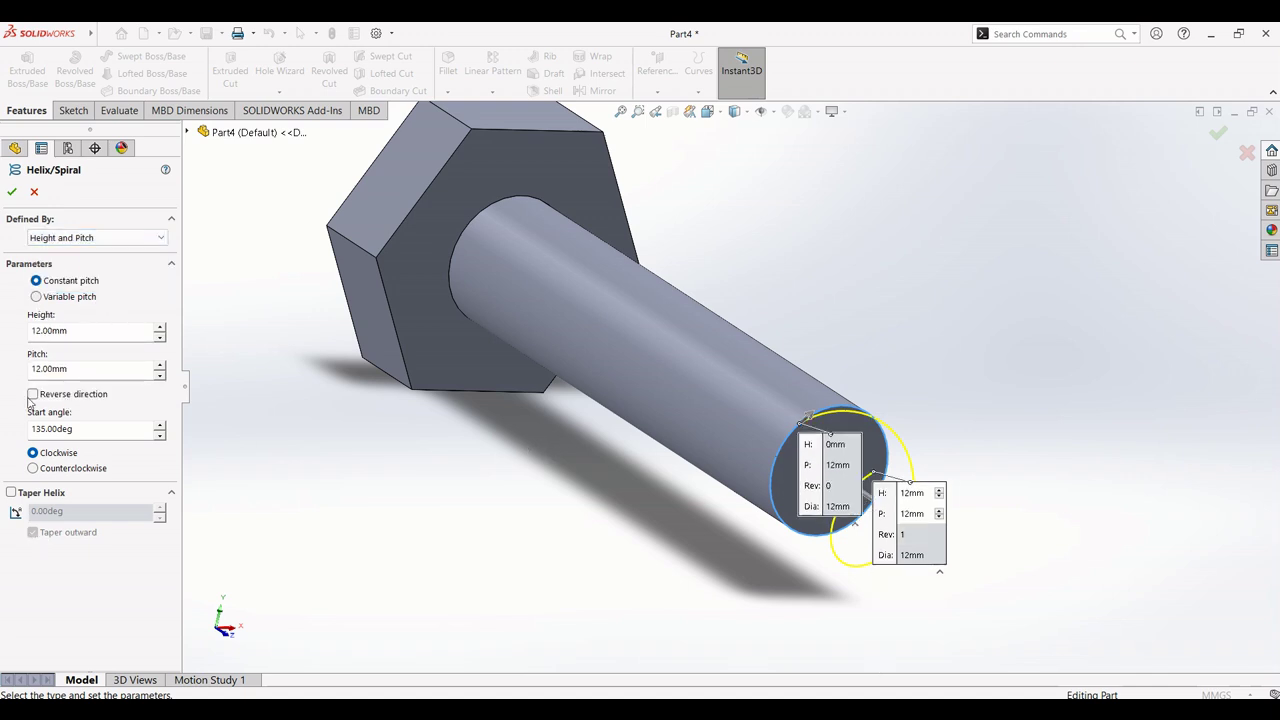
{"action": "double_click", "coordinate": [68, 330]}
{"action": "type", "text": "18"}
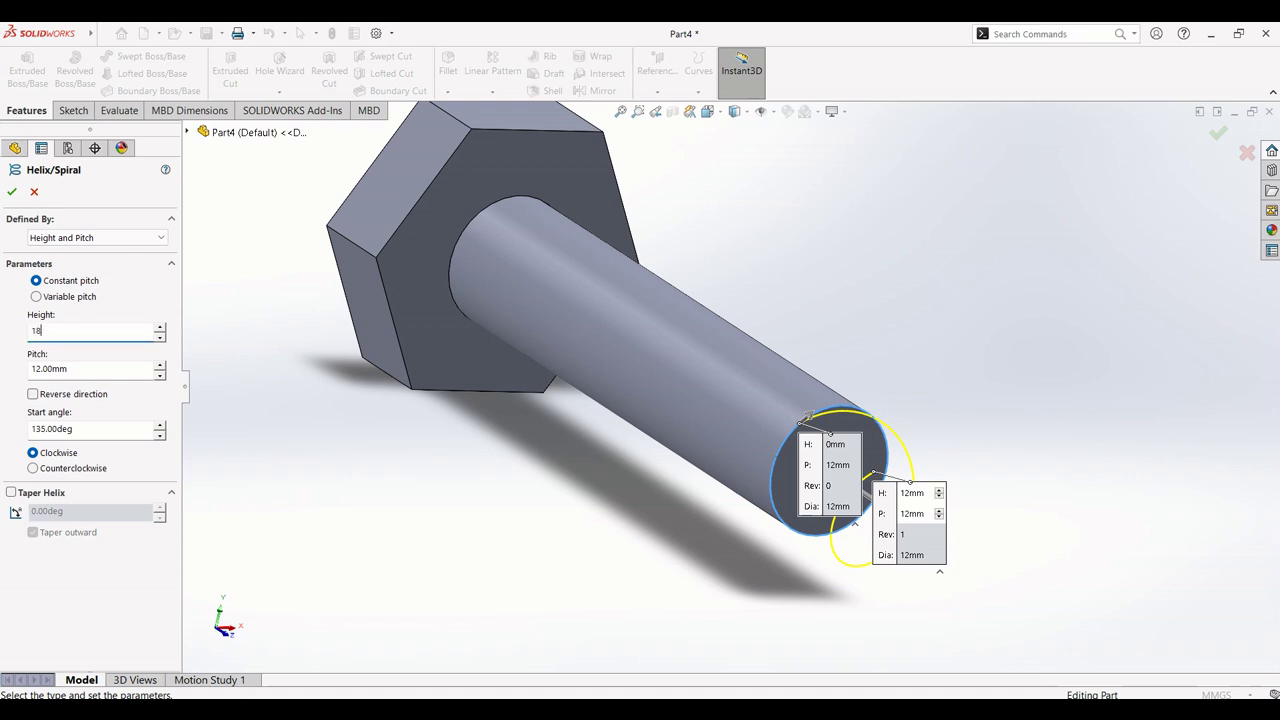
{"action": "key", "text": "Return"}
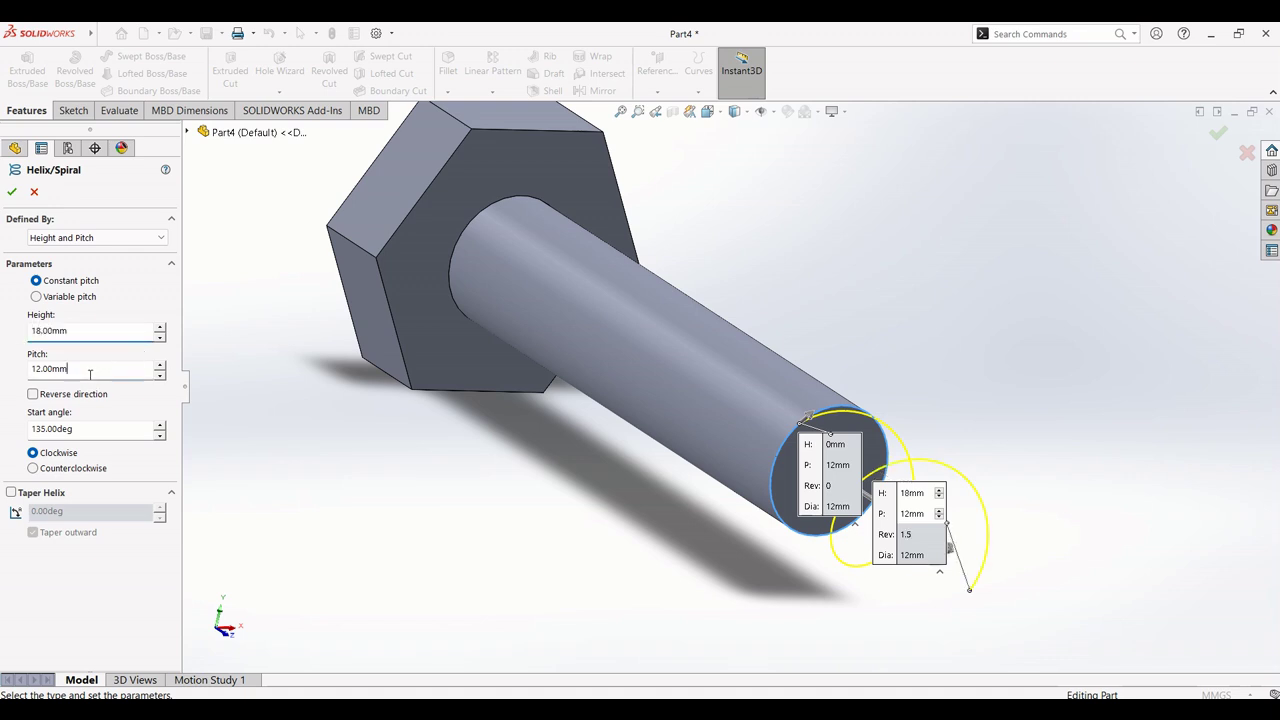
Step: Set the helix pitch to 1.75 mm with reversed direction and a start angle of 0 degrees, and accept the helix
{"action": "double_click", "coordinate": [58, 369]}
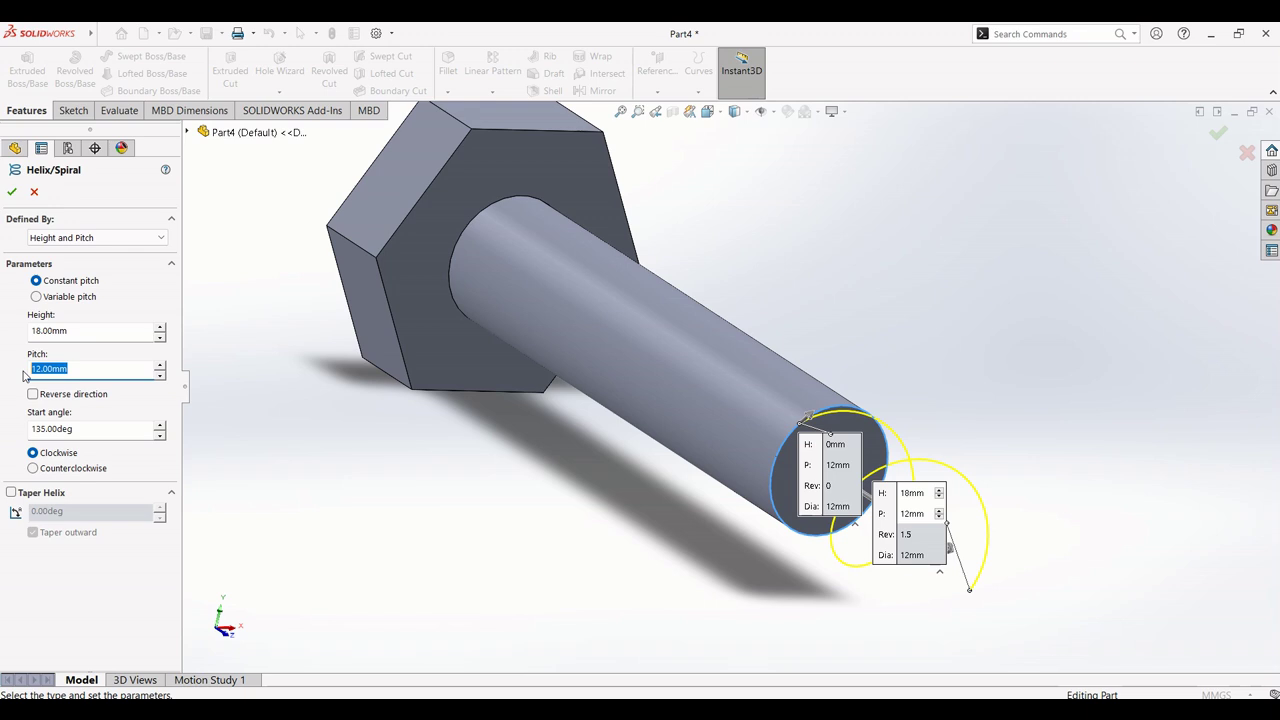
{"action": "type", "text": "1.75"}
{"action": "left_click", "coordinate": [36, 395]}
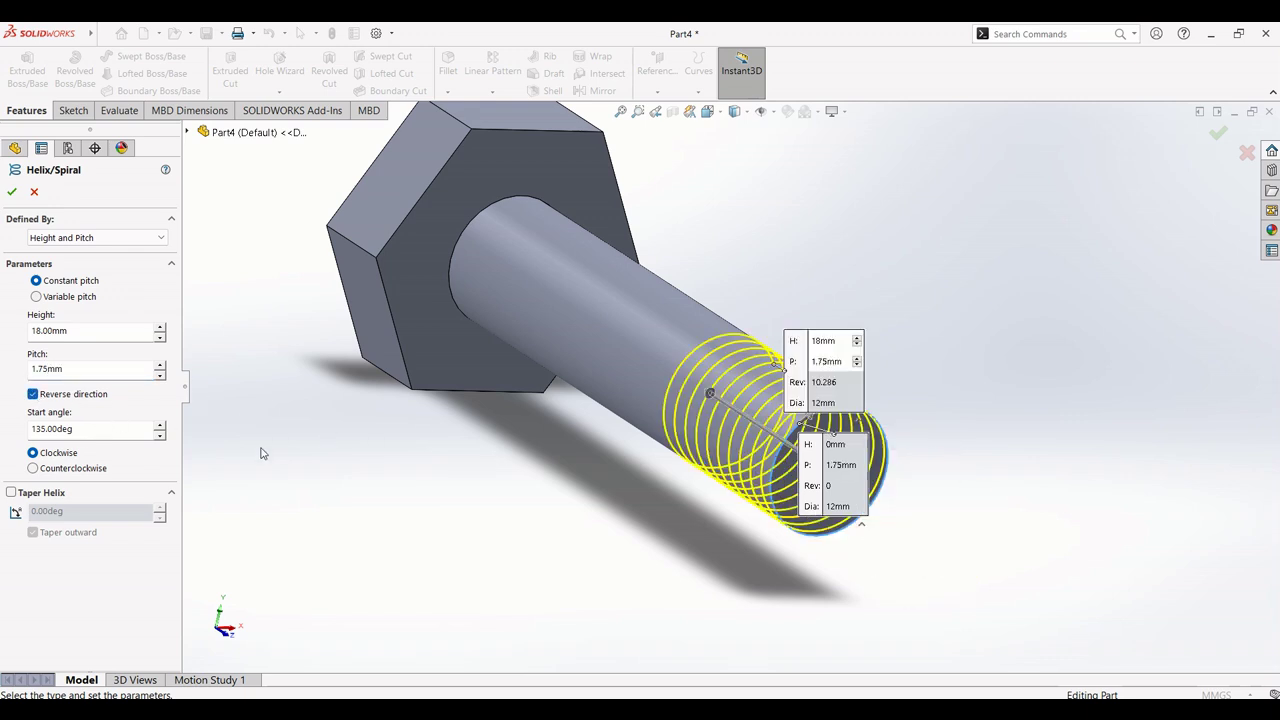
{"action": "left_click_drag", "start_coordinate": [115, 428], "coordinate": [3, 428]}
{"action": "type", "text": "0"}
{"action": "left_click", "coordinate": [12, 191]}
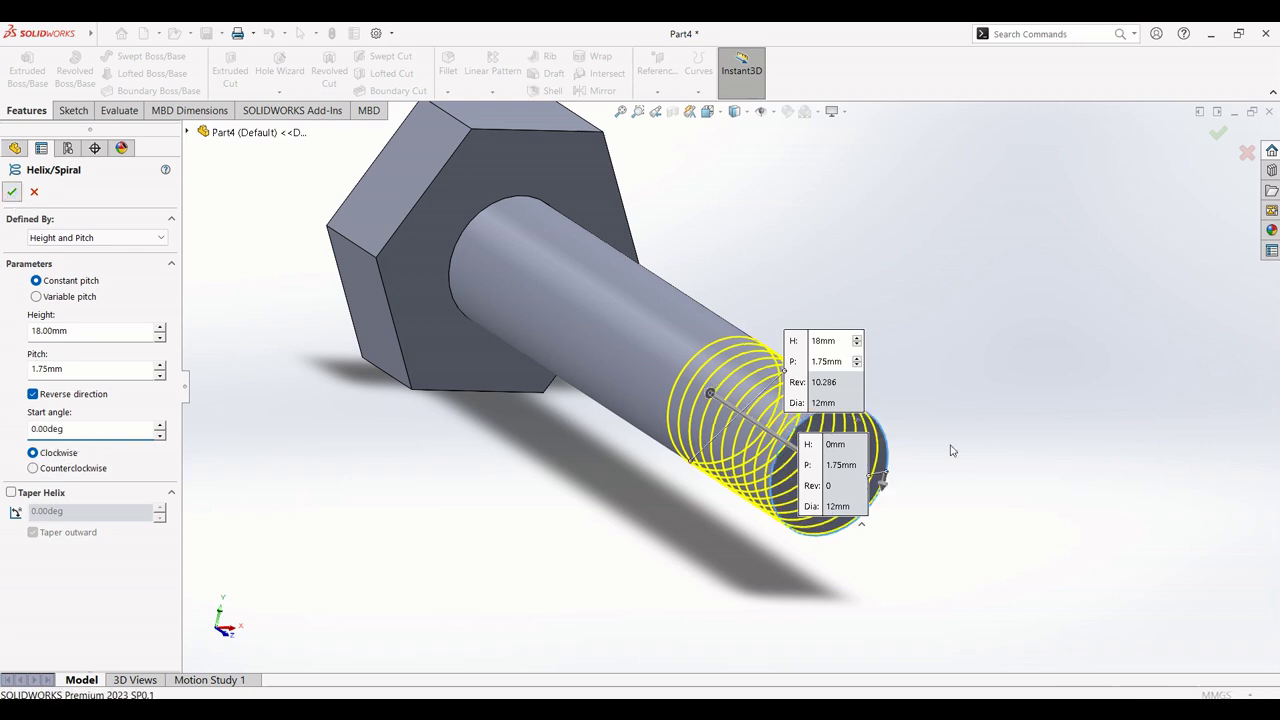
Step: Examine the helix and its start point at the shank's free end to determine the plane for the thread profile
{"action": "middle_click_drag", "start_coordinate": [834, 260], "coordinate": [891, 671]}
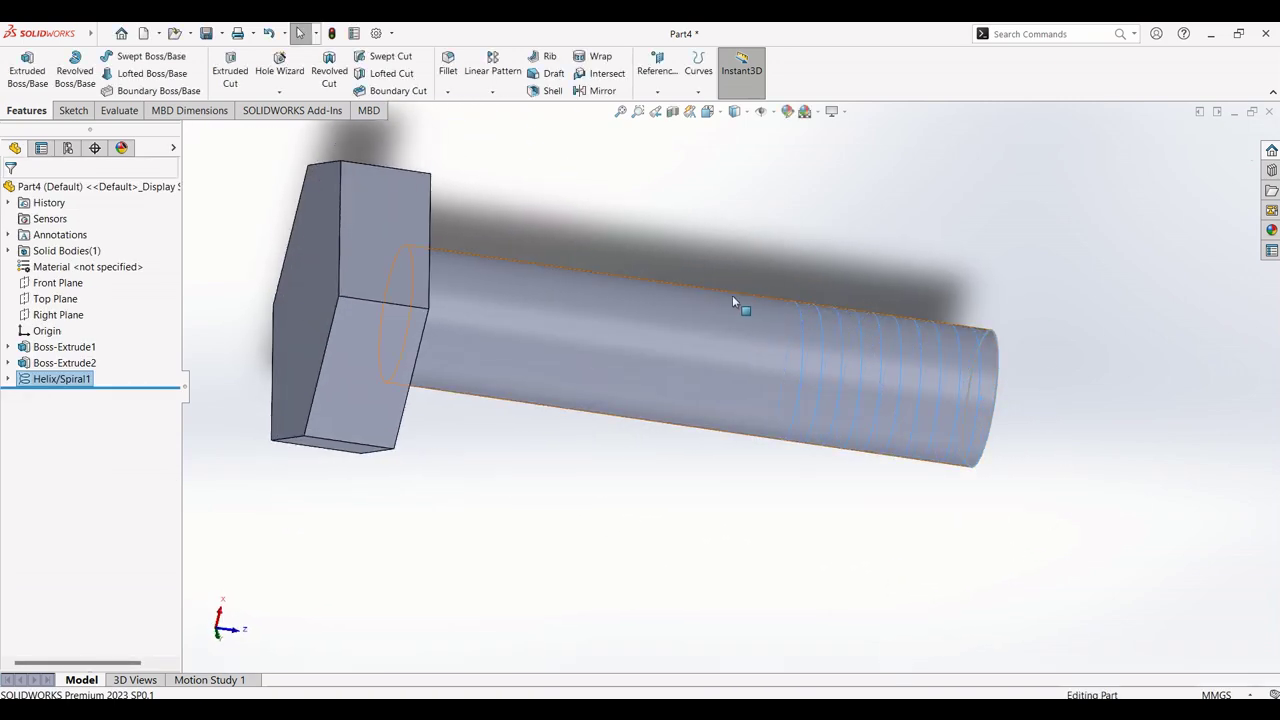
{"action": "scroll", "coordinate": [1037, 357], "scroll_direction": "down", "scroll_amount": 3}
{"action": "middle_click_drag", "start_coordinate": [1037, 357], "coordinate": [1014, 446]}
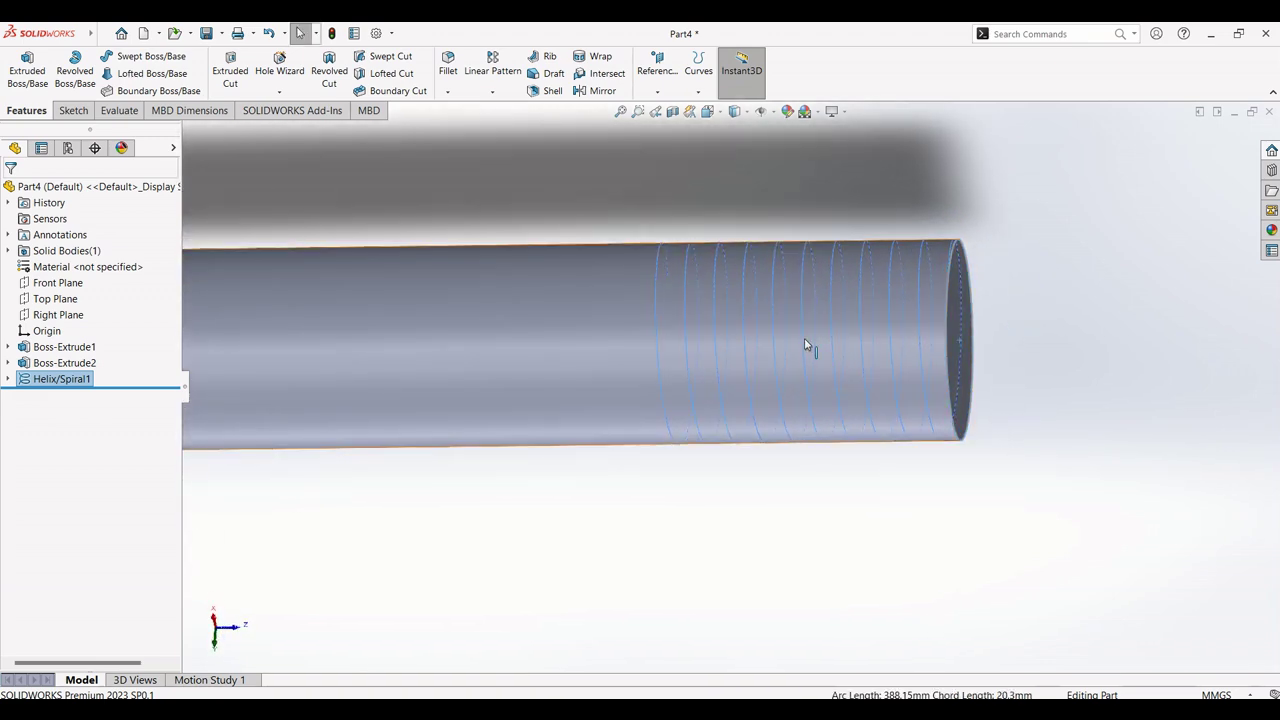
{"action": "left_click", "coordinate": [870, 258]}
{"action": "middle_click_drag", "start_coordinate": [995, 298], "coordinate": [975, 177]}
{"action": "scroll", "coordinate": [994, 206], "scroll_direction": "down", "scroll_amount": 4}
{"action": "left_click", "coordinate": [920, 221]}
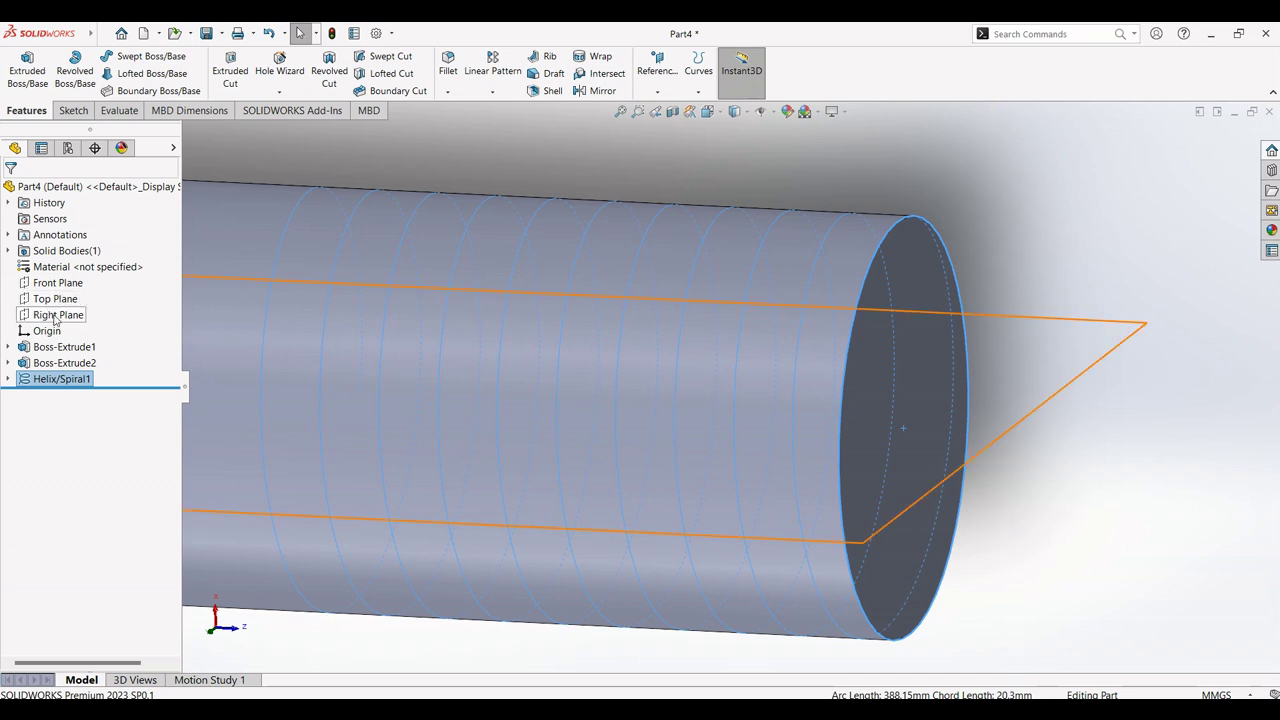
{"action": "scroll", "coordinate": [729, 271], "scroll_direction": "up", "scroll_amount": 3}
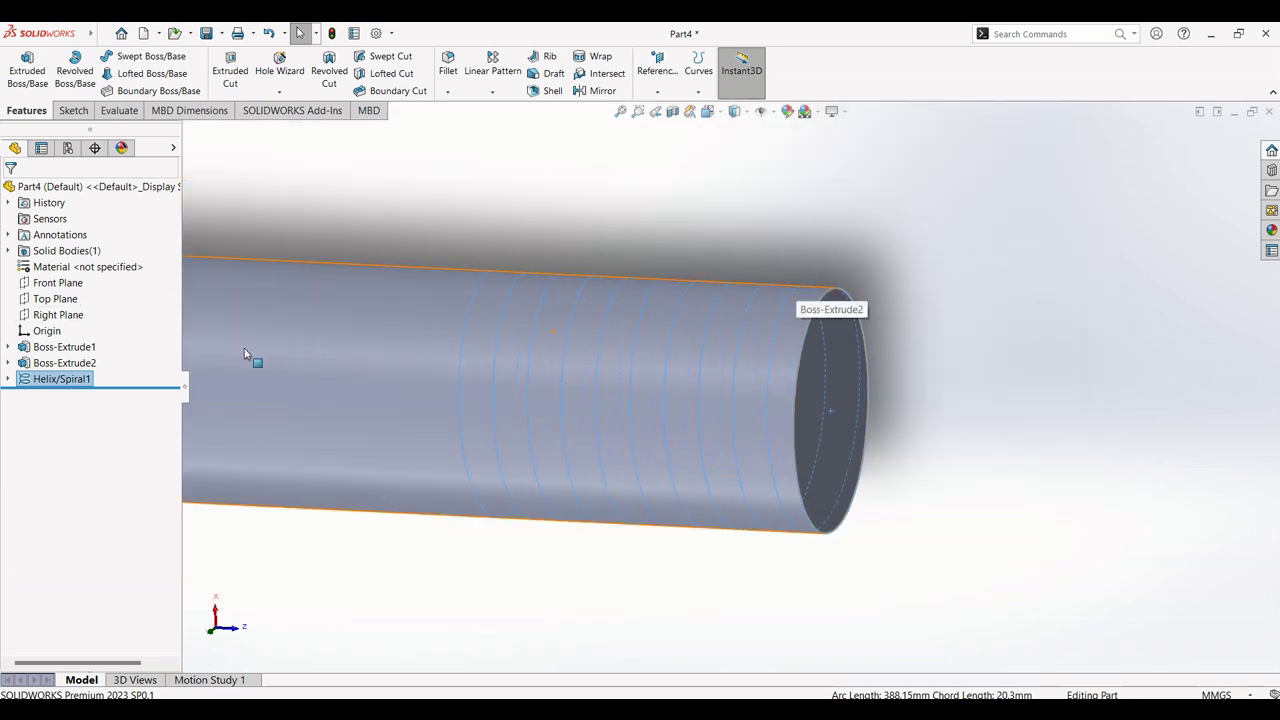
Step: Start a sketch on the Top Plane for the thread profile at the shank's free end
{"action": "left_click", "coordinate": [50, 300]}
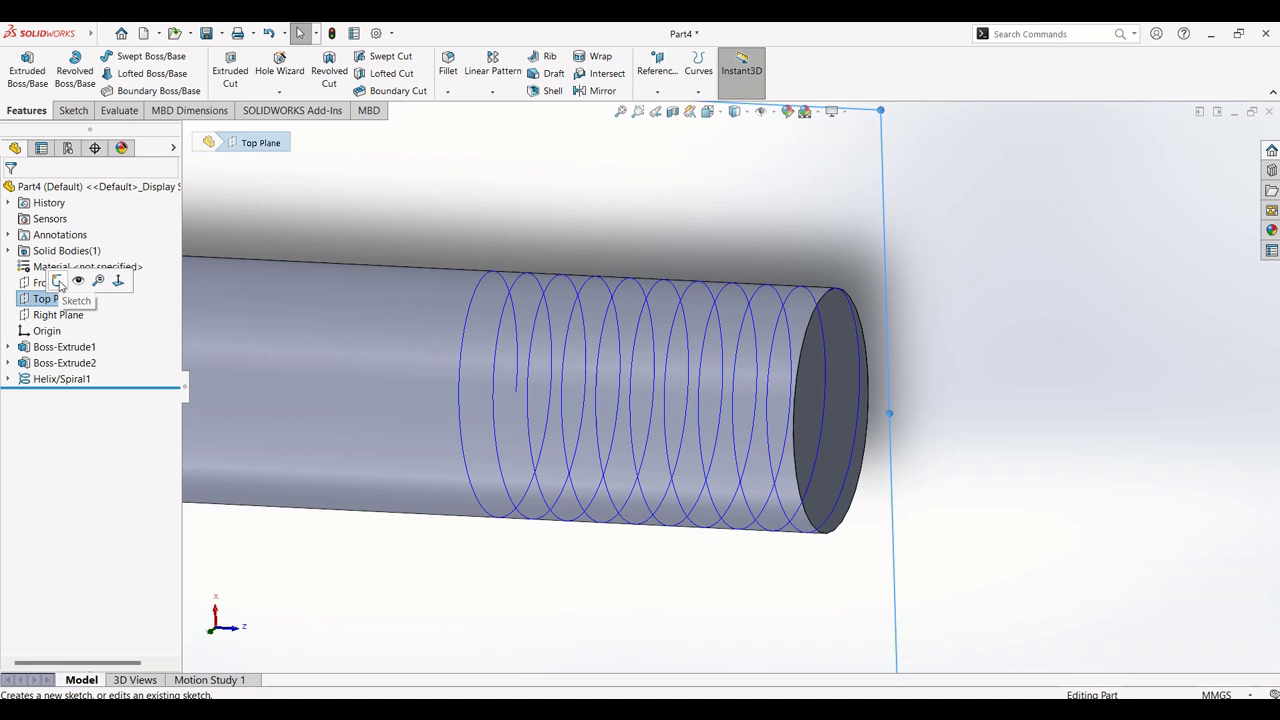
{"action": "left_click", "coordinate": [58, 282]}
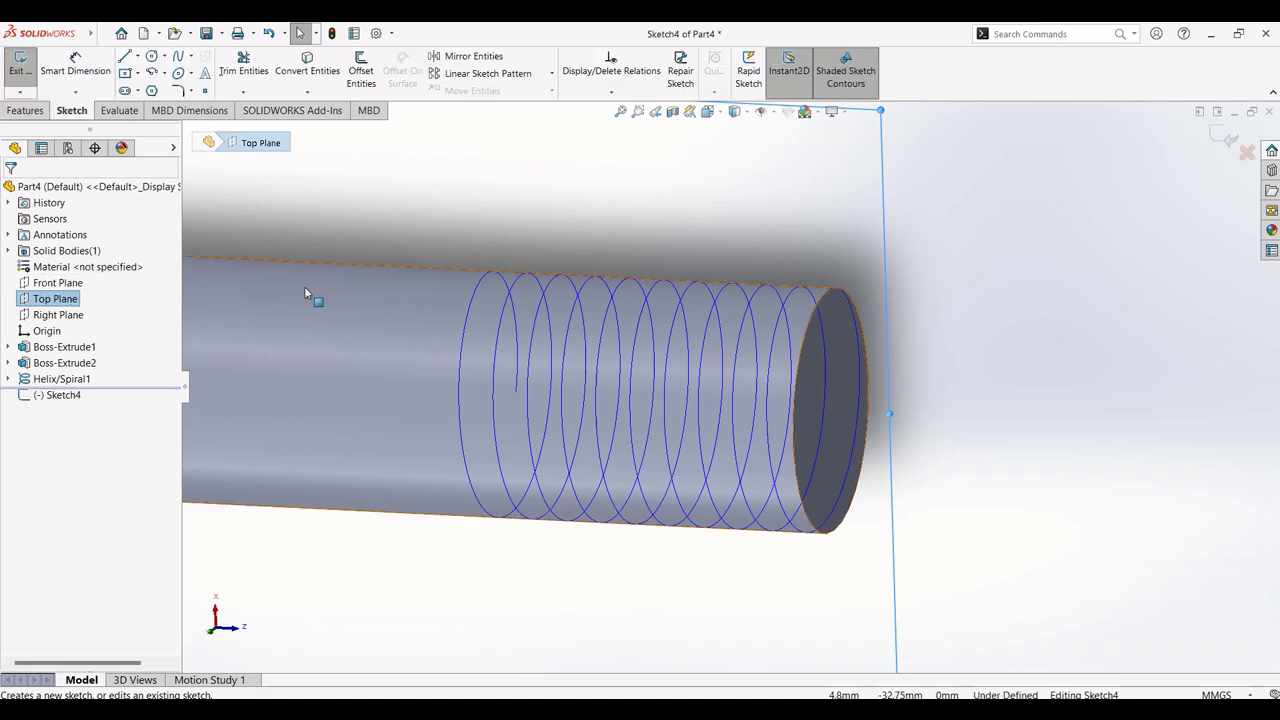
{"action": "scroll", "coordinate": [800, 640], "scroll_direction": "down", "scroll_amount": 3}
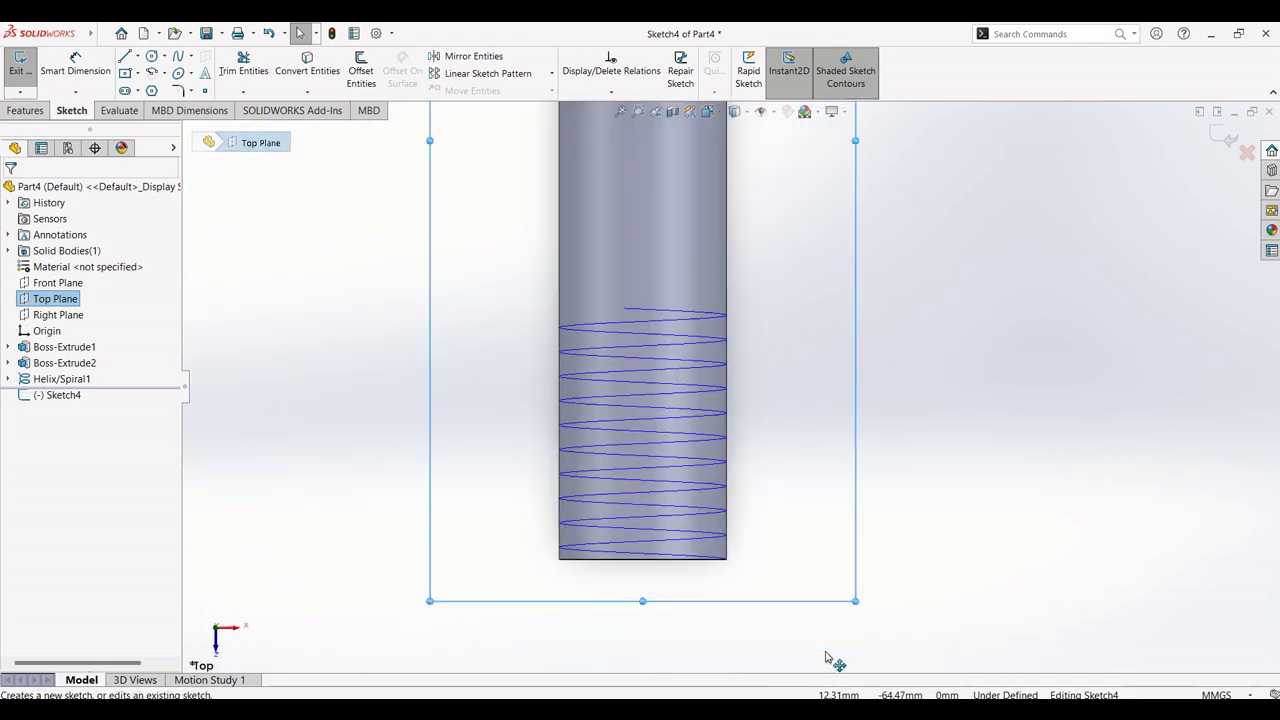
{"action": "scroll", "coordinate": [771, 500], "scroll_direction": "down", "scroll_amount": 3}
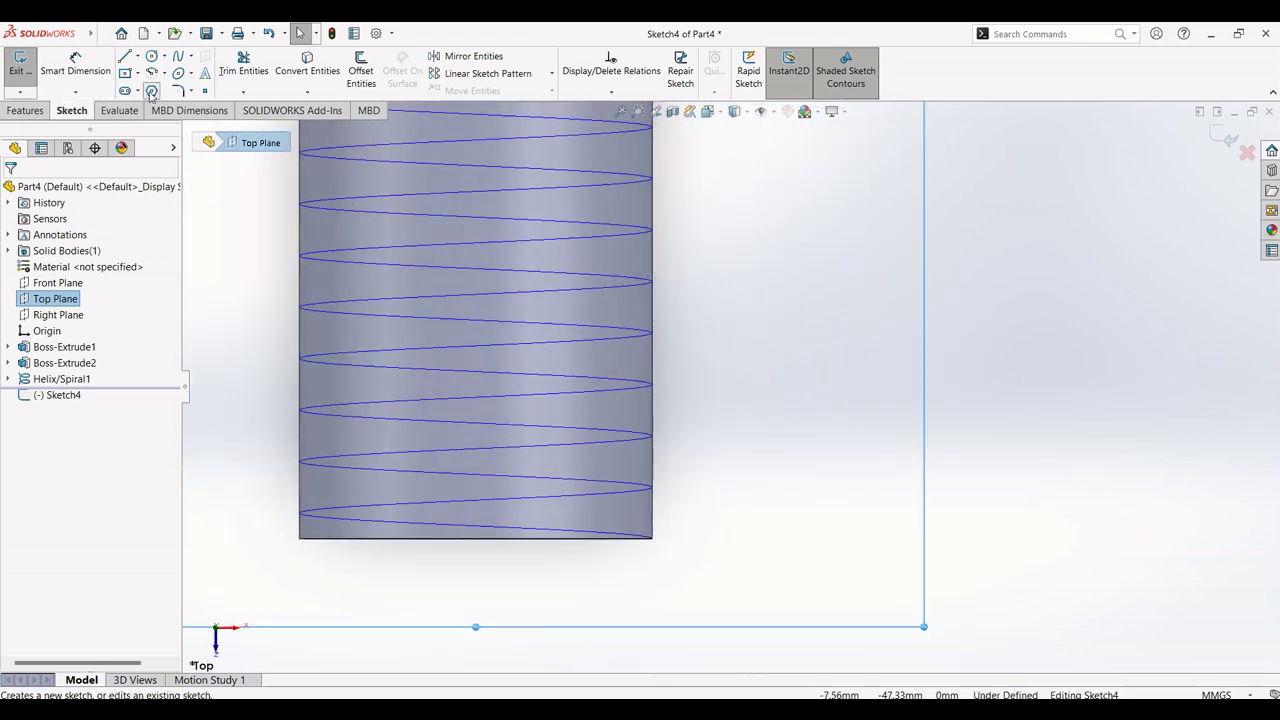
Step: Draw a three-sided inscribed-circle polygon centred on the helix start at the shank's end corner, with one vertex pointing into the shank
{"action": "left_click", "coordinate": [151, 90]}
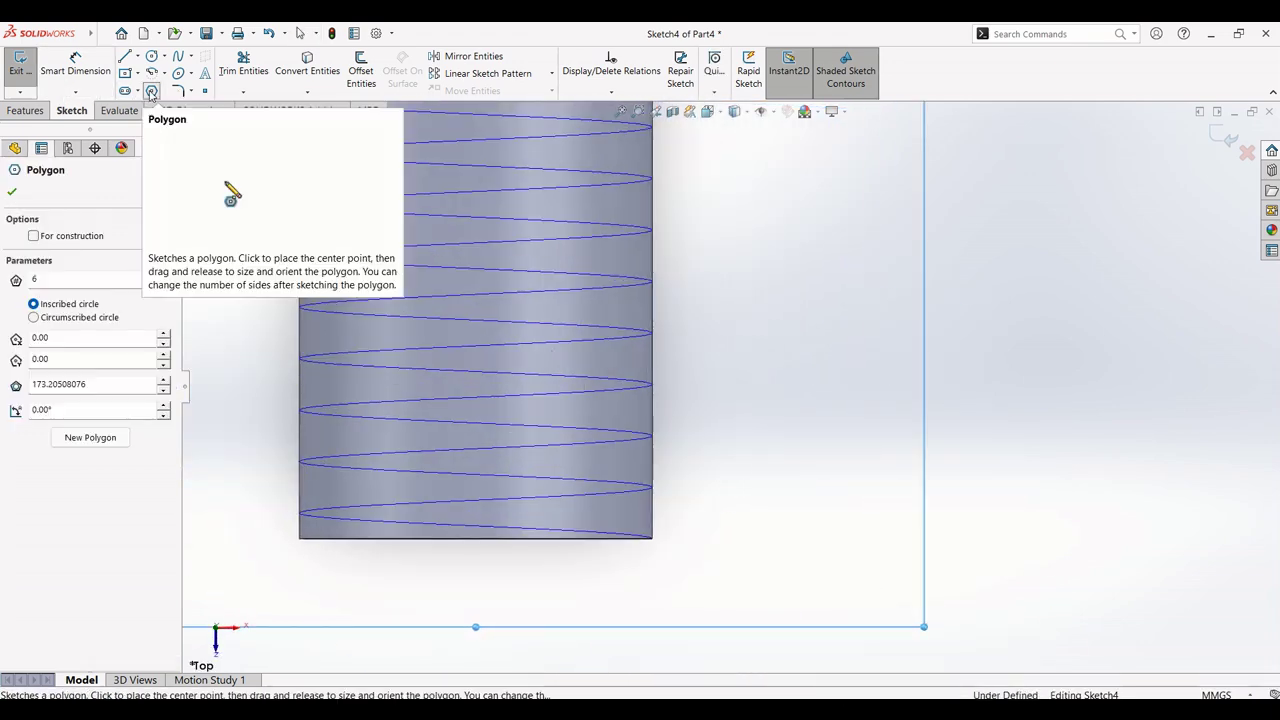
{"action": "double_click", "coordinate": [35, 279]}
{"action": "type", "text": "3"}
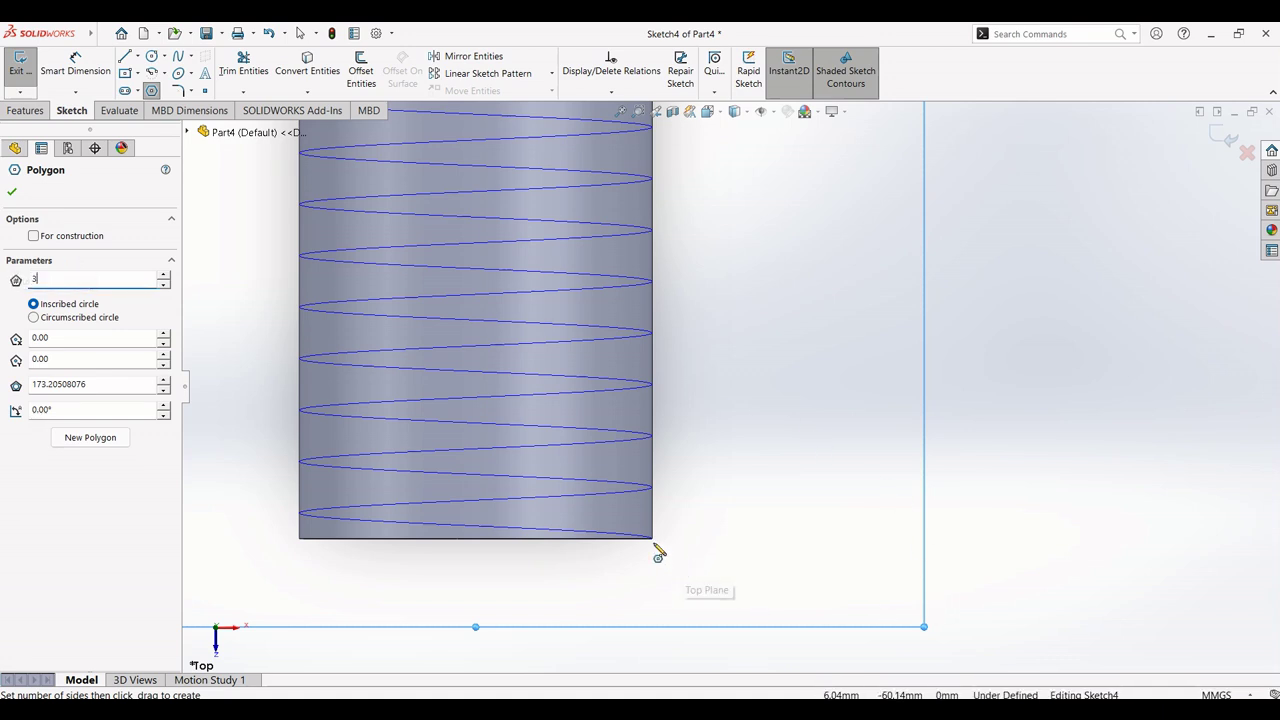
{"action": "left_click_drag", "start_coordinate": [656, 546], "coordinate": [605, 543]}
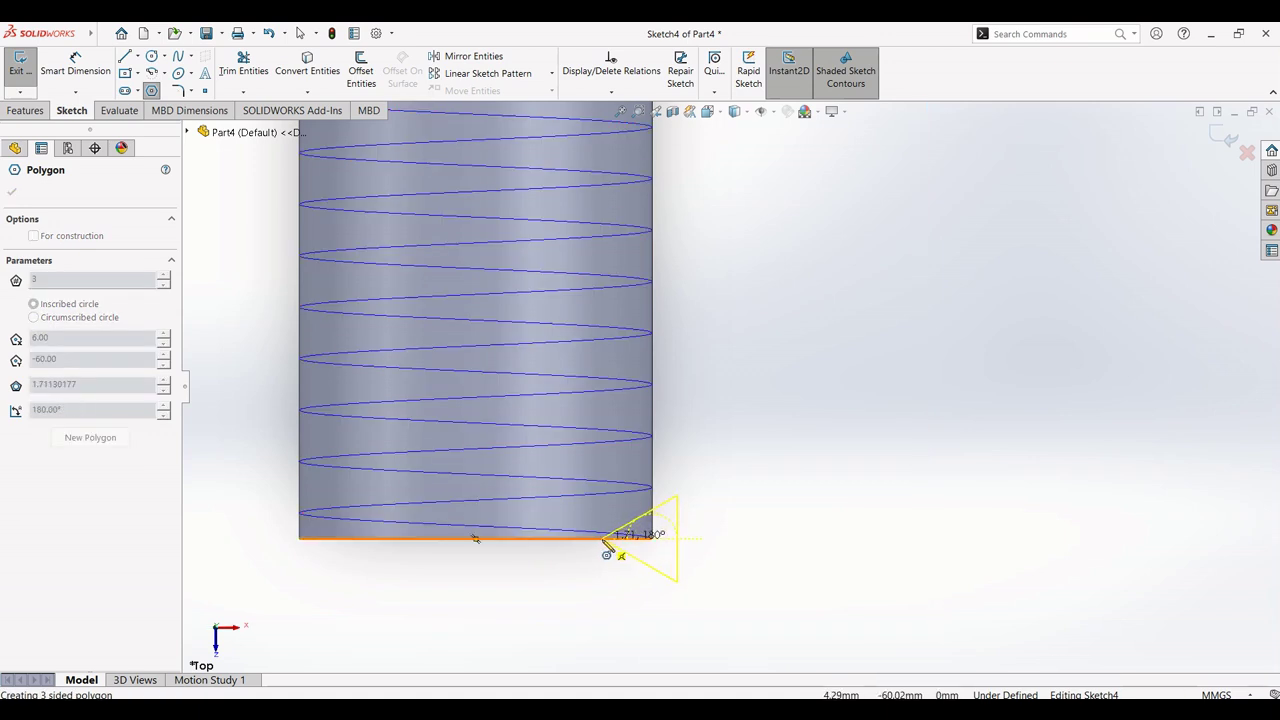
{"action": "left_click_drag", "start_coordinate": [605, 543], "coordinate": [622, 507]}
{"action": "key", "text": "Escape"}
{"action": "scroll", "coordinate": [735, 486], "scroll_direction": "down", "scroll_amount": 2}
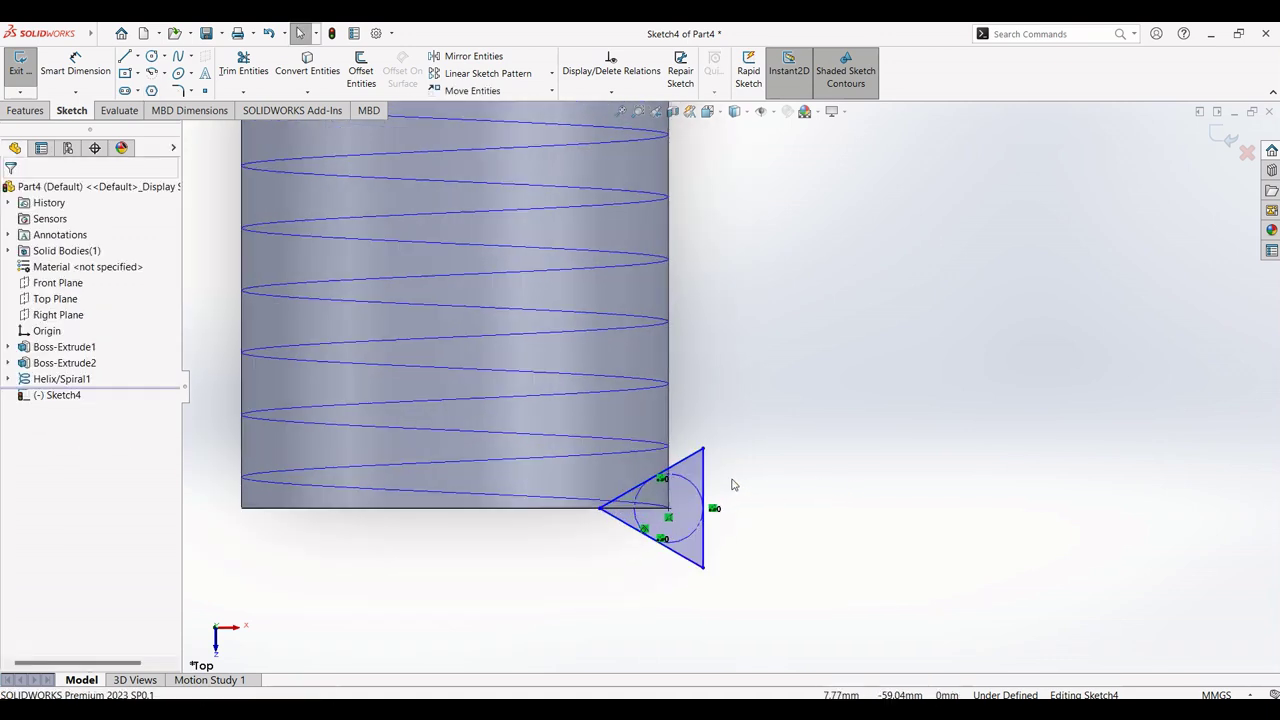
Step: Dimension the diameter of the triangle's inscribed construction circle as 1.75 mm
{"action": "left_click", "coordinate": [62, 62]}
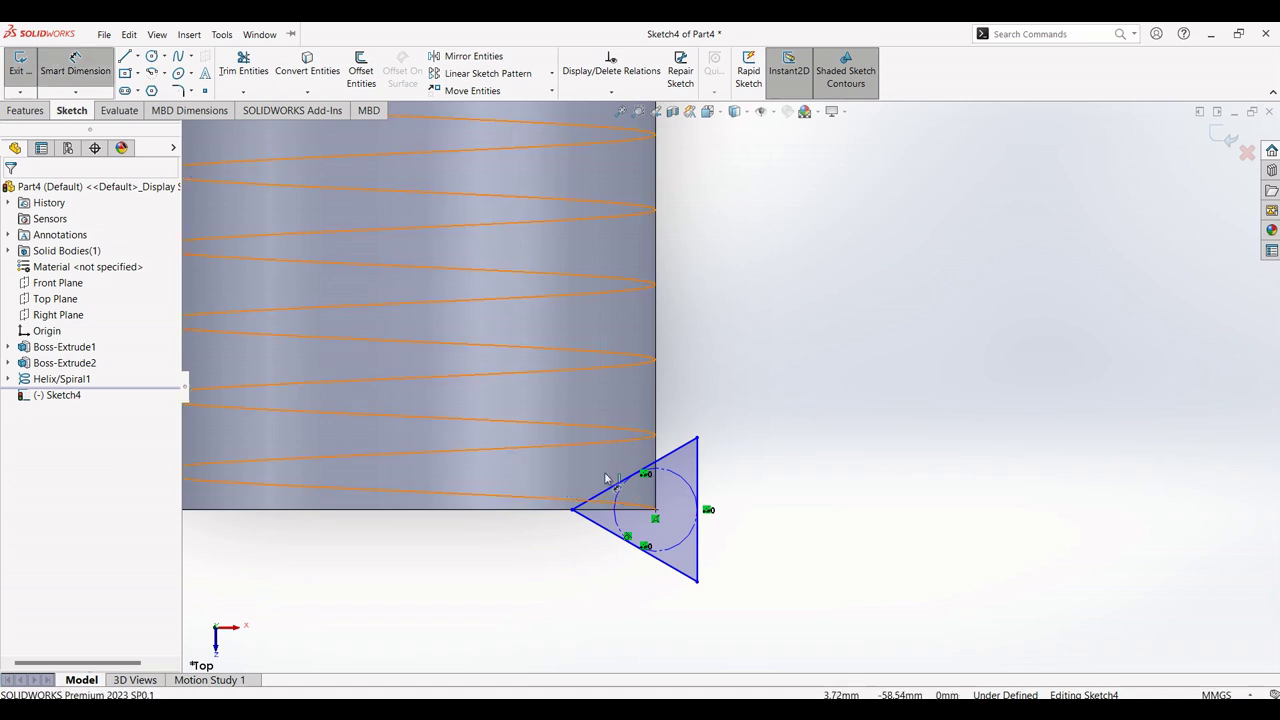
{"action": "left_click", "coordinate": [693, 486]}
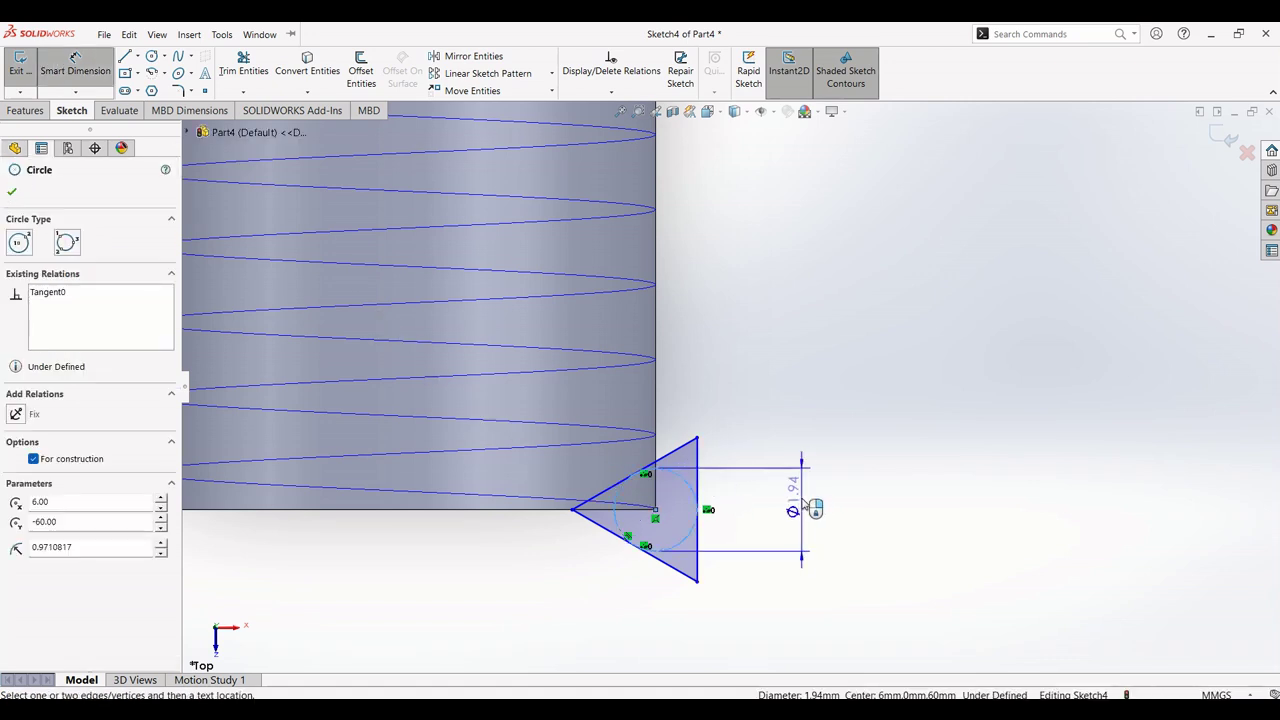
{"action": "left_click", "coordinate": [810, 507]}
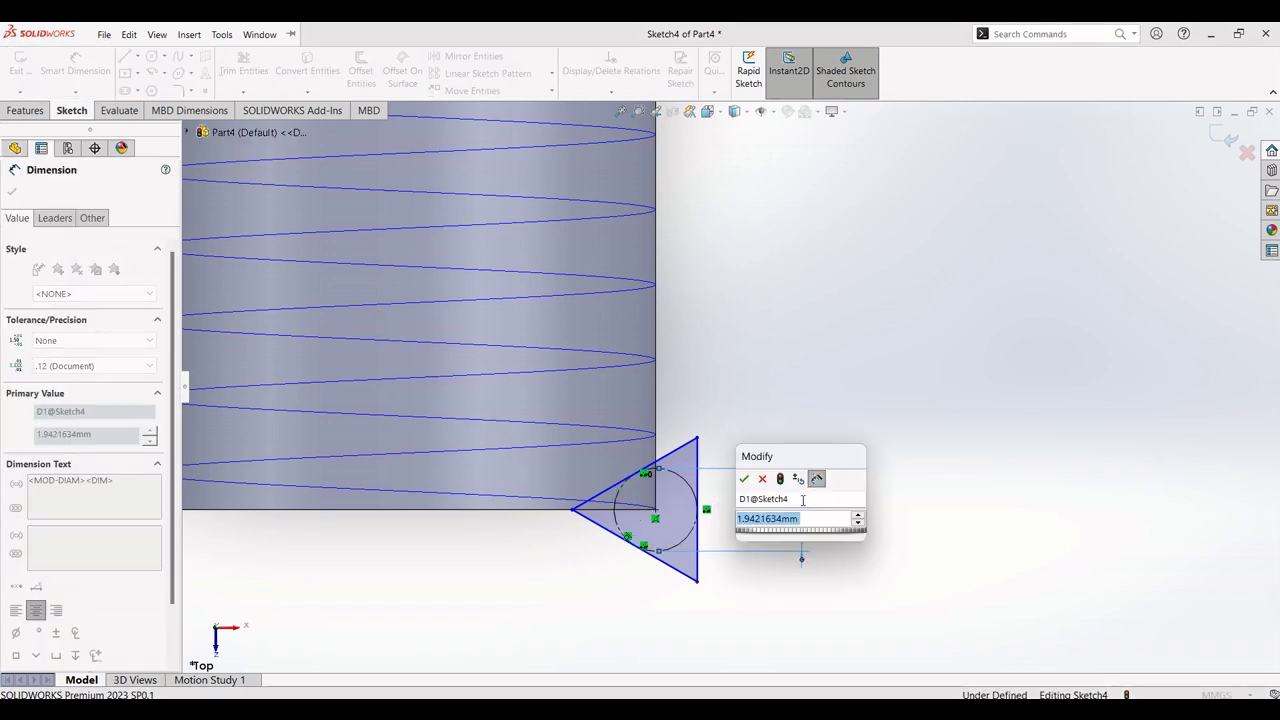
{"action": "type", "text": "1.75"}
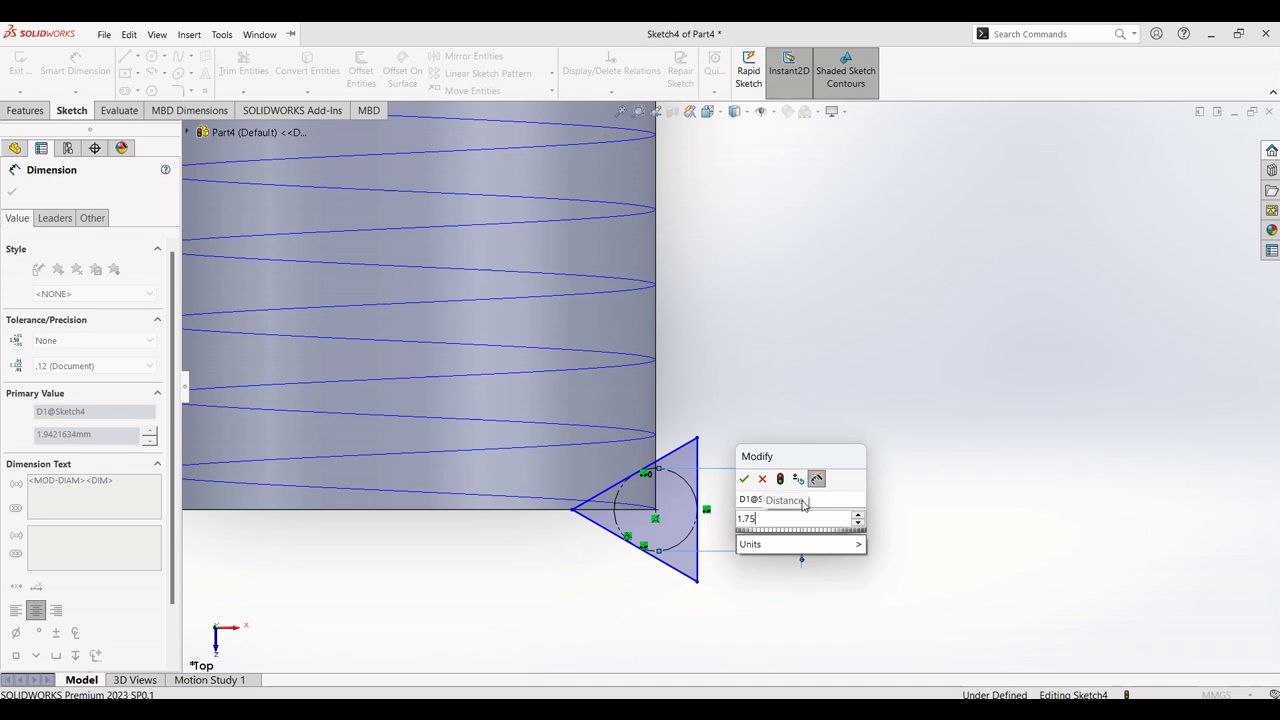
{"action": "key", "text": "Return"}
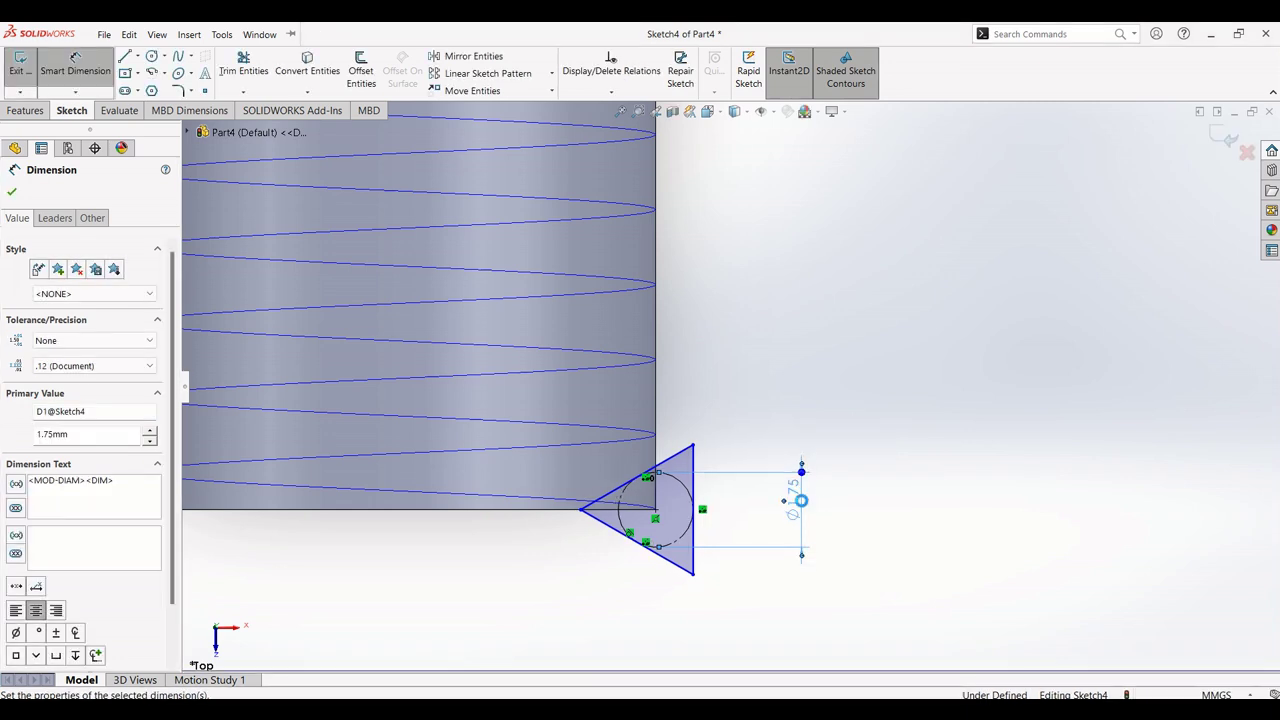
Step: Round the triangle's vertex inside the shank with a 0.21 mm sketch fillet and close the thread profile sketch
{"action": "scroll", "coordinate": [547, 513], "scroll_direction": "down", "scroll_amount": 3}
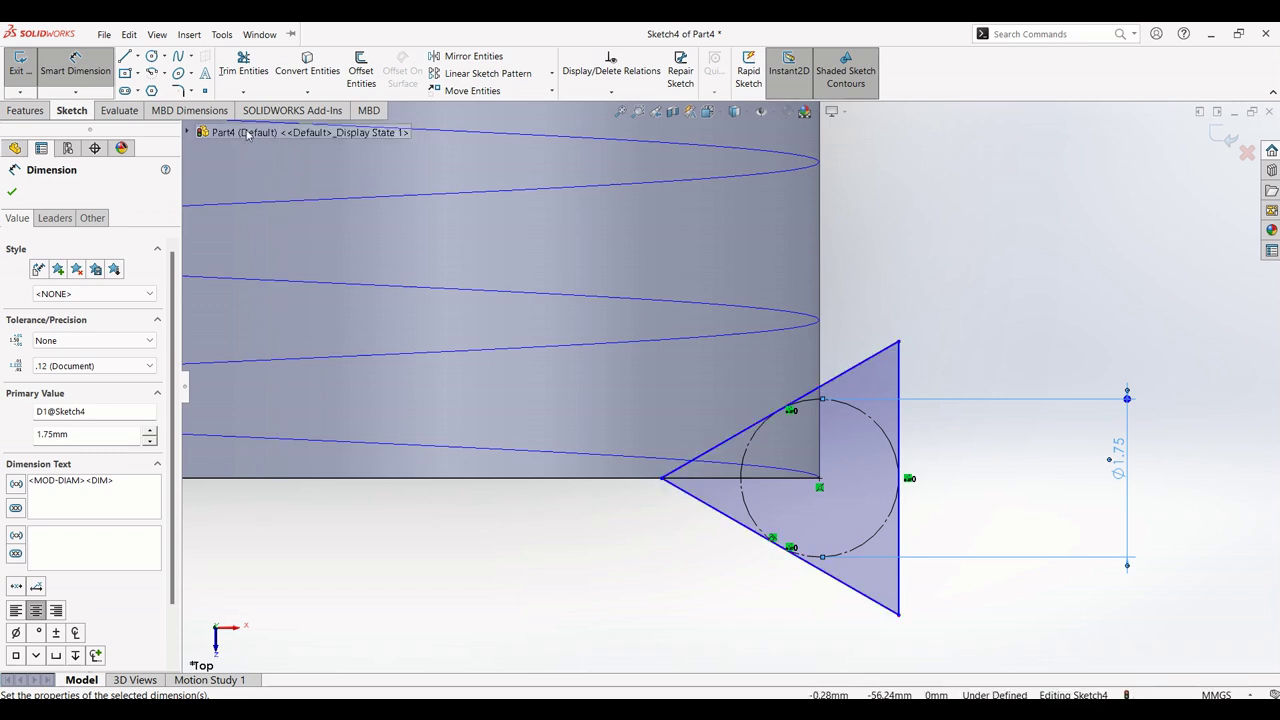
{"action": "left_click", "coordinate": [179, 91]}
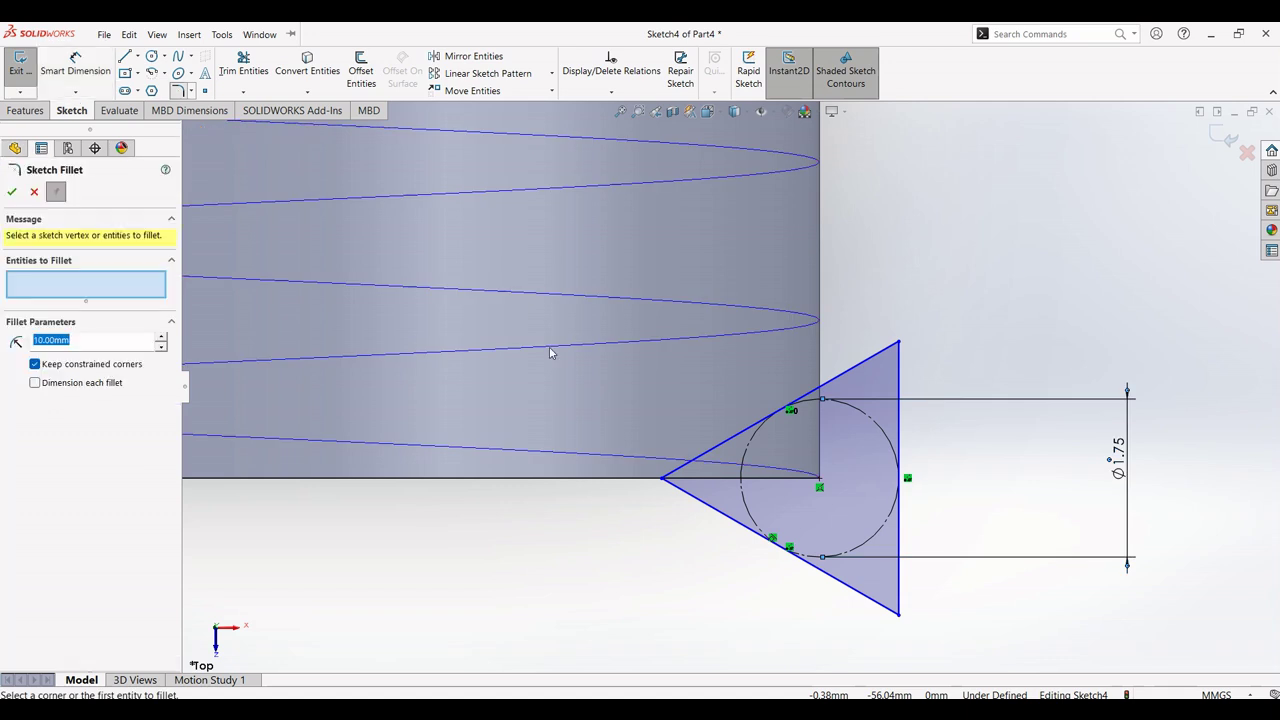
{"action": "left_click", "coordinate": [664, 481]}
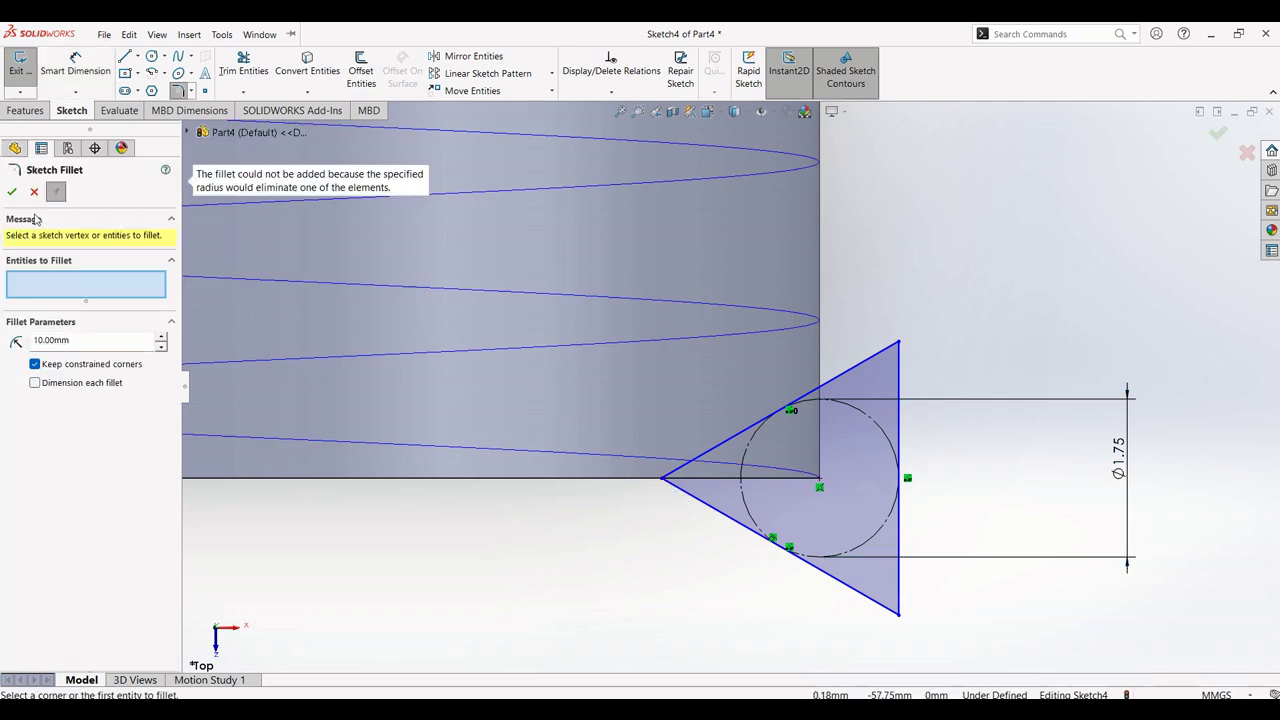
{"action": "left_click_drag", "start_coordinate": [80, 341], "coordinate": [28, 346]}
{"action": "type", "text": "0.21"}
{"action": "left_click", "coordinate": [665, 481]}
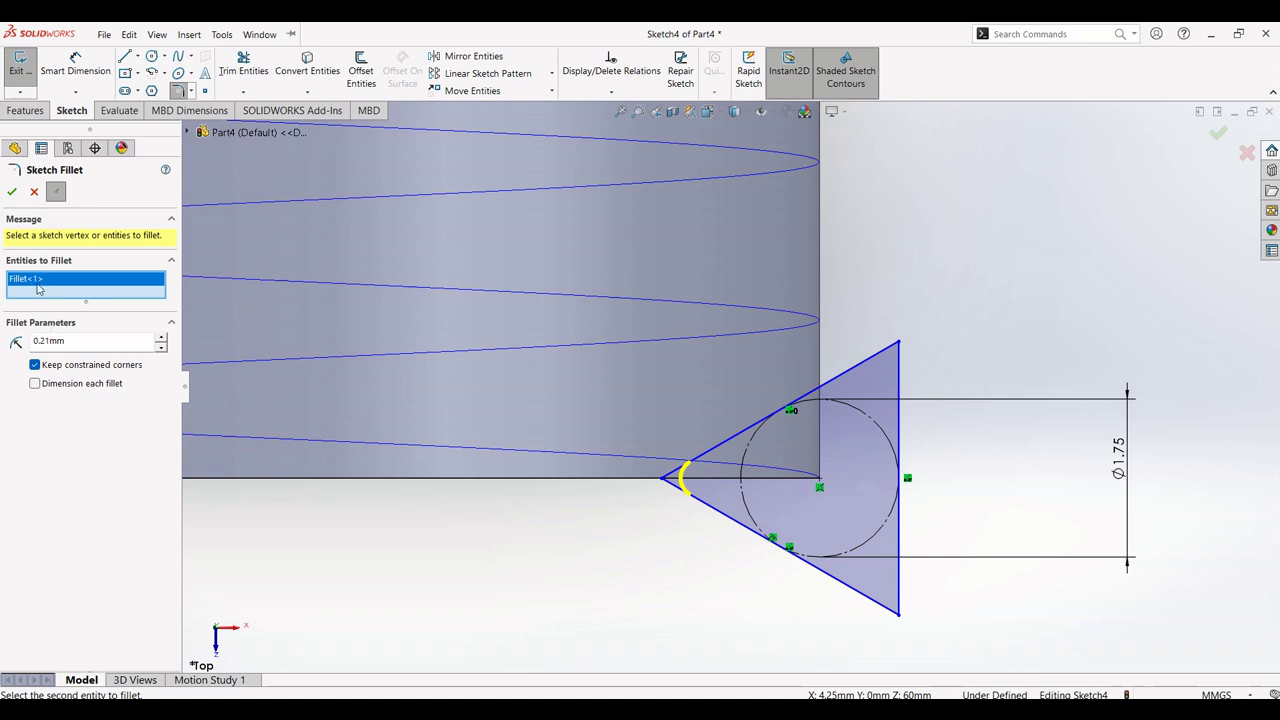
{"action": "left_click", "coordinate": [11, 193]}
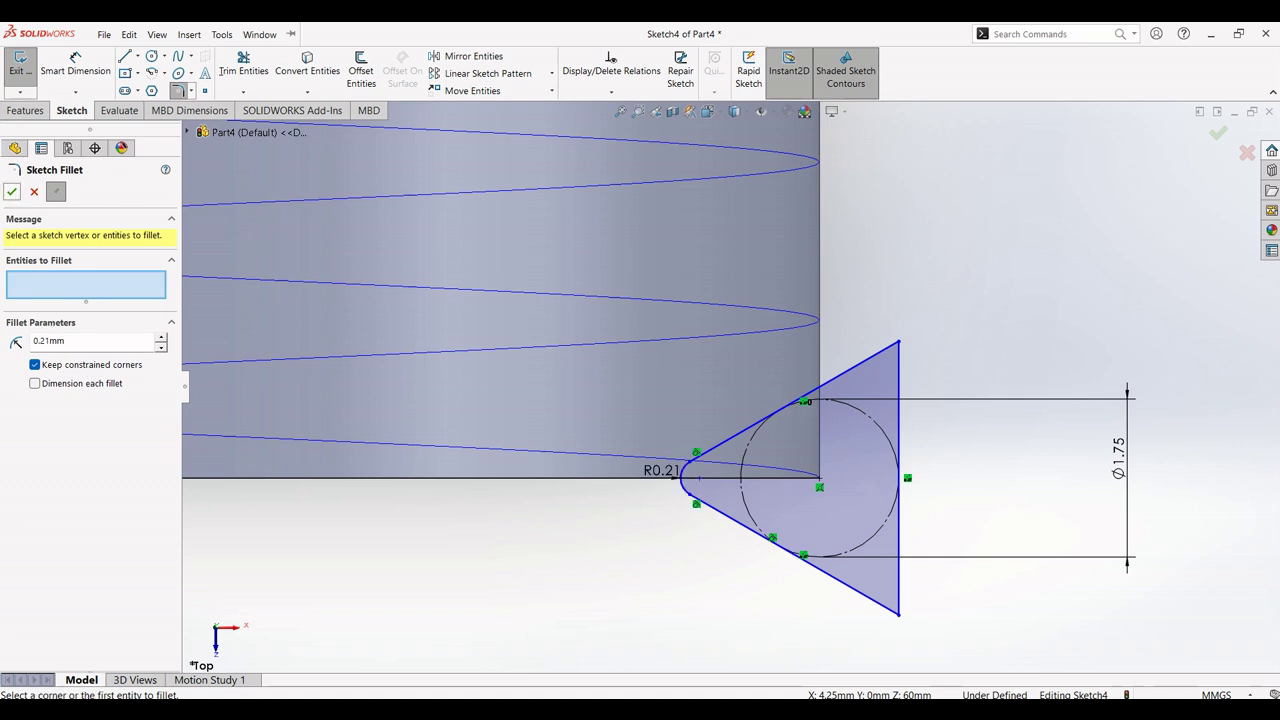
{"action": "left_click", "coordinate": [1214, 137]}
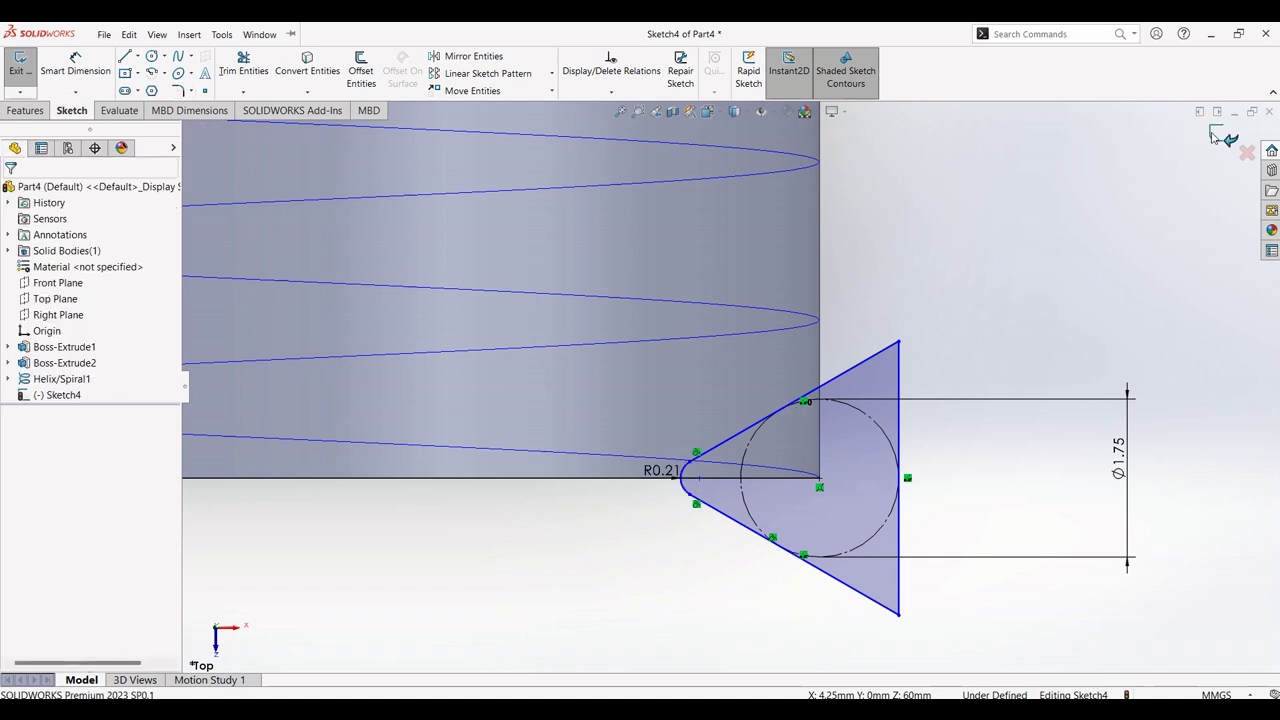
{"action": "left_click", "coordinate": [1216, 137]}
Step: Cut the thread into the shank with a Swept Cut, using the triangular sketch as profile and the helix as path
{"action": "scroll", "coordinate": [975, 395], "scroll_direction": "up", "scroll_amount": 3}
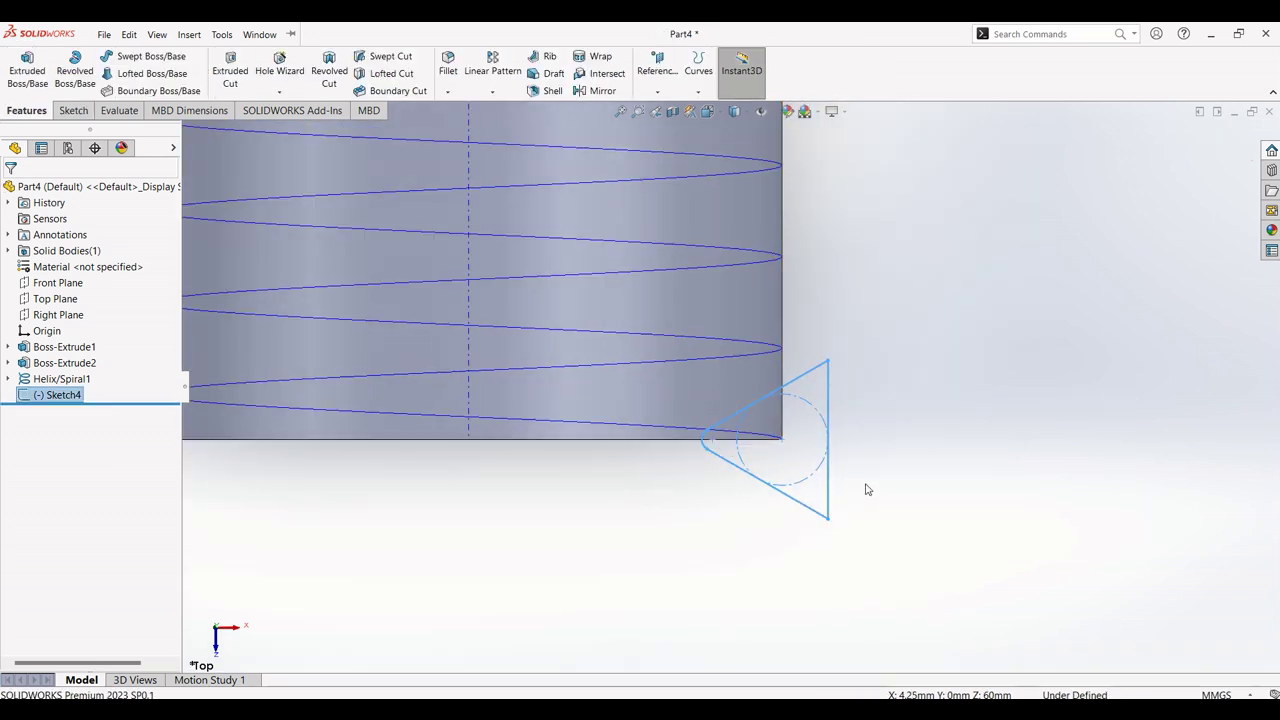
{"action": "left_click", "coordinate": [488, 186]}
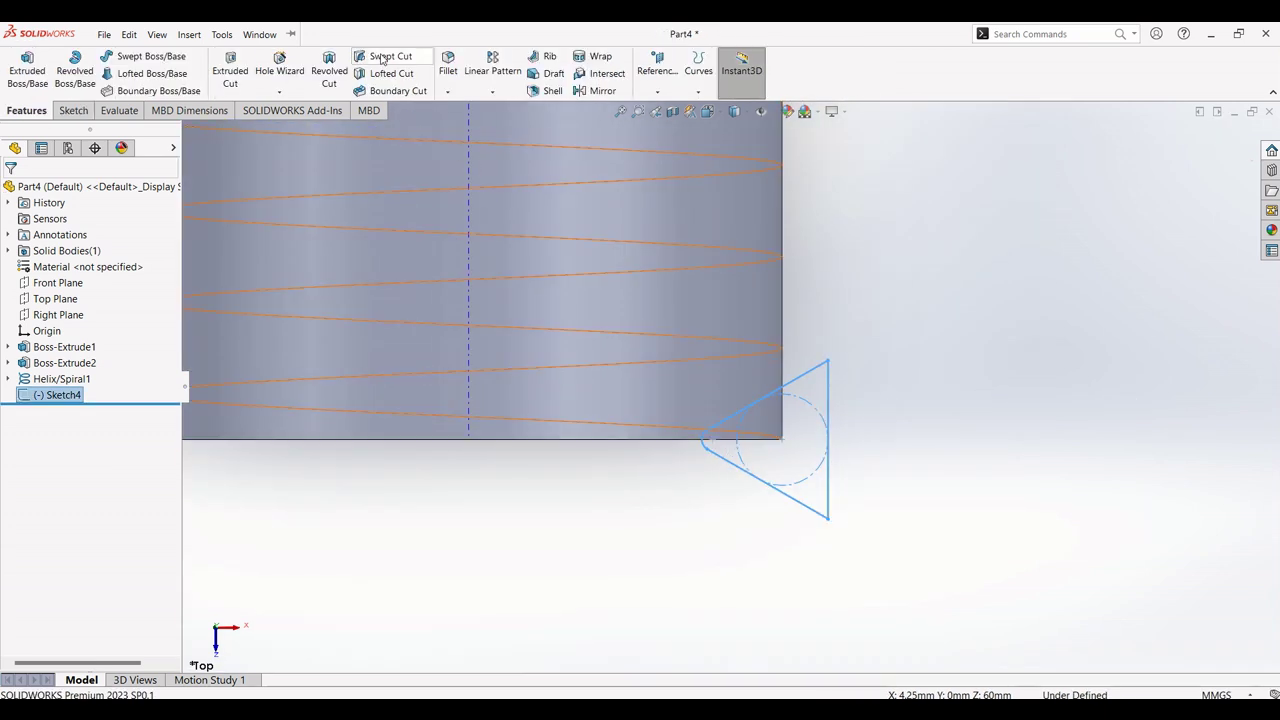
{"action": "left_click", "coordinate": [382, 58]}
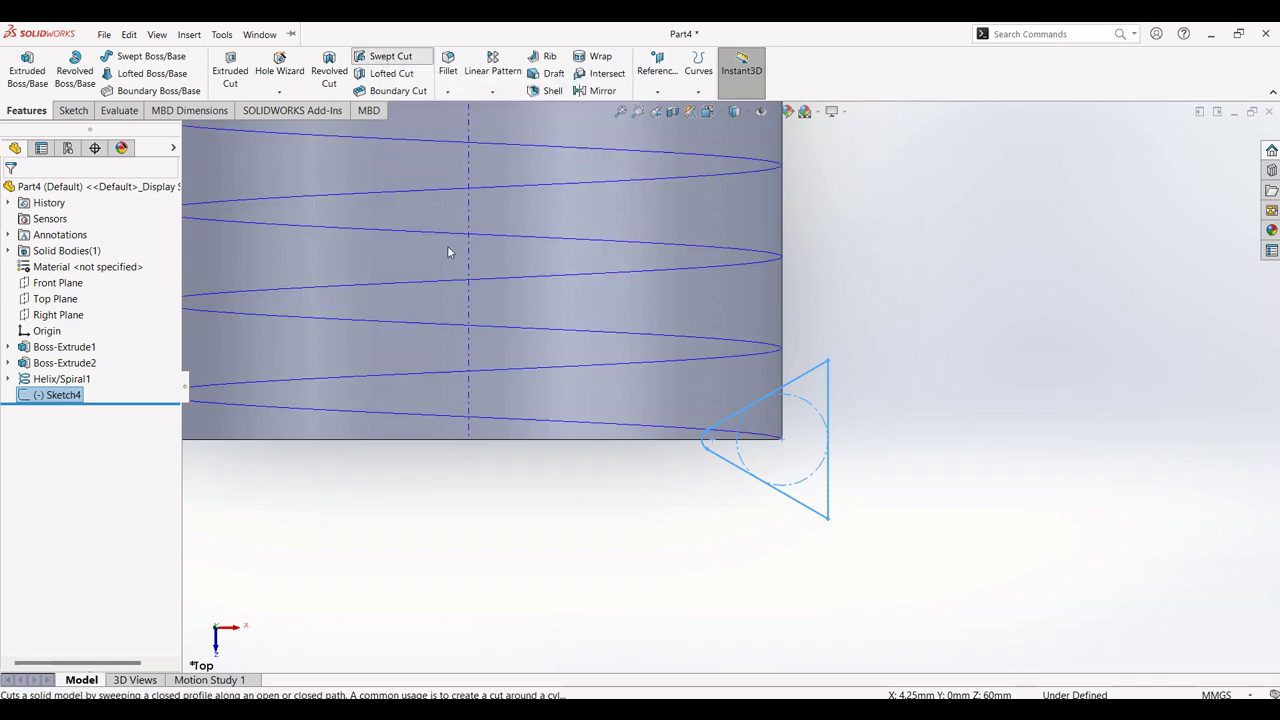
{"action": "left_click", "coordinate": [108, 288]}
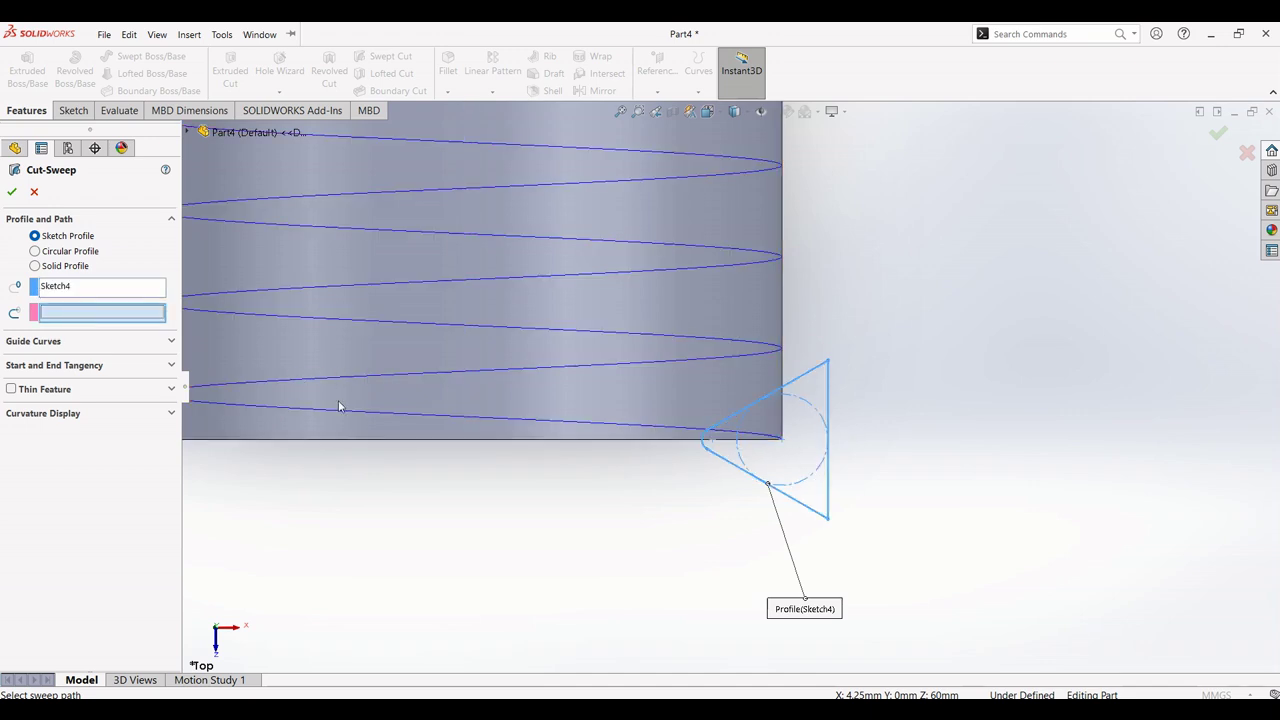
{"action": "left_click", "coordinate": [408, 423]}
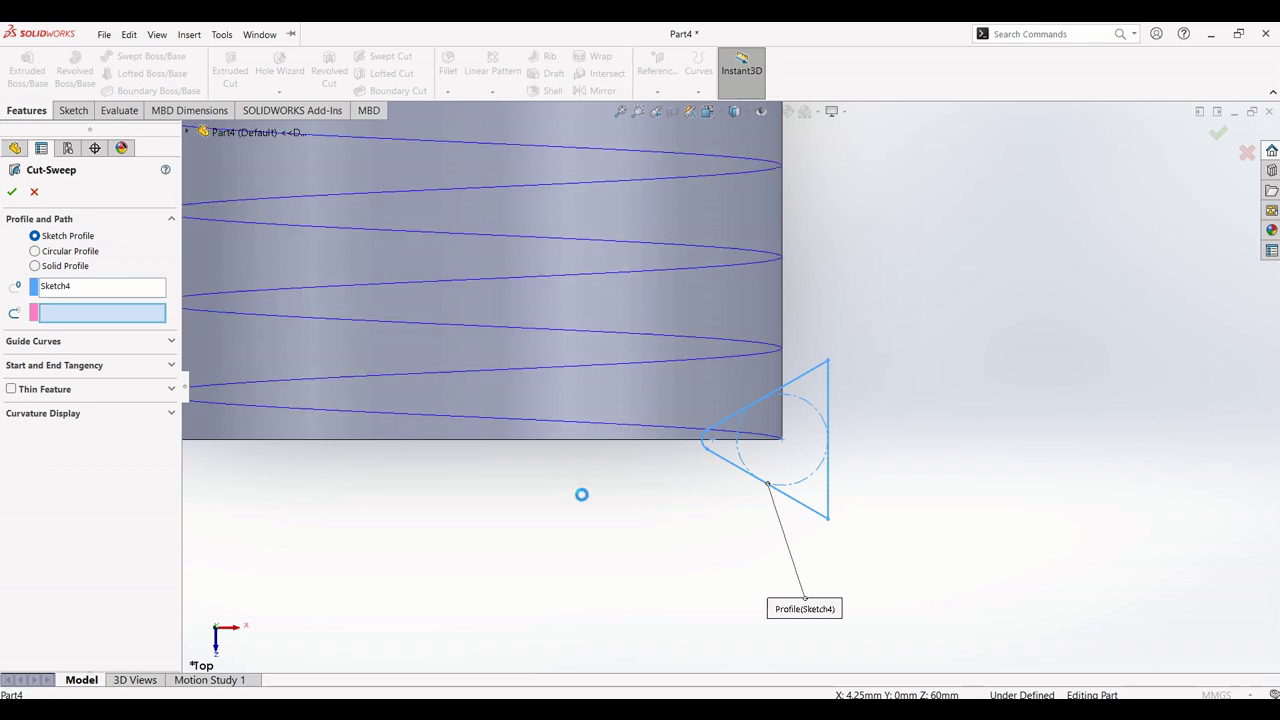
{"action": "scroll", "coordinate": [651, 377], "scroll_direction": "up", "scroll_amount": 4}
{"action": "scroll", "coordinate": [646, 184], "scroll_direction": "down", "scroll_amount": 2}
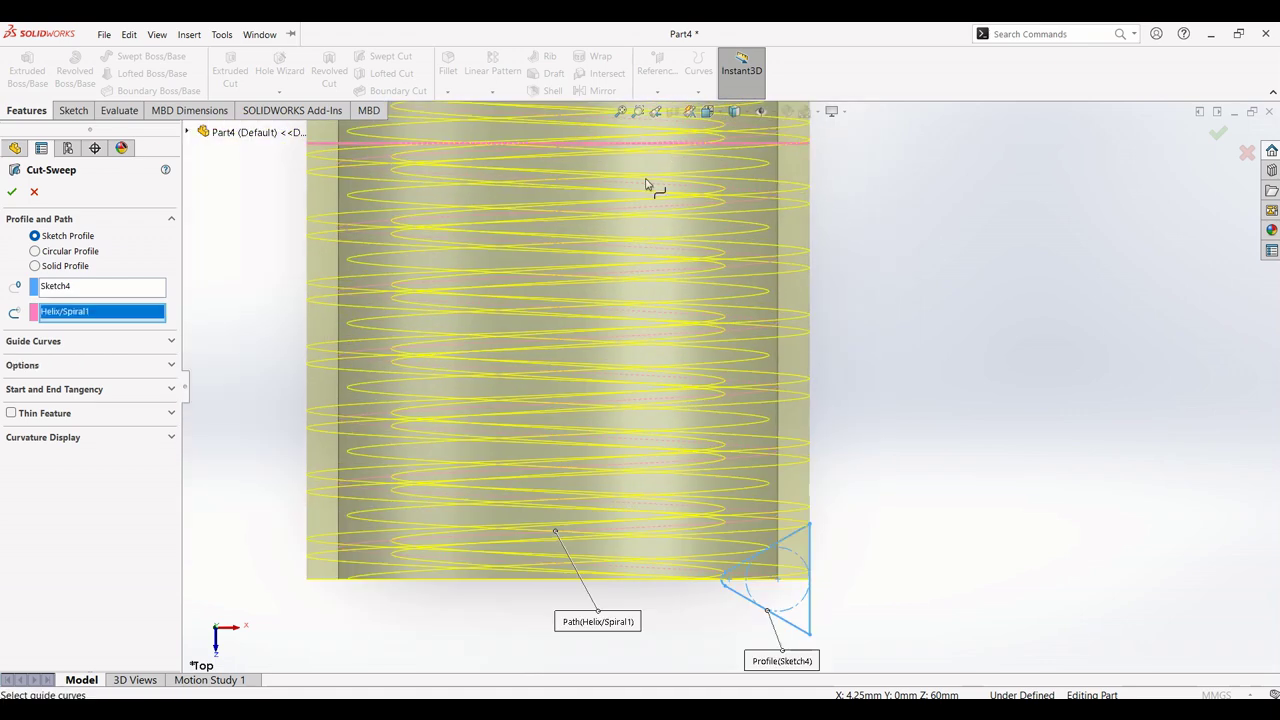
{"action": "left_click", "coordinate": [12, 192]}
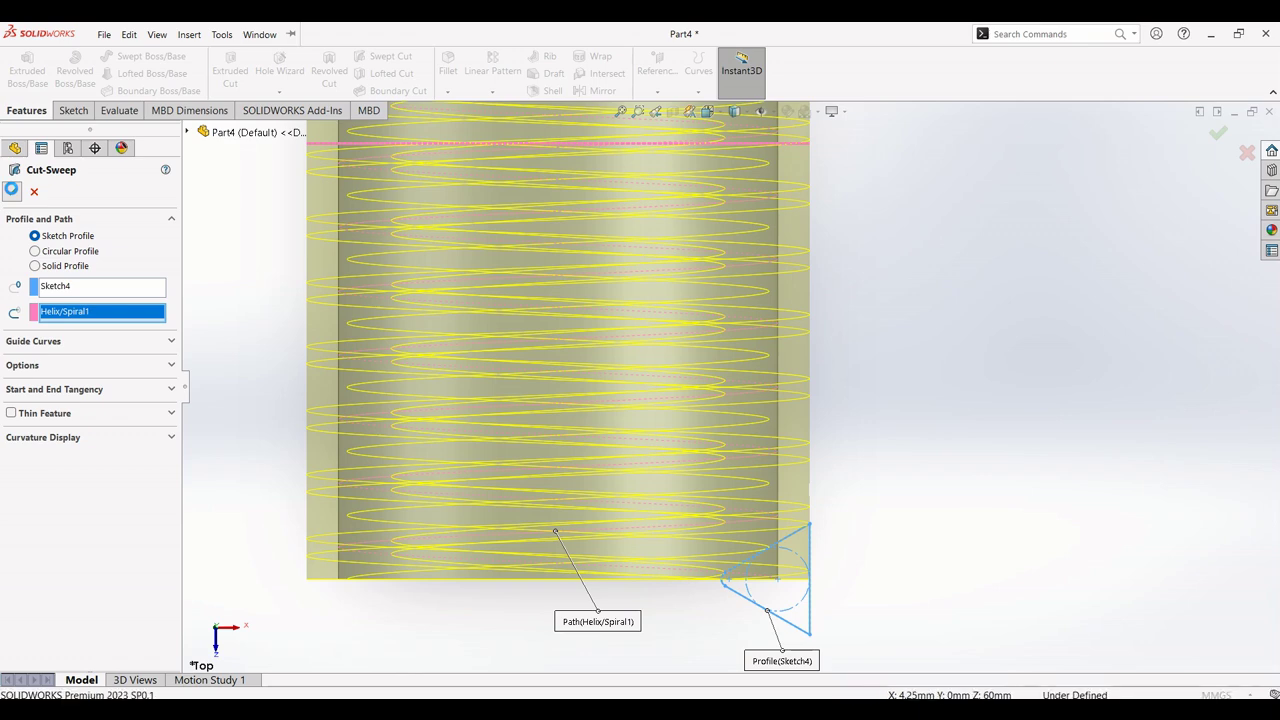
Step: Examine the threaded bolt and compare it with the hex bolt details and fillet note in the lab manual drawing
{"action": "scroll", "coordinate": [768, 291], "scroll_direction": "up", "scroll_amount": 3}
{"action": "scroll", "coordinate": [770, 275], "scroll_direction": "up", "scroll_amount": 2}
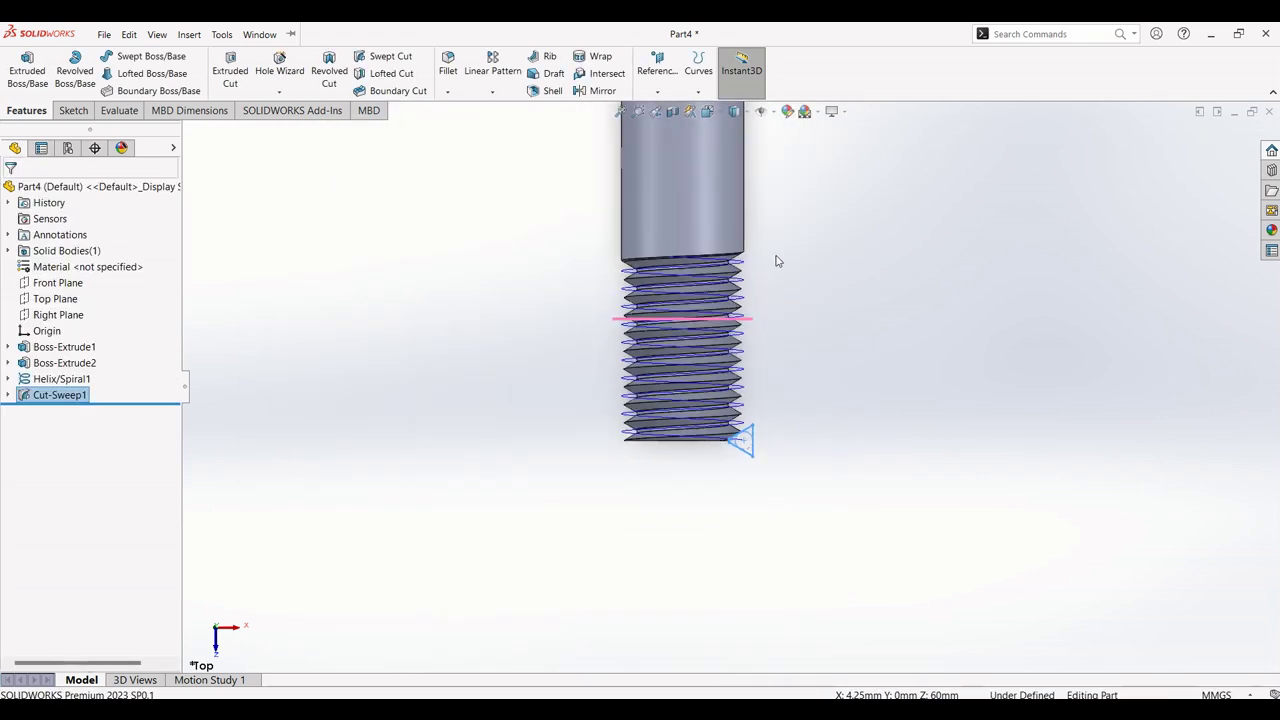
{"action": "middle_click_drag", "start_coordinate": [774, 257], "coordinate": [703, 551]}
{"action": "scroll", "coordinate": [700, 380], "scroll_direction": "up", "scroll_amount": 3}
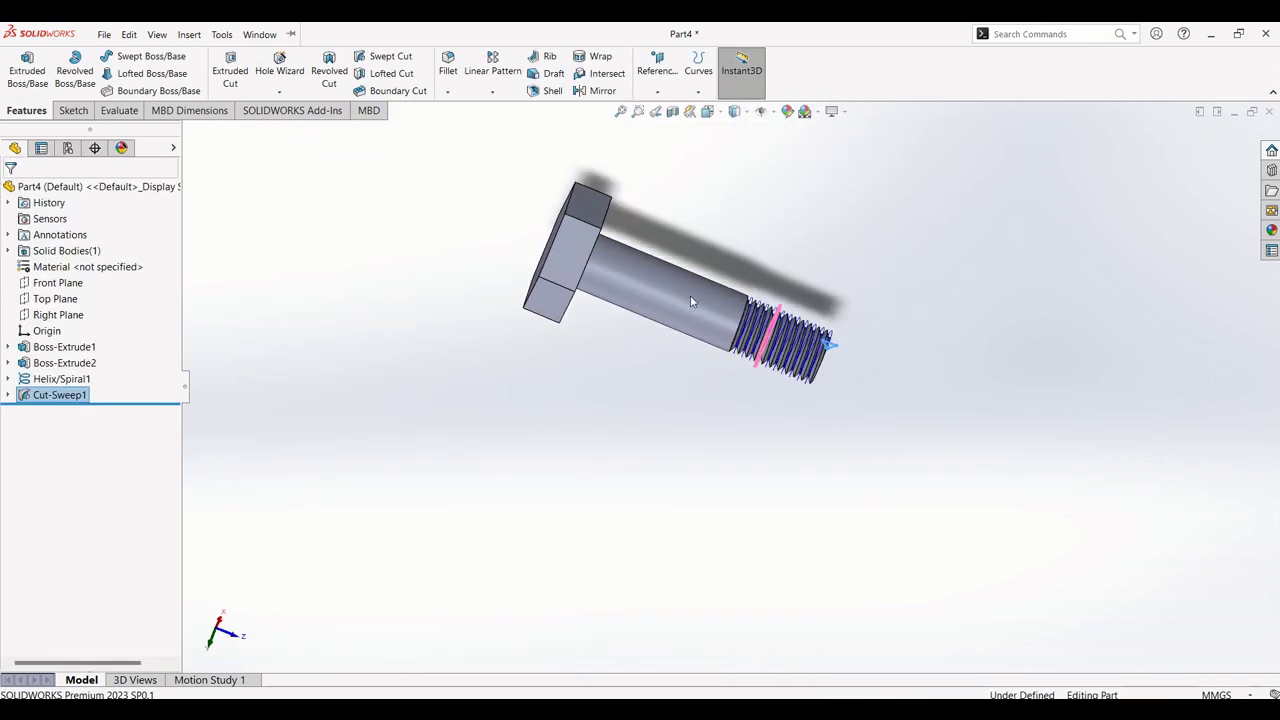
{"action": "scroll", "coordinate": [700, 252], "scroll_direction": "down", "scroll_amount": 3}
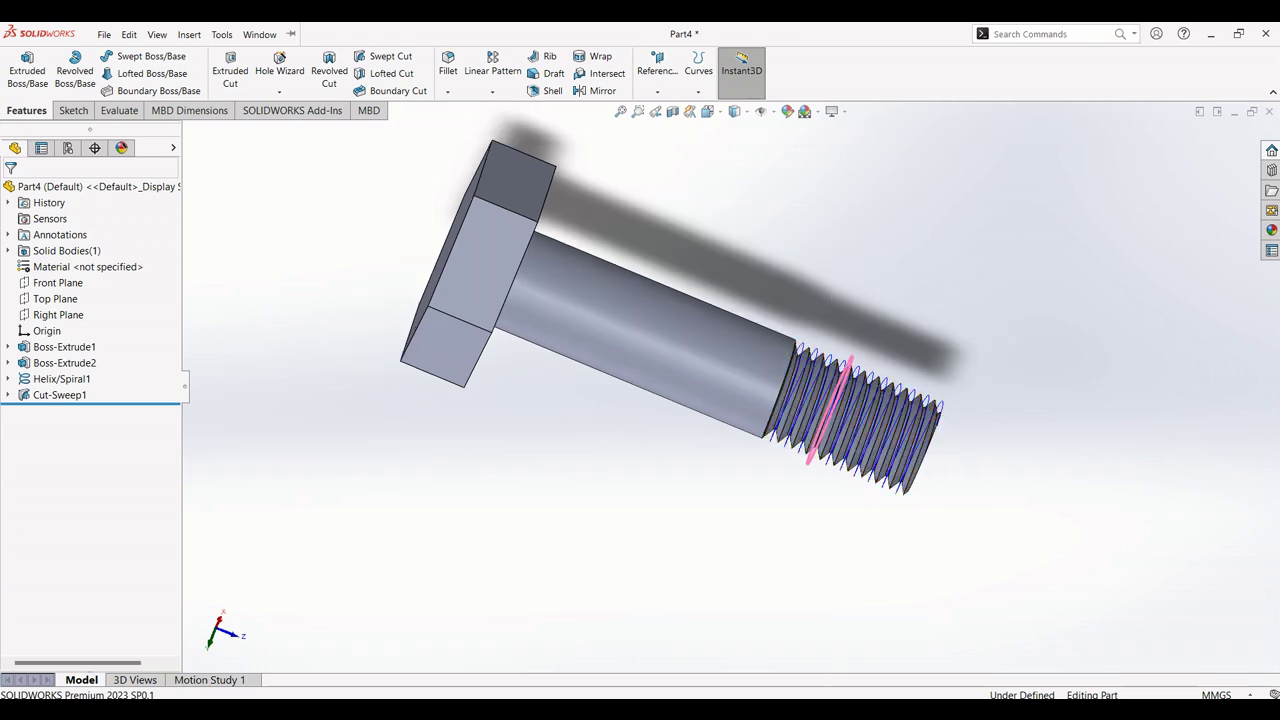
{"action": "key", "text": "alt+Tab"}
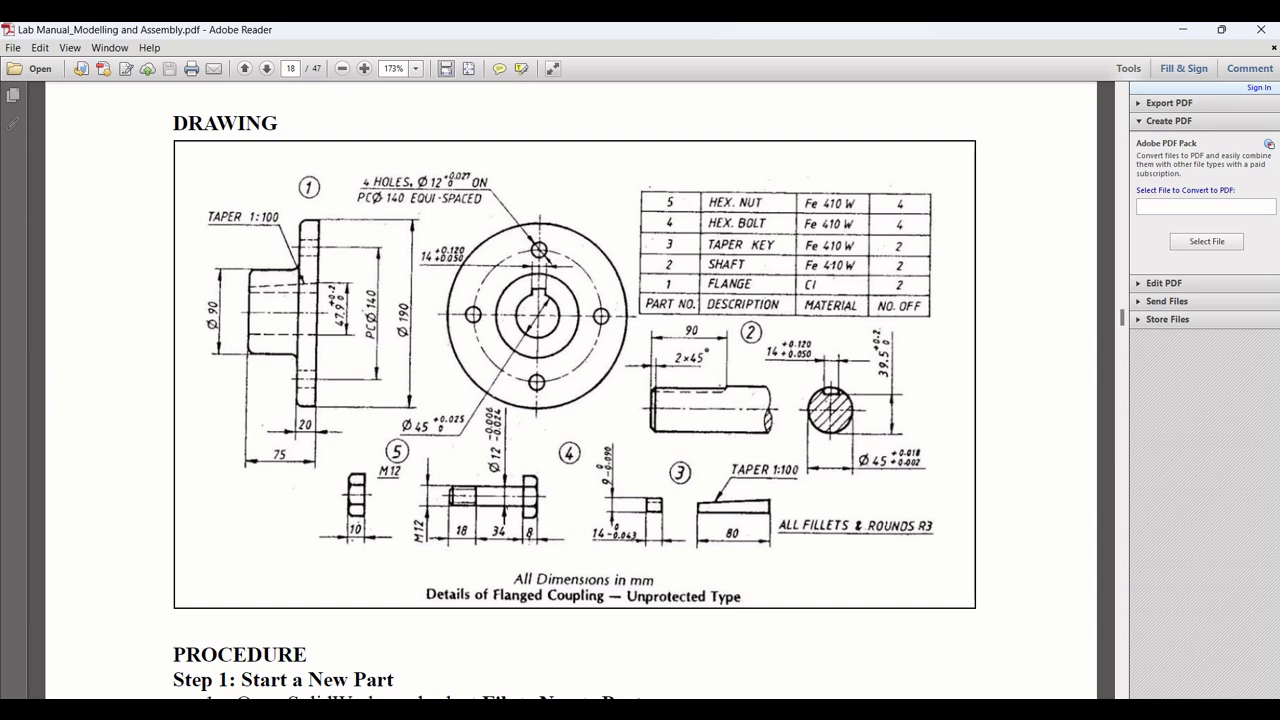
{"action": "key", "text": "alt+Tab"}
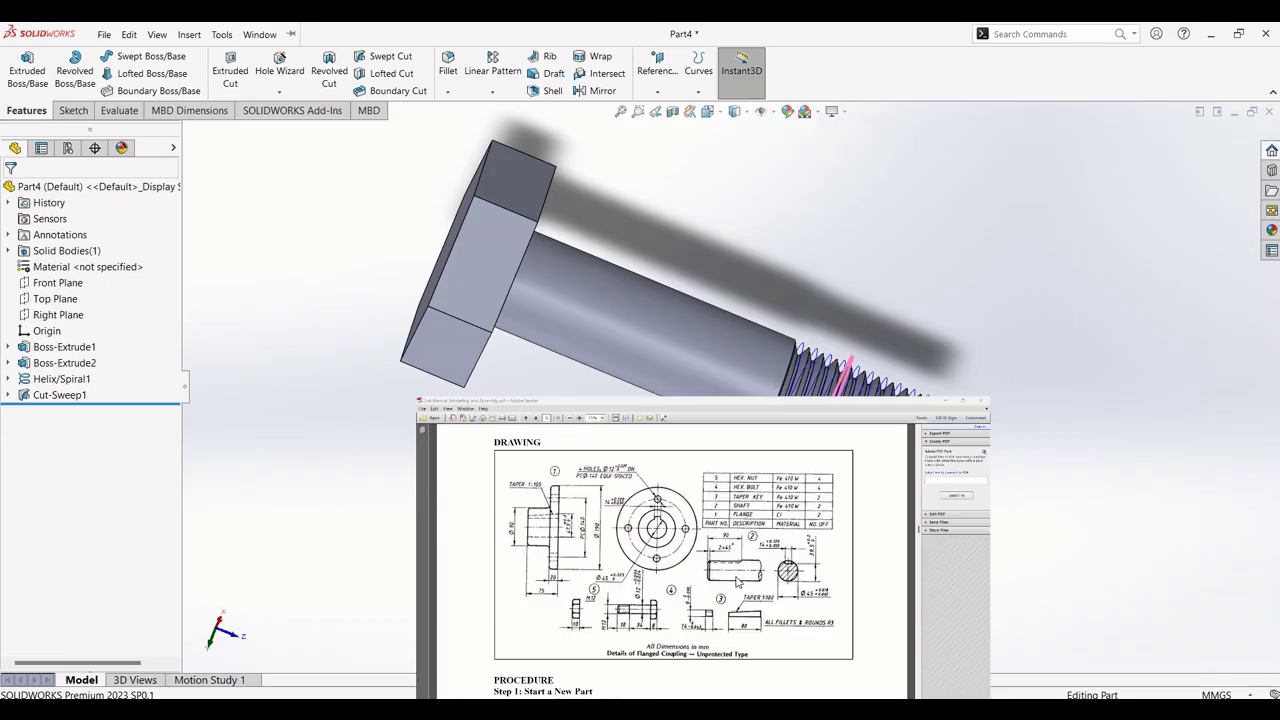
{"action": "scroll", "coordinate": [488, 188], "scroll_direction": "down", "scroll_amount": 4}
{"action": "scroll", "coordinate": [567, 203], "scroll_direction": "up", "scroll_amount": 2}
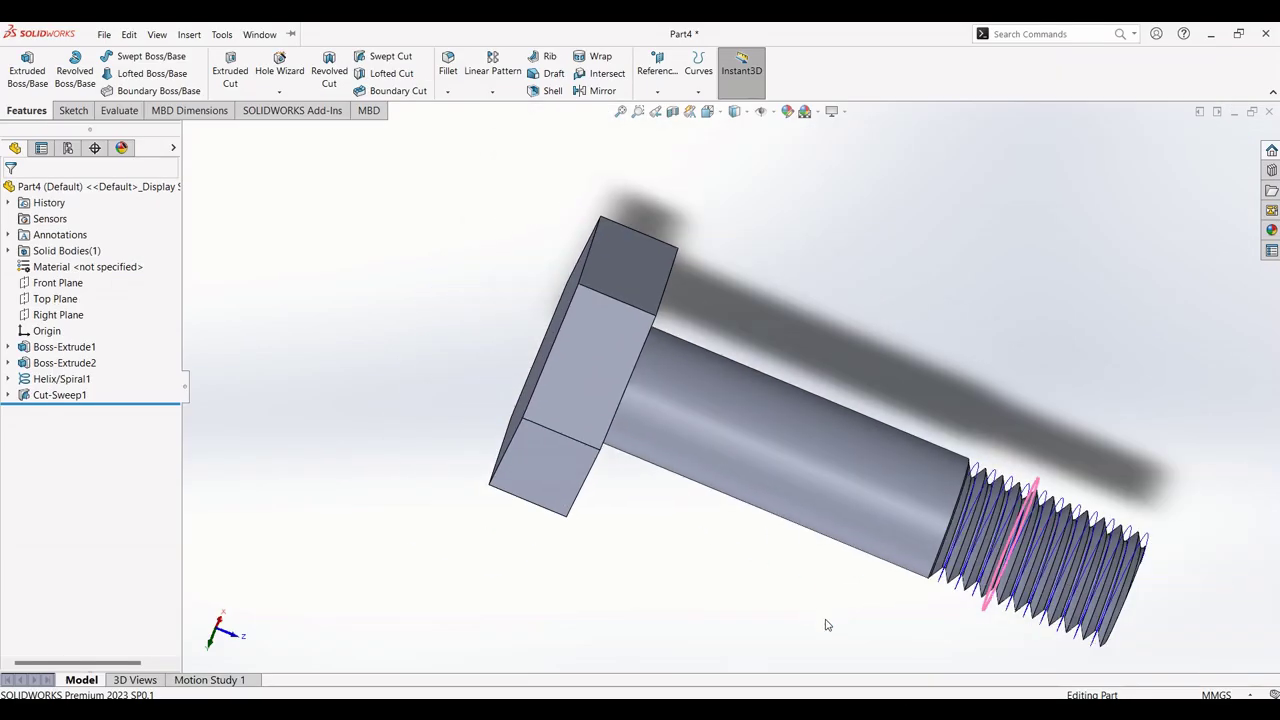
{"action": "left_click", "coordinate": [808, 710]}
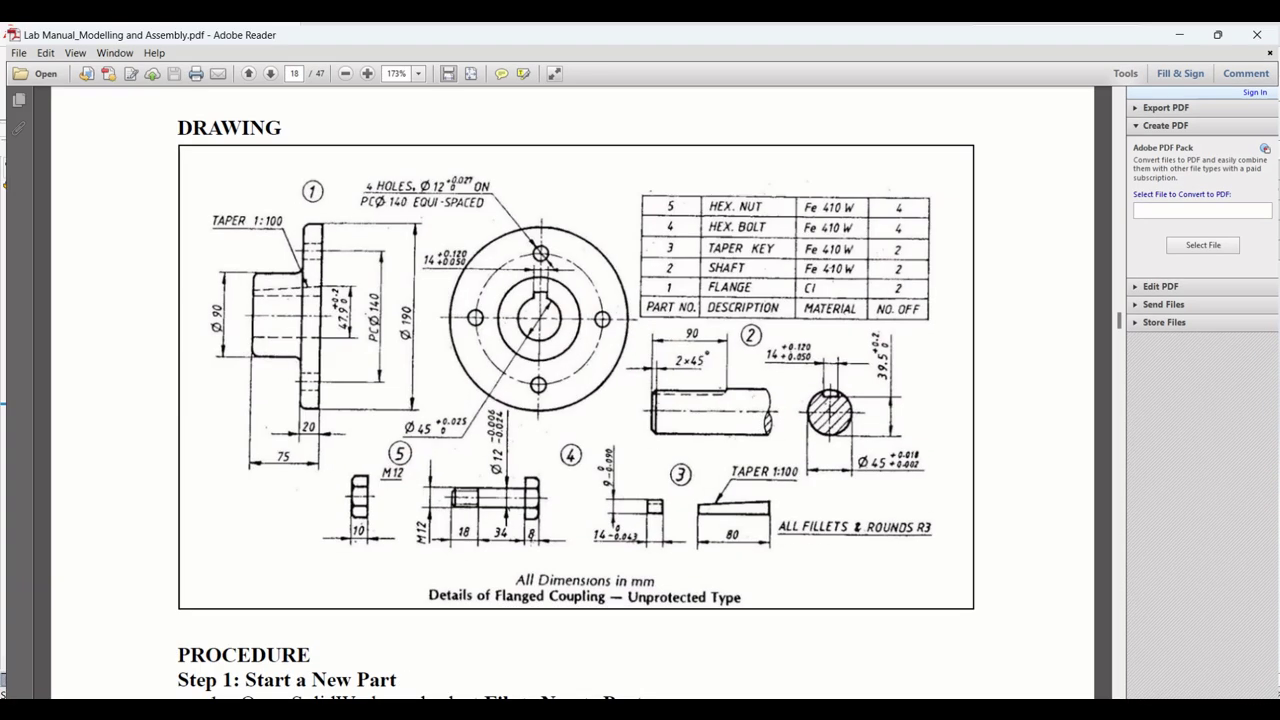
{"action": "key", "text": "alt+Tab"}
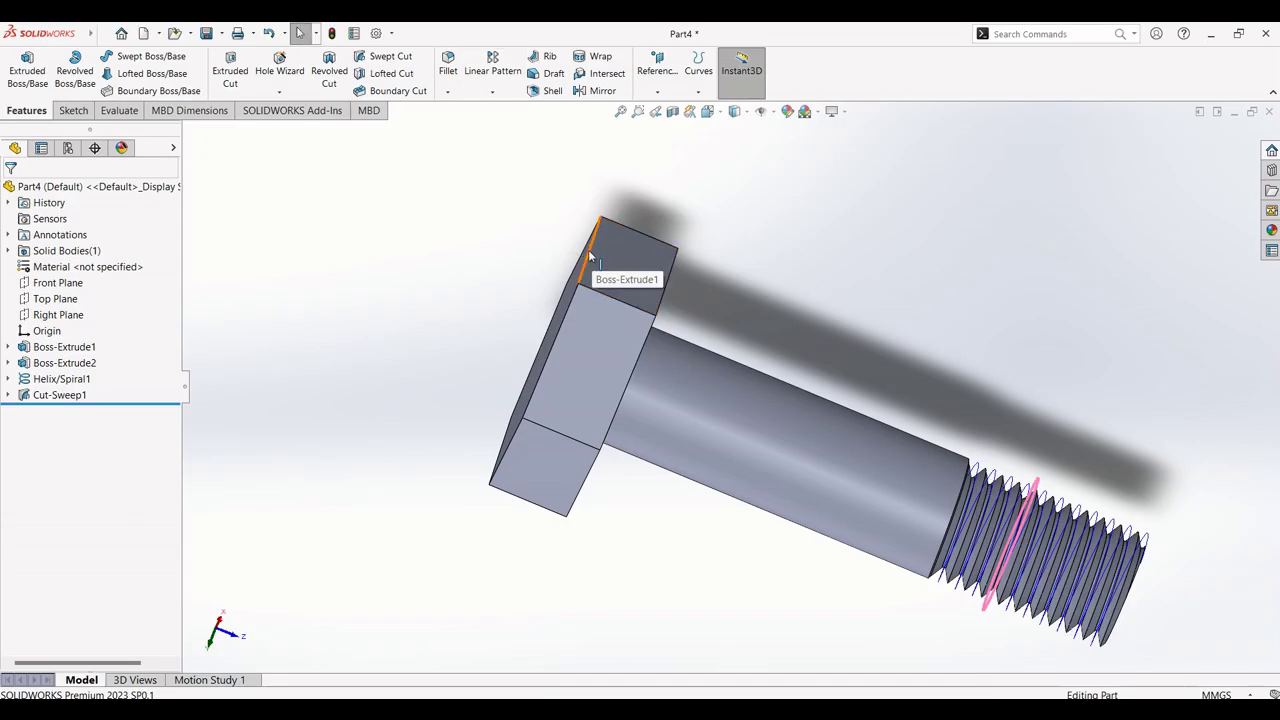
Step: Fillet all the edges of the hex head's outer end face with a 3 mm radius
{"action": "middle_click_drag", "start_coordinate": [586, 263], "coordinate": [815, 398]}
{"action": "left_click", "coordinate": [761, 422]}
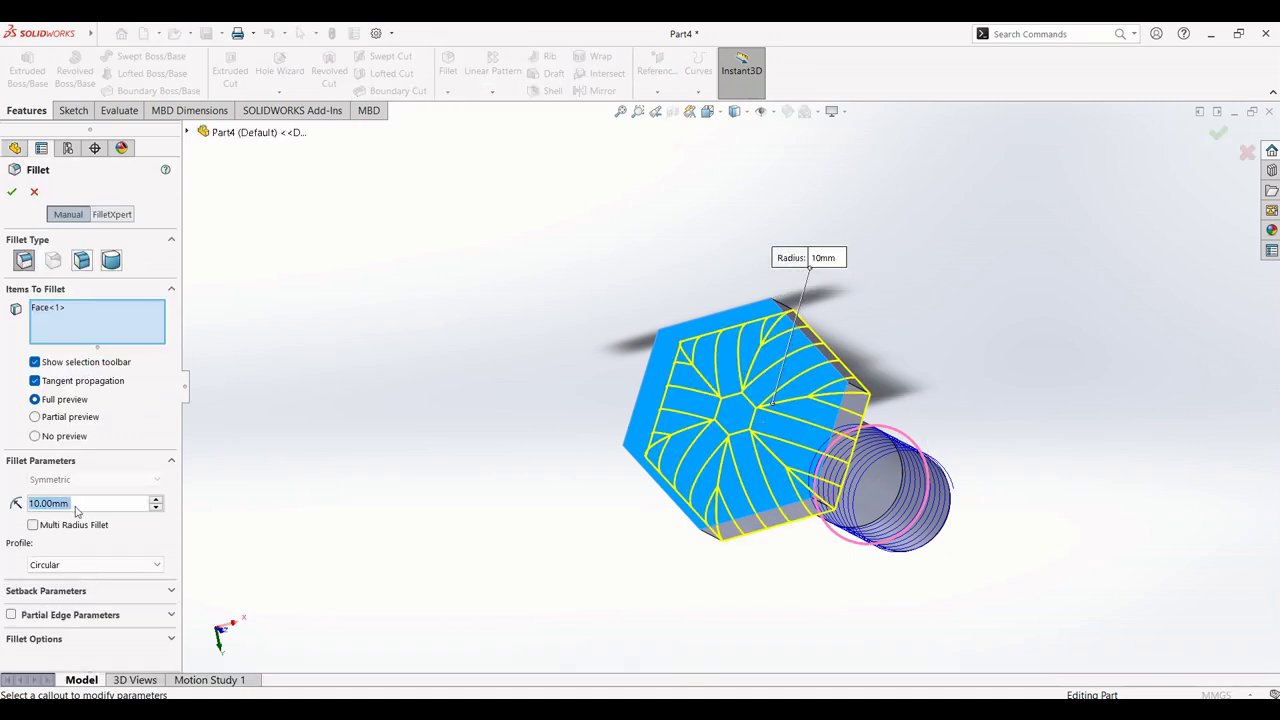
{"action": "type", "text": "3"}
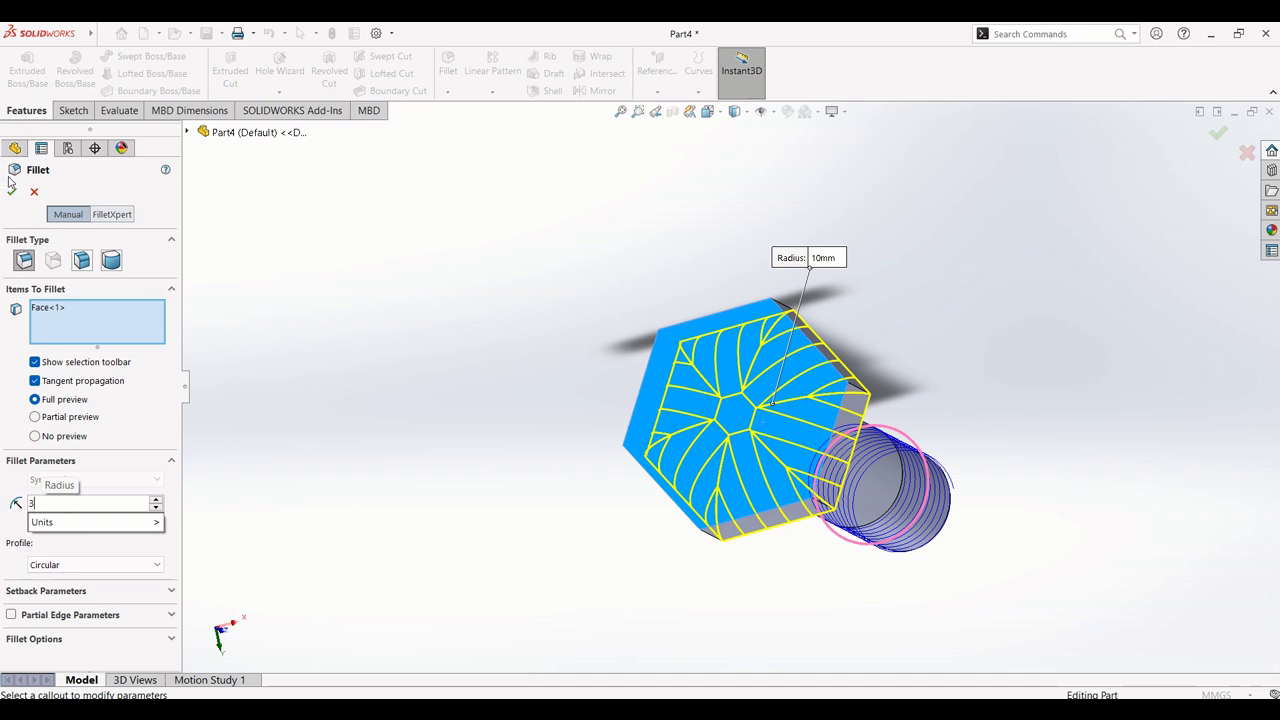
{"action": "key", "text": "Return"}
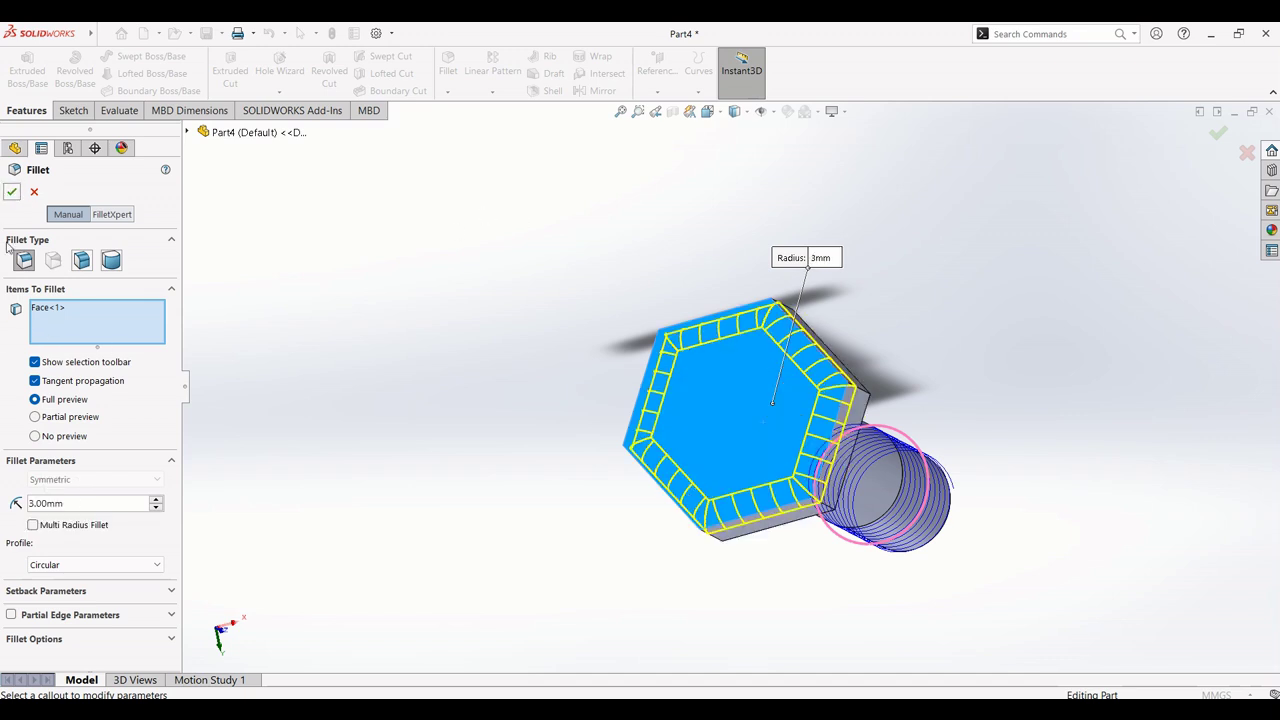
{"action": "left_click", "coordinate": [11, 193]}
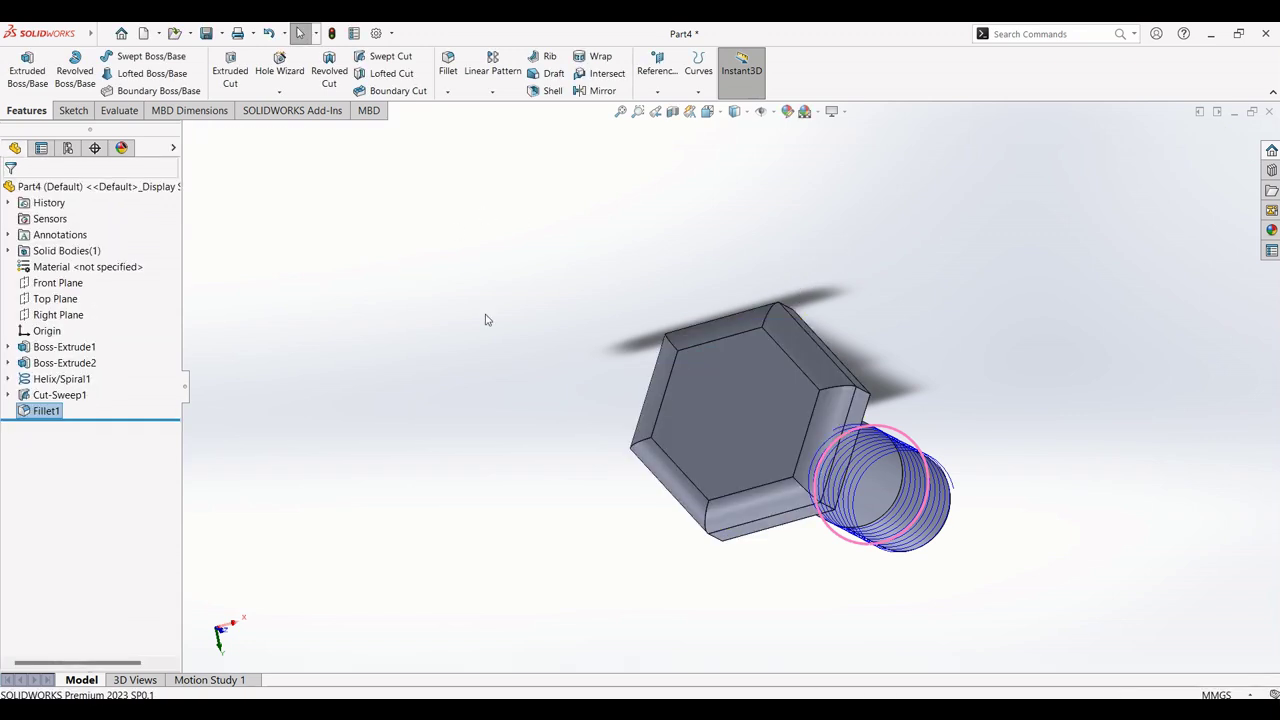
Step: Inspect the finished bolt and its thread, and save the part as Hex Bolt in the flange_1 folder
{"action": "middle_click_drag", "start_coordinate": [486, 320], "coordinate": [409, 310]}
{"action": "scroll", "coordinate": [949, 514], "scroll_direction": "down", "scroll_amount": 2}
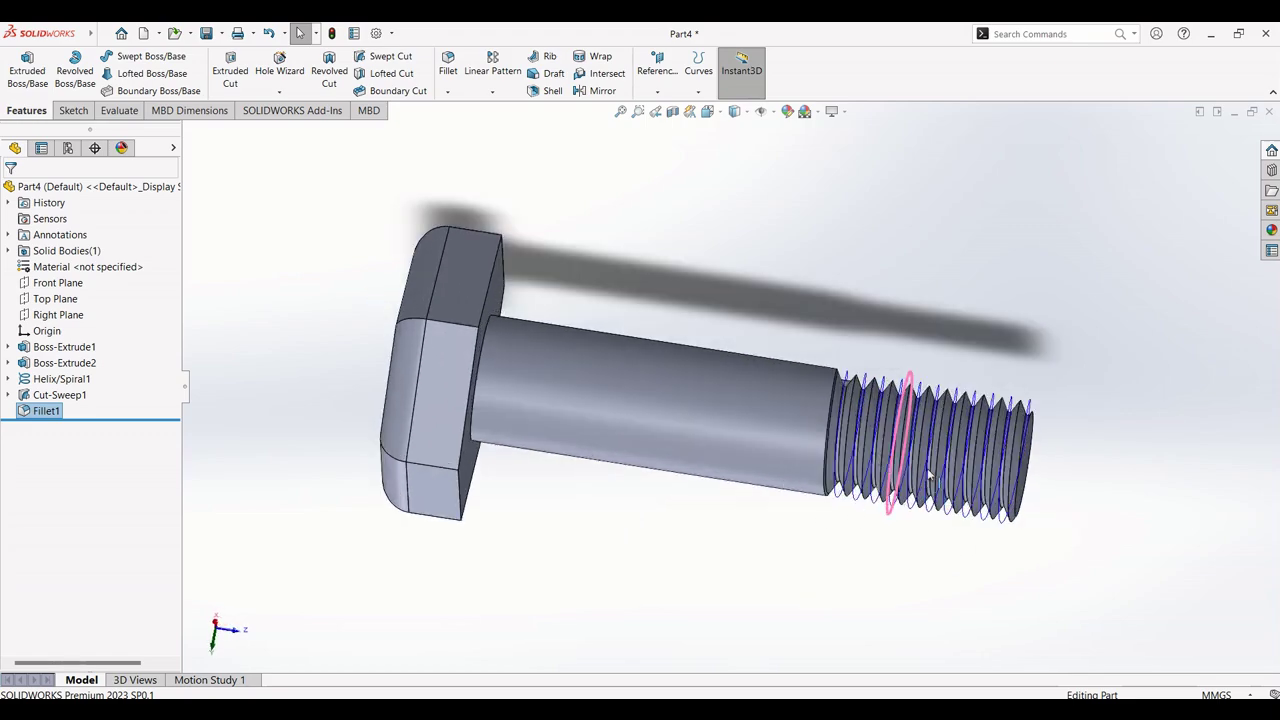
{"action": "middle_click_drag", "start_coordinate": [650, 297], "coordinate": [676, 640]}
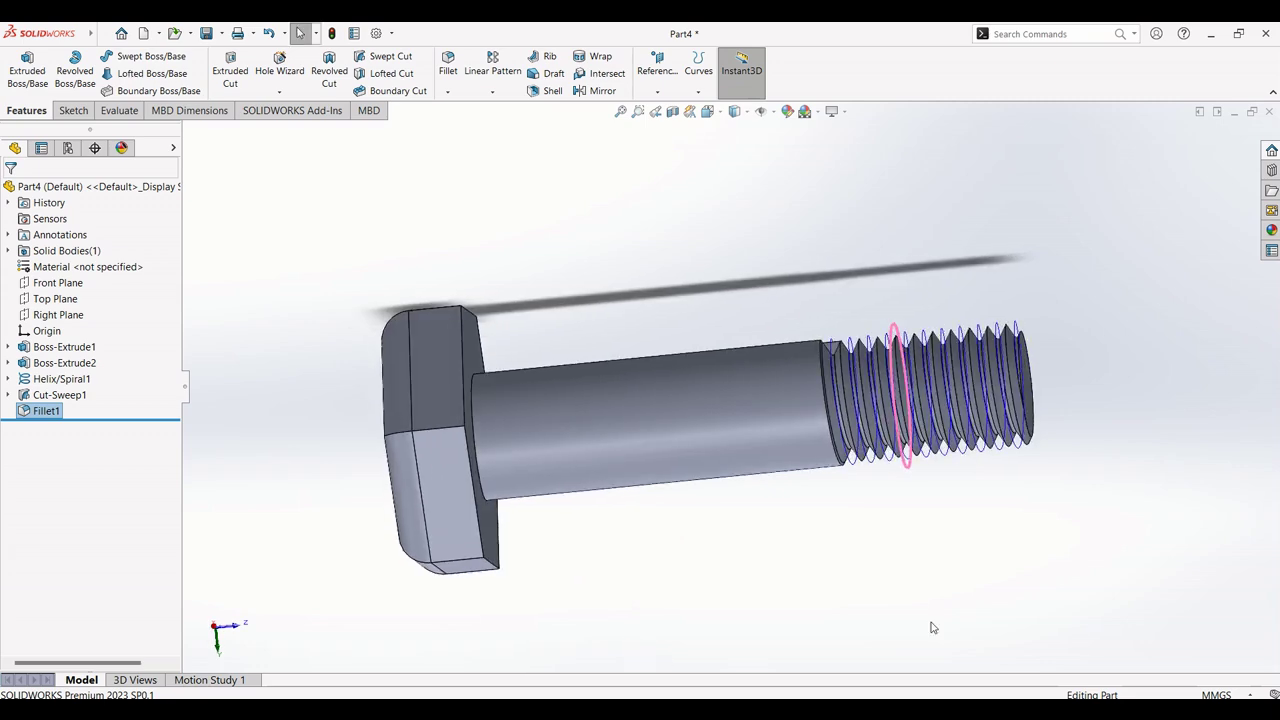
{"action": "scroll", "coordinate": [997, 259], "scroll_direction": "down", "scroll_amount": 4}
{"action": "scroll", "coordinate": [1020, 350], "scroll_direction": "down", "scroll_amount": 2}
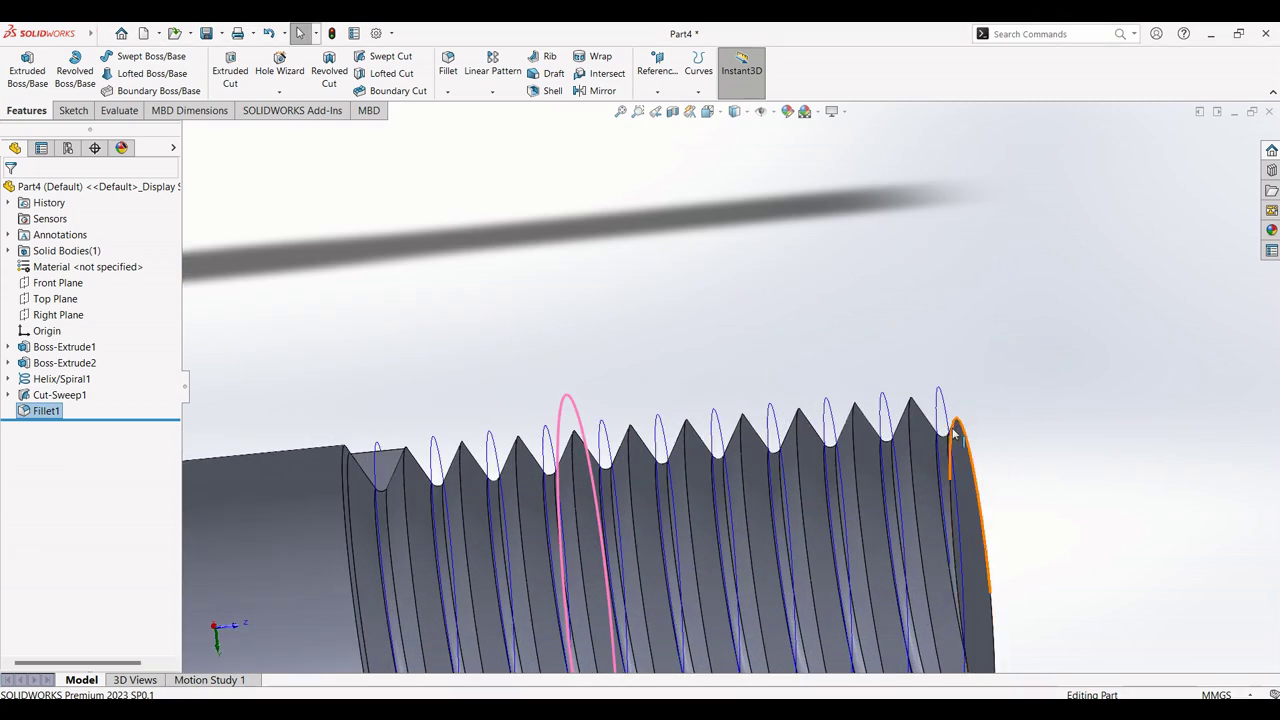
{"action": "scroll", "coordinate": [960, 400], "scroll_direction": "up", "scroll_amount": 5}
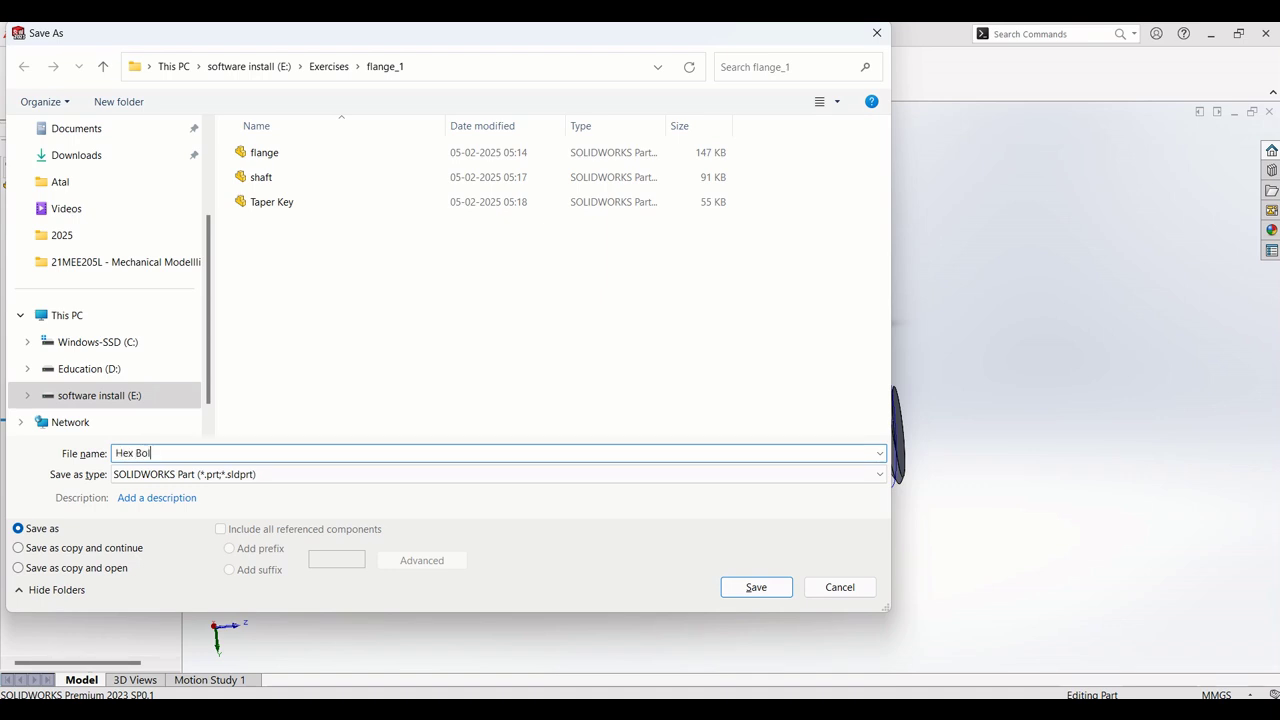
{"action": "key", "text": "Return"}
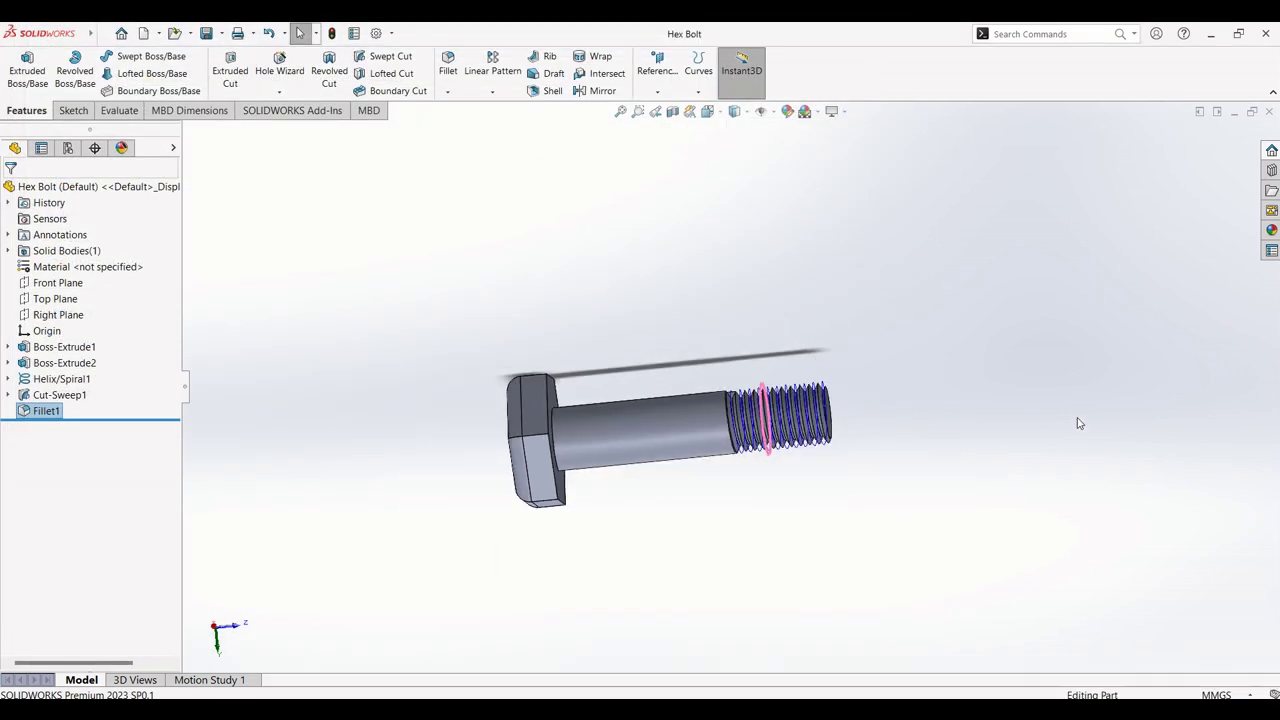
Step: Examine the hex nut details in the lab manual drawing in Adobe Reader, and return to SOLIDWORKS
{"action": "left_click", "coordinate": [808, 710]}
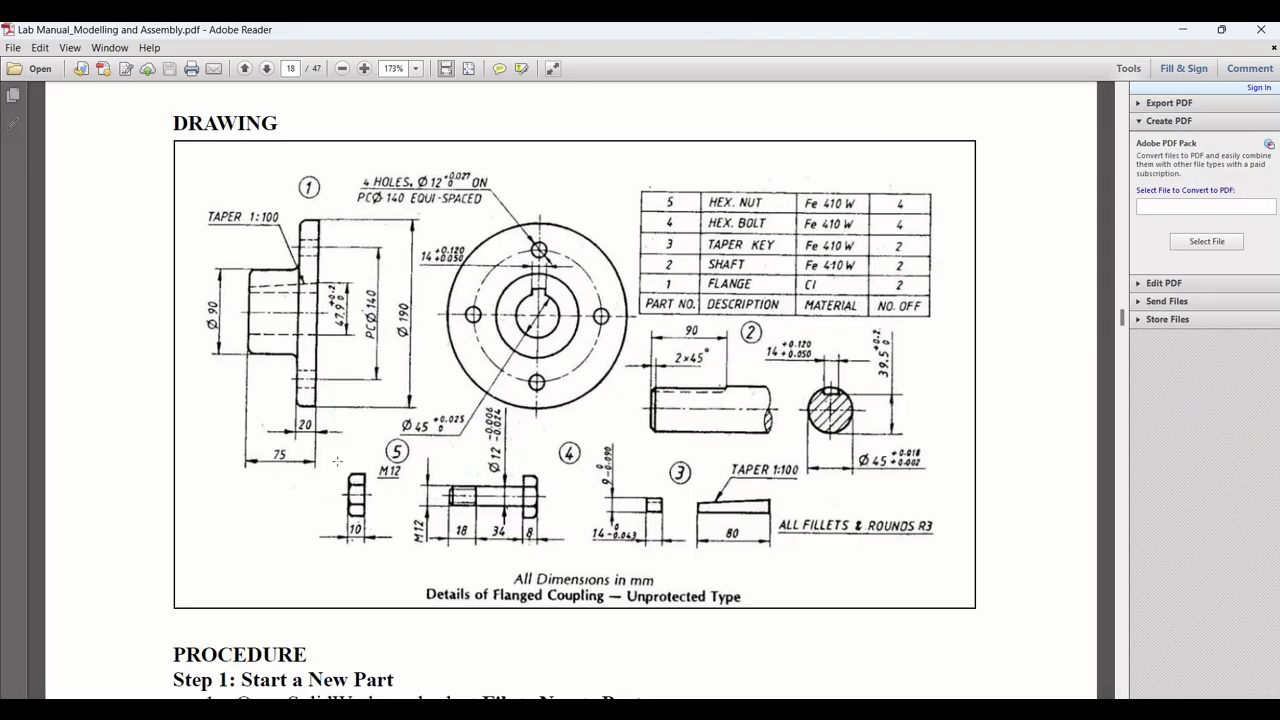
{"action": "left_click_drag", "start_coordinate": [334, 459], "coordinate": [392, 547]}
{"action": "left_click", "coordinate": [381, 559]}
{"action": "left_click", "coordinate": [371, 514]}
{"action": "left_click", "coordinate": [808, 710]}
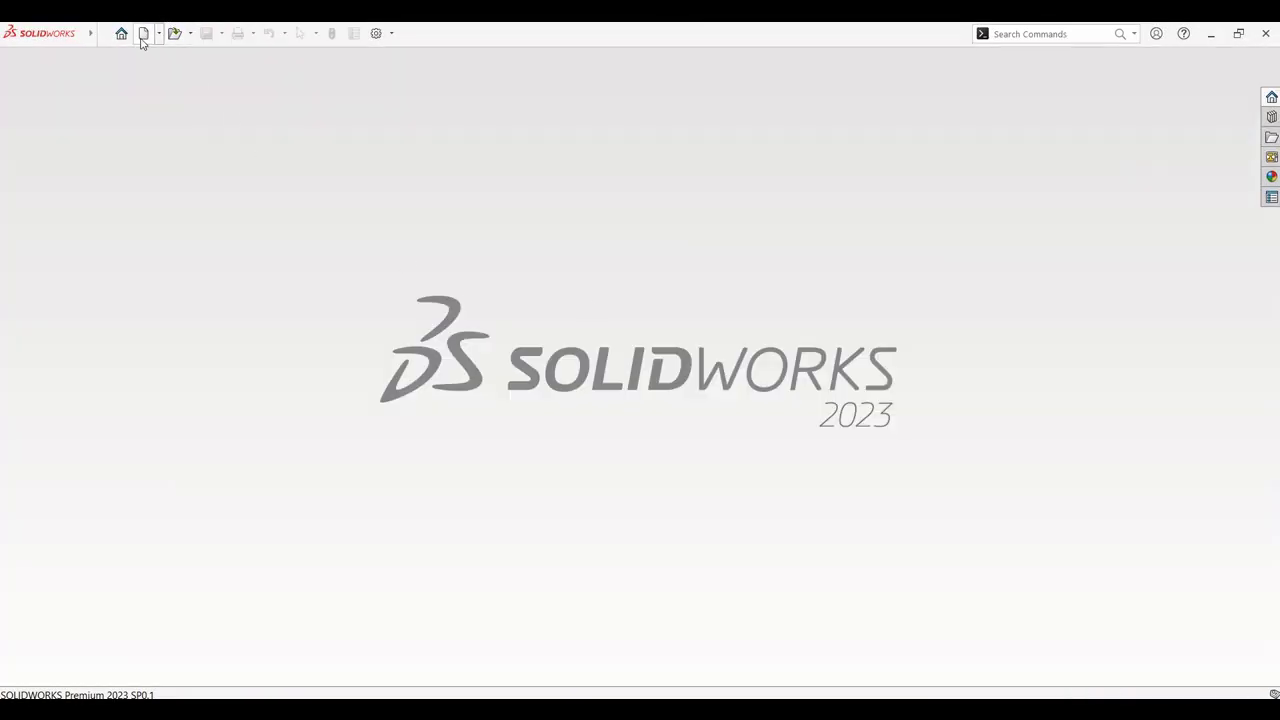
Step: Start a new part and sketch a hexagon about 95 mm across flats on the Front Plane, centred on the origin
{"action": "left_click", "coordinate": [143, 34]}
{"action": "left_click", "coordinate": [544, 552]}
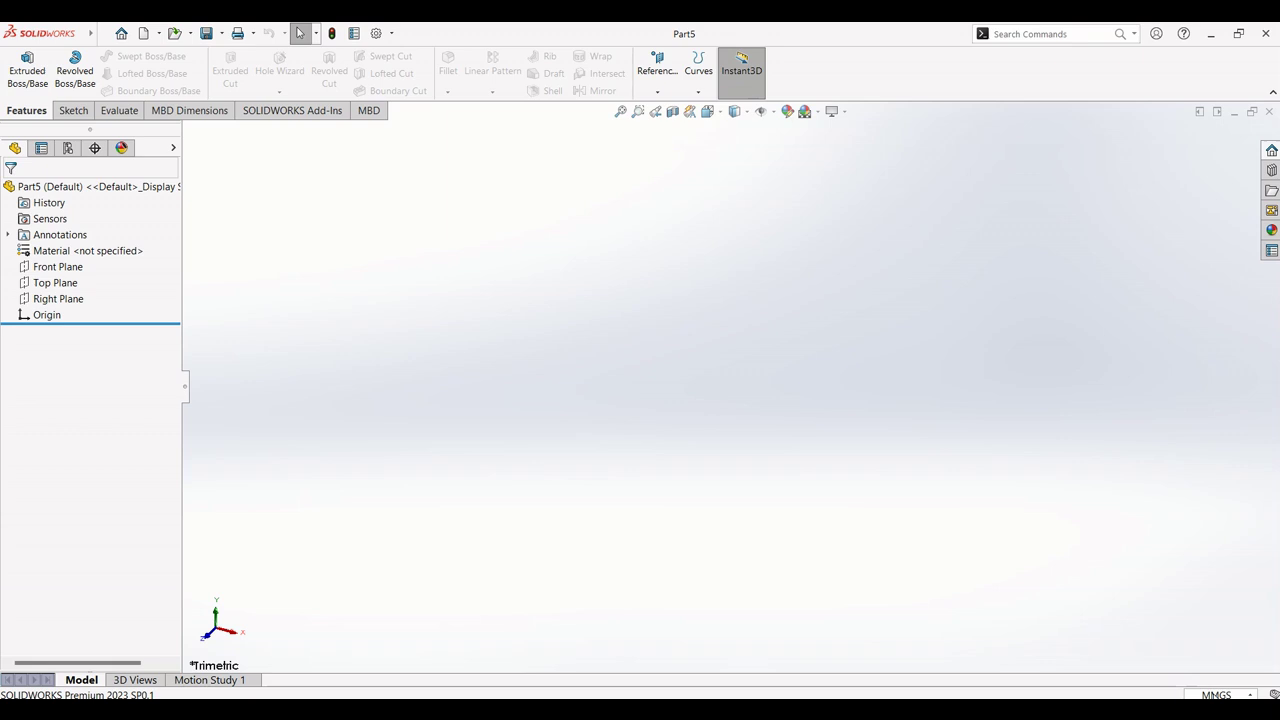
{"action": "left_click", "coordinate": [85, 267]}
{"action": "left_click", "coordinate": [84, 246]}
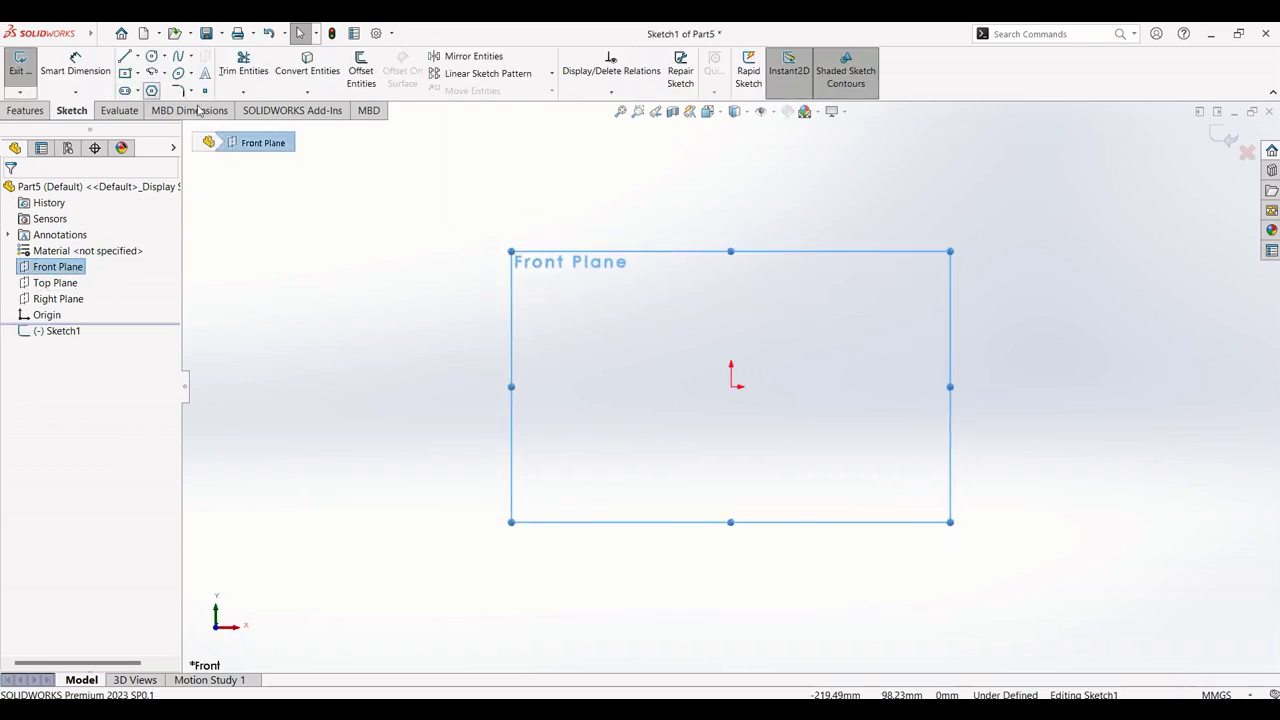
{"action": "left_click", "coordinate": [151, 90]}
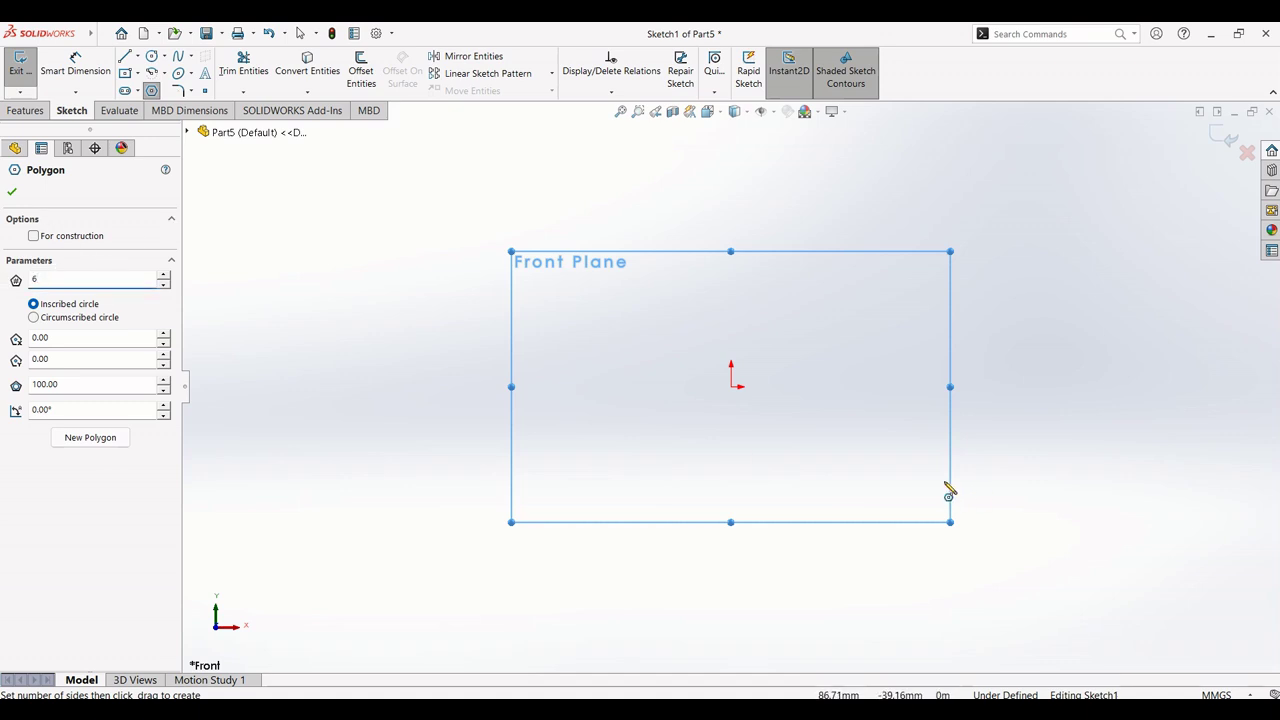
{"action": "left_click", "coordinate": [733, 388]}
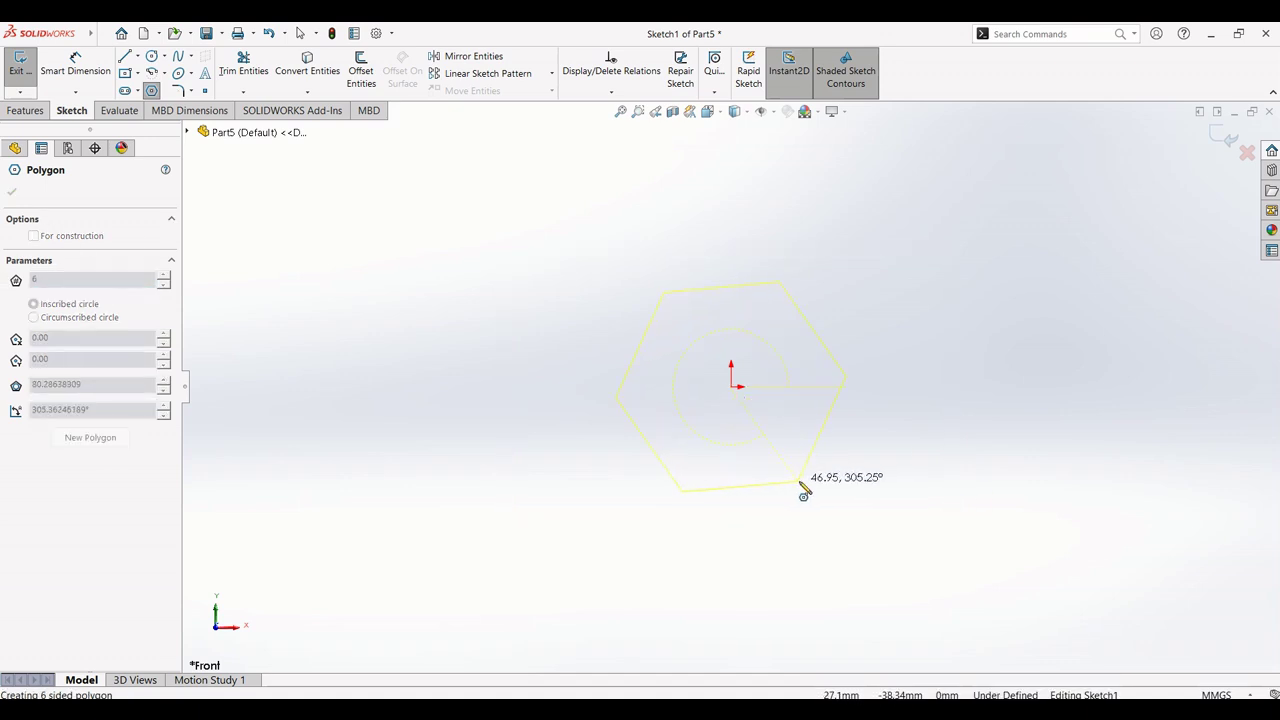
{"action": "left_click", "coordinate": [868, 389]}
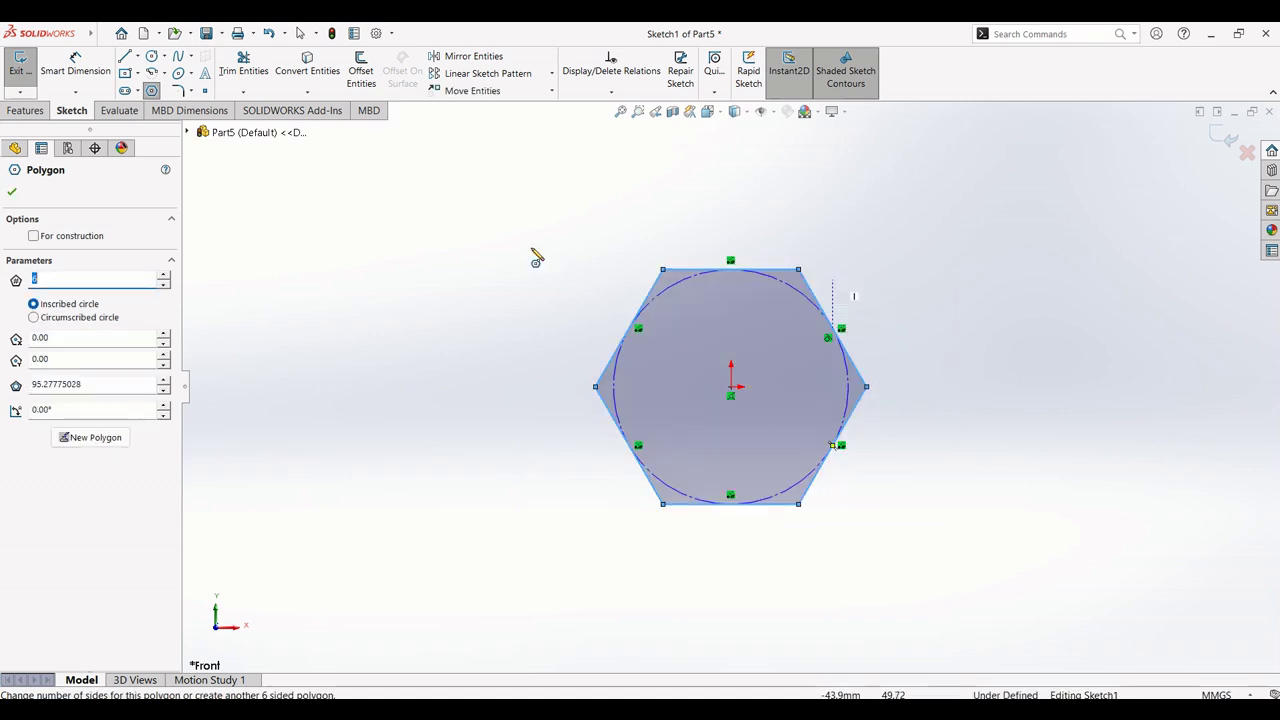
{"action": "key", "text": "Escape"}
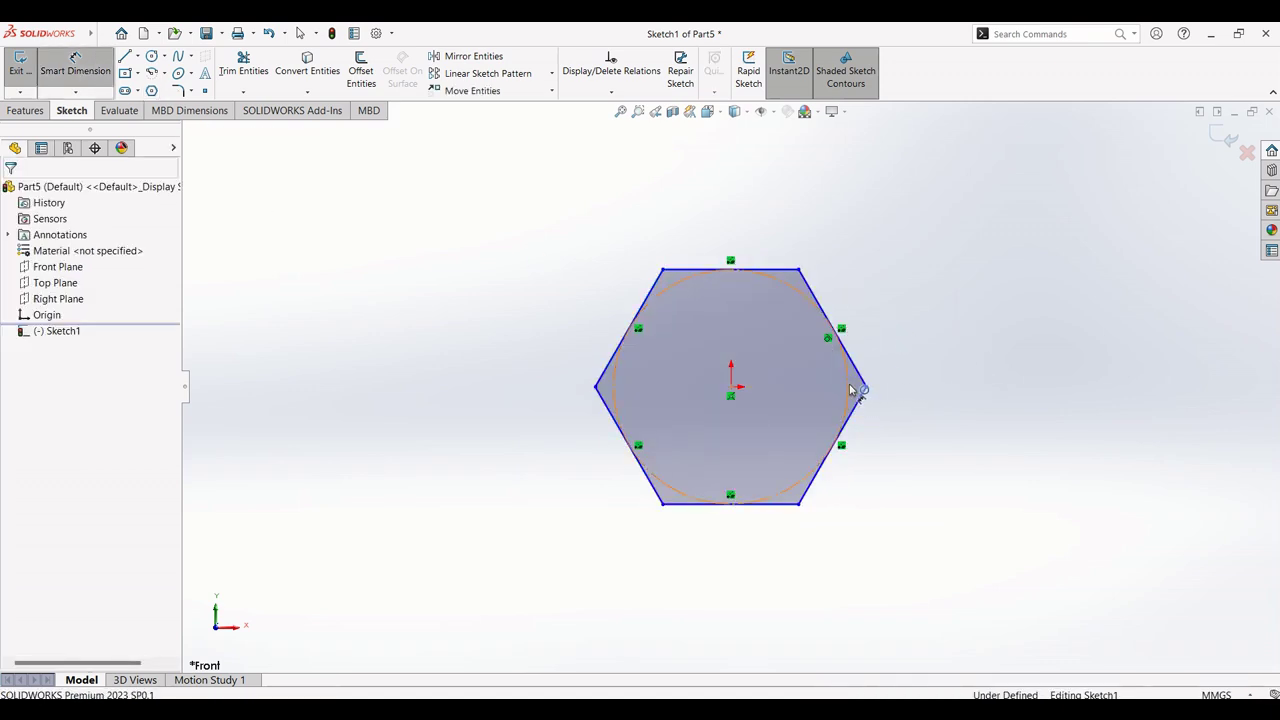
Step: Dimension the hexagon's inscribed circle to a diameter of 24 mm
{"action": "left_click", "coordinate": [850, 387]}
{"action": "left_click", "coordinate": [975, 394]}
{"action": "left_click", "coordinate": [974, 391]}
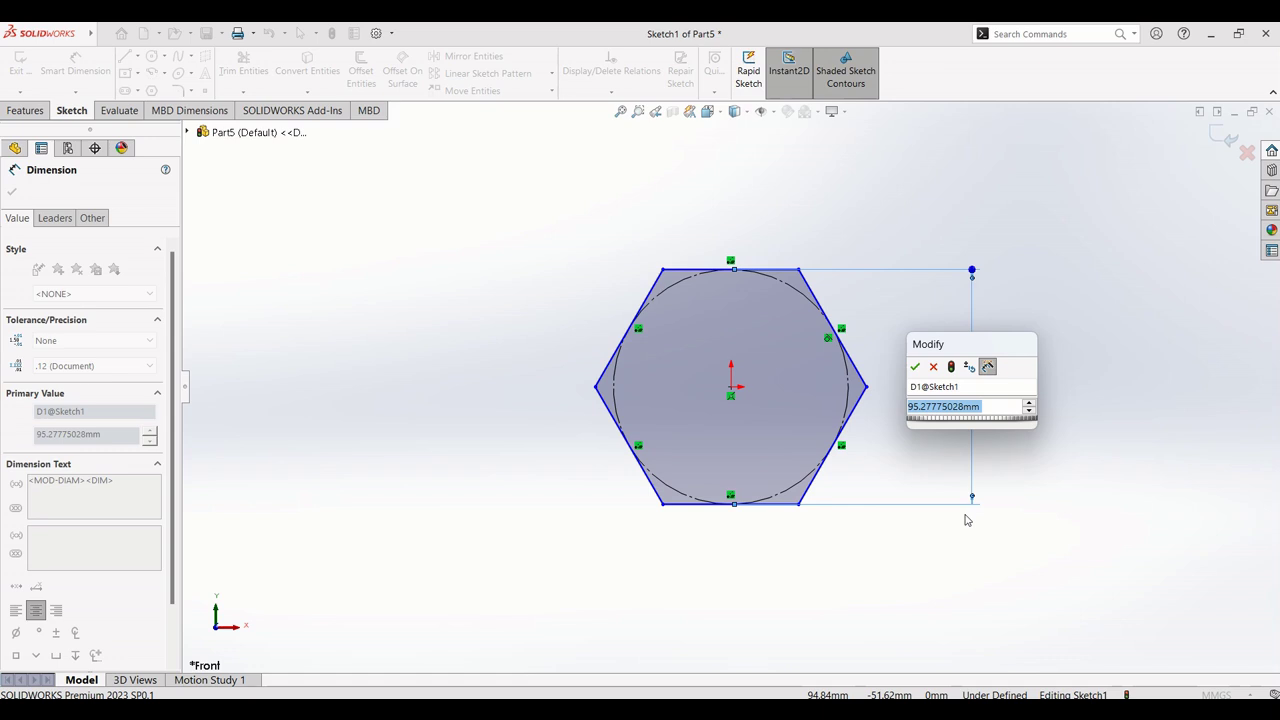
{"action": "type", "text": "24"}
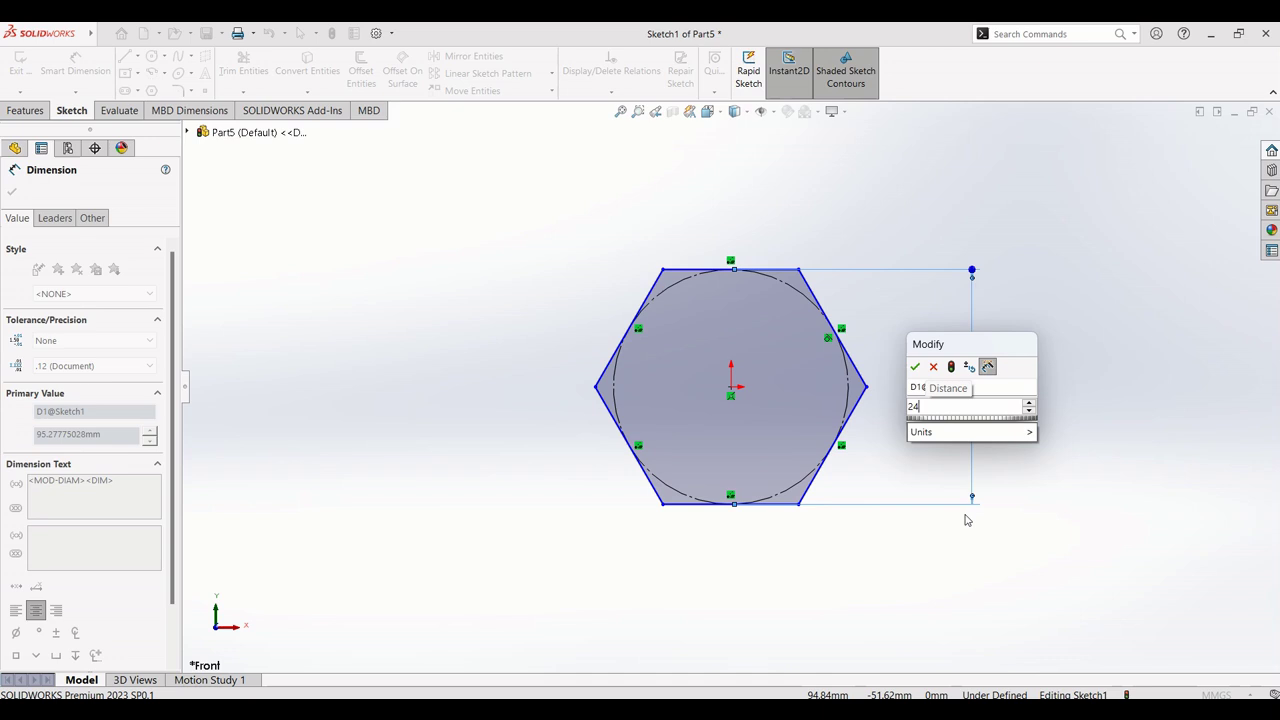
{"action": "left_click", "coordinate": [917, 367]}
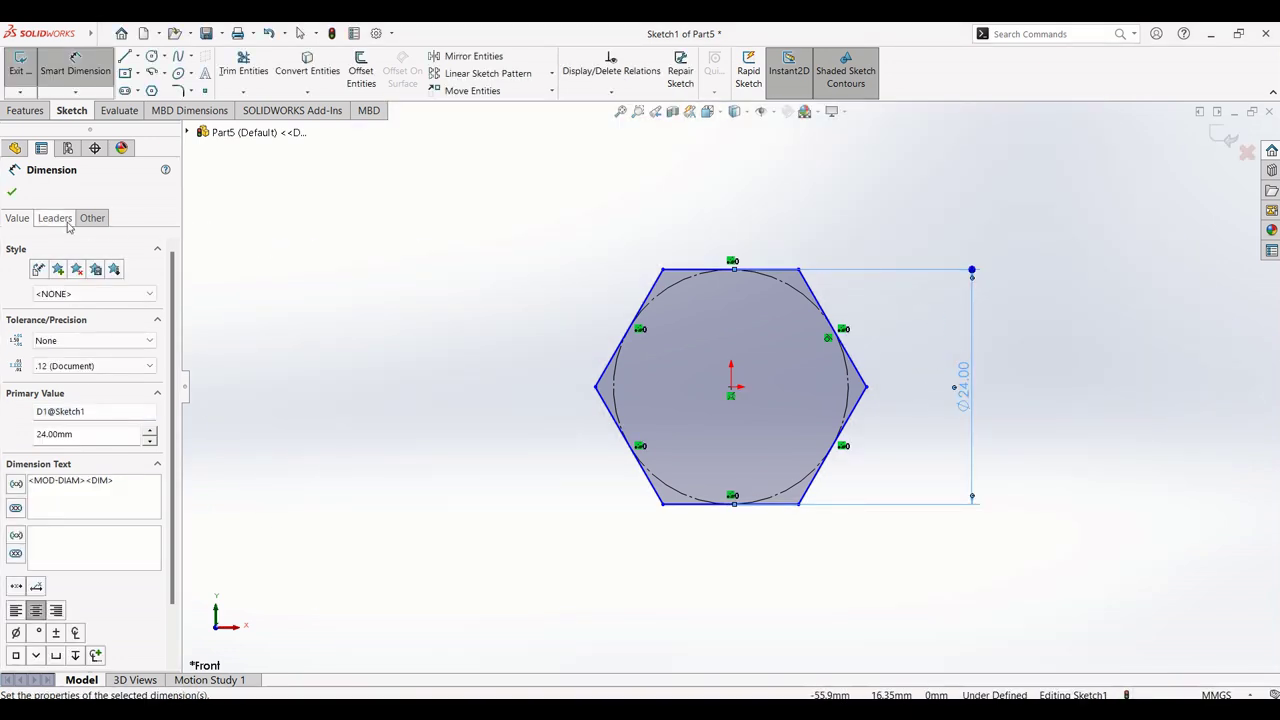
{"action": "left_click", "coordinate": [10, 193]}
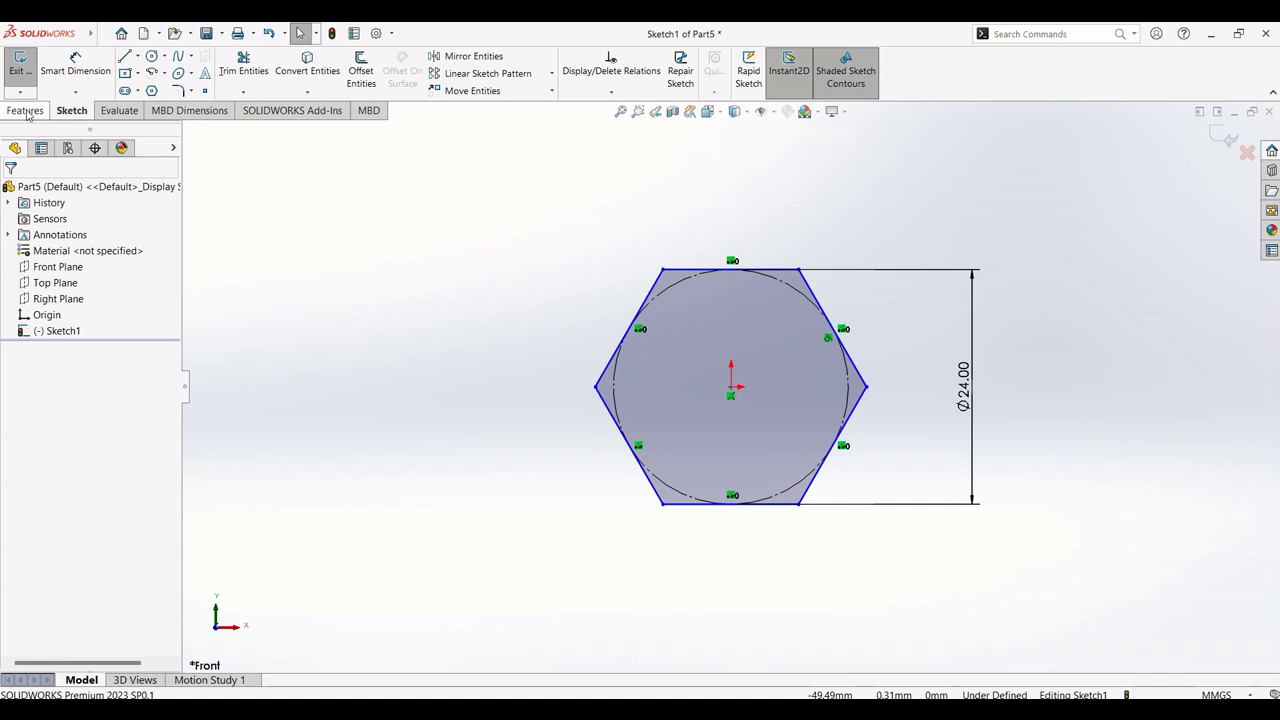
Step: Extrude the hexagon sketch 10 mm as a blind boss
{"action": "left_click", "coordinate": [26, 111]}
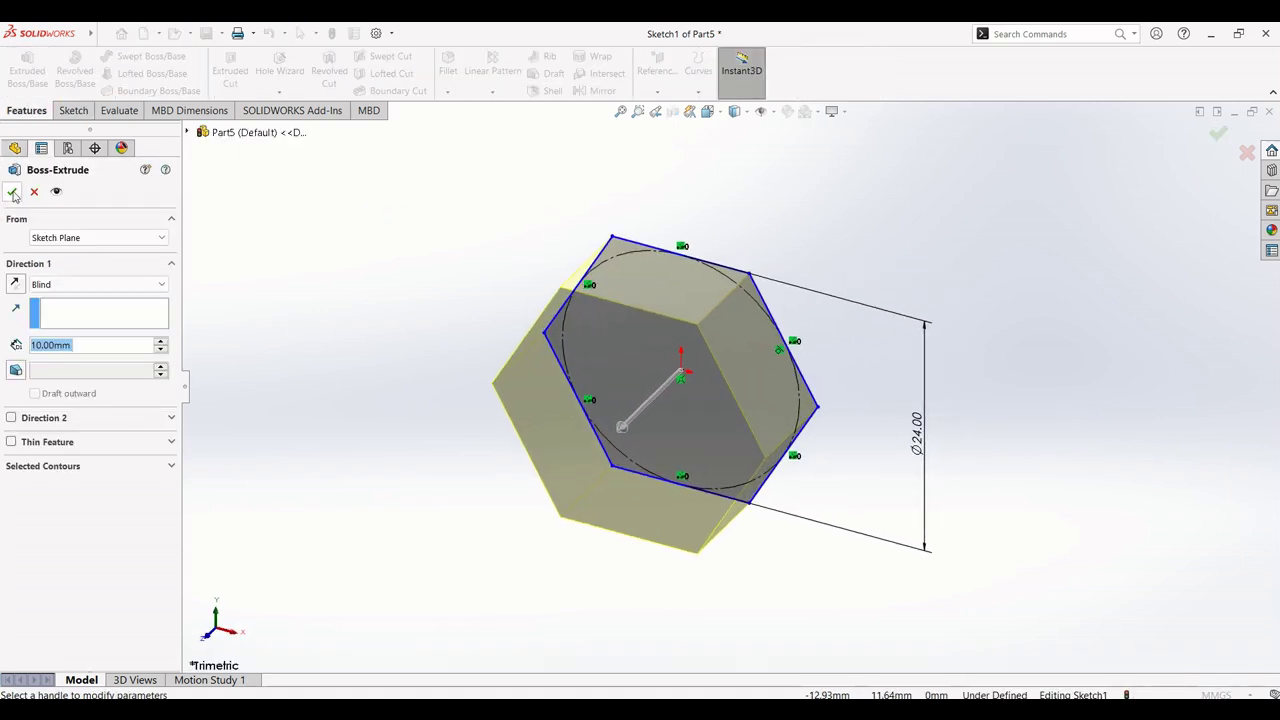
{"action": "left_click", "coordinate": [12, 192]}
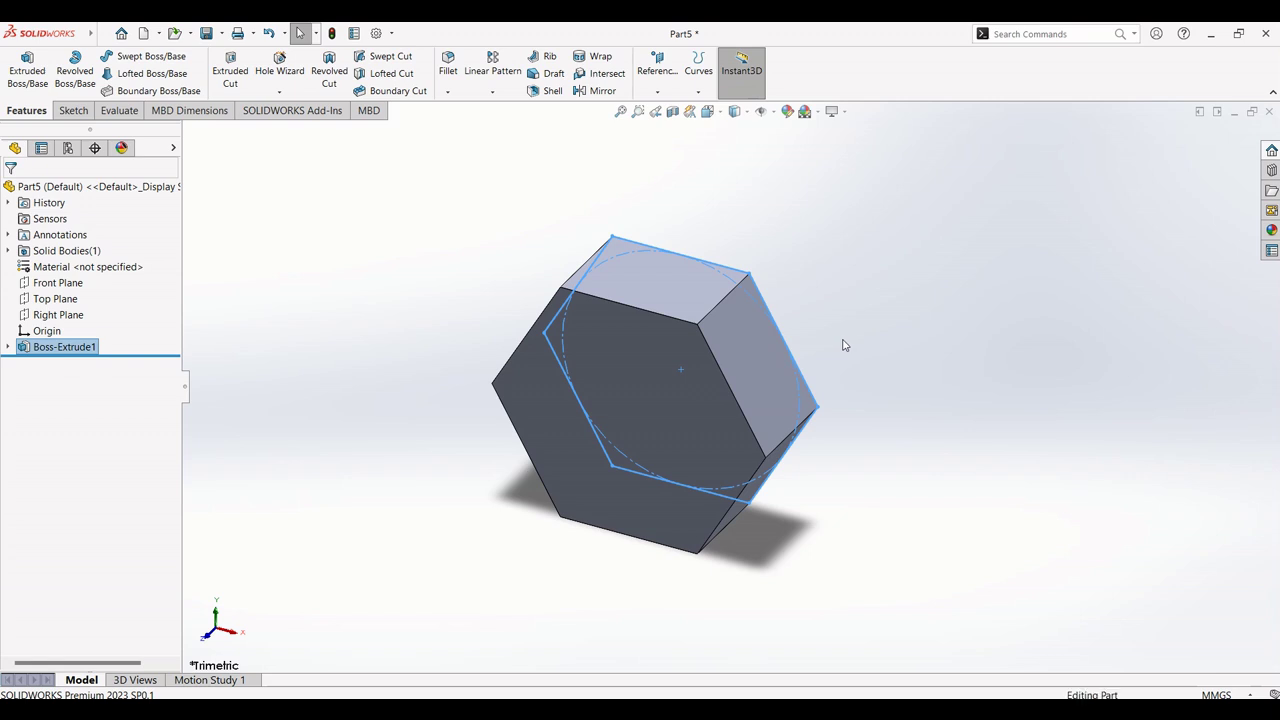
{"action": "middle_click_drag", "start_coordinate": [843, 345], "coordinate": [893, 328]}
{"action": "middle_click_drag", "start_coordinate": [930, 399], "coordinate": [897, 351]}
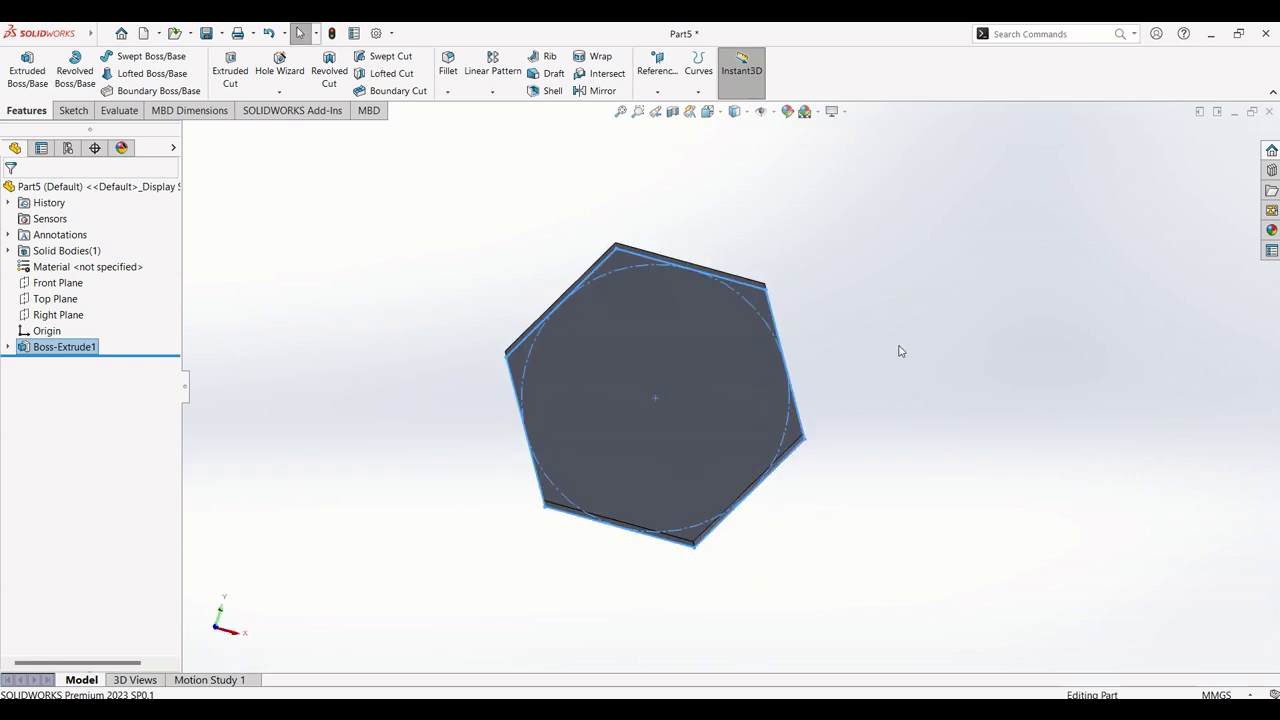
Step: Sketch a circle about 13 mm in diameter on the hexagonal front face, centred on the origin
{"action": "left_click", "coordinate": [645, 374]}
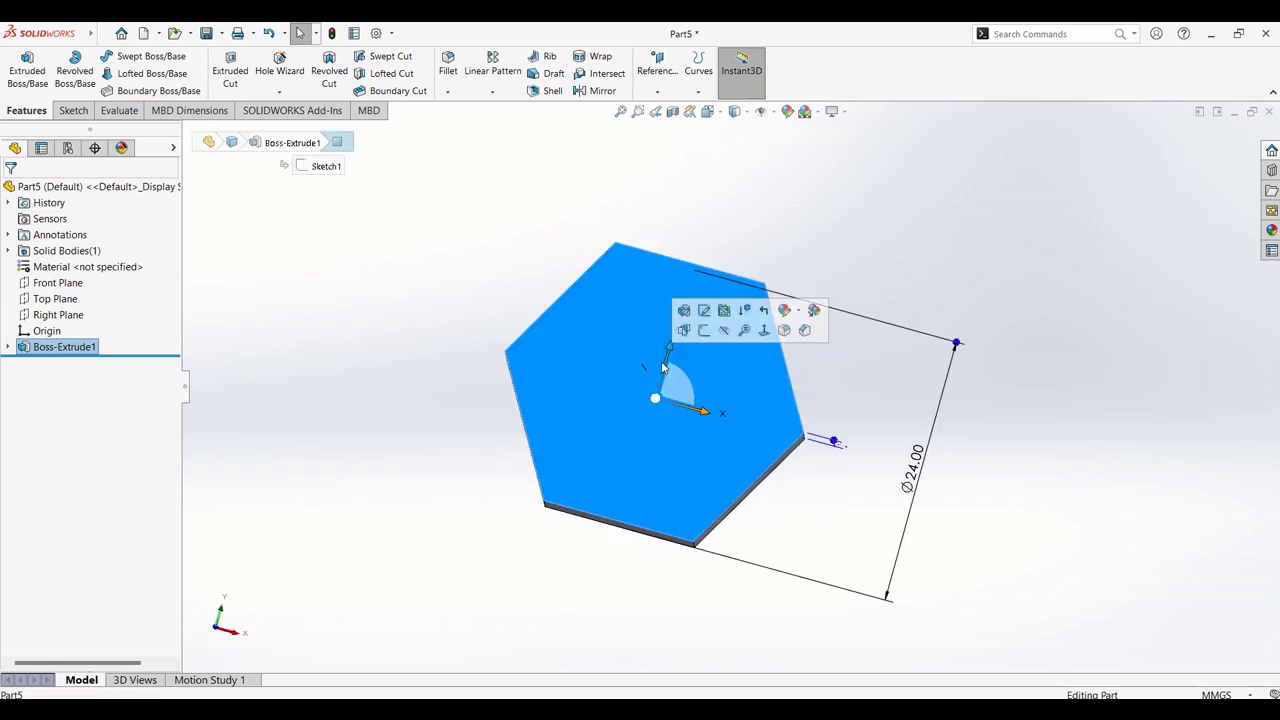
{"action": "left_click", "coordinate": [696, 337]}
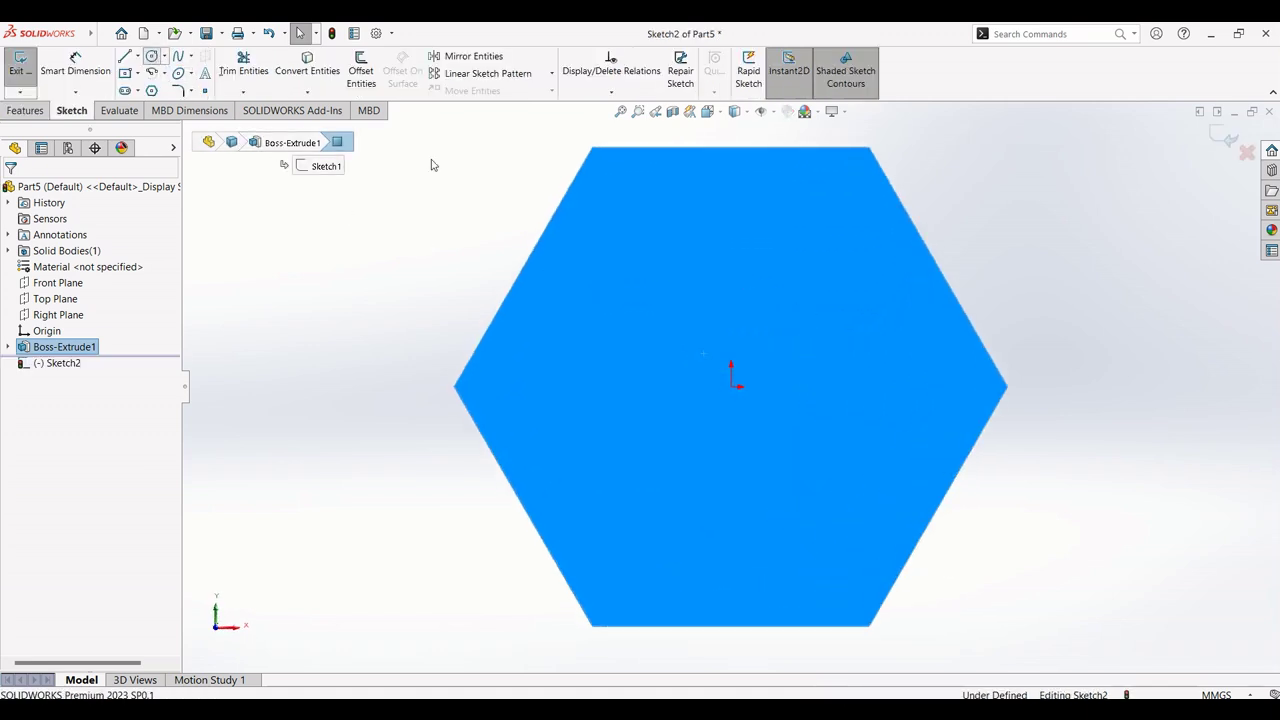
{"action": "left_click", "coordinate": [151, 56]}
{"action": "left_click", "coordinate": [731, 387]}
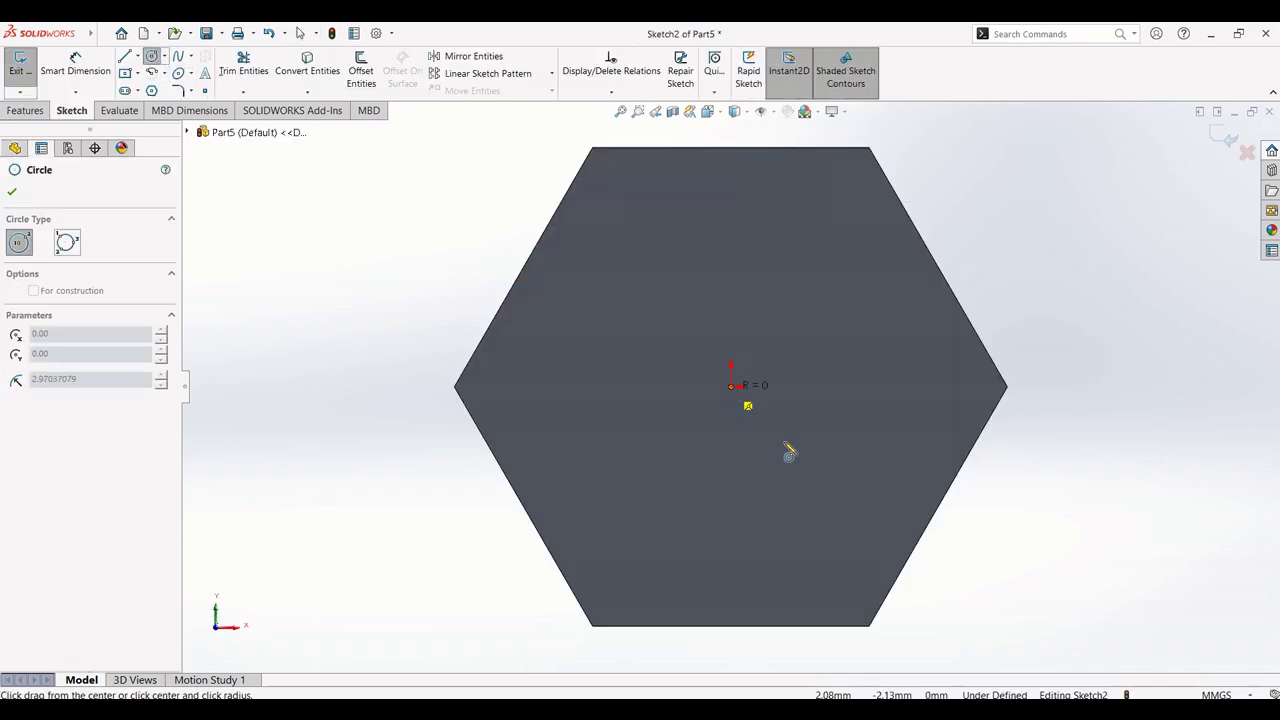
{"action": "left_click", "coordinate": [806, 500]}
Step: Dimension the circle on the hexagonal face to a diameter of 12 mm
{"action": "left_click", "coordinate": [77, 58]}
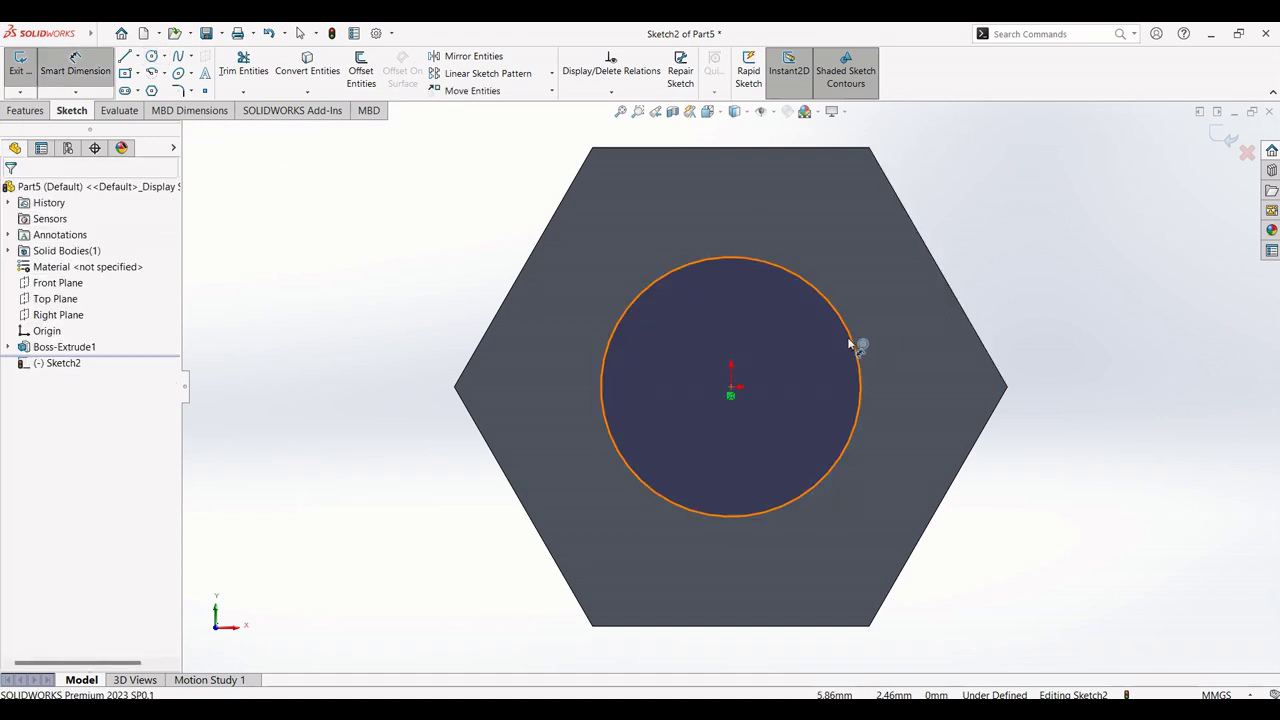
{"action": "left_click", "coordinate": [855, 342]}
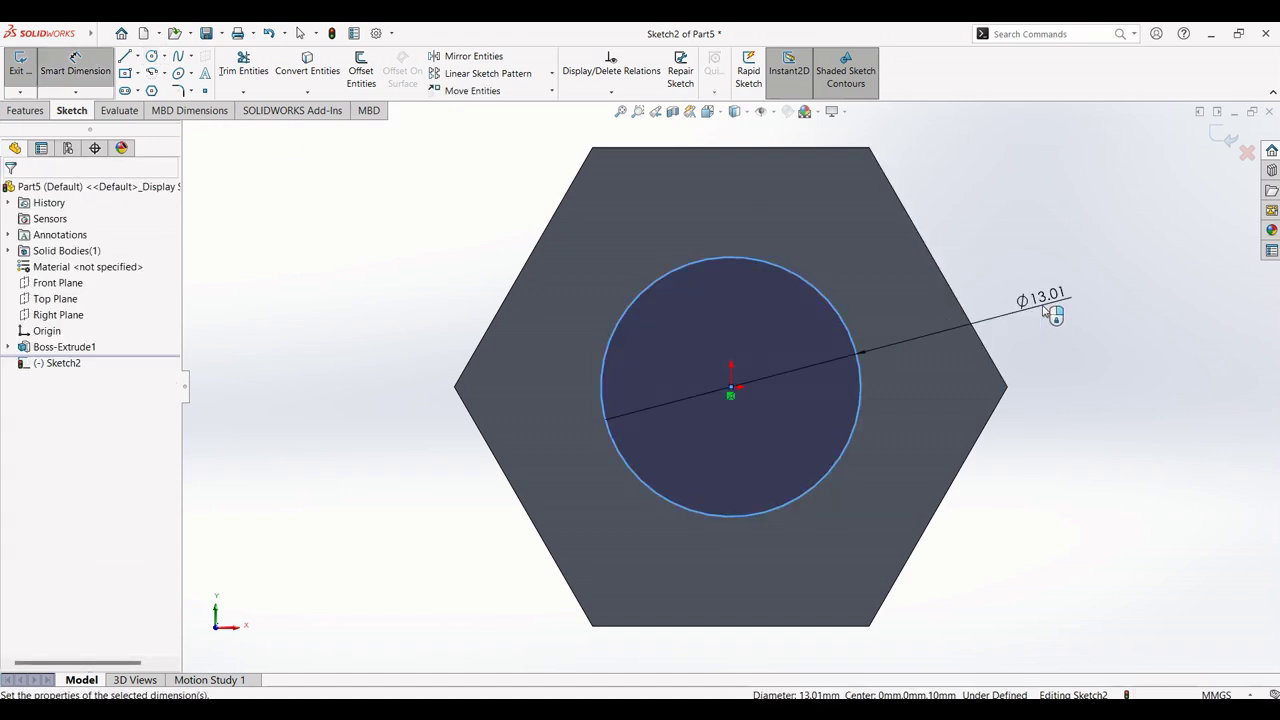
{"action": "left_click", "coordinate": [1043, 305]}
{"action": "type", "text": "12"}
{"action": "key", "text": "Return"}
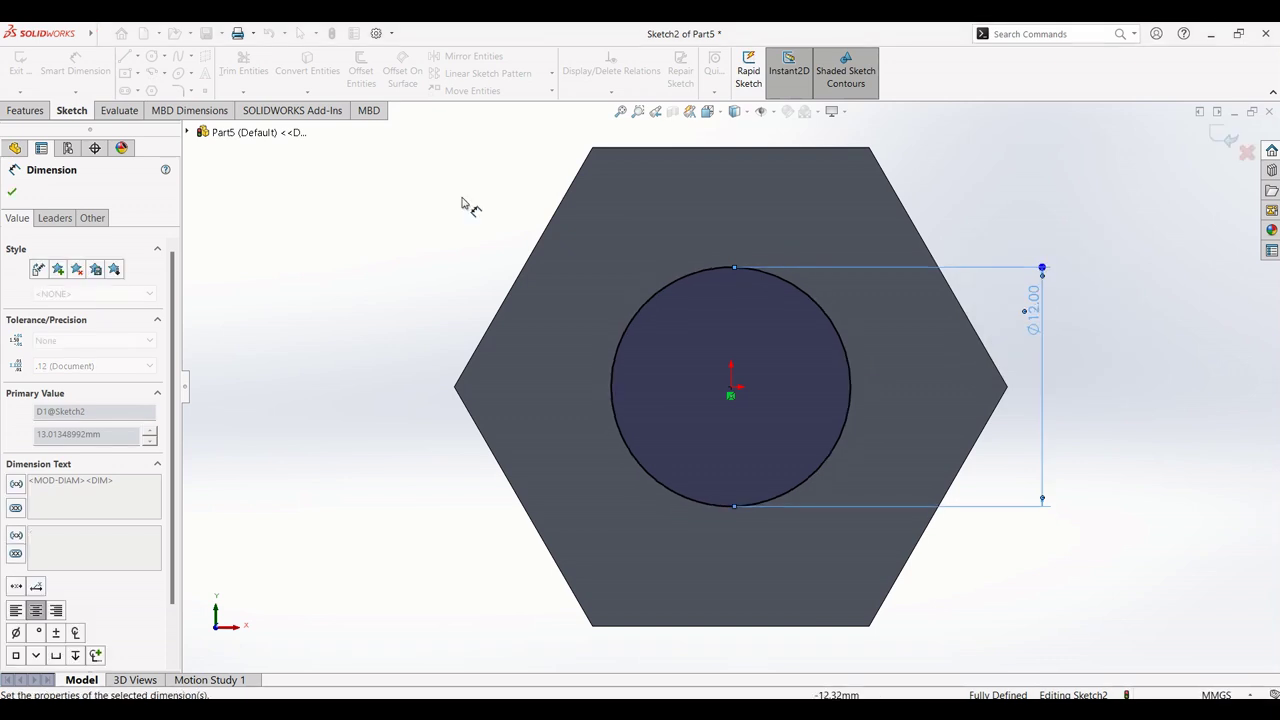
Step: Cut the circle through the nut with an Extruded Cut set to Through All, and show the part in isometric view
{"action": "left_click", "coordinate": [27, 110]}
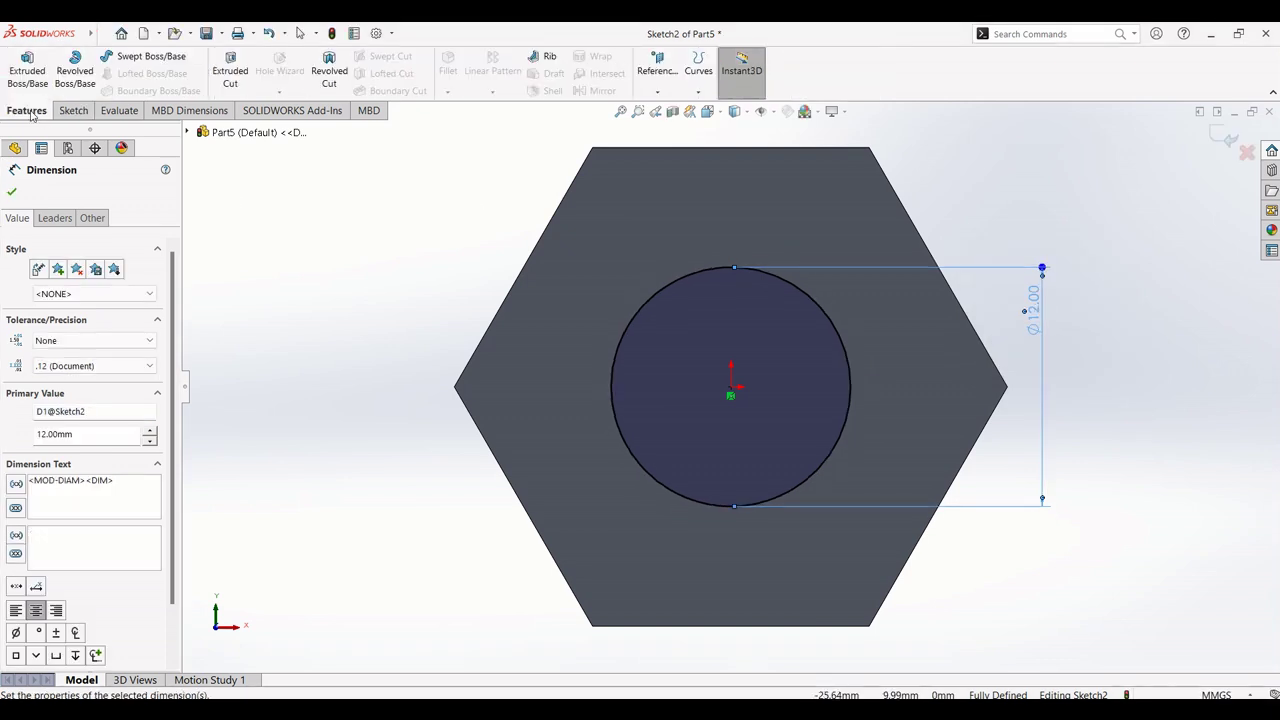
{"action": "left_click", "coordinate": [230, 72]}
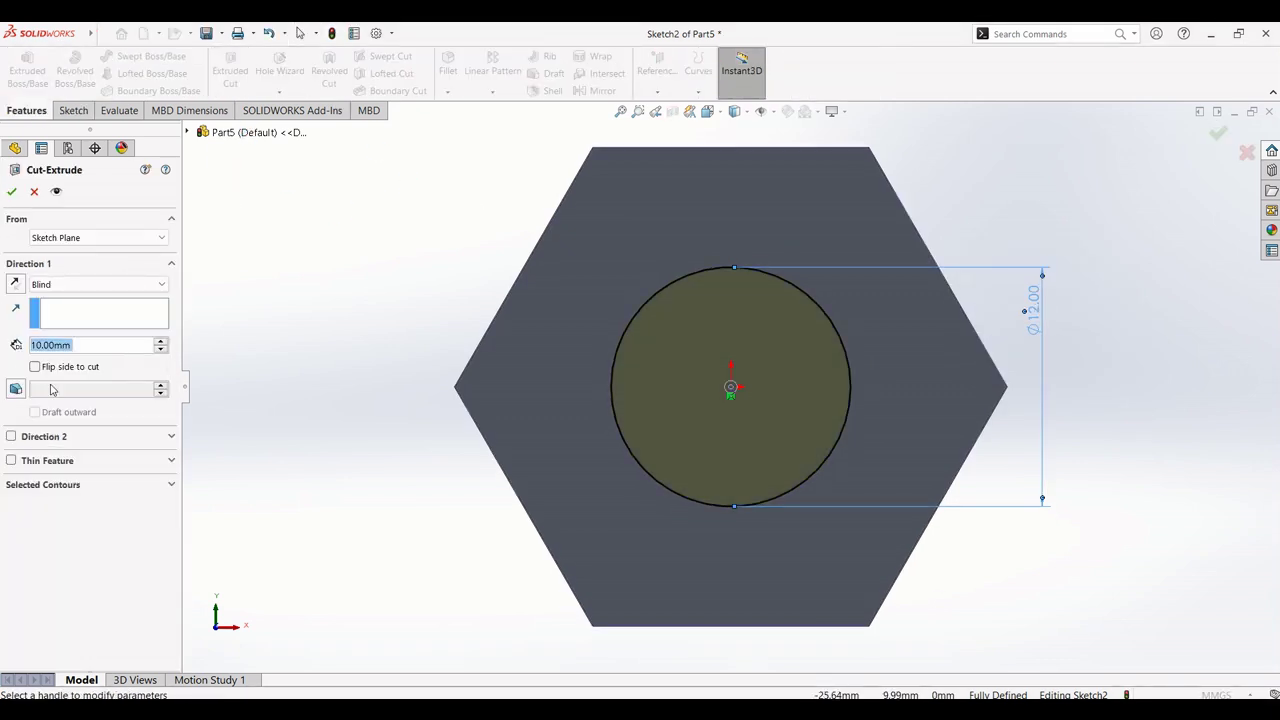
{"action": "left_click", "coordinate": [100, 285]}
{"action": "left_click", "coordinate": [102, 311]}
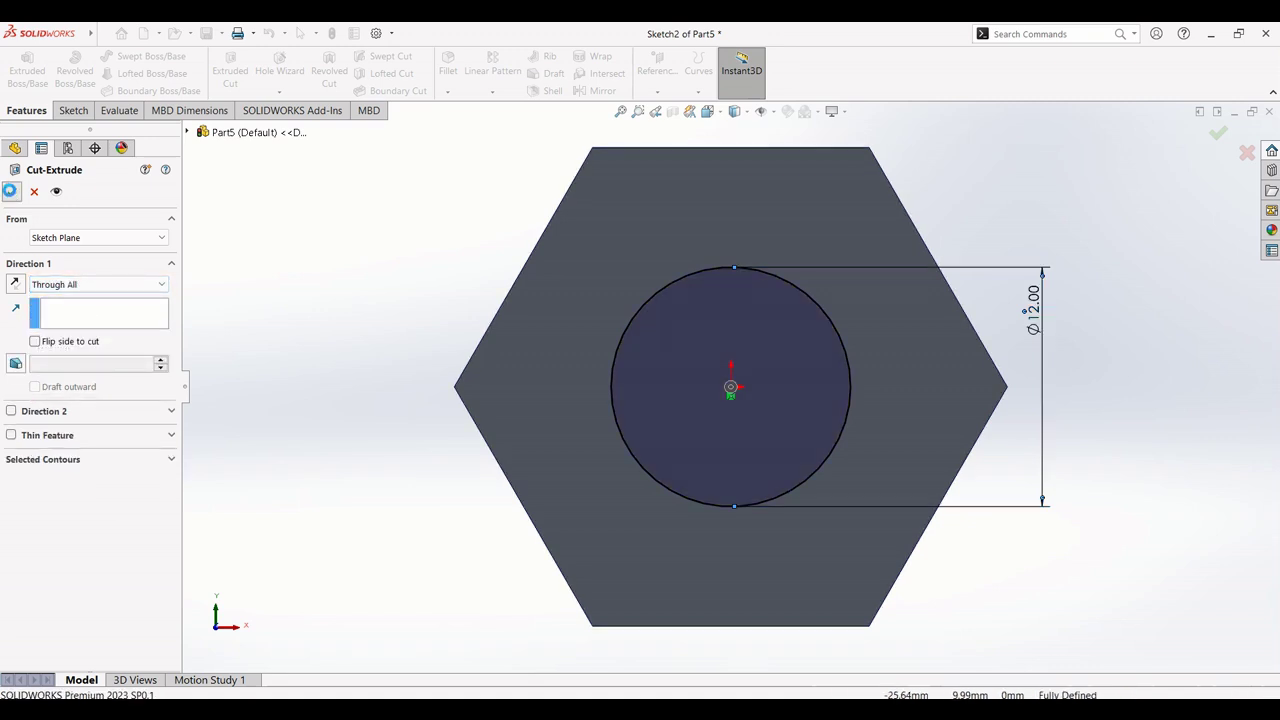
{"action": "key", "text": "Return"}
{"action": "key", "text": "ctrl+7"}
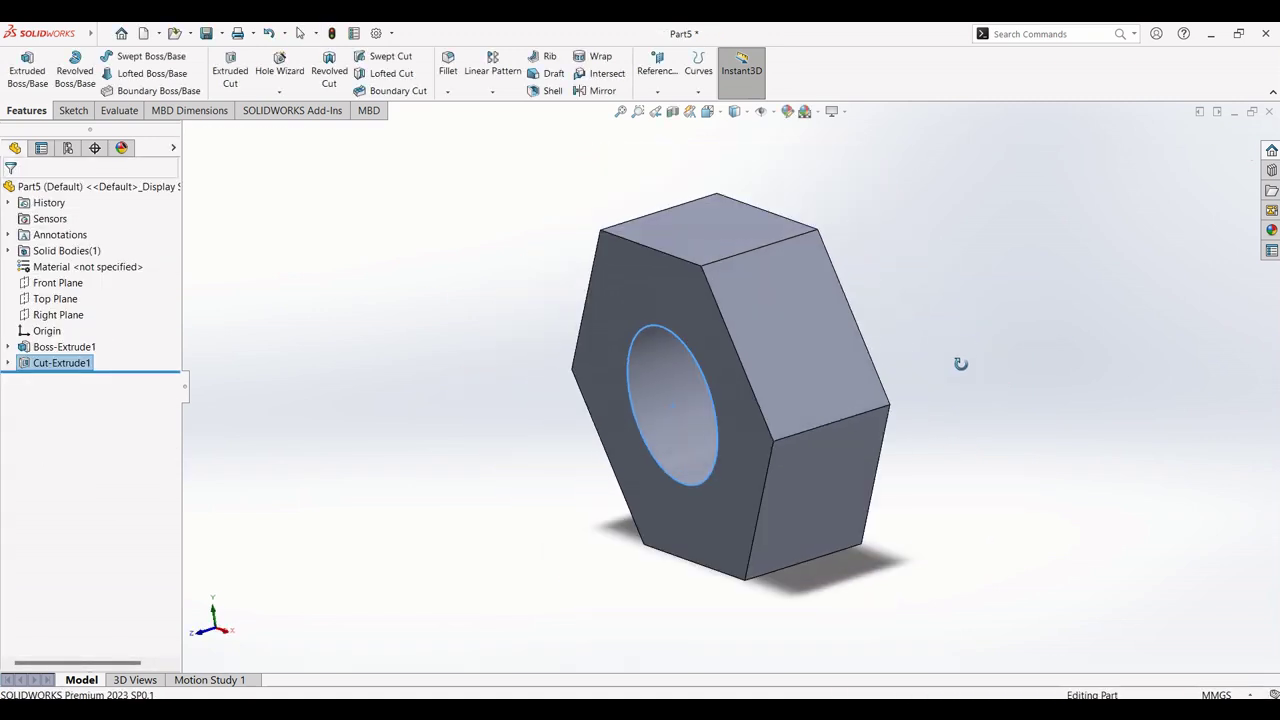
Step: Sketch a circle of 6 mm radius on the nut's front face, centred on the origin and matching the hole edge, and exit the sketch
{"action": "middle_click_drag", "start_coordinate": [1032, 307], "coordinate": [937, 360]}
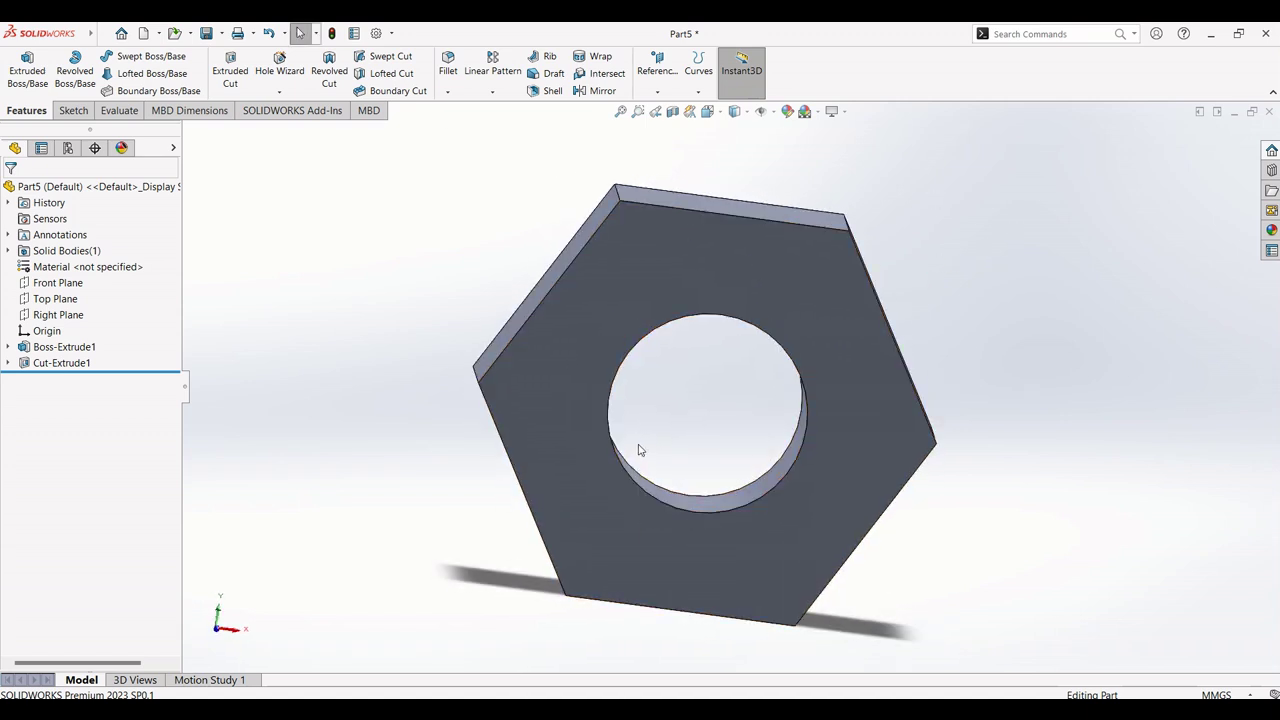
{"action": "left_click", "coordinate": [753, 290]}
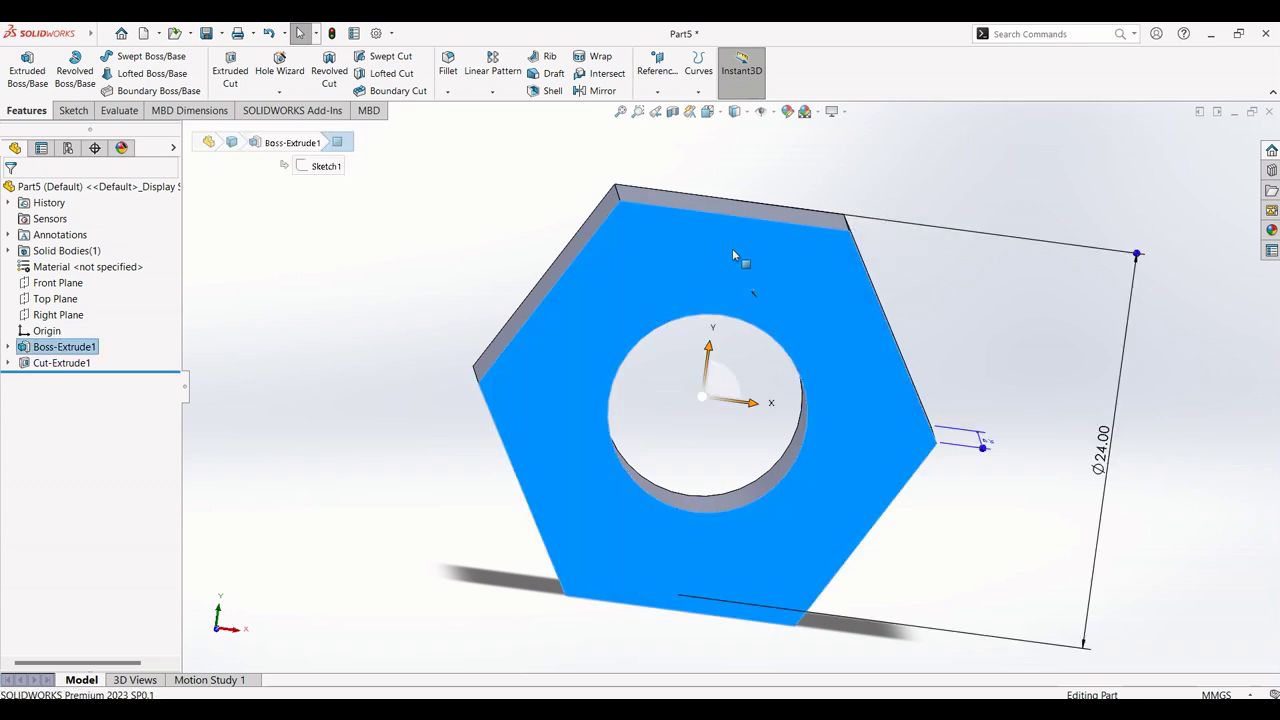
{"action": "right_click", "coordinate": [753, 254]}
{"action": "left_click", "coordinate": [805, 238]}
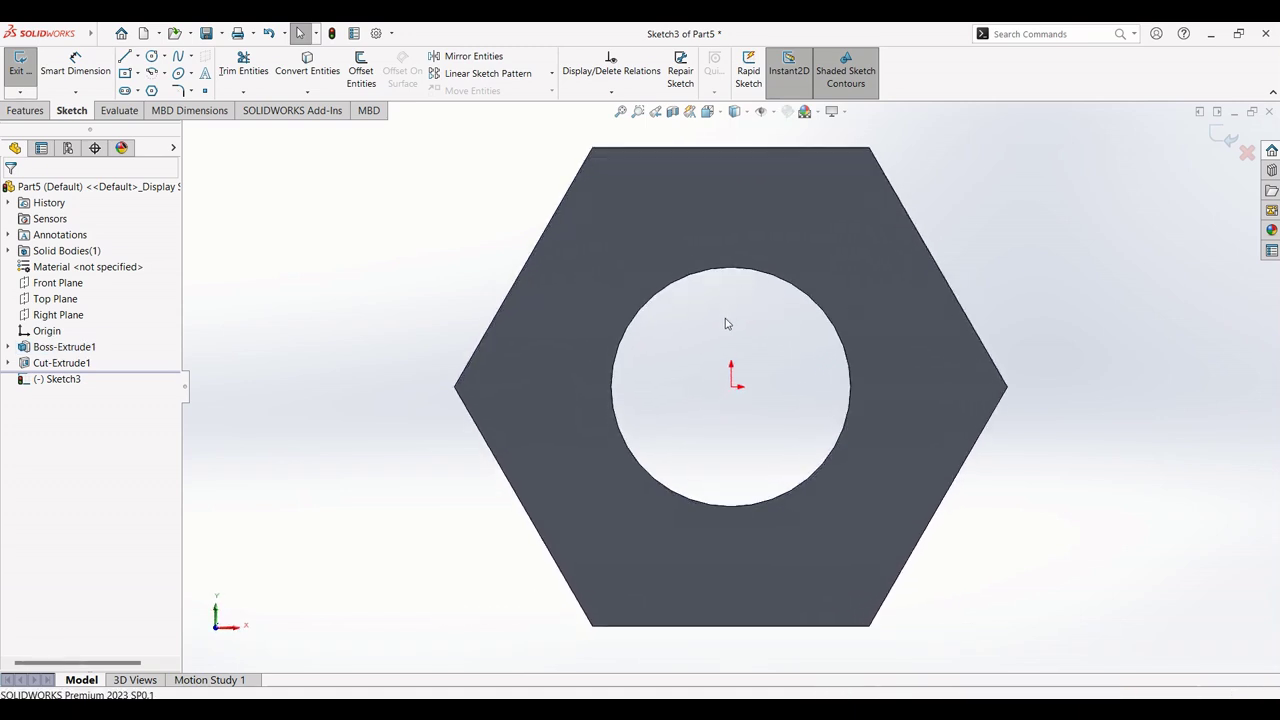
{"action": "left_click", "coordinate": [151, 57]}
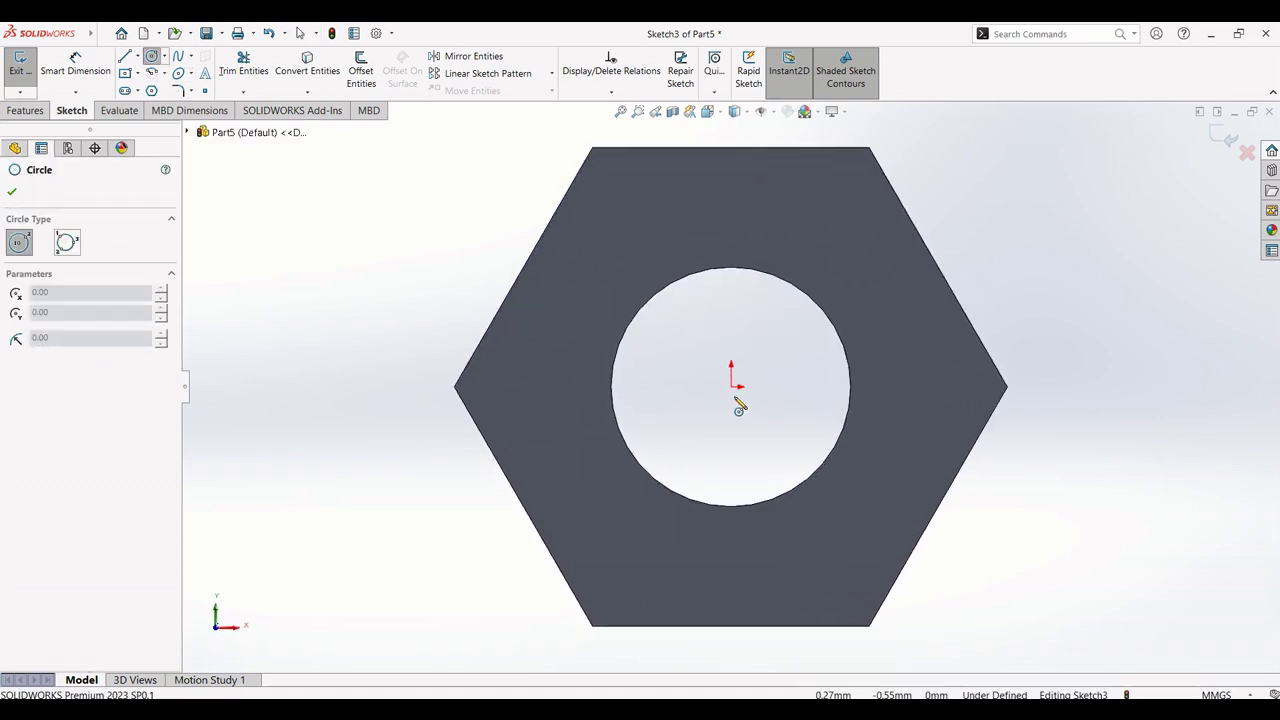
{"action": "left_click", "coordinate": [731, 387]}
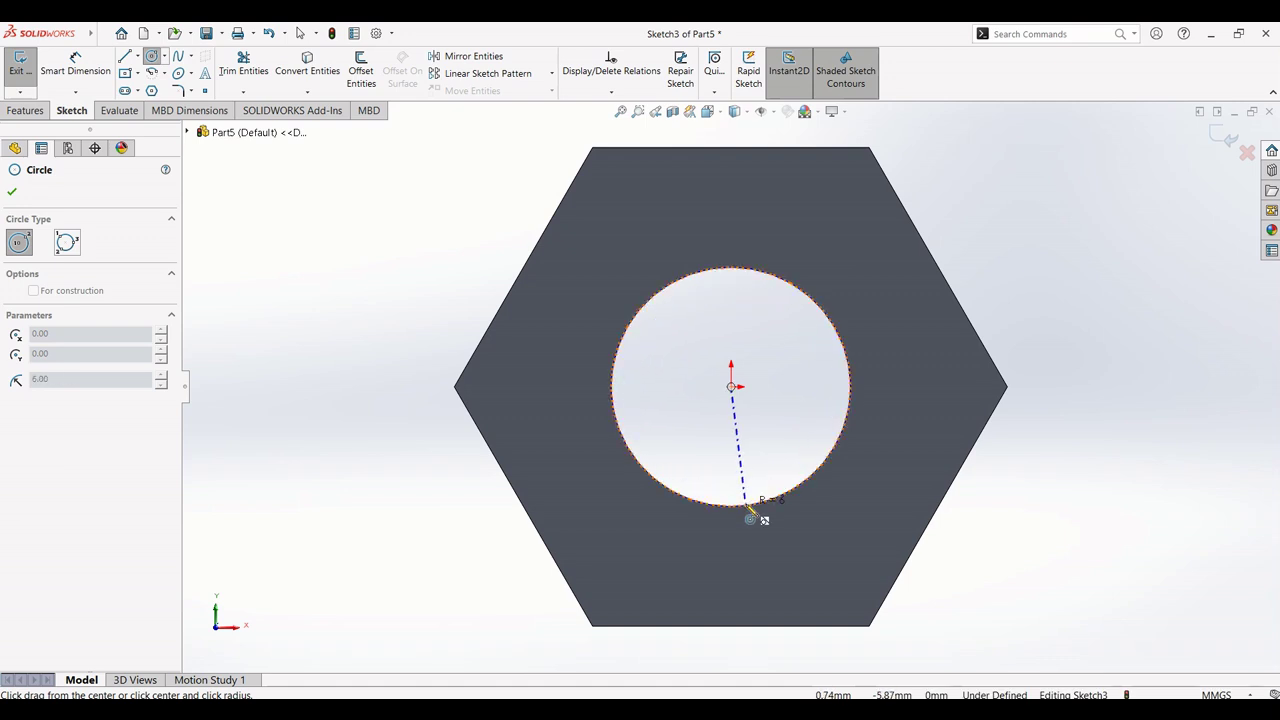
{"action": "left_click", "coordinate": [747, 506]}
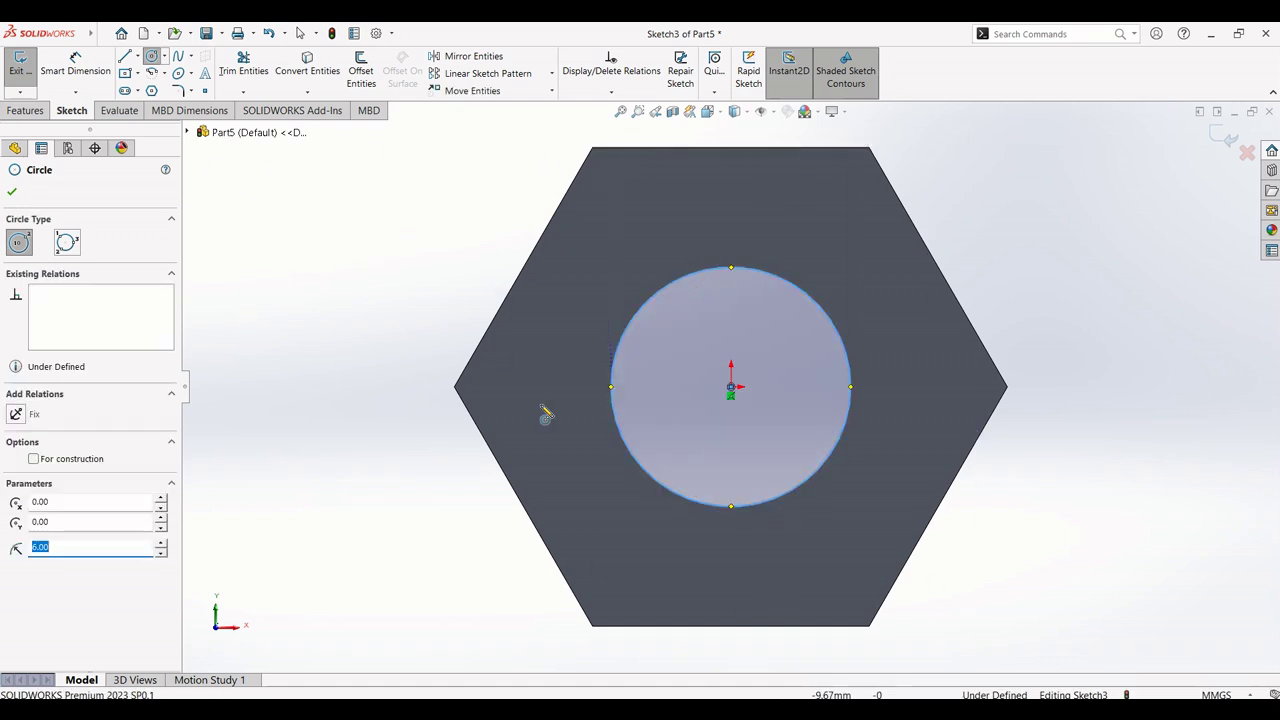
{"action": "left_click", "coordinate": [12, 191]}
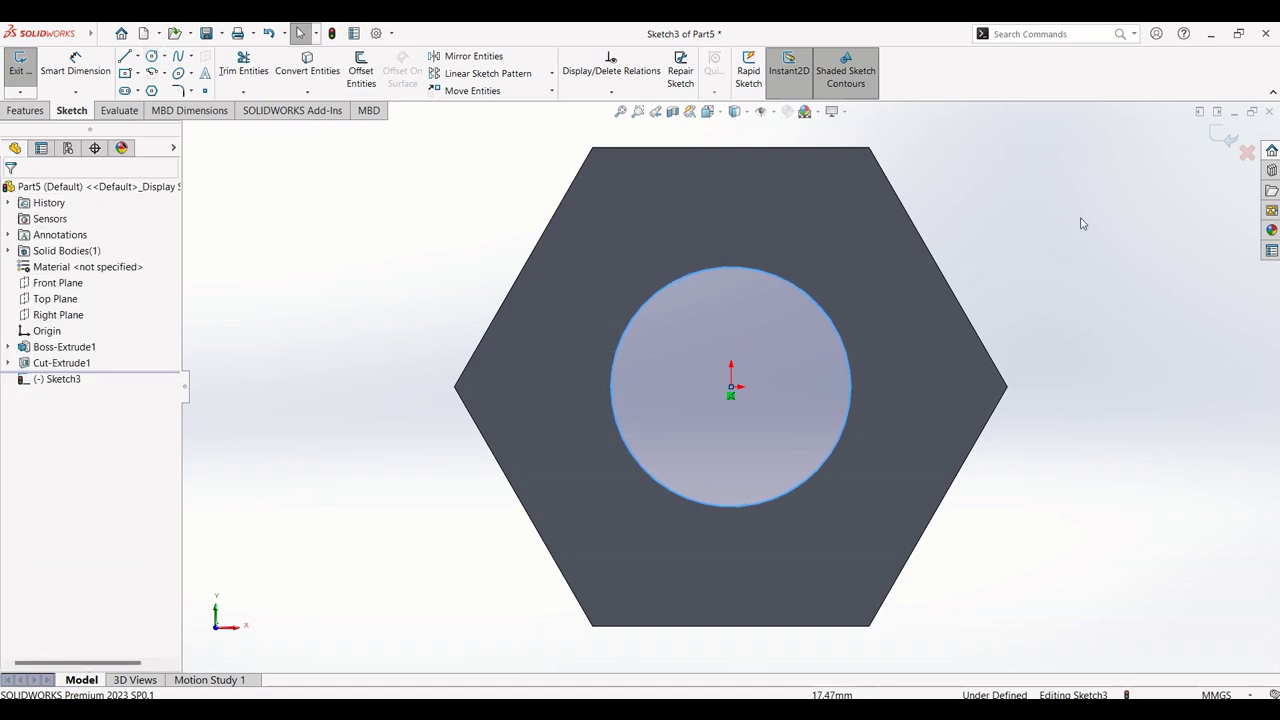
{"action": "left_click", "coordinate": [1225, 138]}
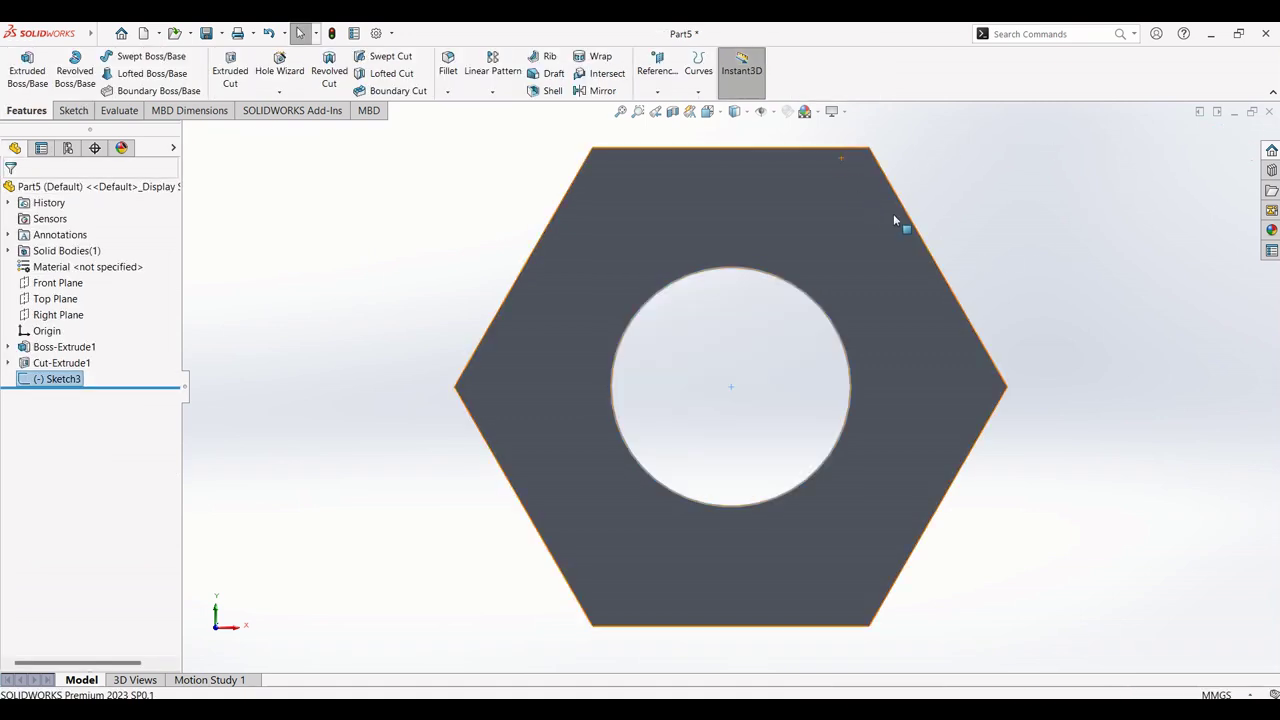
Step: Create a helix from the hole circle with 10 mm height and 1.75 mm constant pitch, running clockwise in the reverse direction through the nut
{"action": "mouse_move", "coordinate": [986, 220]}
{"action": "middle_mouse_down"}
{"action": "mouse_move", "coordinate": [1043, 222]}
{"action": "mouse_move", "coordinate": [866, 286]}
{"action": "middle_mouse_up"}
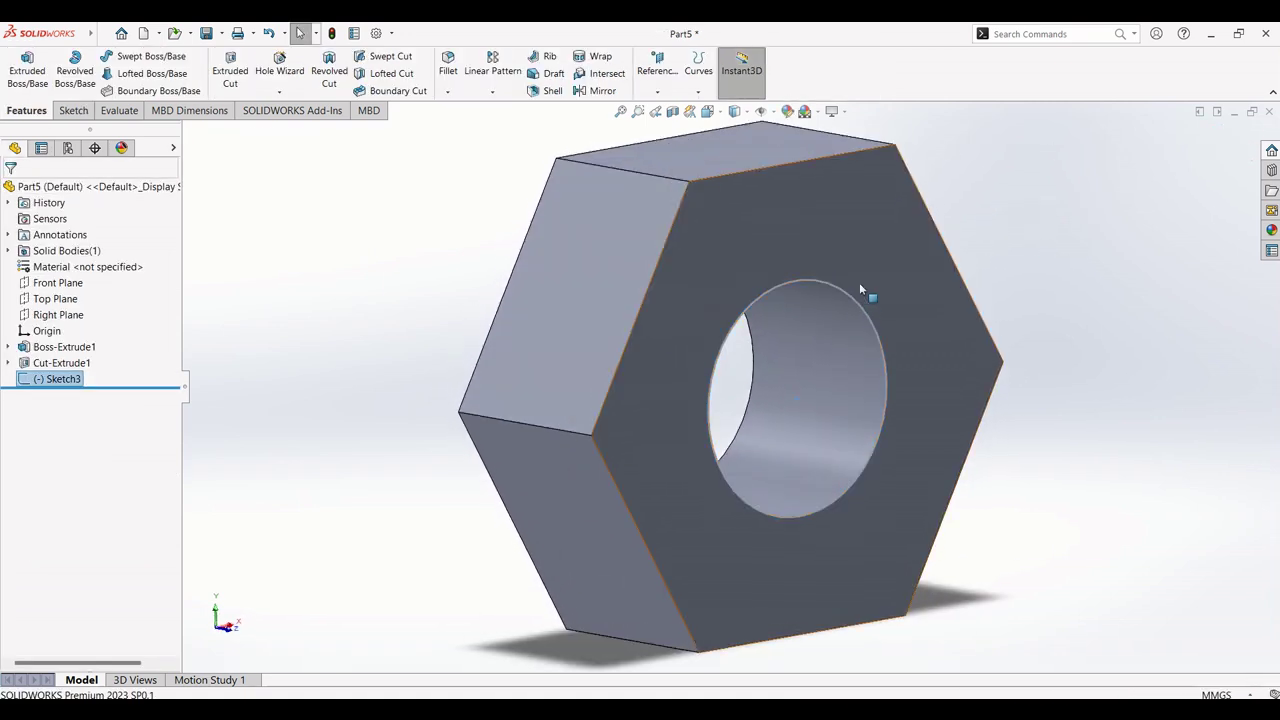
{"action": "left_click", "coordinate": [698, 68]}
{"action": "left_click", "coordinate": [739, 194]}
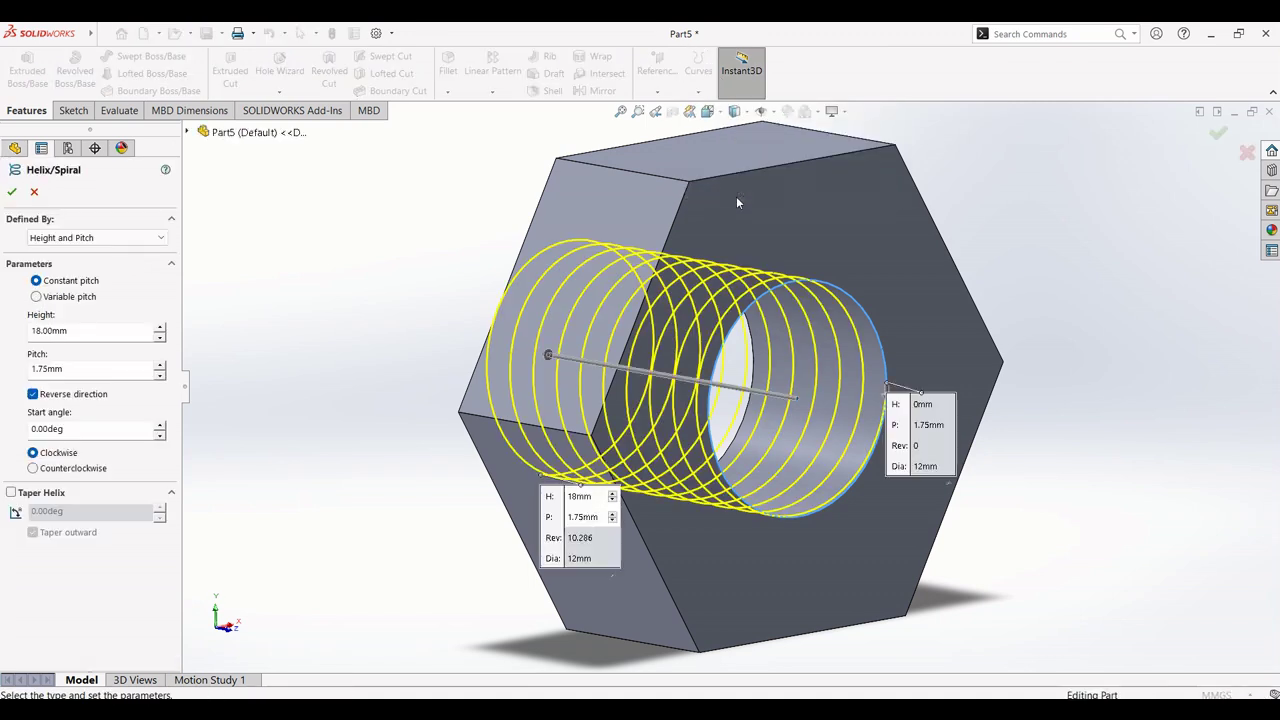
{"action": "double_click", "coordinate": [89, 333]}
{"action": "type", "text": "10"}
{"action": "key", "text": "Return"}
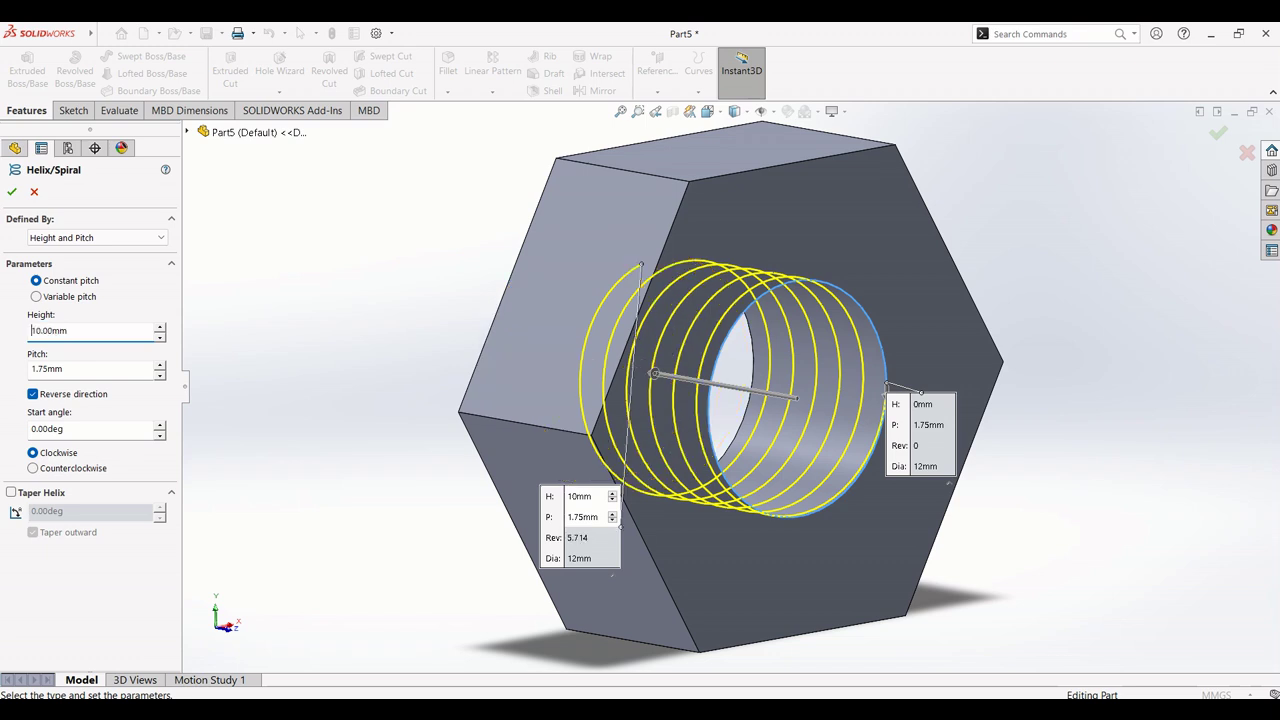
{"action": "left_click", "coordinate": [11, 193]}
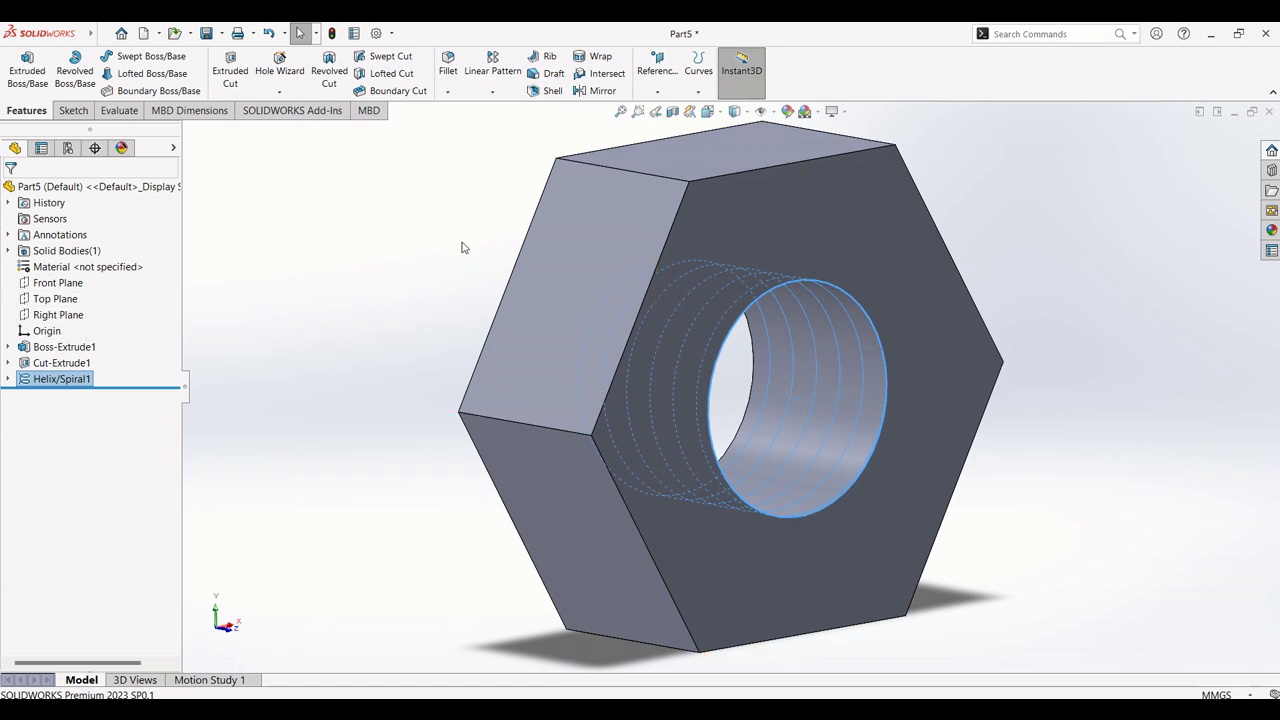
Step: Start a sketch on the Top Plane for the thread profile
{"action": "middle_click_drag", "start_coordinate": [465, 246], "coordinate": [460, 505]}
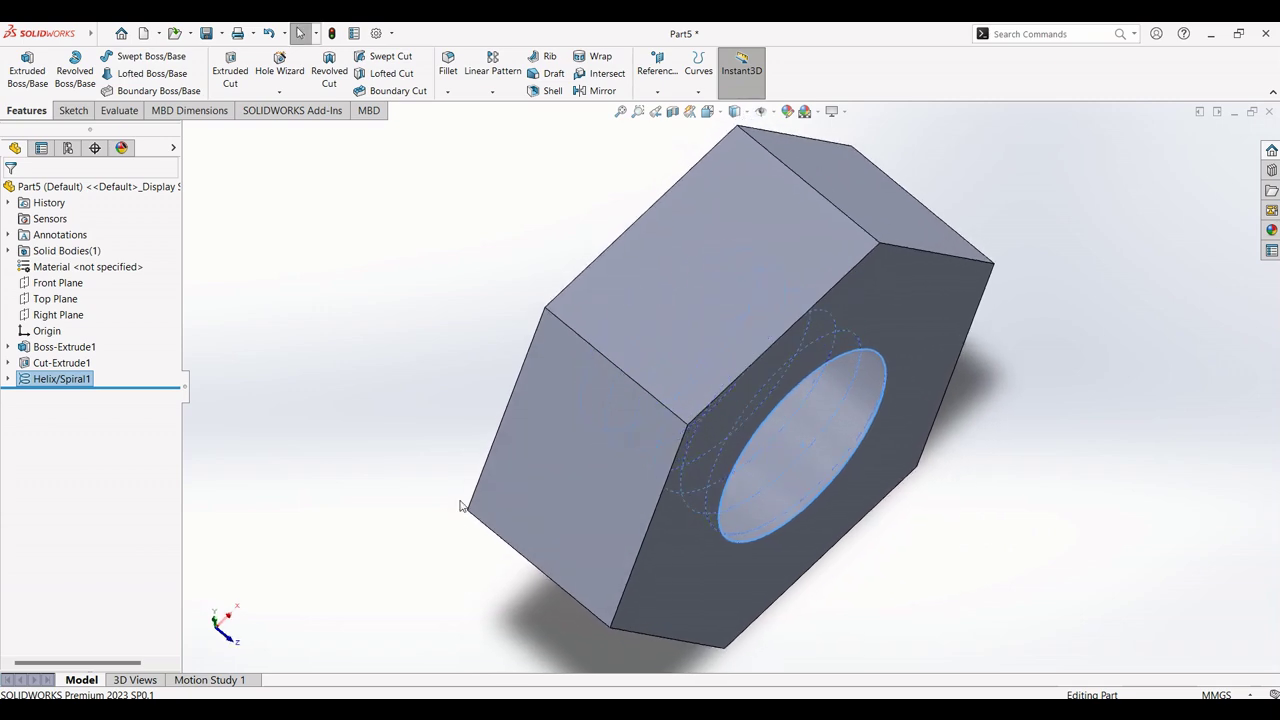
{"action": "left_click", "coordinate": [1088, 407]}
{"action": "middle_click_drag", "start_coordinate": [1088, 407], "coordinate": [1089, 297]}
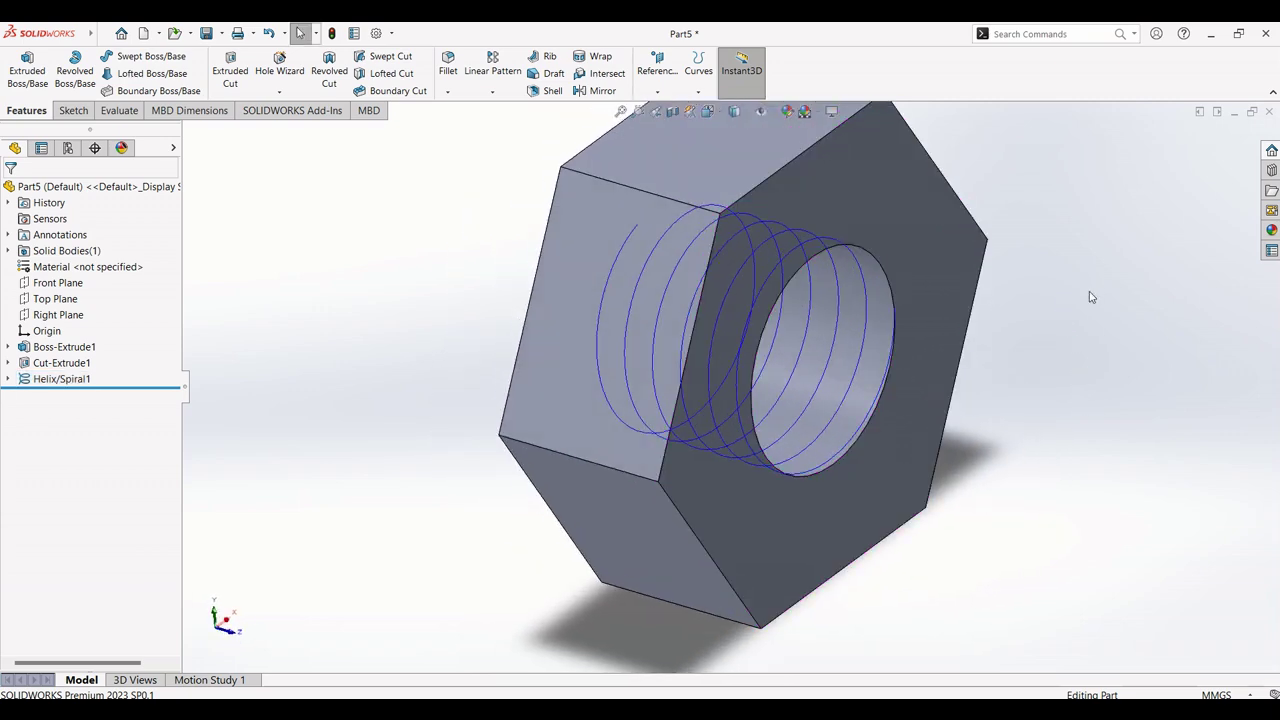
{"action": "left_click", "coordinate": [55, 299]}
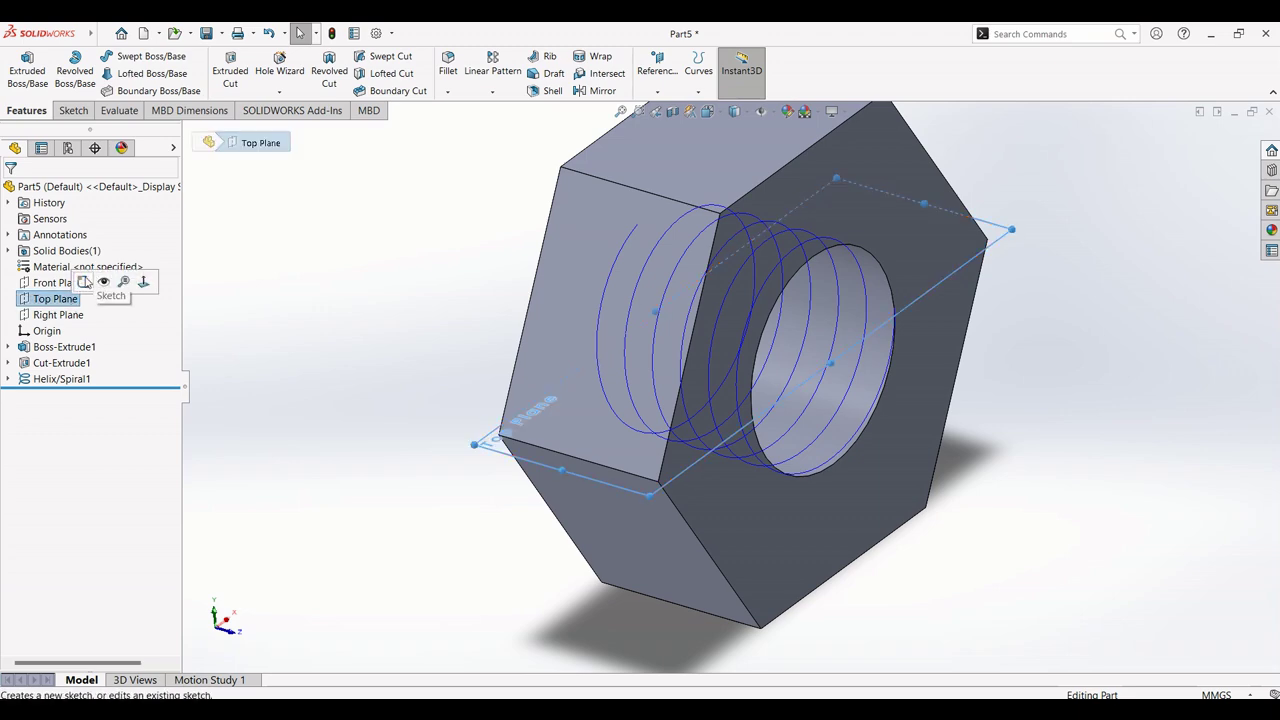
{"action": "left_click", "coordinate": [83, 281]}
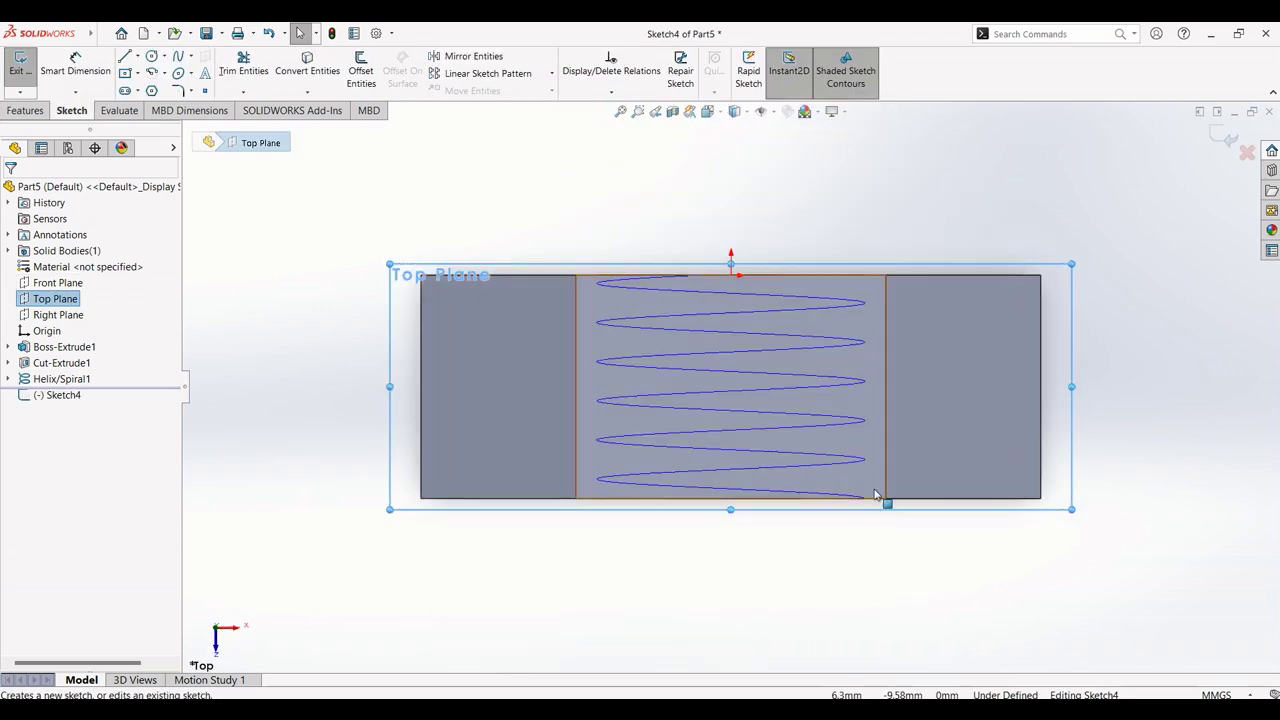
{"action": "left_click", "coordinate": [151, 91]}
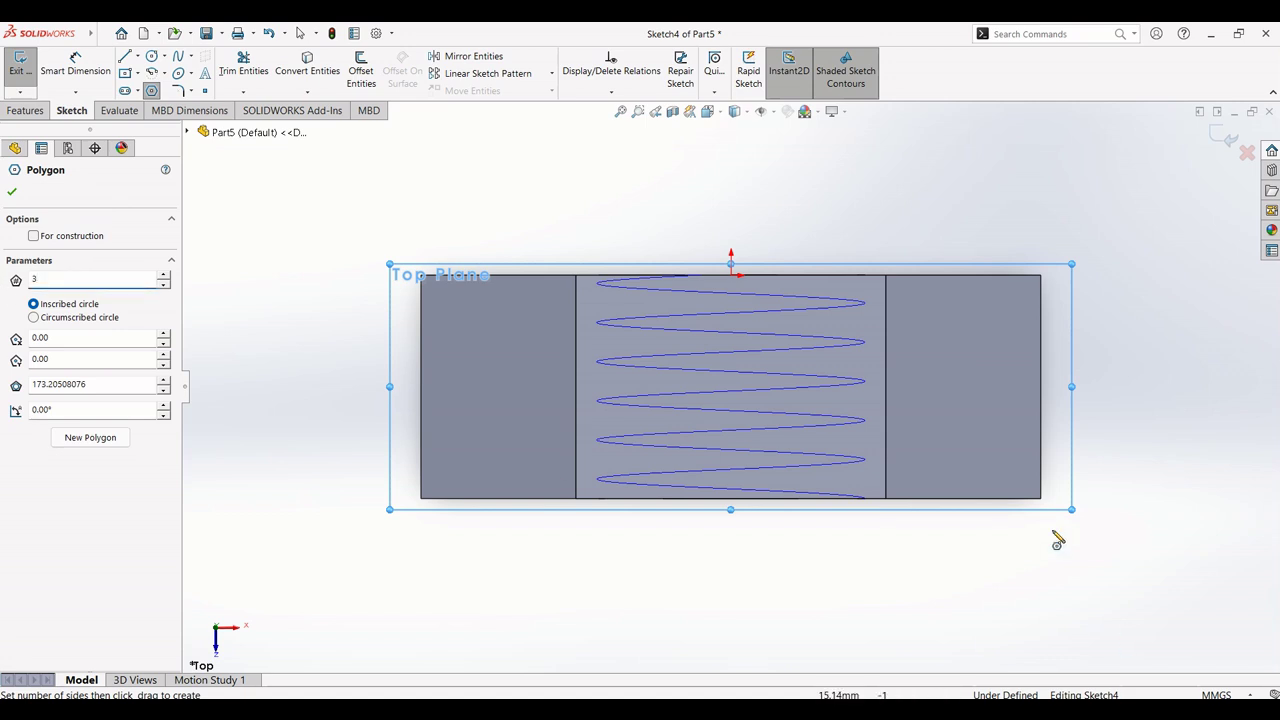
{"action": "scroll", "coordinate": [860, 497], "scroll_direction": "down", "scroll_amount": 6}
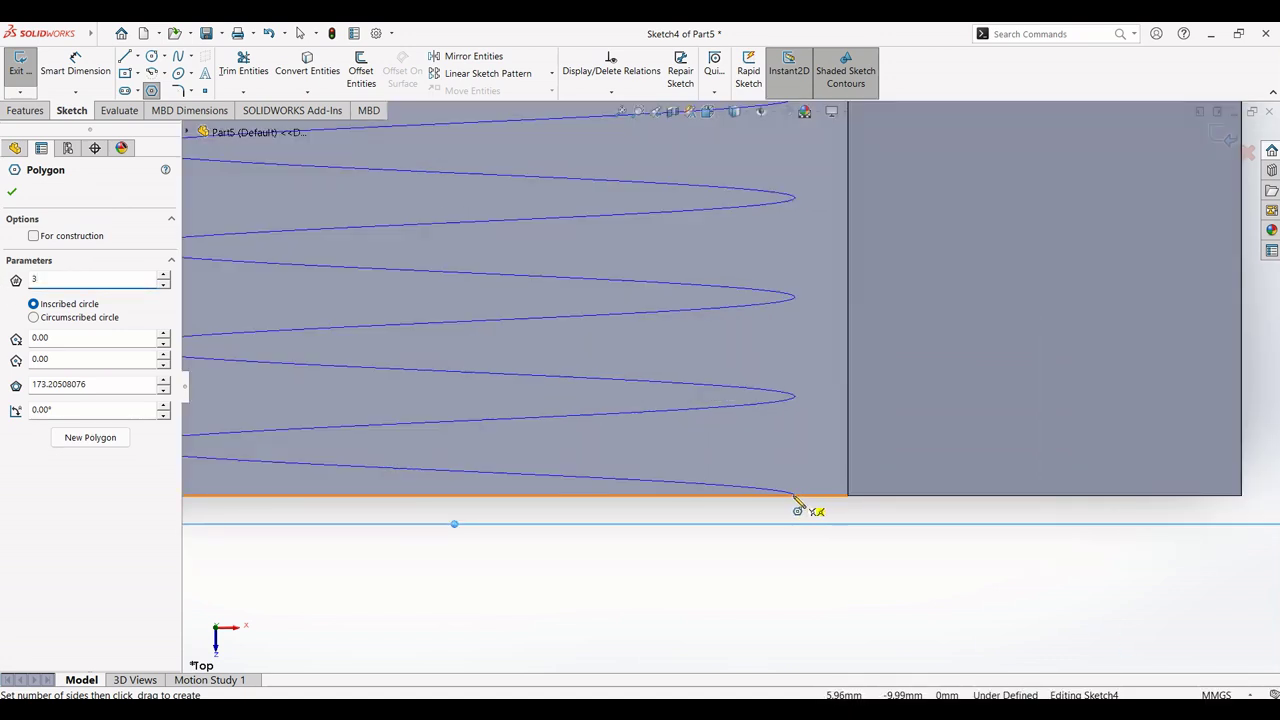
{"action": "left_click", "coordinate": [797, 502]}
{"action": "key", "text": "Escape"}
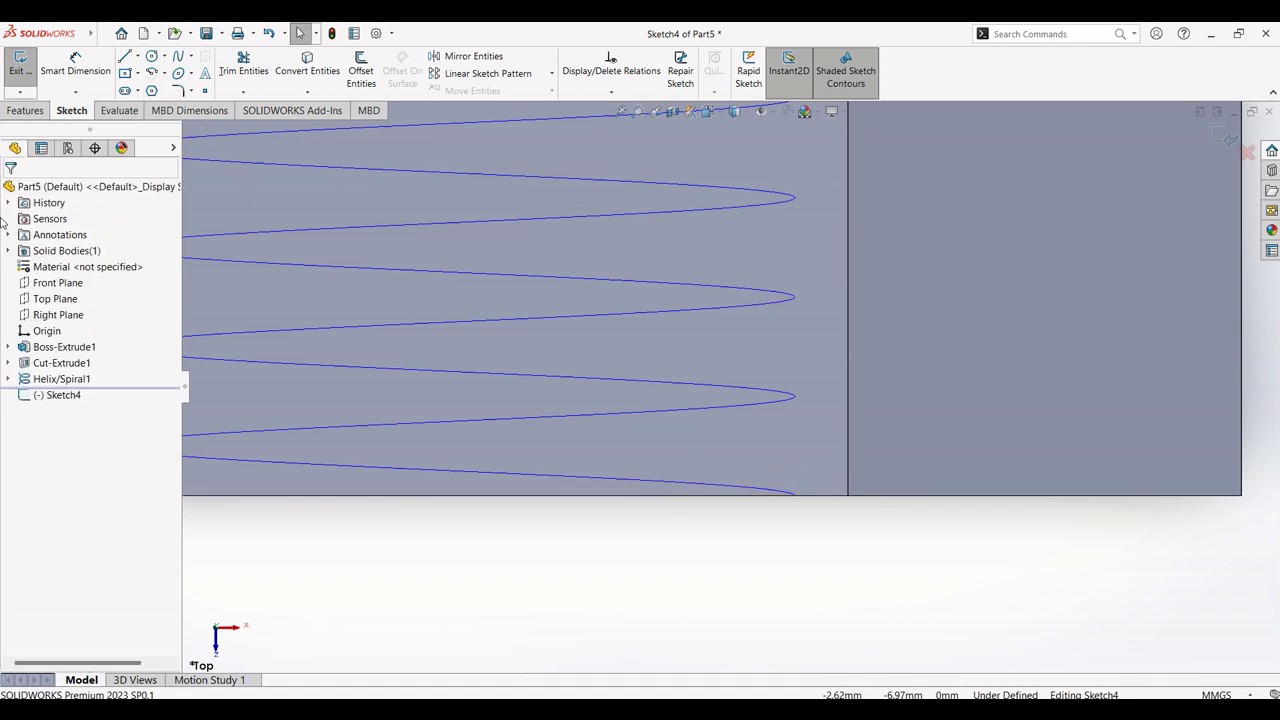
Step: Sketch a three-sided polygon centred on the helix end point, with an inscribed circle about 1.6 mm in diameter and one corner pointing outward
{"action": "left_click", "coordinate": [151, 93]}
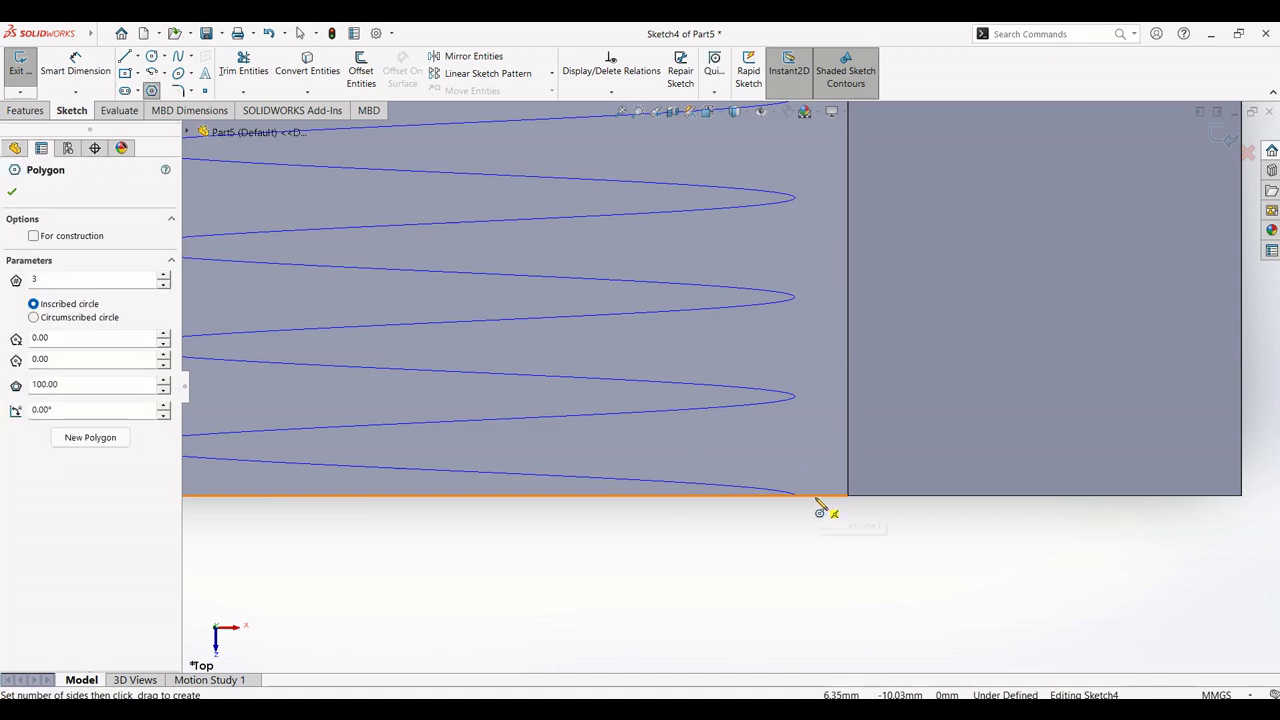
{"action": "scroll", "coordinate": [798, 502], "scroll_direction": "down", "scroll_amount": 3}
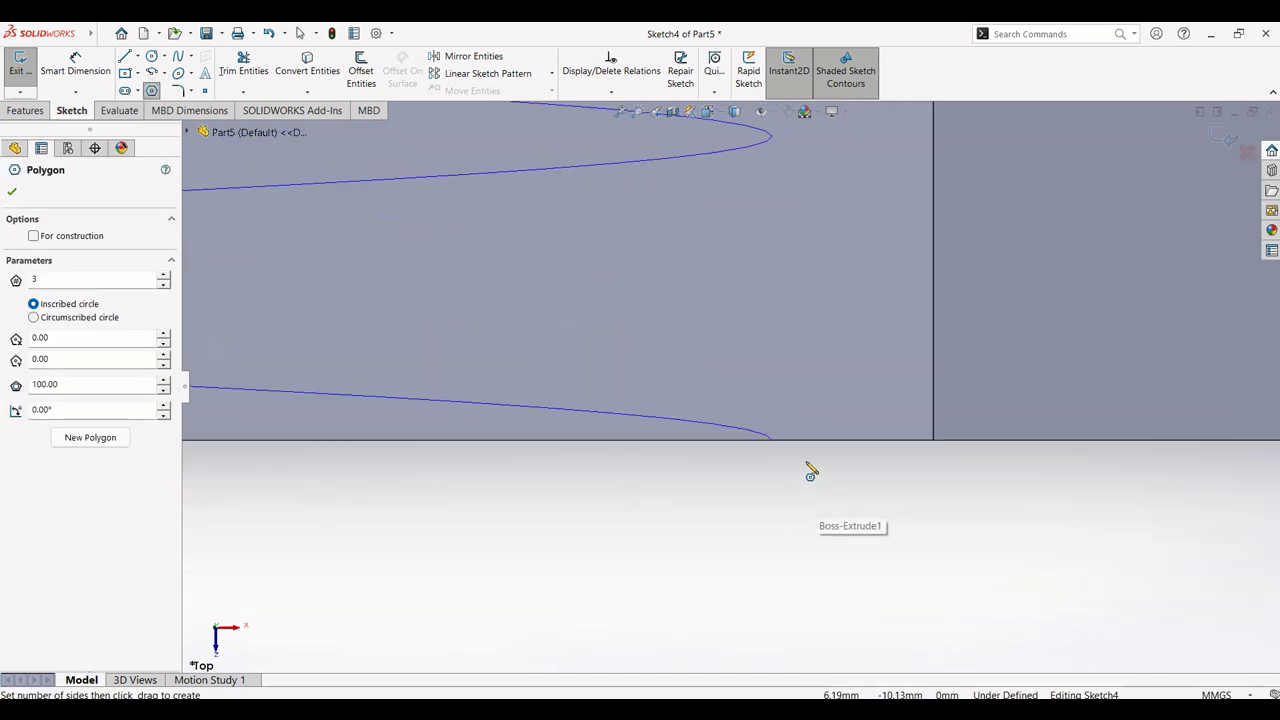
{"action": "scroll", "coordinate": [777, 455], "scroll_direction": "down", "scroll_amount": 1}
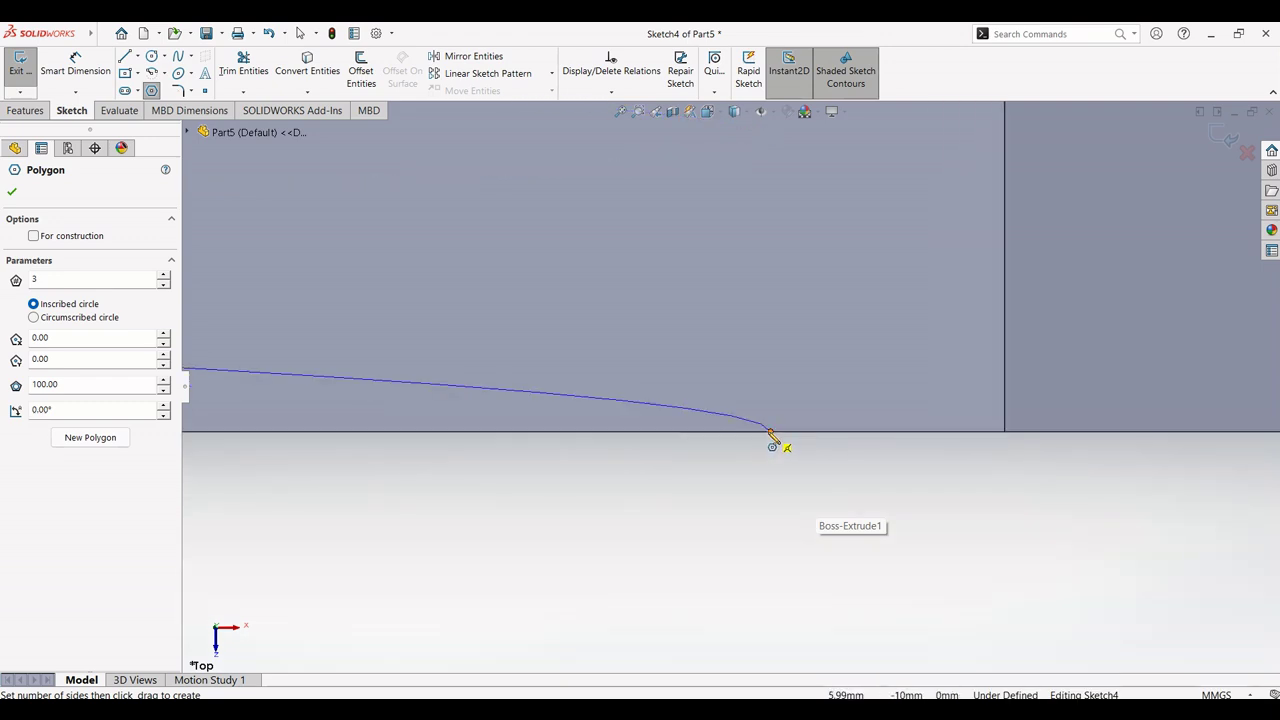
{"action": "left_click", "coordinate": [770, 431]}
{"action": "scroll", "coordinate": [986, 449], "scroll_direction": "up", "scroll_amount": 4}
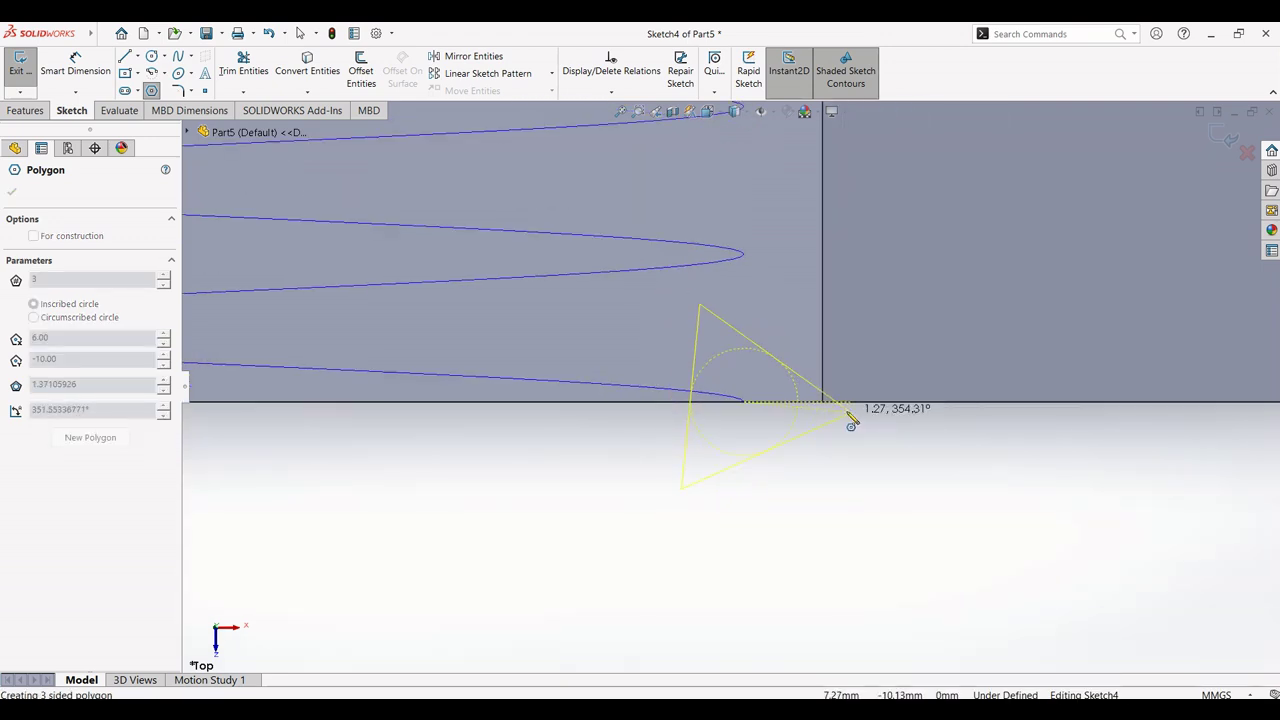
{"action": "scroll", "coordinate": [851, 418], "scroll_direction": "up", "scroll_amount": 1}
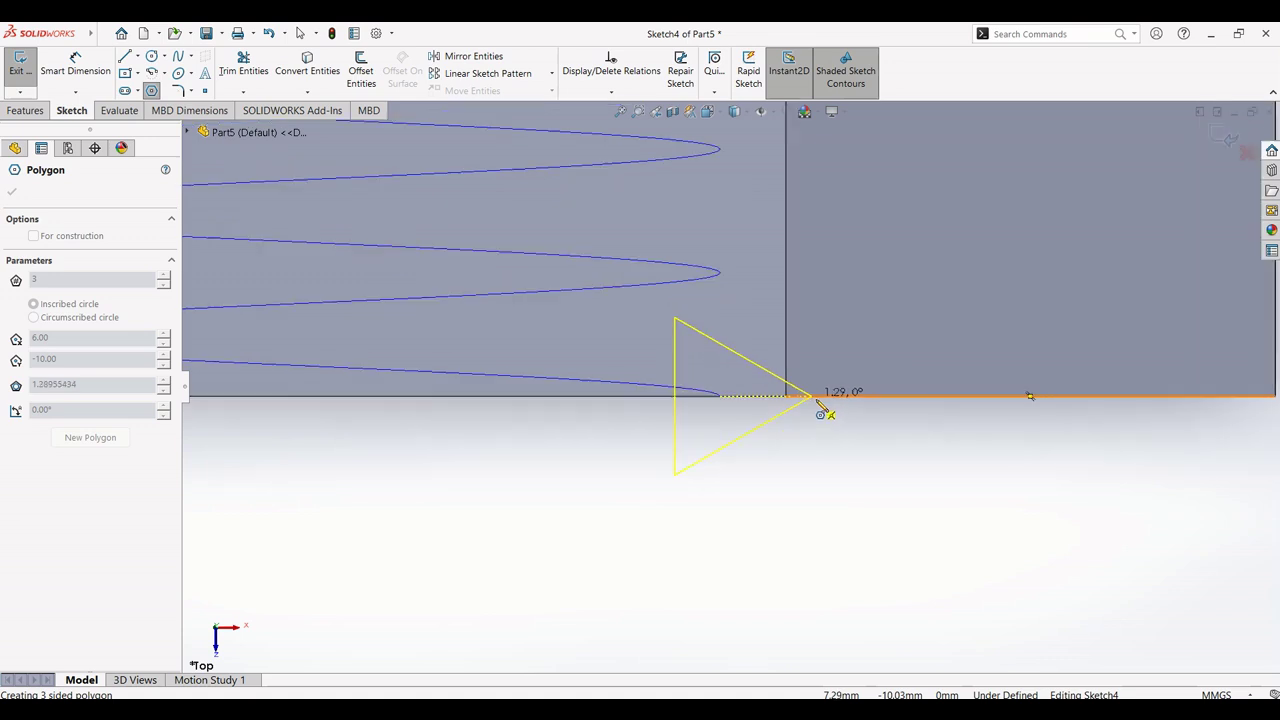
{"action": "scroll", "coordinate": [820, 408], "scroll_direction": "up", "scroll_amount": 3}
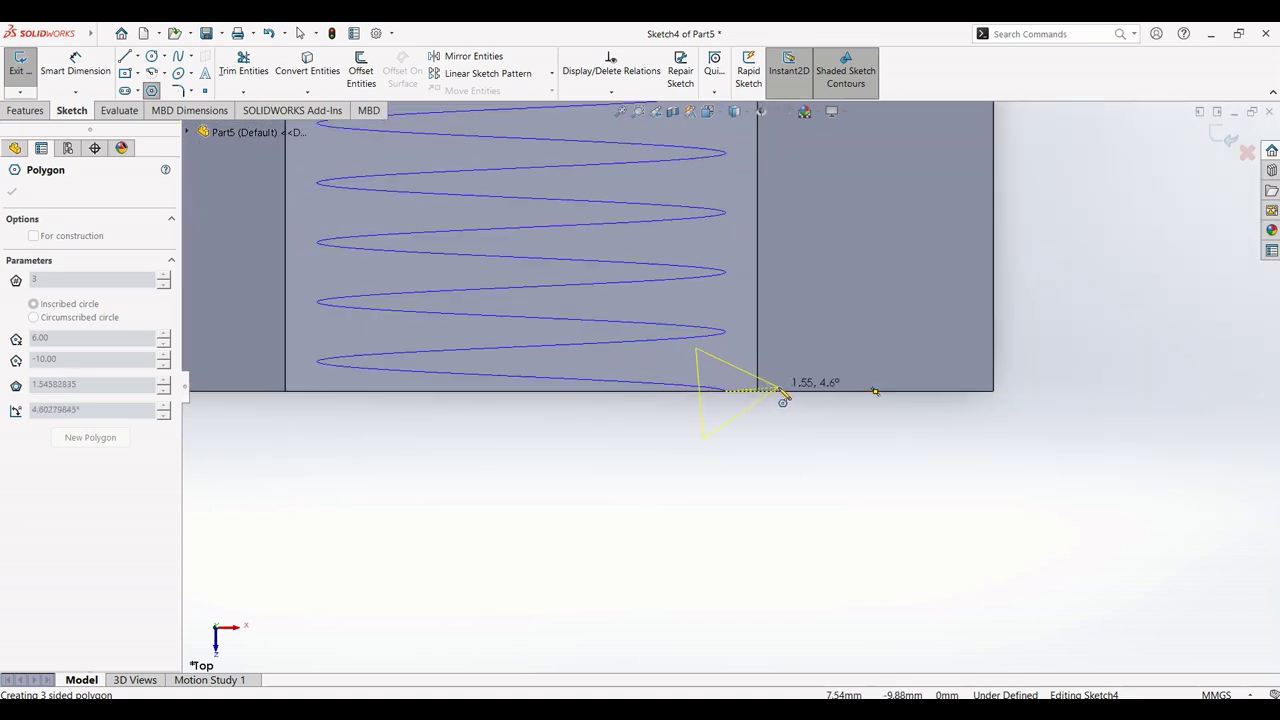
{"action": "left_click", "coordinate": [784, 398]}
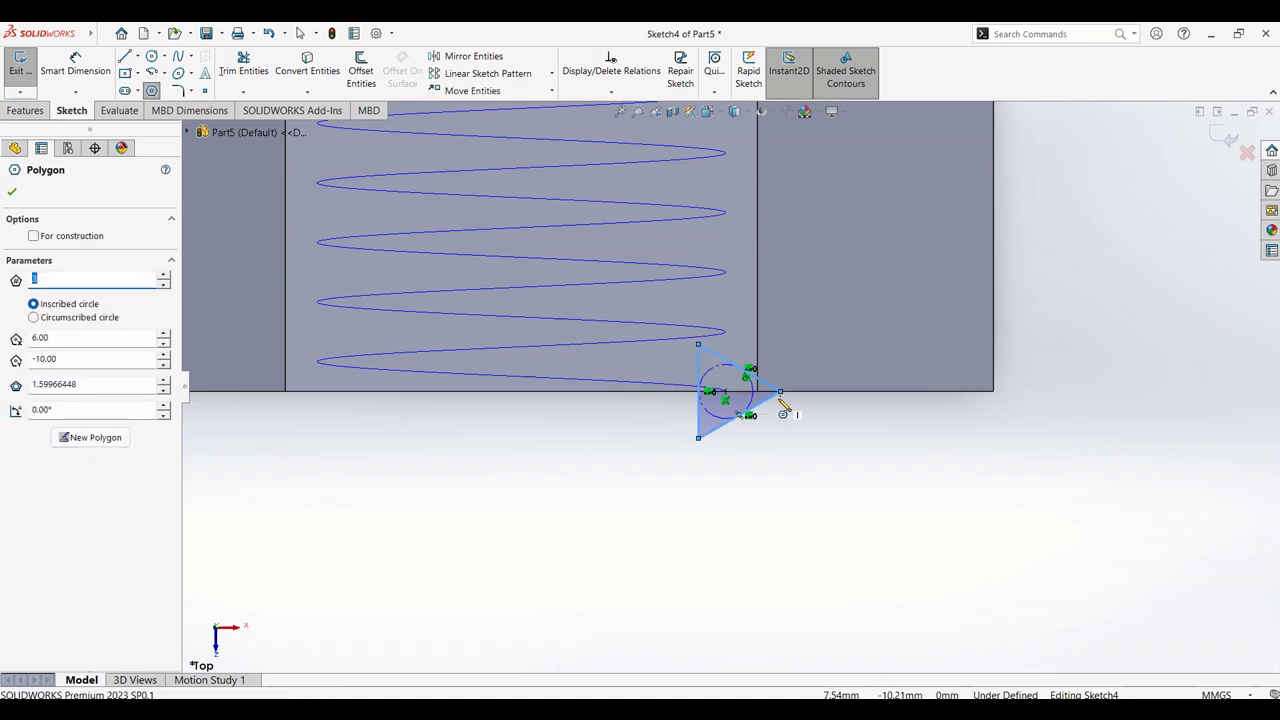
{"action": "key", "text": "Escape"}
Step: Dimension the triangle's inscribed construction circle to a diameter of 1.75 mm
{"action": "scroll", "coordinate": [780, 406], "scroll_direction": "down", "scroll_amount": 2}
{"action": "left_click", "coordinate": [75, 65]}
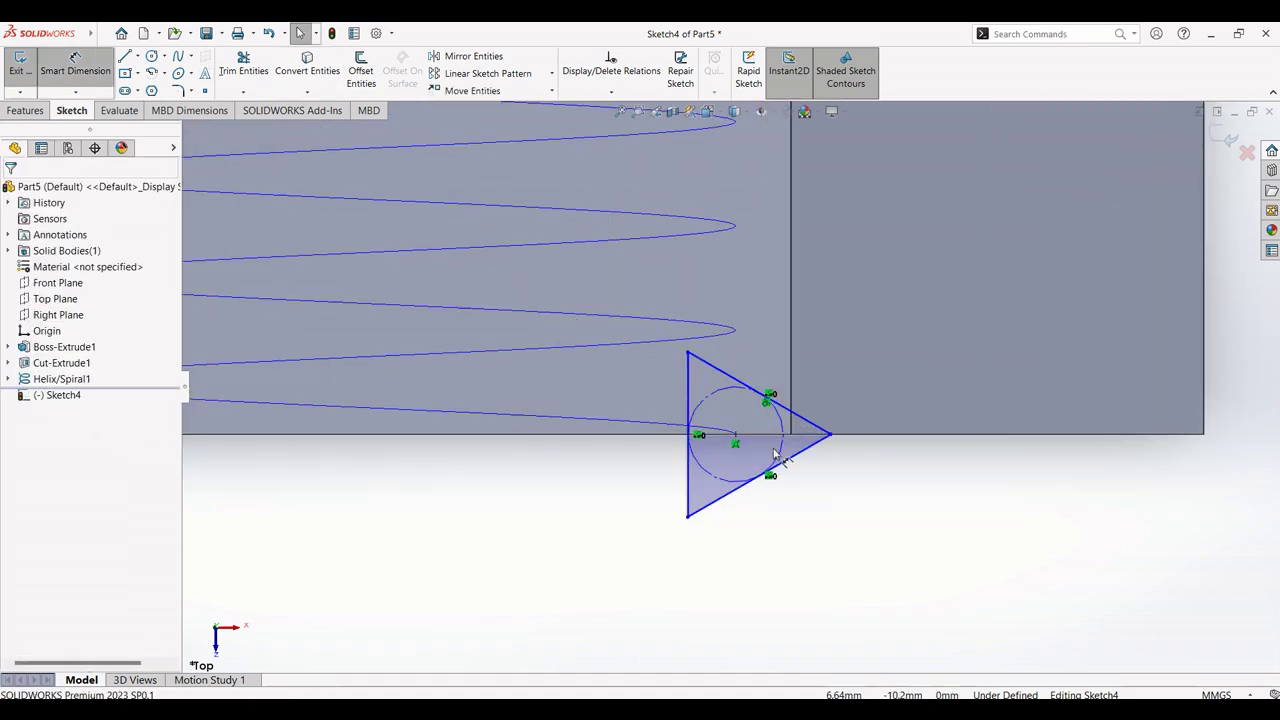
{"action": "left_click", "coordinate": [705, 472]}
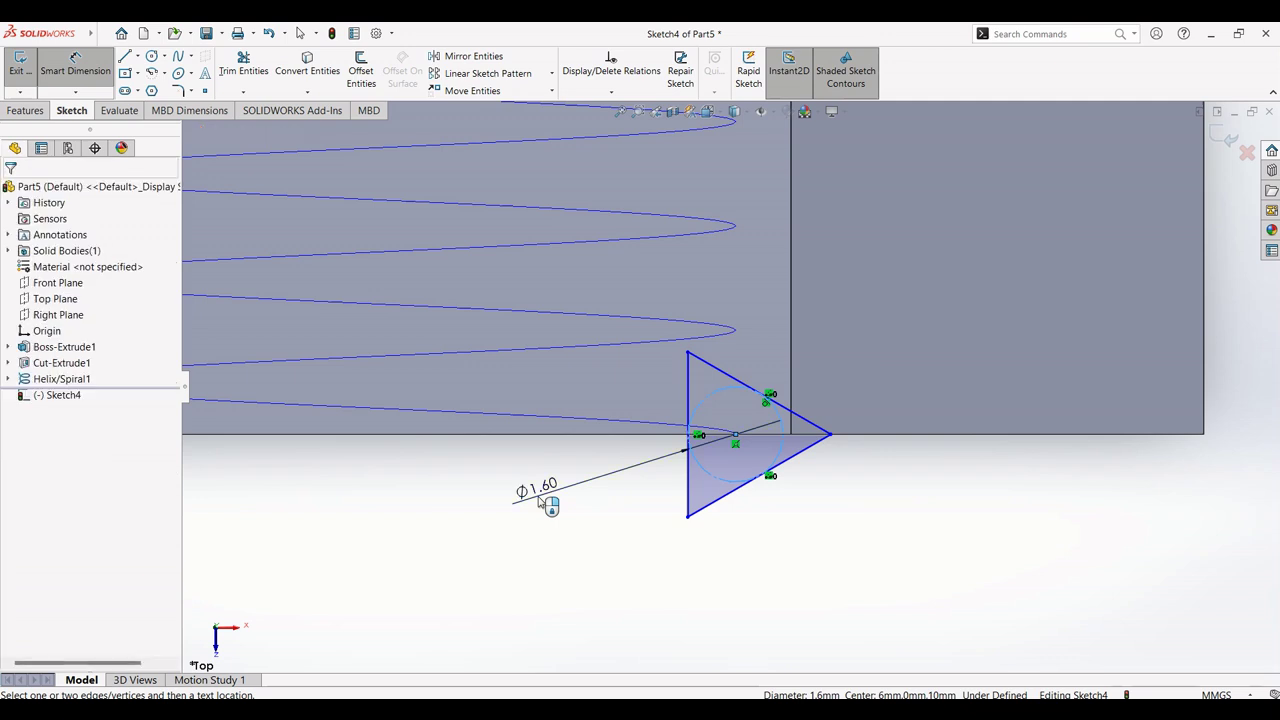
{"action": "left_click", "coordinate": [538, 496]}
{"action": "type", "text": "1.7"}
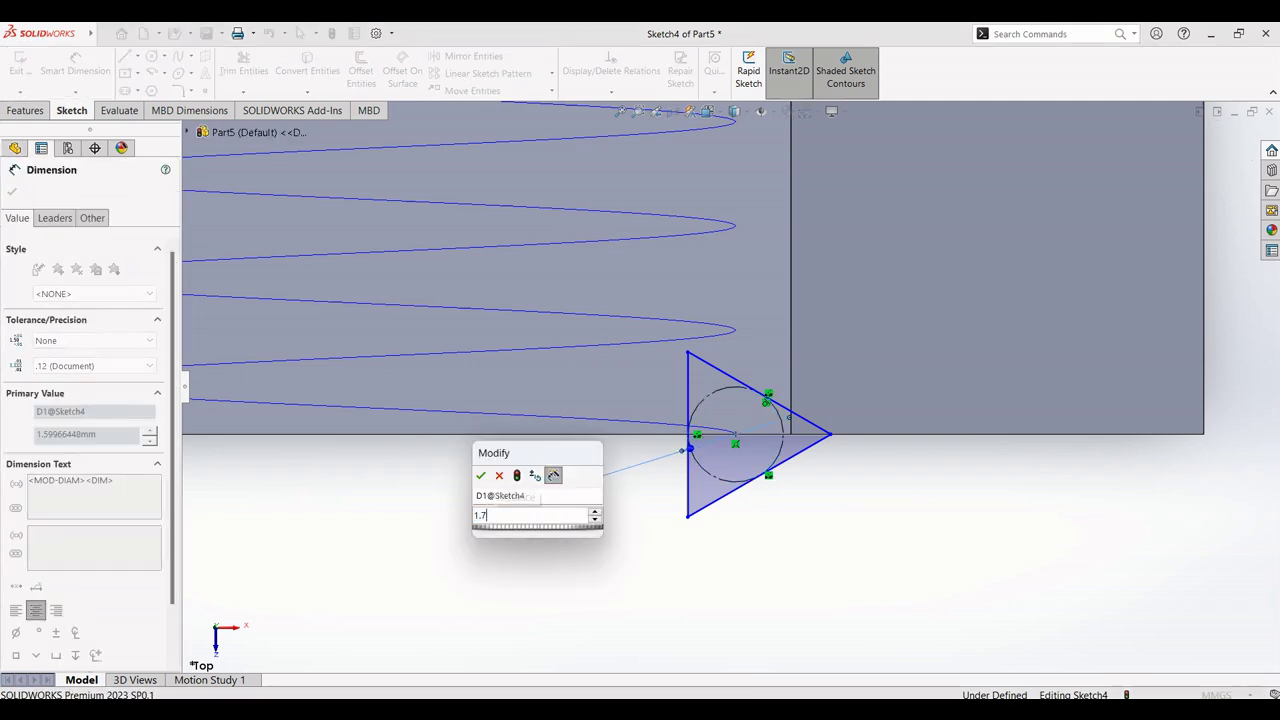
{"action": "type", "text": "5"}
{"action": "key", "text": "Return"}
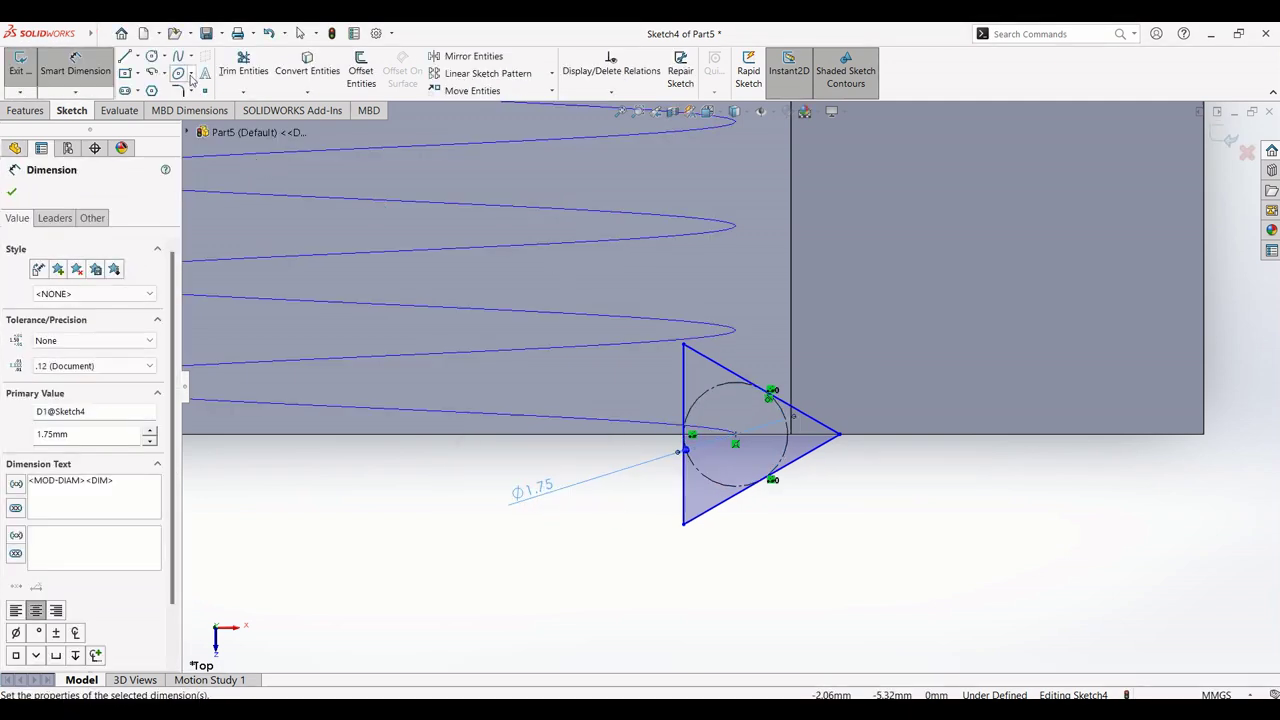
Step: Round the triangle's outward-pointing corner with a 0.21 mm sketch fillet and exit the sketch
{"action": "left_click", "coordinate": [178, 91]}
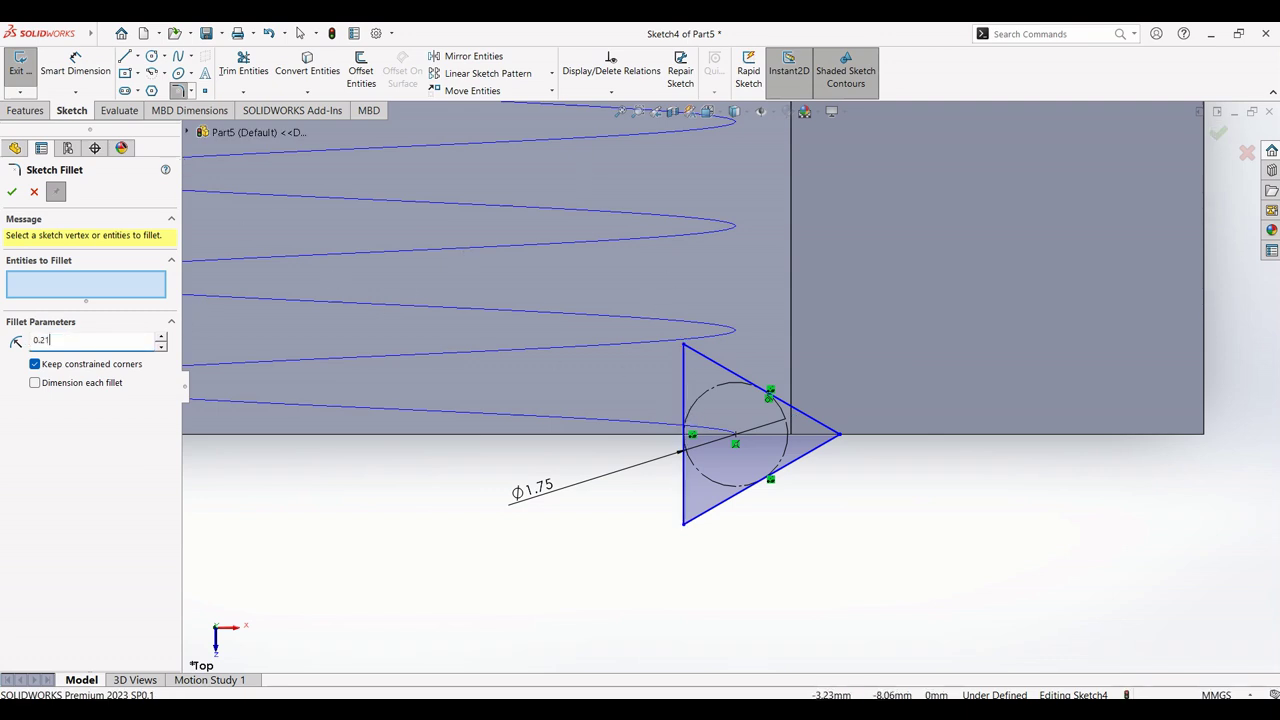
{"action": "left_click", "coordinate": [840, 435]}
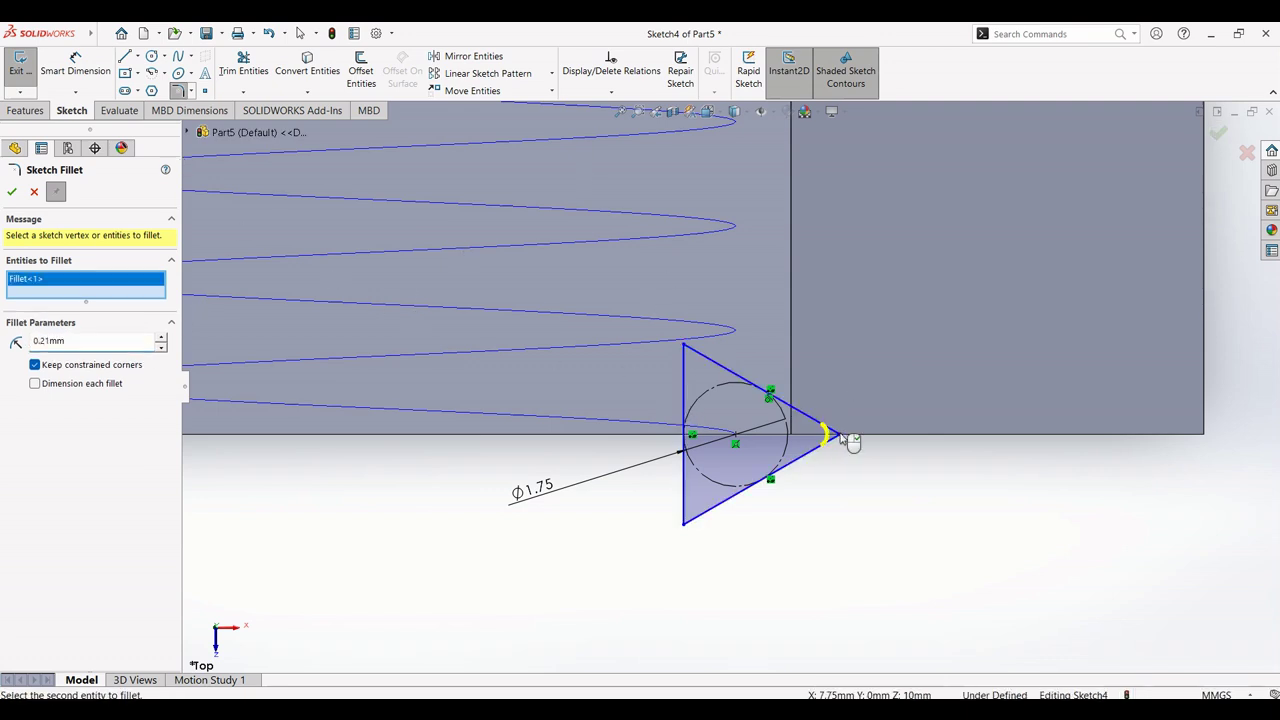
{"action": "left_click", "coordinate": [12, 192]}
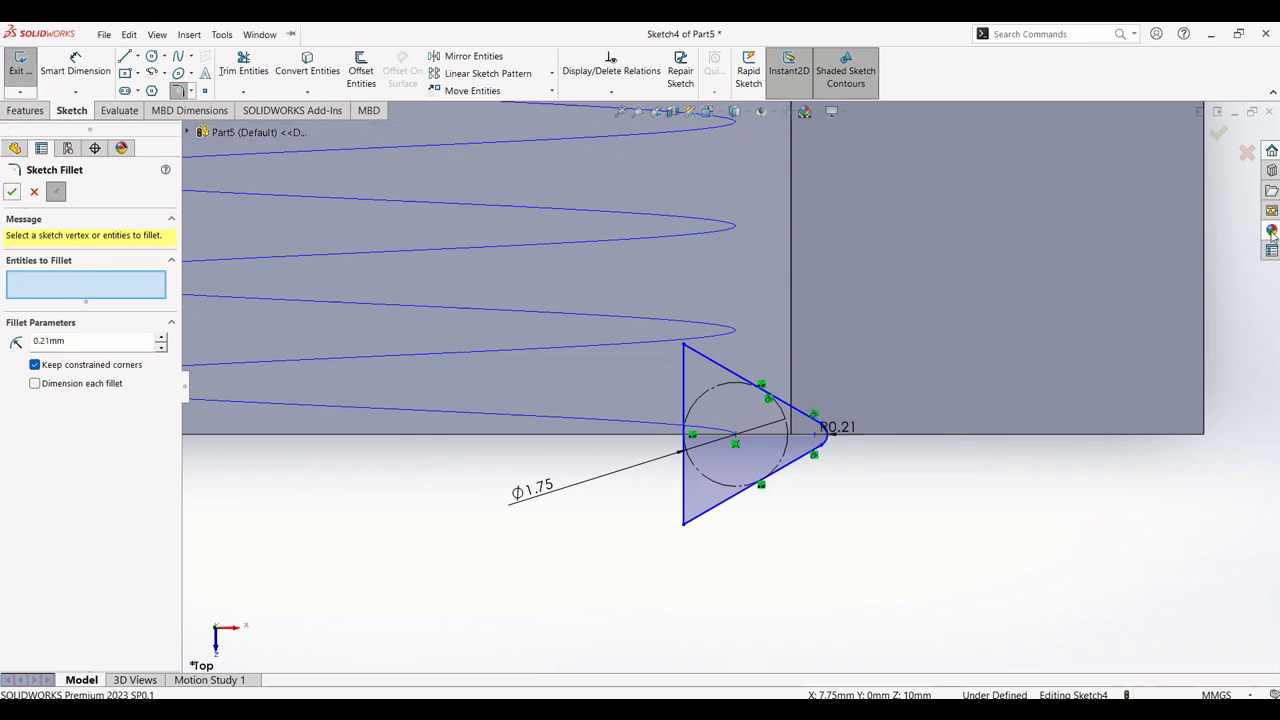
{"action": "left_click", "coordinate": [1220, 137]}
{"action": "left_click", "coordinate": [1222, 138]}
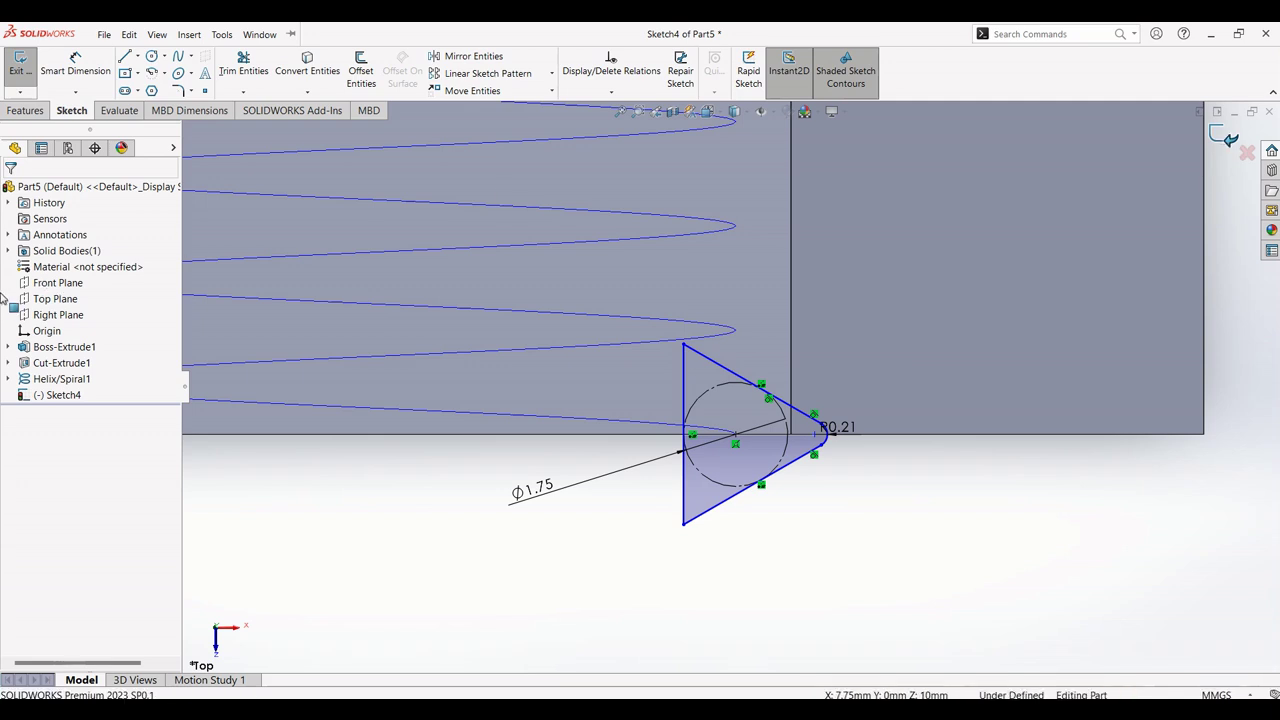
Step: Cut the internal thread with a Swept Cut, using the triangular sketch as profile and the helix as path
{"action": "left_click", "coordinate": [384, 56]}
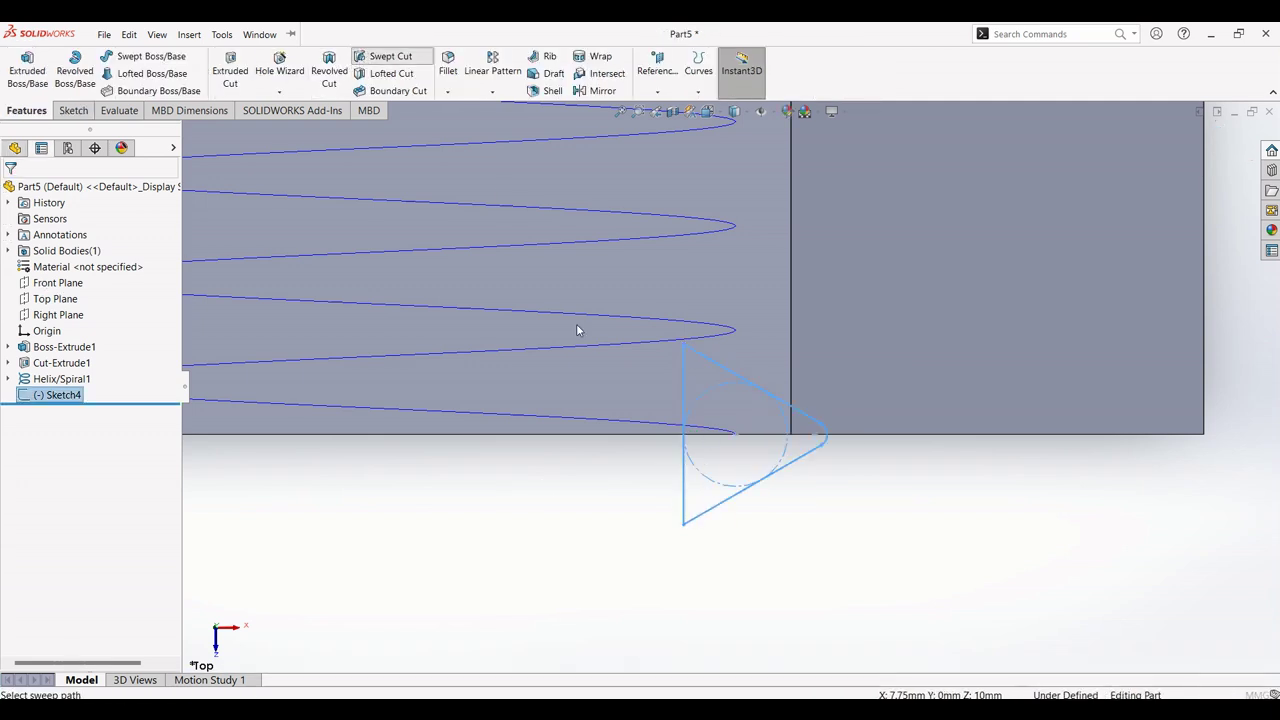
{"action": "left_click", "coordinate": [530, 421]}
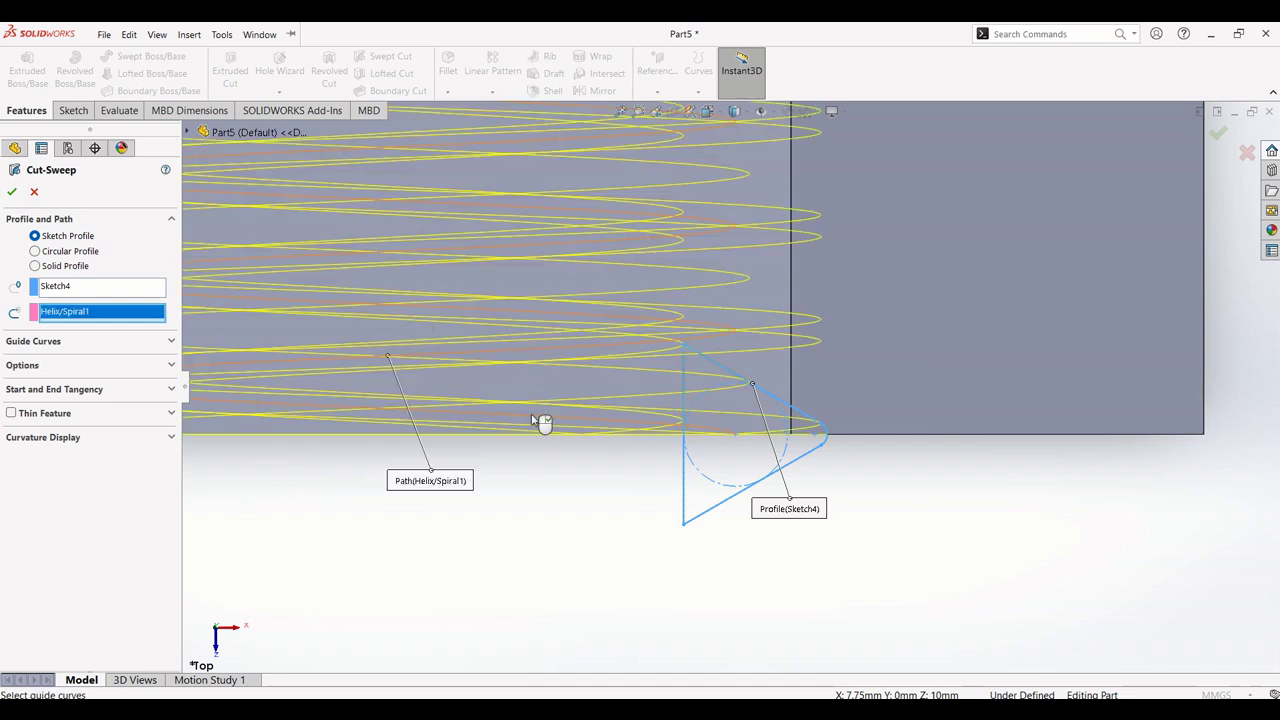
{"action": "left_click", "coordinate": [16, 199]}
{"action": "key", "text": "f"}
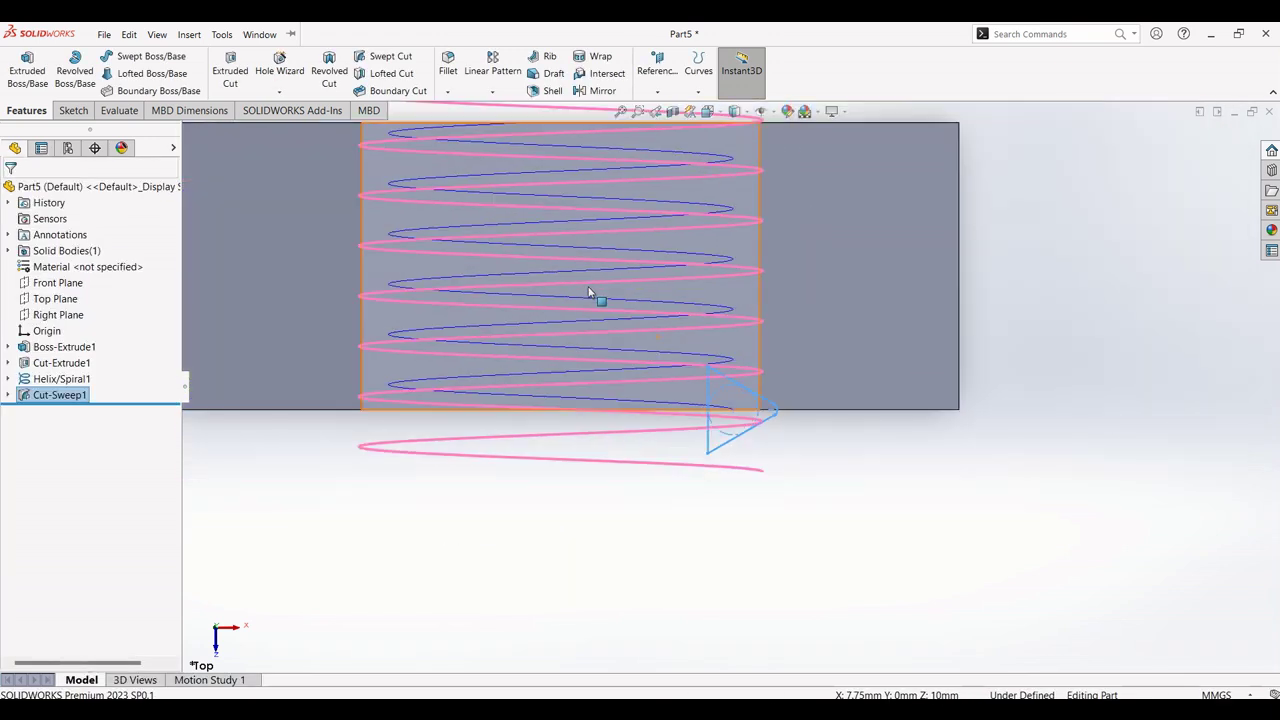
{"action": "middle_click_drag", "start_coordinate": [600, 422], "coordinate": [663, 287]}
{"action": "left_click", "coordinate": [850, 439]}
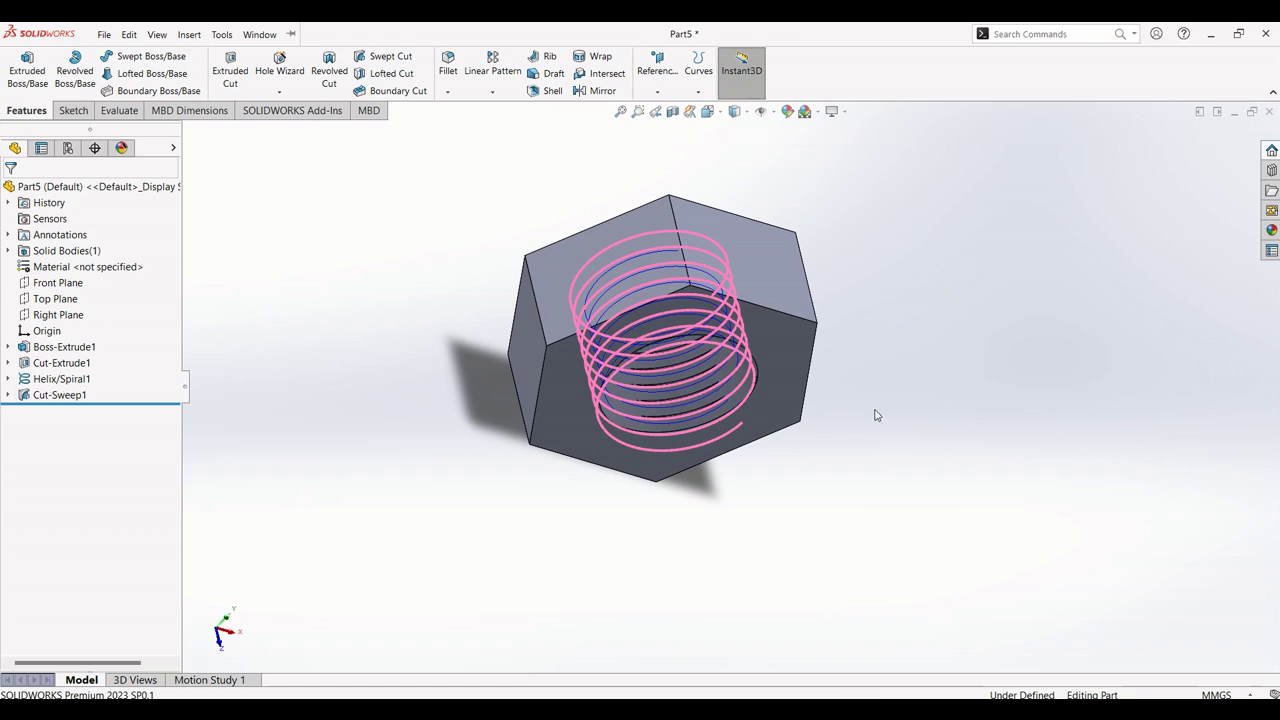
Step: Save the part as "Hex Nut" in the flange_1 folder
{"action": "middle_click_drag", "start_coordinate": [875, 410], "coordinate": [875, 441]}
{"action": "scroll", "coordinate": [680, 408], "scroll_direction": "down", "scroll_amount": 4}
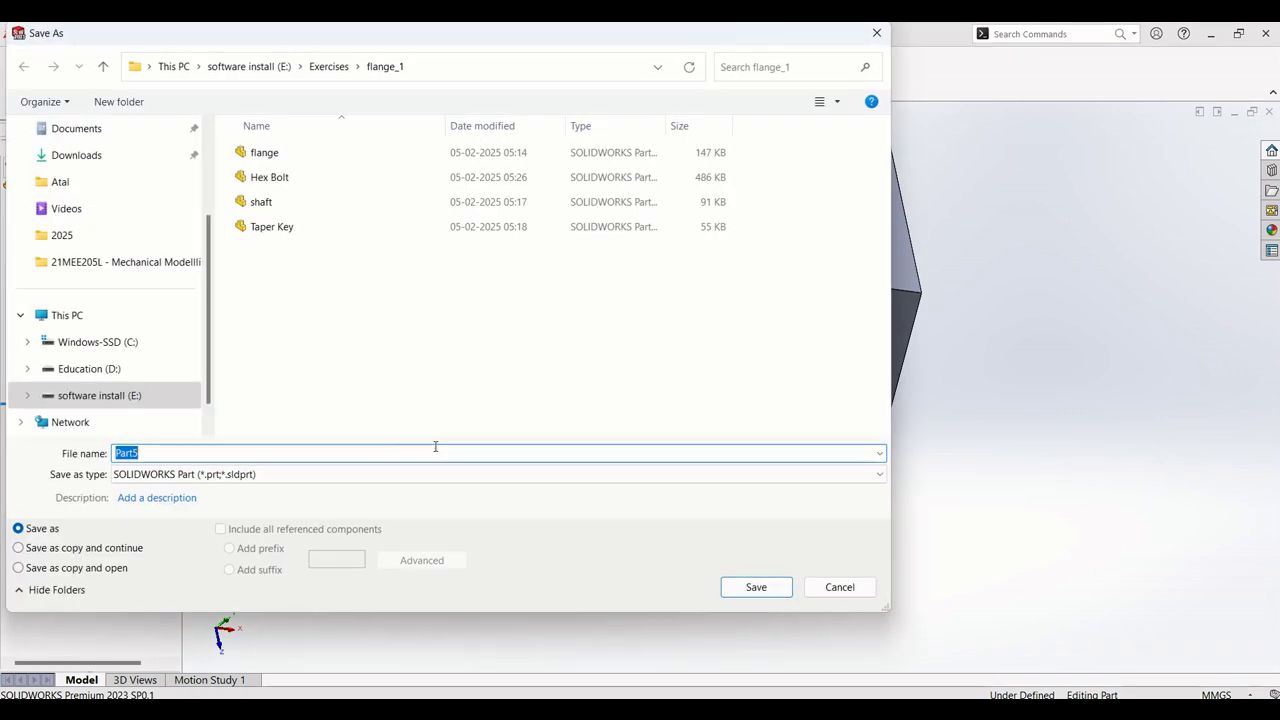
{"action": "type", "text": "He"}
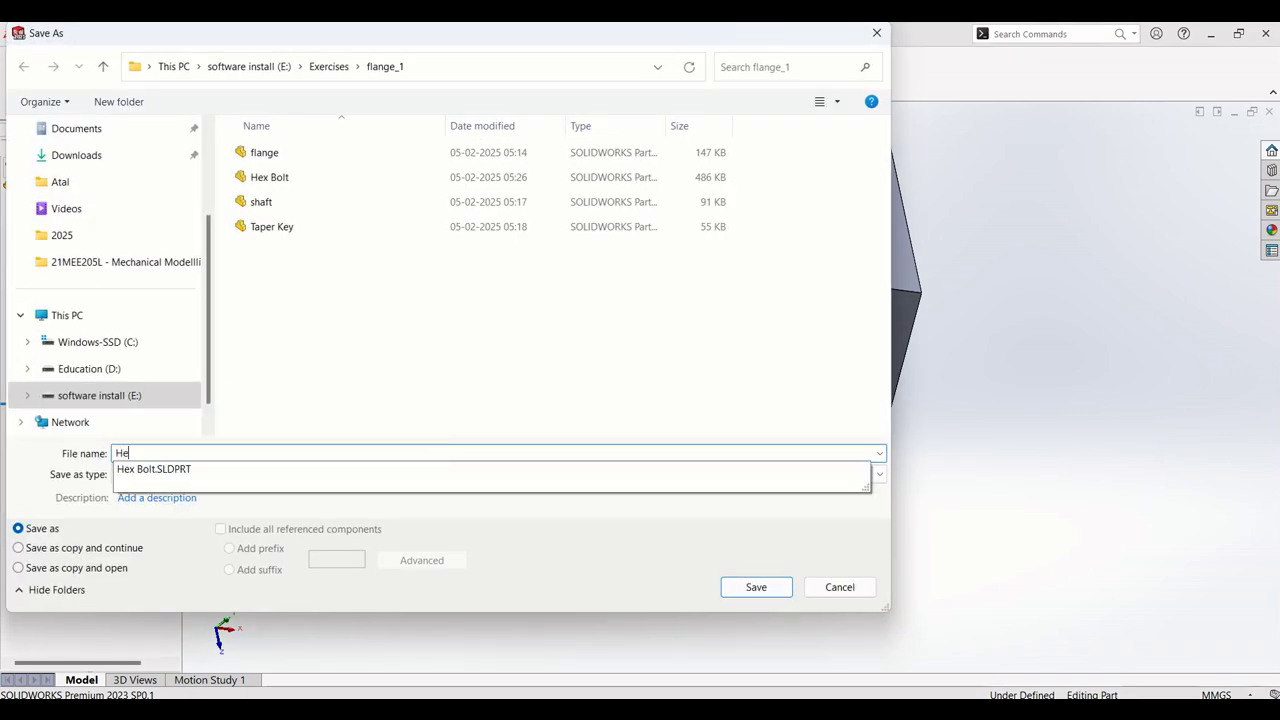
{"action": "type", "text": "xa"}
{"action": "key", "text": "BackSpace"}
{"action": "type", "text": "Nut"}
{"action": "key", "text": "Return"}
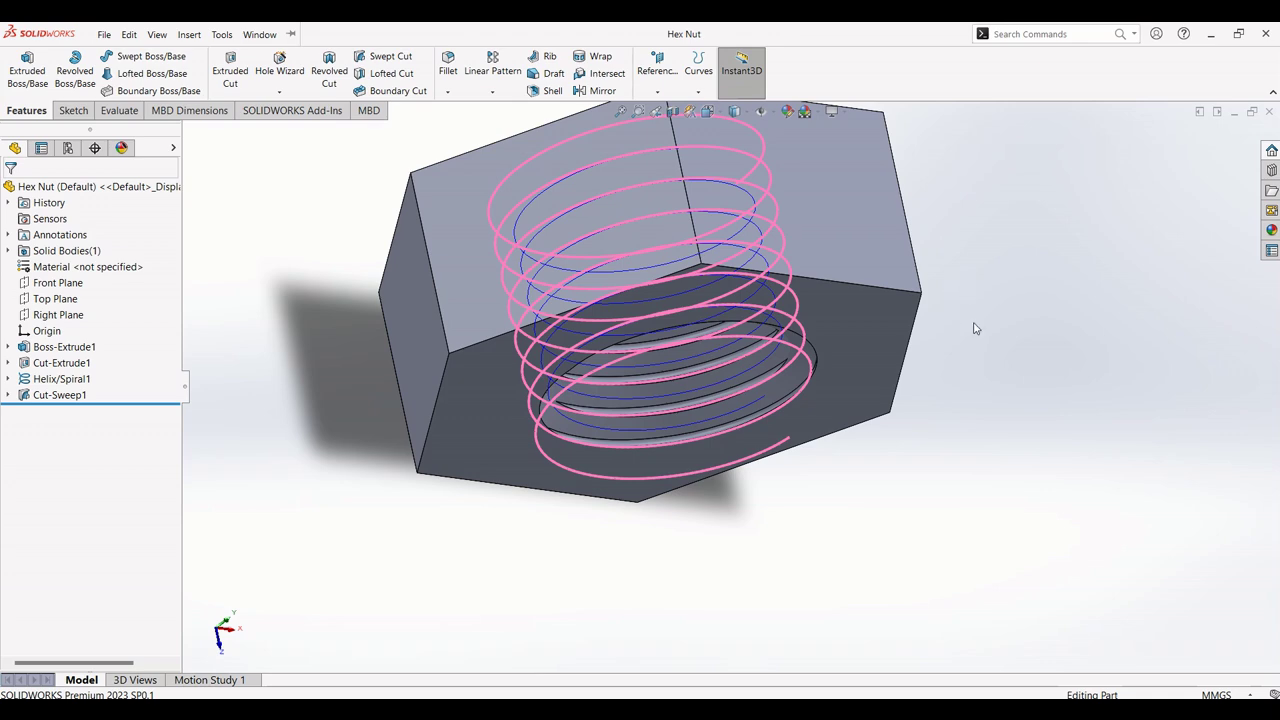
{"action": "scroll", "coordinate": [975, 328], "scroll_direction": "up", "scroll_amount": 2}
{"action": "scroll", "coordinate": [942, 198], "scroll_direction": "up", "scroll_amount": 2}
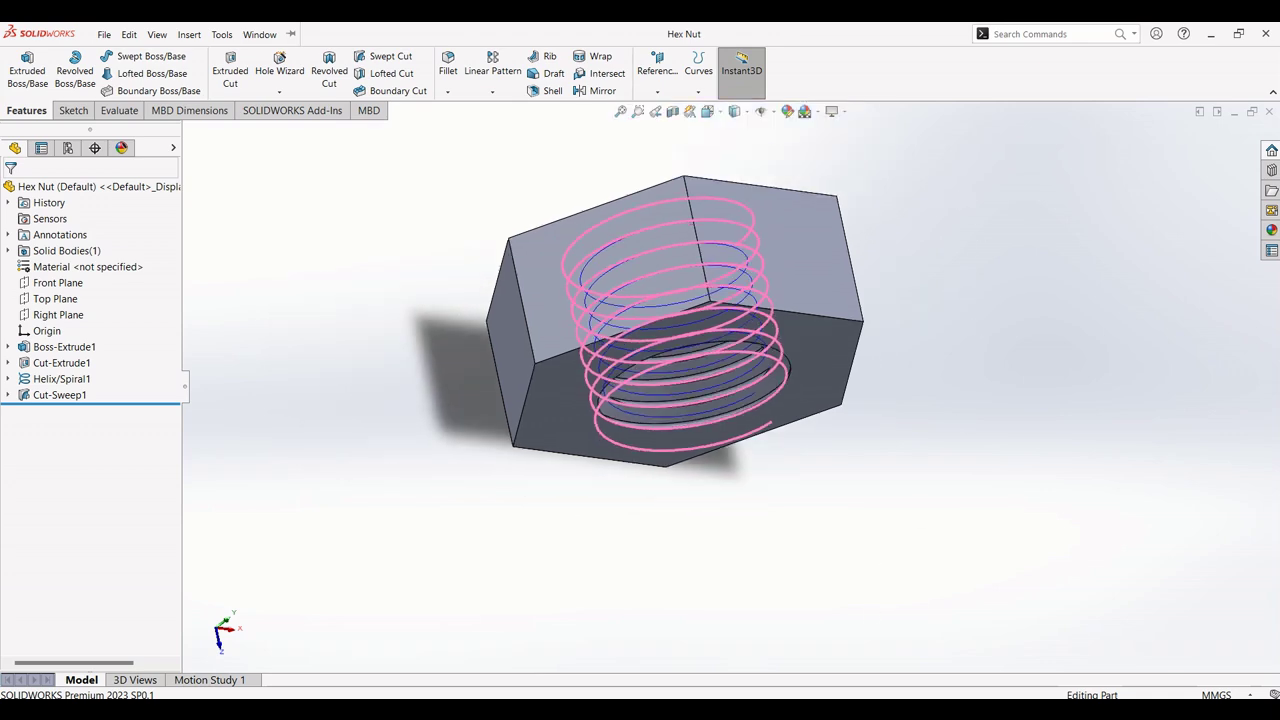
{"action": "key", "text": "alt+Tab"}
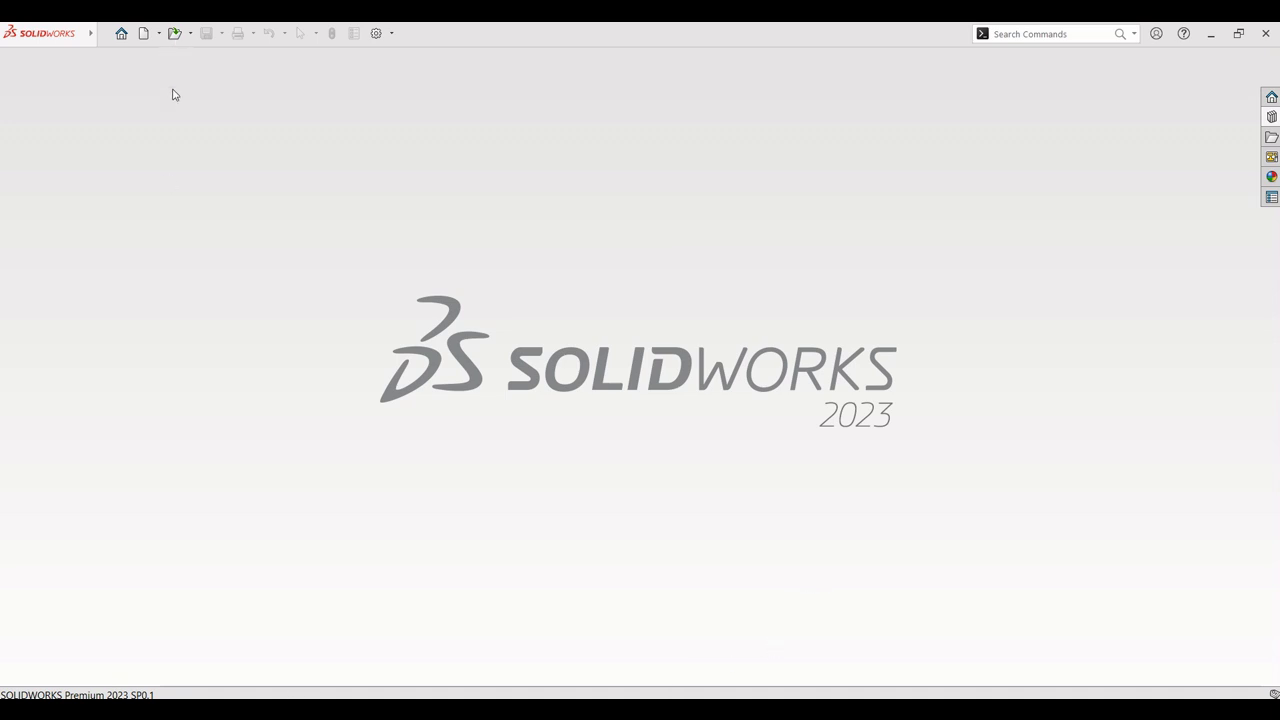
Step: Create a new assembly document
{"action": "left_click", "coordinate": [146, 38]}
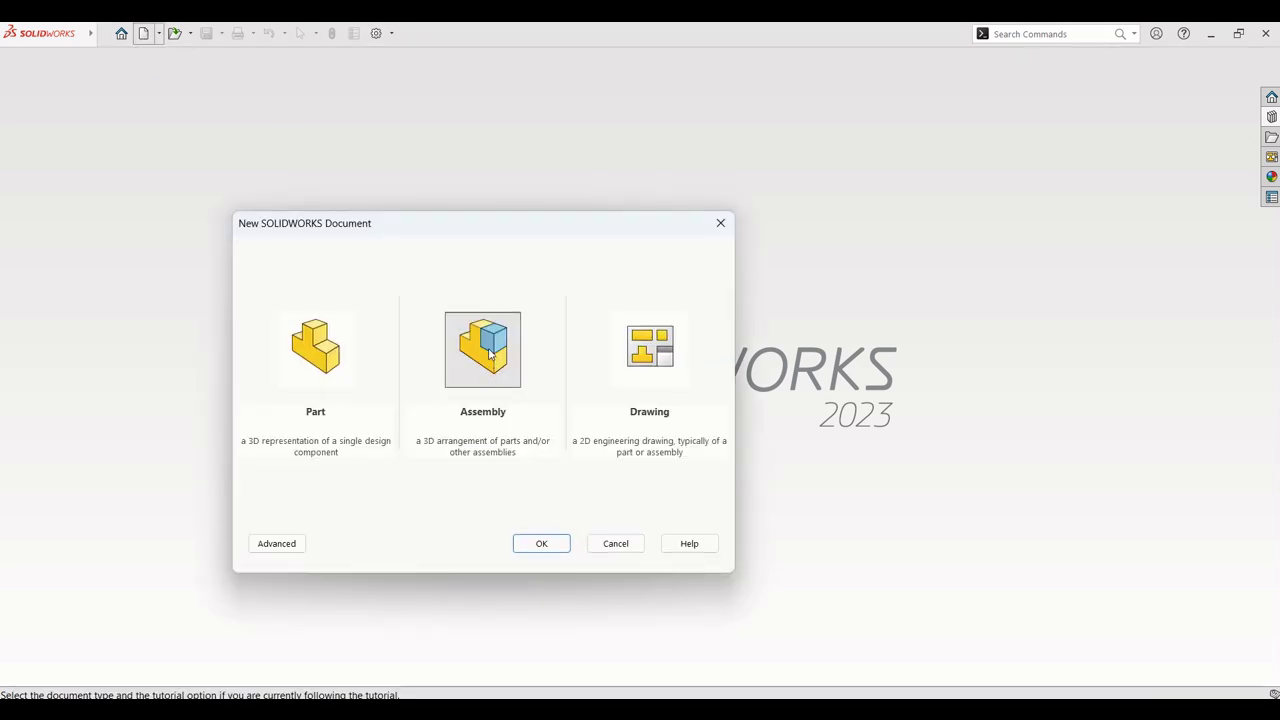
{"action": "left_click", "coordinate": [490, 354]}
{"action": "left_click", "coordinate": [543, 543]}
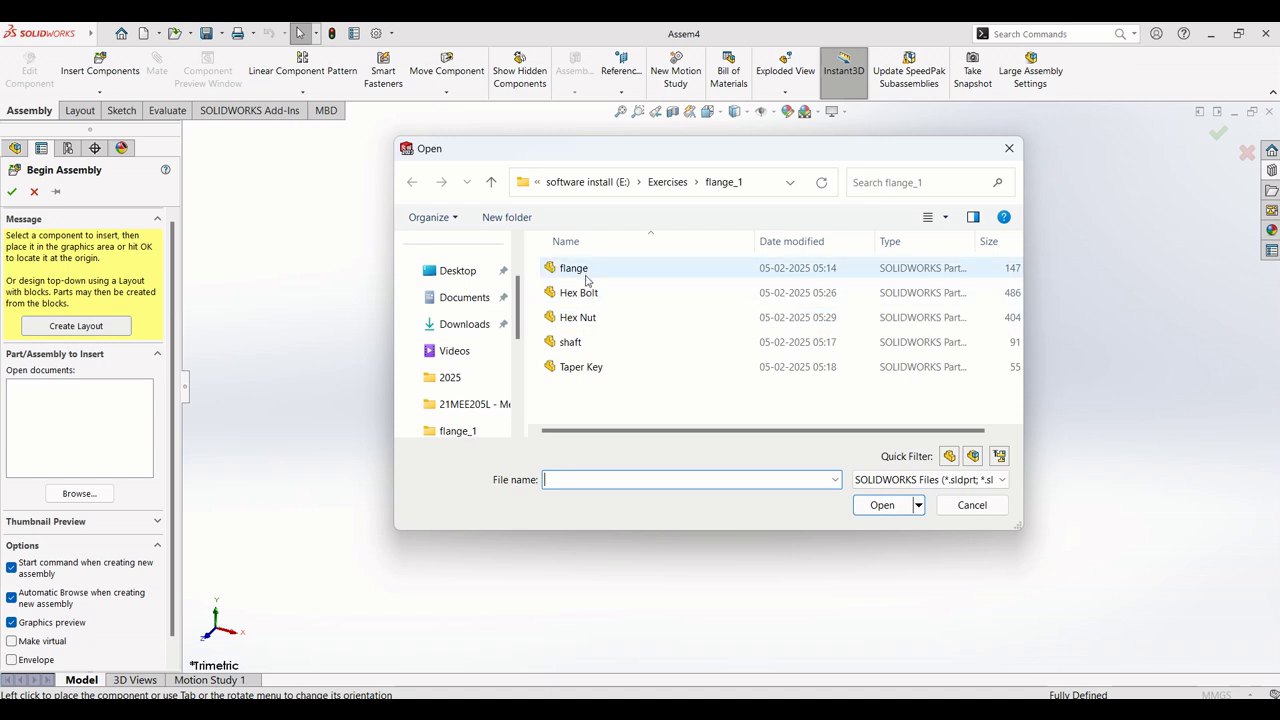
Step: Insert the flange and shaft parts from the flange_1 folder, placing the shaft beside the flange
{"action": "left_click", "coordinate": [586, 278]}
{"action": "left_click", "coordinate": [573, 346], "text": "ctrl"}
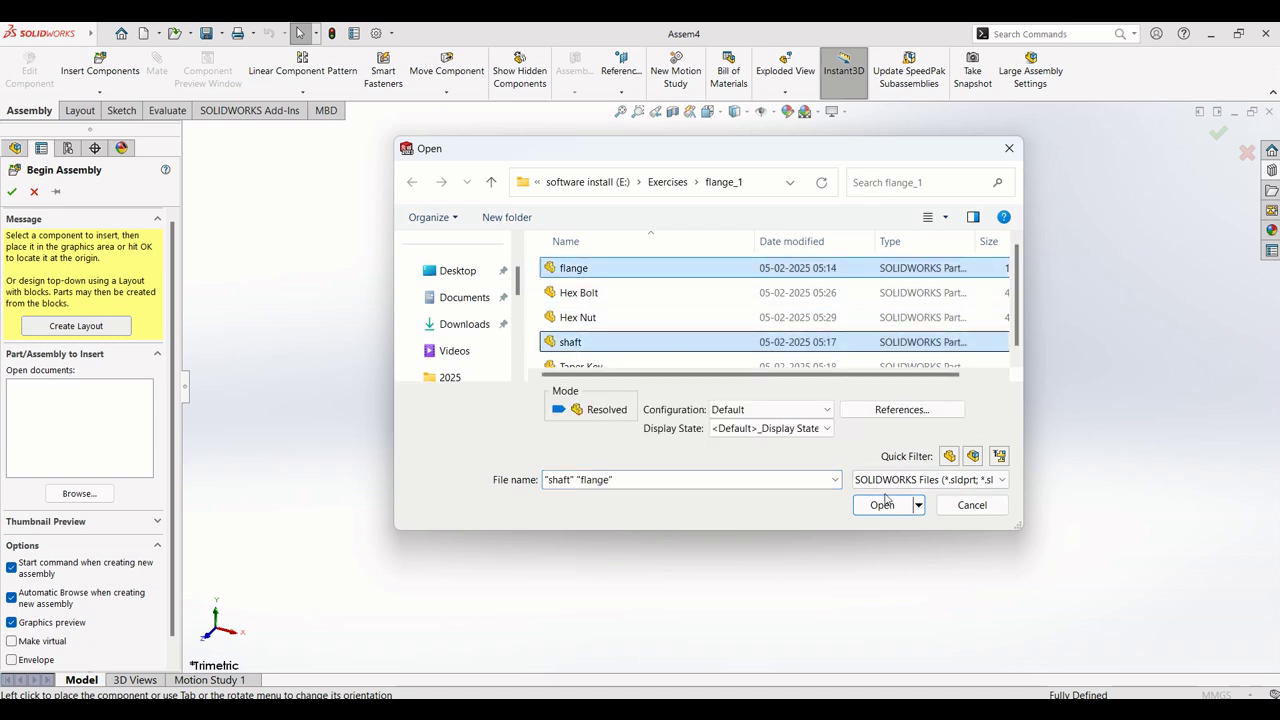
{"action": "left_click", "coordinate": [879, 506]}
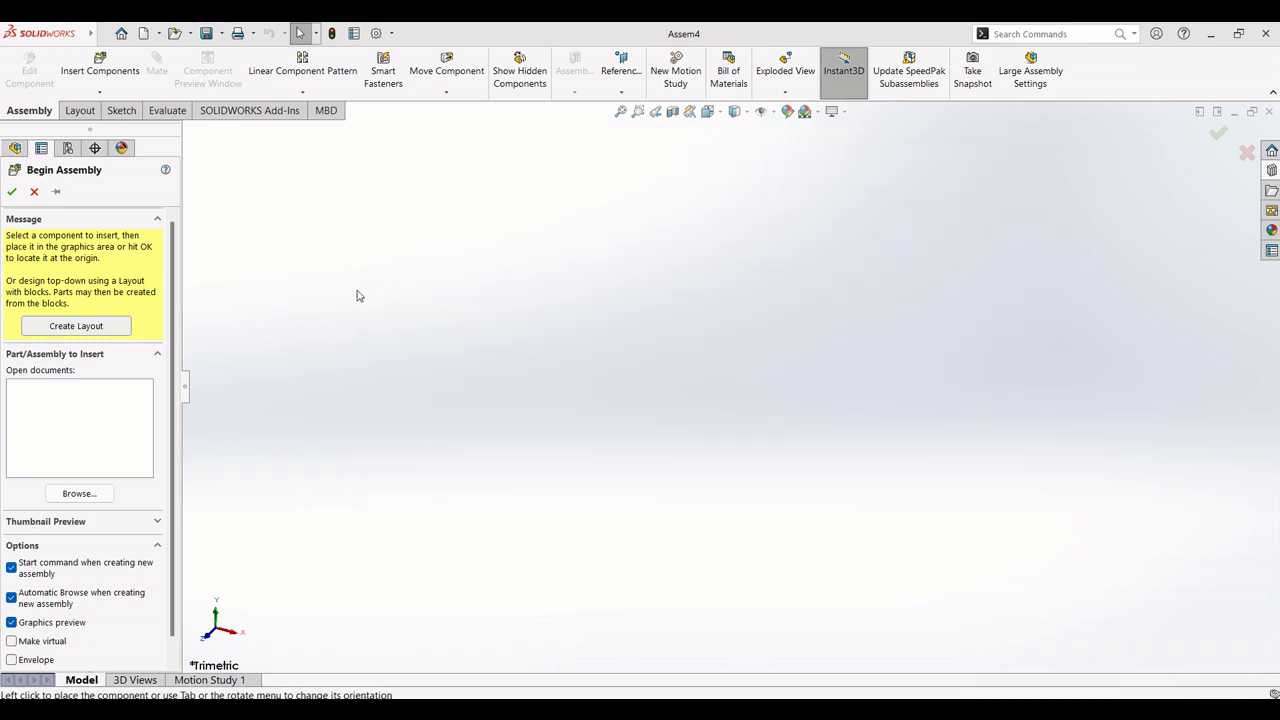
{"action": "left_click", "coordinate": [742, 371]}
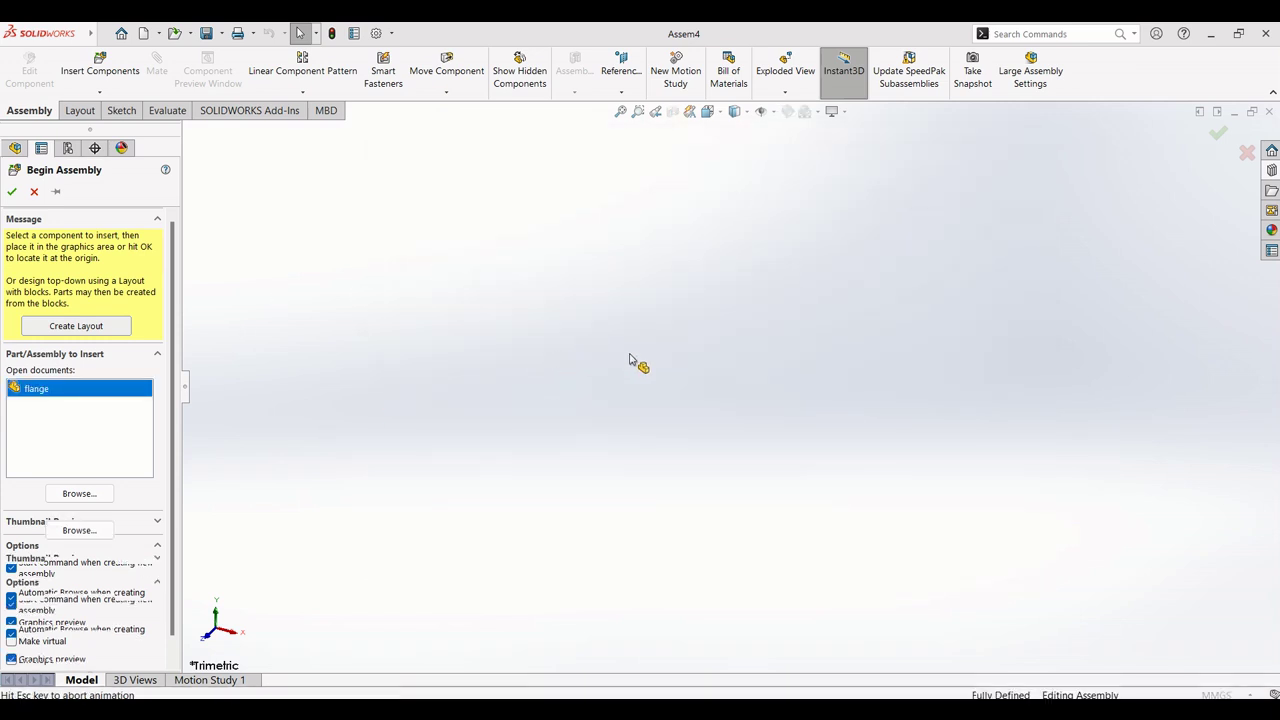
{"action": "left_click", "coordinate": [483, 405]}
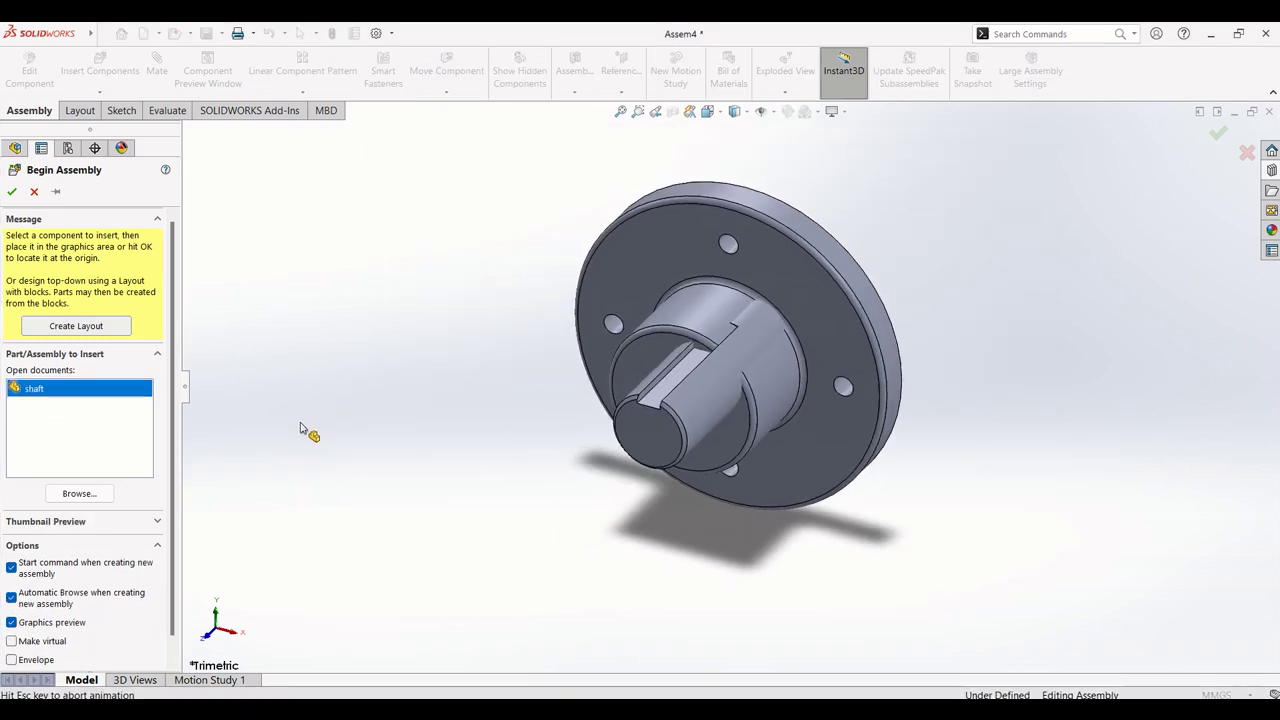
{"action": "left_click", "coordinate": [481, 447]}
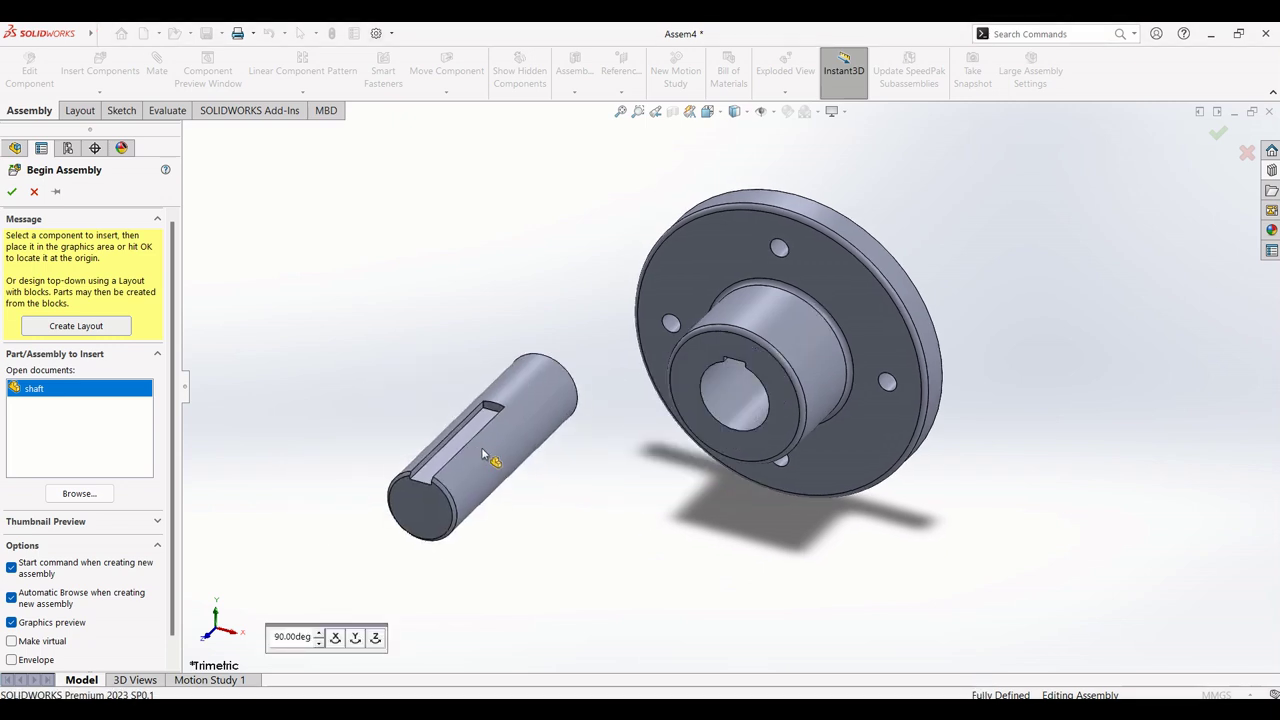
Step: Mate the flange bore and the shaft's cylindrical face as concentric, with flipped alignment so the shaft's keyway end faces the flange
{"action": "middle_click_drag", "start_coordinate": [693, 474], "coordinate": [647, 521]}
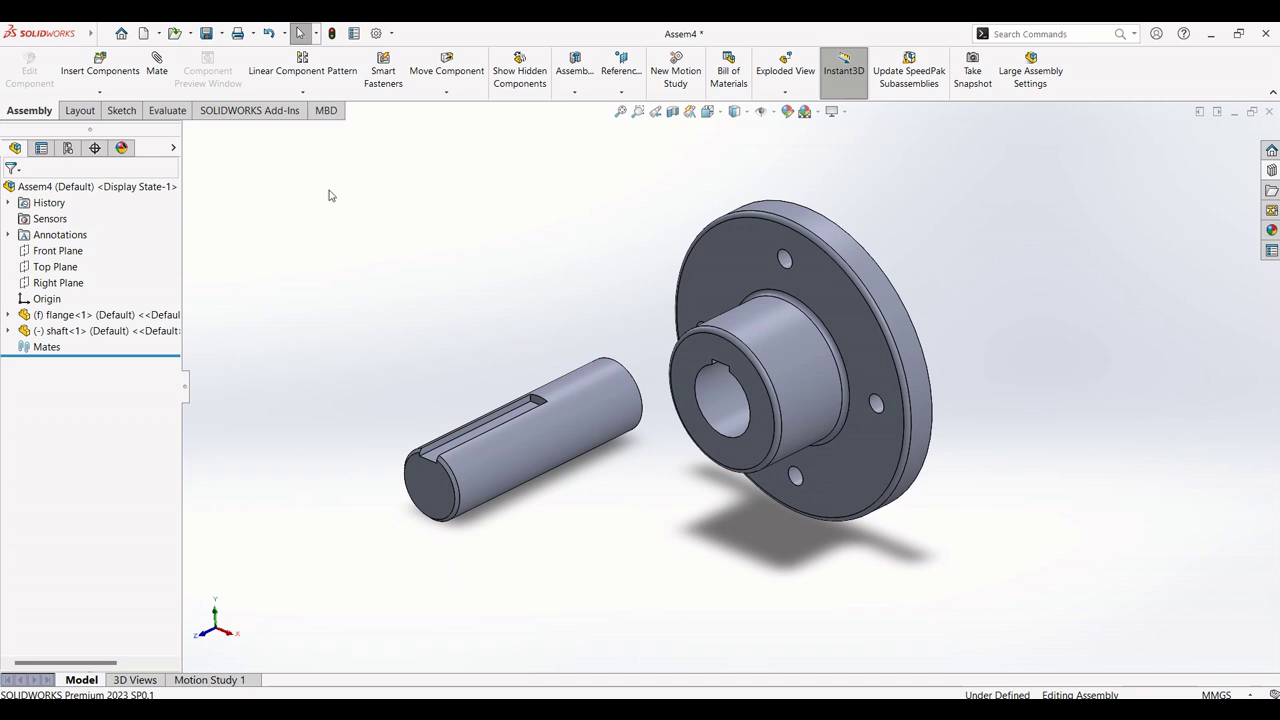
{"action": "left_click", "coordinate": [159, 72]}
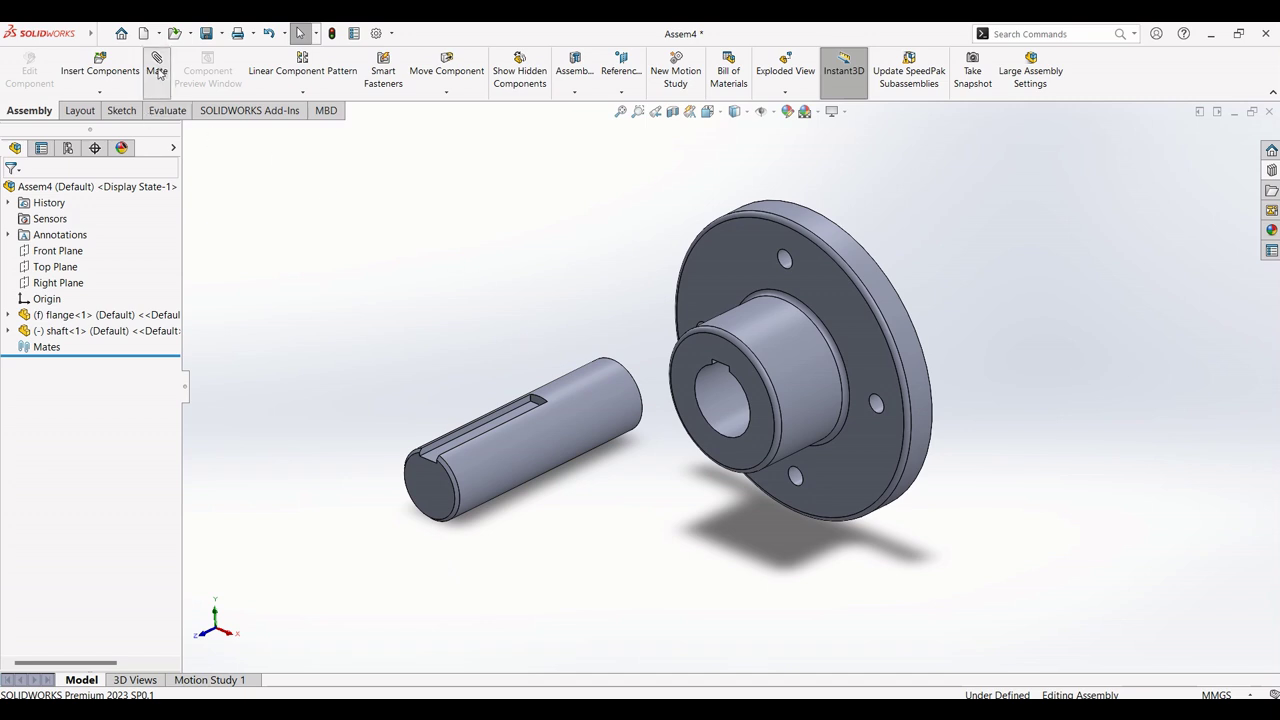
{"action": "left_click", "coordinate": [716, 401]}
{"action": "left_click", "coordinate": [568, 422]}
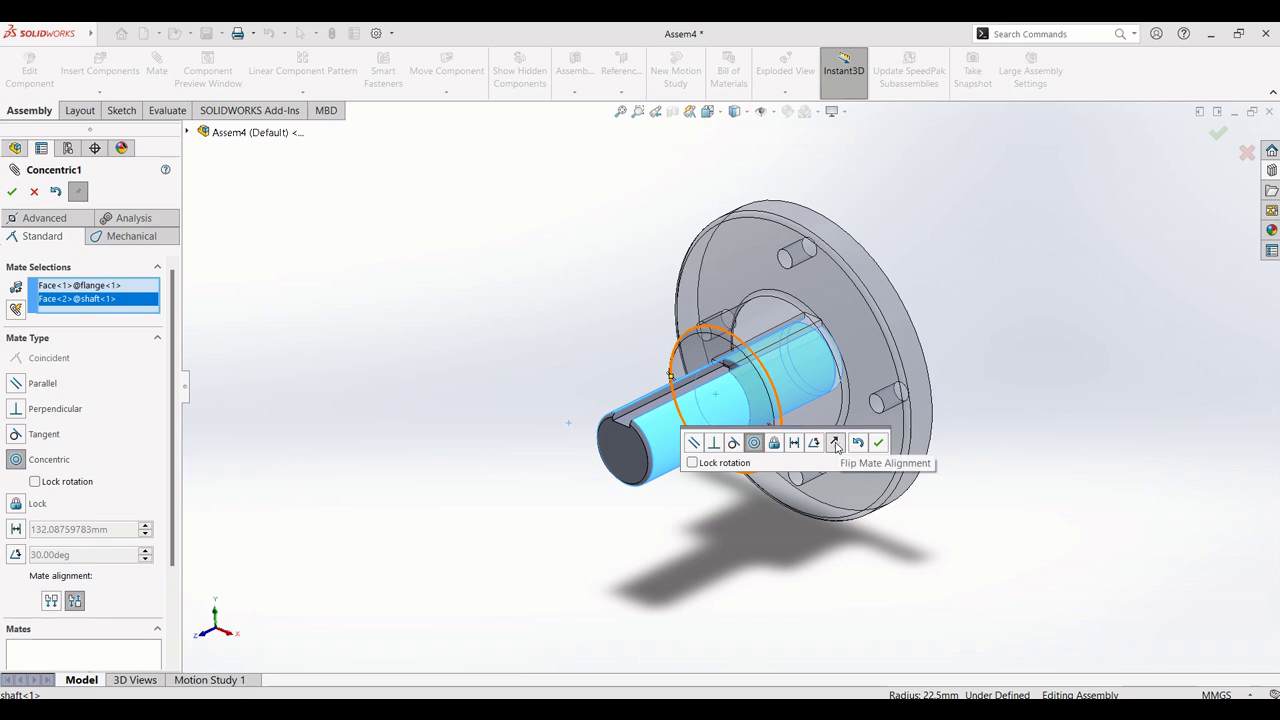
{"action": "left_click", "coordinate": [838, 444]}
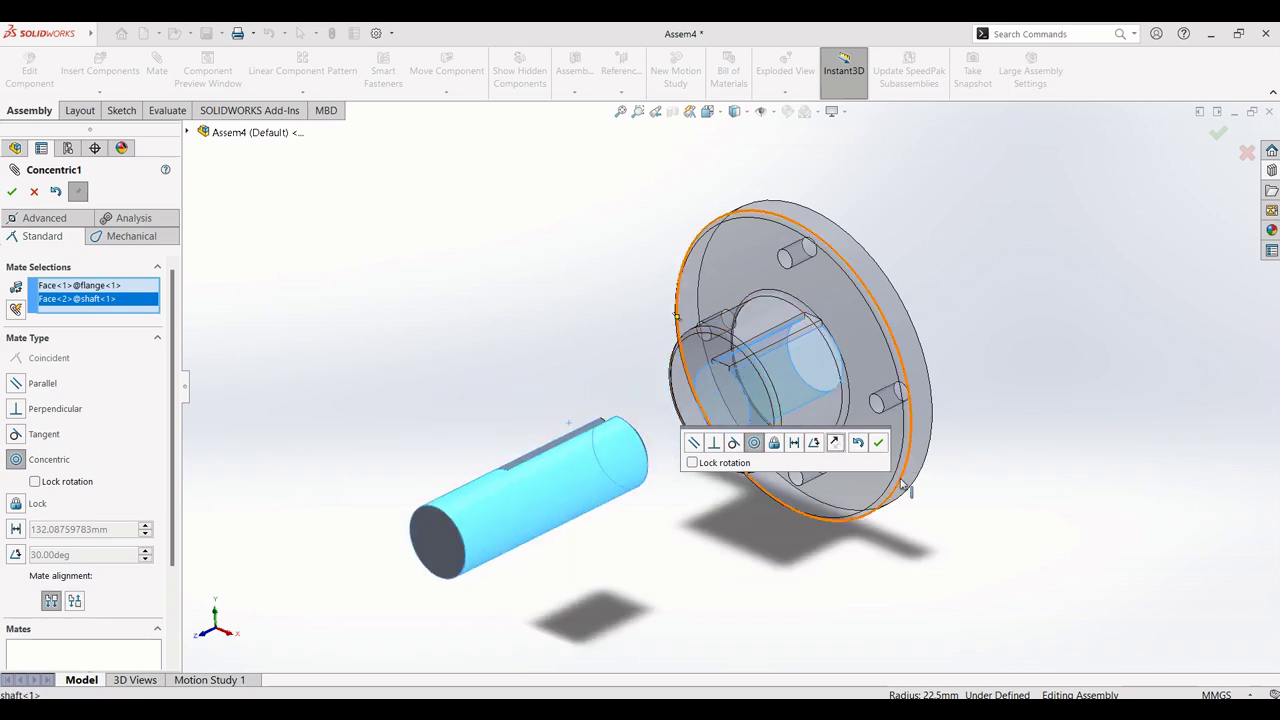
{"action": "left_click", "coordinate": [879, 443]}
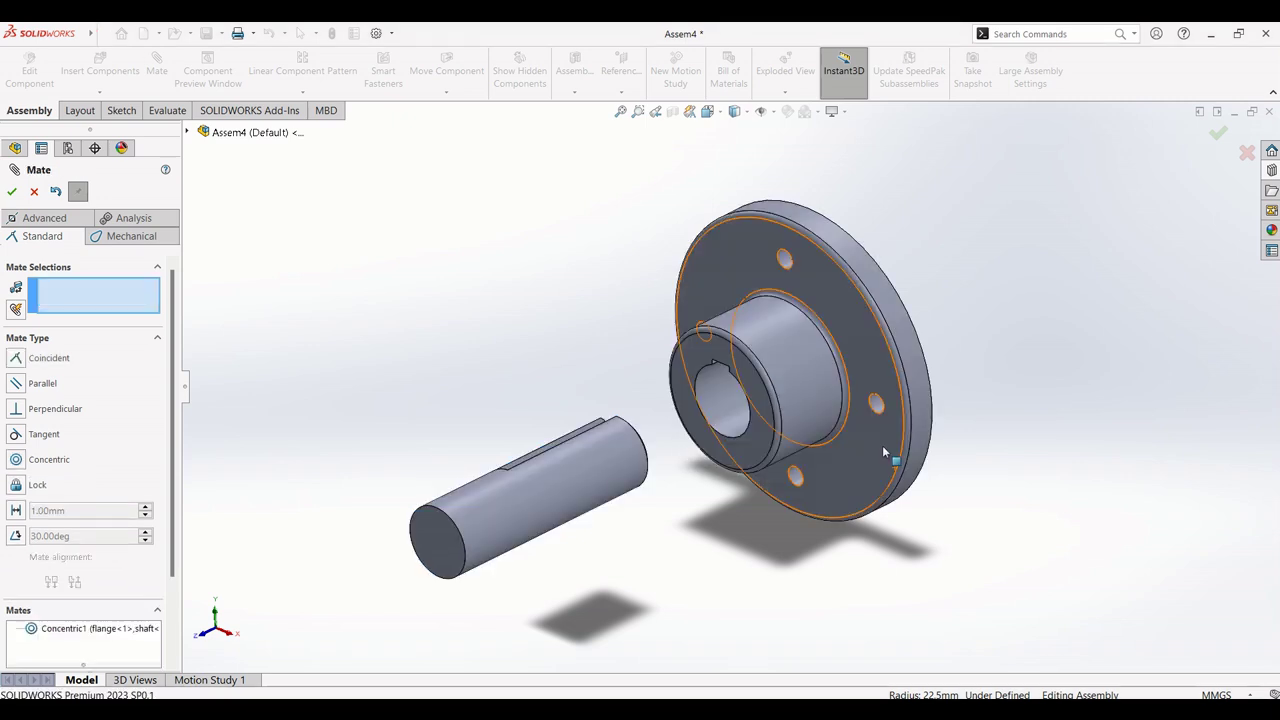
Step: Add a coincident mate between the shaft's keyway-side end face and the flange's flat outer face
{"action": "middle_click_drag", "start_coordinate": [787, 532], "coordinate": [659, 576]}
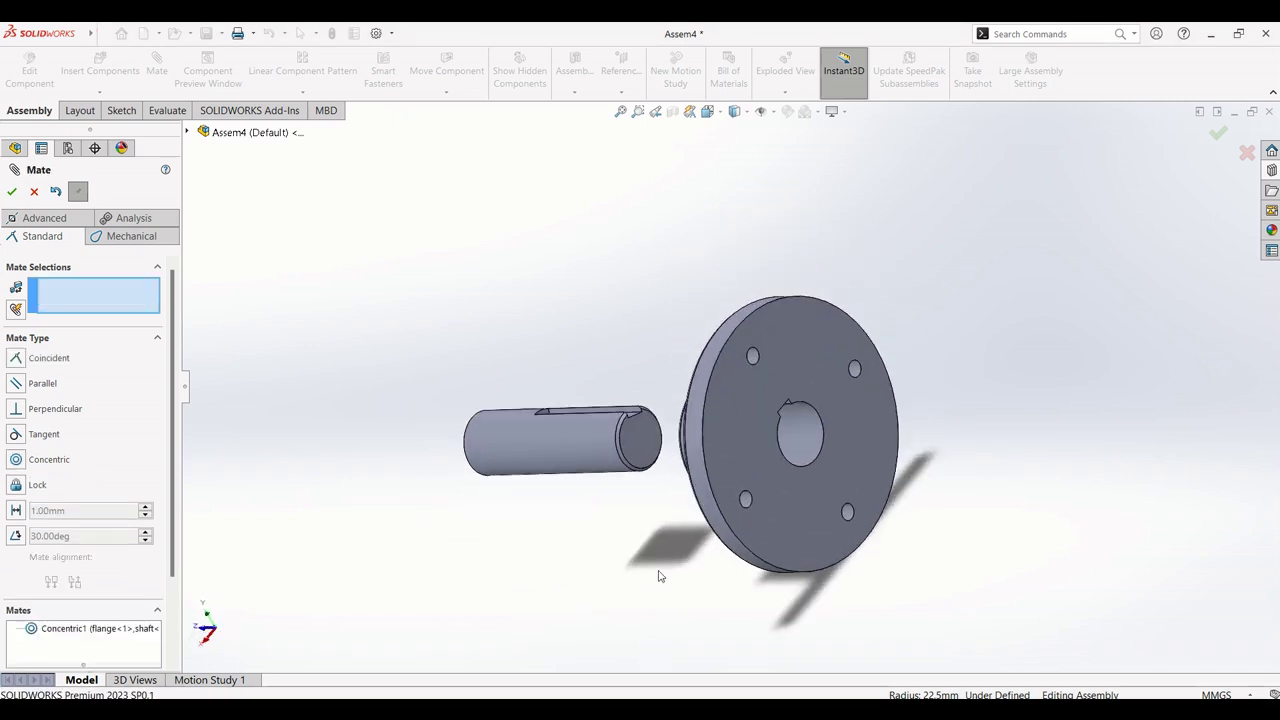
{"action": "left_click", "coordinate": [645, 438]}
{"action": "left_click", "coordinate": [781, 492]}
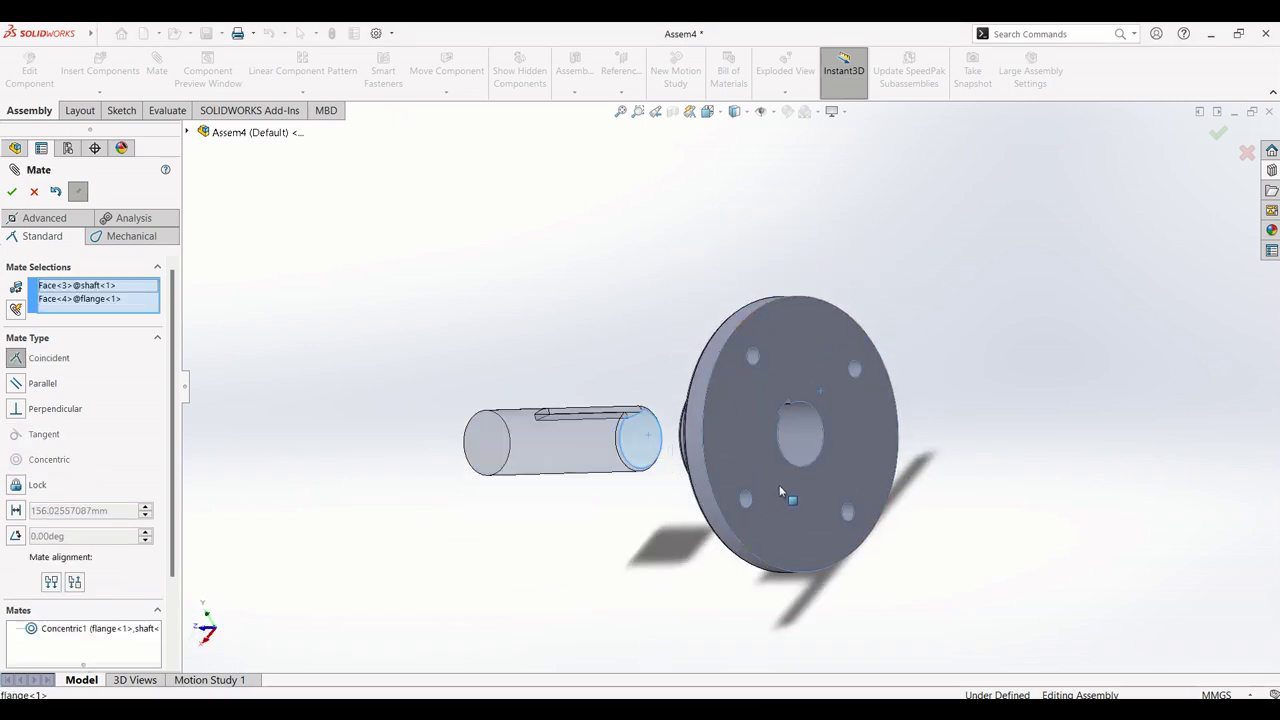
{"action": "left_click", "coordinate": [966, 508]}
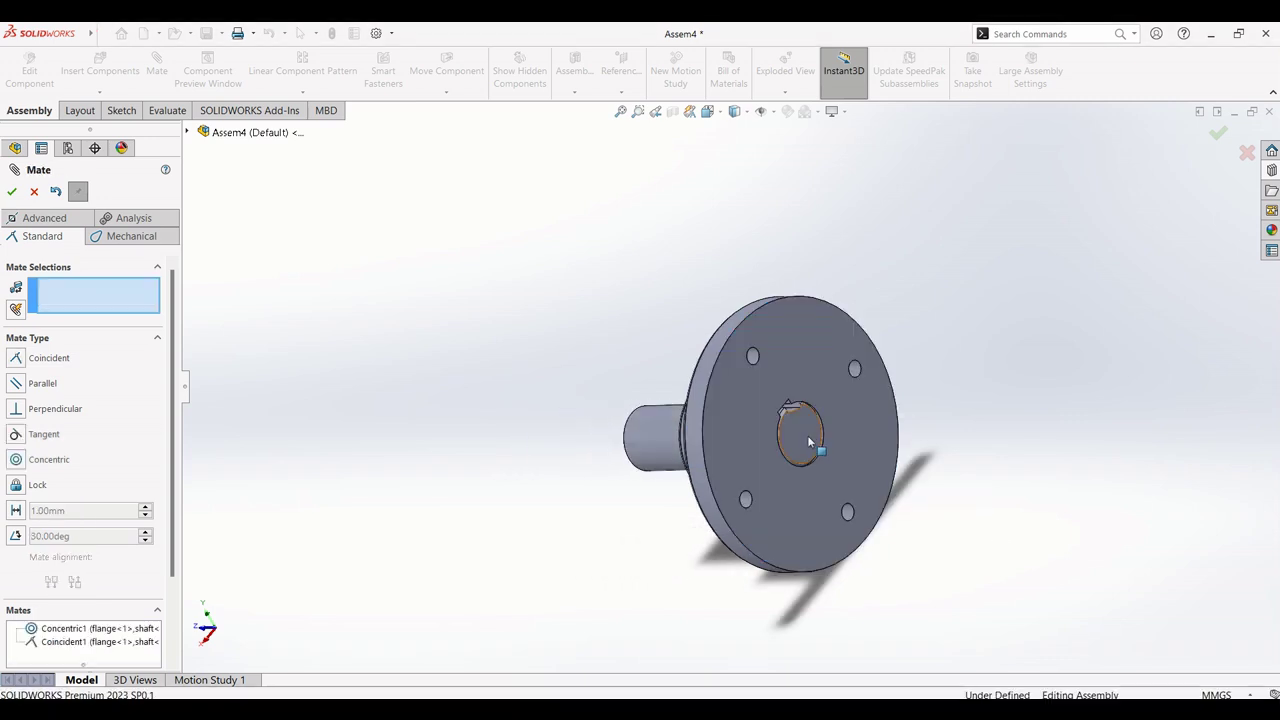
Step: Align the keyways with a coincident mate between the flange keyway's side wall and the matching side wall on the shaft
{"action": "scroll", "coordinate": [800, 440], "scroll_direction": "down", "scroll_amount": 6}
{"action": "left_click", "coordinate": [691, 370]}
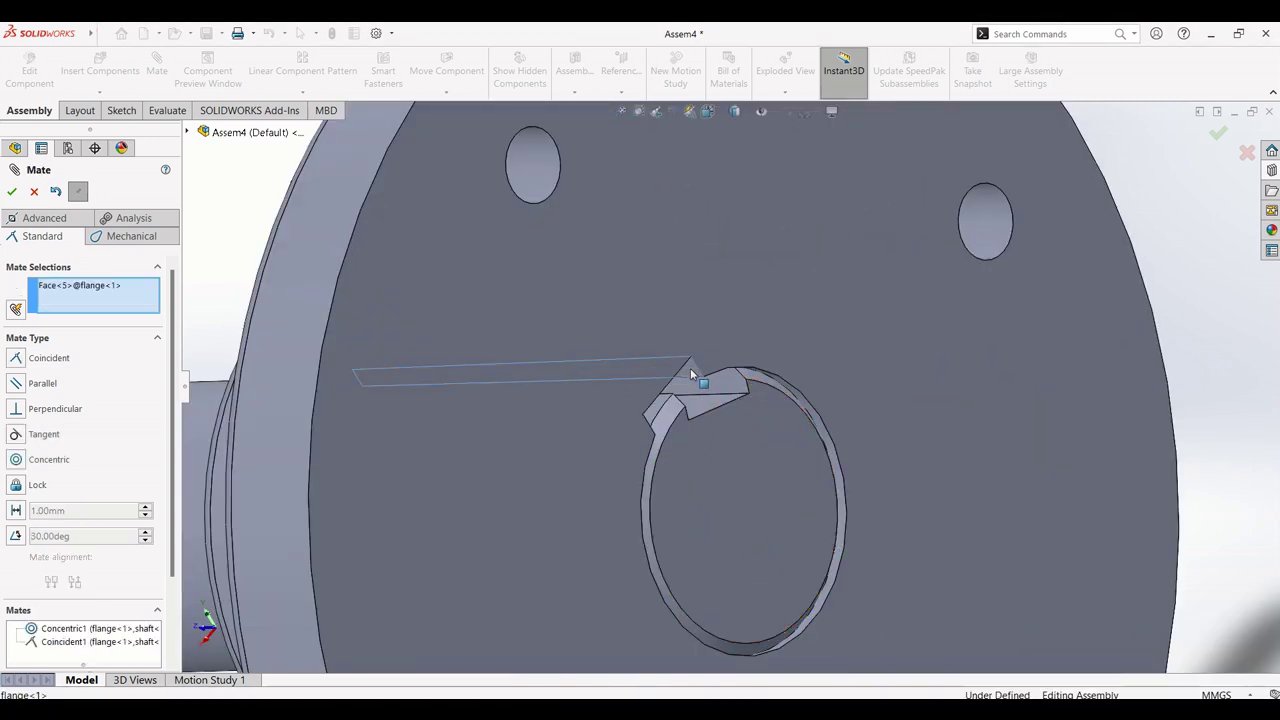
{"action": "left_click", "coordinate": [728, 390]}
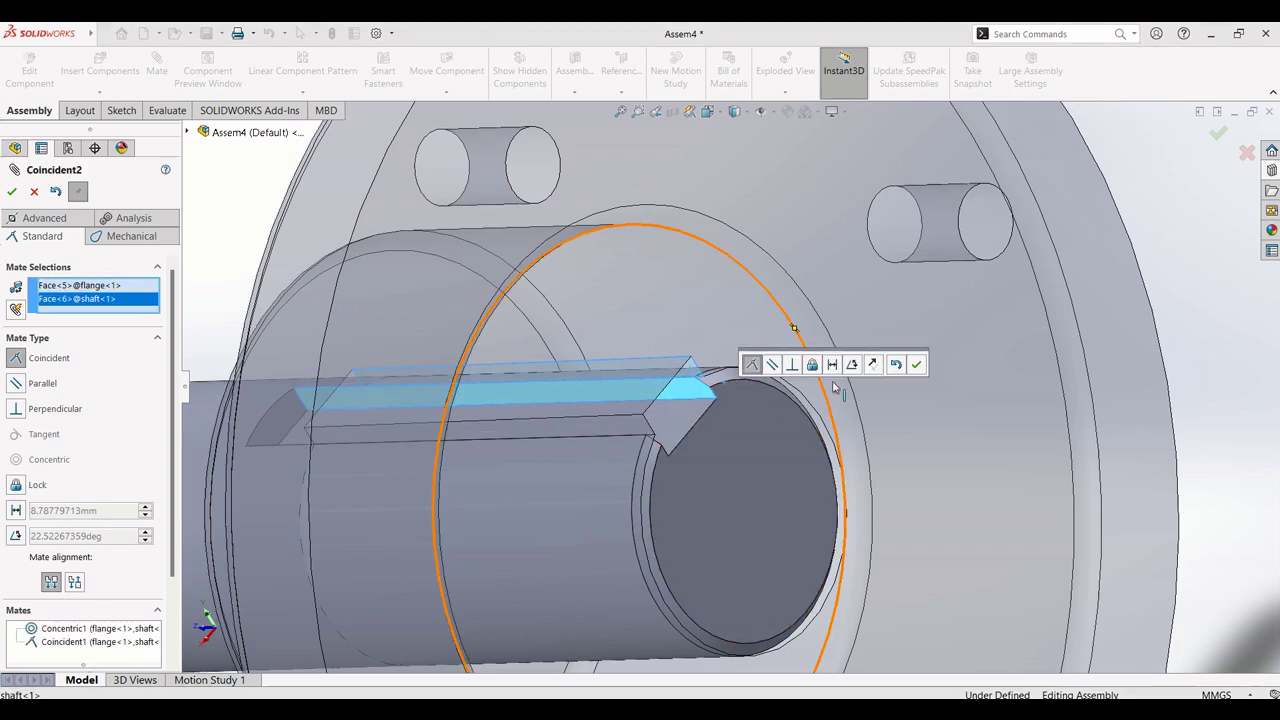
{"action": "left_click", "coordinate": [919, 366]}
{"action": "scroll", "coordinate": [850, 419], "scroll_direction": "up", "scroll_amount": 5}
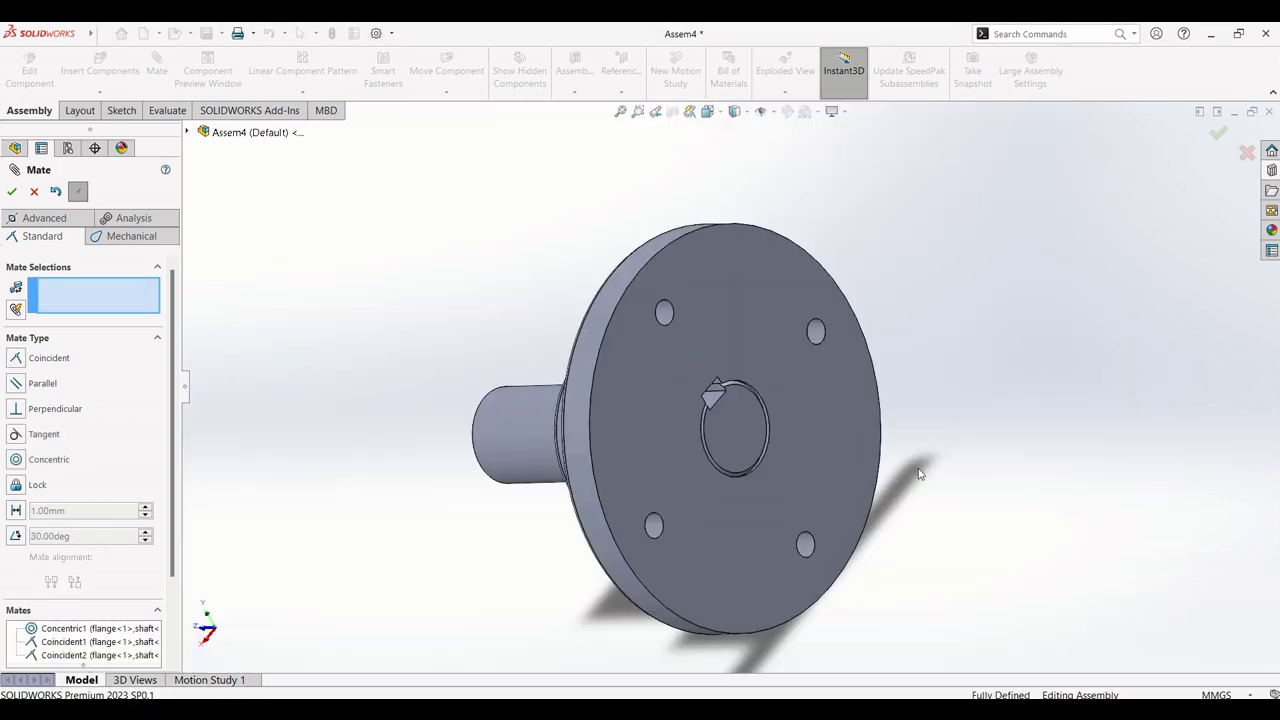
{"action": "middle_click_drag", "start_coordinate": [850, 420], "coordinate": [1062, 335]}
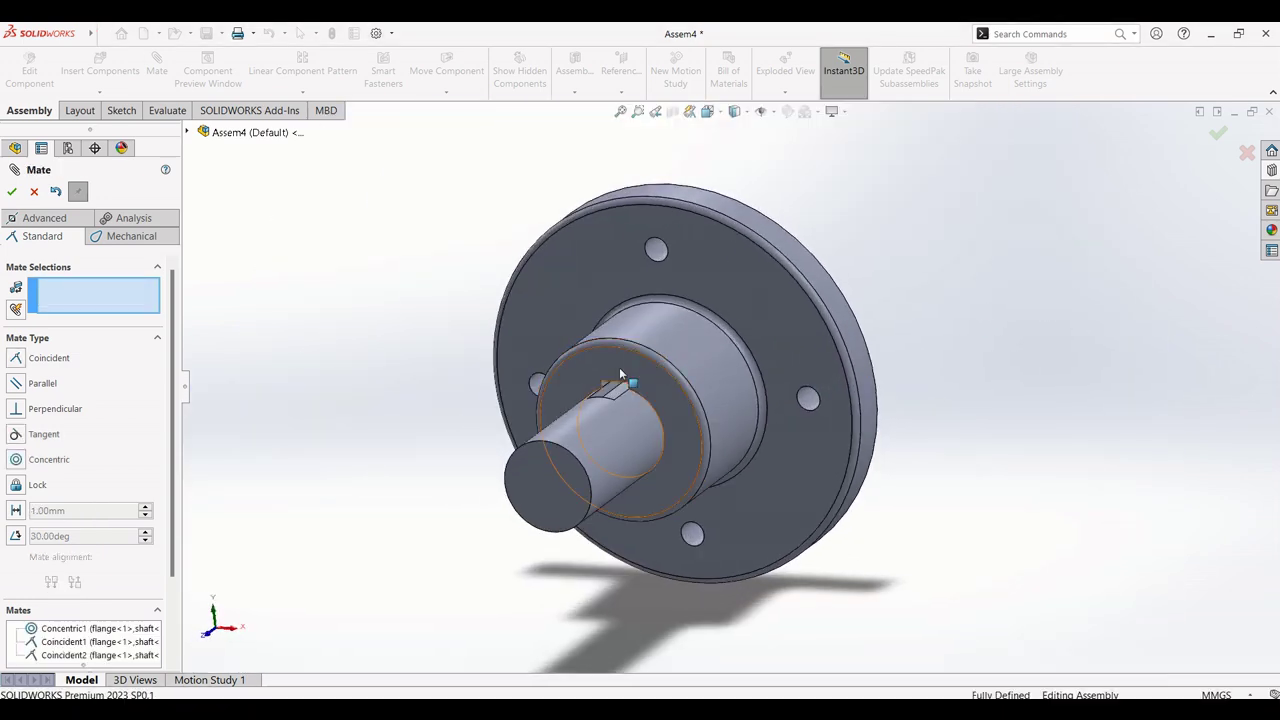
{"action": "left_click", "coordinate": [11, 191]}
Step: Insert the Taper Key part and place it beside the flange and shaft
{"action": "left_click", "coordinate": [101, 67]}
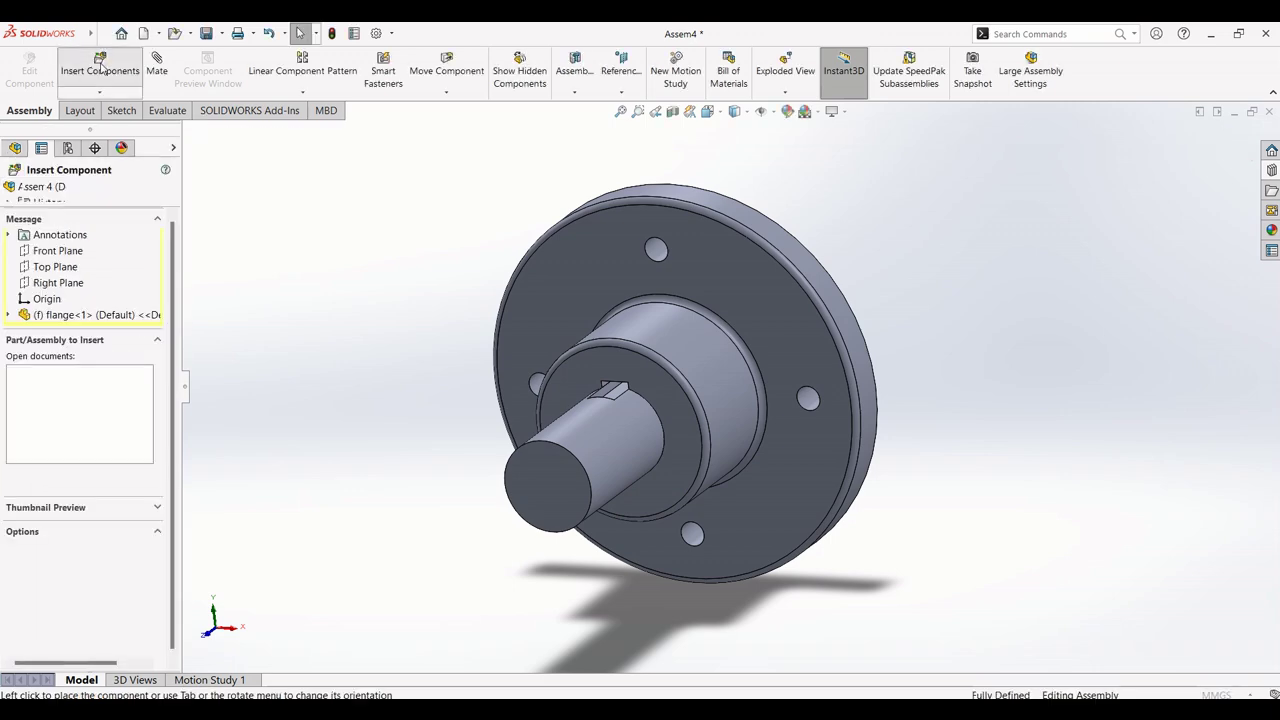
{"action": "left_click", "coordinate": [86, 479]}
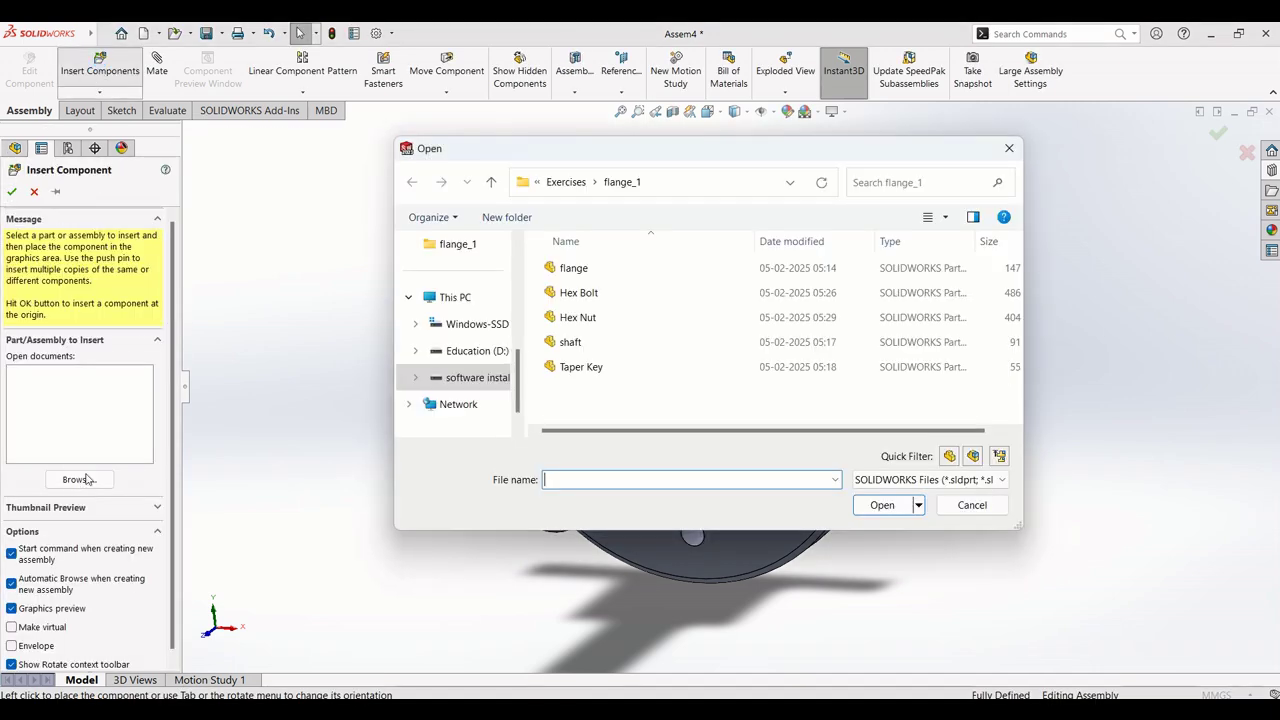
{"action": "left_click", "coordinate": [581, 367]}
{"action": "left_click", "coordinate": [882, 505]}
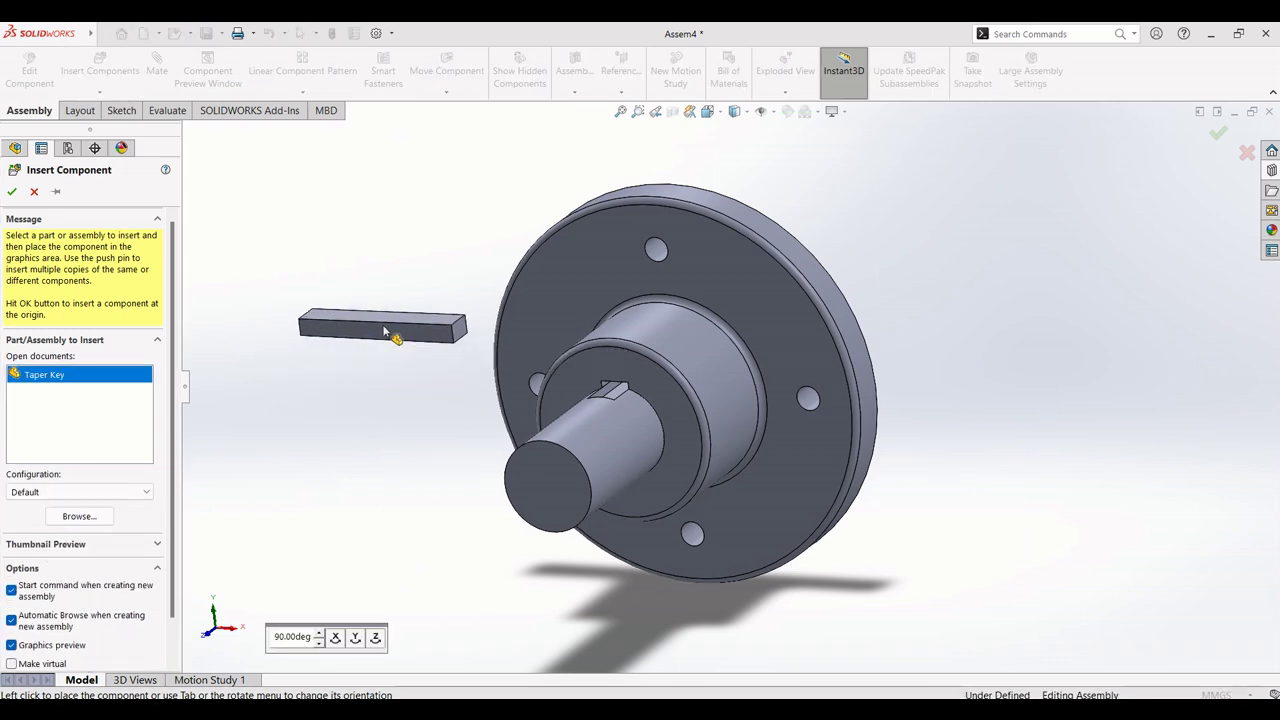
{"action": "left_click", "coordinate": [385, 333]}
Step: Add a coincident mate between the taper key's bottom face and the floor of the shaft's keyway
{"action": "mouse_move", "coordinate": [397, 430]}
{"action": "middle_mouse_down"}
{"action": "mouse_move", "coordinate": [428, 361]}
{"action": "mouse_move", "coordinate": [404, 392]}
{"action": "mouse_move", "coordinate": [423, 514]}
{"action": "mouse_move", "coordinate": [417, 434]}
{"action": "middle_mouse_up"}
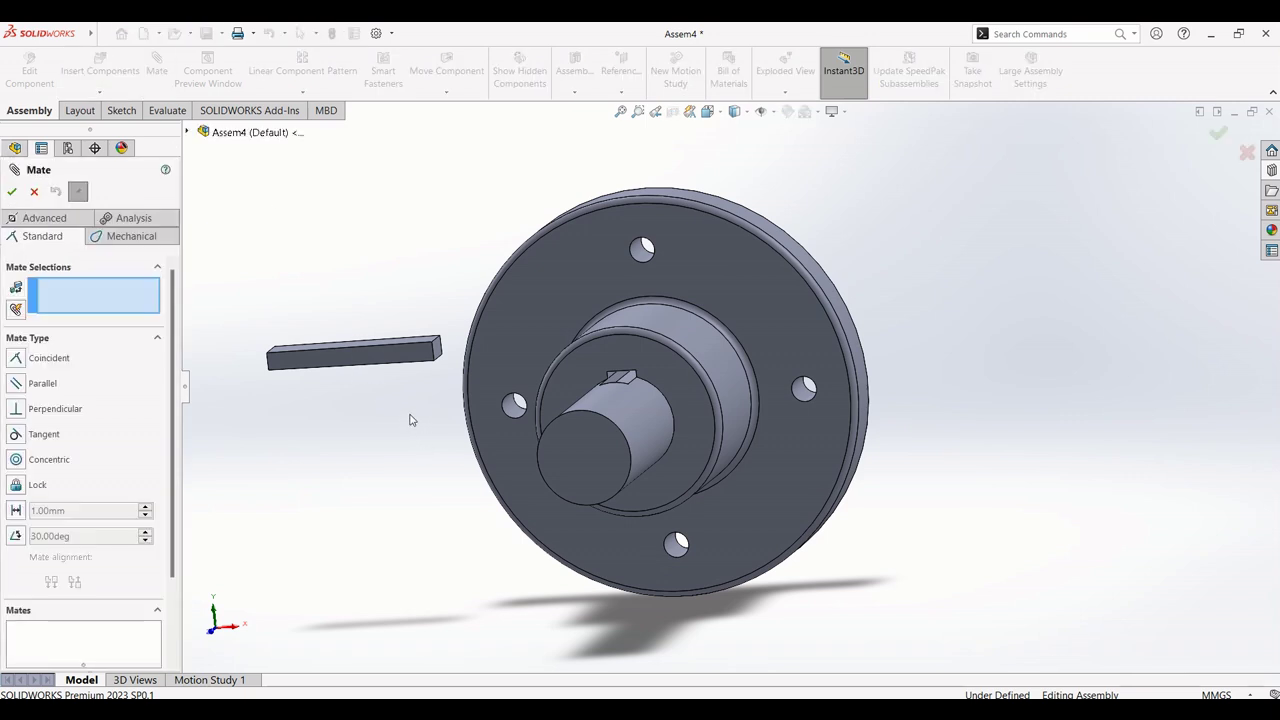
{"action": "mouse_move", "coordinate": [409, 418]}
{"action": "middle_mouse_down"}
{"action": "mouse_move", "coordinate": [403, 329]}
{"action": "mouse_move", "coordinate": [418, 415]}
{"action": "middle_mouse_up"}
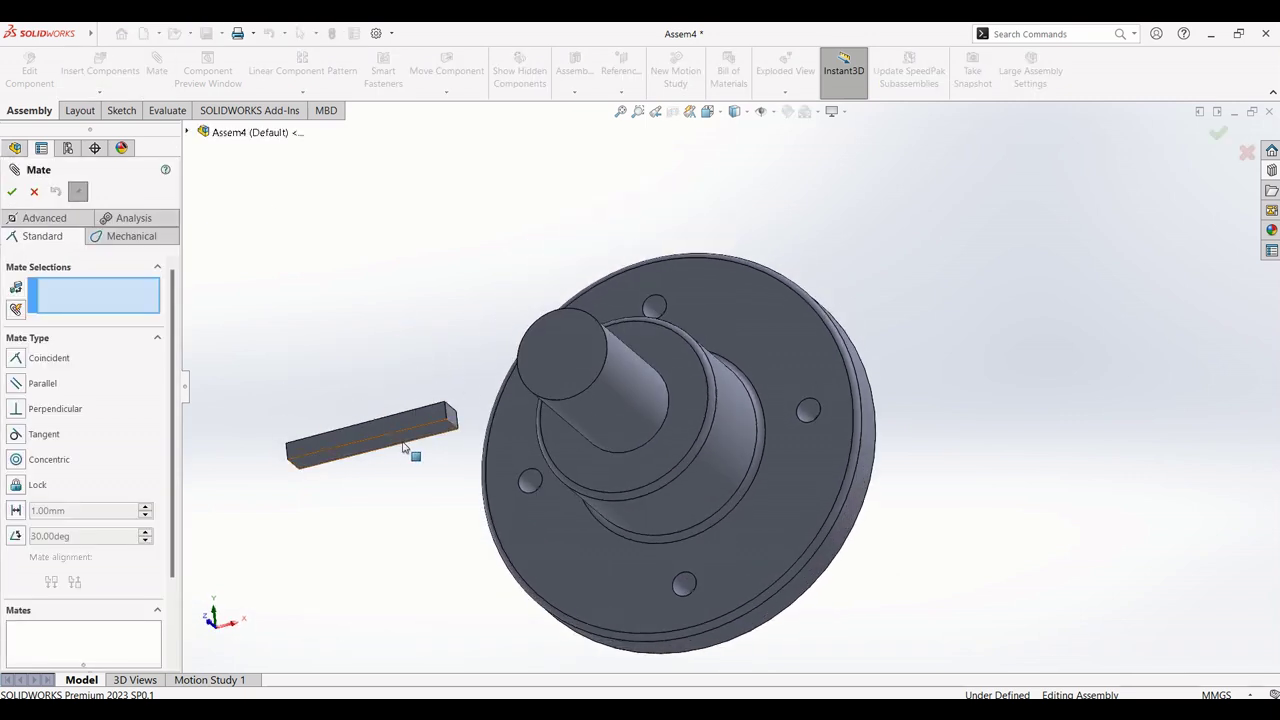
{"action": "left_click", "coordinate": [403, 447]}
{"action": "middle_click_drag", "start_coordinate": [486, 266], "coordinate": [630, 258]}
{"action": "left_click", "coordinate": [645, 262]}
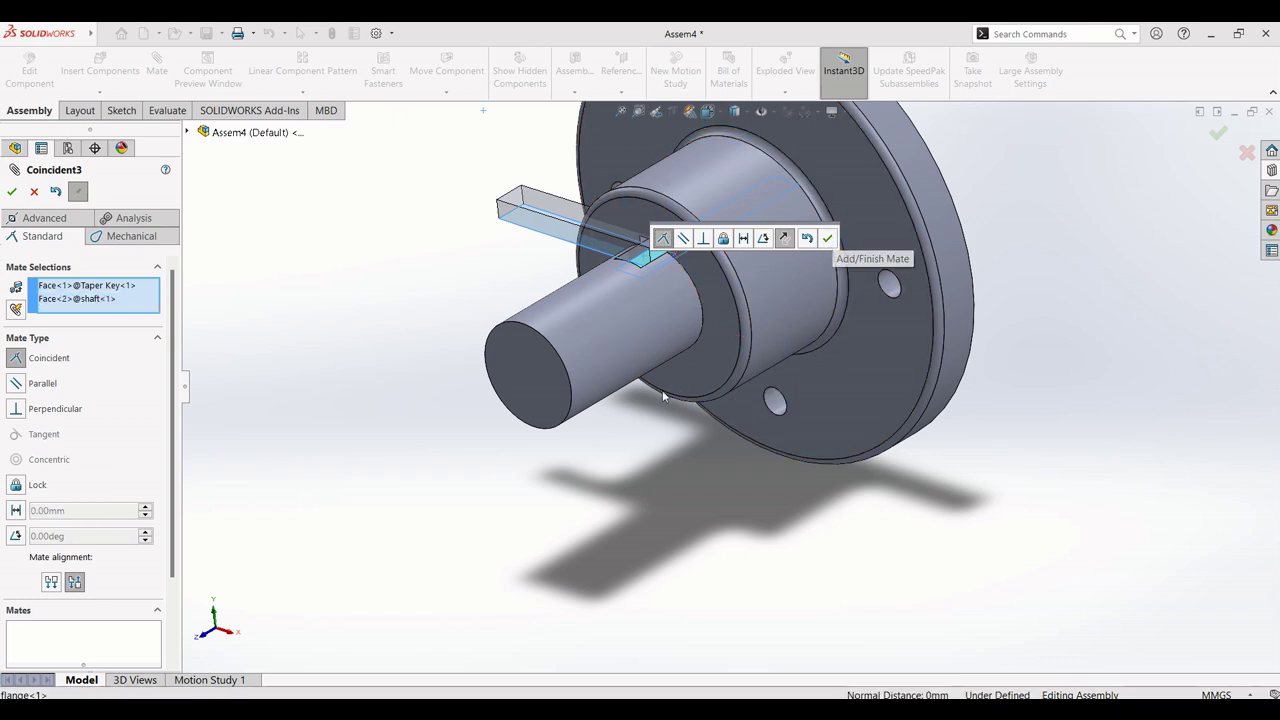
{"action": "left_click", "coordinate": [827, 238]}
Step: Pull the taper key clear of the shaft and mate its long side face coincident with the side wall of the shaft's keyway
{"action": "left_click_drag", "start_coordinate": [577, 240], "coordinate": [360, 348]}
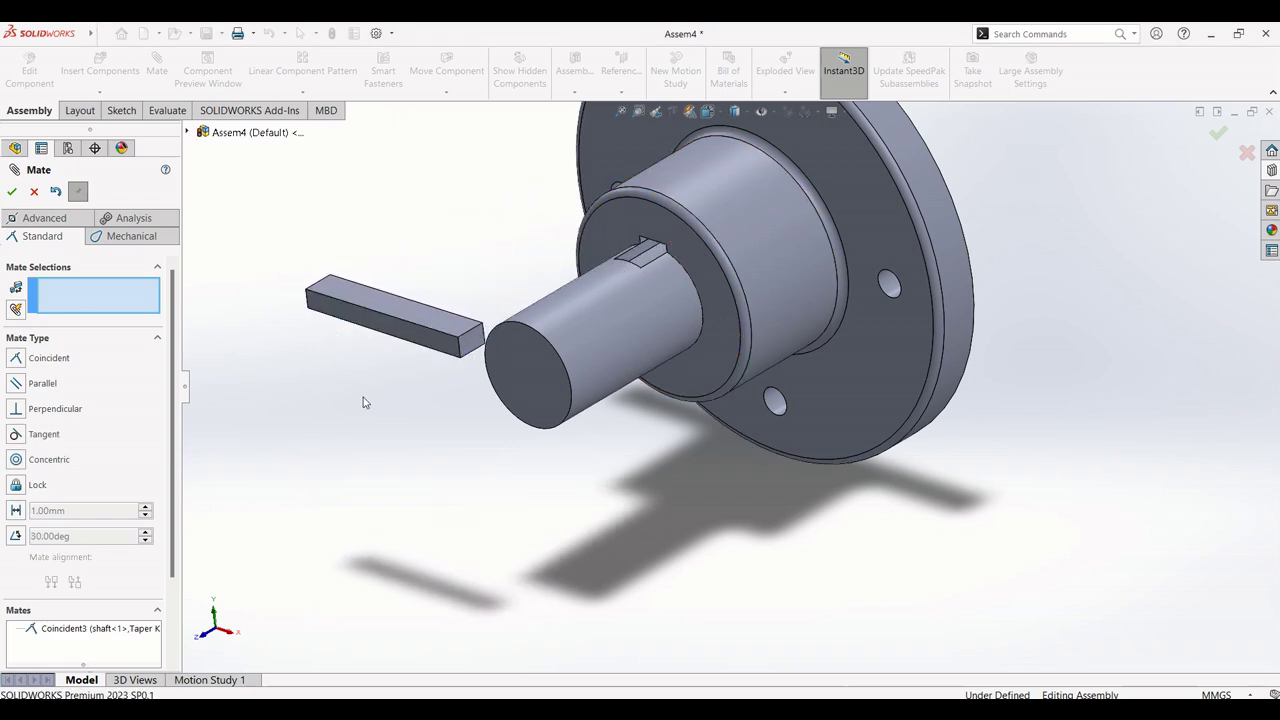
{"action": "left_click", "coordinate": [421, 339]}
{"action": "middle_click_drag", "start_coordinate": [484, 449], "coordinate": [375, 315]}
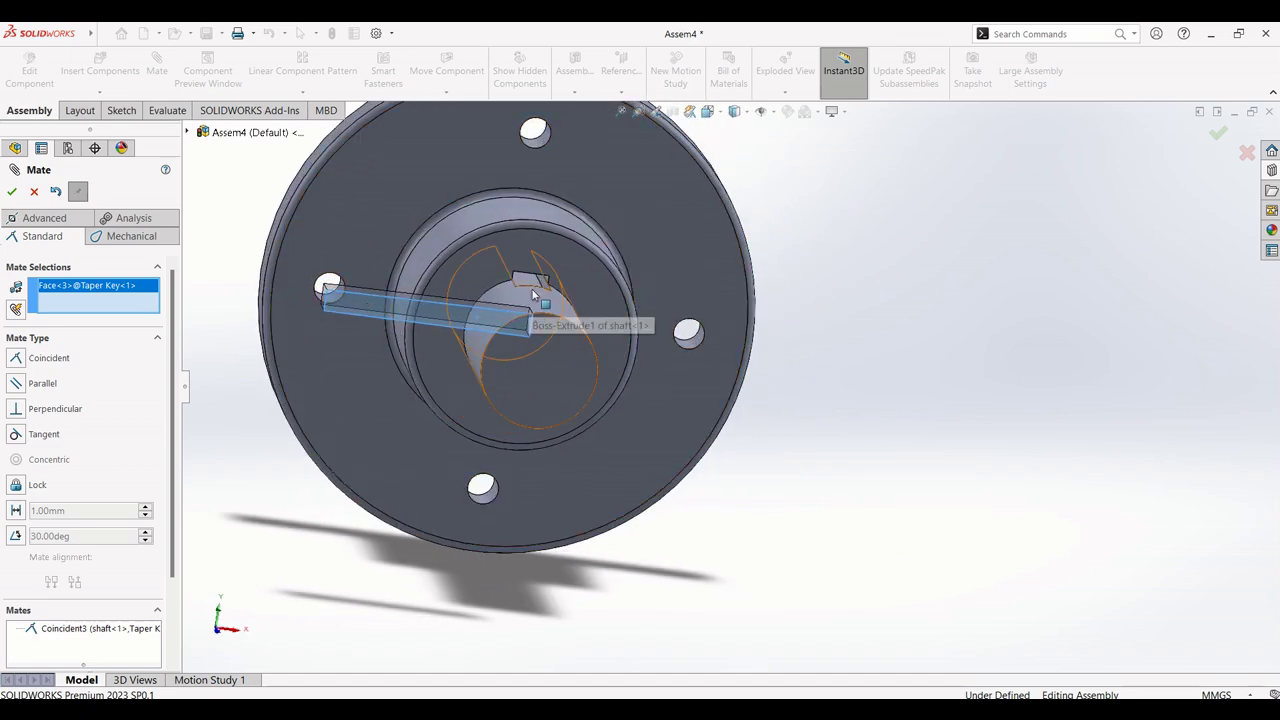
{"action": "middle_click_drag", "start_coordinate": [527, 302], "coordinate": [771, 431]}
{"action": "left_click", "coordinate": [601, 346]}
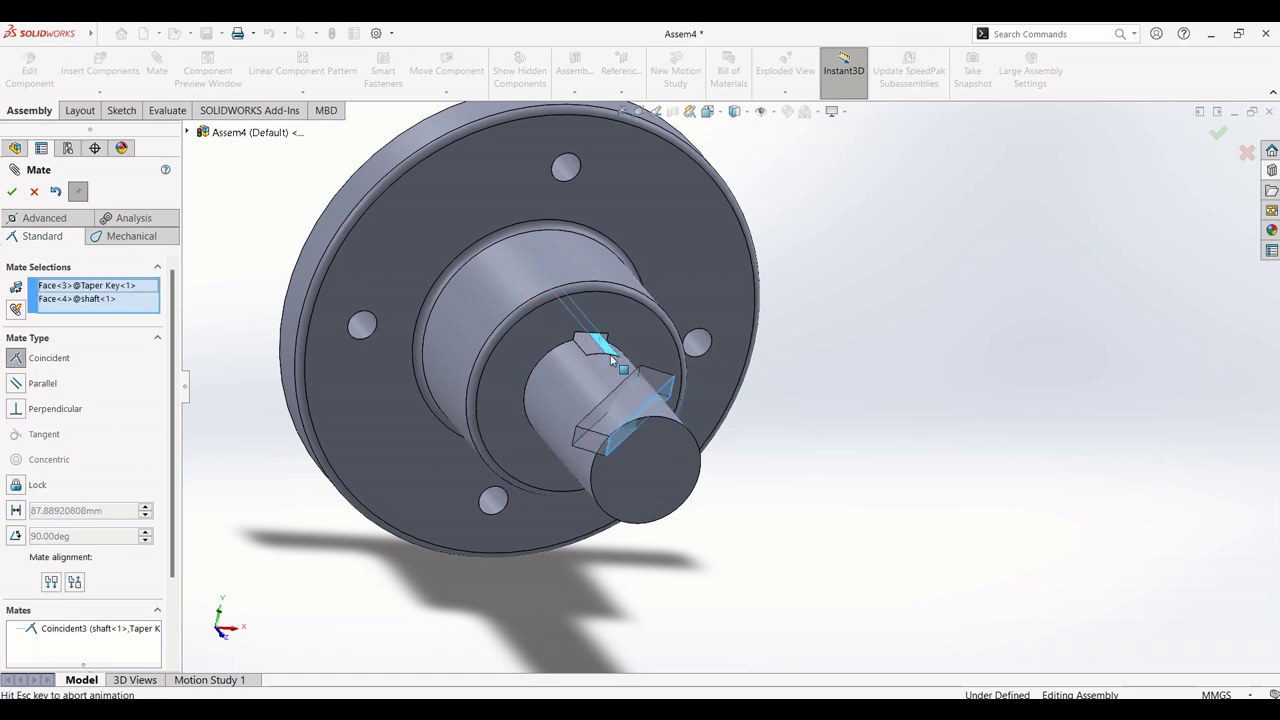
{"action": "left_click", "coordinate": [591, 336]}
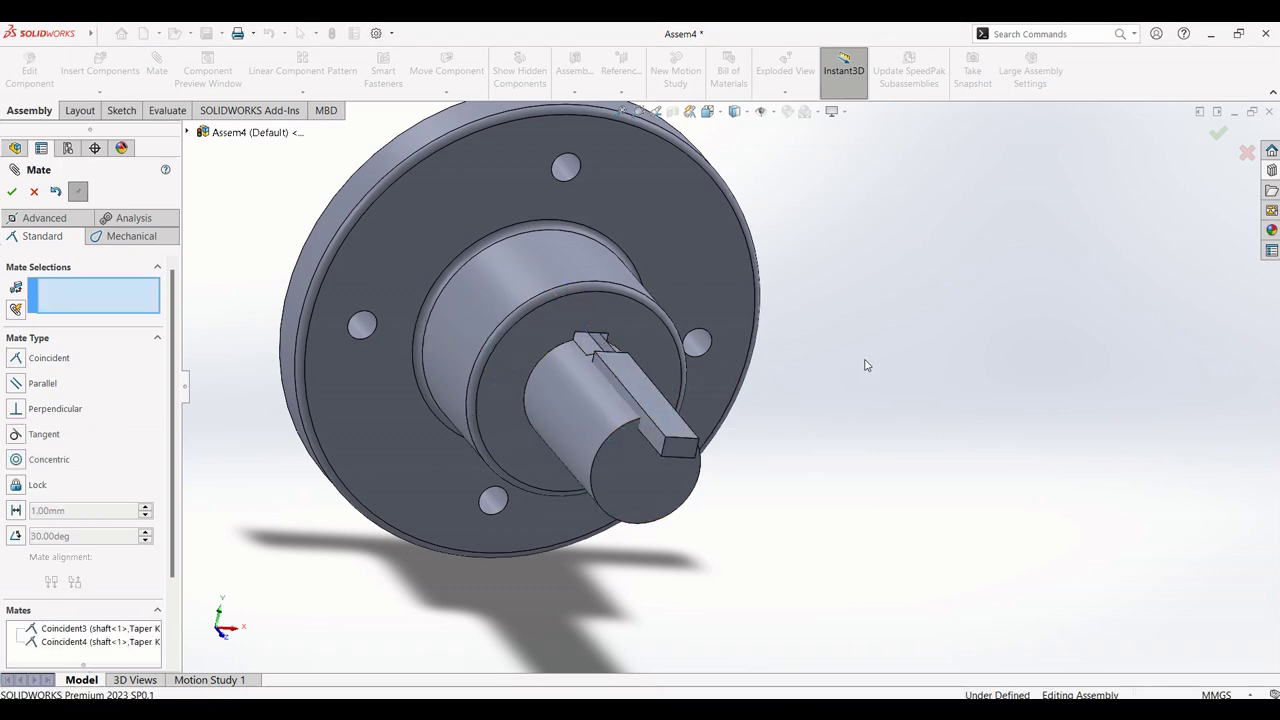
Step: Slide the taper key out and mate its inner end face coincident with the shaft's end face at the flange
{"action": "middle_click_drag", "start_coordinate": [866, 363], "coordinate": [436, 425]}
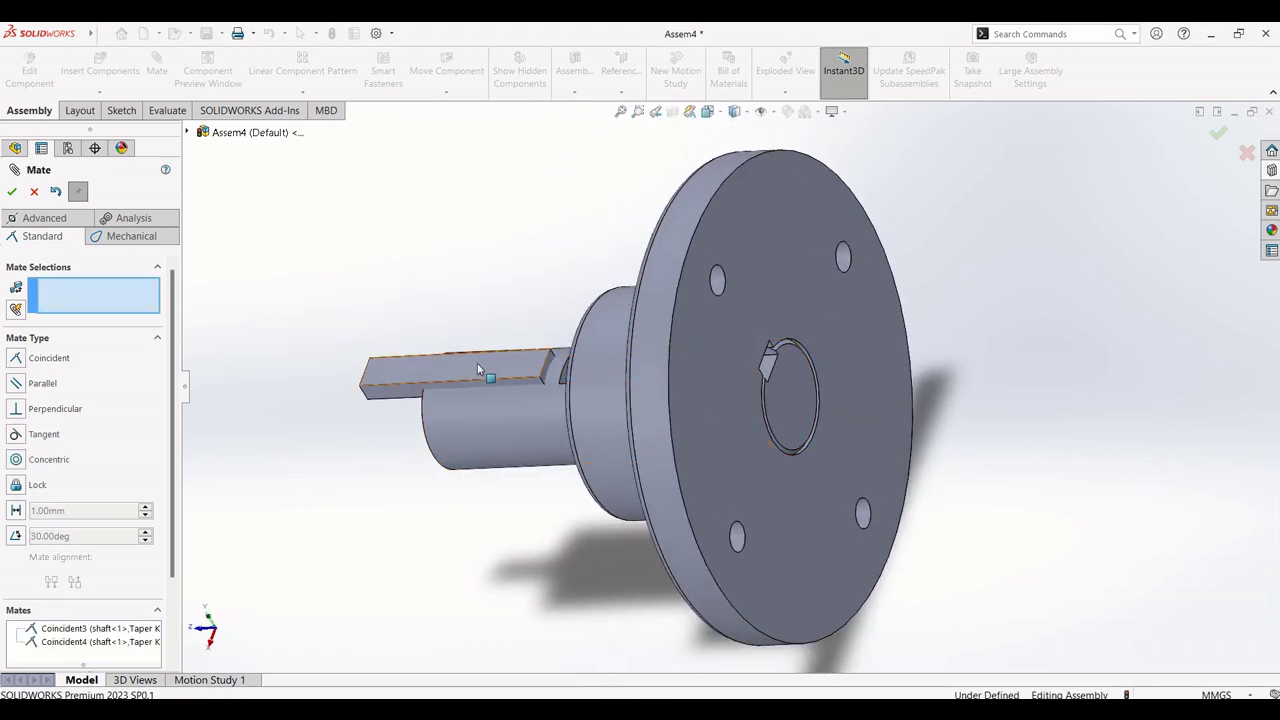
{"action": "left_click_drag", "start_coordinate": [486, 372], "coordinate": [316, 371]}
{"action": "left_click", "coordinate": [382, 378]}
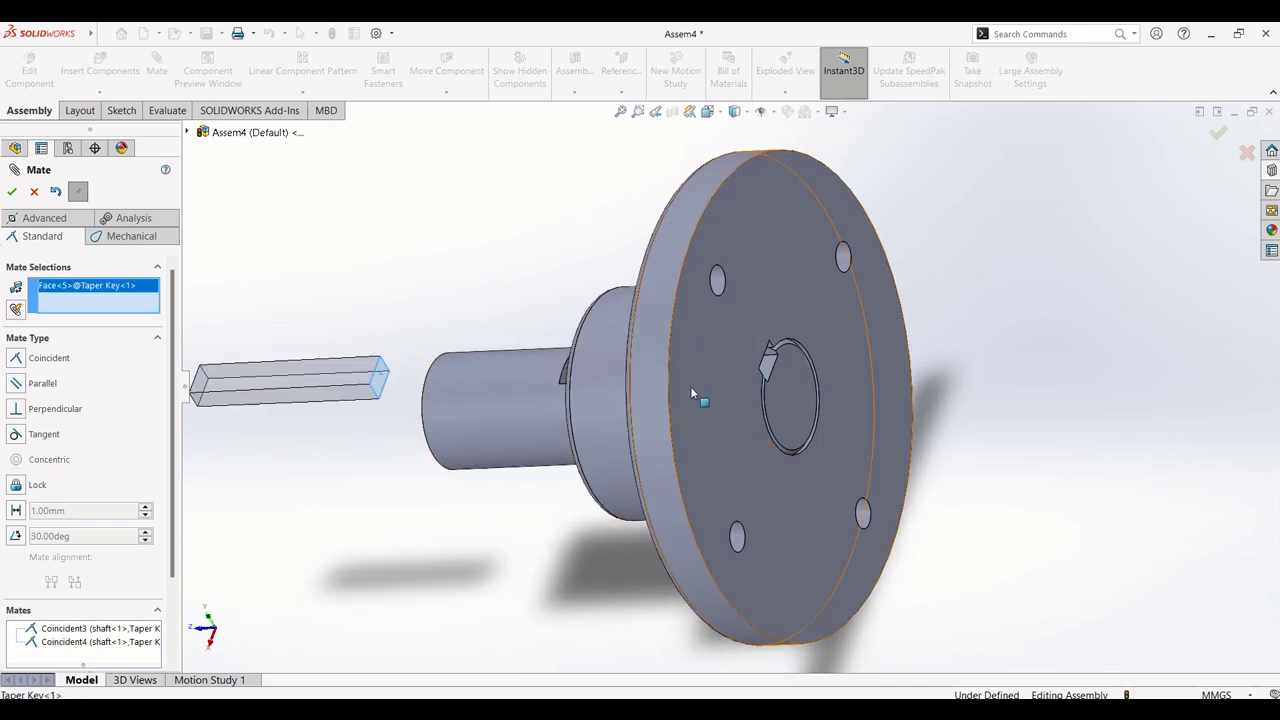
{"action": "left_click", "coordinate": [779, 384]}
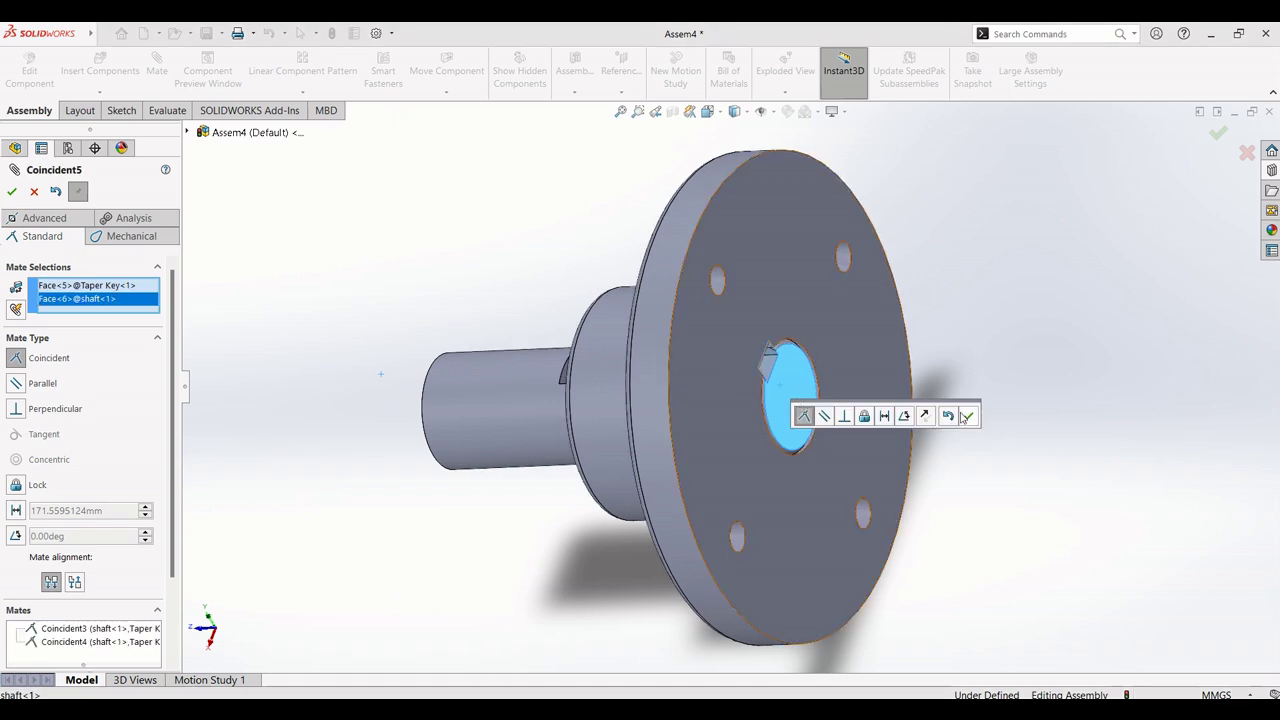
{"action": "left_click", "coordinate": [968, 415]}
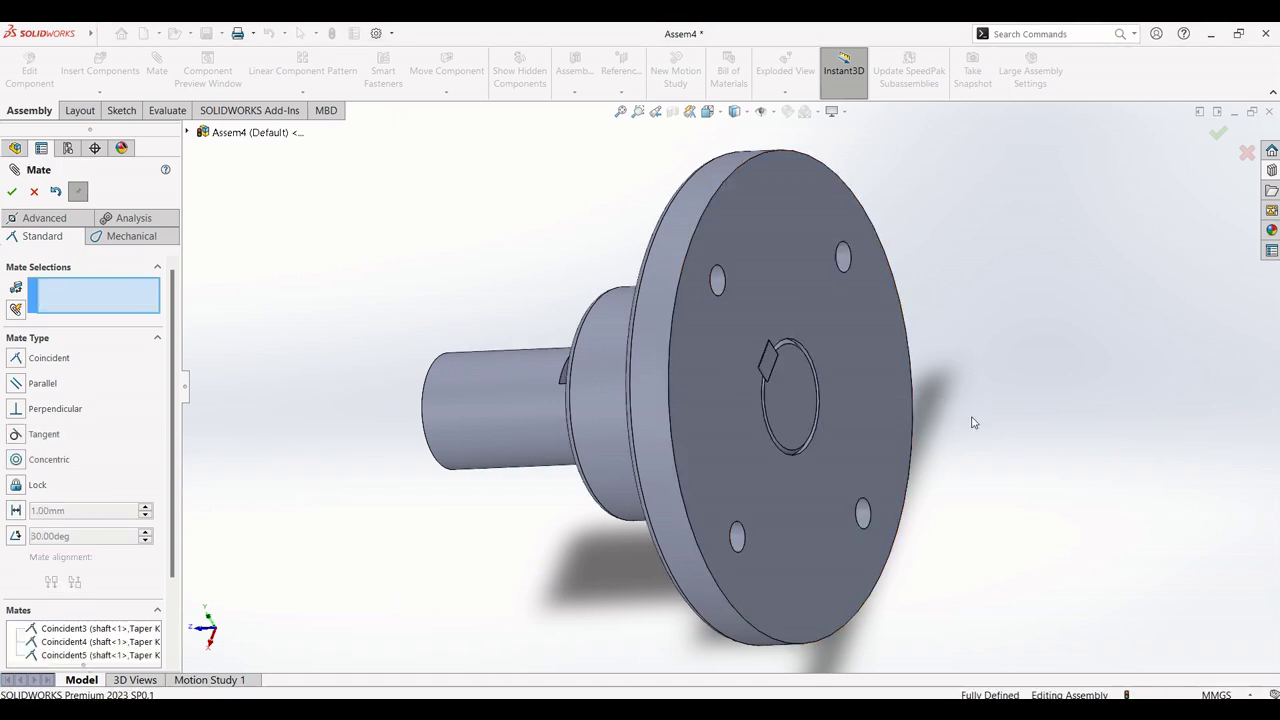
{"action": "left_click", "coordinate": [12, 194]}
Step: Mirror the flange, shaft and taper key about the flange's flat outer face to create the coupling's other half
{"action": "scroll", "coordinate": [595, 363], "scroll_direction": "up", "scroll_amount": 6}
{"action": "middle_click_drag", "start_coordinate": [789, 437], "coordinate": [851, 388]}
{"action": "scroll", "coordinate": [812, 402], "scroll_direction": "down", "scroll_amount": 1}
{"action": "scroll", "coordinate": [812, 403], "scroll_direction": "down", "scroll_amount": 3}
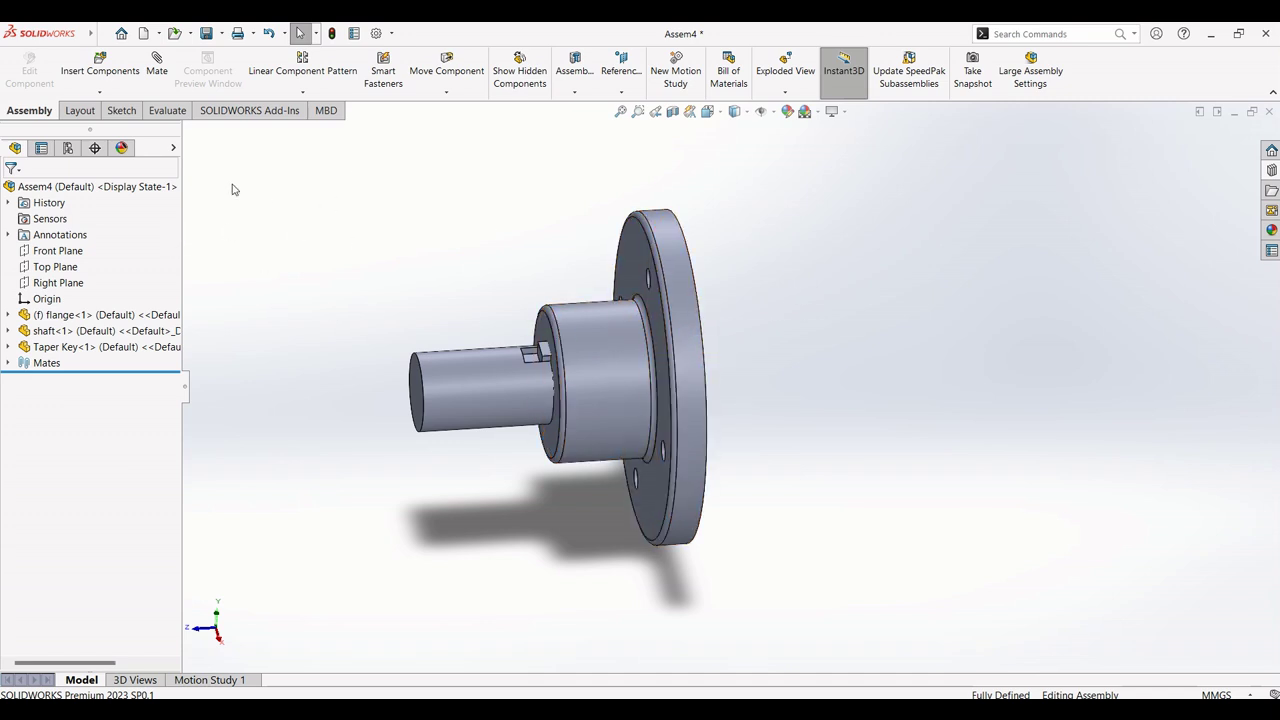
{"action": "left_click", "coordinate": [184, 36]}
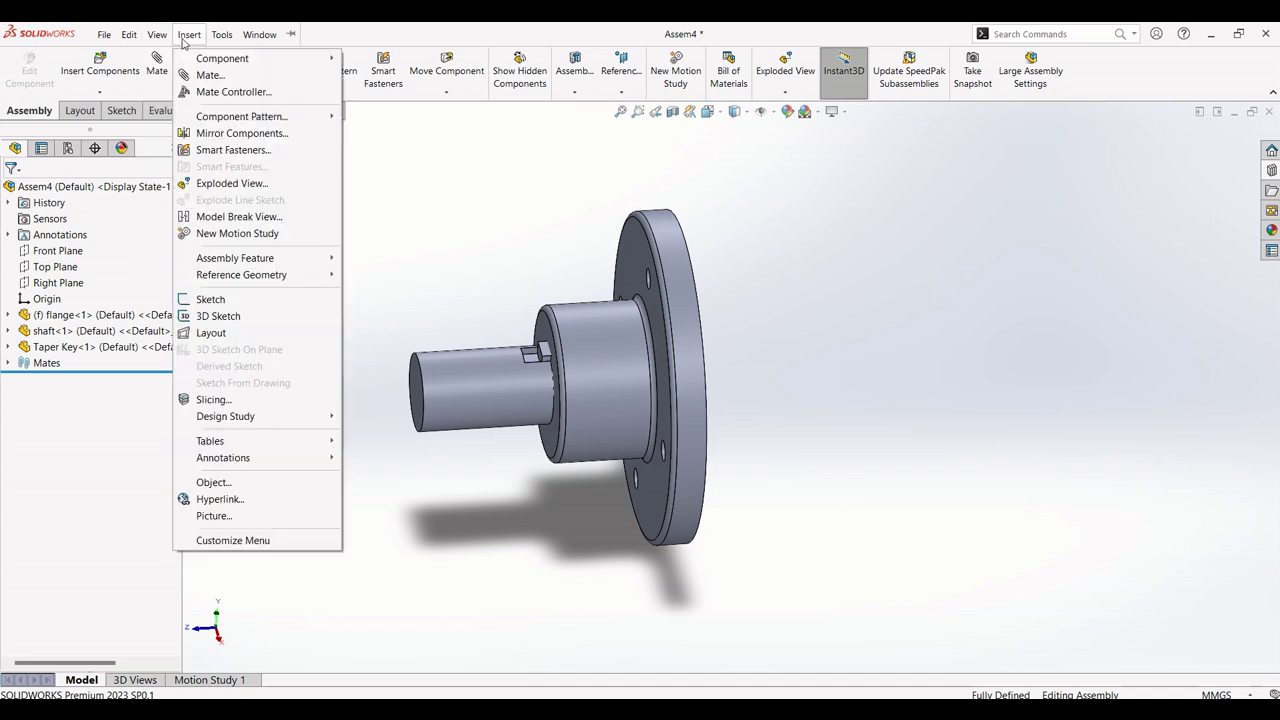
{"action": "left_click", "coordinate": [242, 135]}
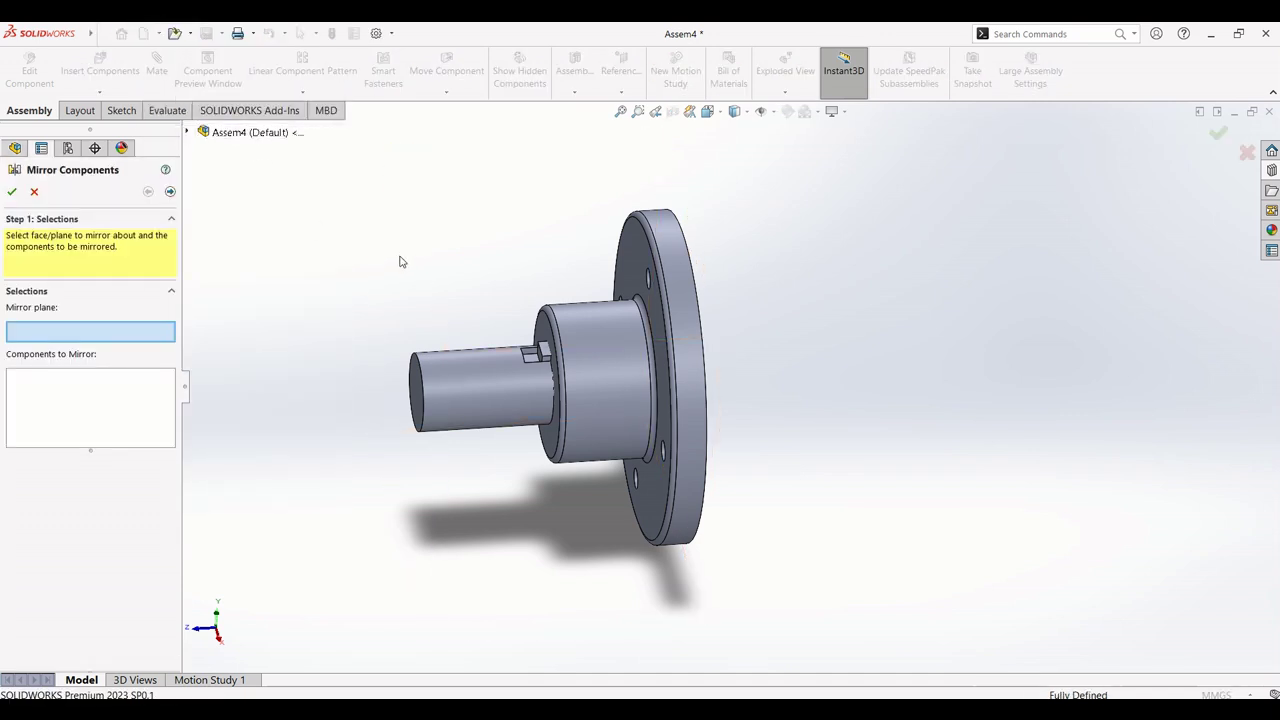
{"action": "middle_click_drag", "start_coordinate": [249, 260], "coordinate": [223, 275]}
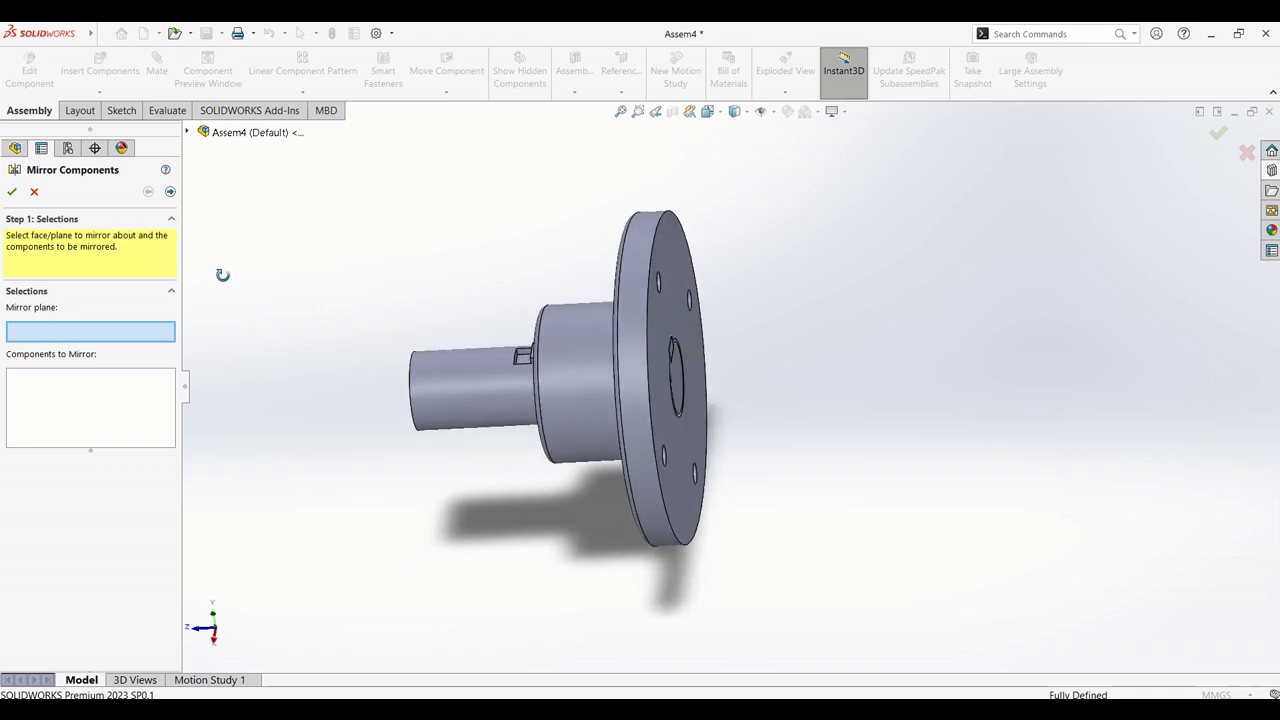
{"action": "left_click", "coordinate": [664, 321]}
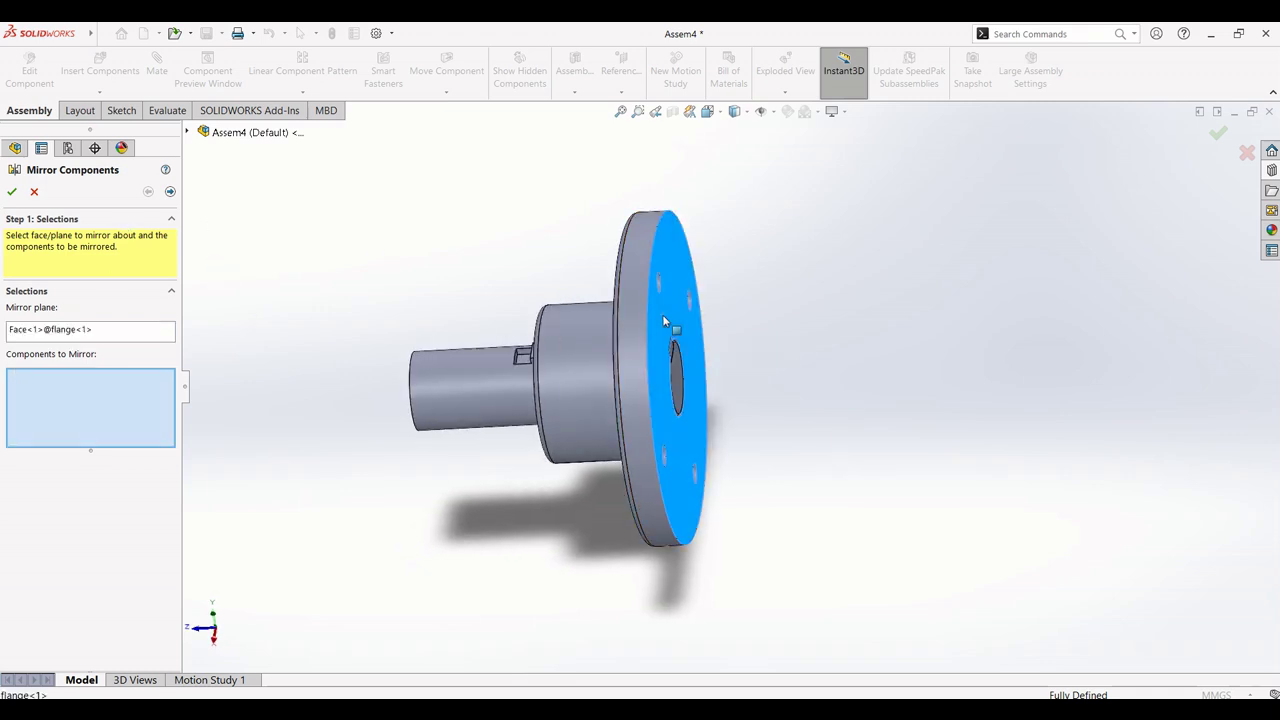
{"action": "left_click", "coordinate": [188, 133]}
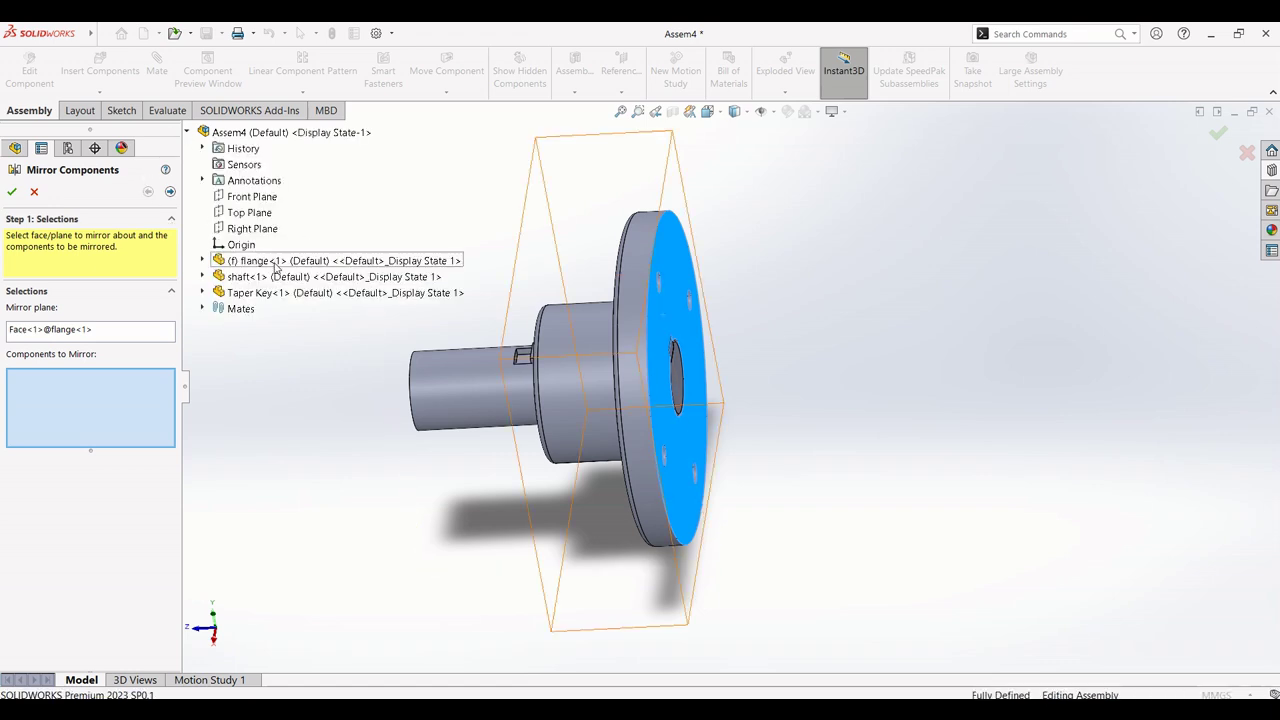
{"action": "left_click", "coordinate": [277, 262]}
{"action": "left_click", "coordinate": [262, 278]}
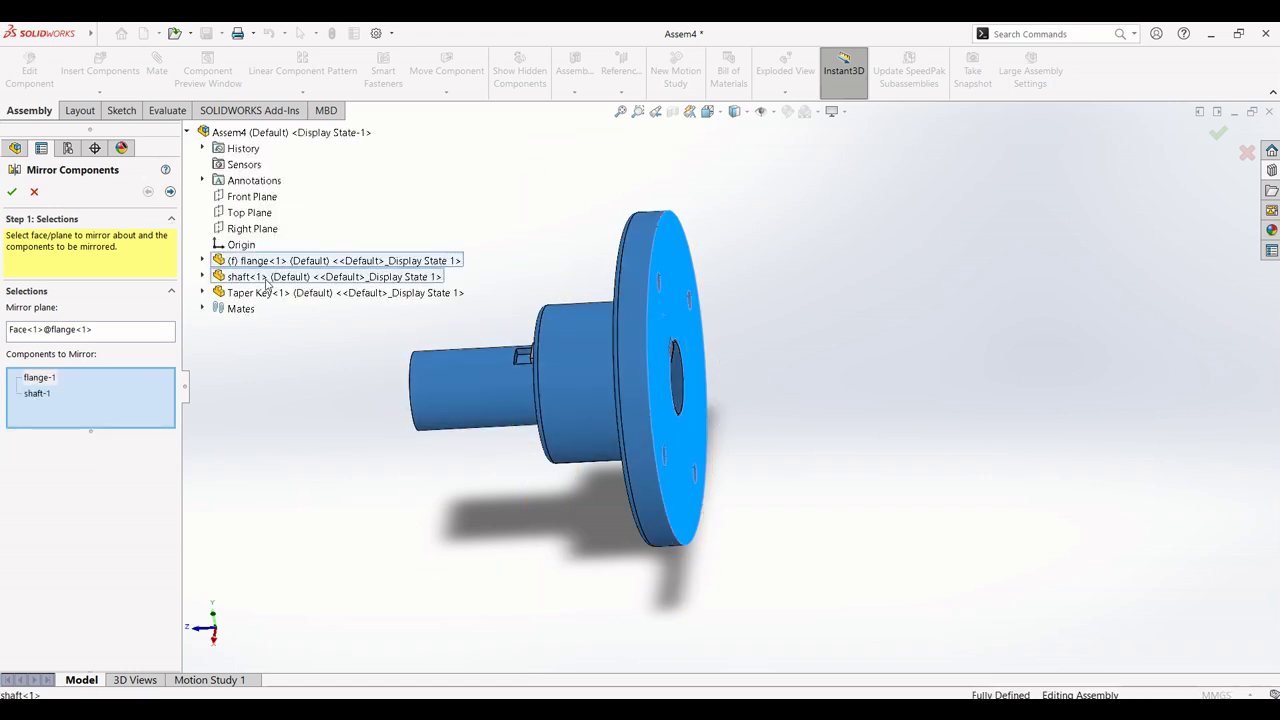
{"action": "left_click", "coordinate": [267, 291]}
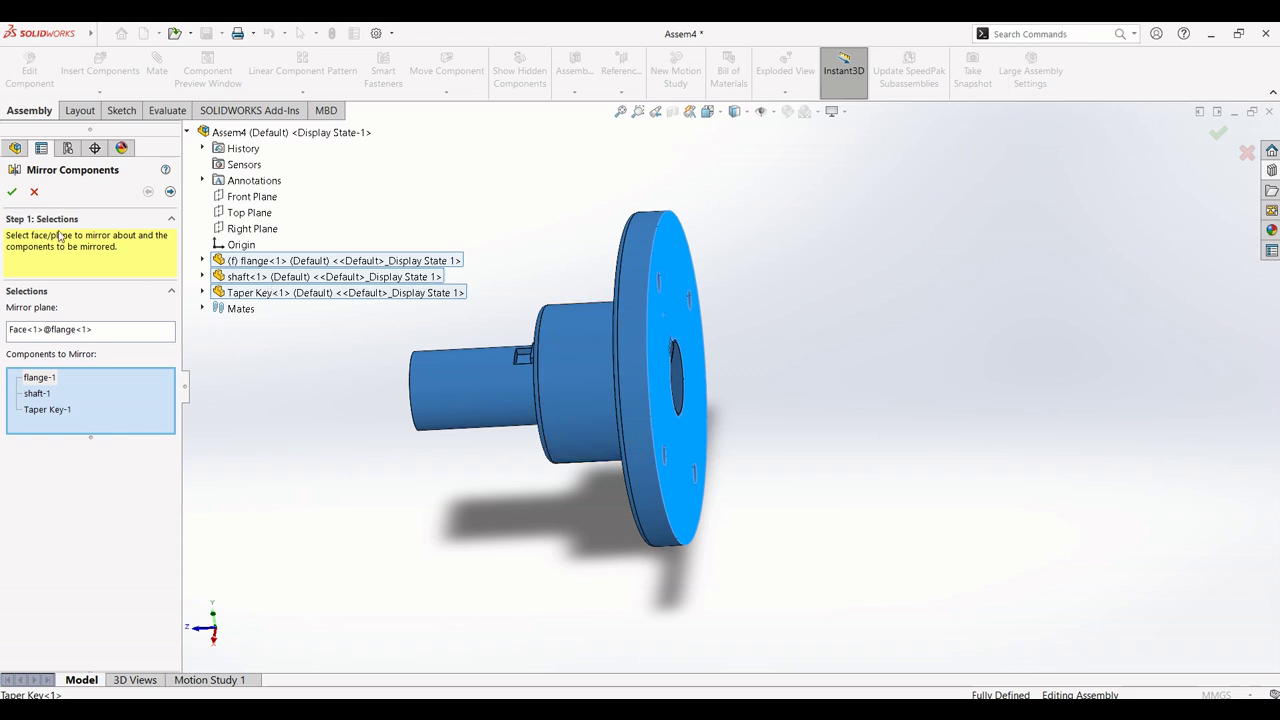
{"action": "left_click", "coordinate": [11, 192]}
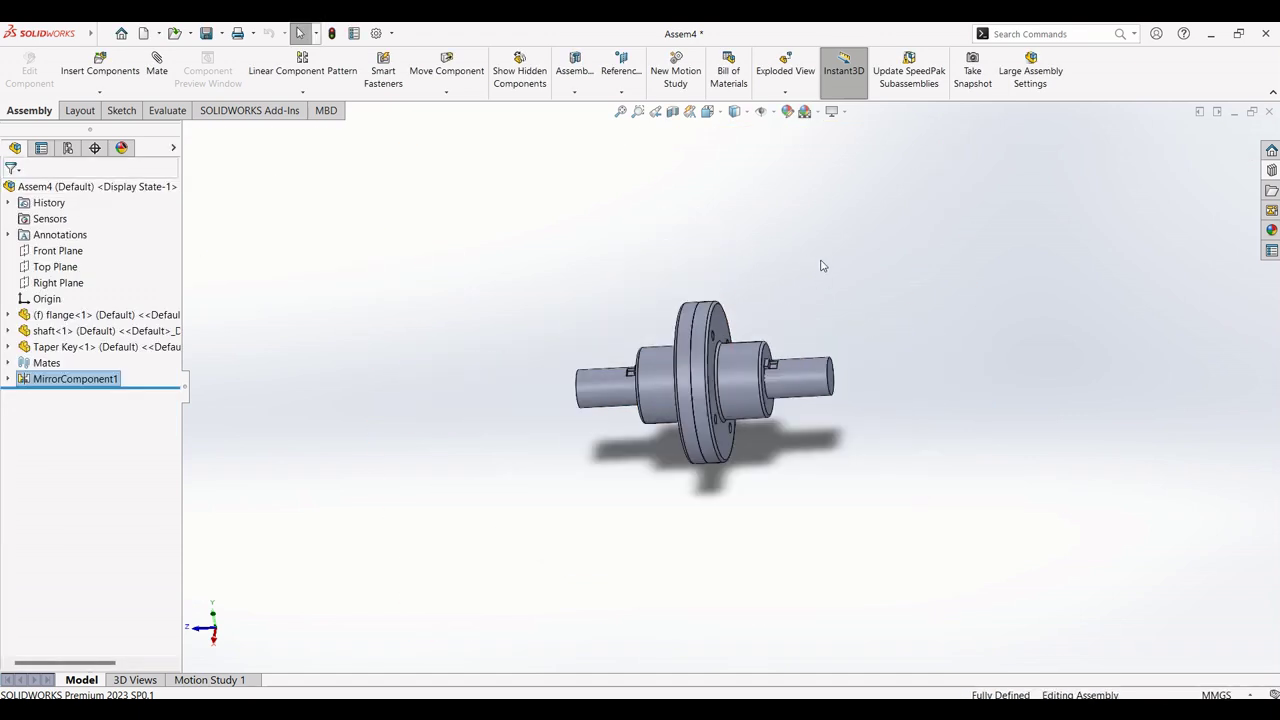
Step: Insert the Hex Bolt and Hex Nut parts together and place them beside the coupling, the nut below the bolt
{"action": "middle_click_drag", "start_coordinate": [868, 327], "coordinate": [860, 266]}
{"action": "scroll", "coordinate": [768, 383], "scroll_direction": "down", "scroll_amount": 5}
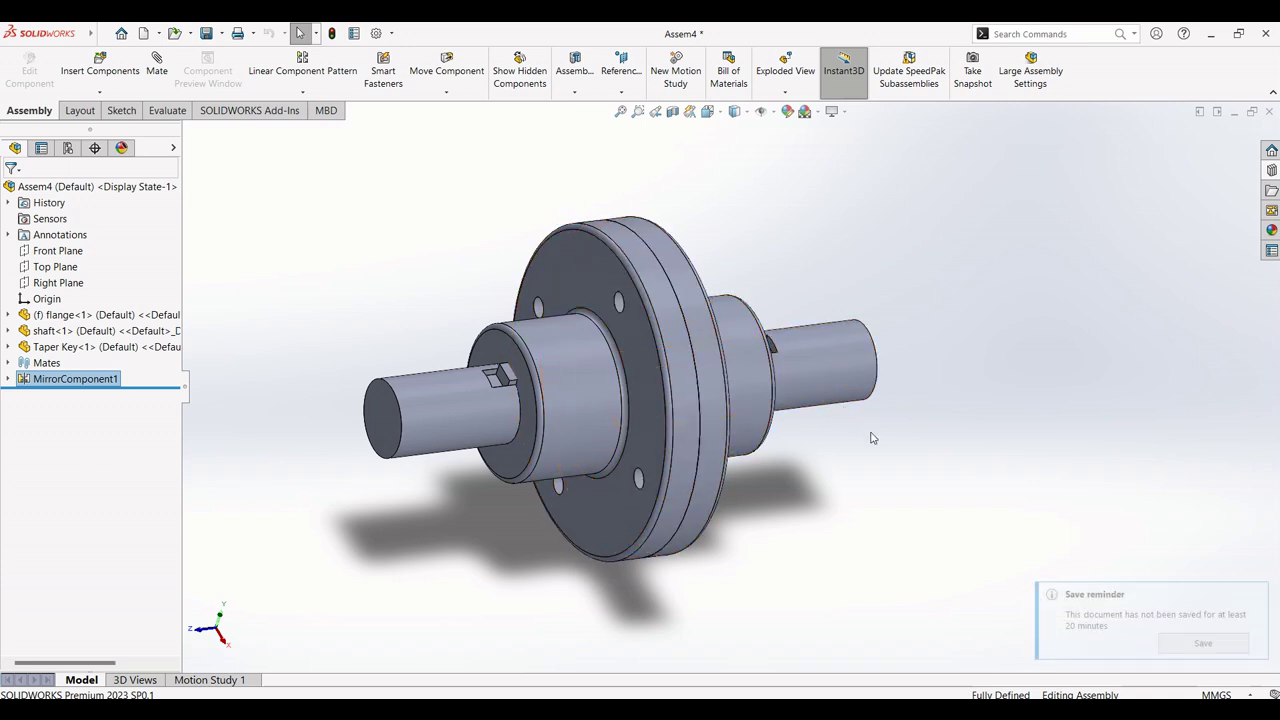
{"action": "middle_click_drag", "start_coordinate": [870, 433], "coordinate": [728, 392]}
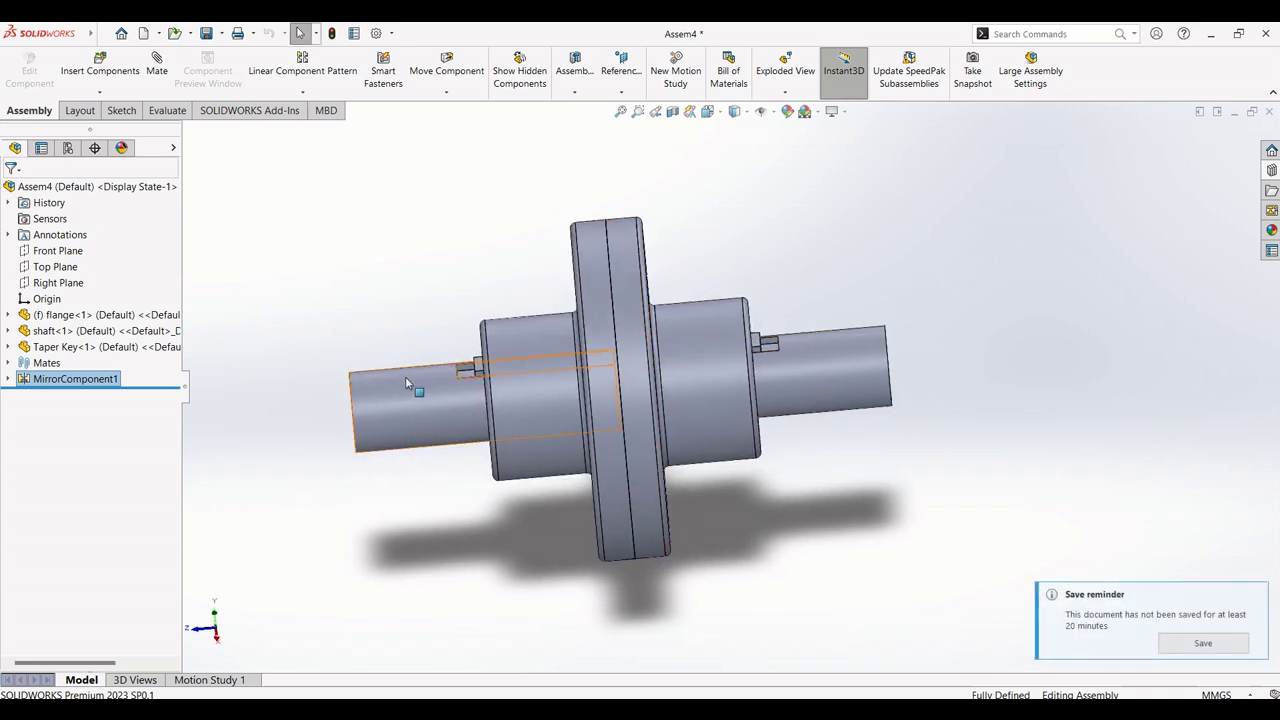
{"action": "middle_click_drag", "start_coordinate": [561, 213], "coordinate": [663, 244]}
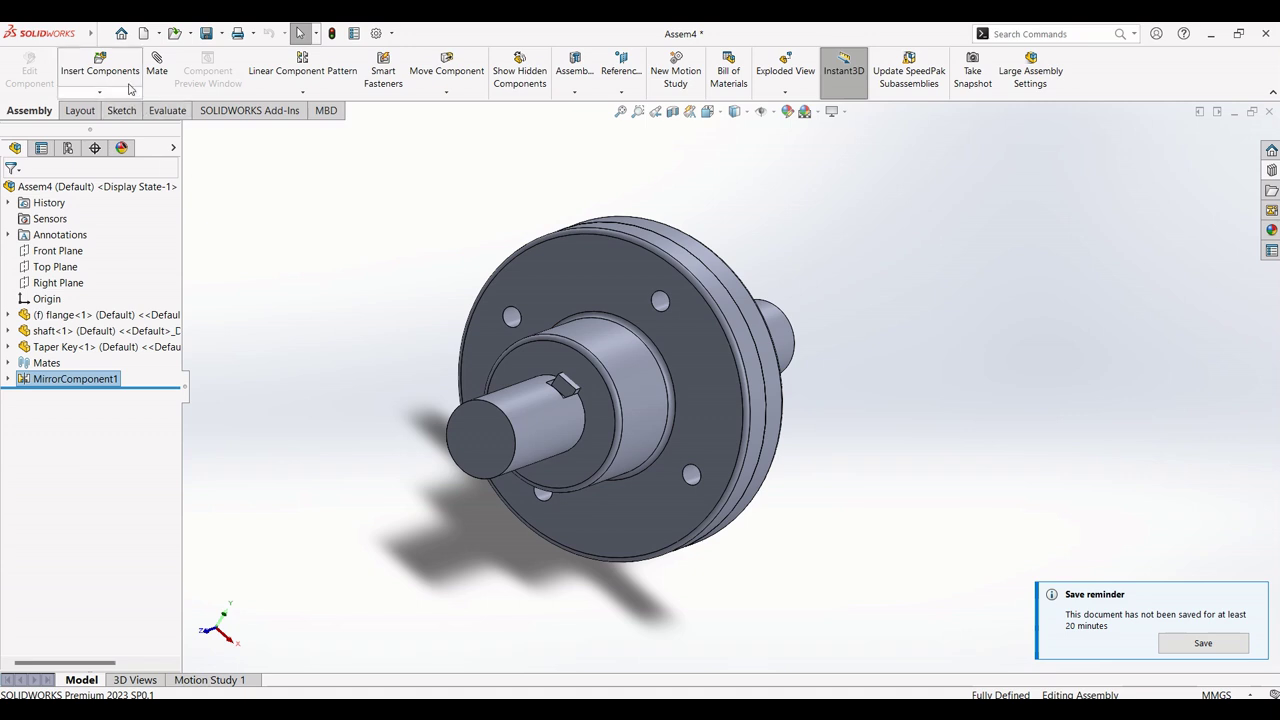
{"action": "left_click", "coordinate": [103, 35]}
{"action": "left_click", "coordinate": [66, 70]}
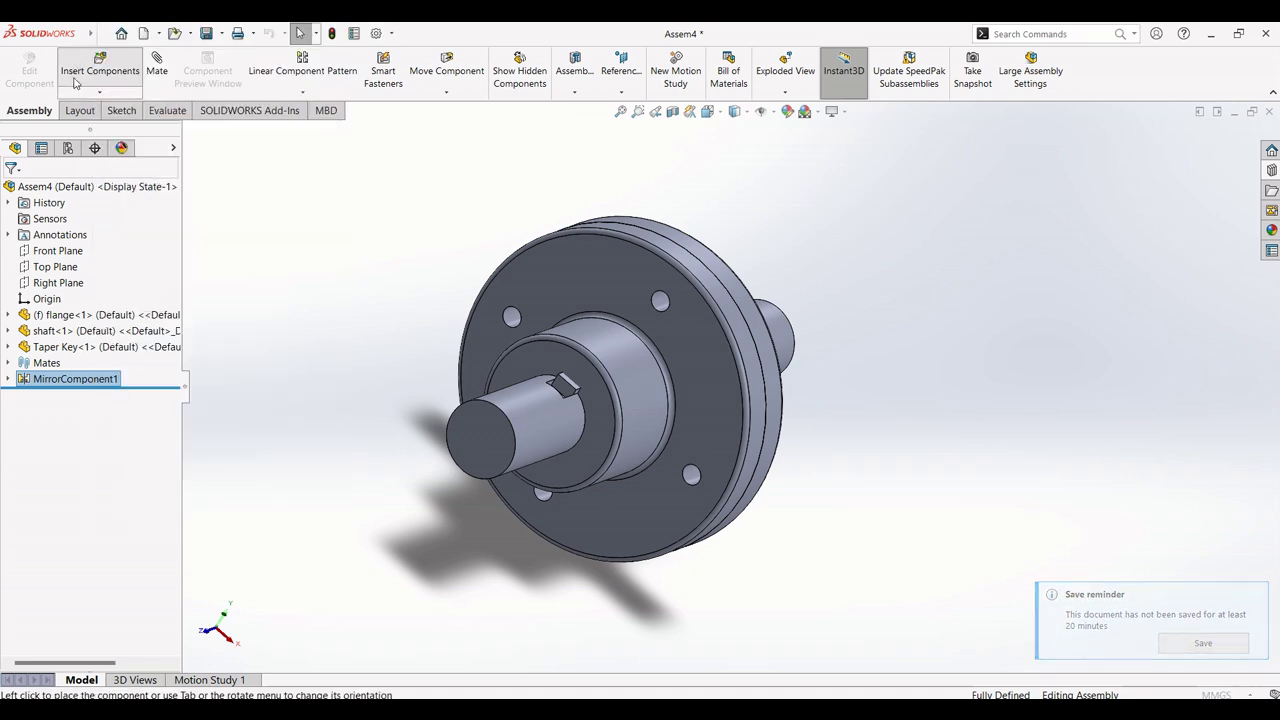
{"action": "left_click", "coordinate": [78, 480]}
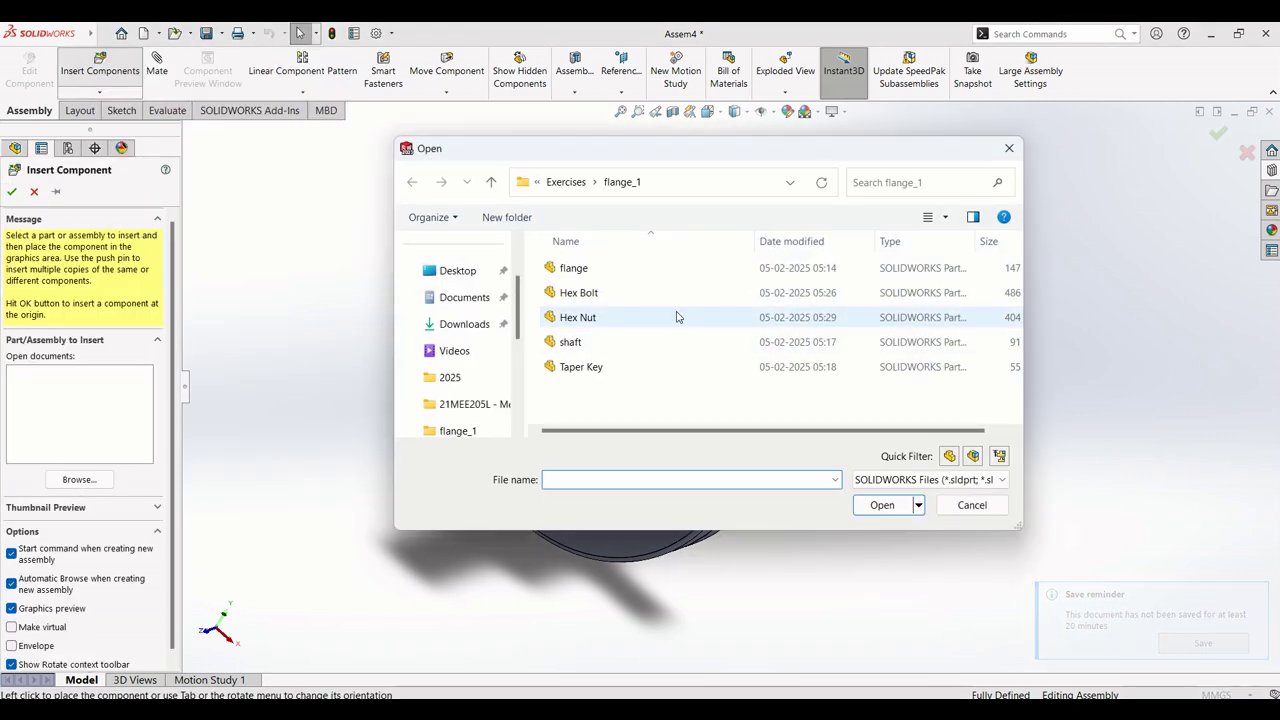
{"action": "left_click", "coordinate": [578, 292]}
{"action": "left_click", "coordinate": [577, 317], "text": "ctrl"}
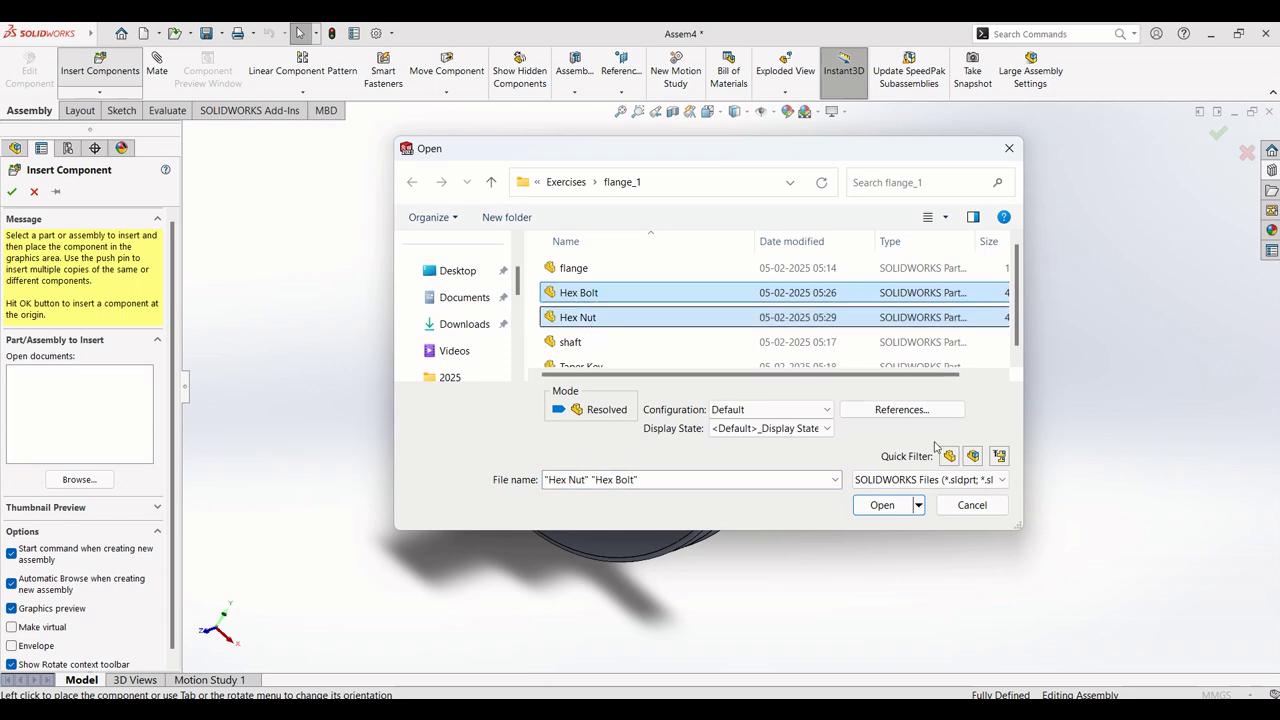
{"action": "left_click", "coordinate": [882, 505]}
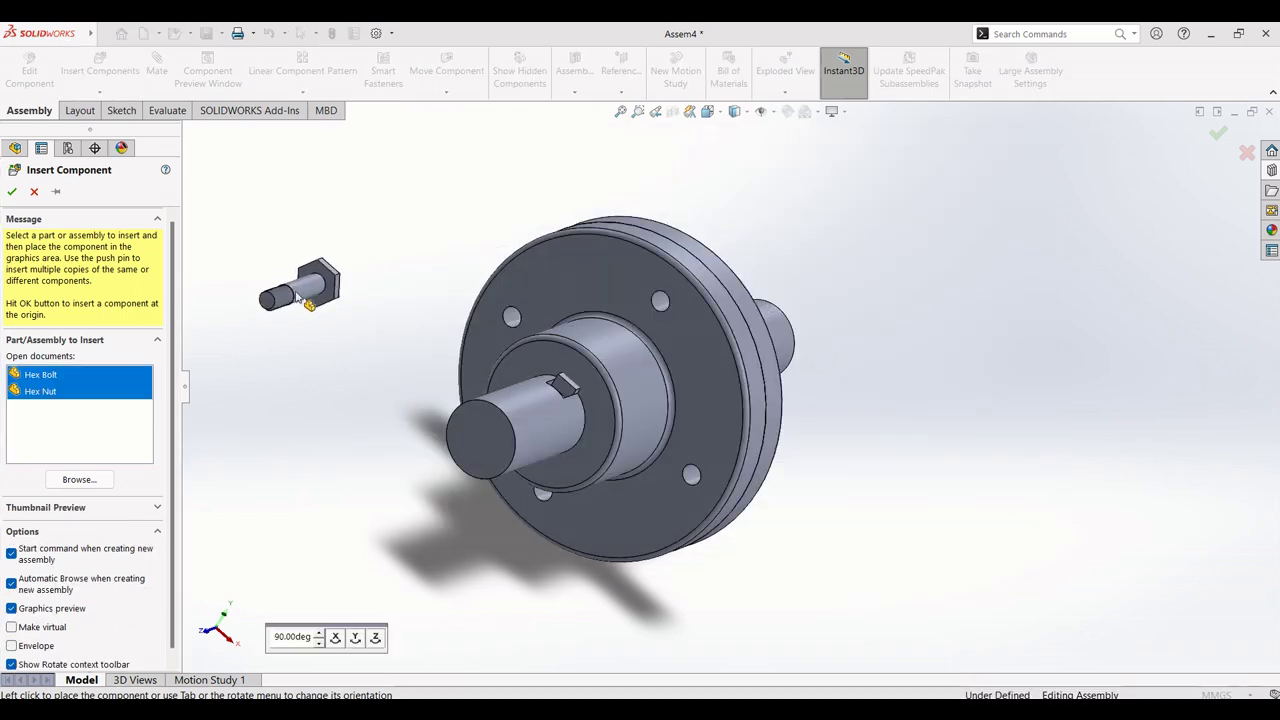
{"action": "left_click", "coordinate": [305, 288]}
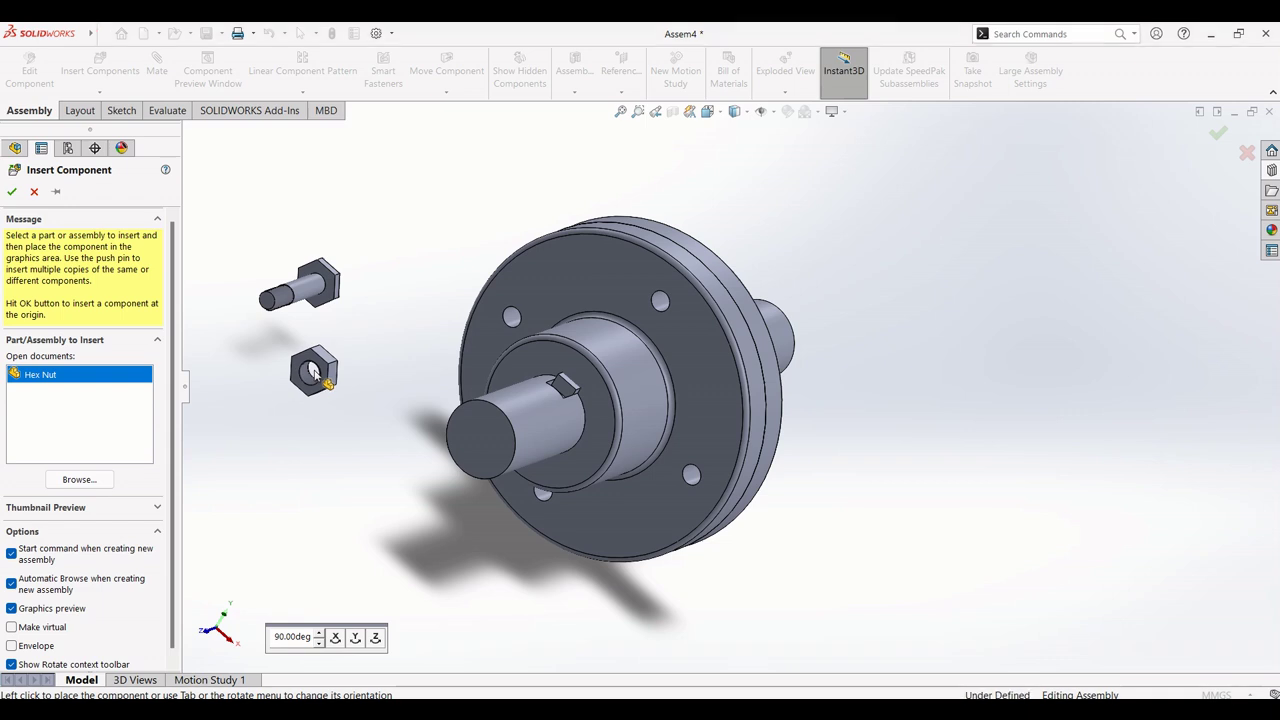
{"action": "left_click", "coordinate": [318, 372]}
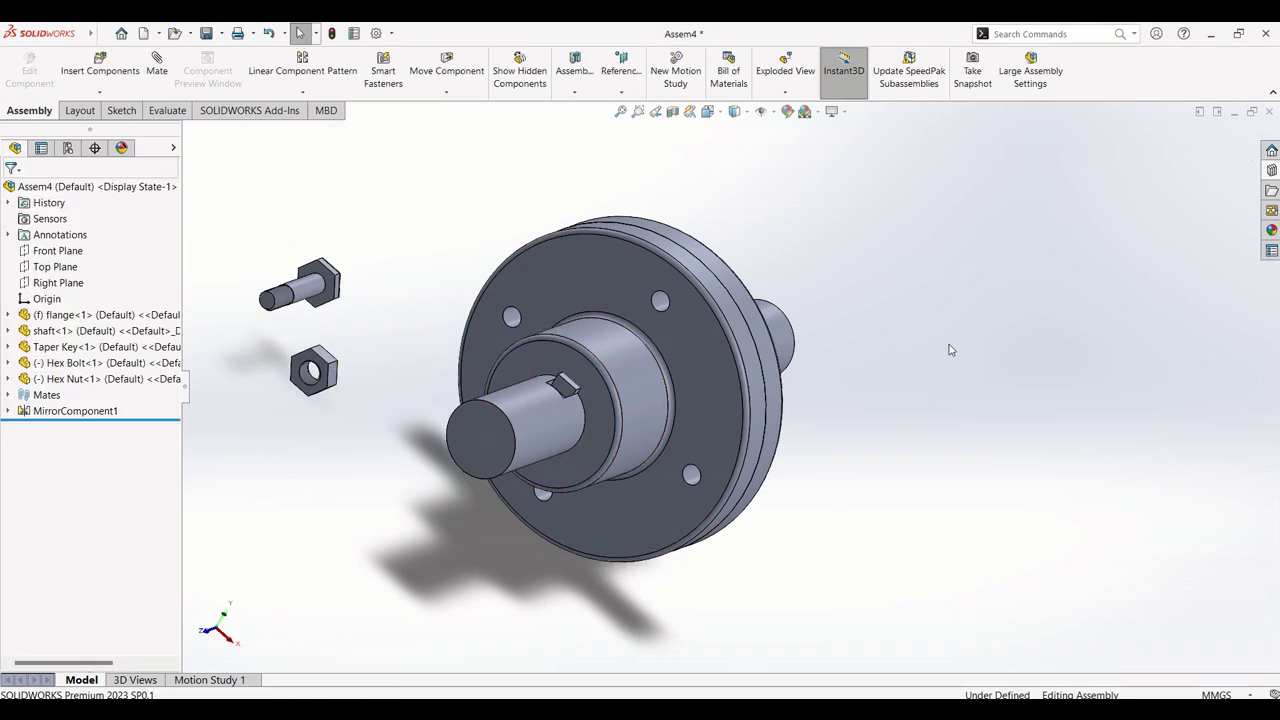
Step: Add a concentric mate between the hex bolt's shank and one of the original flange's bolt holes
{"action": "middle_click_drag", "start_coordinate": [926, 338], "coordinate": [907, 364]}
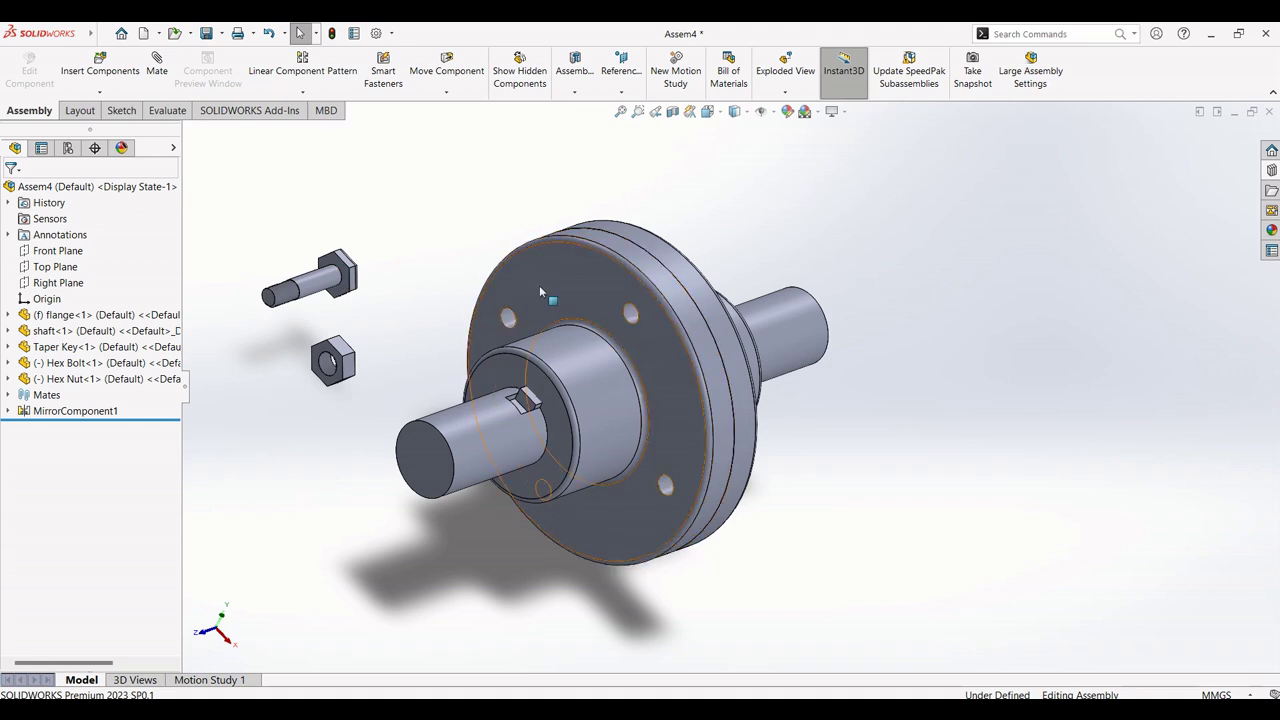
{"action": "left_click", "coordinate": [303, 92]}
{"action": "left_click", "coordinate": [325, 126]}
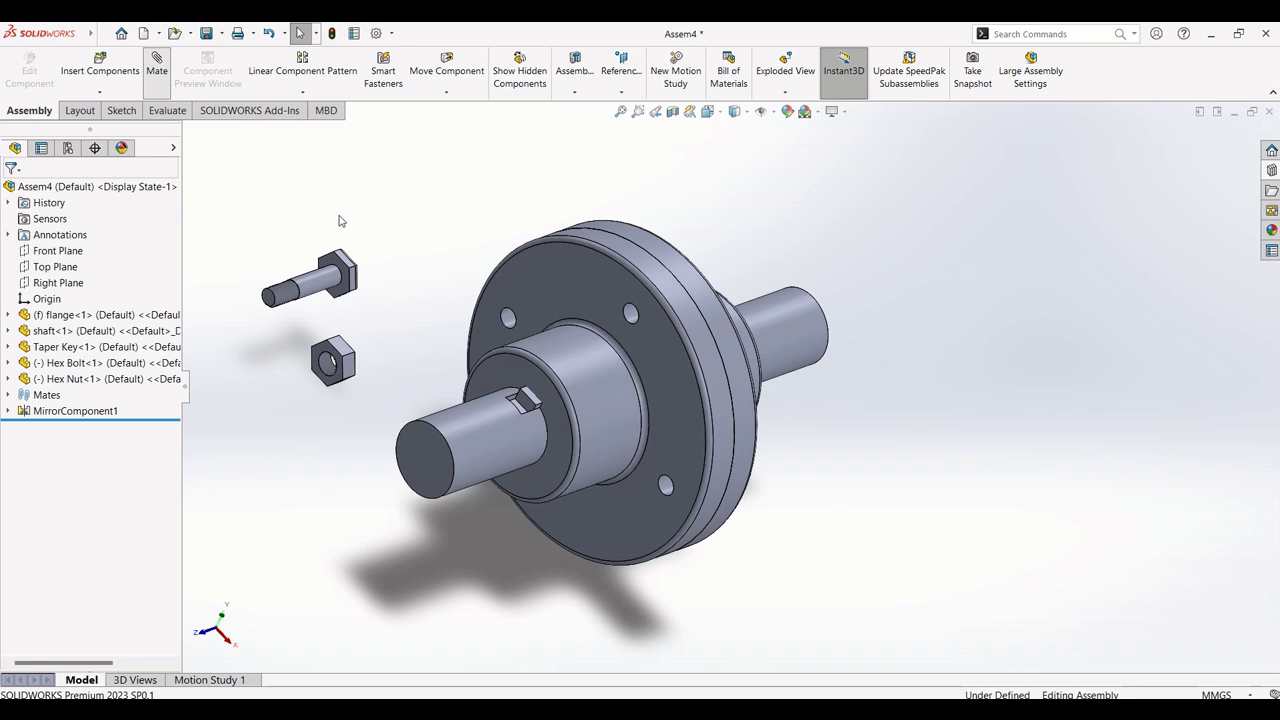
{"action": "left_click", "coordinate": [321, 284]}
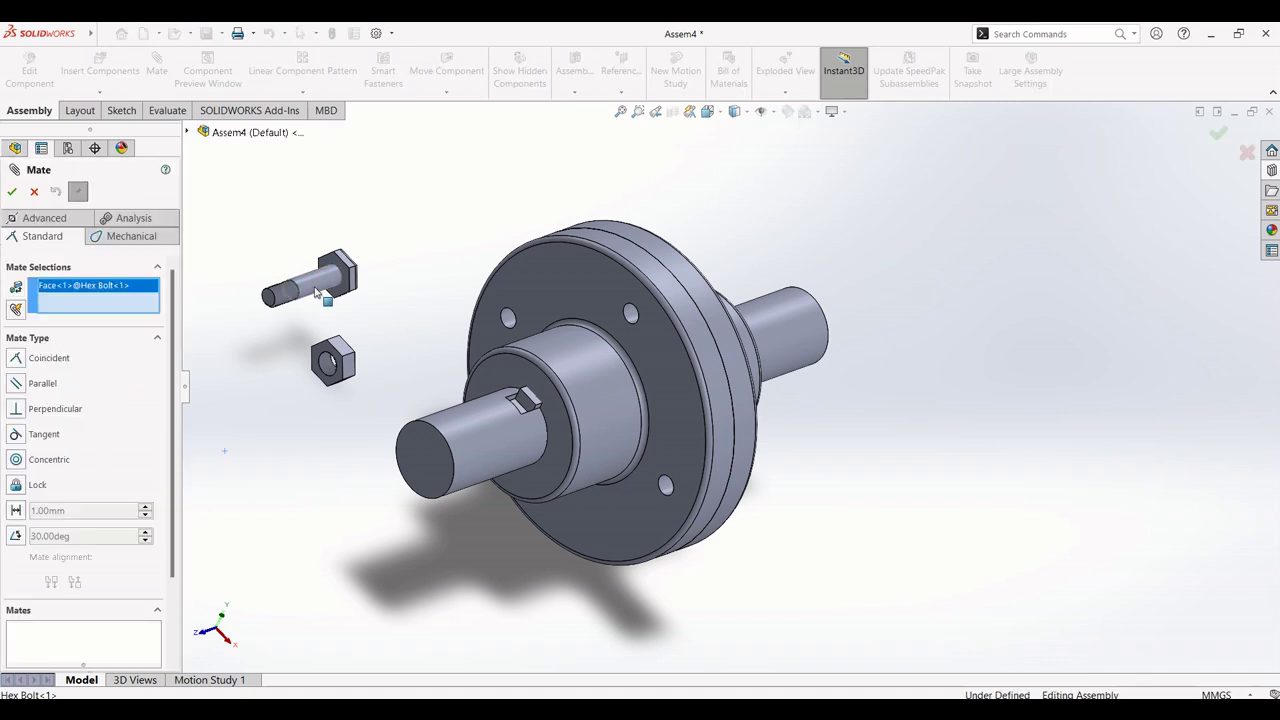
{"action": "left_click", "coordinate": [628, 318]}
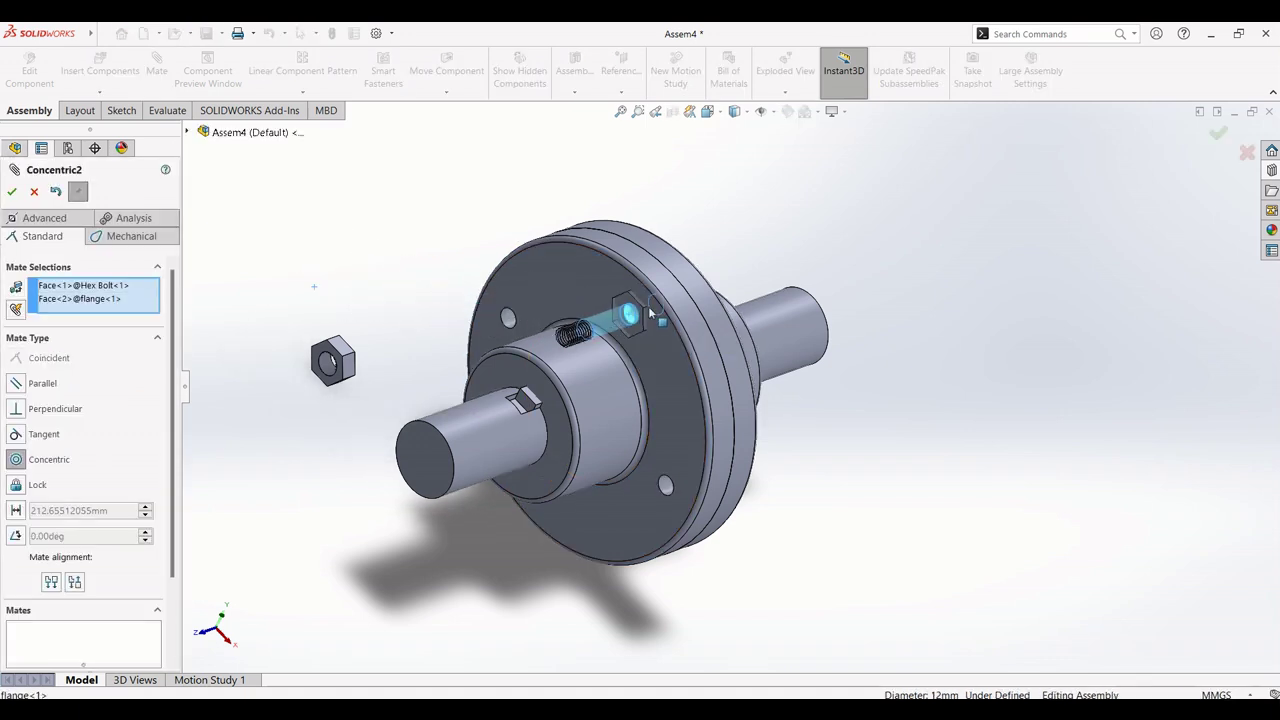
{"action": "left_click", "coordinate": [880, 261]}
Step: Slide the bolt to the mirrored flange's side and mate the underside of its head coincident with that flange's hub-side face
{"action": "middle_click_drag", "start_coordinate": [963, 366], "coordinate": [925, 426]}
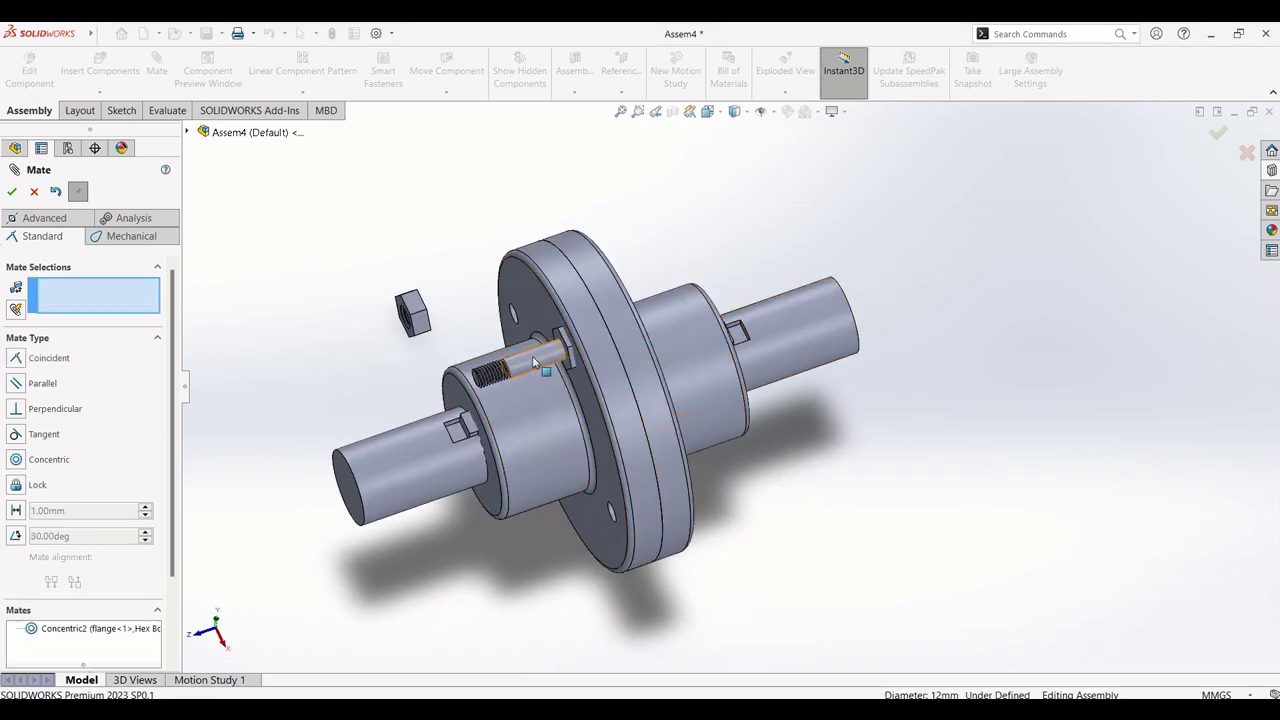
{"action": "left_click_drag", "start_coordinate": [532, 356], "coordinate": [738, 288]}
{"action": "middle_click_drag", "start_coordinate": [873, 205], "coordinate": [902, 203]}
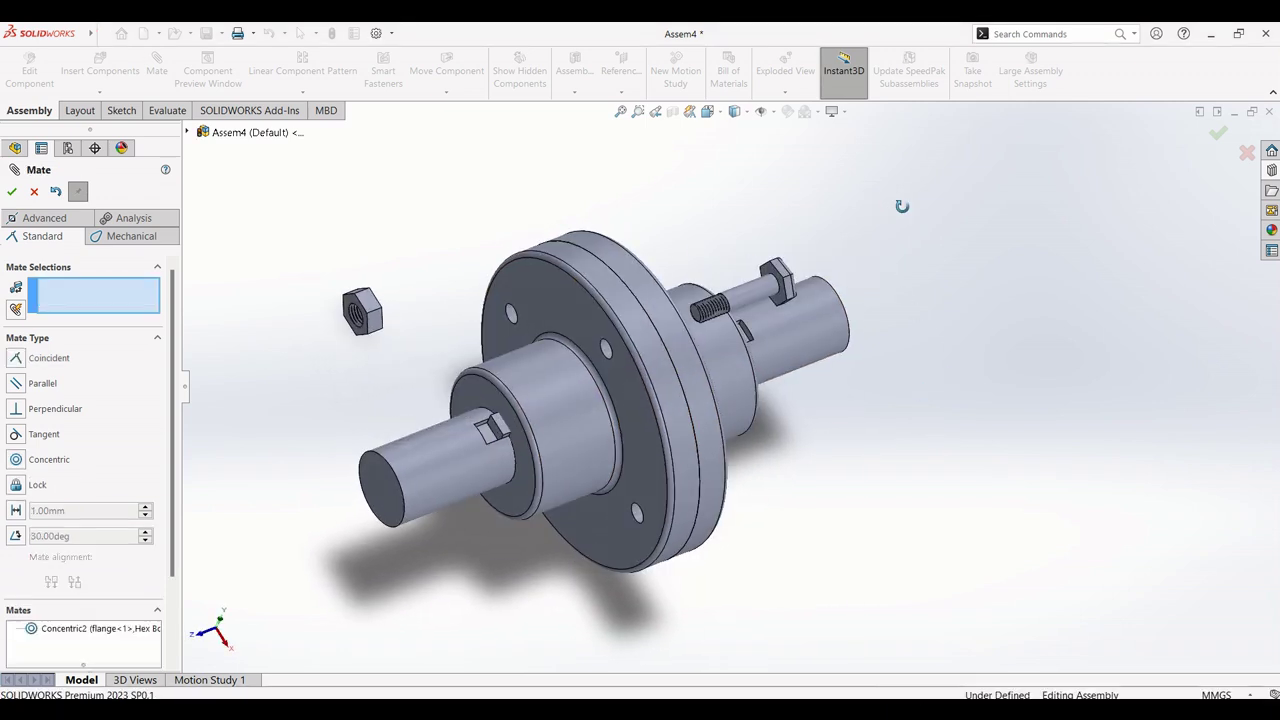
{"action": "left_click", "coordinate": [773, 278]}
{"action": "middle_click_drag", "start_coordinate": [963, 289], "coordinate": [817, 390]}
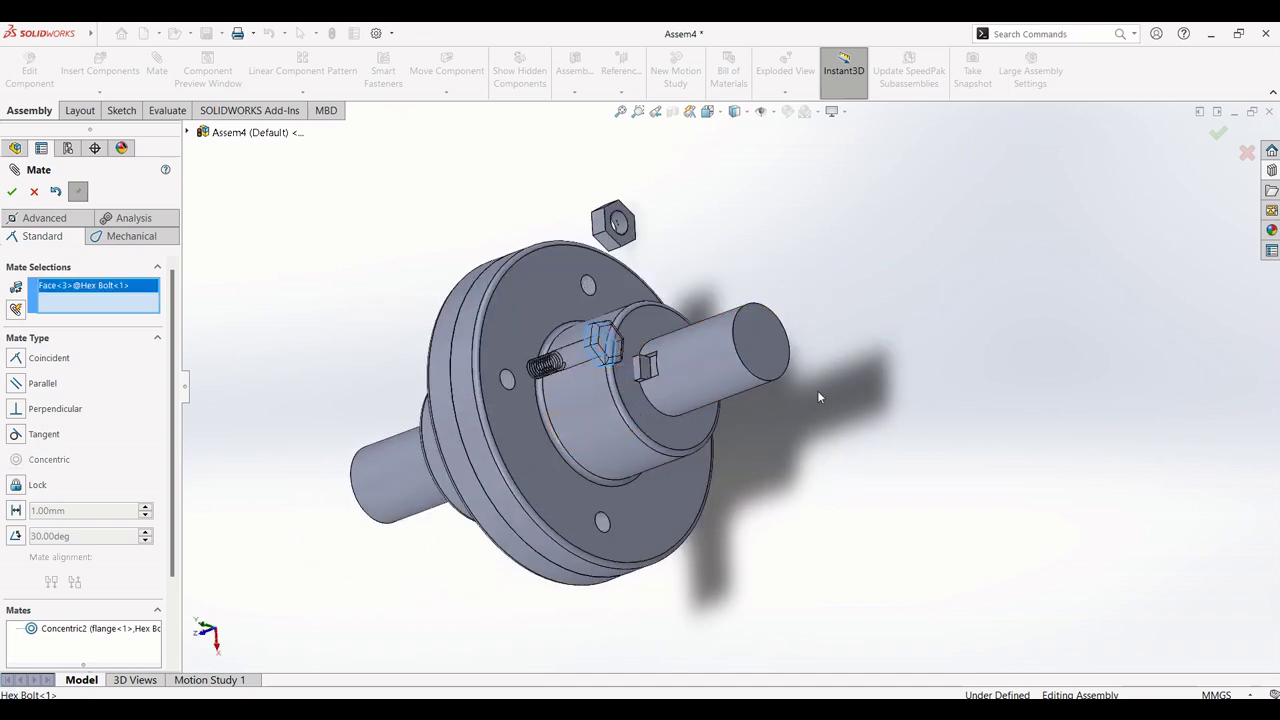
{"action": "left_click", "coordinate": [512, 420]}
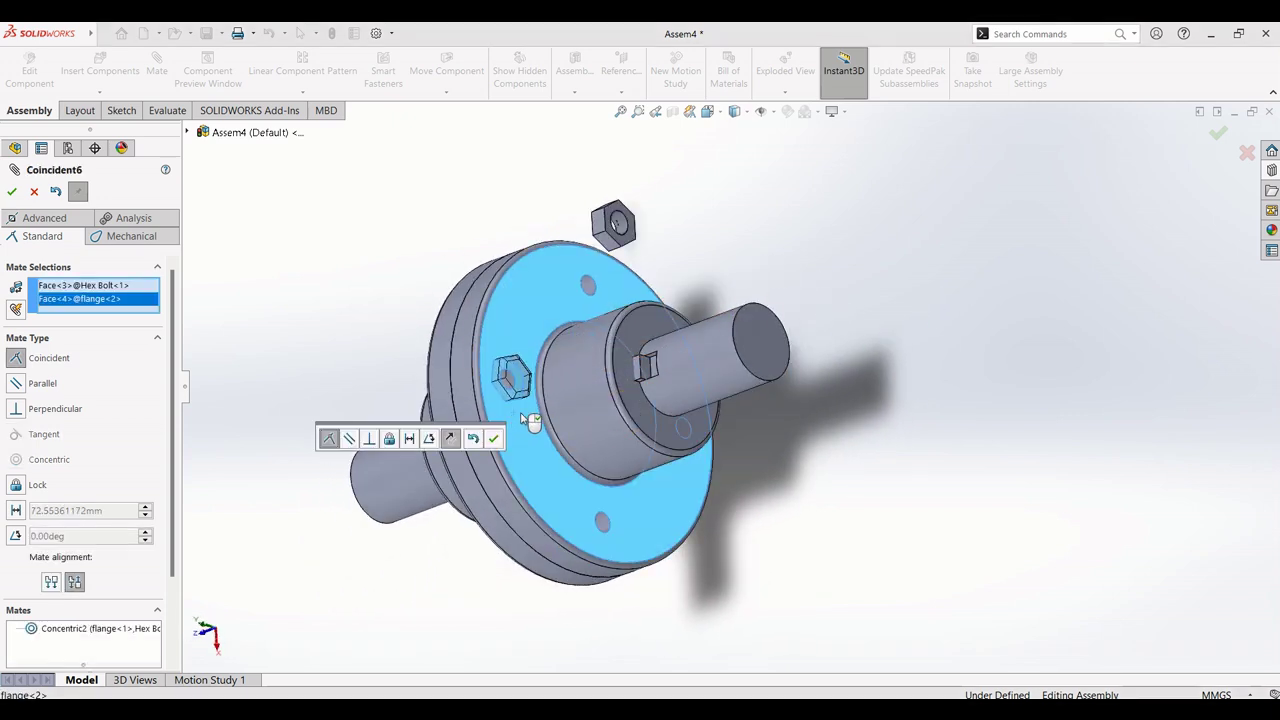
{"action": "left_click", "coordinate": [494, 438]}
Step: Move the hex nut to the original flange's side, clear of the hub and near the bolt's threaded end
{"action": "middle_click_drag", "start_coordinate": [300, 237], "coordinate": [412, 232]}
{"action": "left_click_drag", "start_coordinate": [412, 232], "coordinate": [482, 592]}
{"action": "middle_click_drag", "start_coordinate": [514, 577], "coordinate": [505, 608]}
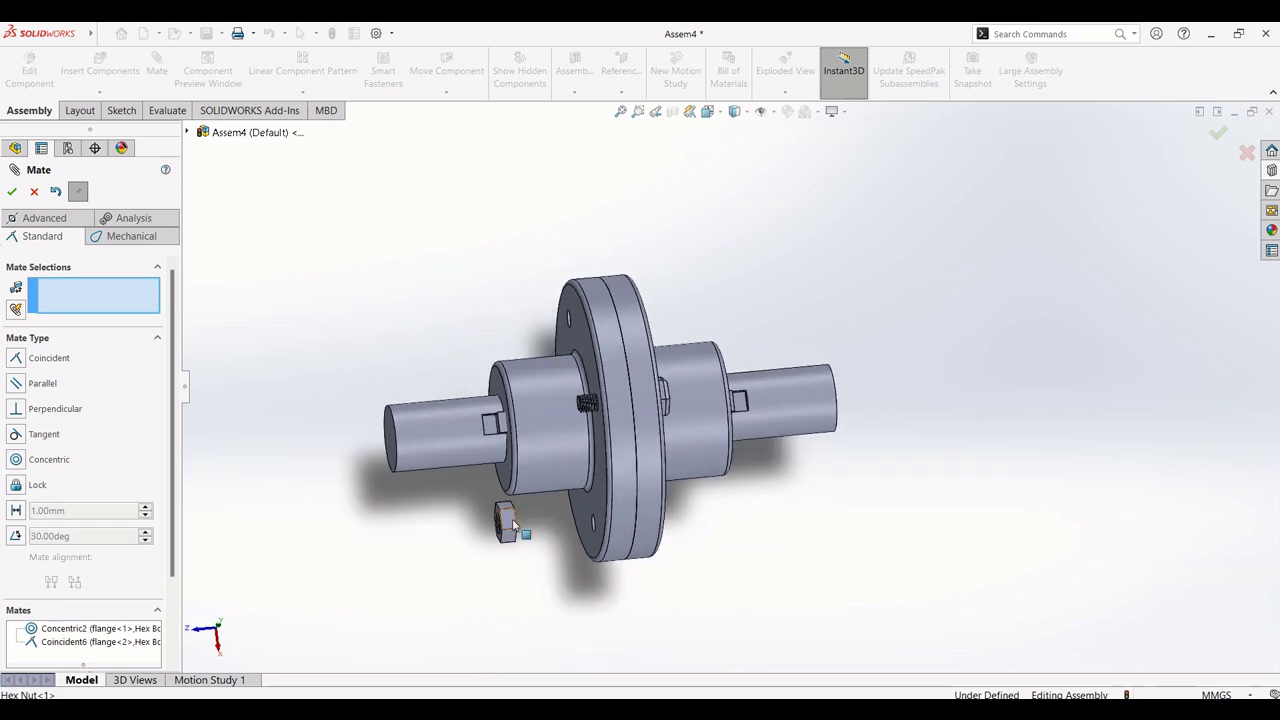
{"action": "left_click_drag", "start_coordinate": [506, 524], "coordinate": [545, 457]}
{"action": "left_click_drag", "start_coordinate": [656, 412], "coordinate": [507, 590]}
{"action": "middle_click_drag", "start_coordinate": [553, 571], "coordinate": [603, 560]}
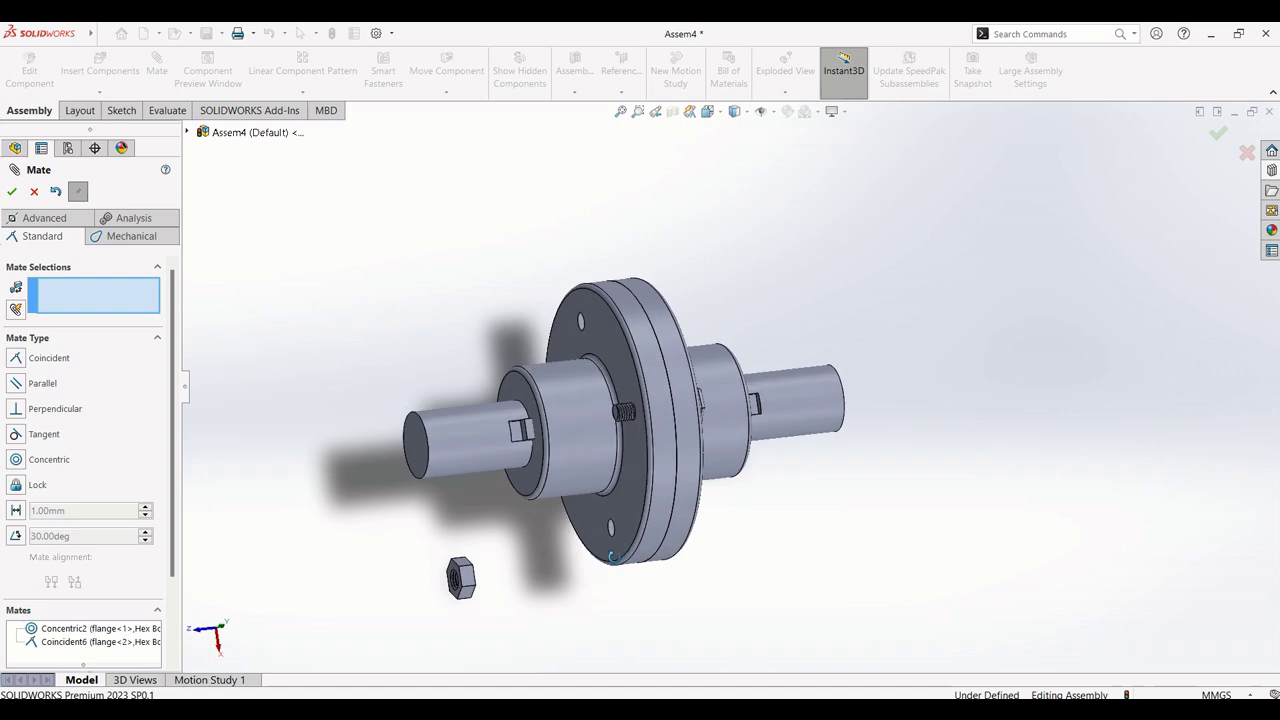
Step: Examine the bolt's threaded end and the nut's threaded bore for geometry that can align the two parts
{"action": "scroll", "coordinate": [612, 484], "scroll_direction": "down", "scroll_amount": 2}
{"action": "scroll", "coordinate": [605, 480], "scroll_direction": "up", "scroll_amount": 2}
{"action": "scroll", "coordinate": [514, 614], "scroll_direction": "down", "scroll_amount": 4}
{"action": "scroll", "coordinate": [772, 358], "scroll_direction": "up", "scroll_amount": 1}
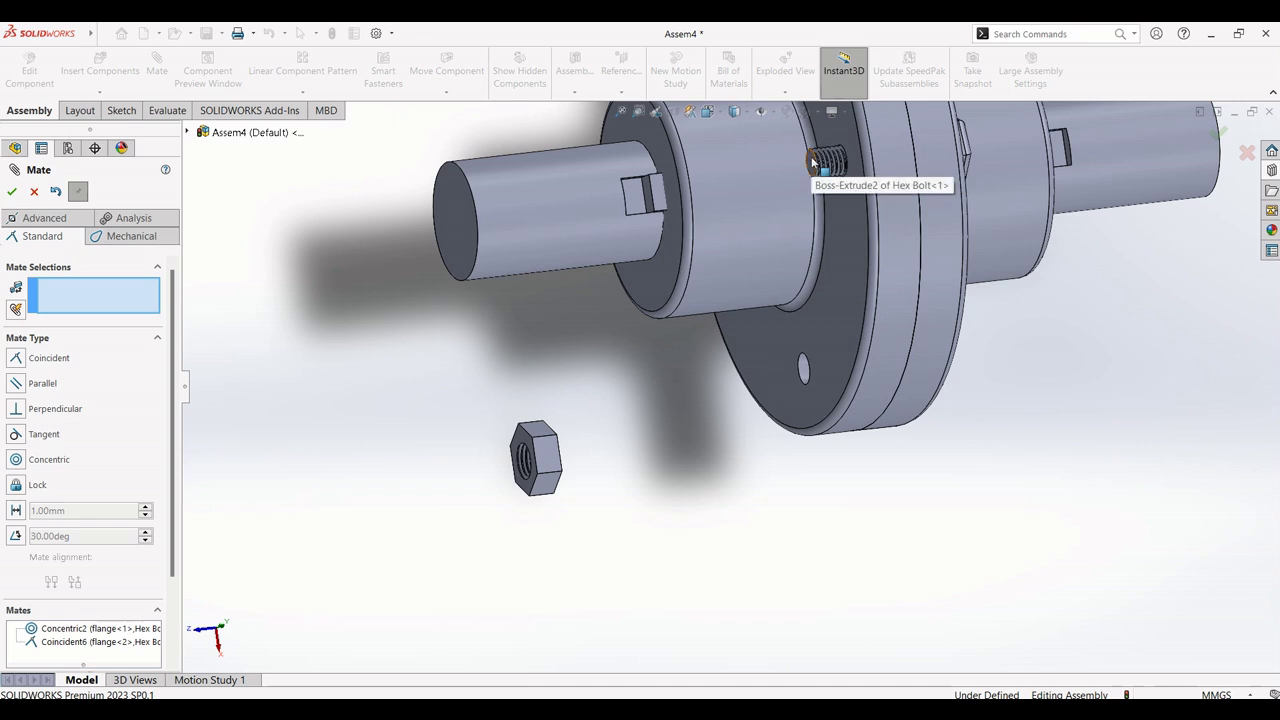
{"action": "scroll", "coordinate": [550, 470], "scroll_direction": "down", "scroll_amount": 2}
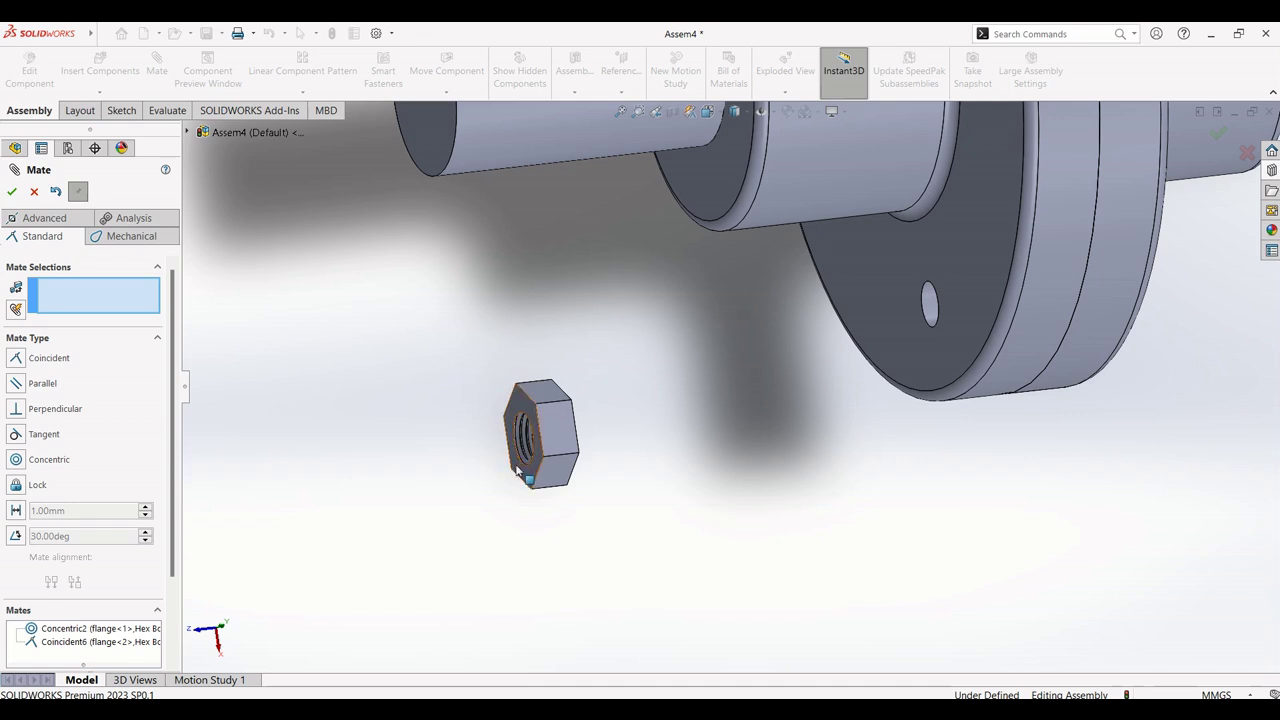
{"action": "scroll", "coordinate": [535, 430], "scroll_direction": "down", "scroll_amount": 3}
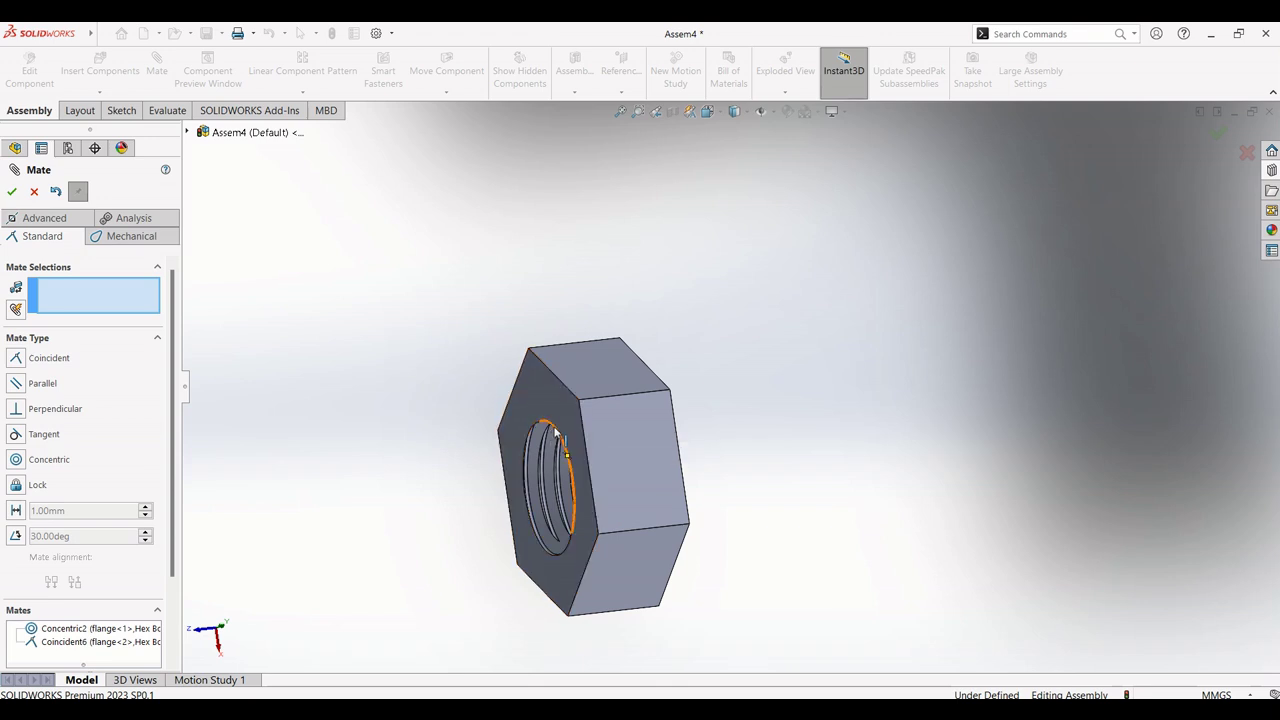
{"action": "scroll", "coordinate": [555, 430], "scroll_direction": "up", "scroll_amount": 5}
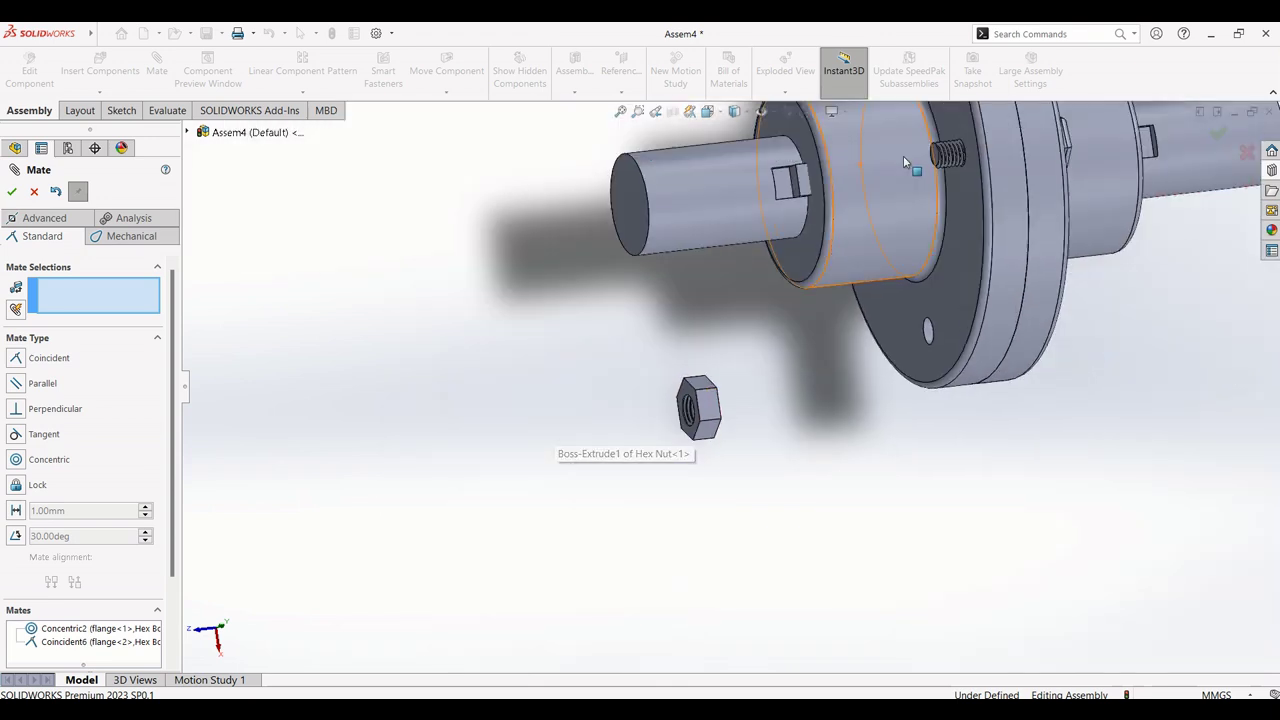
{"action": "scroll", "coordinate": [1019, 152], "scroll_direction": "down", "scroll_amount": 3}
{"action": "scroll", "coordinate": [991, 170], "scroll_direction": "up", "scroll_amount": 2}
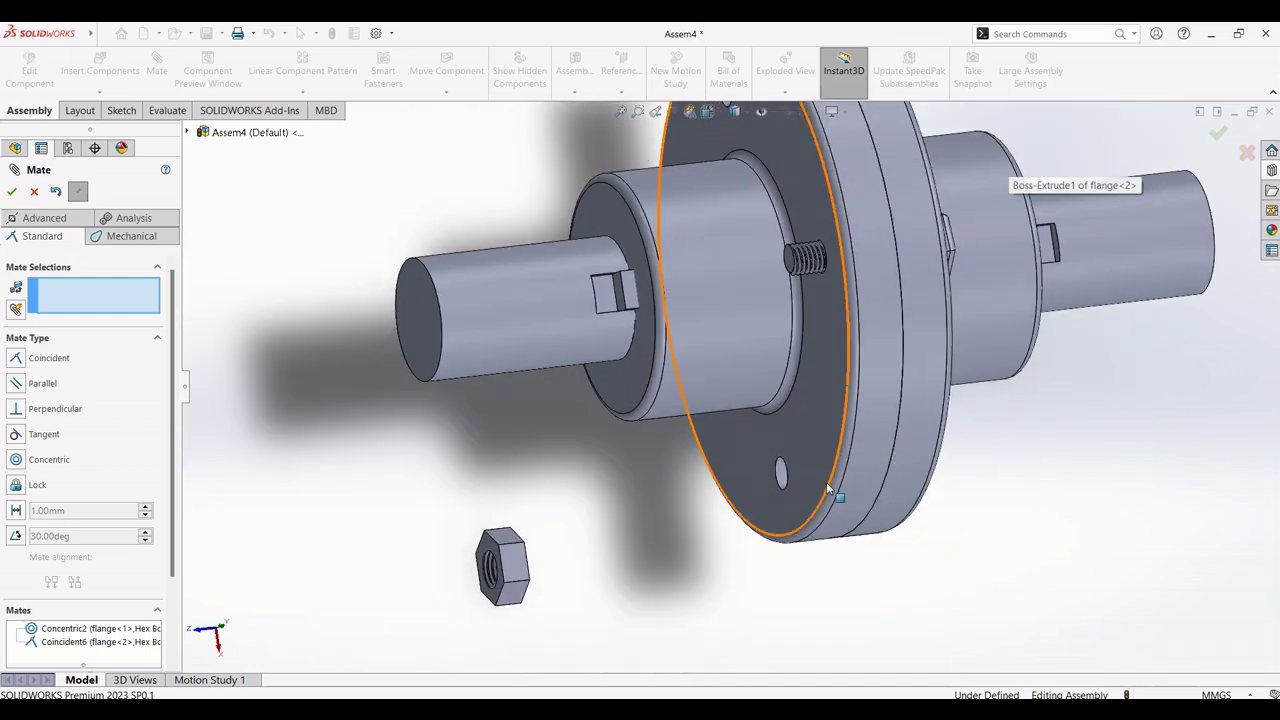
{"action": "scroll", "coordinate": [828, 489], "scroll_direction": "down", "scroll_amount": 1}
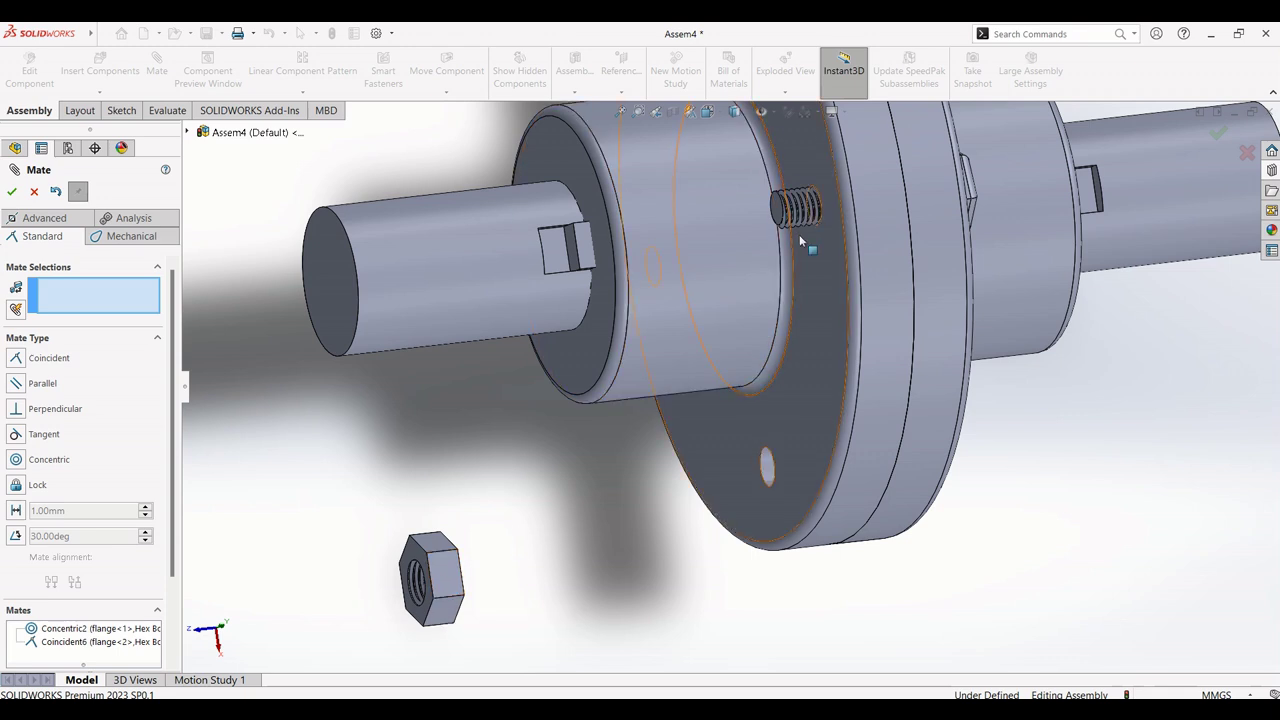
Step: Add a coincident mate between the Top Plane of the hex bolt and the Top Plane of the hex nut
{"action": "left_click", "coordinate": [187, 133]}
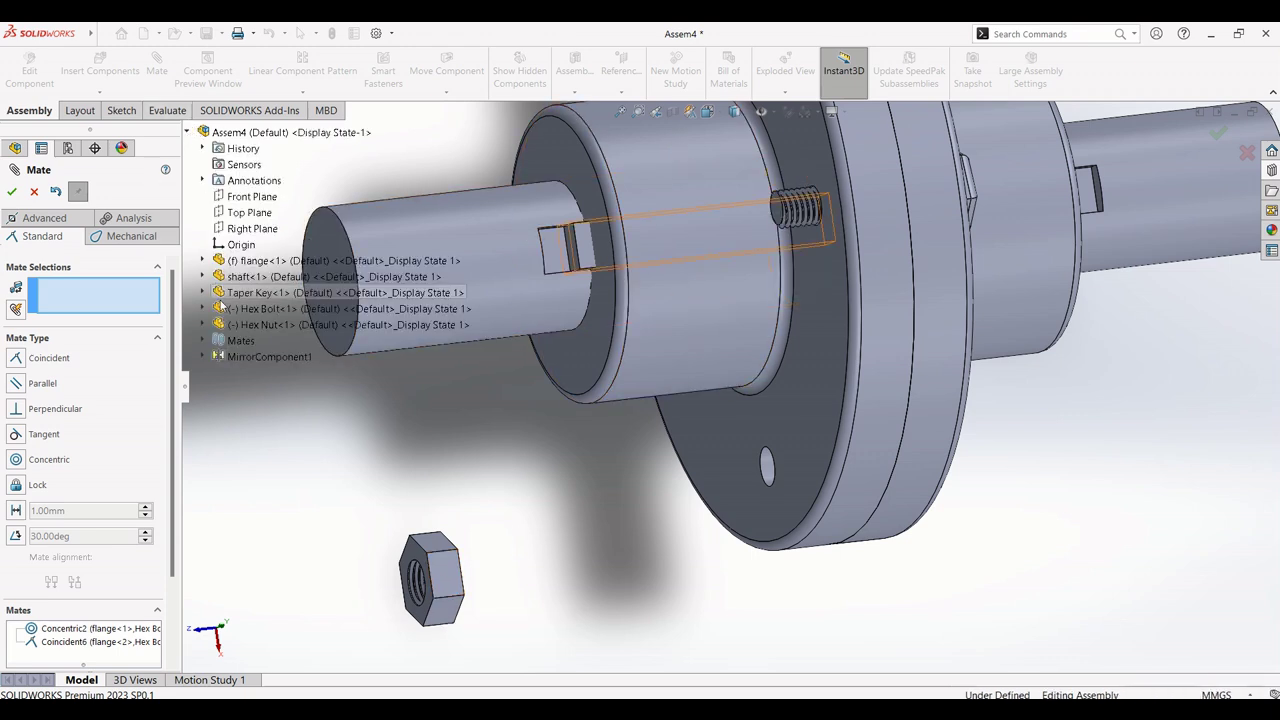
{"action": "left_click", "coordinate": [203, 309]}
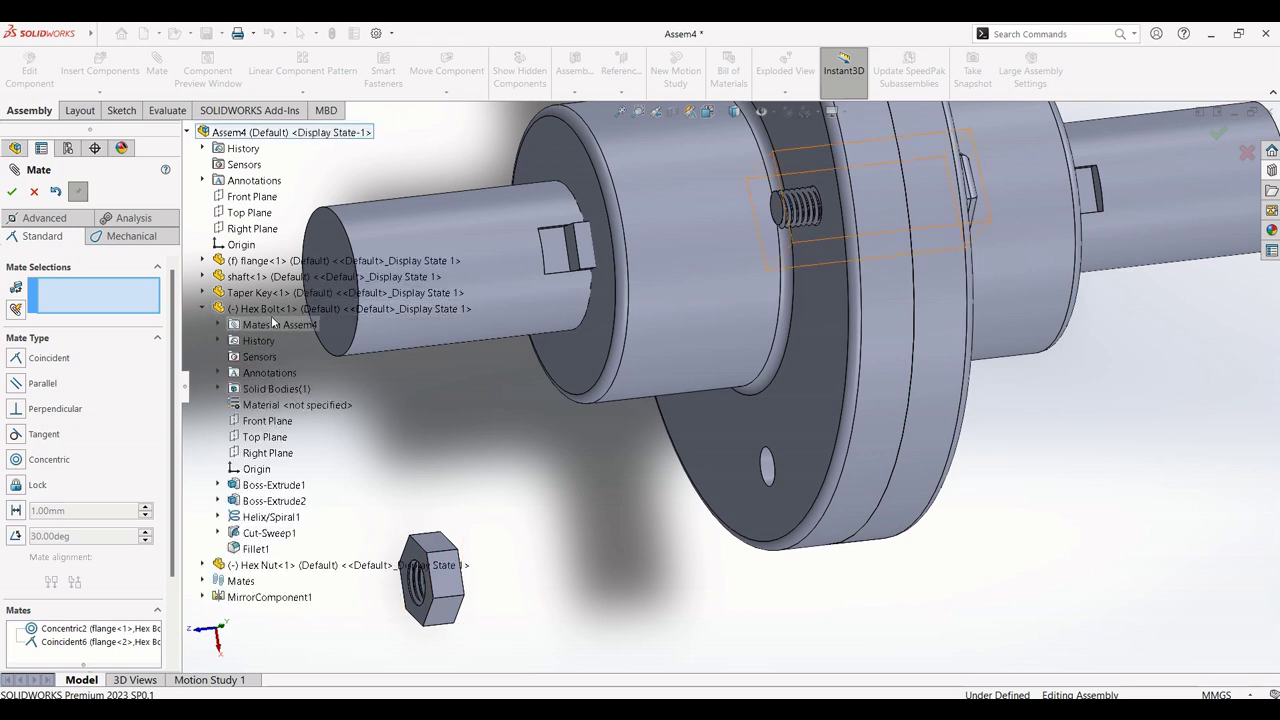
{"action": "left_click", "coordinate": [266, 437]}
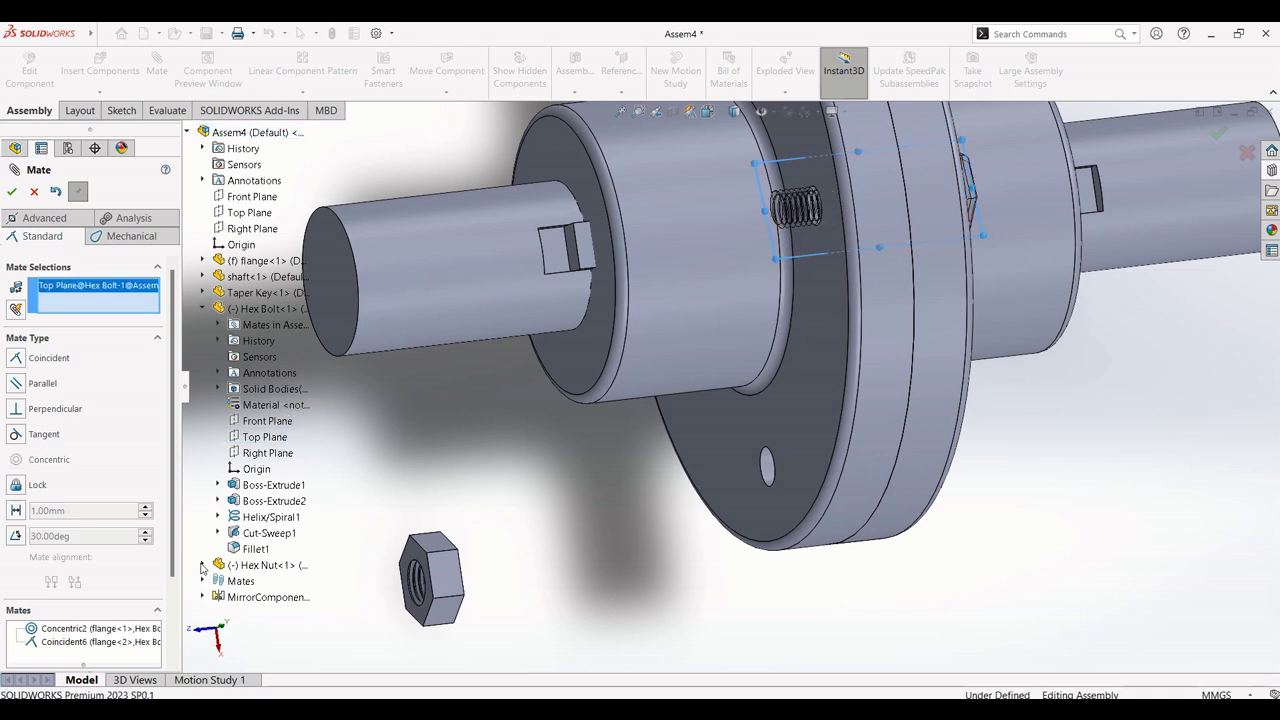
{"action": "left_click", "coordinate": [203, 565]}
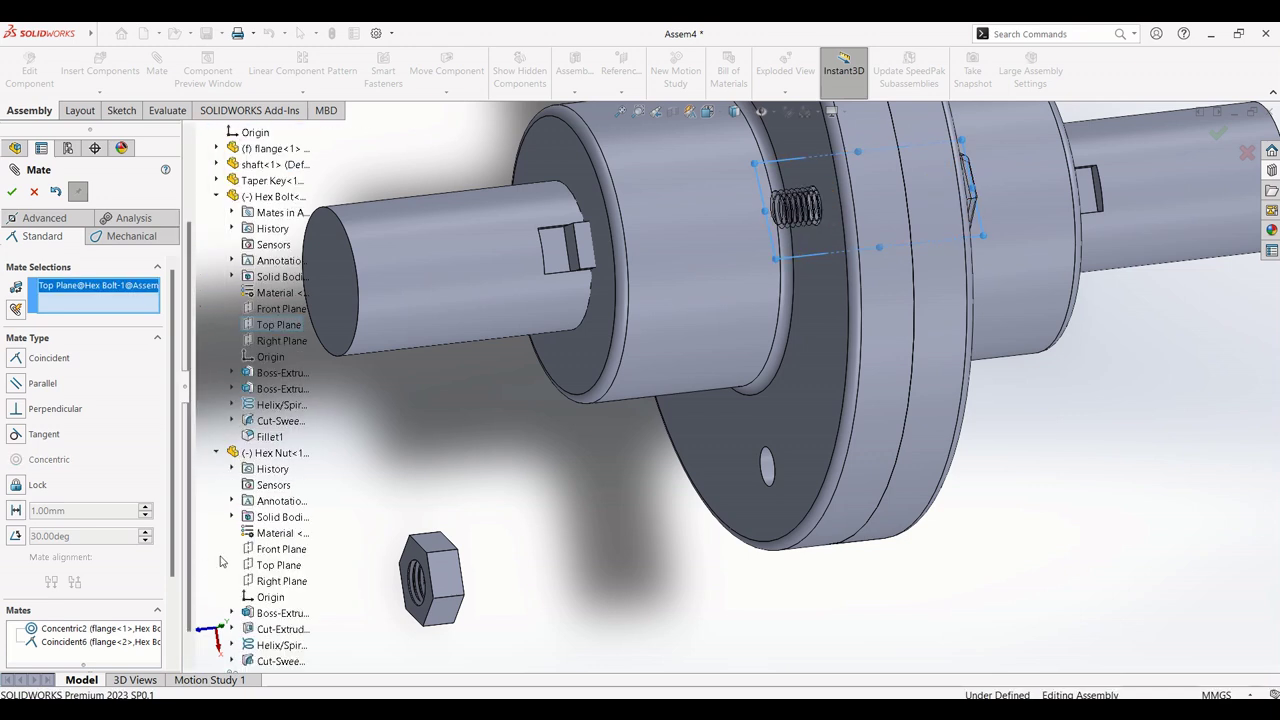
{"action": "left_click", "coordinate": [280, 566]}
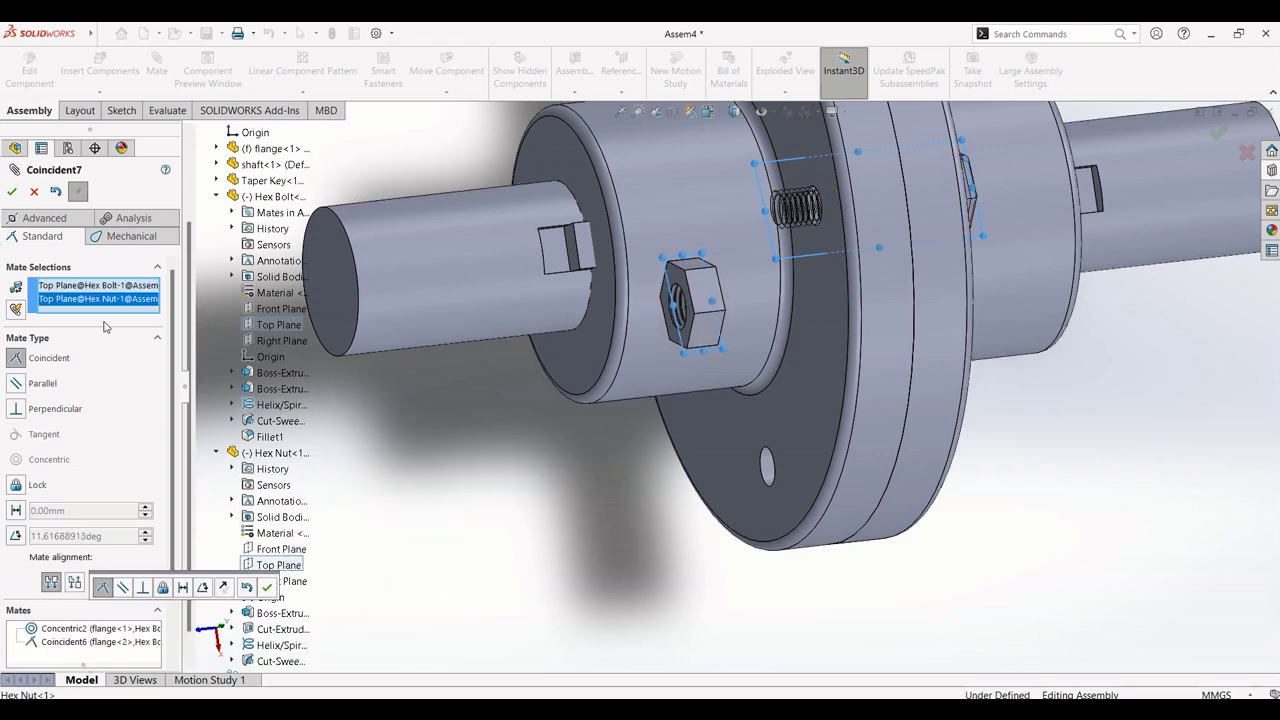
{"action": "left_click", "coordinate": [11, 193]}
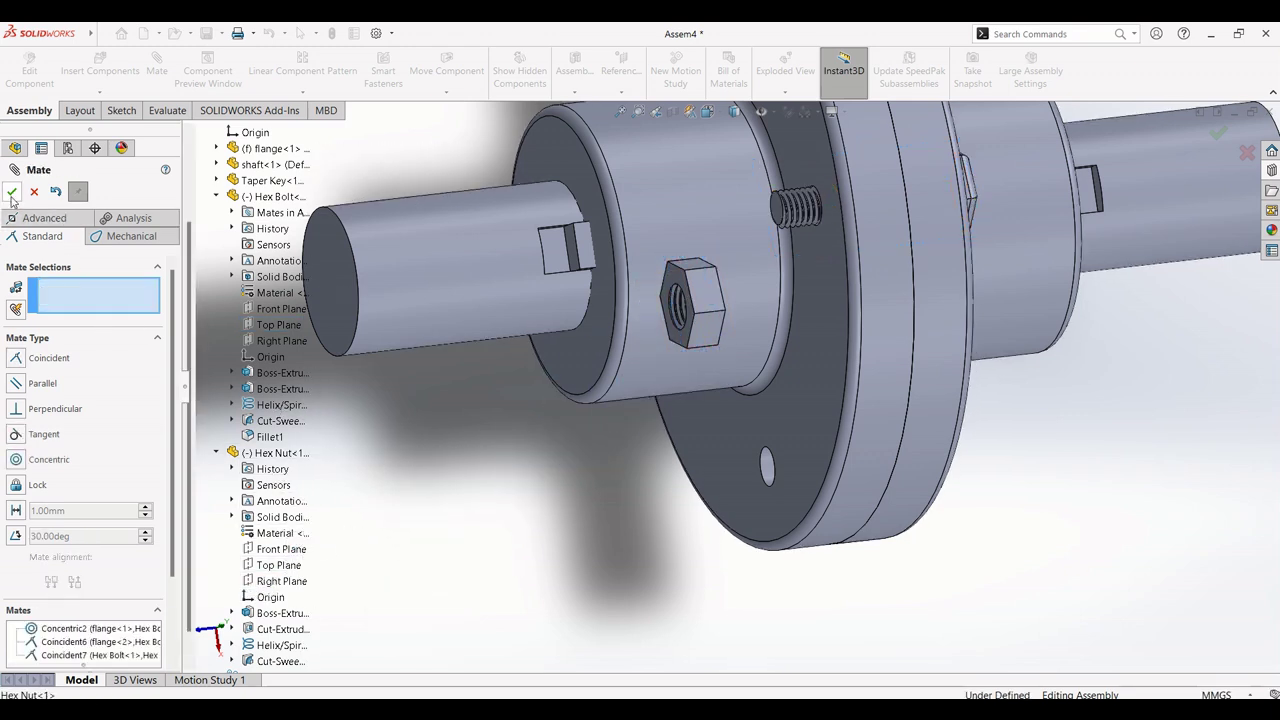
Step: Mate the hex bolt's Right Plane coincident with the hex nut's Right Plane
{"action": "left_click", "coordinate": [283, 342]}
{"action": "left_click", "coordinate": [288, 583]}
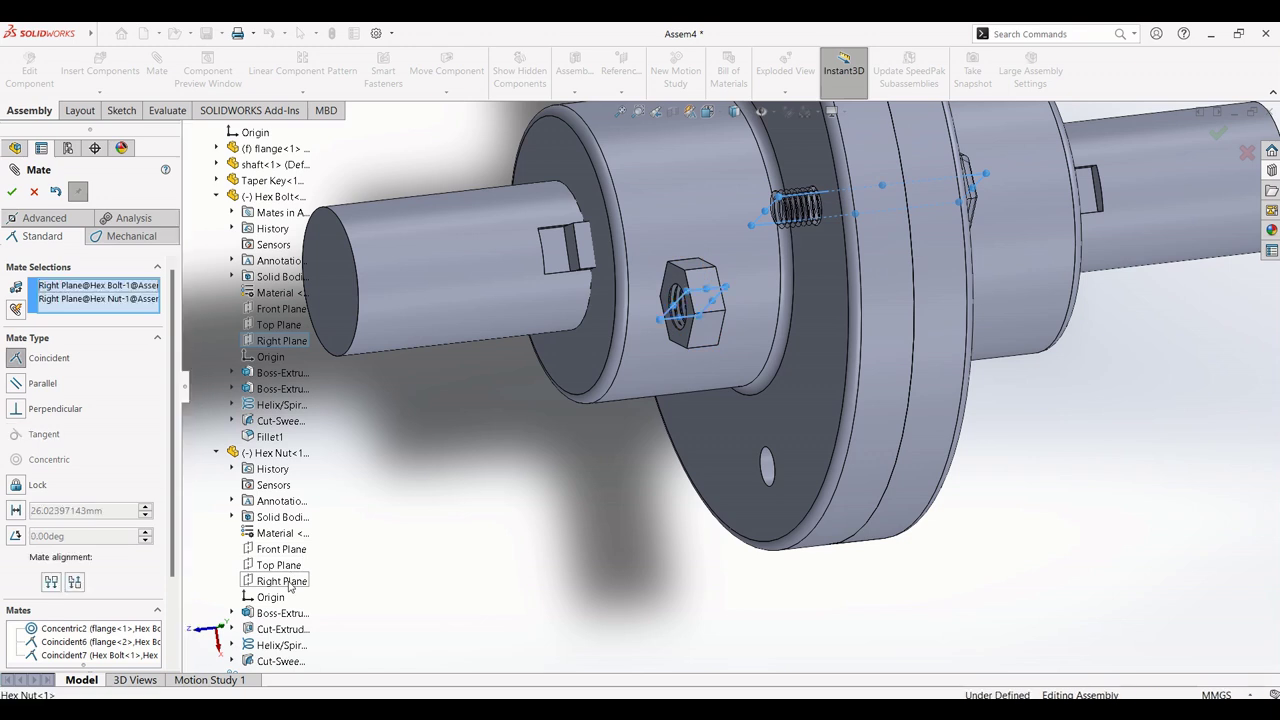
{"action": "left_click", "coordinate": [11, 191]}
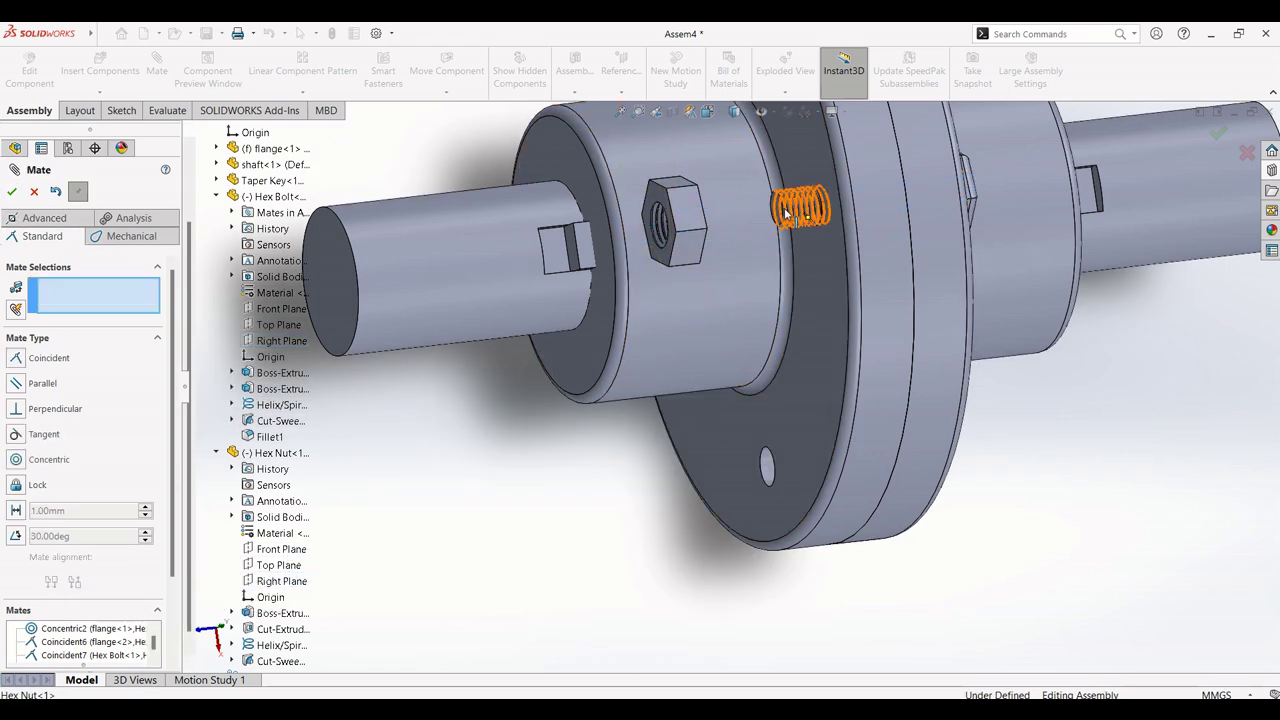
Step: Mate the nut's flange-facing end face coincident with the original flange's hub-side face and finish mating
{"action": "left_click", "coordinate": [799, 157]}
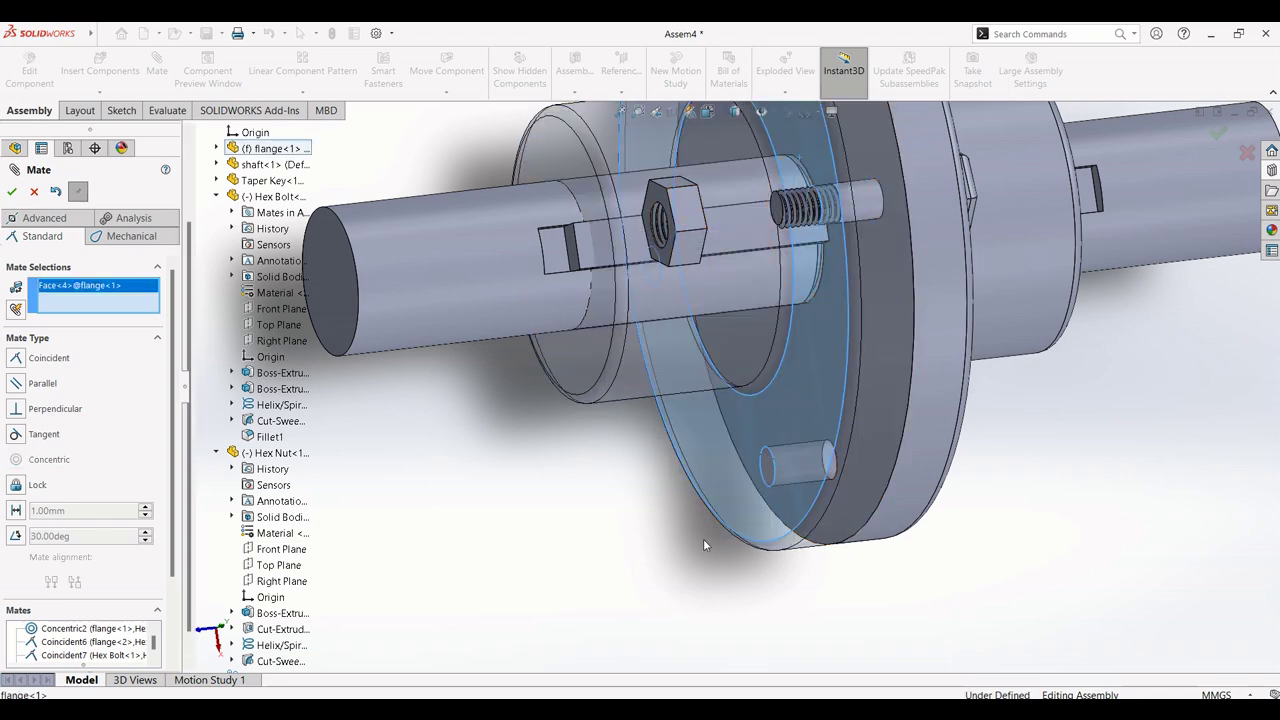
{"action": "middle_click_drag", "start_coordinate": [703, 544], "coordinate": [520, 300]}
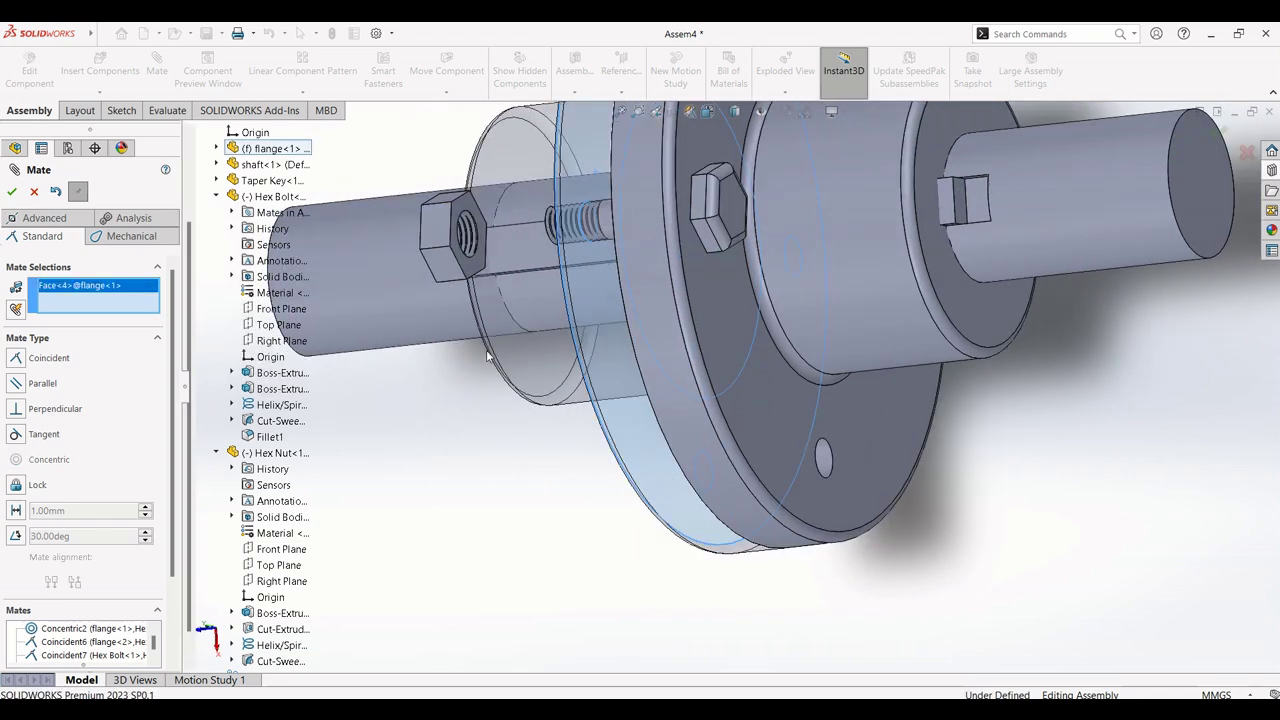
{"action": "left_click", "coordinate": [470, 207]}
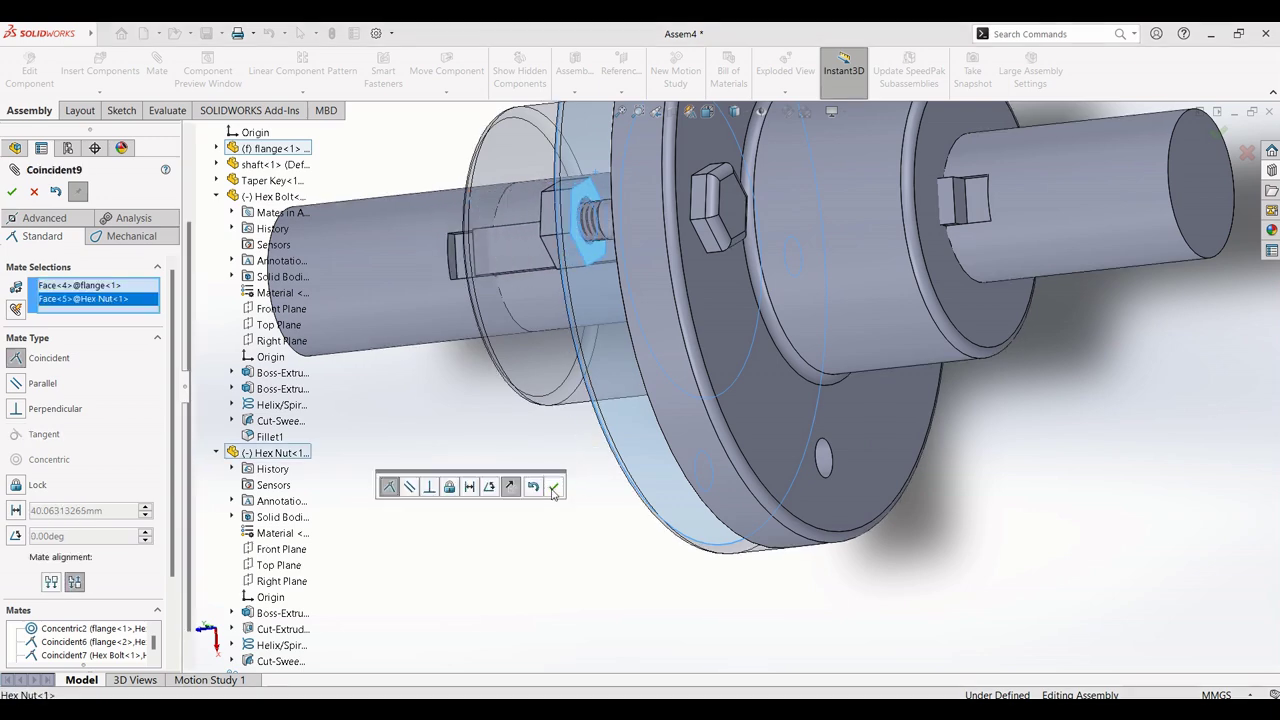
{"action": "left_click", "coordinate": [553, 487]}
{"action": "middle_click_drag", "start_coordinate": [553, 490], "coordinate": [569, 507]}
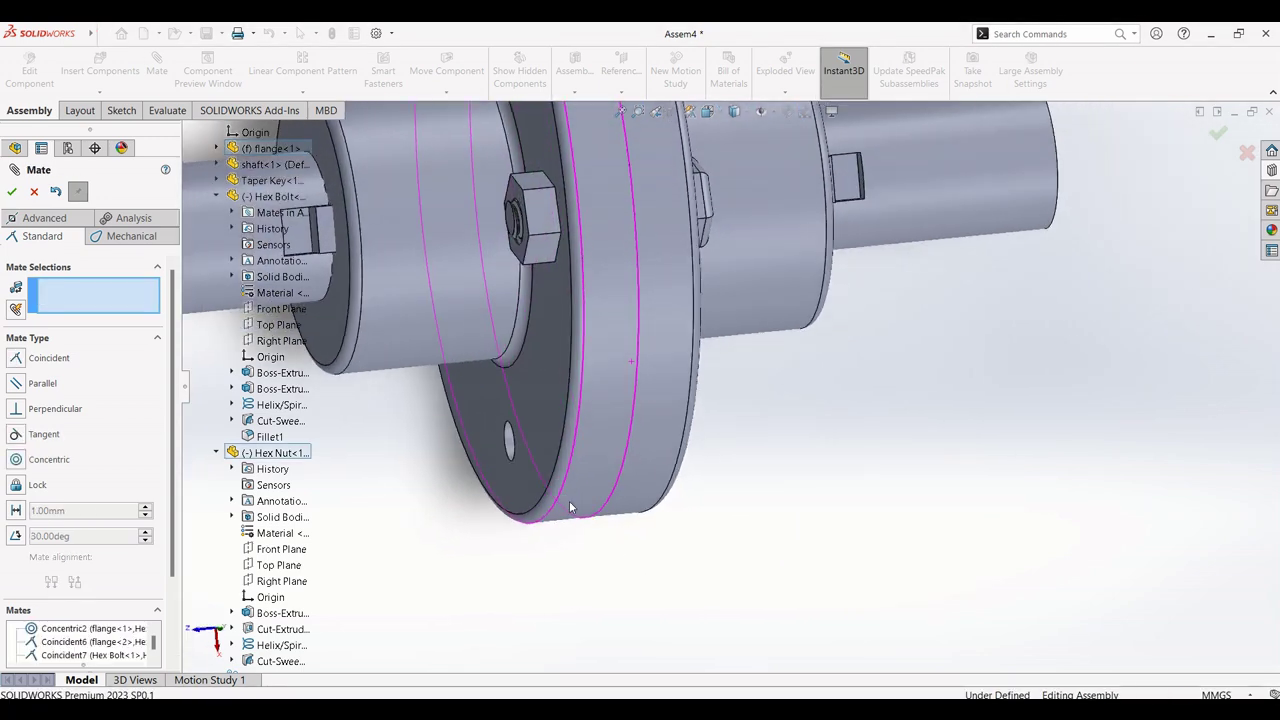
{"action": "scroll", "coordinate": [571, 505], "scroll_direction": "up", "scroll_amount": 2}
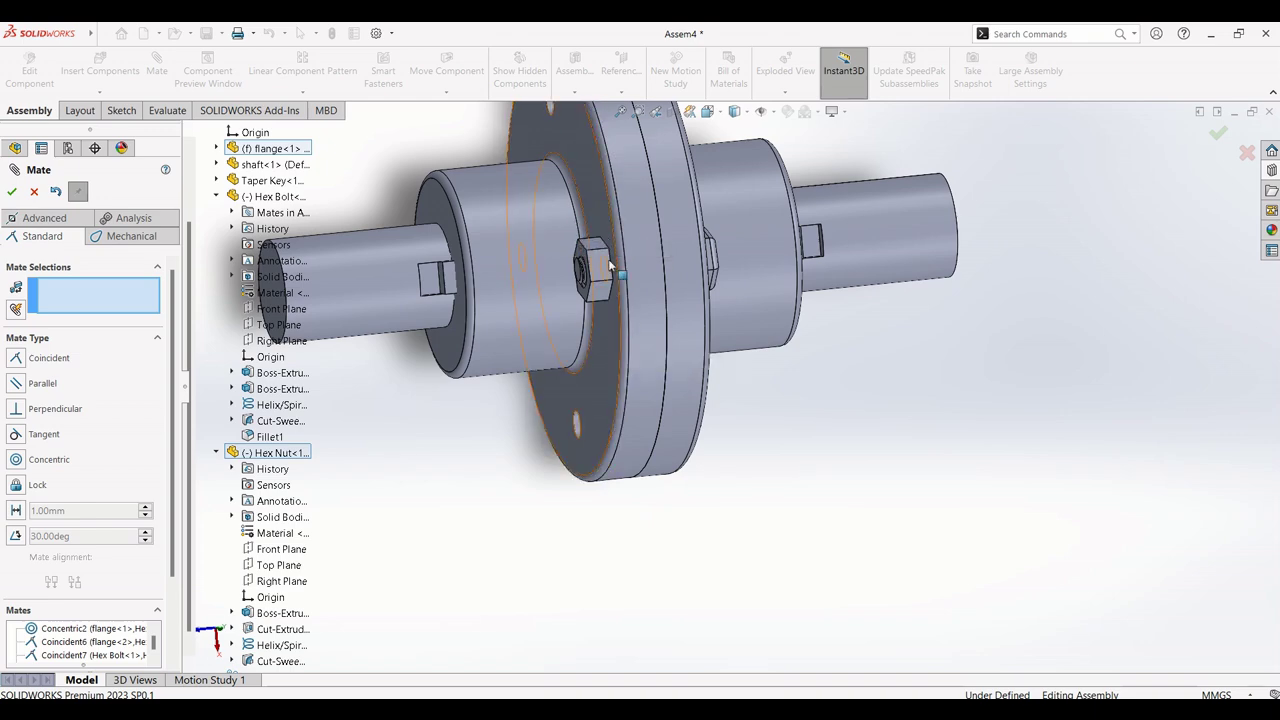
{"action": "middle_click_drag", "start_coordinate": [610, 265], "coordinate": [585, 205]}
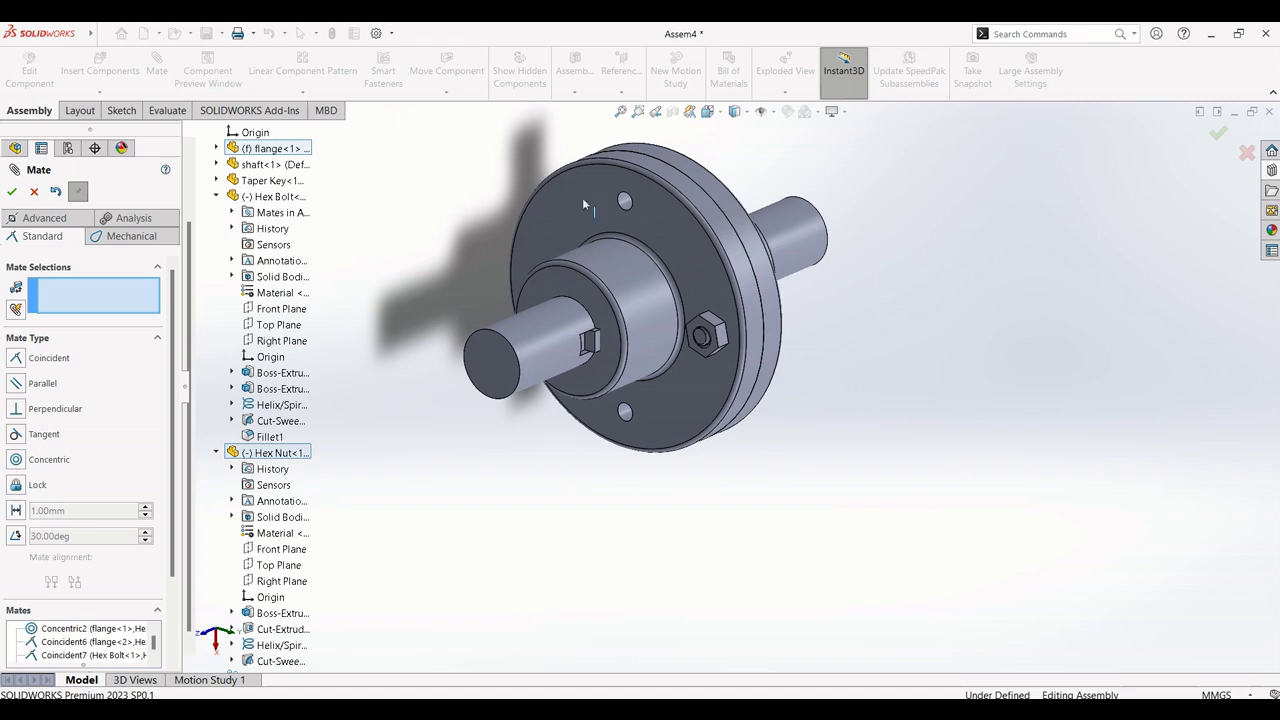
{"action": "key", "text": "Escape"}
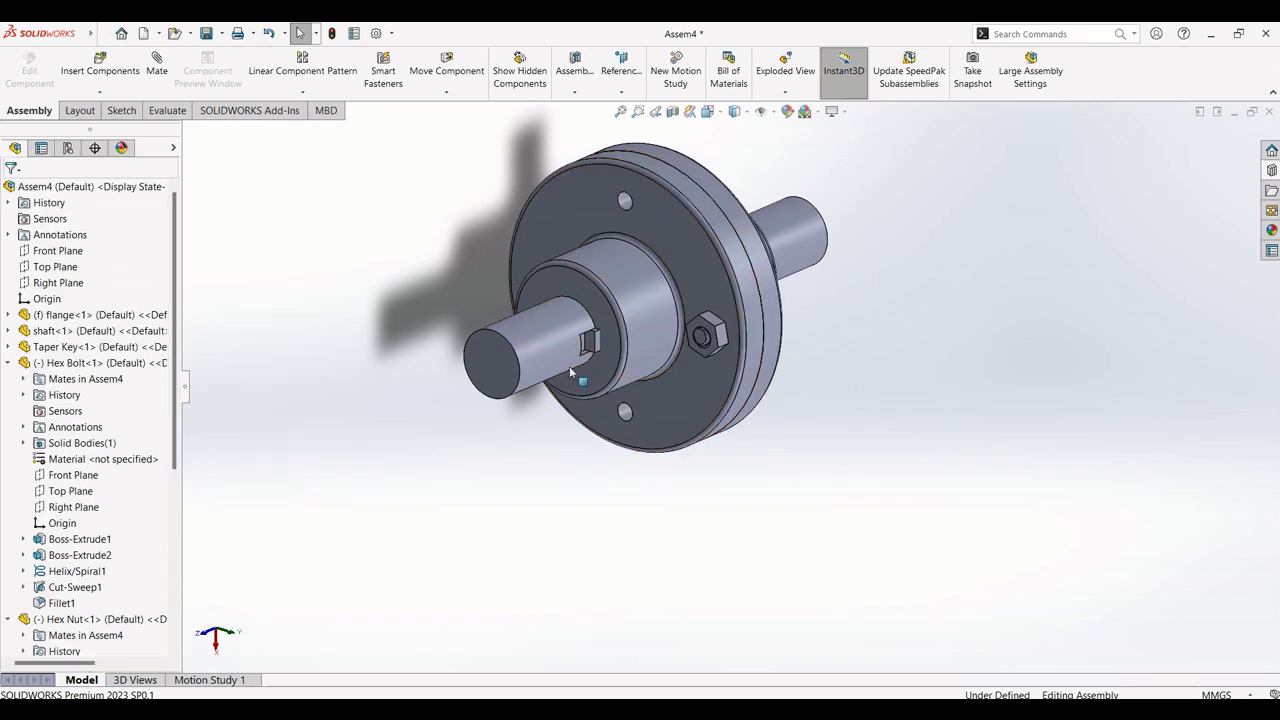
Step: Start a circular component pattern of the hex bolt and hex nut around the circular edge of the original shaft's end
{"action": "scroll", "coordinate": [668, 208], "scroll_direction": "up", "scroll_amount": 2}
{"action": "scroll", "coordinate": [778, 312], "scroll_direction": "down", "scroll_amount": 4}
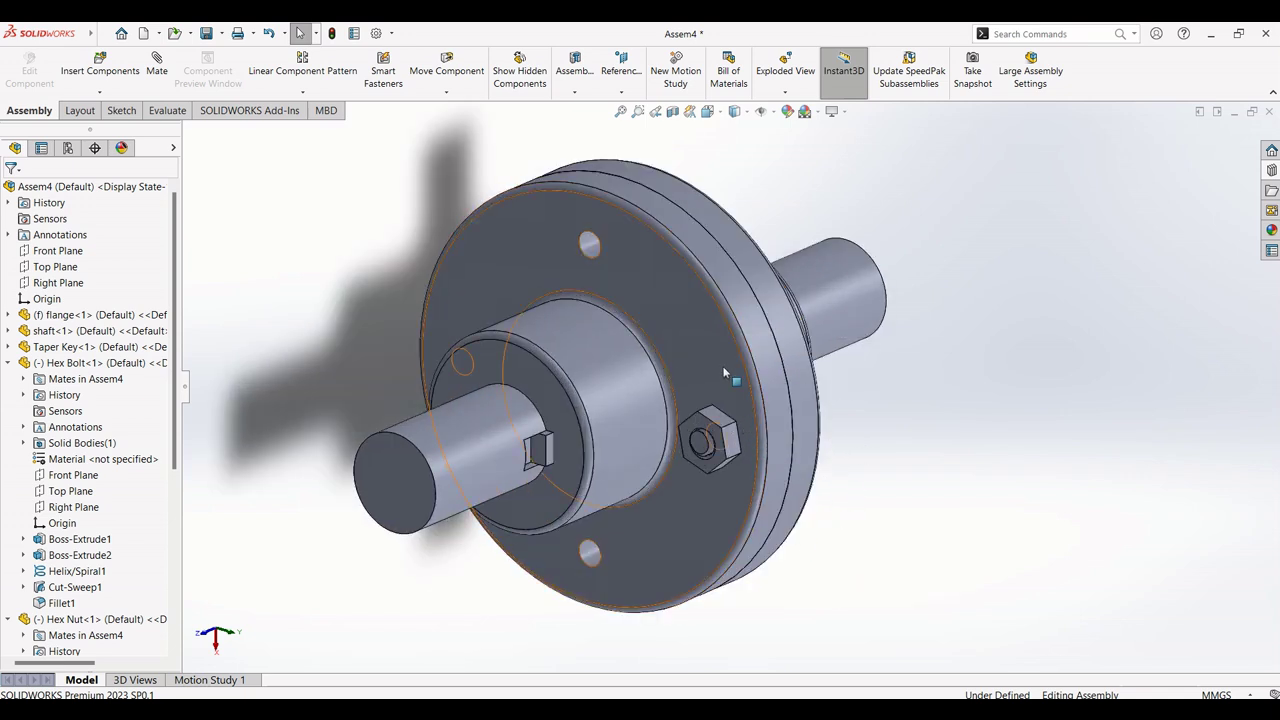
{"action": "left_click", "coordinate": [280, 94]}
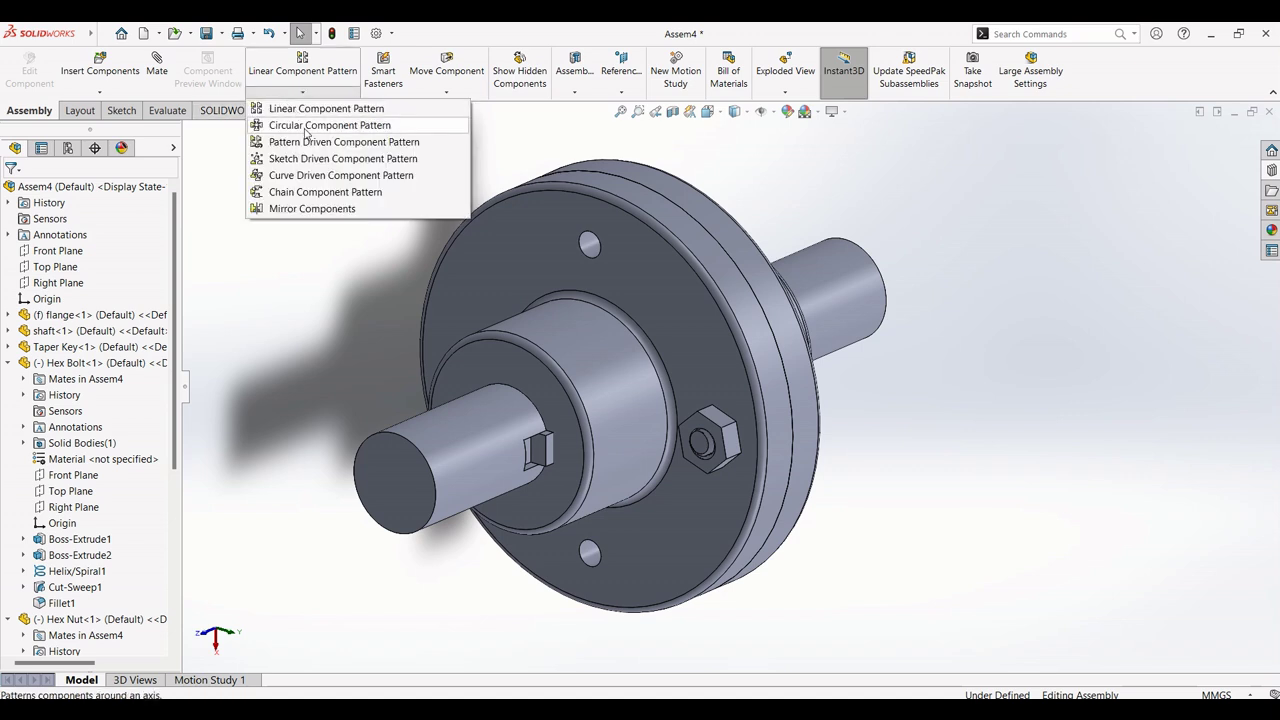
{"action": "left_click", "coordinate": [311, 127]}
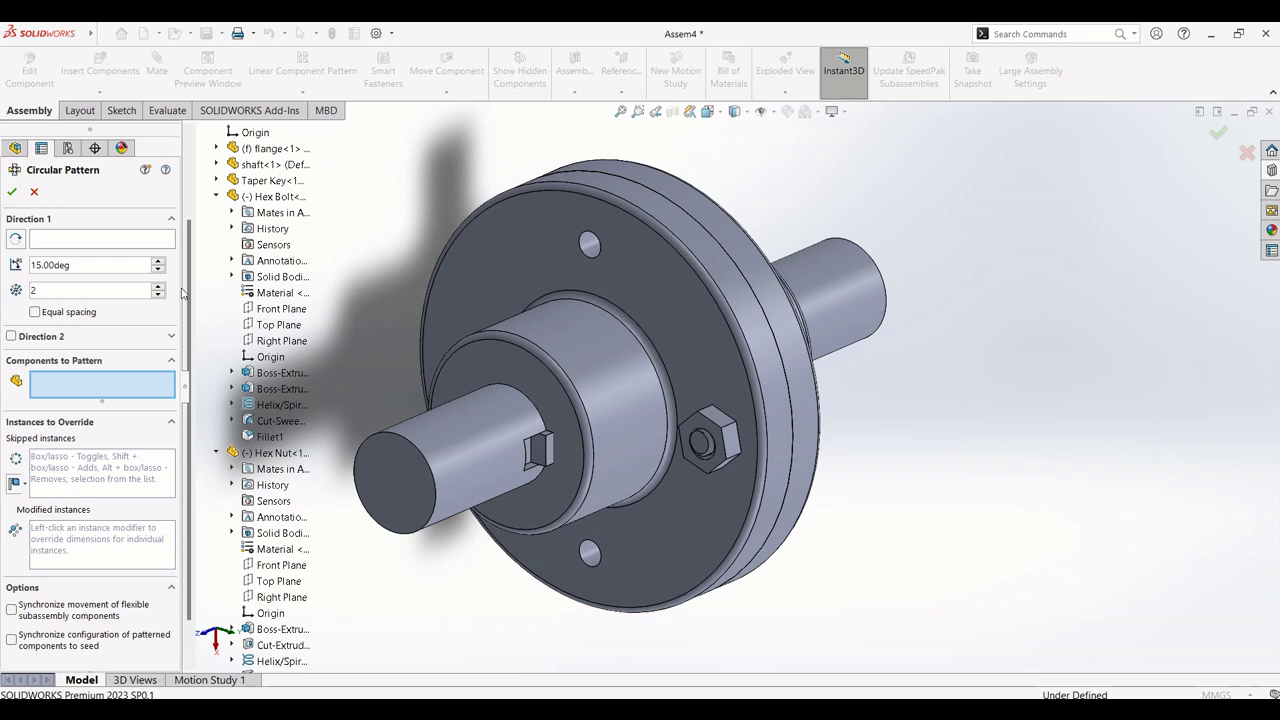
{"action": "left_click", "coordinate": [77, 244]}
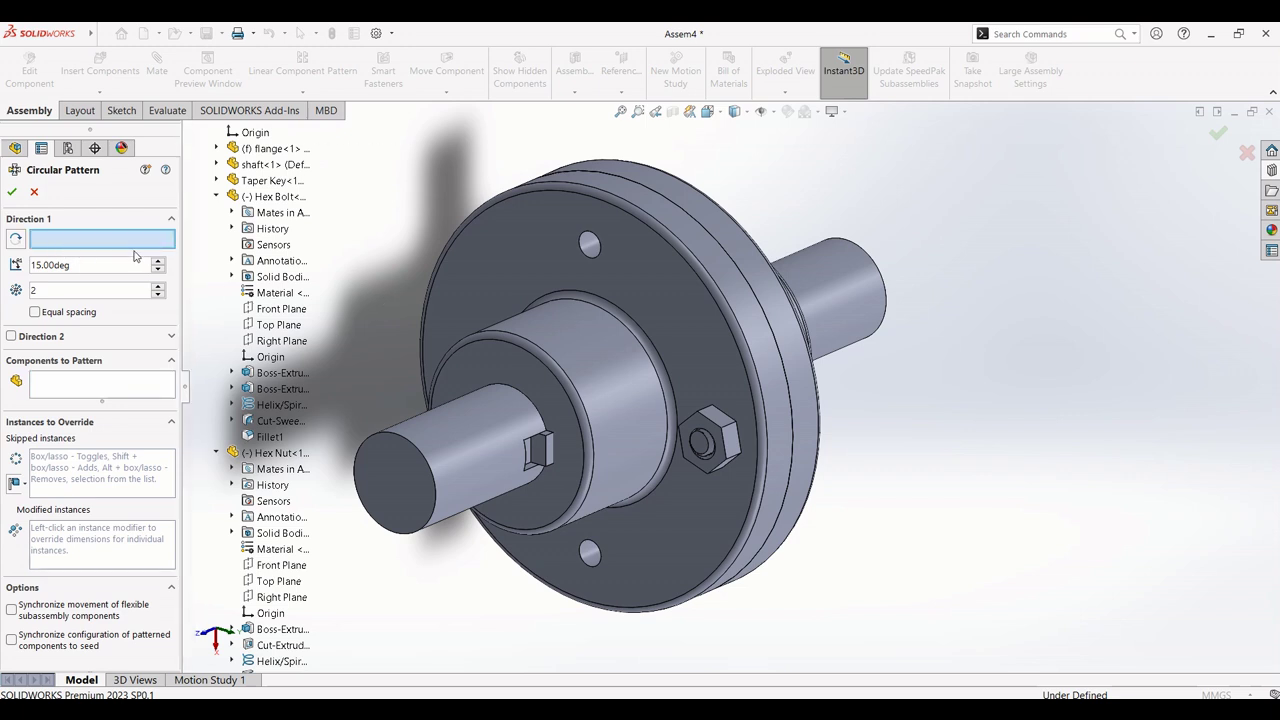
{"action": "left_click", "coordinate": [418, 455]}
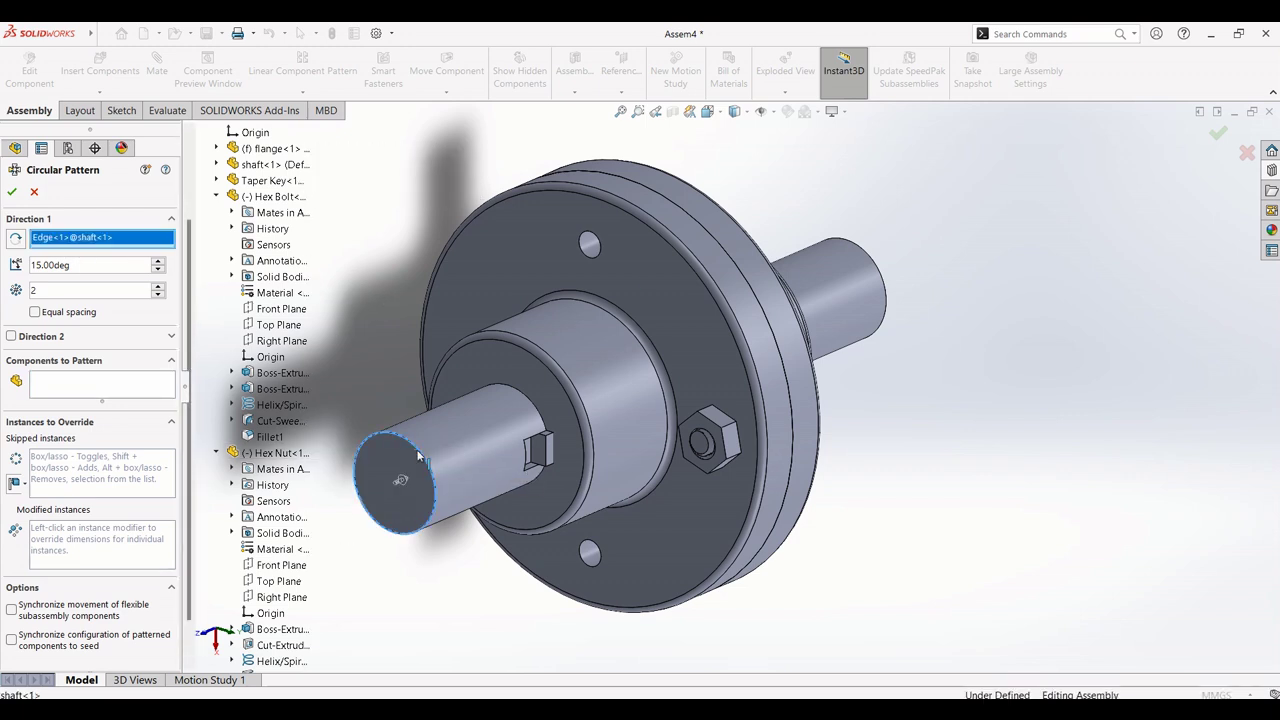
{"action": "left_click", "coordinate": [78, 396]}
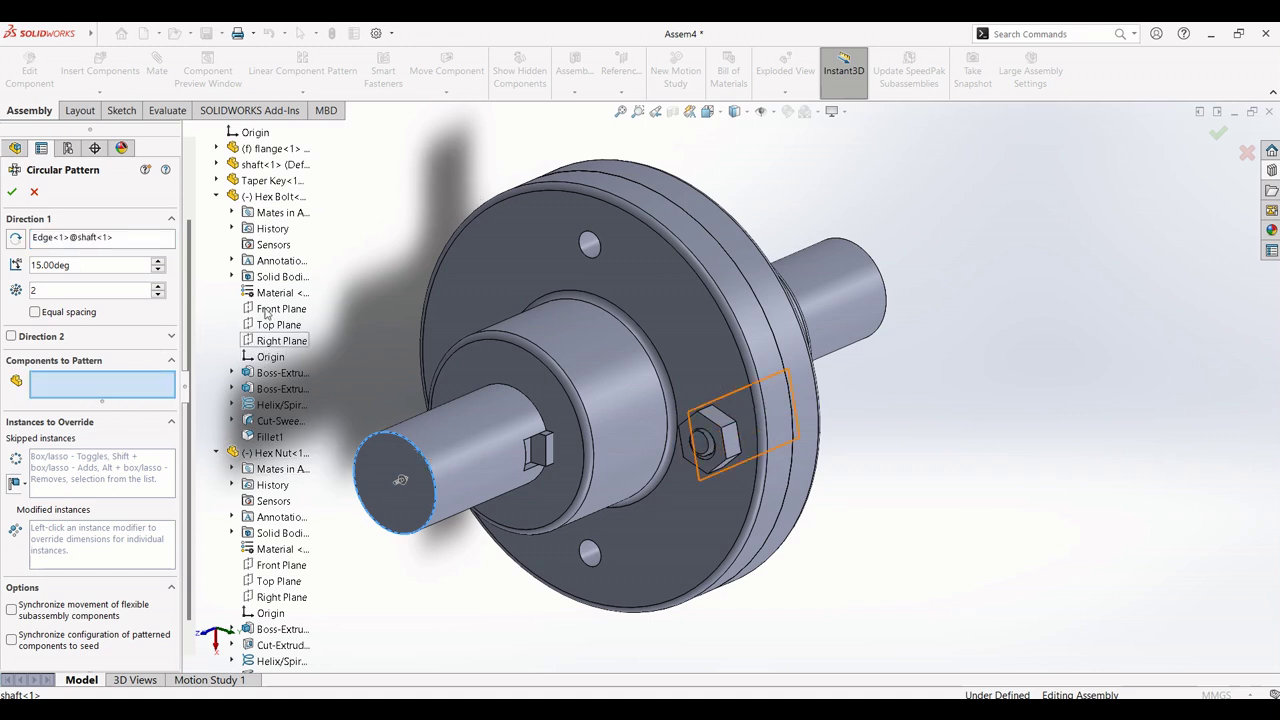
{"action": "left_click", "coordinate": [279, 197]}
{"action": "left_click", "coordinate": [284, 459]}
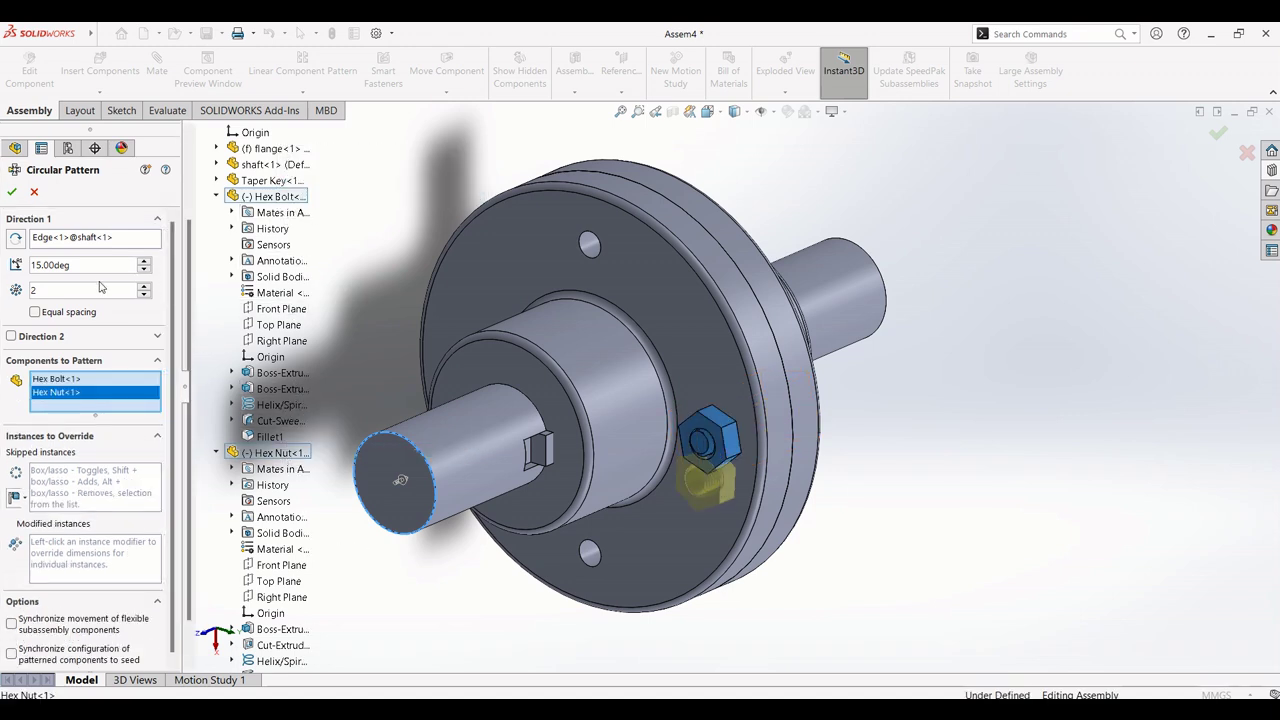
Step: Set the pattern to 4 equally spaced instances over 360 degrees and create it
{"action": "left_click", "coordinate": [35, 313]}
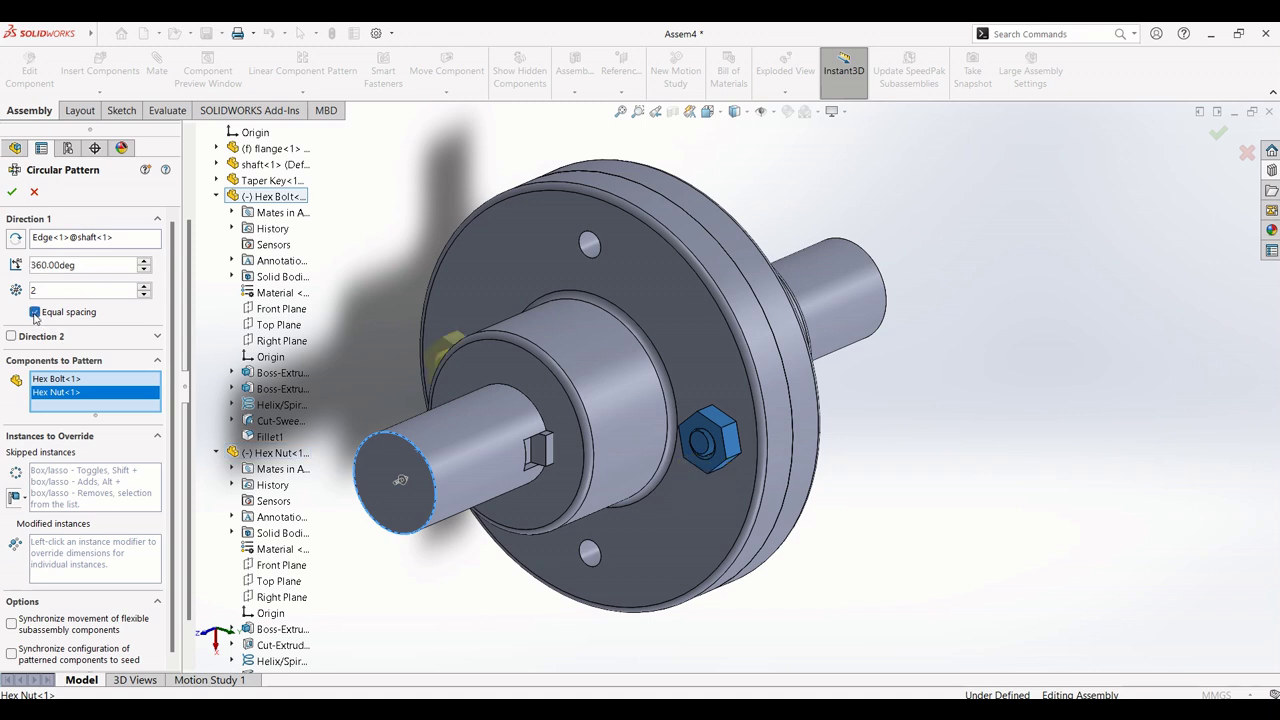
{"action": "left_click", "coordinate": [145, 287]}
{"action": "left_click", "coordinate": [145, 287]}
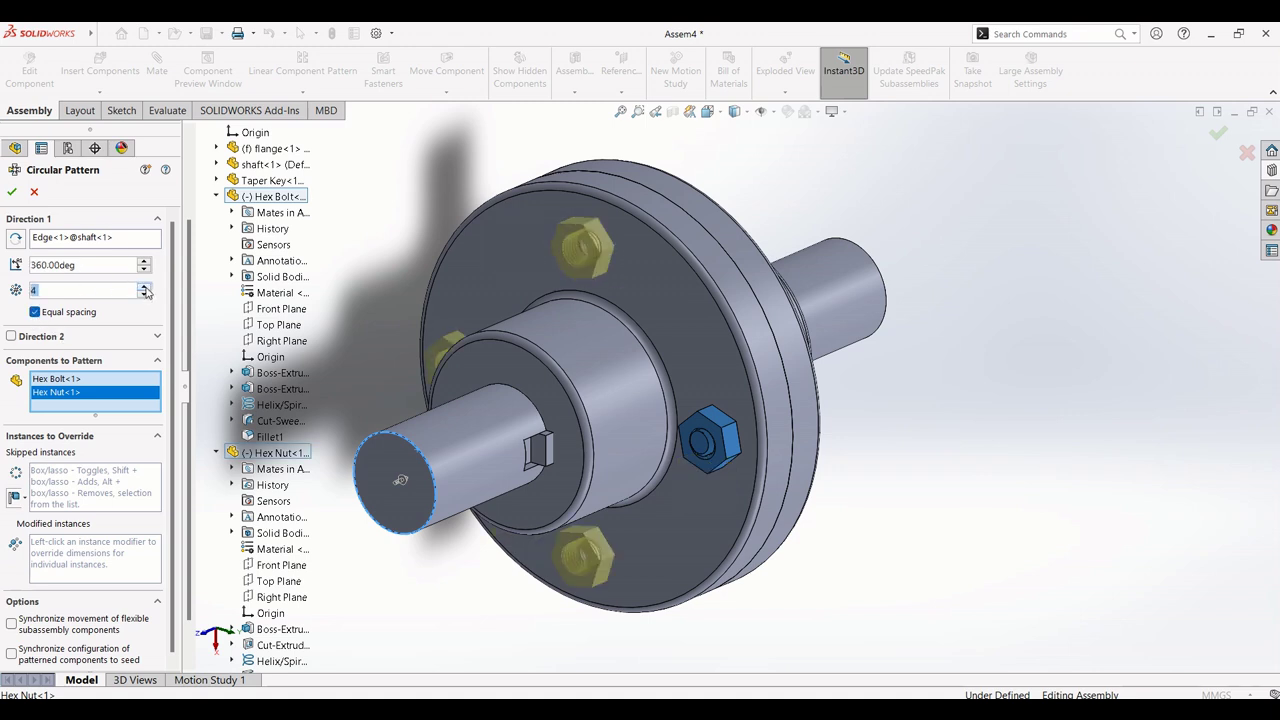
{"action": "scroll", "coordinate": [973, 393], "scroll_direction": "up", "scroll_amount": 2}
{"action": "middle_click_drag", "start_coordinate": [946, 431], "coordinate": [1002, 401]}
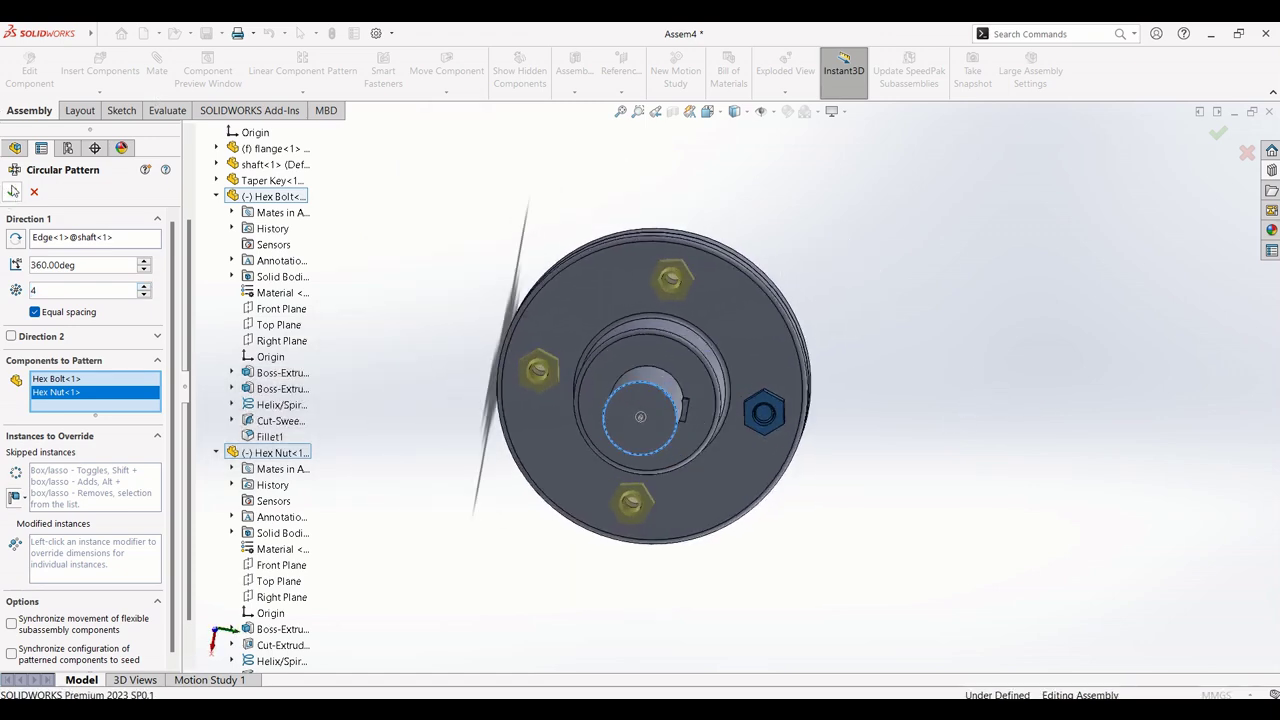
{"action": "left_click", "coordinate": [10, 191]}
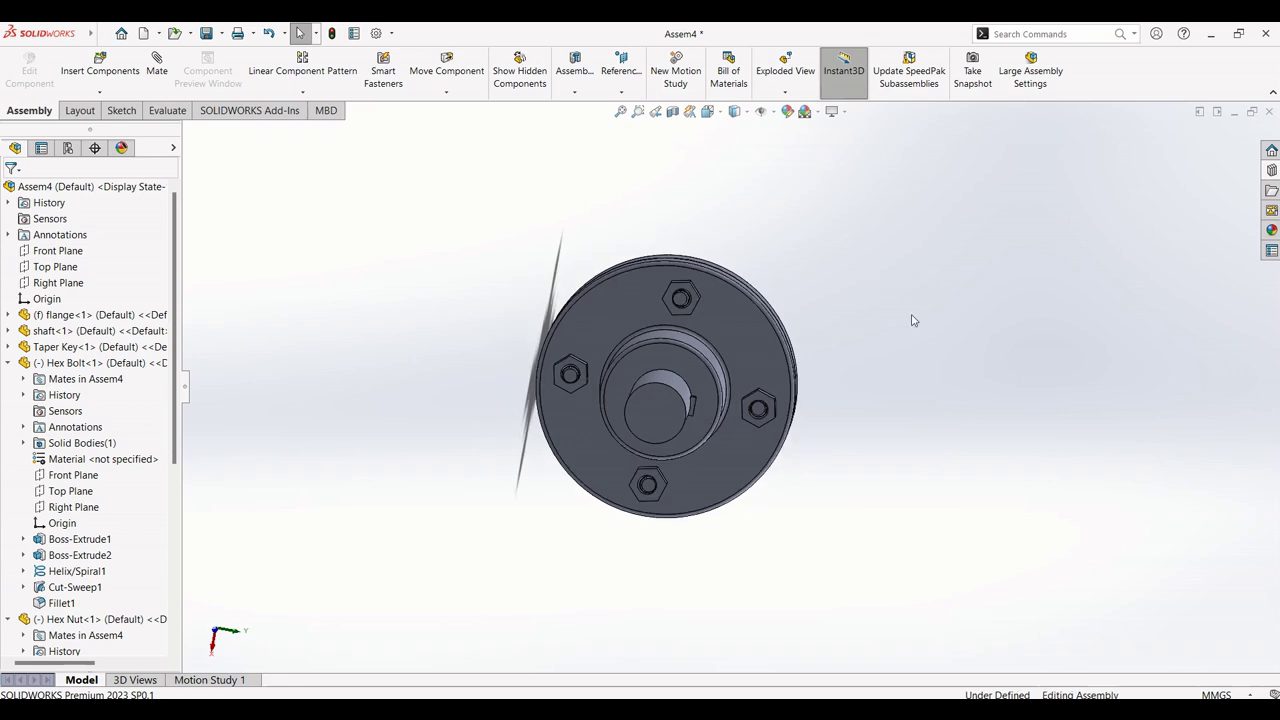
{"action": "middle_click_drag", "start_coordinate": [913, 318], "coordinate": [898, 418]}
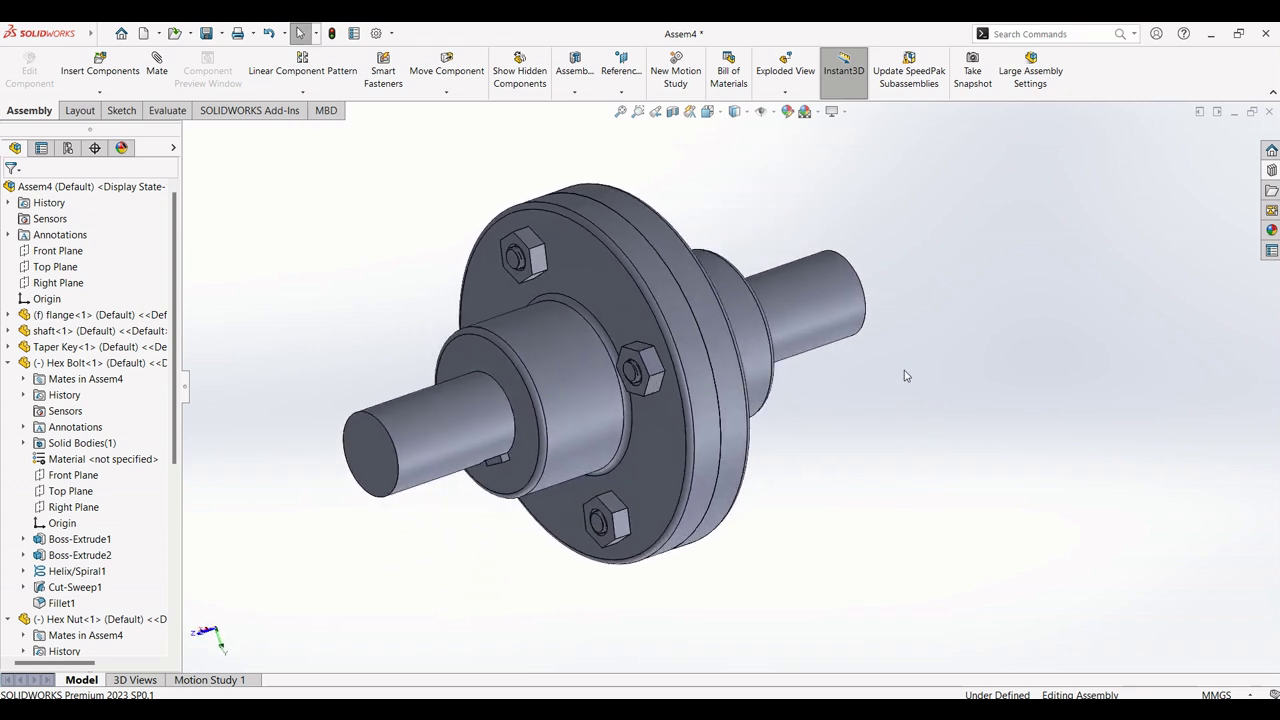